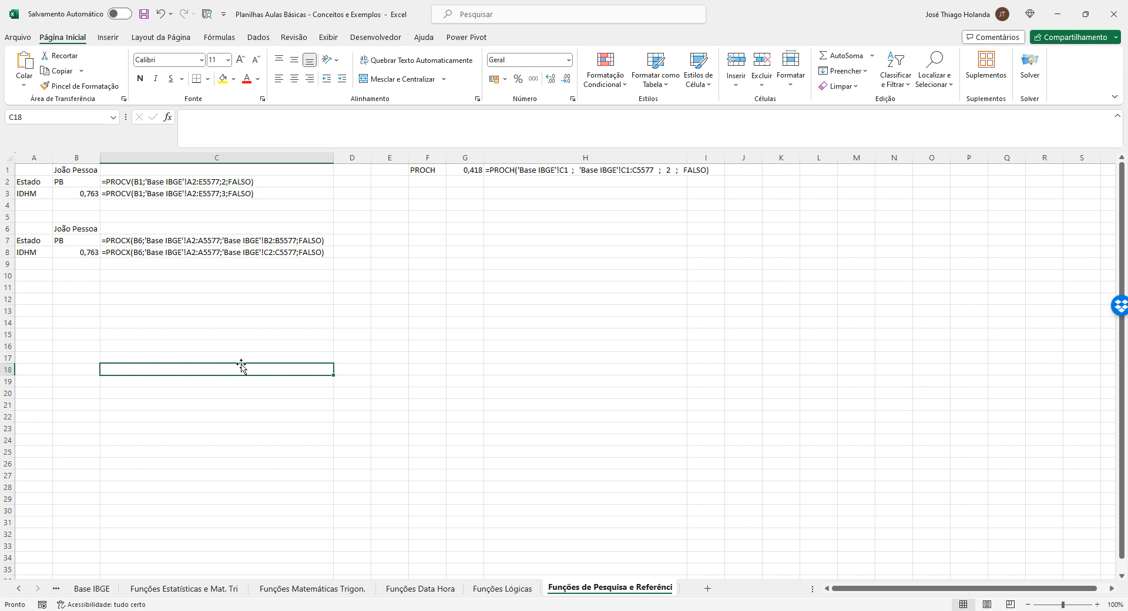
- On the Funções Lógicas sheet, add spaces after the first two semicolons of the nested SE formula text in H3
left_click(502, 588)
left_click(541, 200)
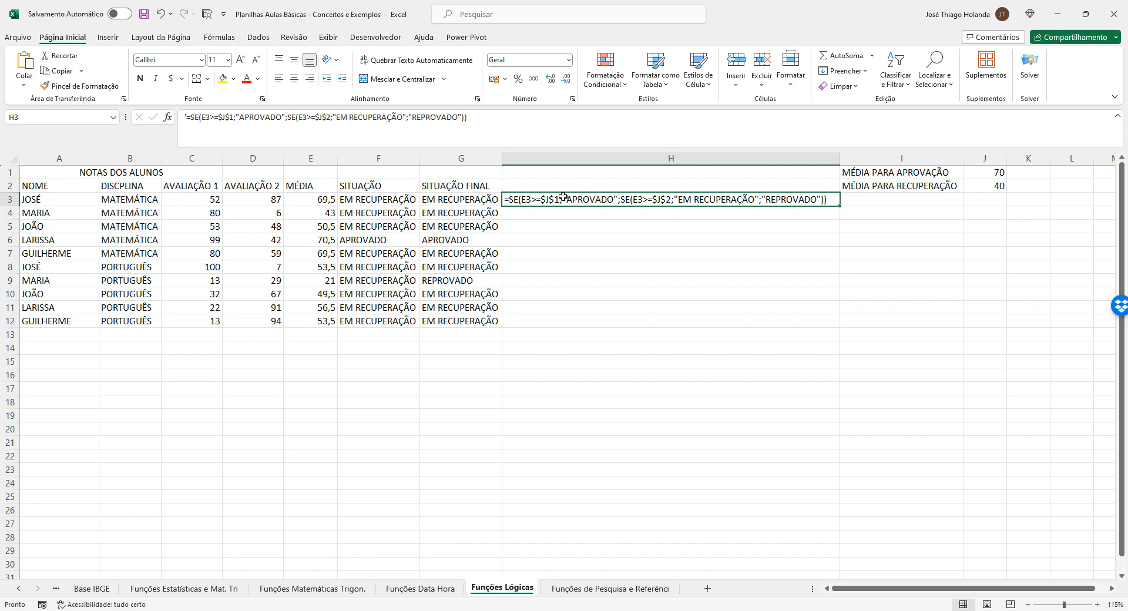
left_click(234, 119)
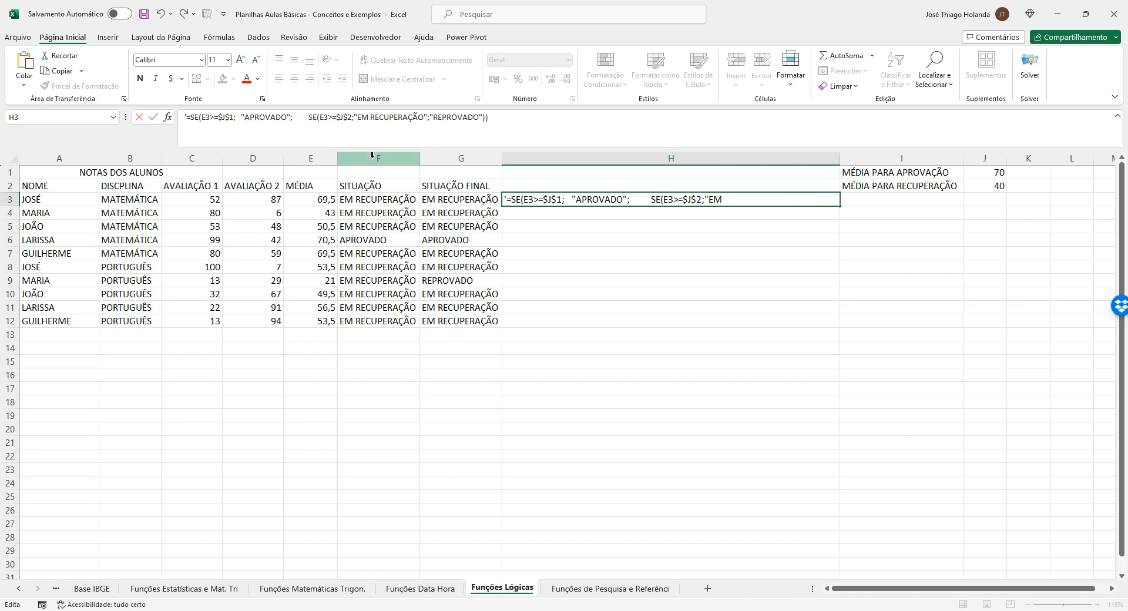
- Add spaces before and after the outer SE's condition E3>=$J$1 in the H3 formula text
key("Left")
key("shift+Left")
key("shift+Left")
key("shift+Left")
key("shift+Left")
key("shift+Left")
key("shift+Left")
key("shift+Left")
key("shift+Left")
key("shift+Left")
key("shift+Left")
key("Right")
key("Left")
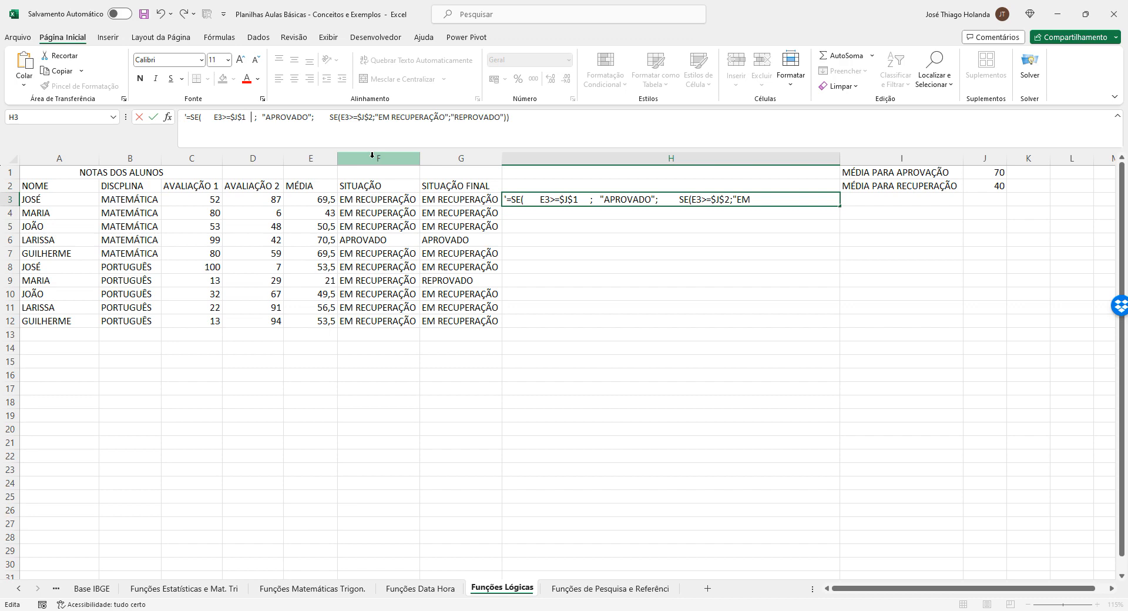
- Highlight the outer condition and the "APROVADO" result in H3's formula text, adding spaces between "APROVADO" and its following semicolon
key("shift+Left")
key("shift+Left")
key("shift+Left")
key("shift+Left")
key("shift+Left")
key("shift+Left")
key("shift+Left")
key("shift+Left")
key("Right")
key("shift+Right")
key("shift+Right")
key("shift+Right")
key("shift+Right")
key("shift+Right")
key("shift+Right")
key("shift+Right")
key("shift+Right")
key("shift+Right")
key("shift+Right")
key("Right")
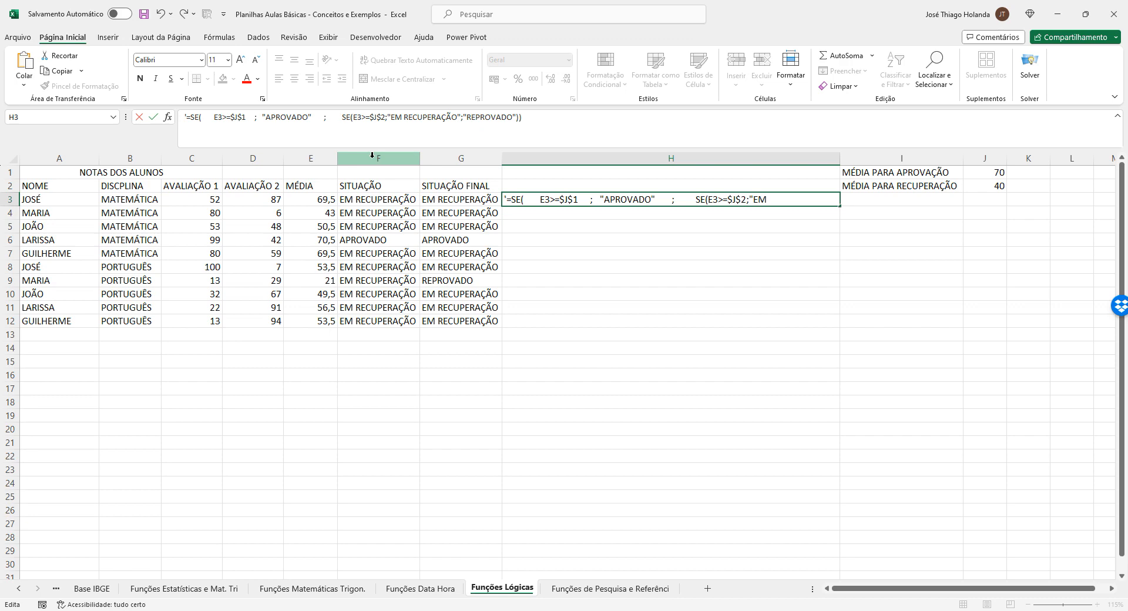
- Highlight the inner SE function used as the outer SE's value-if-false argument in H3's formula text
key("shift+Right")
key("shift+Right")
key("shift+Right")
key("shift+Right")
key("shift+Right")
key("shift+Right")
key("shift+Right")
key("shift+Right")
key("shift+Right")
key("shift+Right")
key("shift+Right")
key("shift+Right")
key("shift+Right")
key("shift+Right")
key("shift+Right")
key("shift+Right")
key("shift+Right")
key("shift+Right")
key("shift+Right")
key("shift+Right")
key("shift+Right")
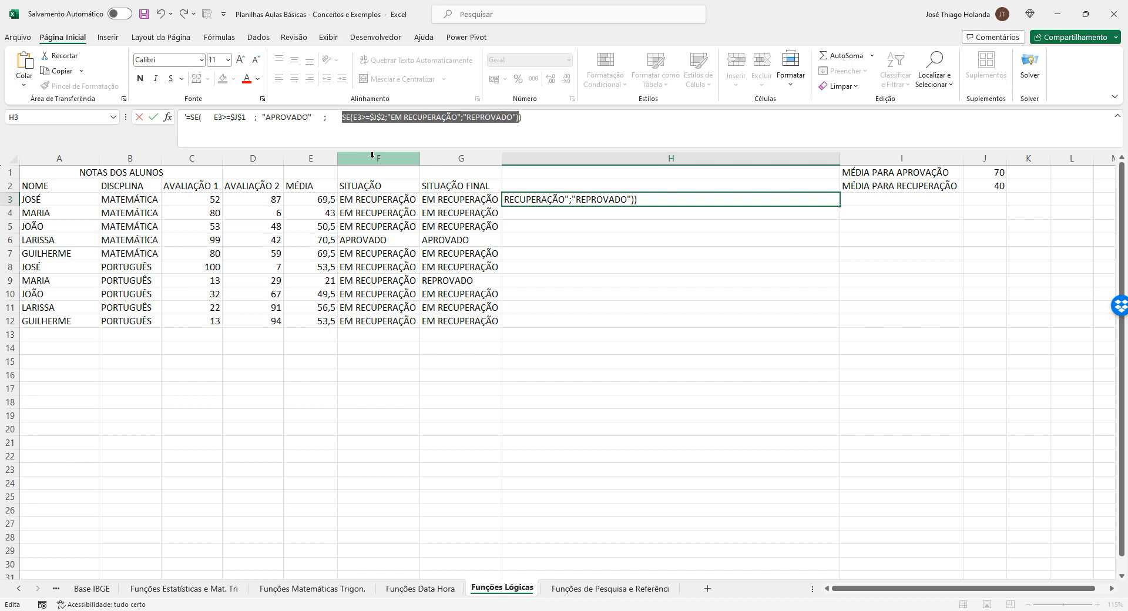
key("Left")
key("Right")
key("Right")
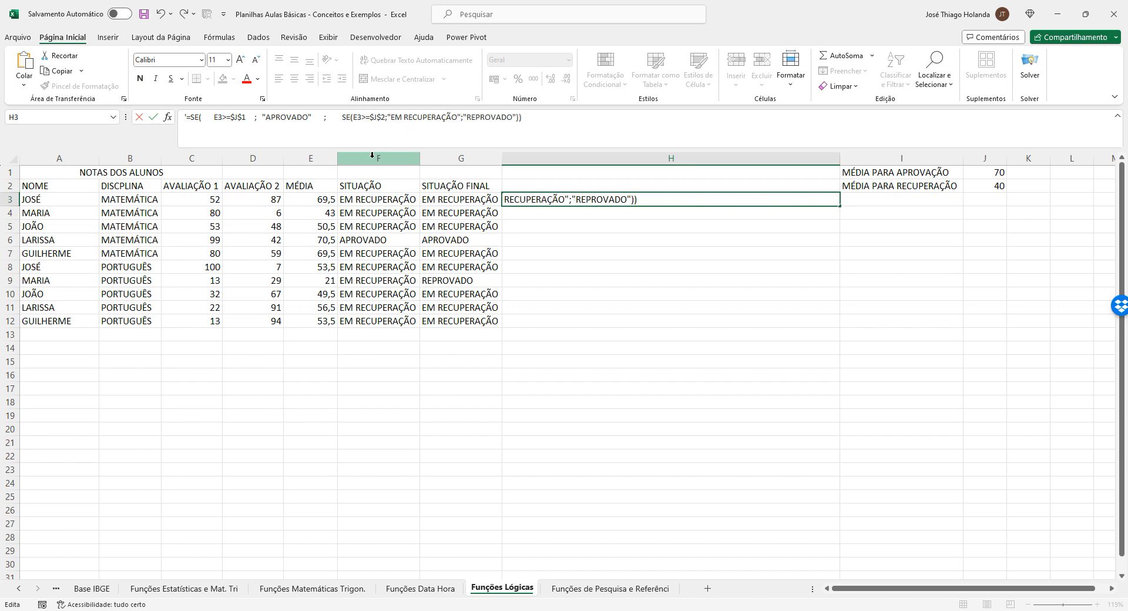
- Add spaces before the outer closing parenthesis, around the inner condition E3>=$J$2 and before "EM RECUPERAÇÃO" in the H3 formula text
key("End")
key("Left")
key("Left")
key("Left")
key("Left")
key("Left")
key("Left")
key("Left")
key("Left")
key("Left")
key("Left")
key("Left")
key("Left")
key("Left")
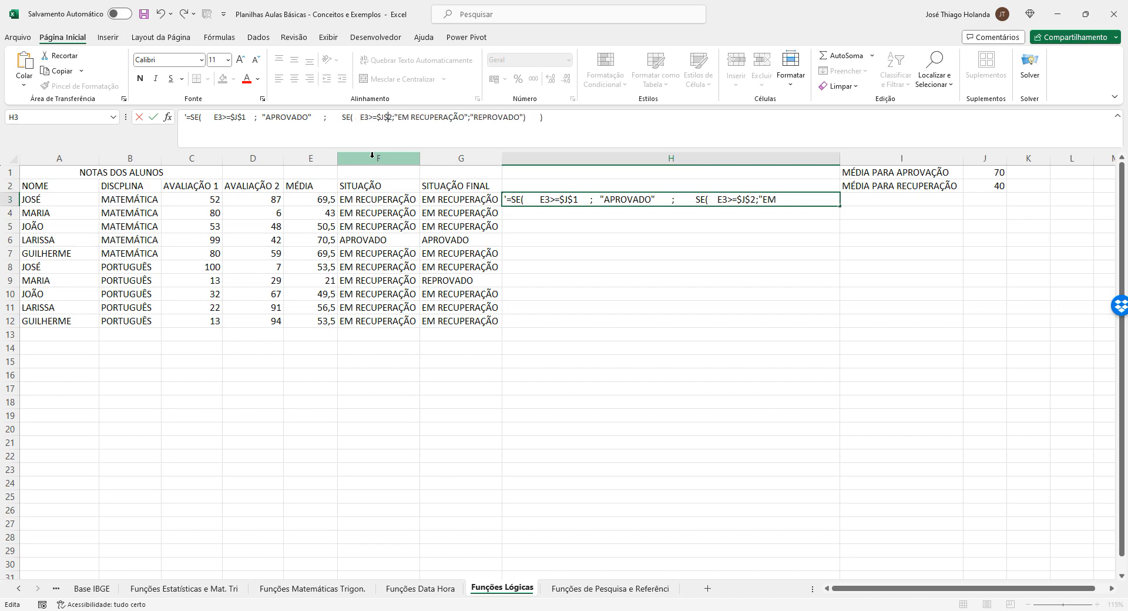
key("Right")
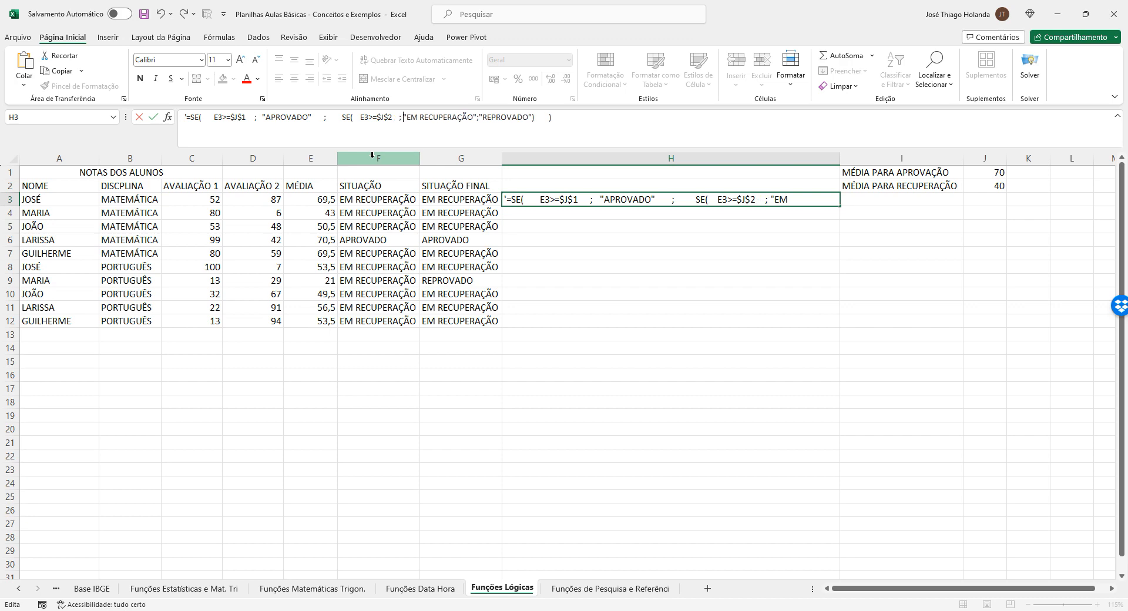
key("Right")
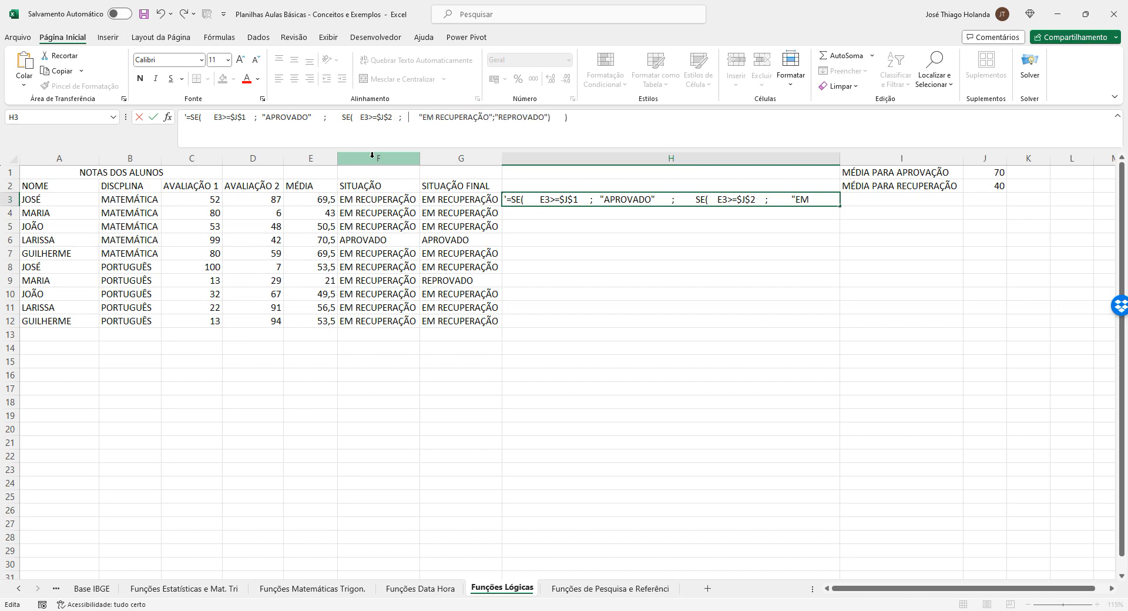
- Examine the spaced-out inner SE in H3's formula text by highlighting it from its name through its result arguments
key("Left")
key("Left")
key("Left")
key("shift+Right")
key("shift+Right")
key("shift+Right")
key("shift+Right")
key("shift+Right")
key("shift+Right")
key("shift+Right")
key("shift+Right")
key("shift+Right")
key("shift+Right")
key("shift+Right")
key("shift+Right")
key("shift+Right")
key("shift+Right")
key("shift+Right")
key("shift+Right")
key("shift+Right")
key("shift+Right")
key("shift+Right")
key("shift+Right")
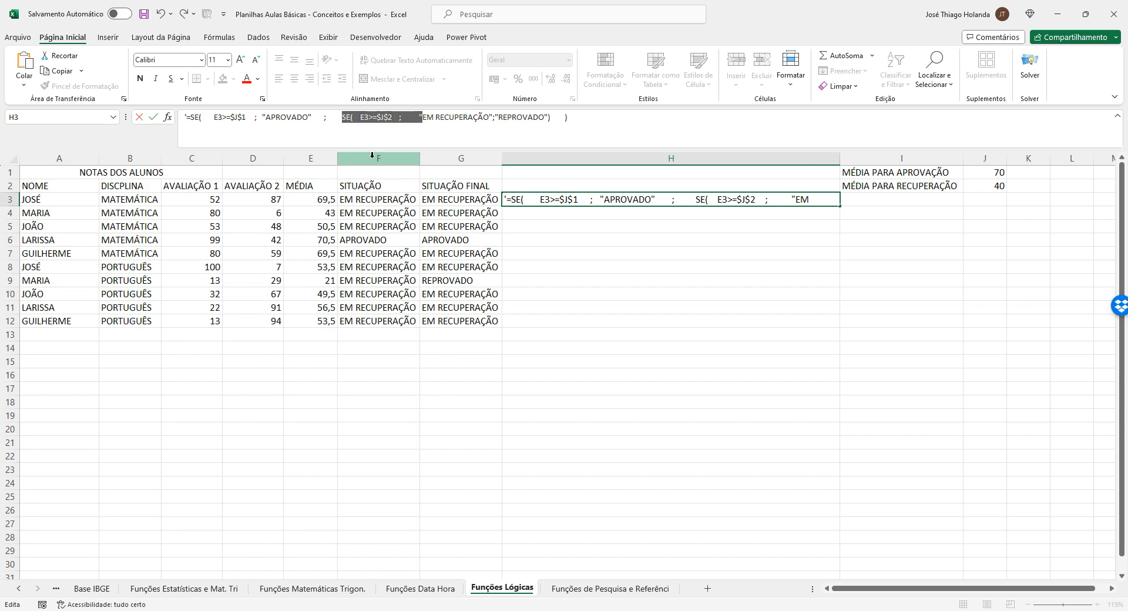
key("shift+Right")
key("shift+Right")
key("shift+Right")
key("shift+Right")
key("shift+Right")
key("shift+Right")
key("shift+Right")
key("shift+Right")
key("shift+Right")
key("shift+Right")
key("shift+Right")
key("shift+Right")
key("shift+Right")
key("shift+Right")
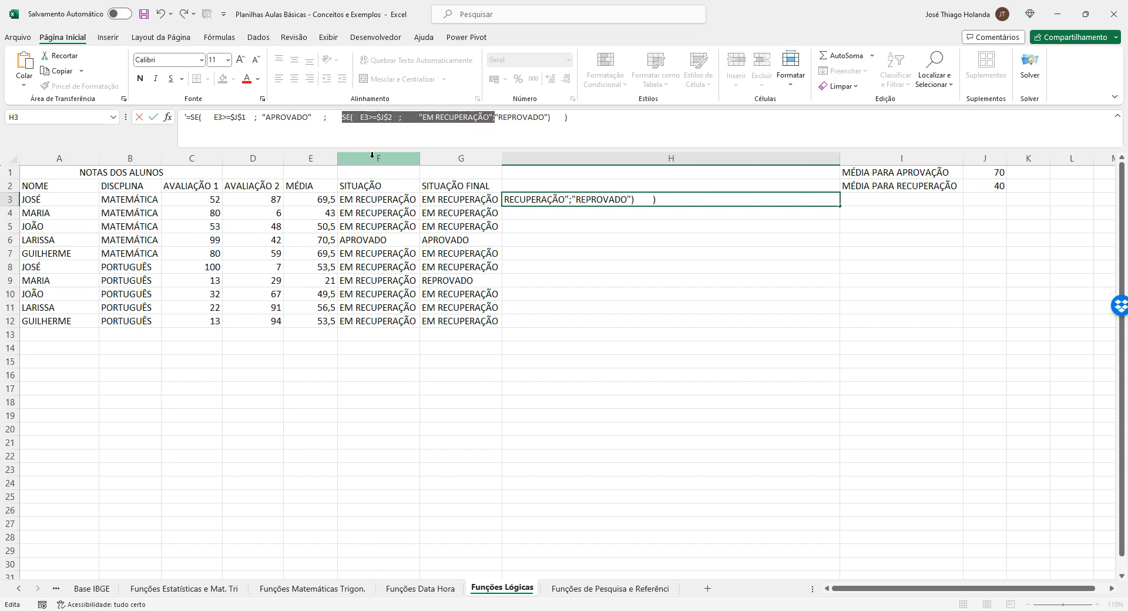
key("shift+Right")
key("shift+Right")
key("shift+Right")
key("shift+Right")
key("Left")
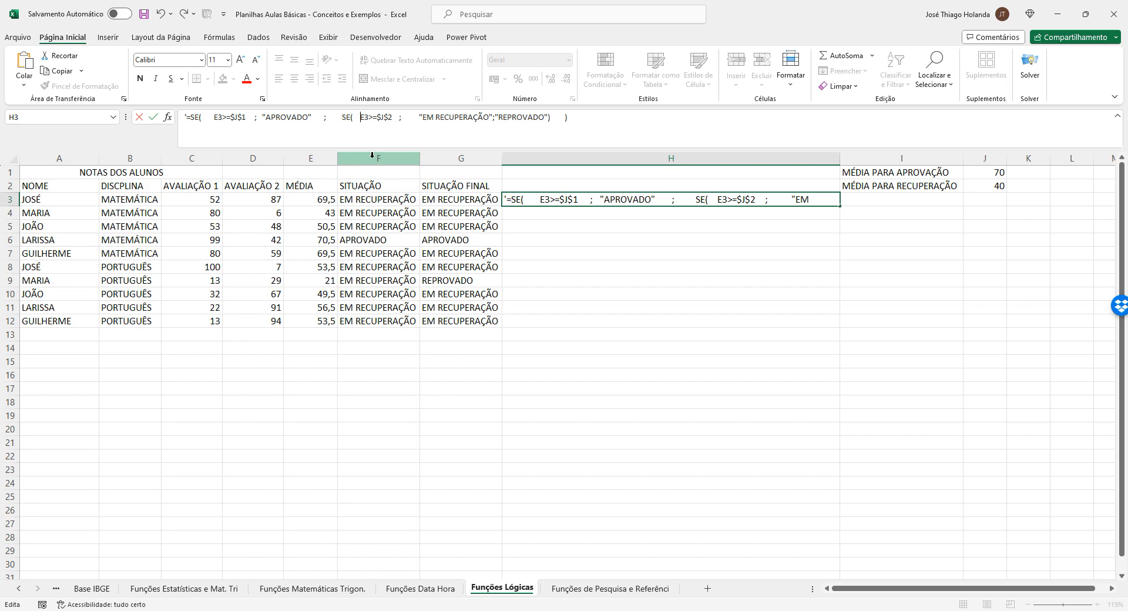
- Highlight the inner SE's condition and "EM RECUPERAÇÃO" result in H3, adding spaces around the following semicolon and after "REPROVADO"
key("shift+Right")
key("shift+Right")
key("shift+Right")
key("shift+Right")
key("shift+Right")
key("shift+Right")
key("shift+Right")
key("shift+Right")
key("Right")
key("shift+Right")
key("shift+Right")
key("shift+Right")
key("shift+Right")
key("shift+Right")
key("shift+Right")
key("shift+Right")
key("shift+Right")
key("shift+Right")
key("shift+Right")
key("shift+Right")
key("shift+Right")
key("shift+Right")
key("shift+Right")
key("shift+Right")
key("shift+Right")
key("shift+Right")
key("shift+Left")
key("Right")
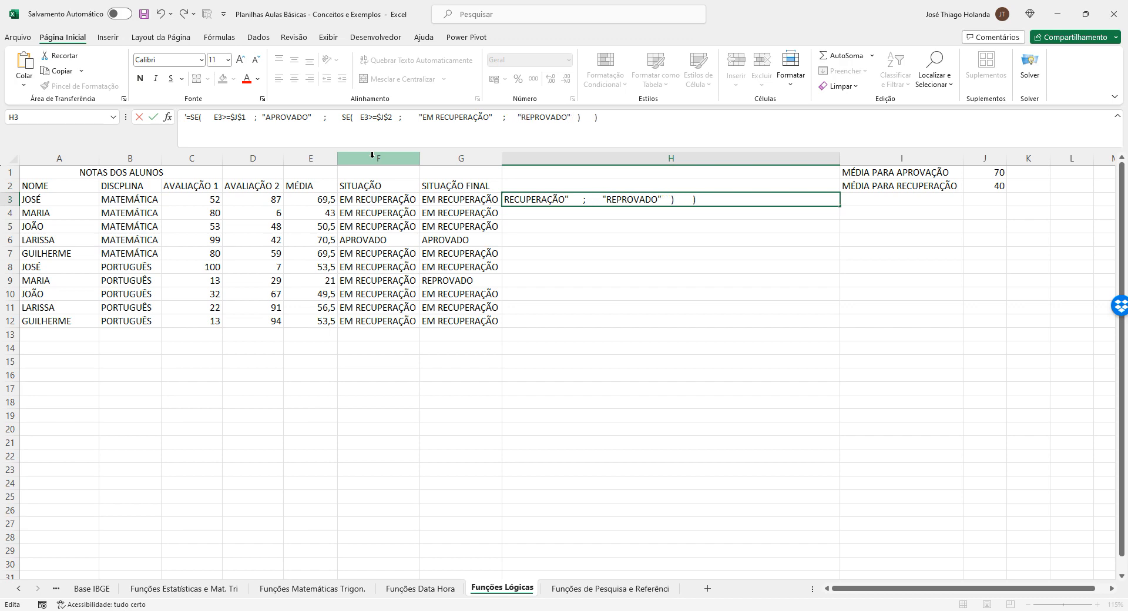
- Highlight the inner SE's condition E3>=$J$2 in the H3 formula text
key("Left")
key("Left")
key("Left")
key("Left")
key("Left")
key("Left")
key("Left")
key("Left")
key("Left")
key("Left")
key("Left")
key("Left")
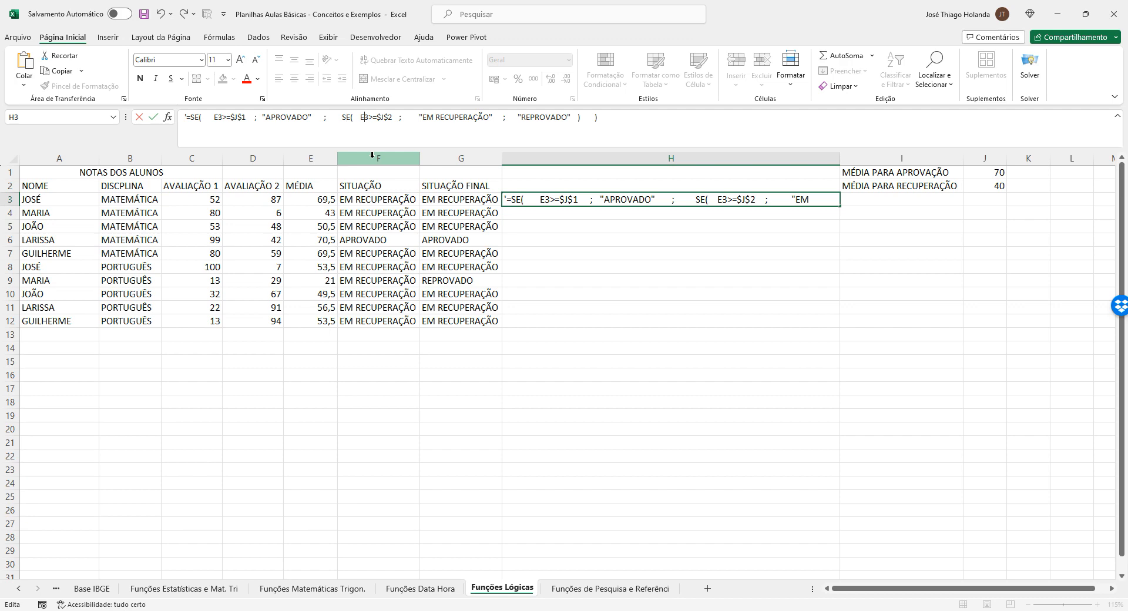
key("shift+Right")
key("shift+Right")
key("shift+Right")
key("shift+Right")
key("shift+Right")
key("shift+Right")
key("shift+Right")
key("shift+Right")
key("shift+Right")
- Highlight "EM RECUPERAÇÃO", the inner SE's value-if-true argument, in the H3 formula text
key("Right")
key("Right")
key("Right")
key("Right")
key("Right")
key("Right")
key("Right")
key("Right")
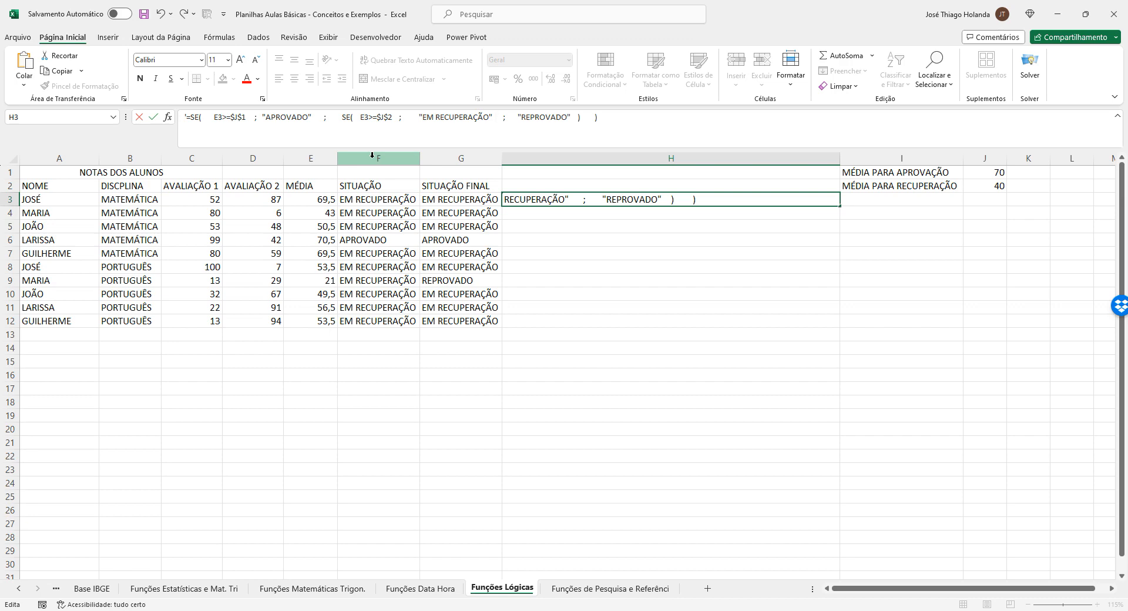
key("Left")
key("Left")
key("Left")
key("Left")
key("Left")
key("Left")
key("Left")
key("Left")
key("Left")
key("Left")
key("Left")
key("Left")
key("Left")
key("Left")
key("Left")
key("Left")
key("Left")
key("Left")
key("Left")
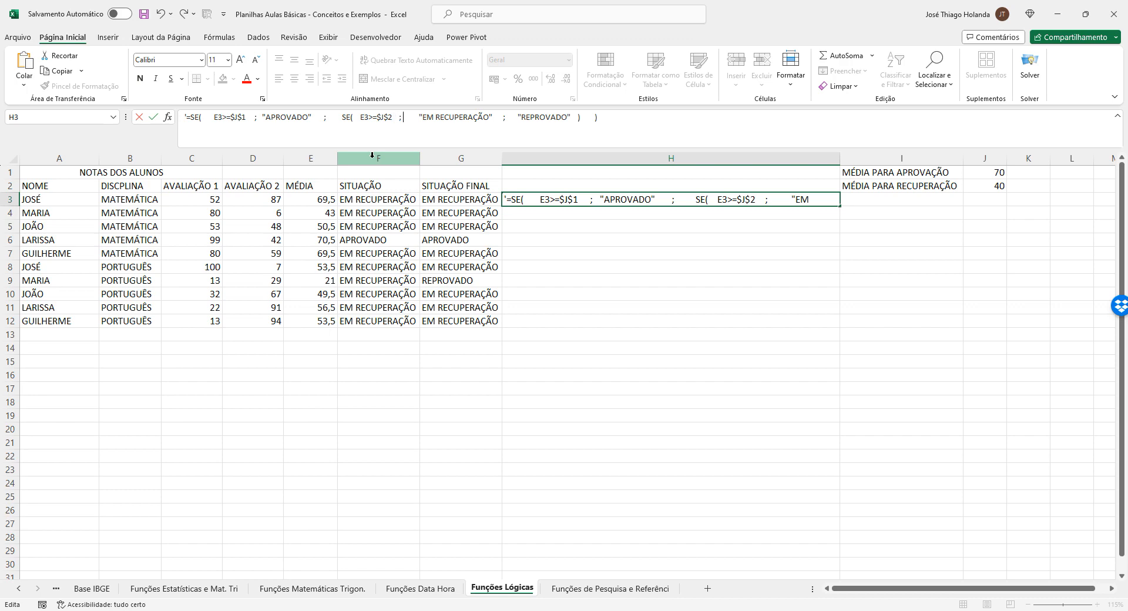
key("shift+Right")
key("shift+Right")
key("shift+Right")
key("shift+Right")
key("shift+Right")
key("shift+Right")
key("shift+Right")
key("shift+Right")
key("shift+Right")
key("shift+Right")
key("shift+Right")
key("shift+Right")
key("shift+Right")
key("shift+Right")
key("shift+Right")
key("shift+Right")
key("shift+Right")
key("shift+Right")
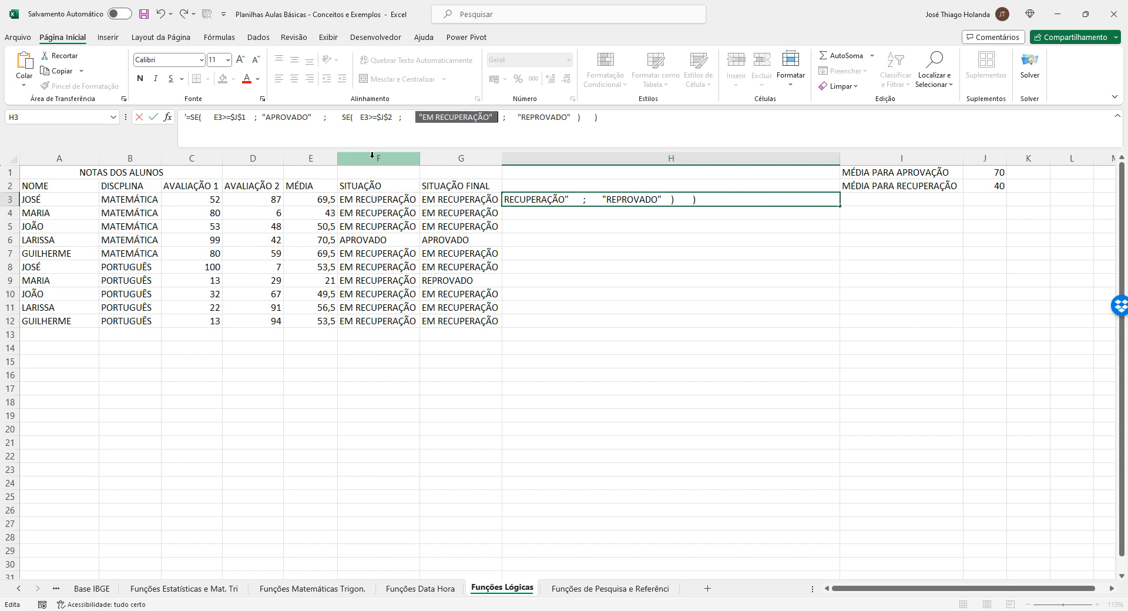
- Highlight "REPROVADO", the inner SE's value-if-false argument, and finish editing the formula text in H3
key("Left")
key("Right")
key("Right")
key("Right")
key("Right")
key("Right")
key("Right")
key("Right")
key("Right")
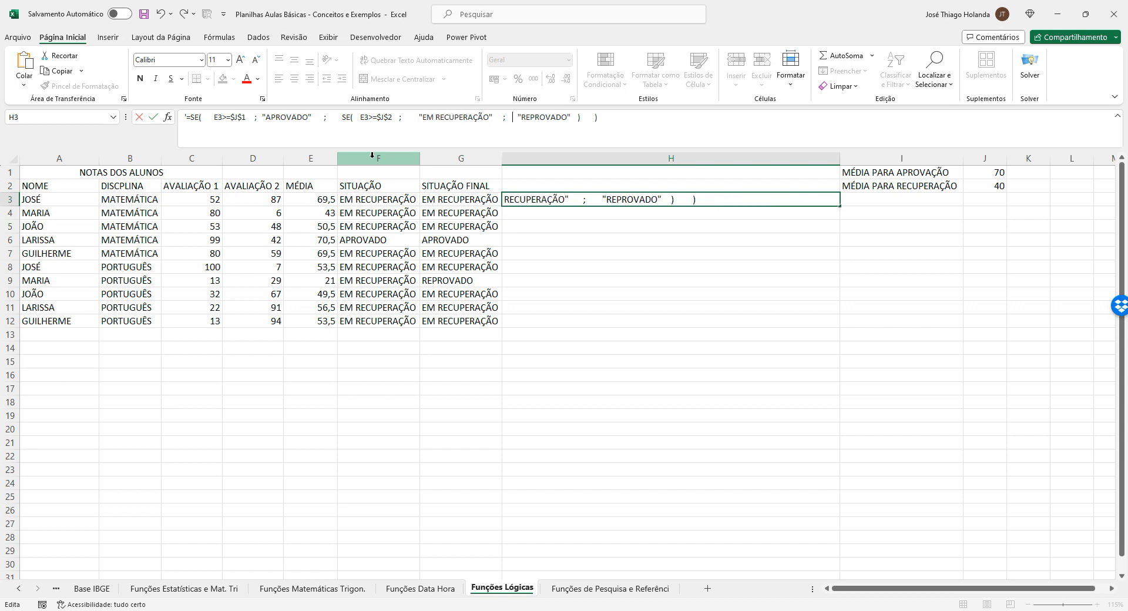
key("shift+Right")
key("shift+Right")
key("shift+Right")
key("shift+Right")
key("shift+Right")
key("shift+Right")
key("shift+Right")
key("shift+Right")
key("shift+Right")
key("shift+Right")
key("shift+Right")
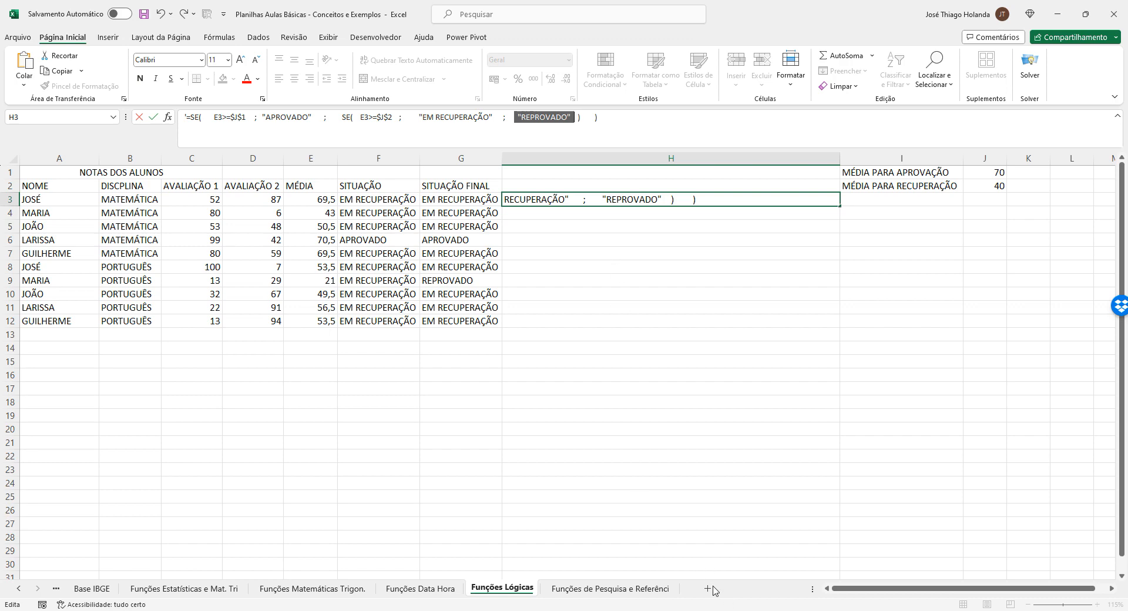
left_click(599, 480)
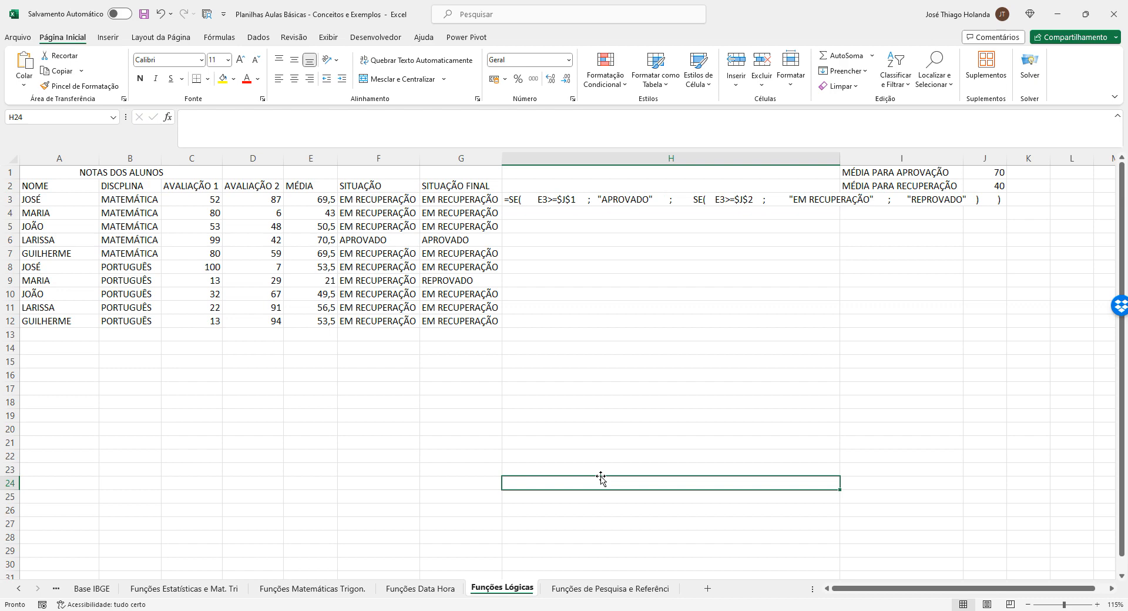
- Add a worksheet named "Base IBGE Formatação" and place it after the Funções de Pesquisa e Referênci sheet
left_click(708, 588)
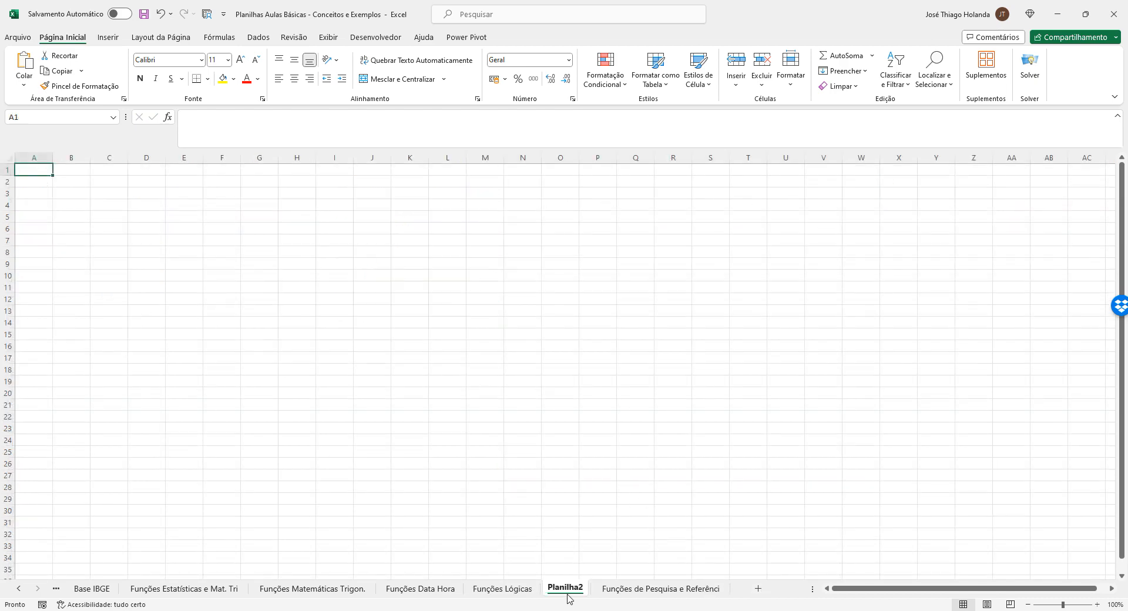
left_click_drag(575, 588, 703, 592)
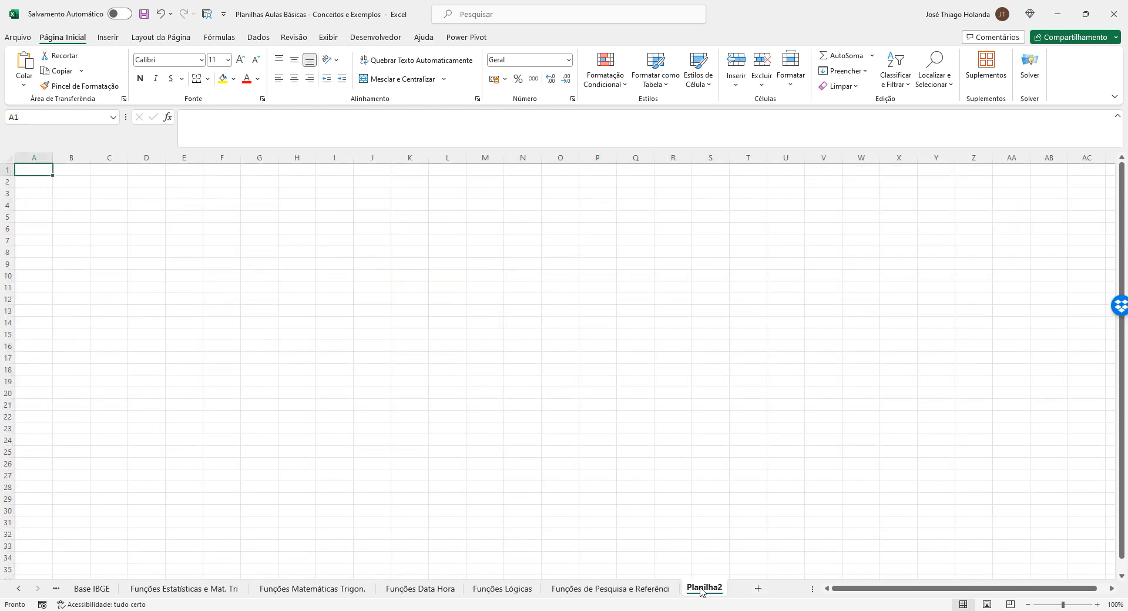
double_click(702, 588)
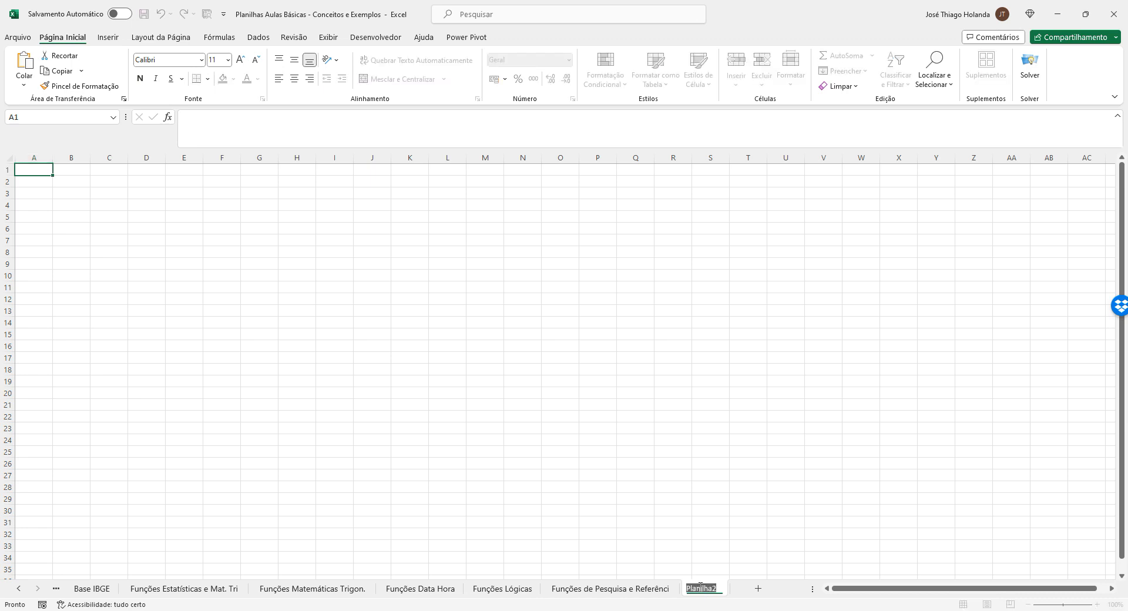
type("bAS")
type("e")
key("BackSpace")
key("BackSpace")
key("BackSpace")
key("BackSpace")
key("BackSpace")
key("BackSpace")
key("BackSpace")
key("BackSpace")
key("BackSpace")
type("Base IBGE Formataç")
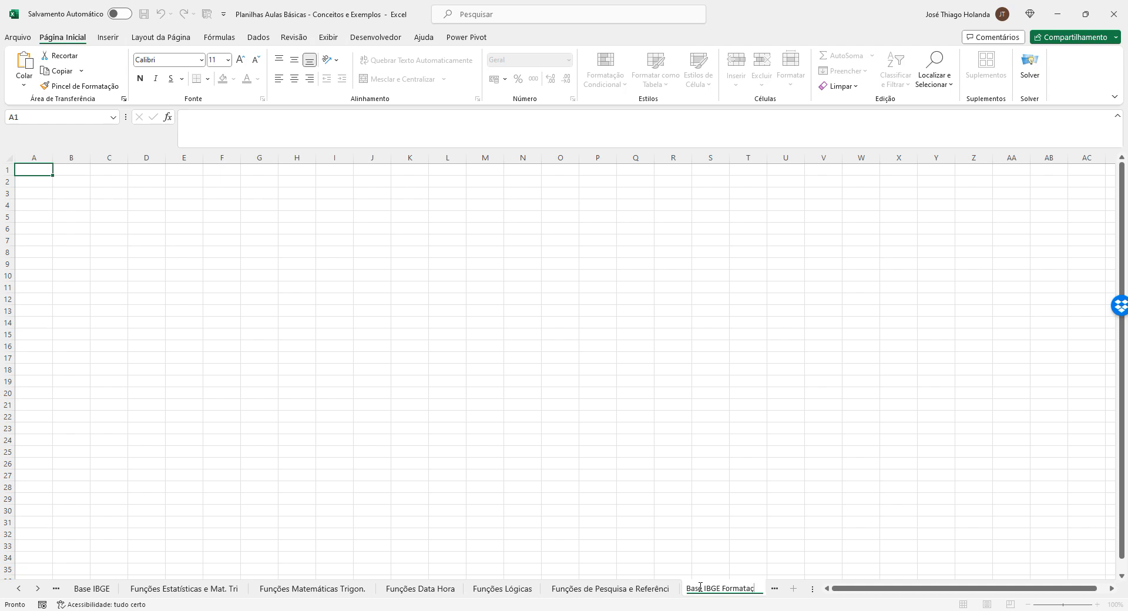
type("ão")
key("Return")
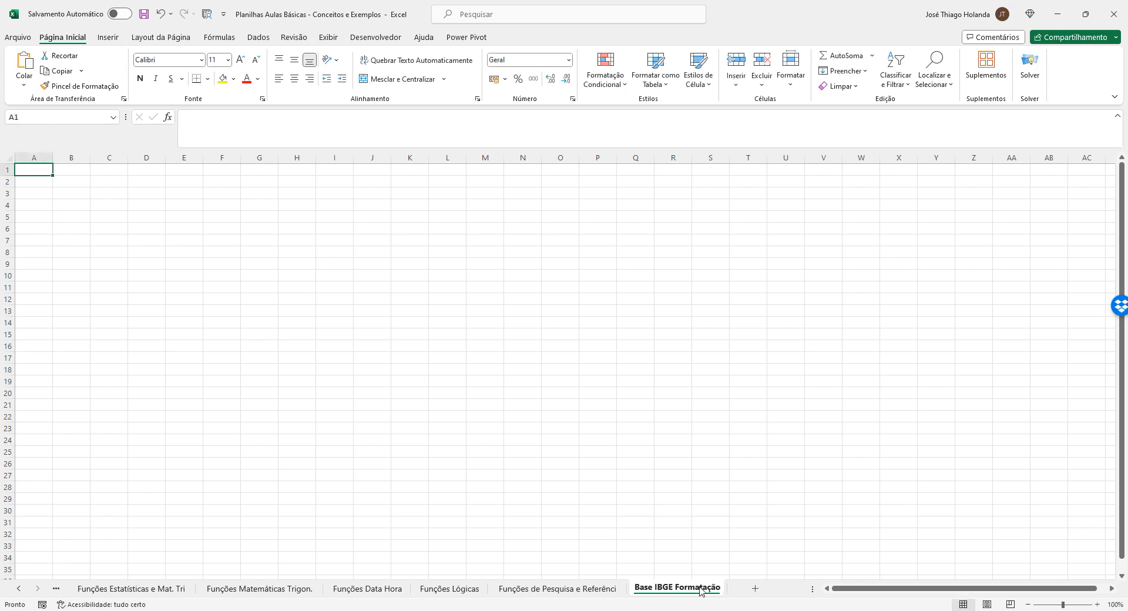
- Open the Base IBGE sheet and go to the table's first header cell, A1
left_click(56, 588)
left_click(93, 588)
scroll(65, 176, "up", 19)
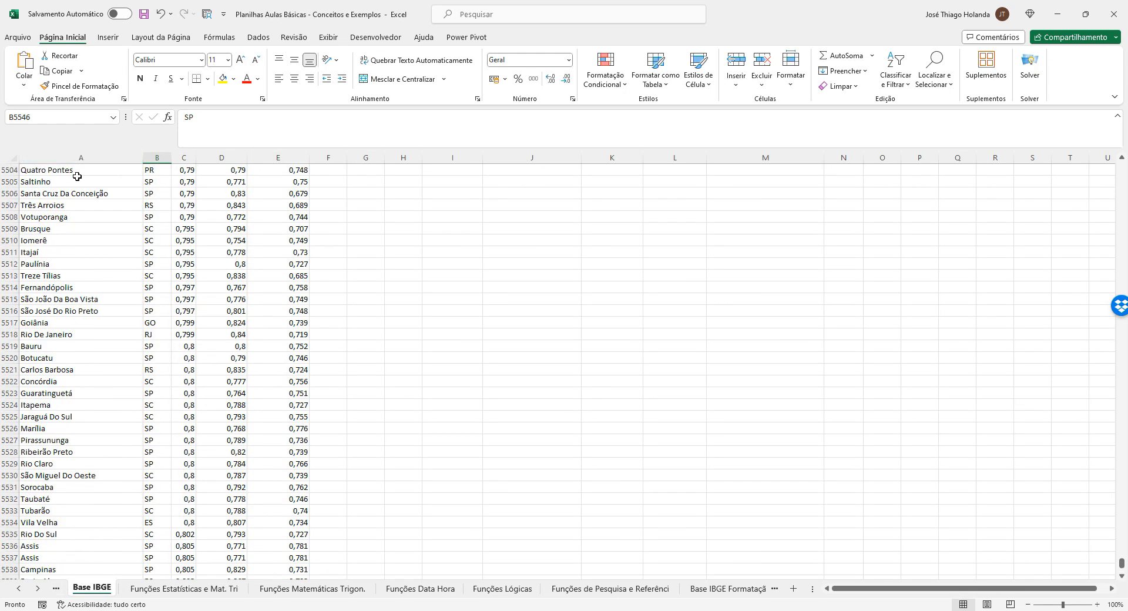
left_click(63, 183)
key("ctrl+Home")
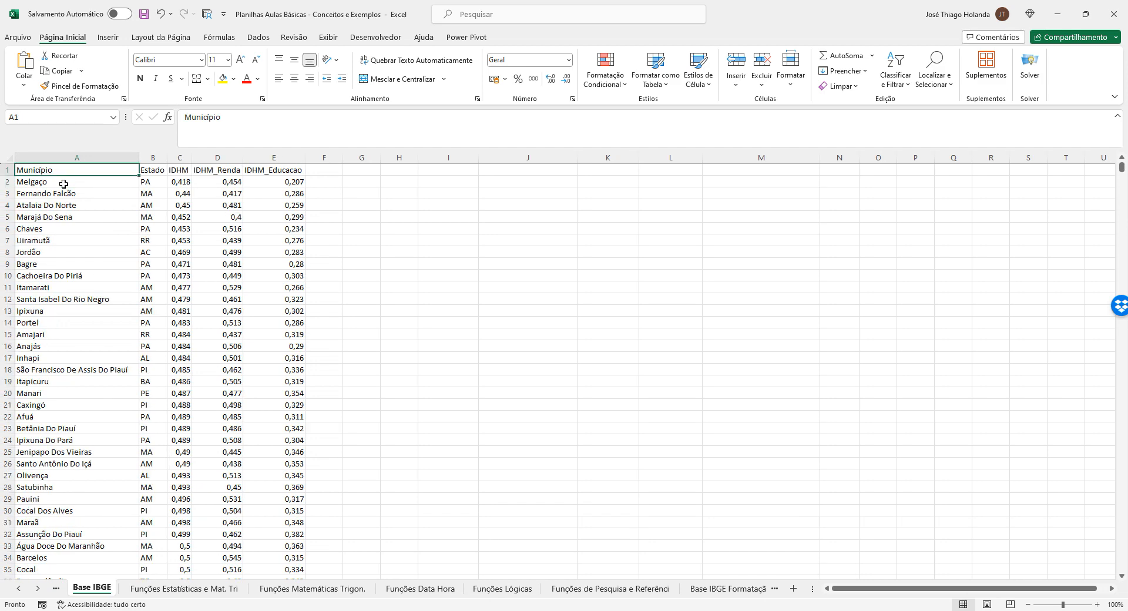
key("ctrl+shift+Right")
key("ctrl+shift+Down")
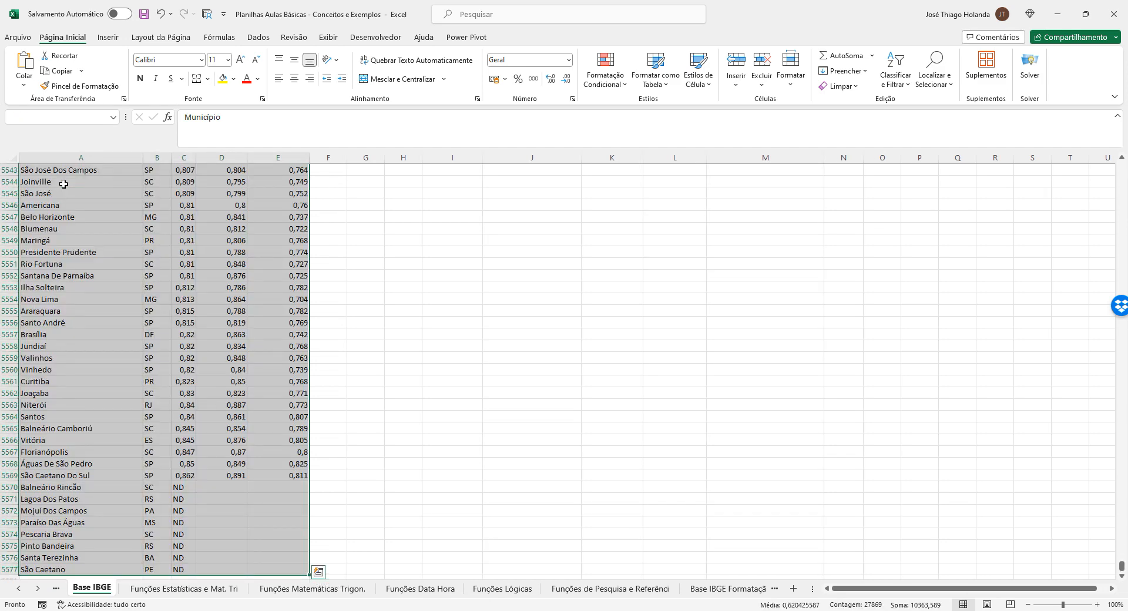
key("ctrl+q")
left_click(63, 184)
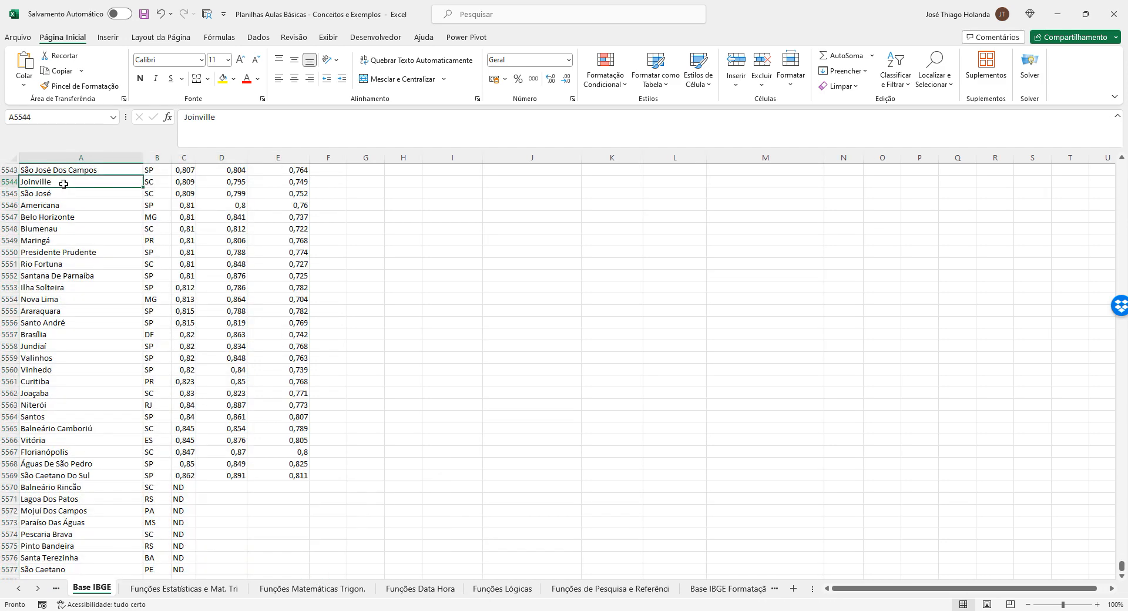
- Copy the entire Base IBGE table, headers included, into the Base IBGE Formatação sheet starting at A1
key("ctrl+Home")
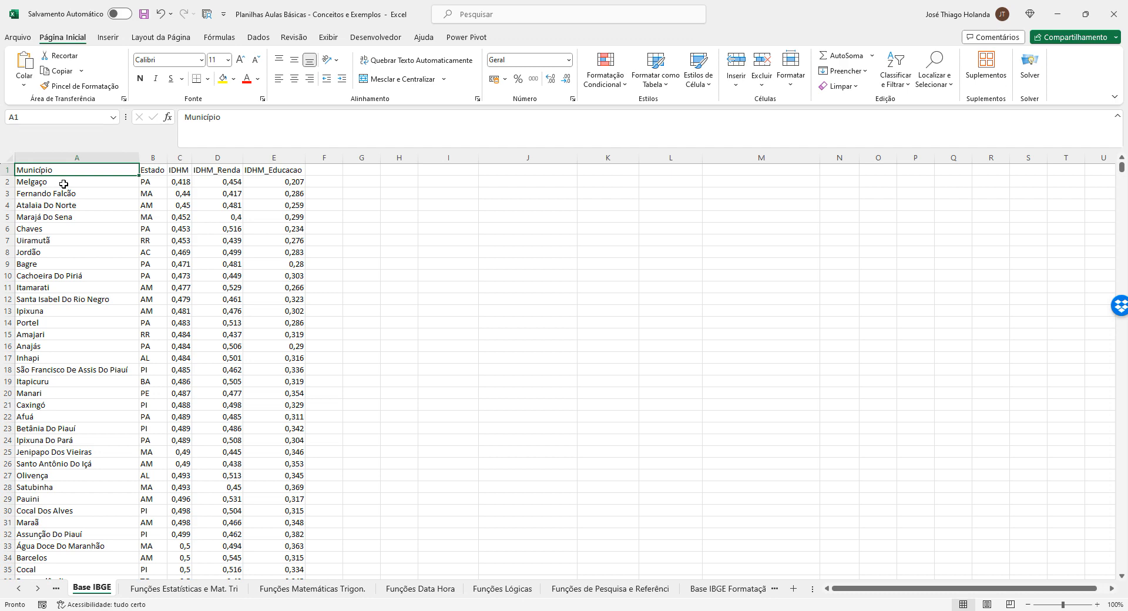
key("ctrl+shift+Right")
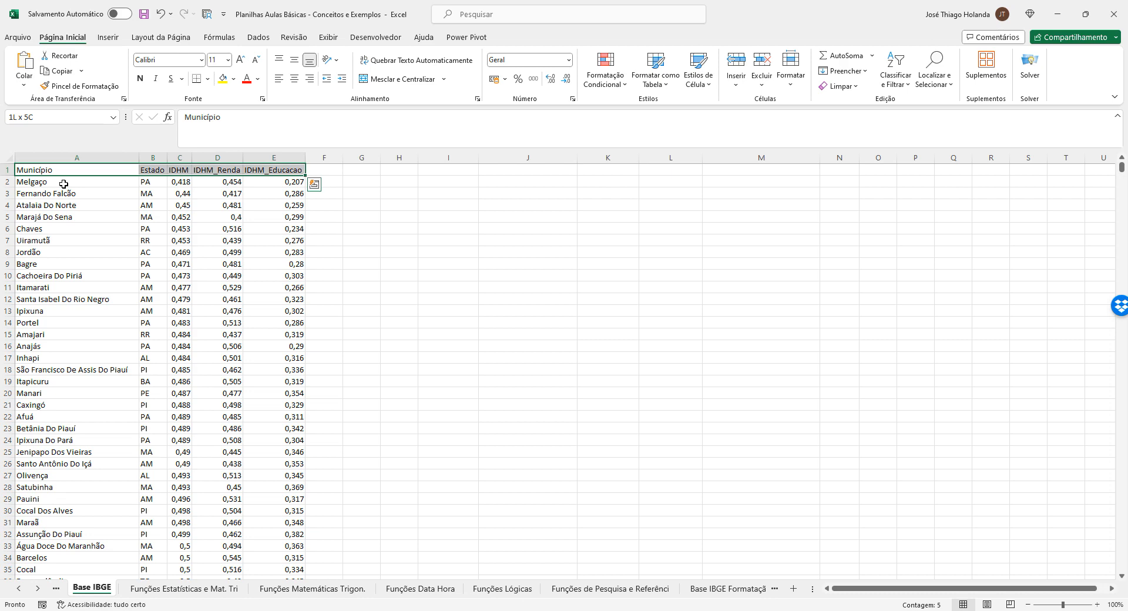
key("ctrl+shift+Down")
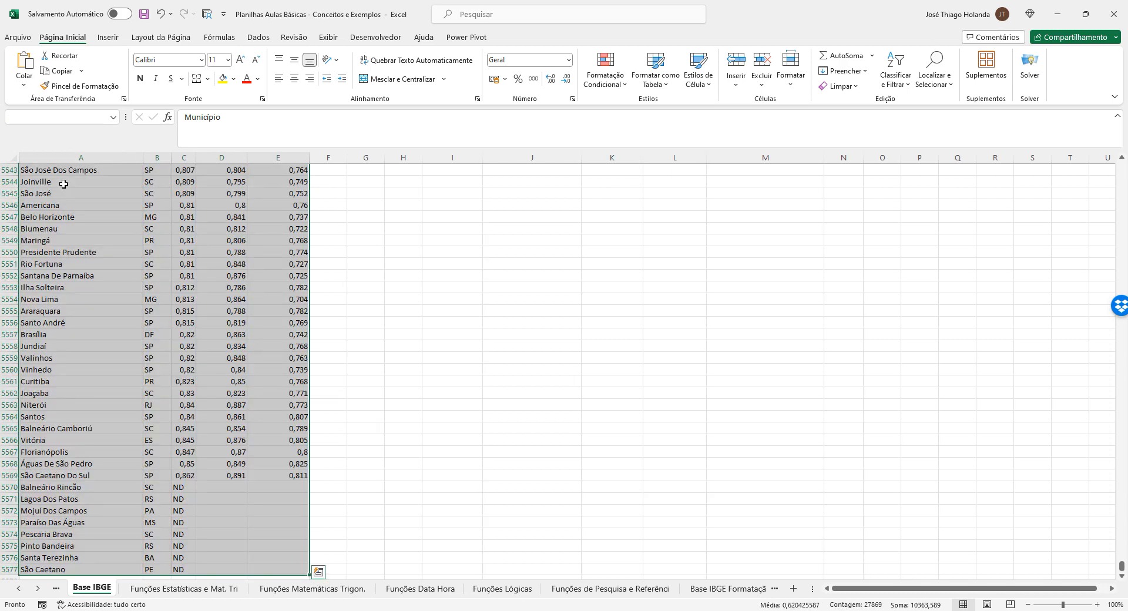
key("ctrl+c")
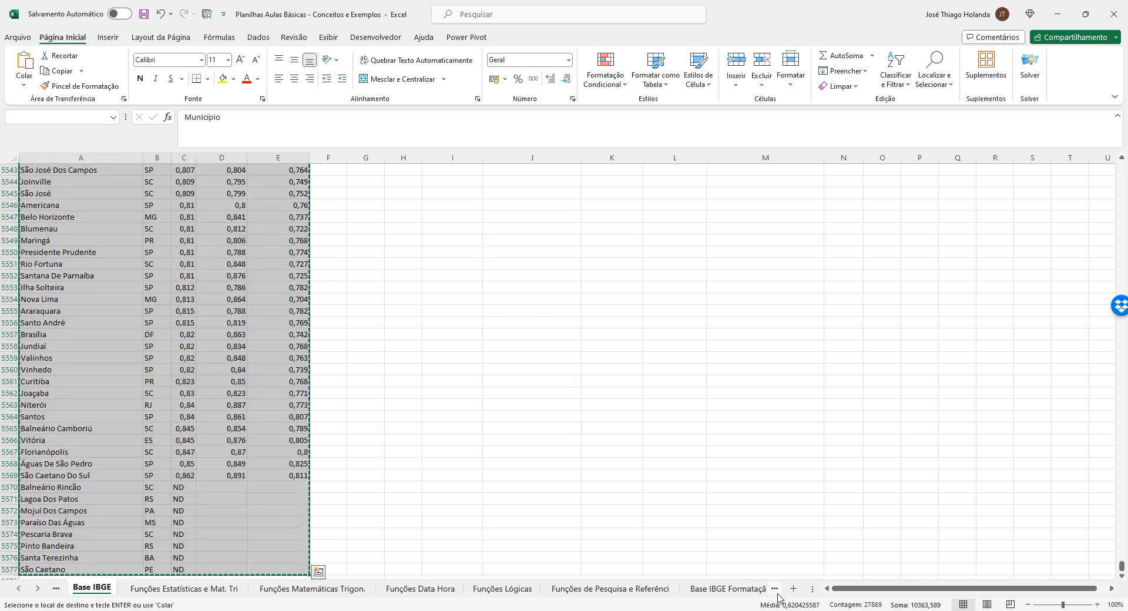
left_click(758, 588)
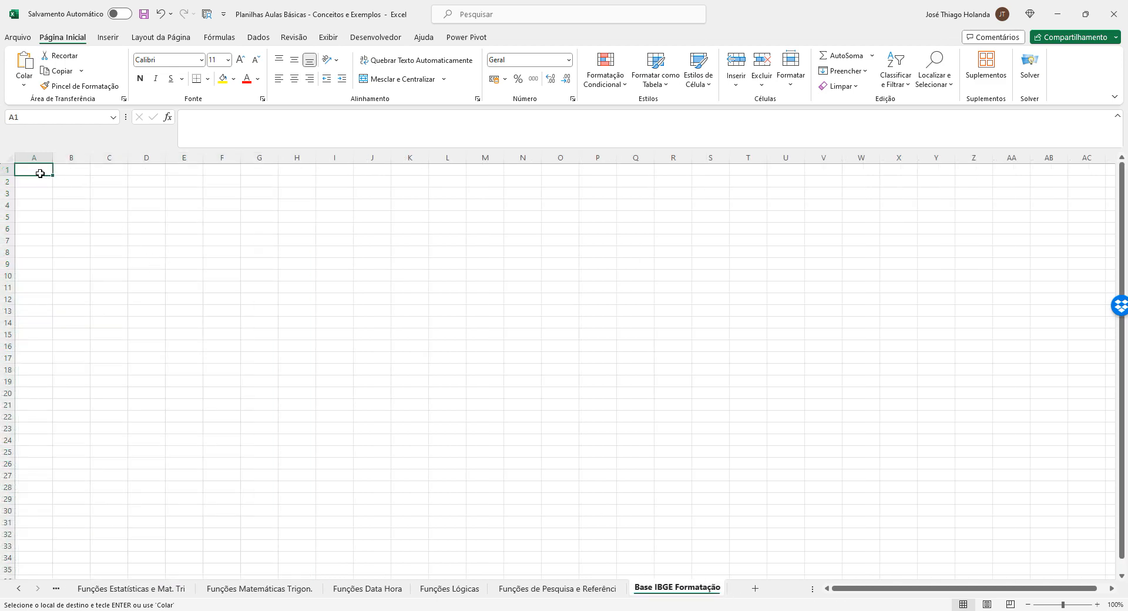
key("ctrl+v")
left_click(368, 272)
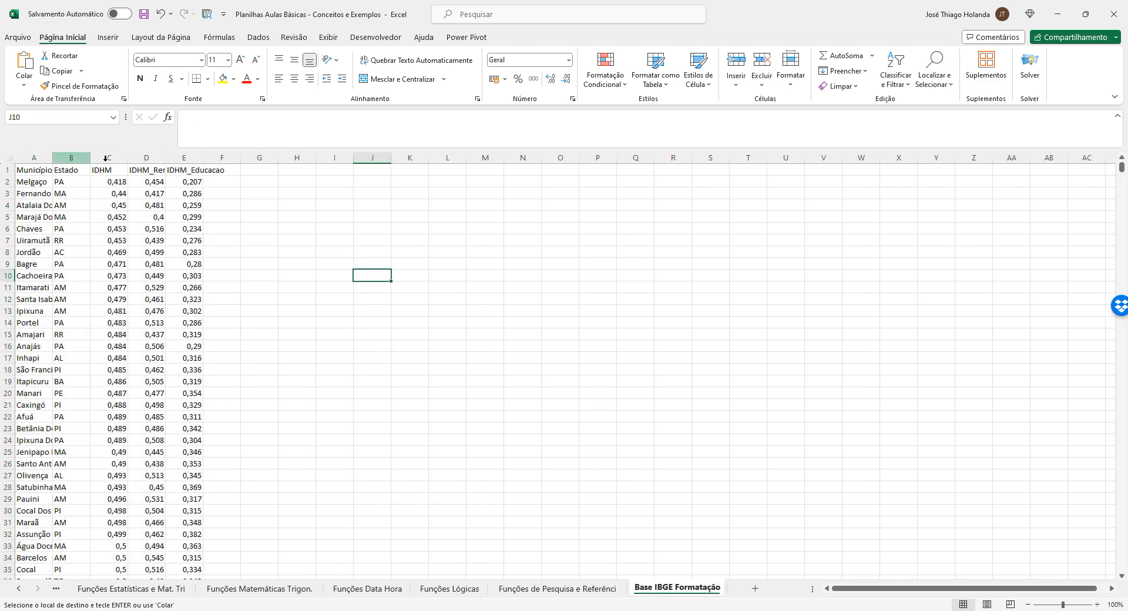
- Auto-fit the Município, IDHM, IDHM_Renda and IDHM_Educacao columns to their contents
double_click(128, 158)
double_click(153, 158)
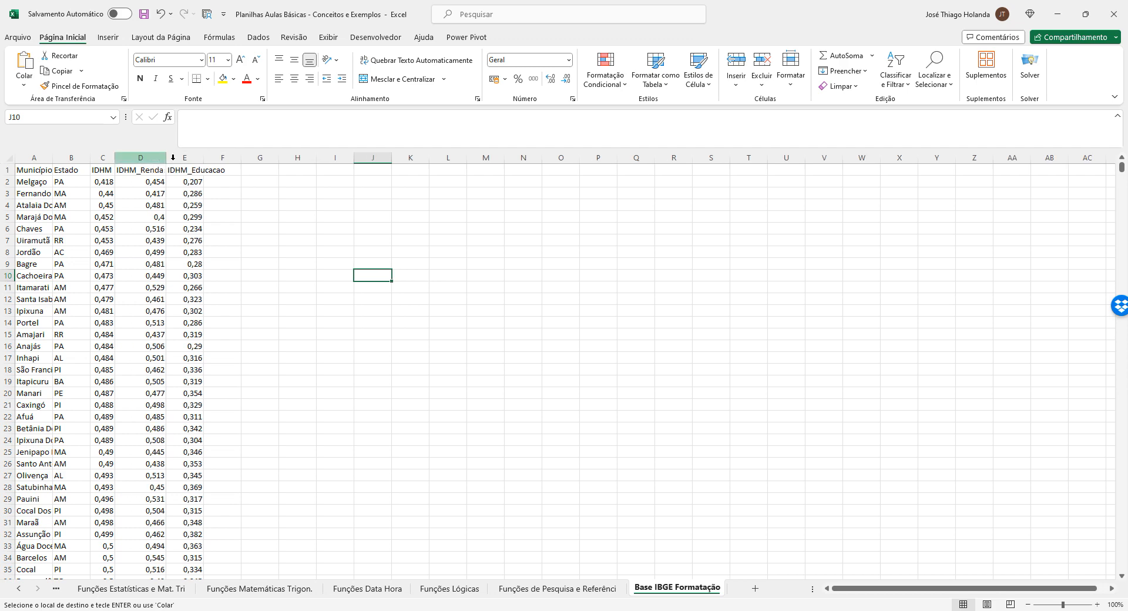
left_click(222, 158)
double_click(203, 158)
left_click(293, 226)
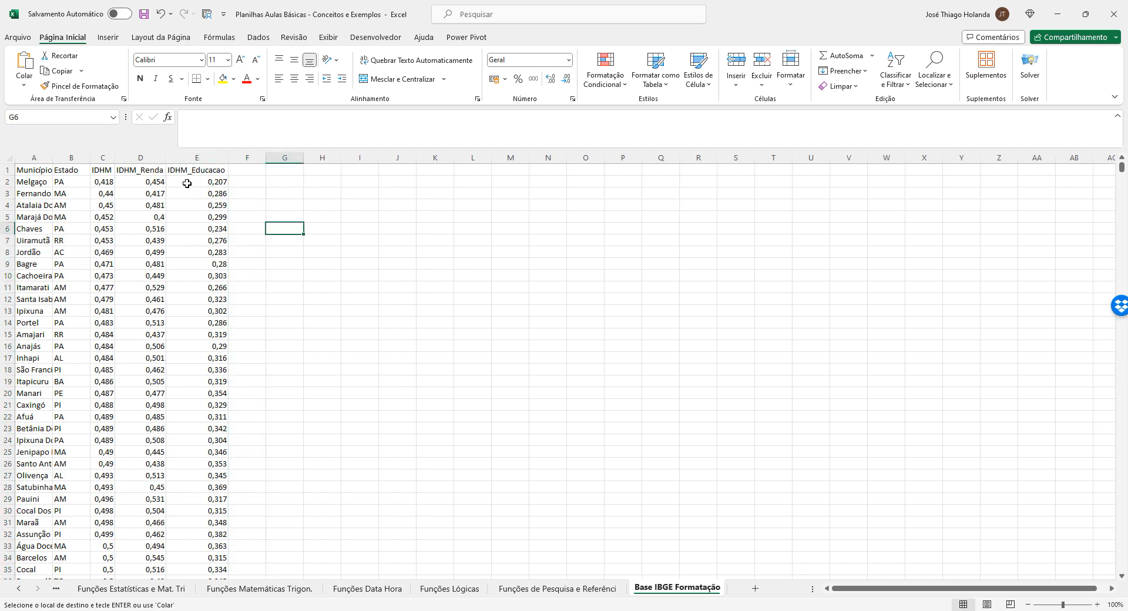
left_click(187, 184)
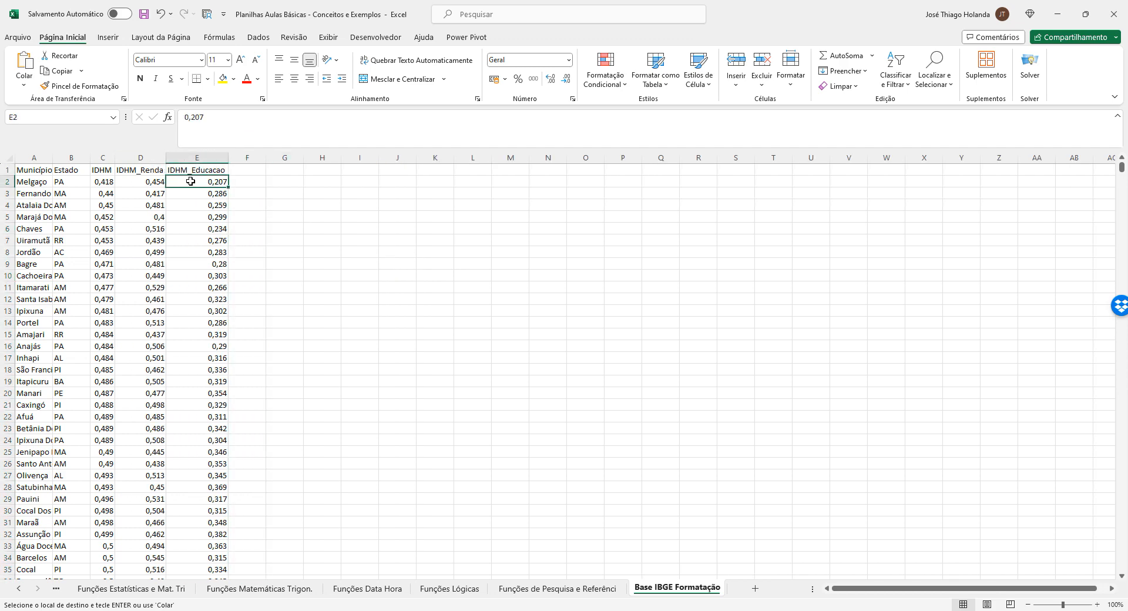
double_click(52, 157)
left_click(432, 266)
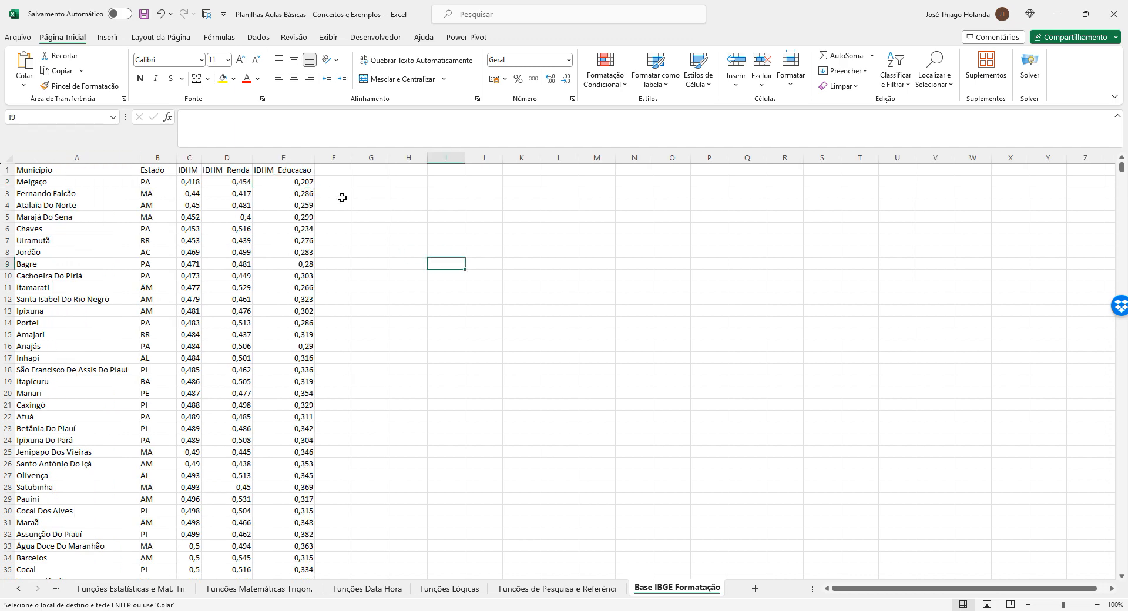
left_click(48, 171)
left_click(294, 170)
left_click(70, 169)
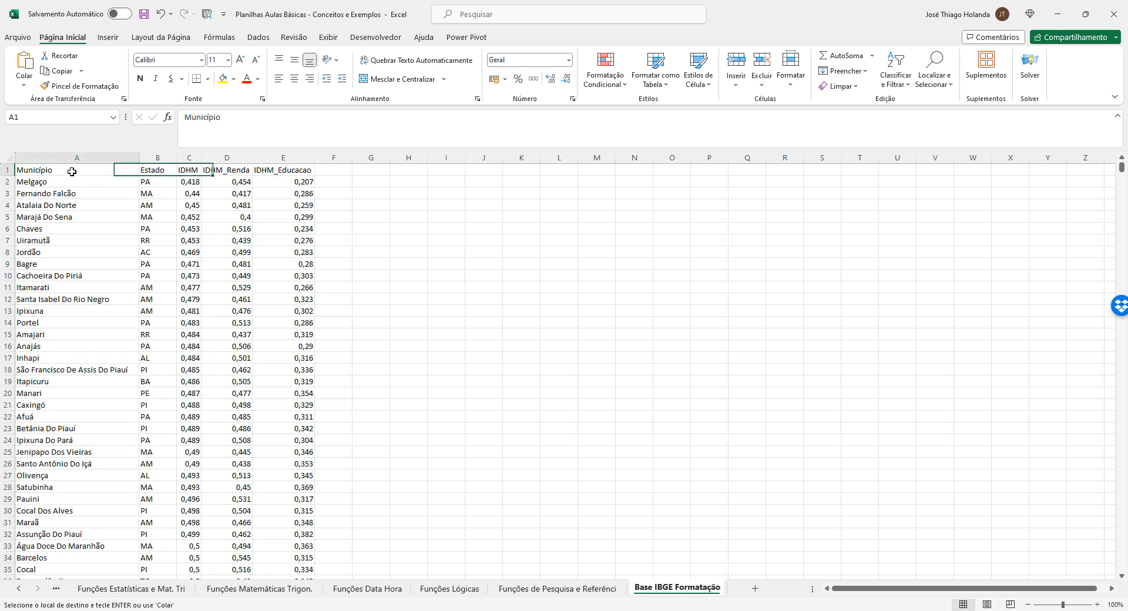
left_click(294, 170)
left_click(408, 217)
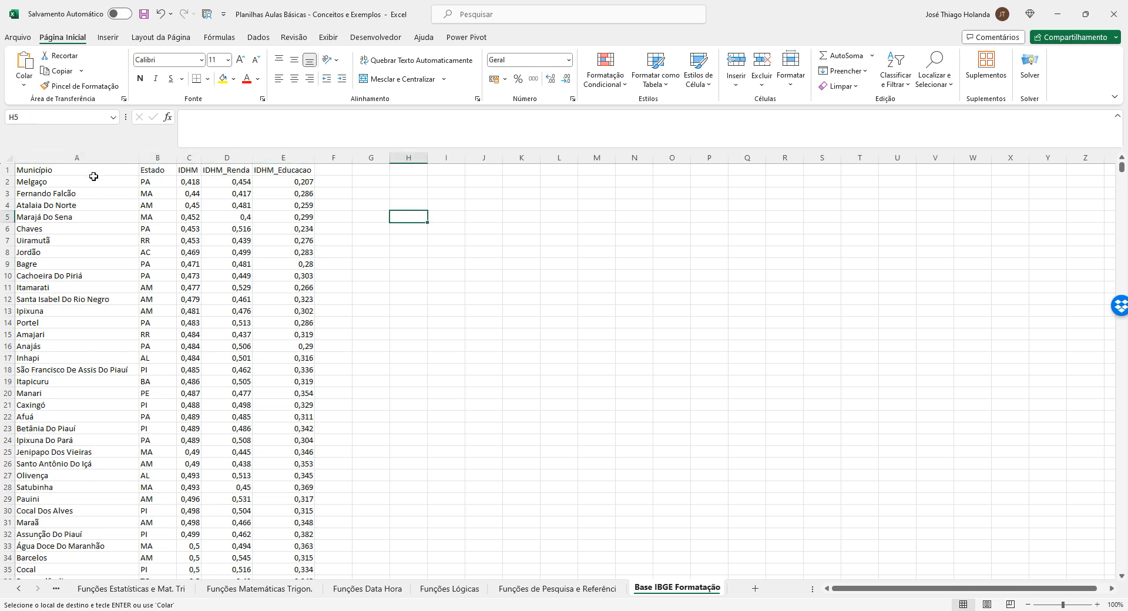
- Format the header cells A1:E1 with font size 12, bold, italic and underline
left_click(74, 171)
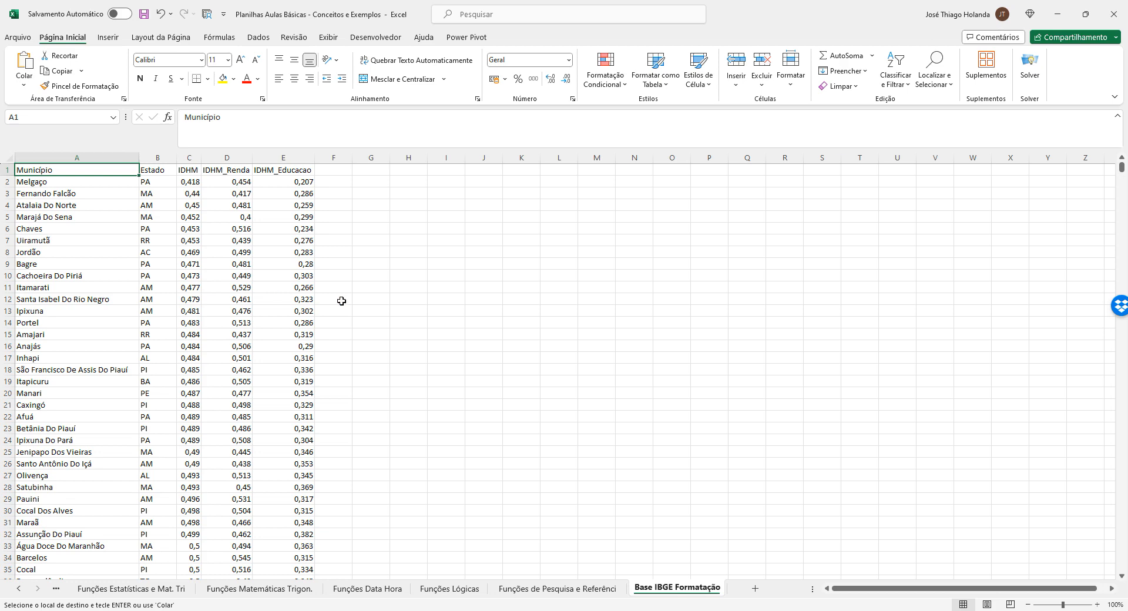
left_click(299, 170, "shift")
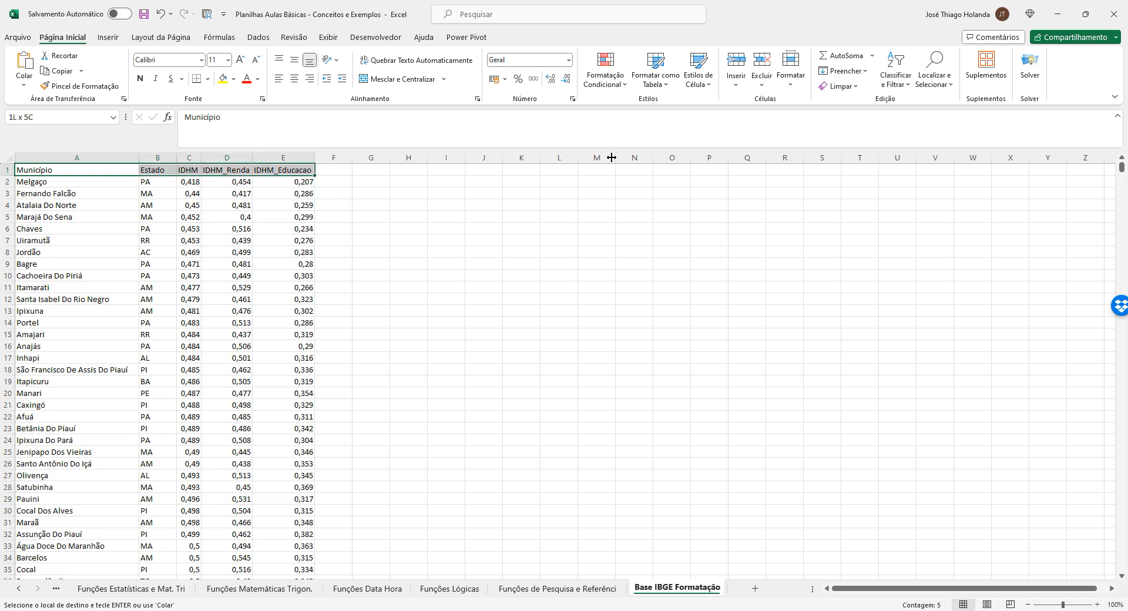
left_click(241, 60)
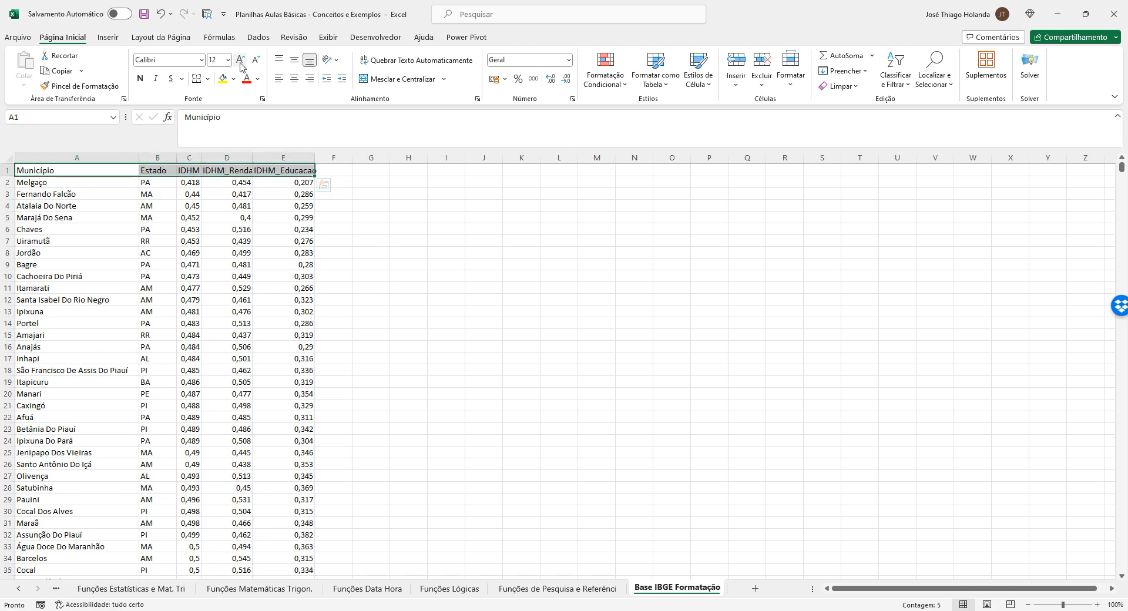
left_click(139, 79)
left_click(155, 78)
left_click(170, 78)
left_click(499, 310)
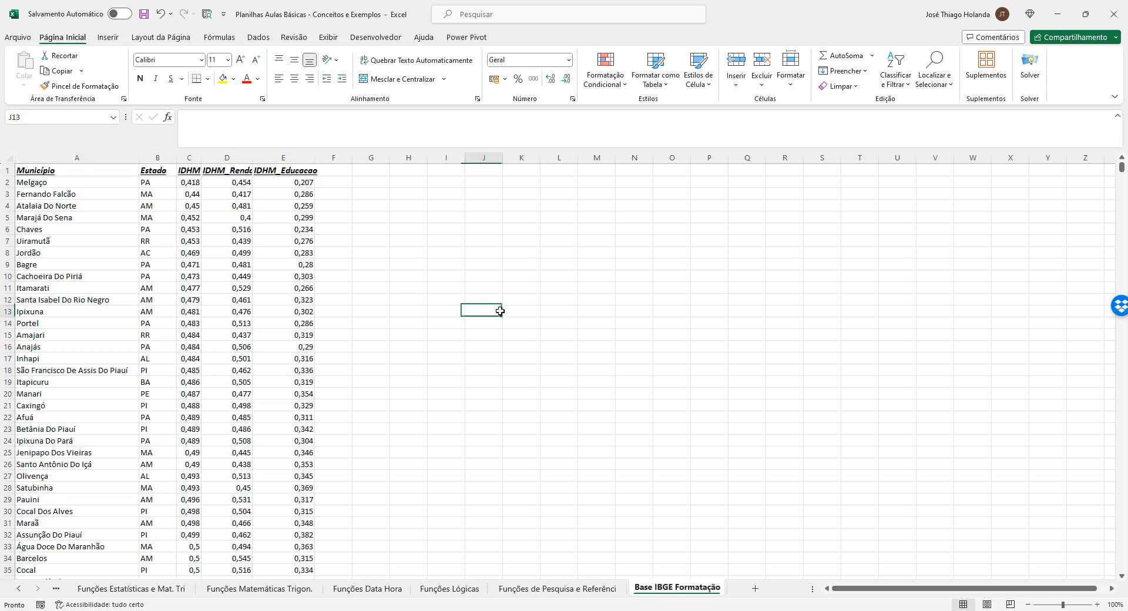
- Auto-fit columns A to E again to suit the enlarged, formatted headers
double_click(314, 158)
double_click(255, 159)
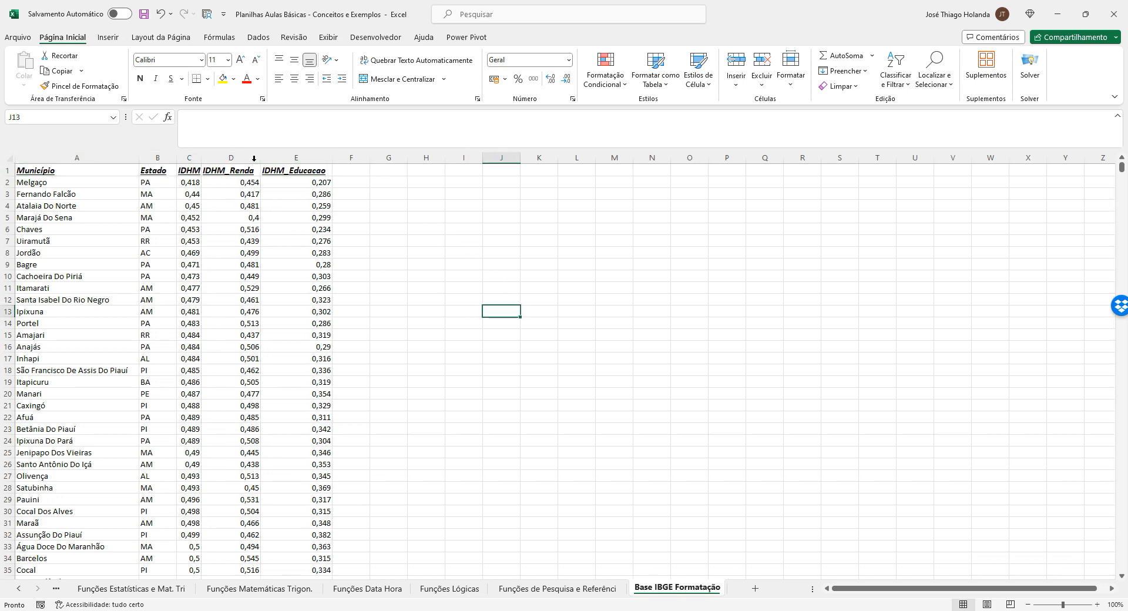
double_click(201, 158)
double_click(177, 157)
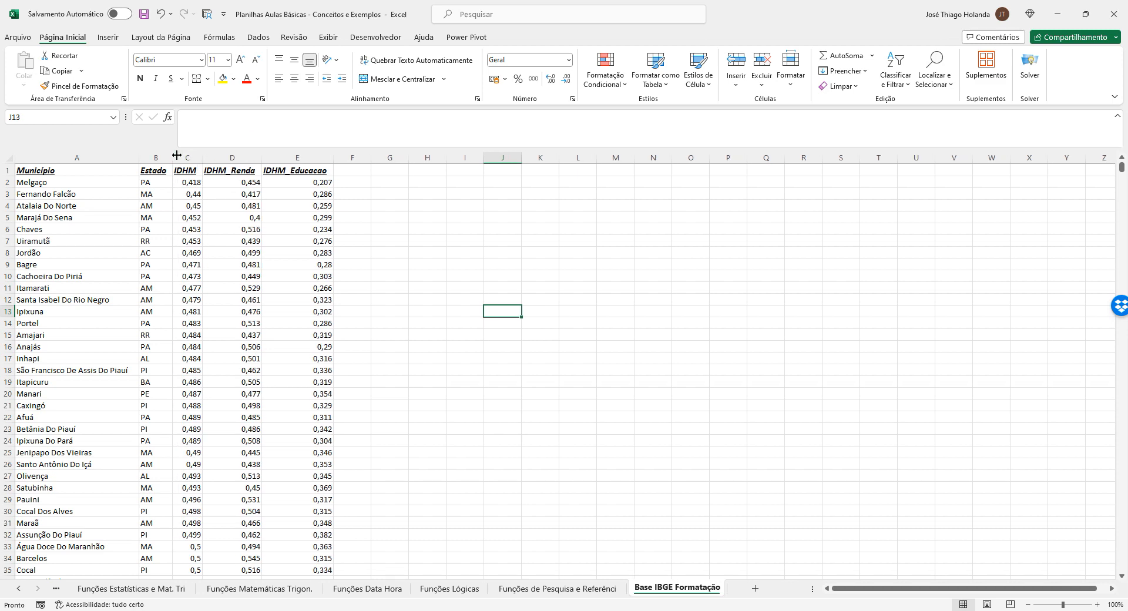
double_click(139, 160)
left_click(386, 230)
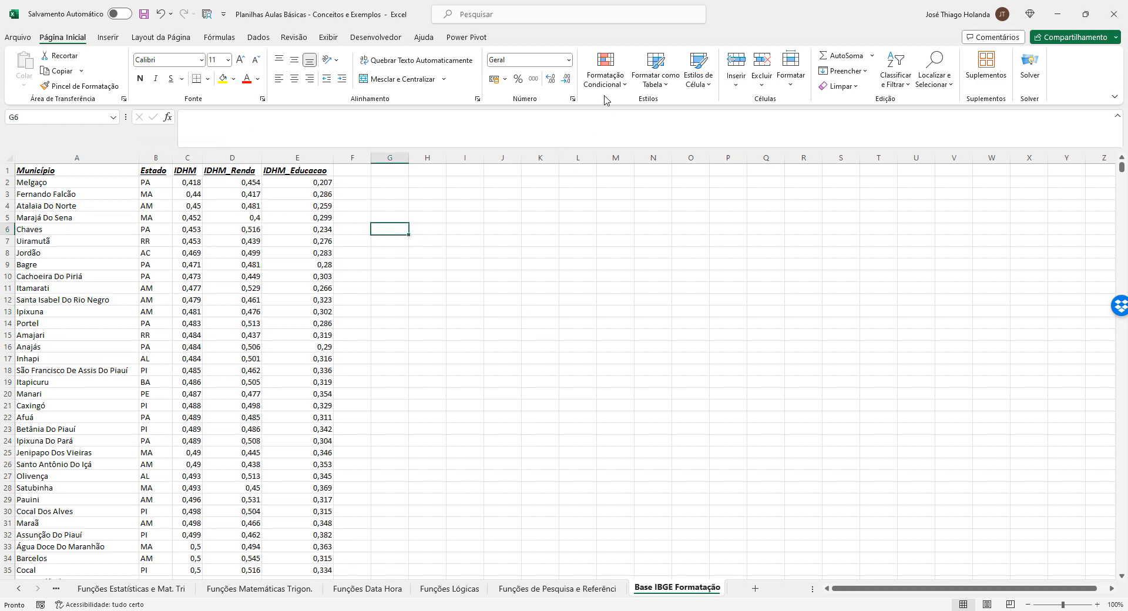
- Review the conditional formatting rule categories, including cell highlighting, first/last, data bars, colour scales and icon sets
left_click(61, 182)
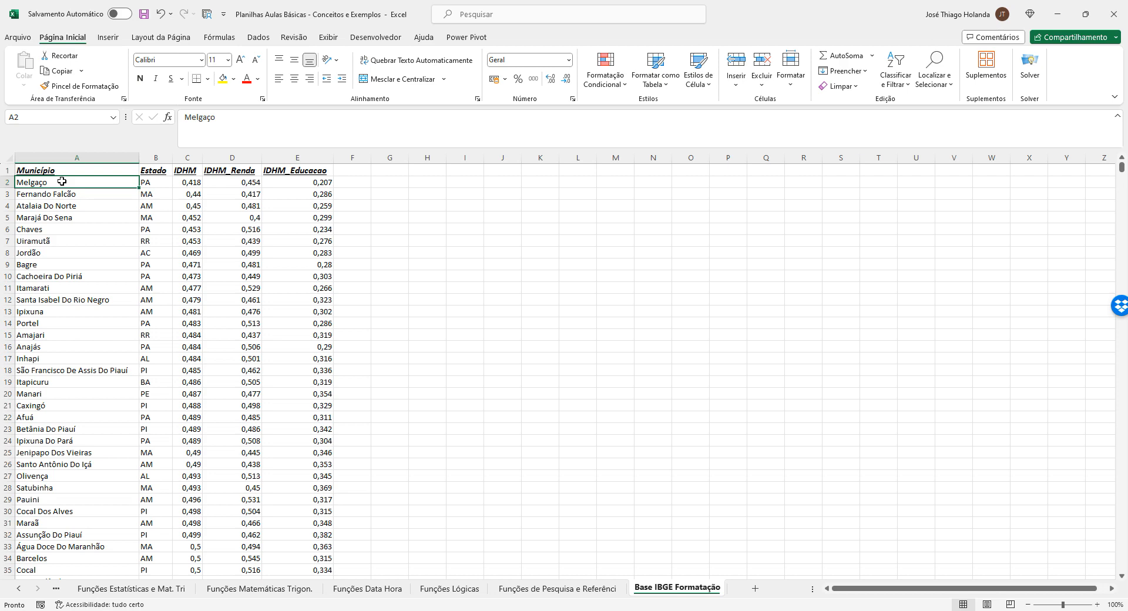
left_click(596, 83)
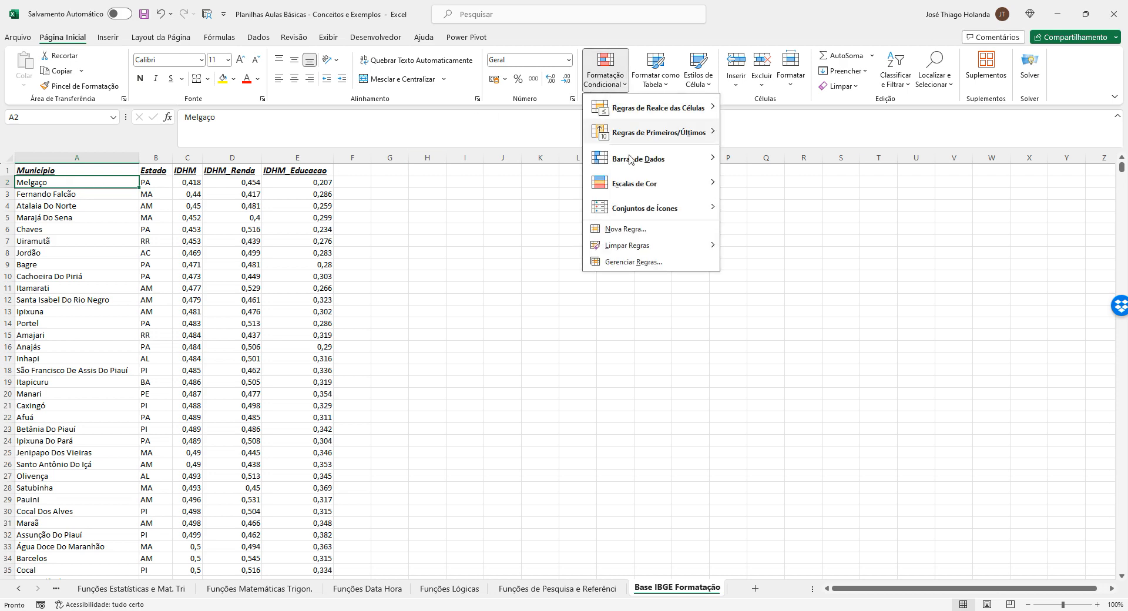
left_click(253, 206)
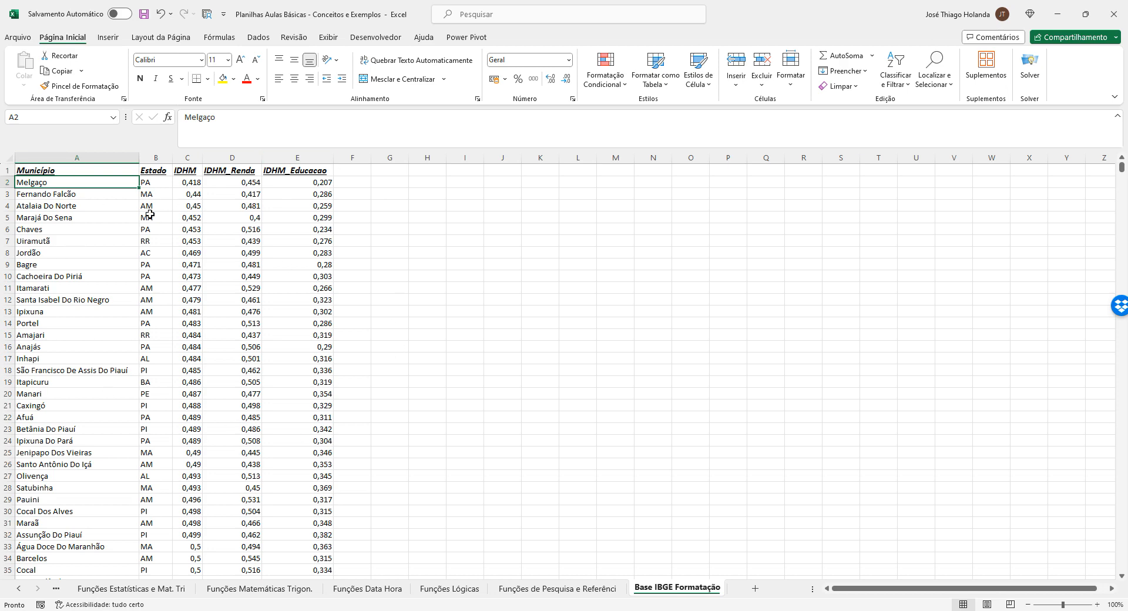
left_click(97, 174)
left_click(606, 88)
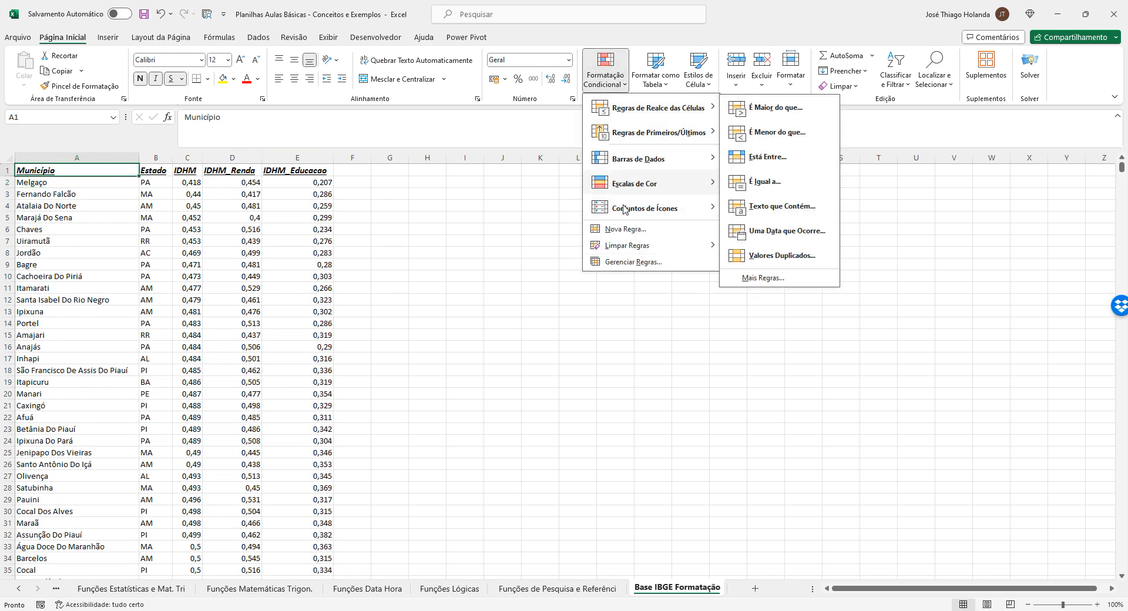
mouse_move(629, 213)
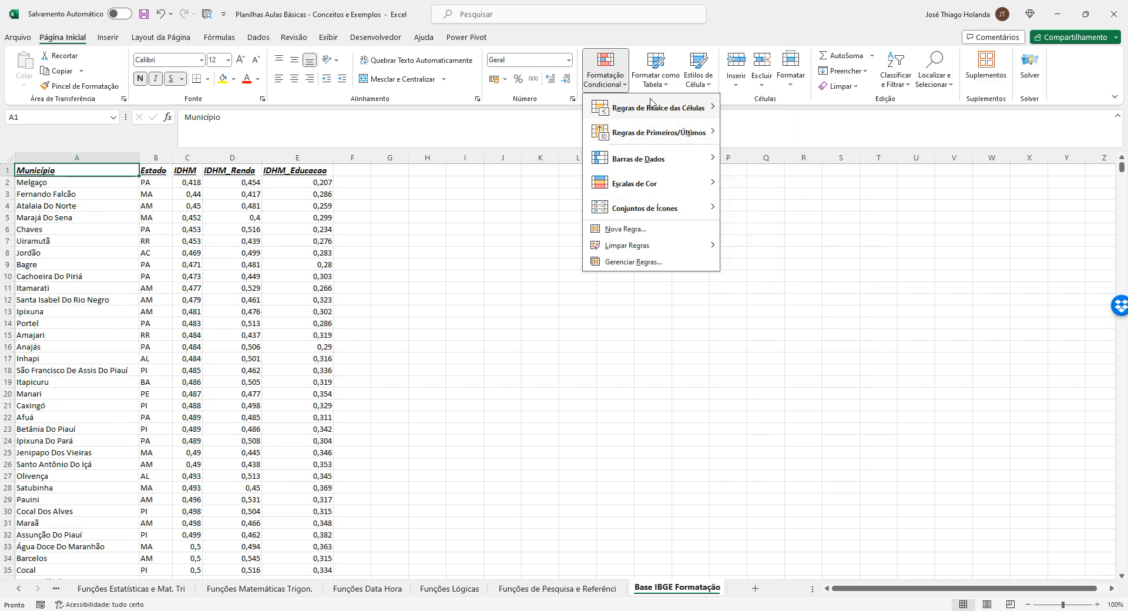
mouse_move(653, 111)
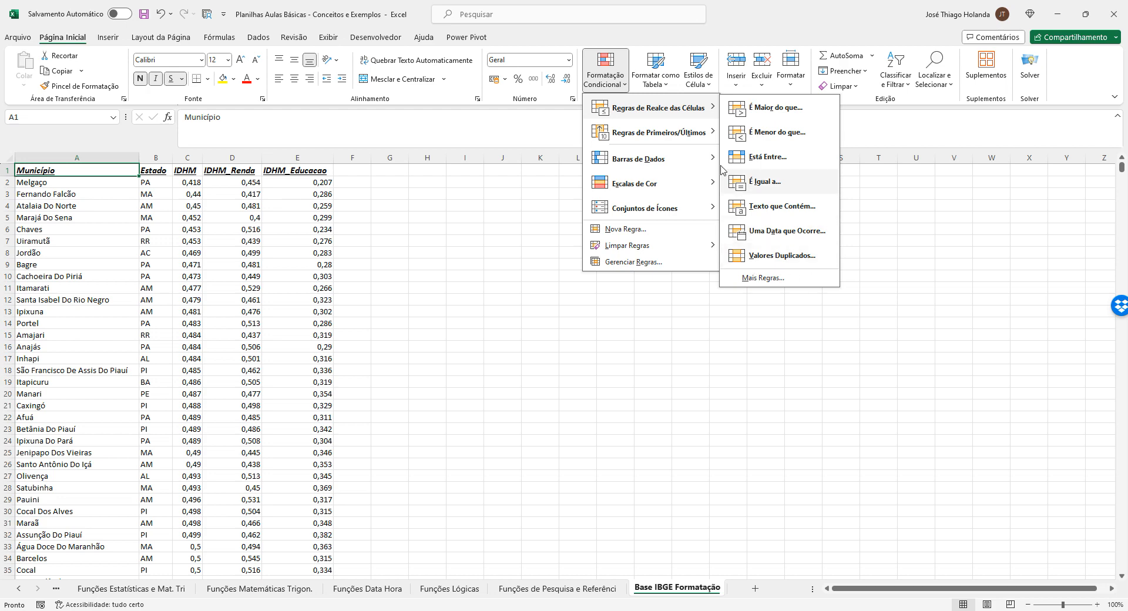
mouse_move(659, 145)
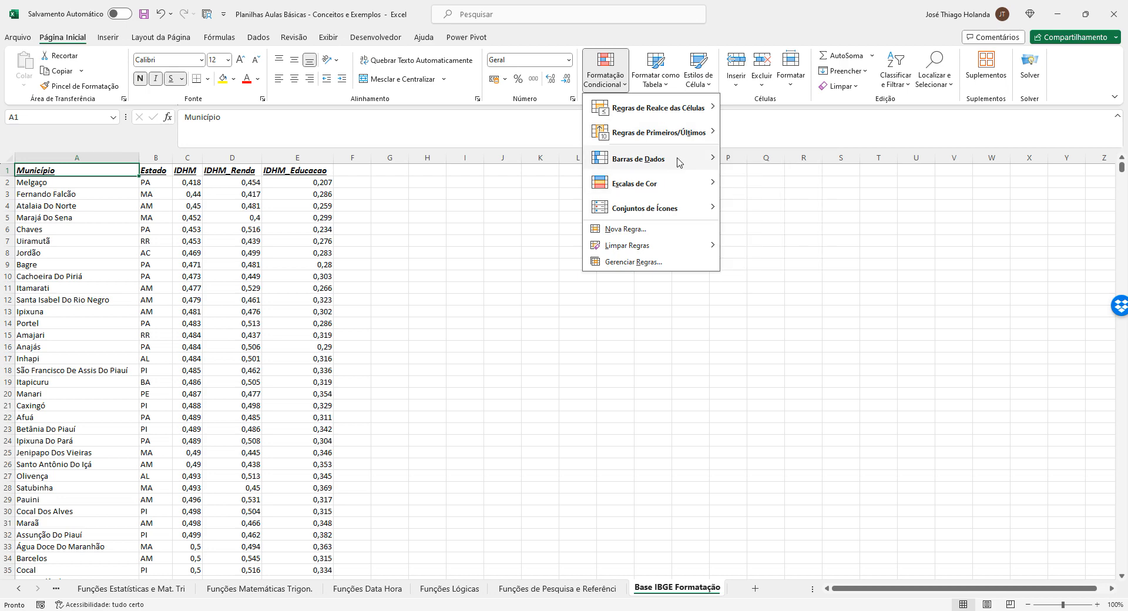
mouse_move(678, 162)
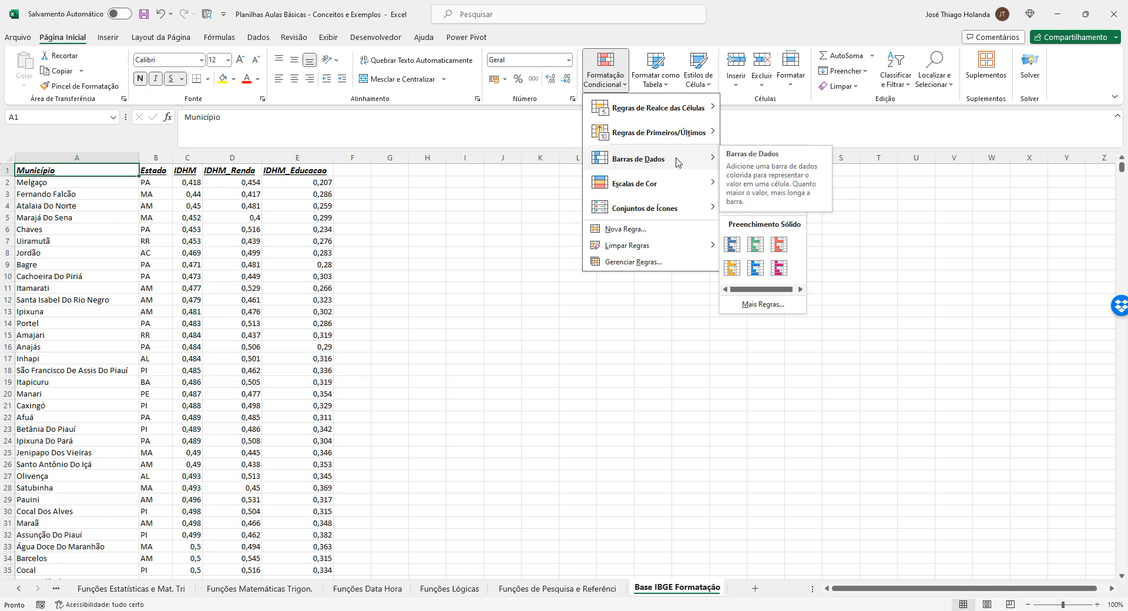
left_click(456, 167)
- Examine the IDHM values down column C, paying attention to those around 0,5
left_click_drag(194, 183, 193, 347)
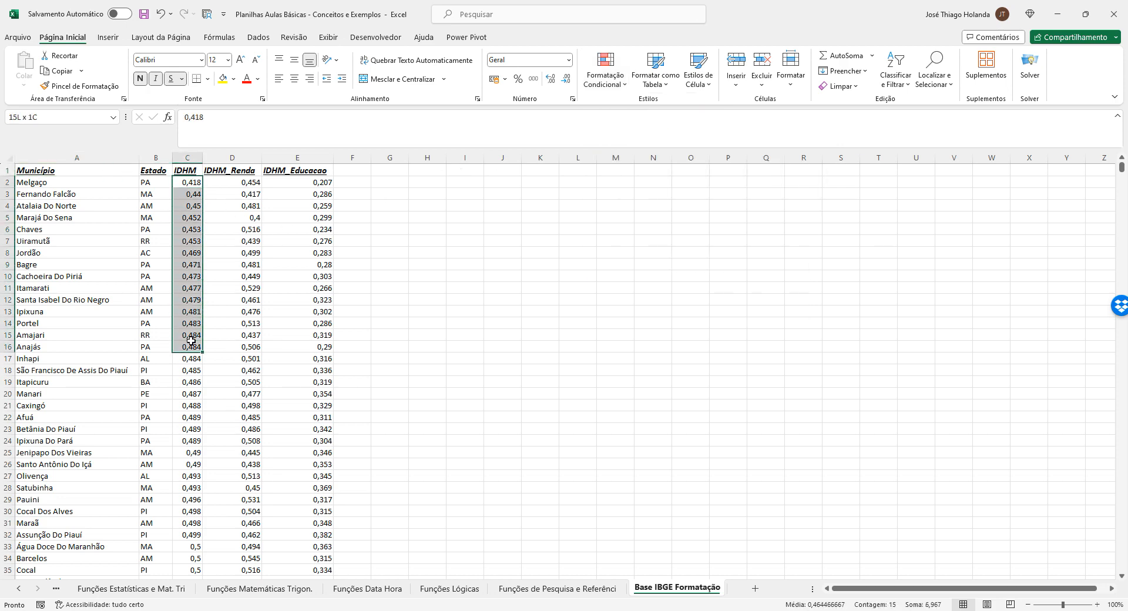
left_click(194, 194)
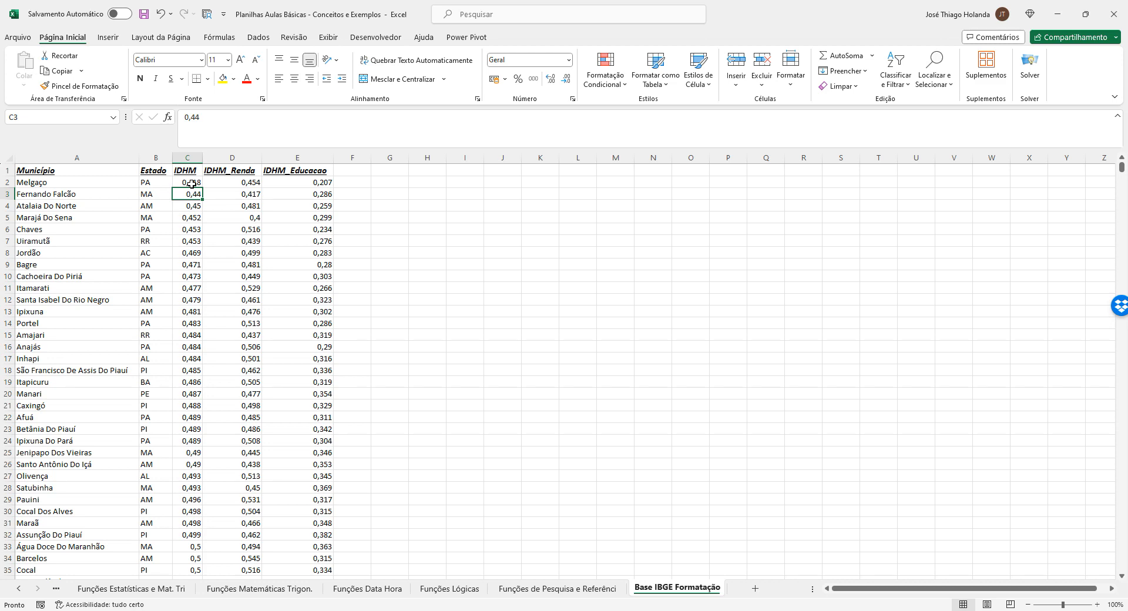
left_click(187, 183)
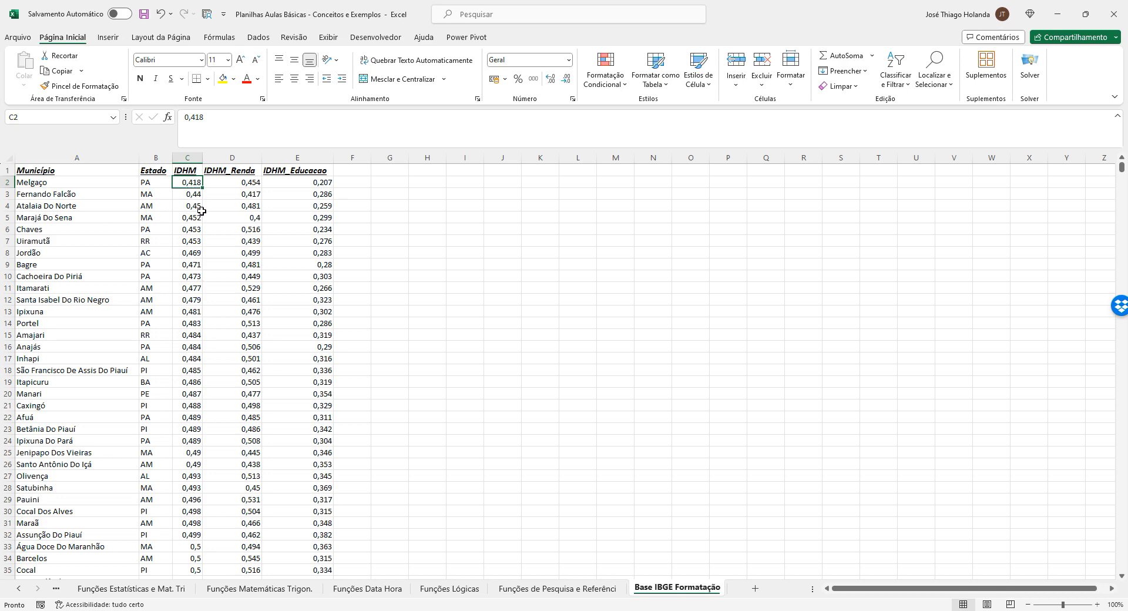
left_click(197, 358)
scroll(209, 425, "down", 5)
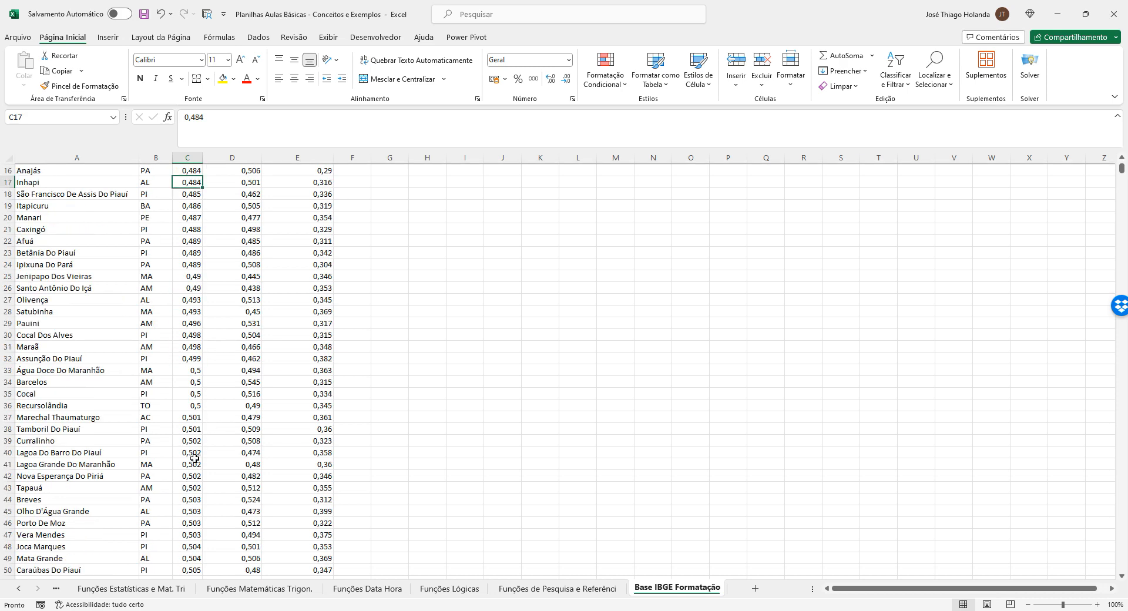
left_click(189, 372)
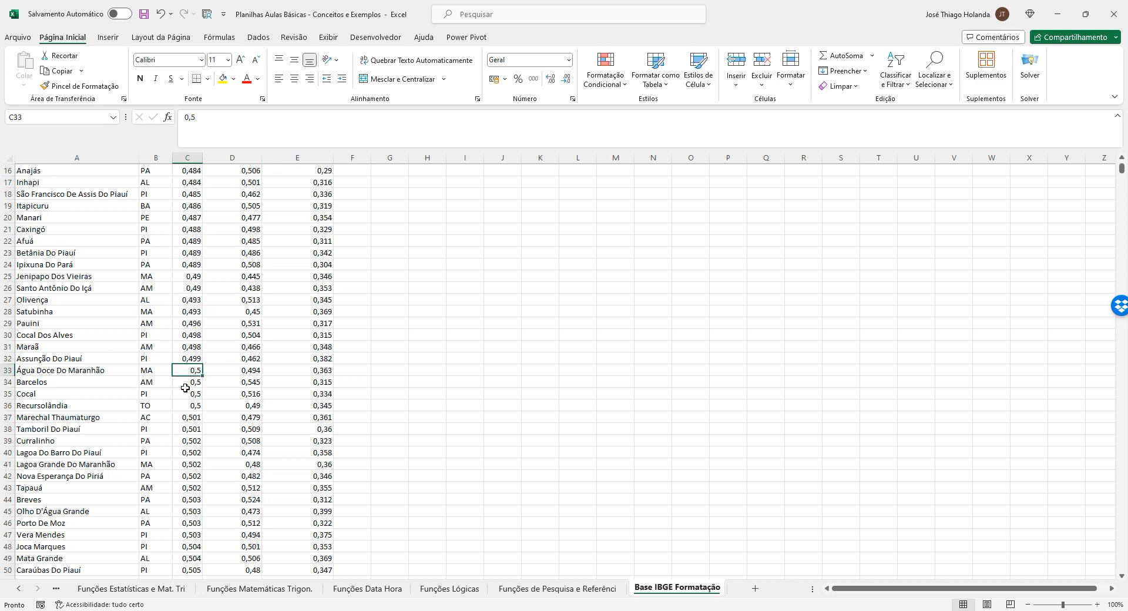
scroll(188, 388, "up", 5)
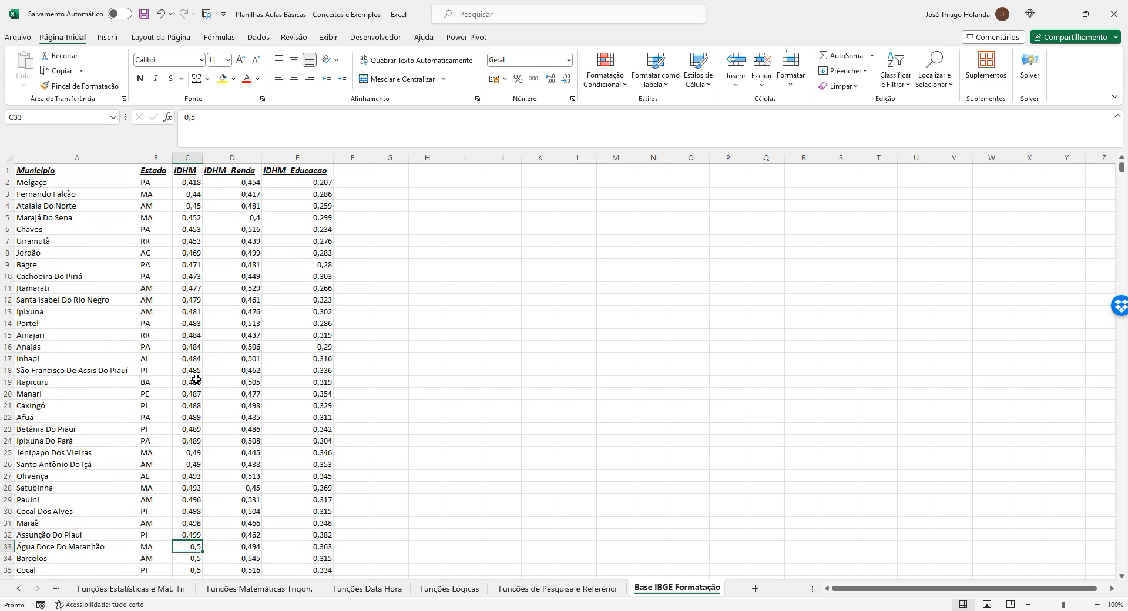
- Select the numeric IDHM values from C2 down, excluding the ND rows, to check their extent, and return to C2
left_click(191, 186)
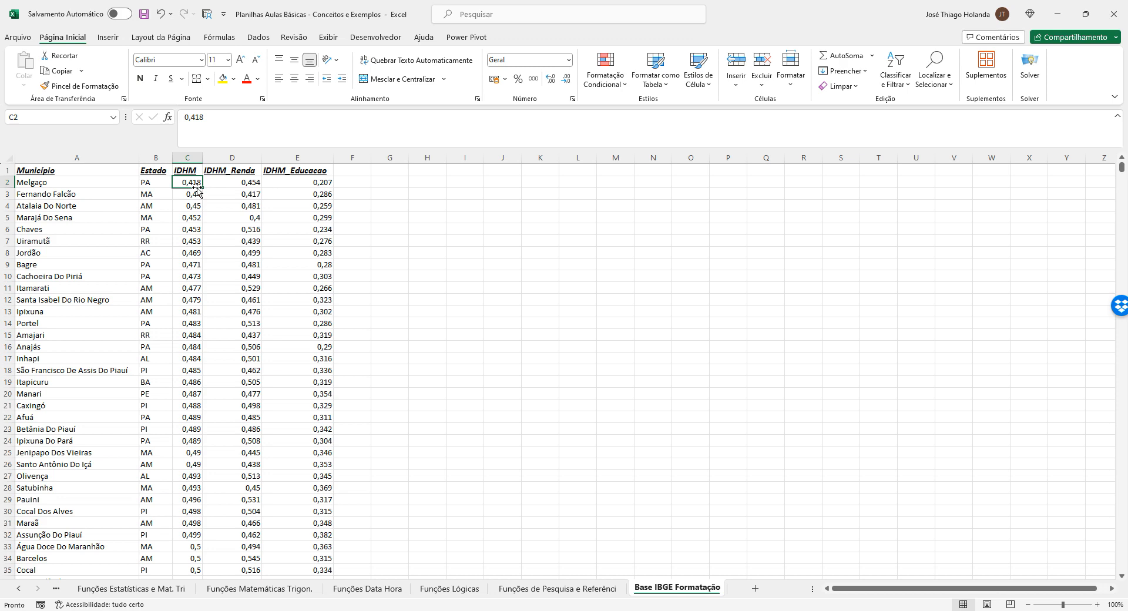
key("ctrl+shift+Down")
key("shift+Up")
key("shift+Up")
key("shift+Up")
key("shift+Up")
key("shift+Up")
key("shift+Up")
key("shift+Up")
key("shift+Up")
key("shift+Up")
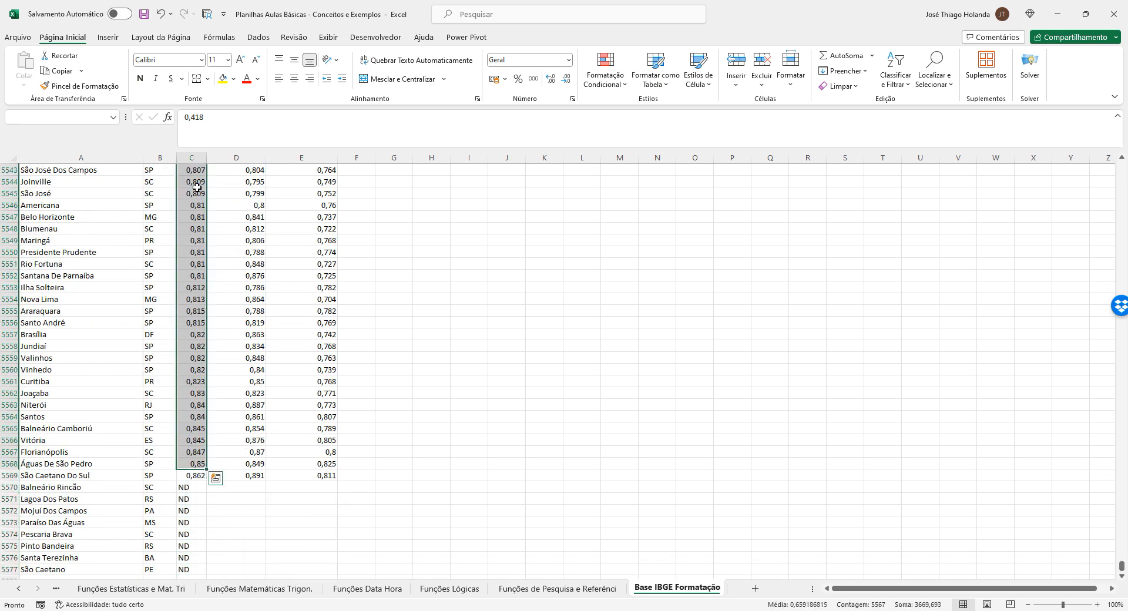
key("shift+Down")
key("ctrl+Up")
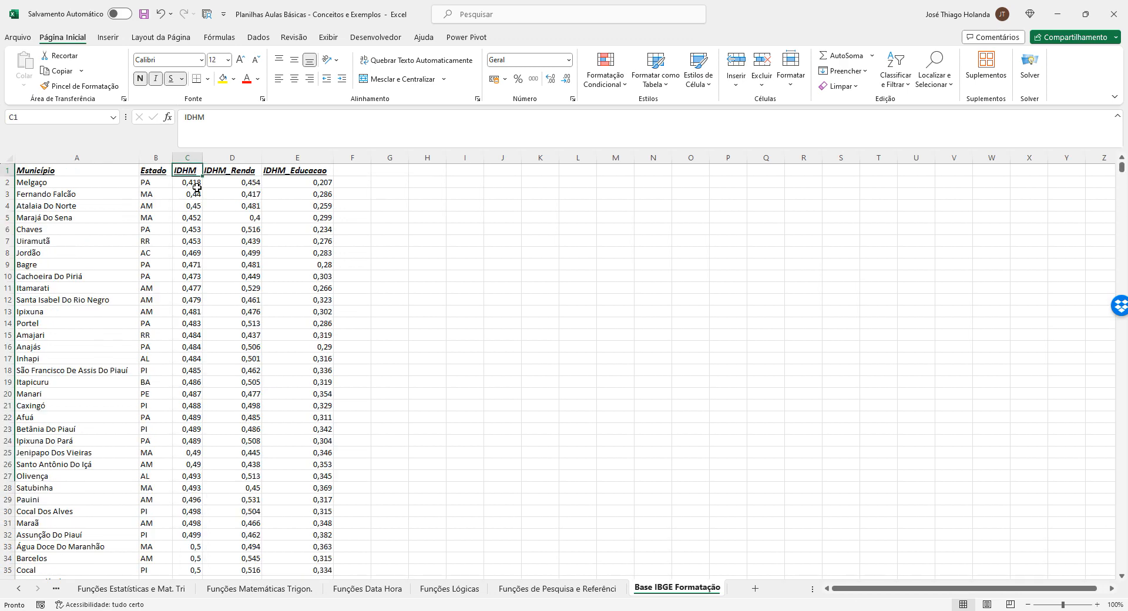
key("Down")
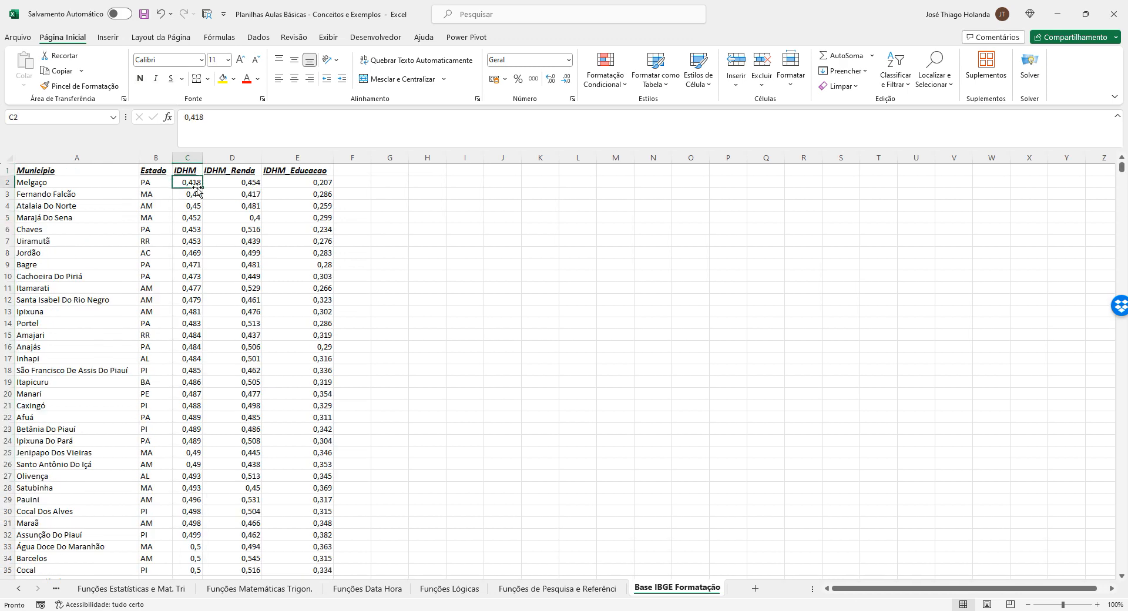
left_click(606, 79)
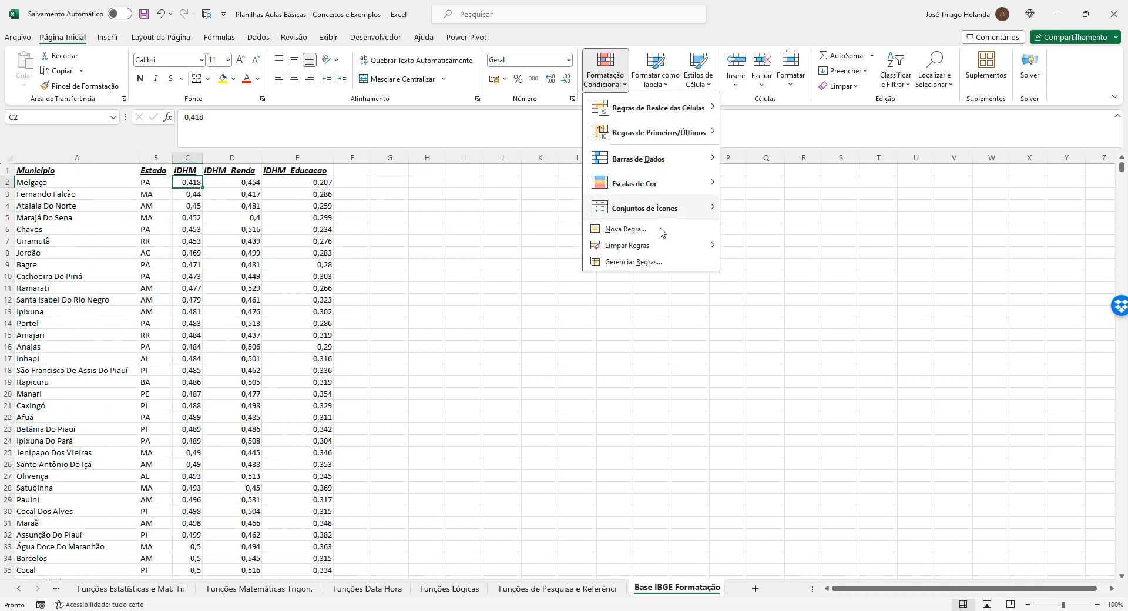
key("Up")
key("Up")
key("Right")
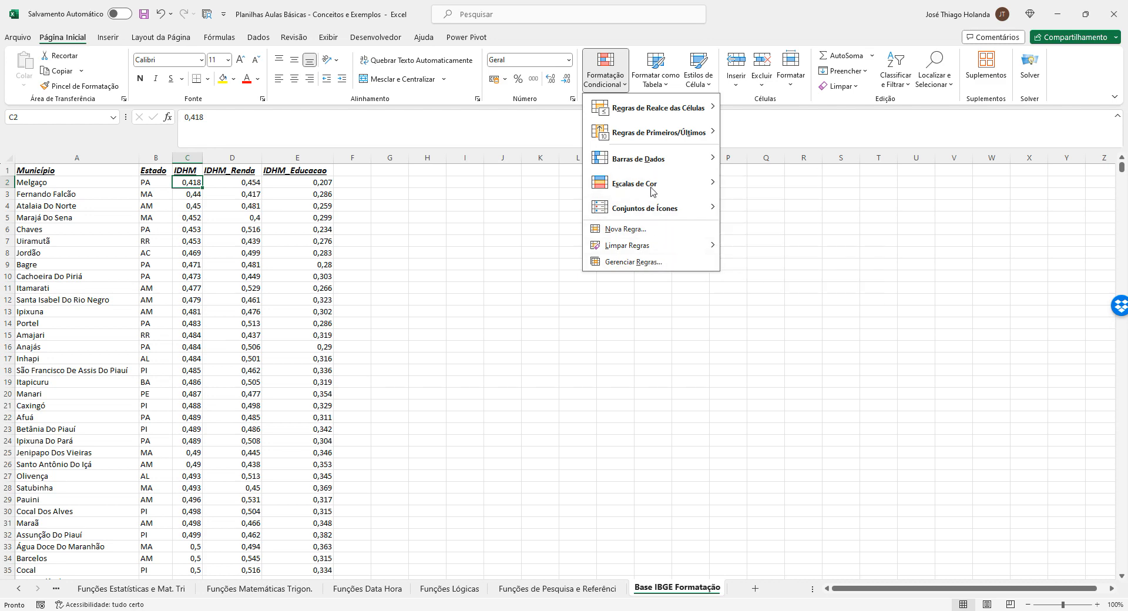
left_click(439, 278)
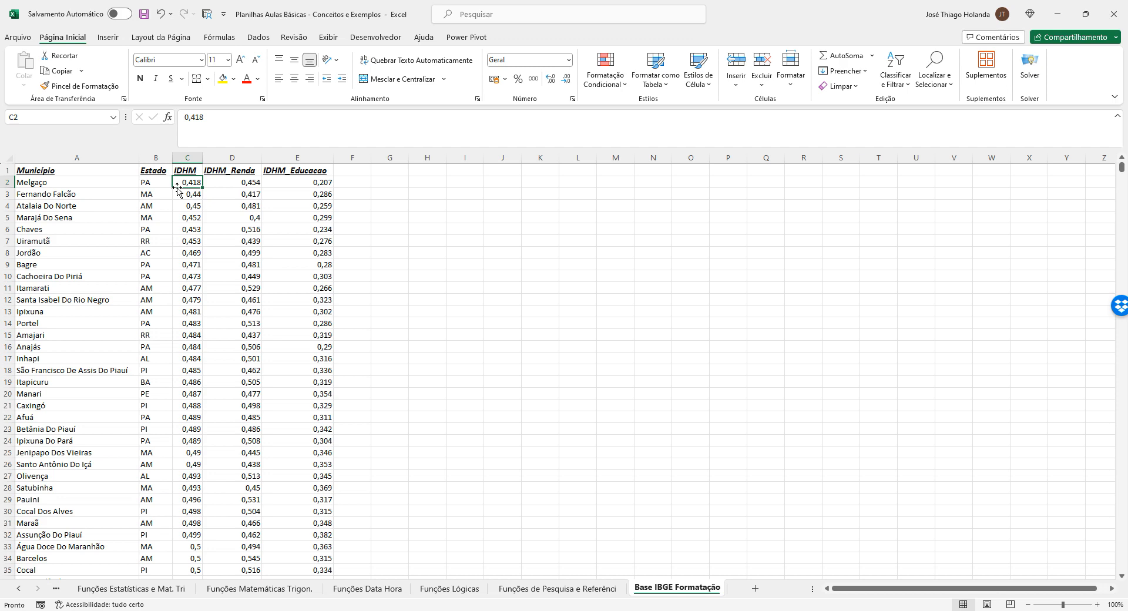
- Add a conditional rule to C2 that formats values greater than 0,5 with green fill and dark green text
left_click(606, 70)
mouse_move(658, 107)
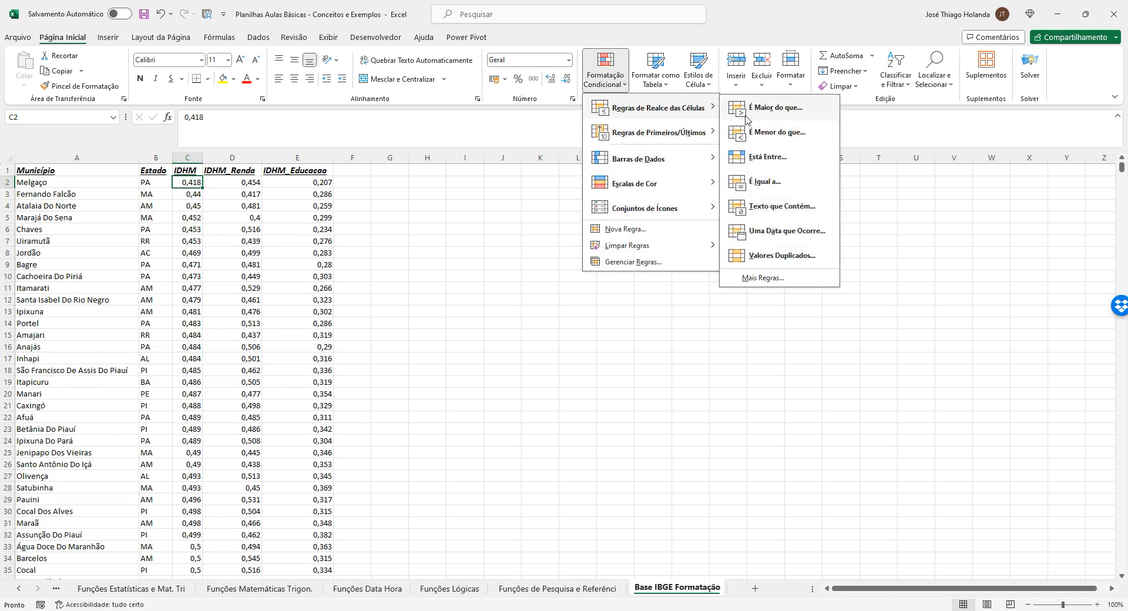
left_click(795, 118)
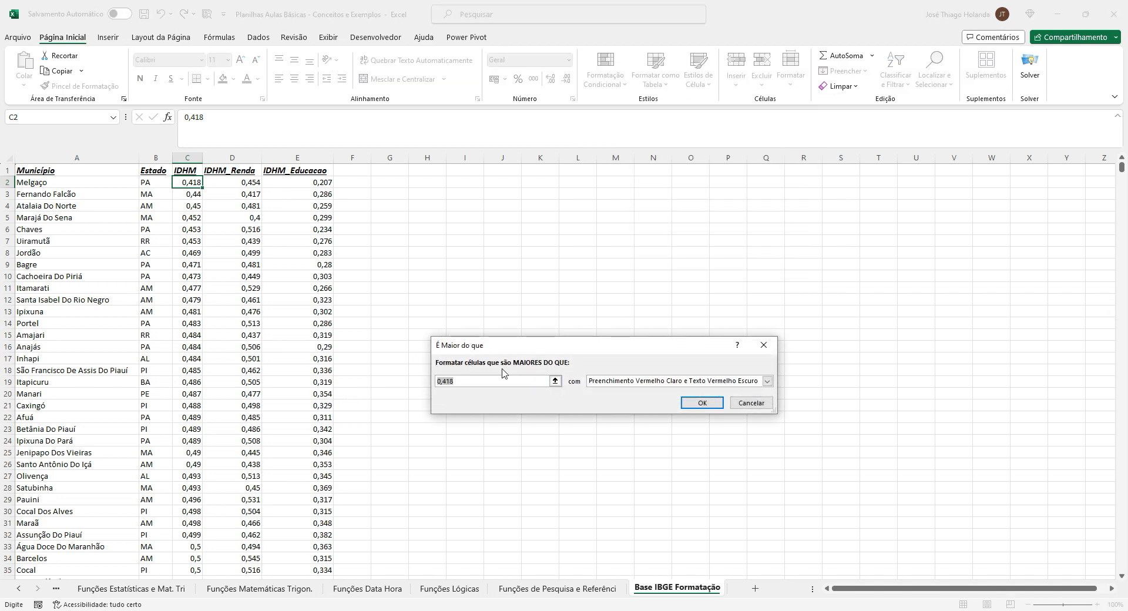
left_click(486, 384)
left_click_drag(379, 383, 375, 380)
type("0,5")
left_click(767, 381)
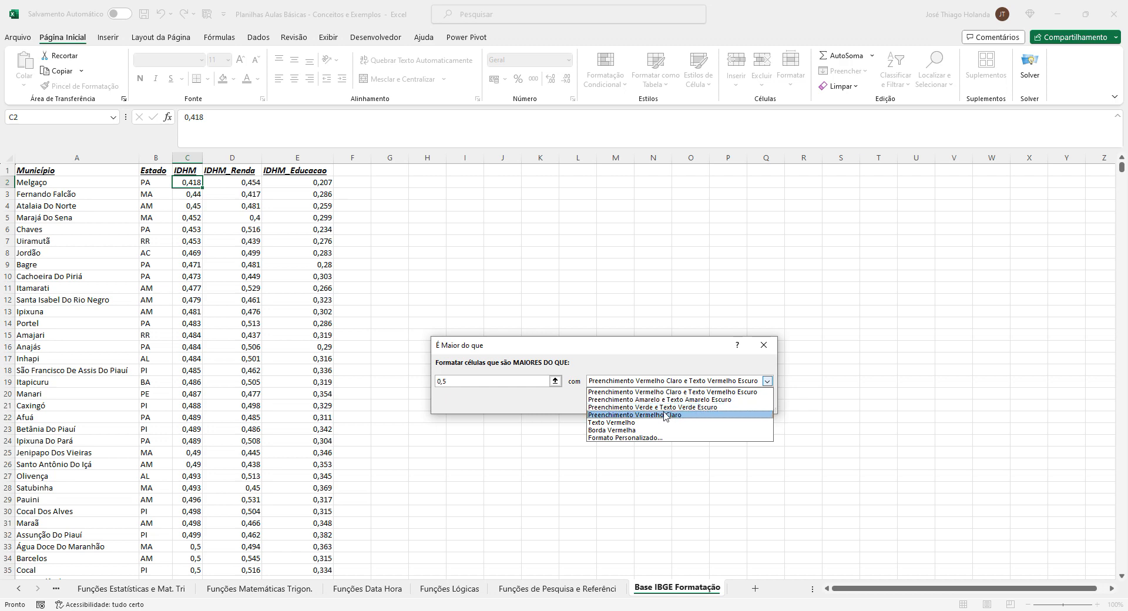
left_click(664, 407)
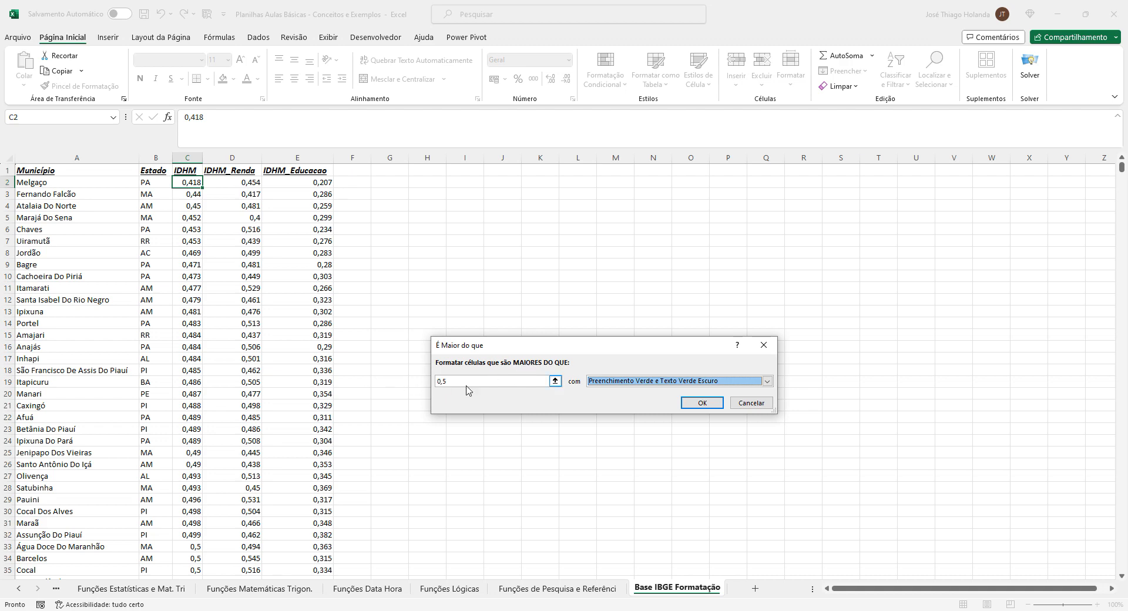
left_click(704, 404)
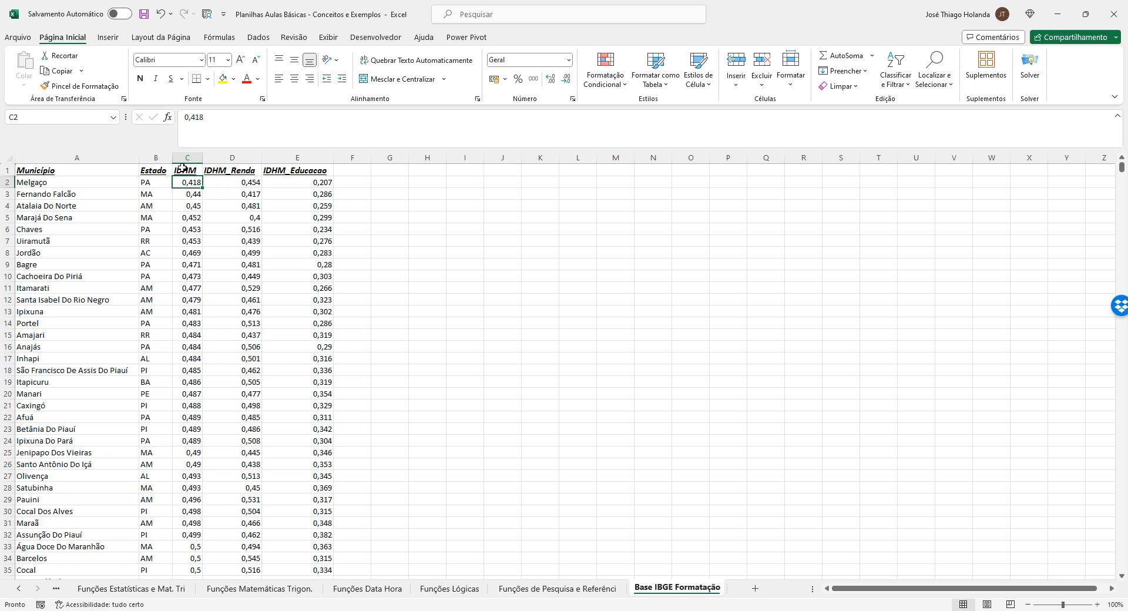
- Extend the green greater-than-0,5 rule of C2 to the range $C$2:$C$38 and apply it
scroll(204, 433, "down", 8)
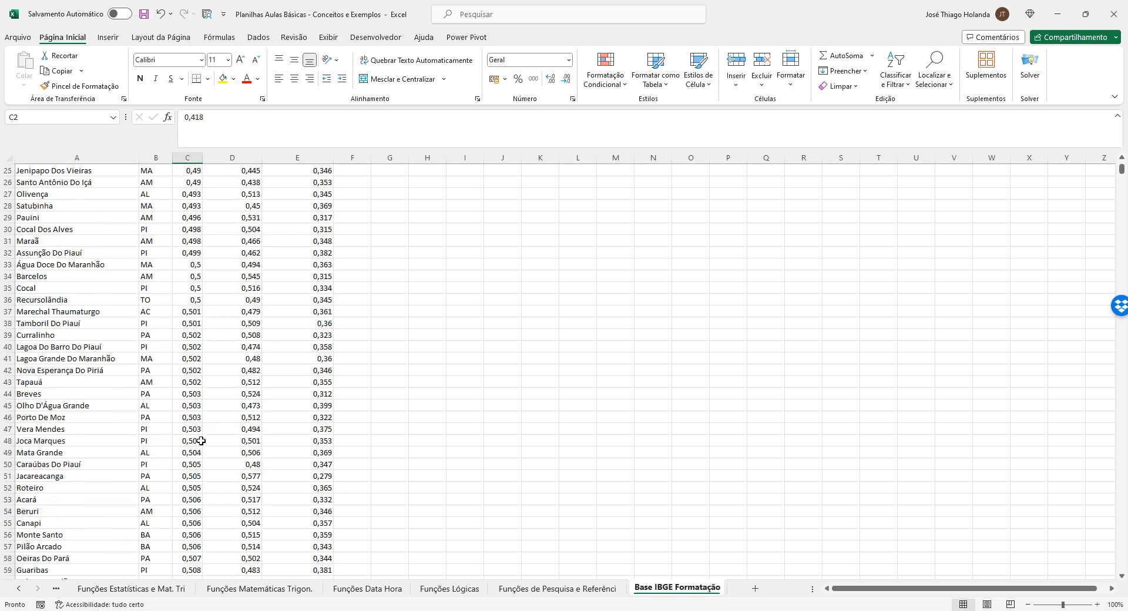
scroll(201, 440, "up", 8)
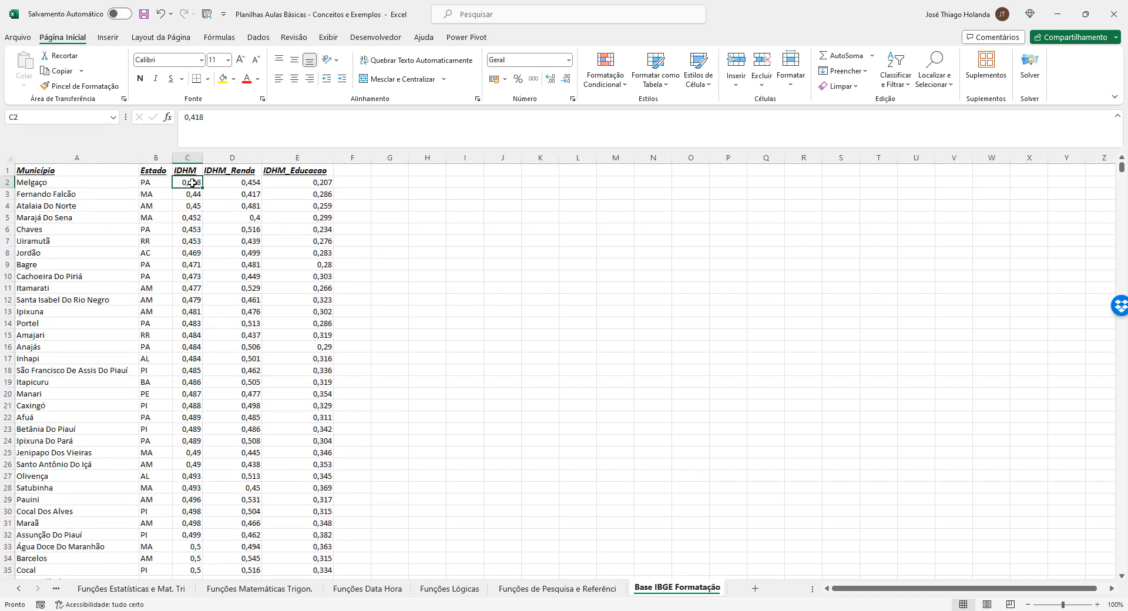
left_click(194, 216)
left_click(193, 182)
left_click(616, 88)
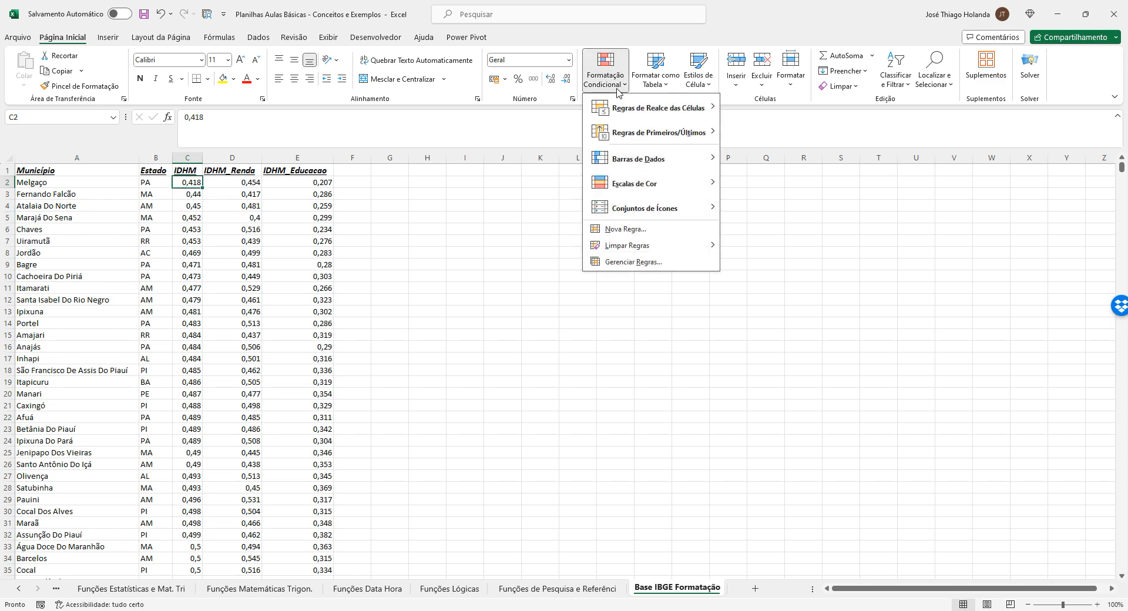
left_click(648, 263)
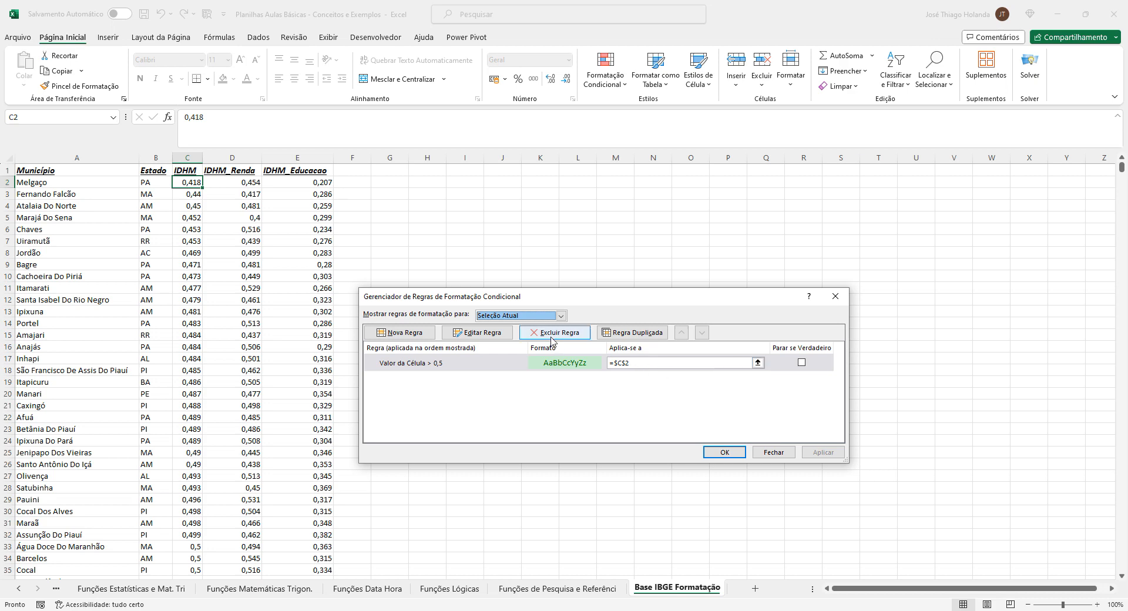
left_click(758, 362)
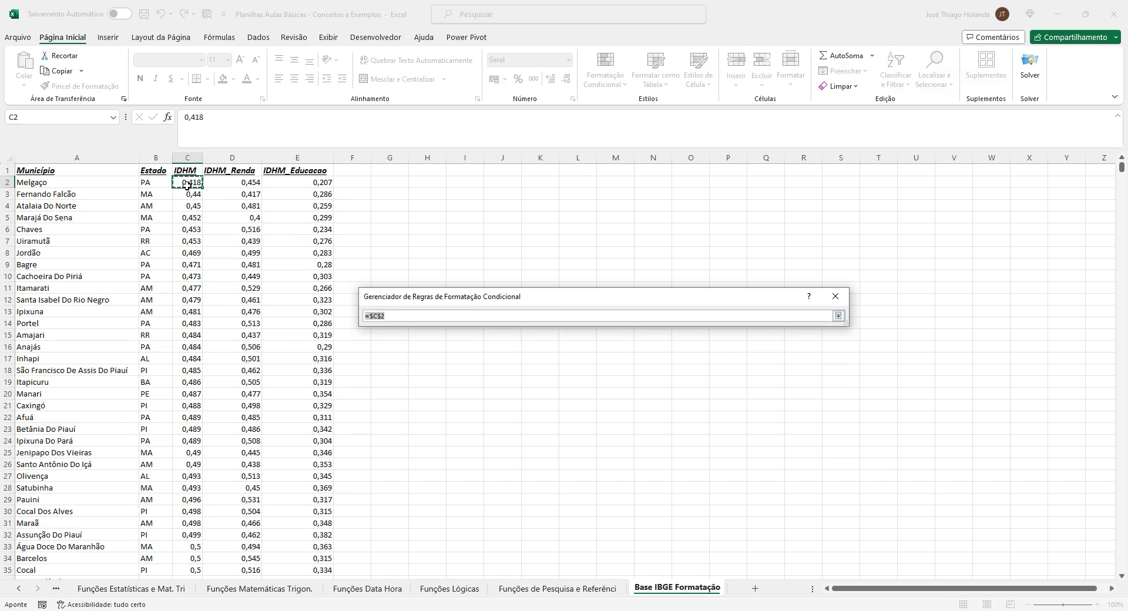
left_click_drag(186, 184, 191, 501)
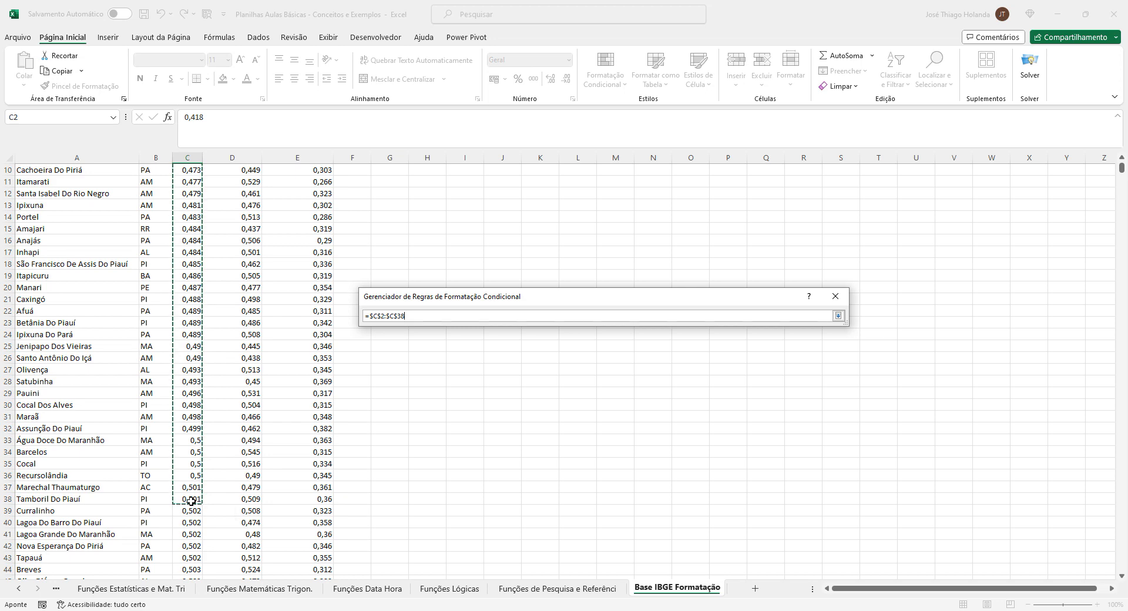
left_click(839, 316)
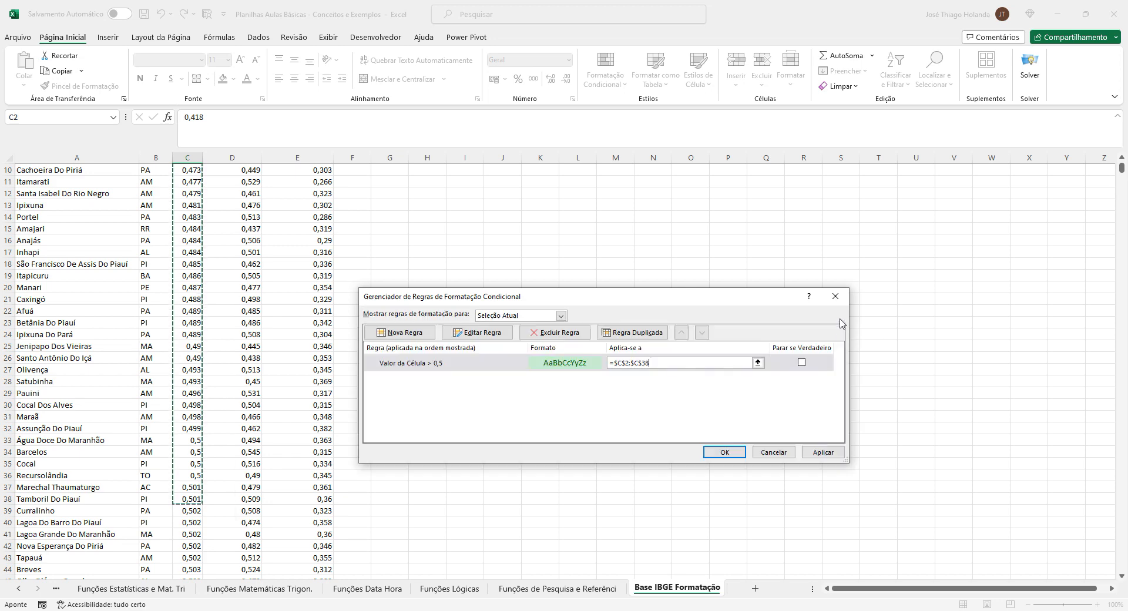
left_click(838, 459)
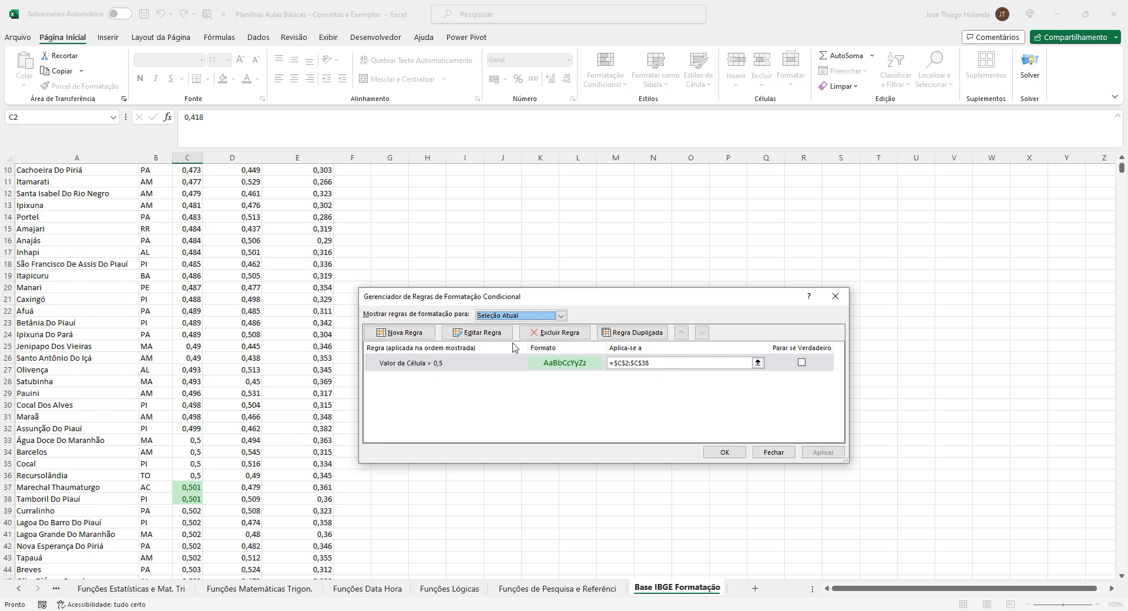
- Review the definition of the greater-than-0,5 rule on C2:C38, delete the rule and apply the change
left_click(476, 332)
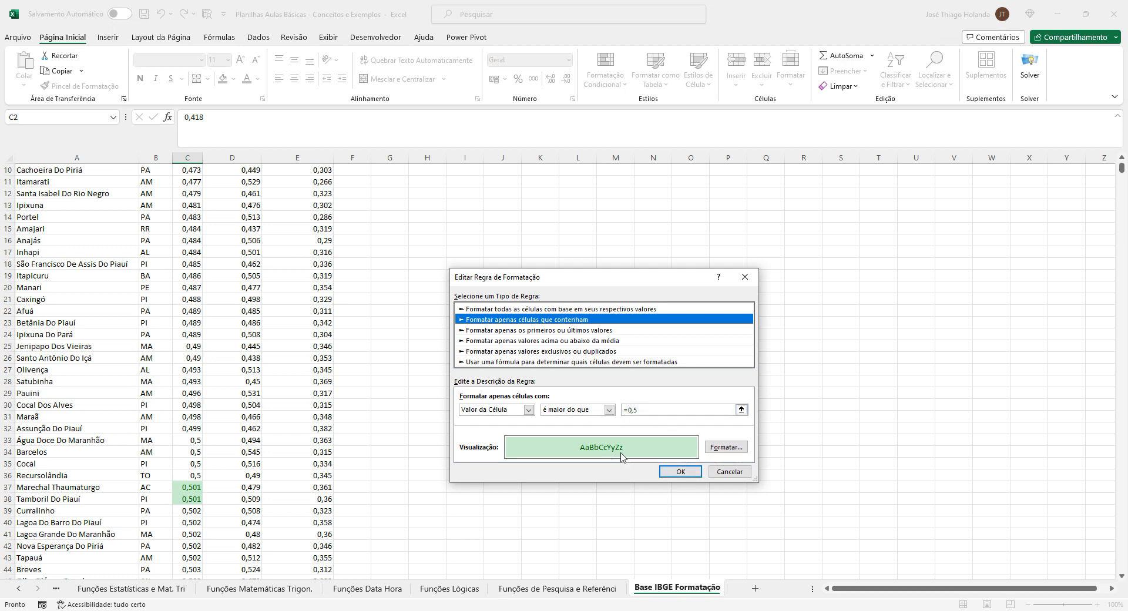
left_click(680, 472)
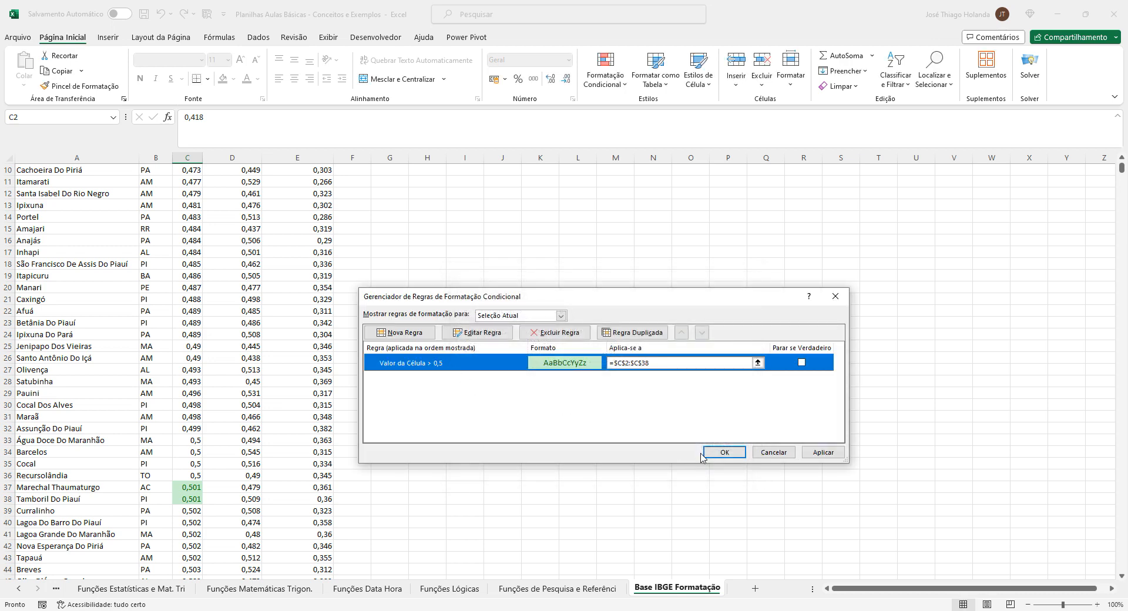
left_click(587, 336)
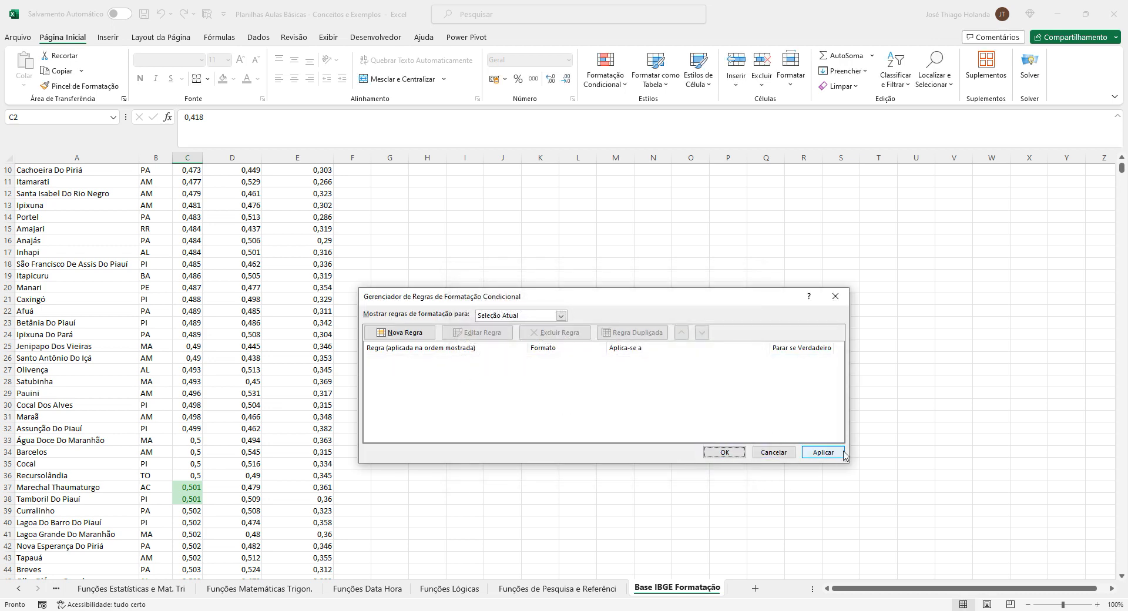
left_click(824, 452)
left_click(724, 452)
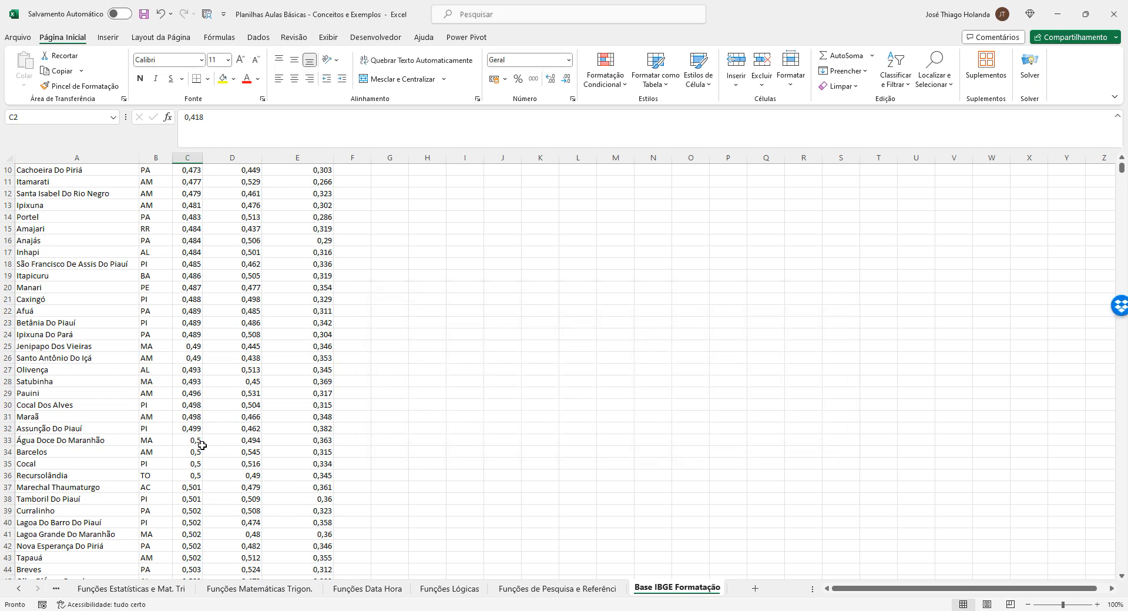
left_click(595, 81)
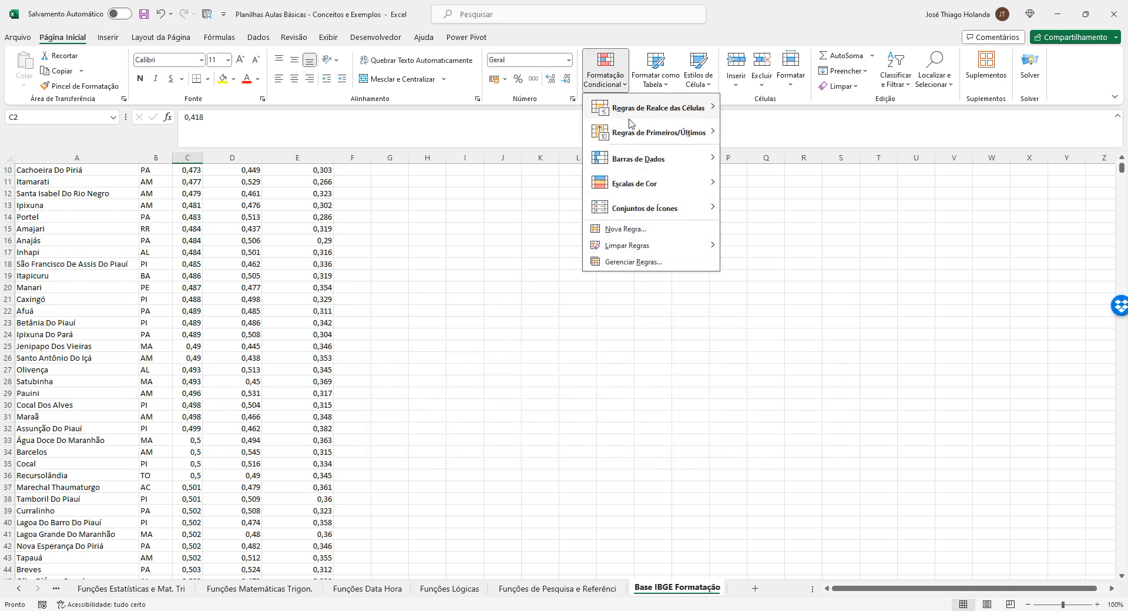
mouse_move(630, 115)
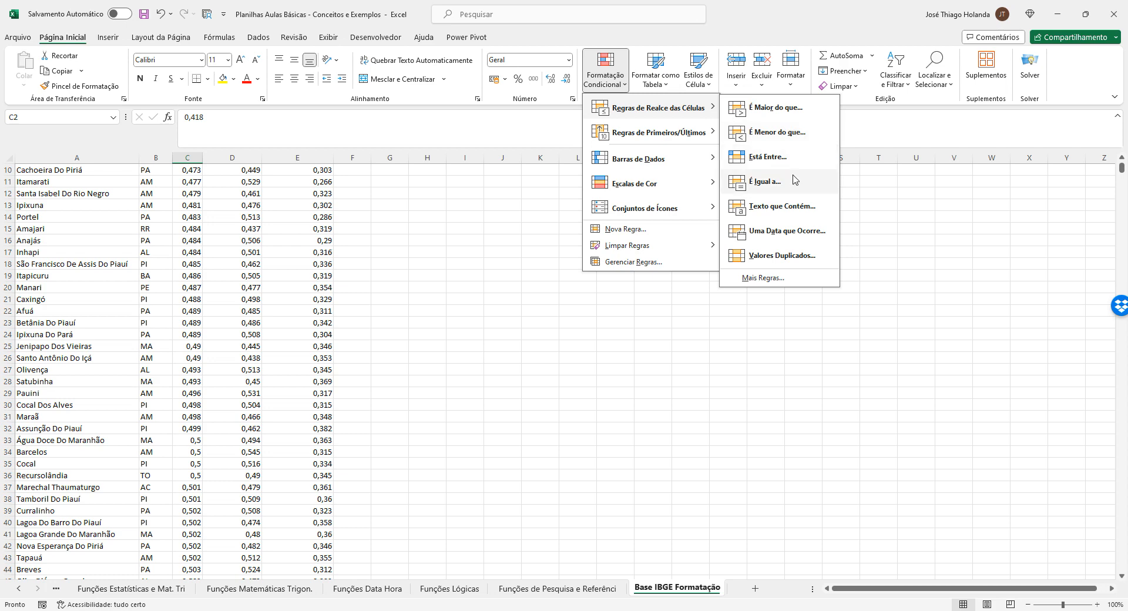
left_click(651, 235)
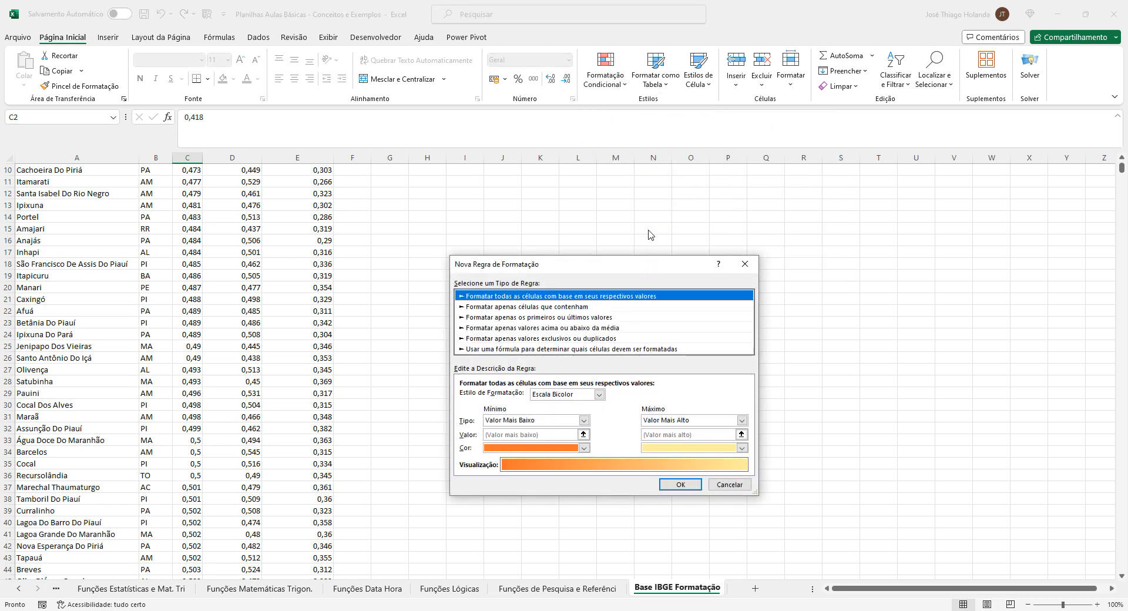
left_click(745, 264)
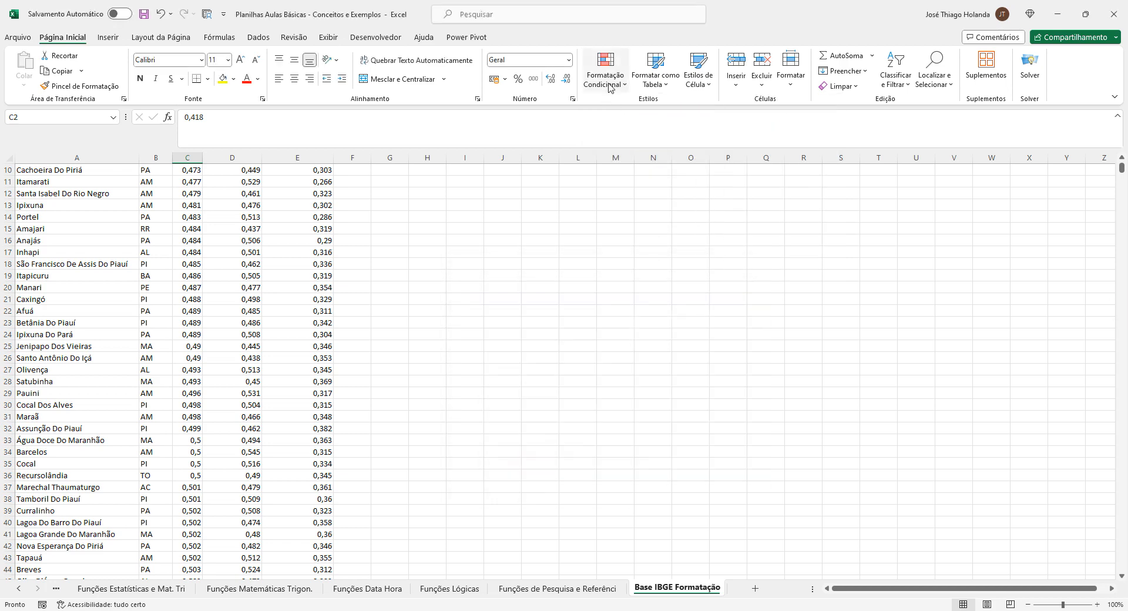
- Add a conditional rule to C2 that formats values between 0 and 0,50 with Preenchimento Vermelho Claro
left_click(610, 82)
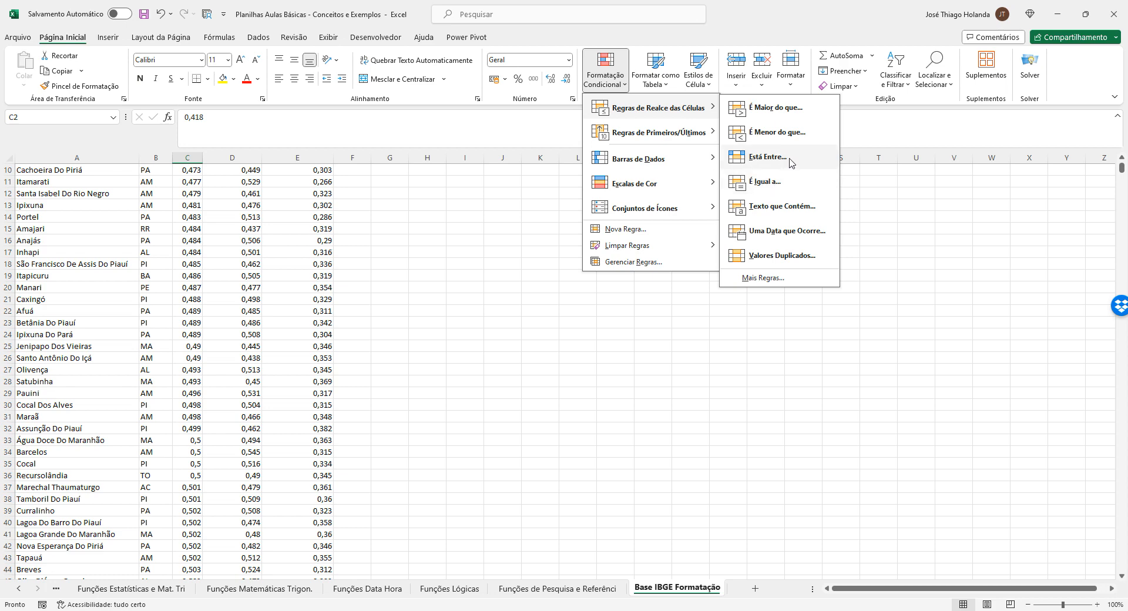
left_click(791, 163)
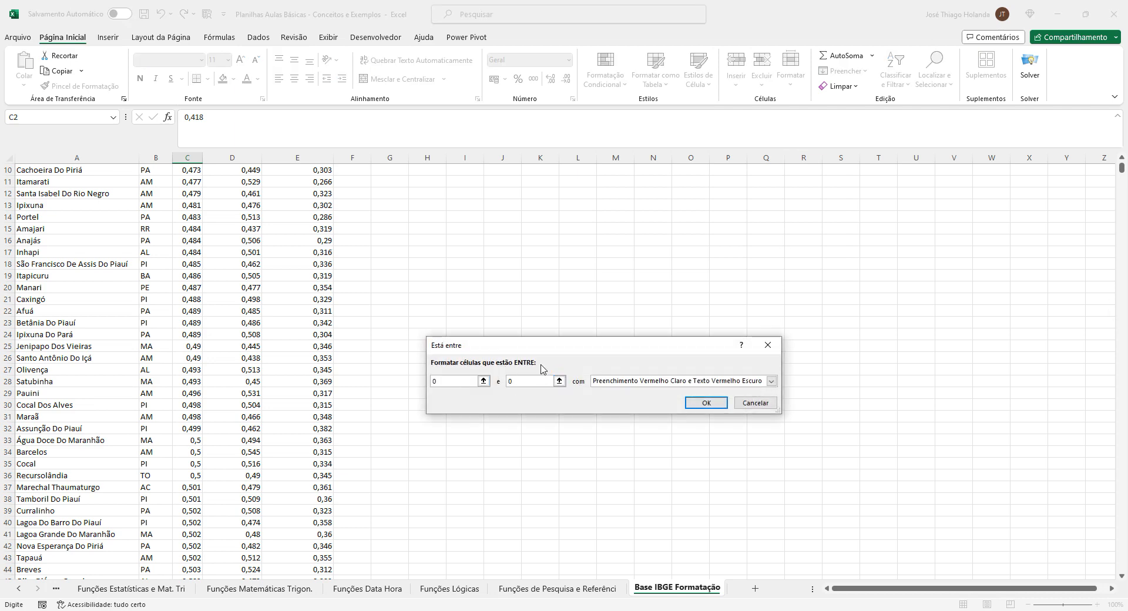
type(",5")
left_click(772, 381)
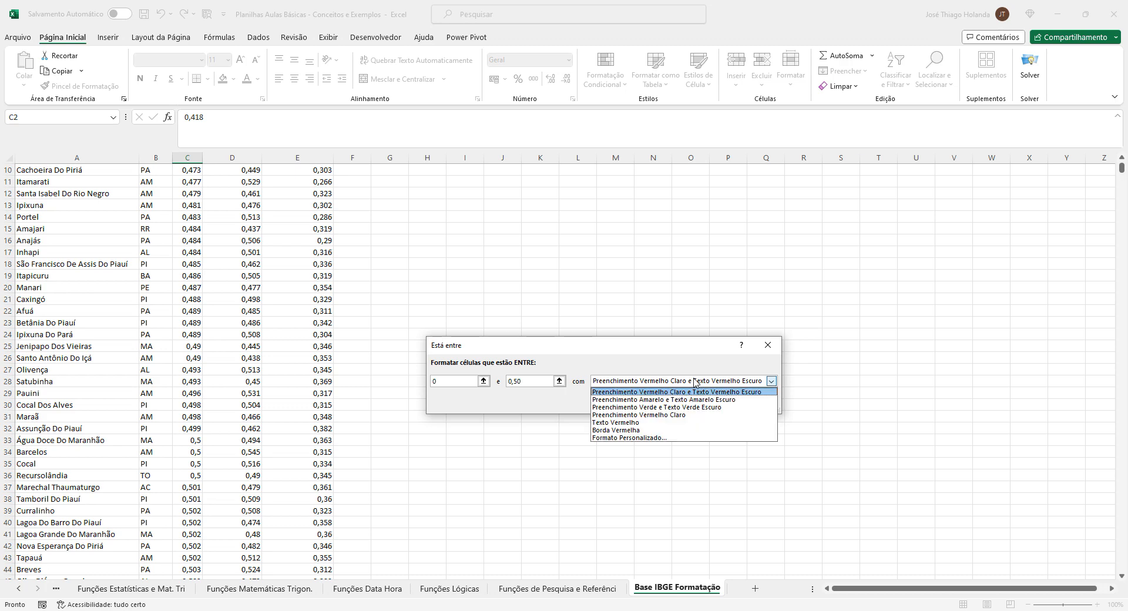
left_click(689, 414)
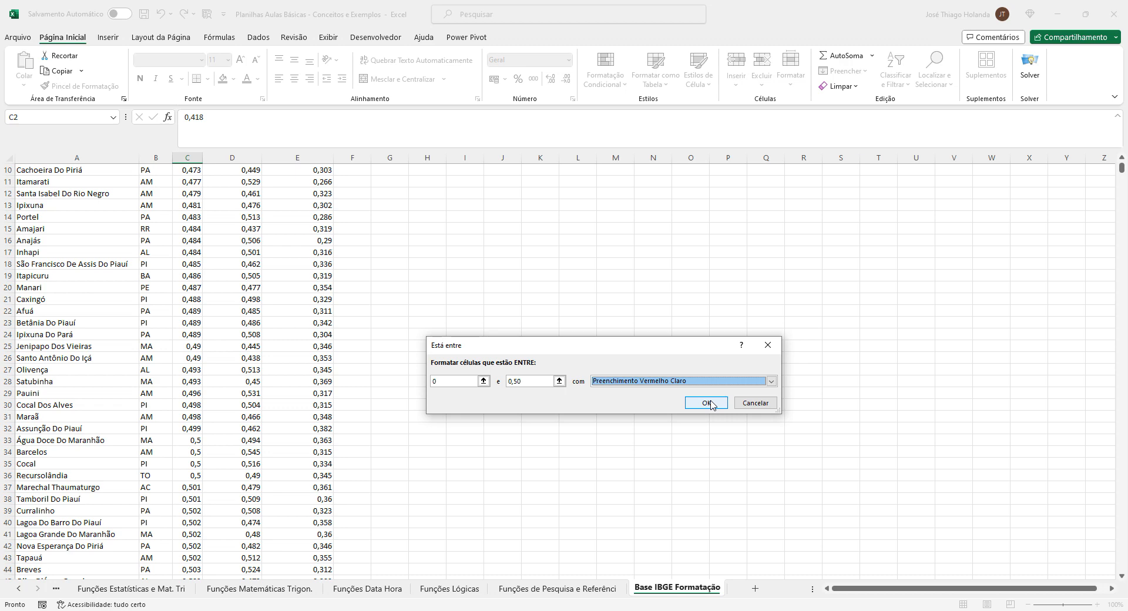
left_click(707, 403)
scroll(291, 284, "up", 3)
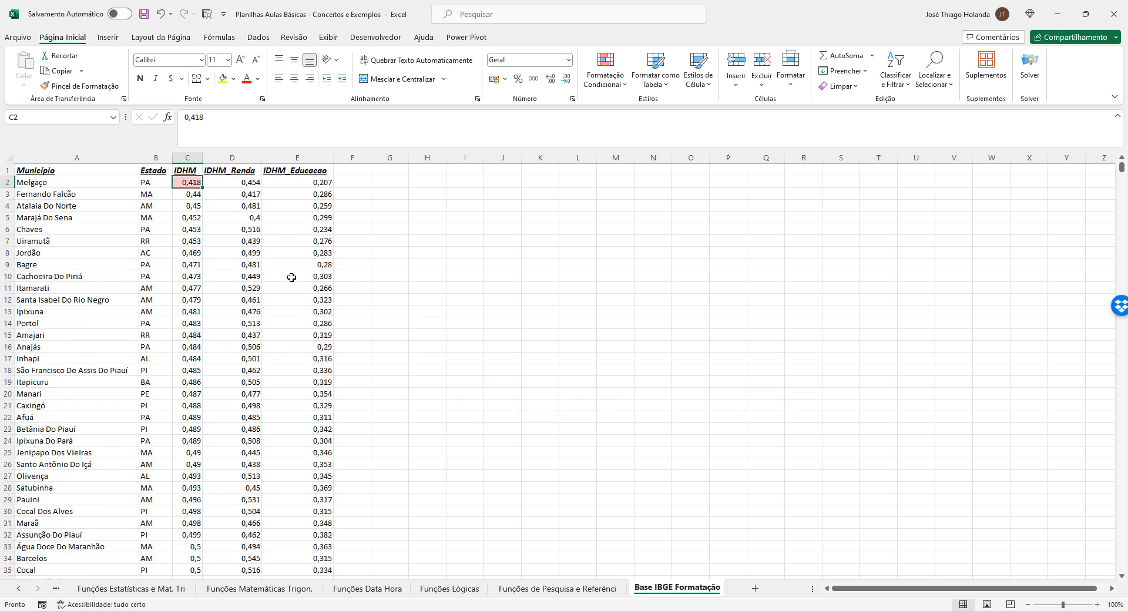
- Clear the conditional formatting rules from the entire sheet
left_click(194, 239)
left_click(186, 183)
left_click(630, 89)
mouse_move(634, 247)
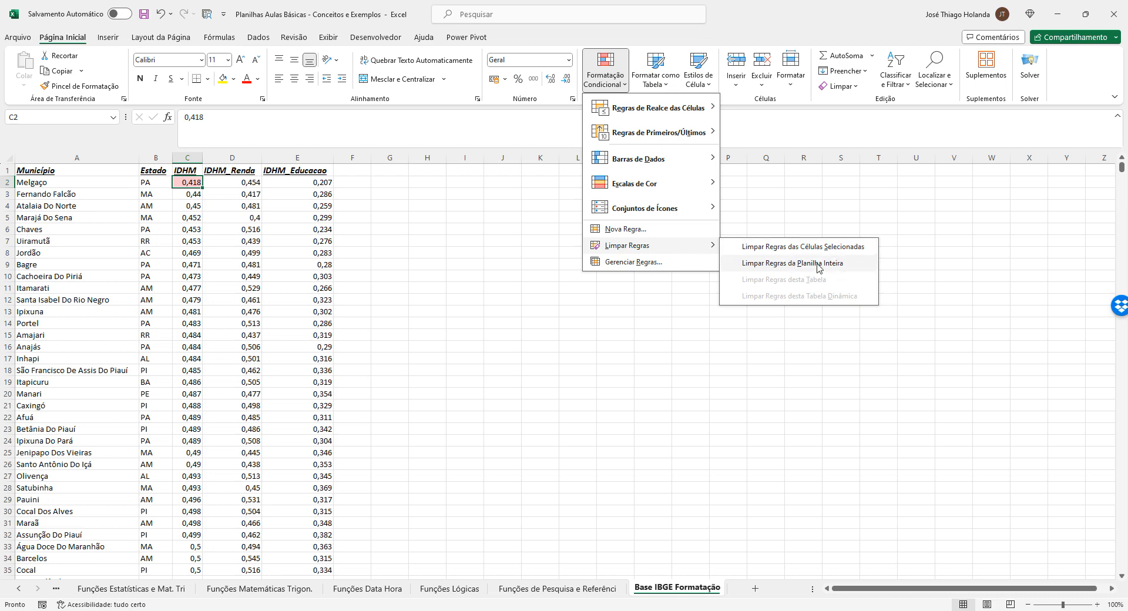
left_click(797, 266)
left_click(376, 268)
- Select column C from C2 down to the last entry and format values between 0 and 0,5 with Preenchimento Vermelho Claro
left_click(194, 185)
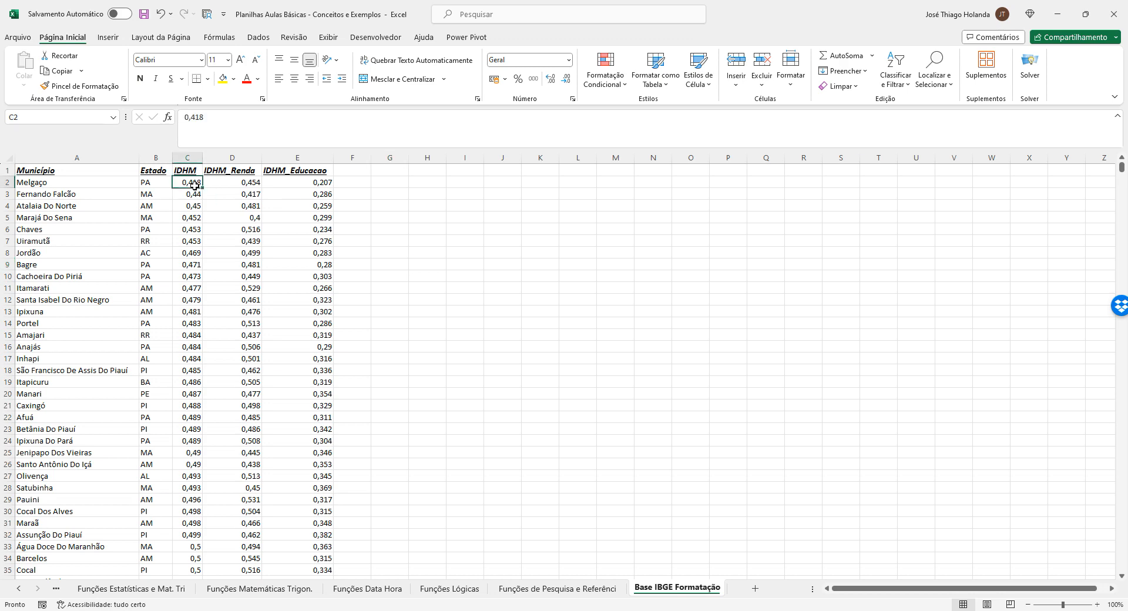
key("ctrl+shift+Down")
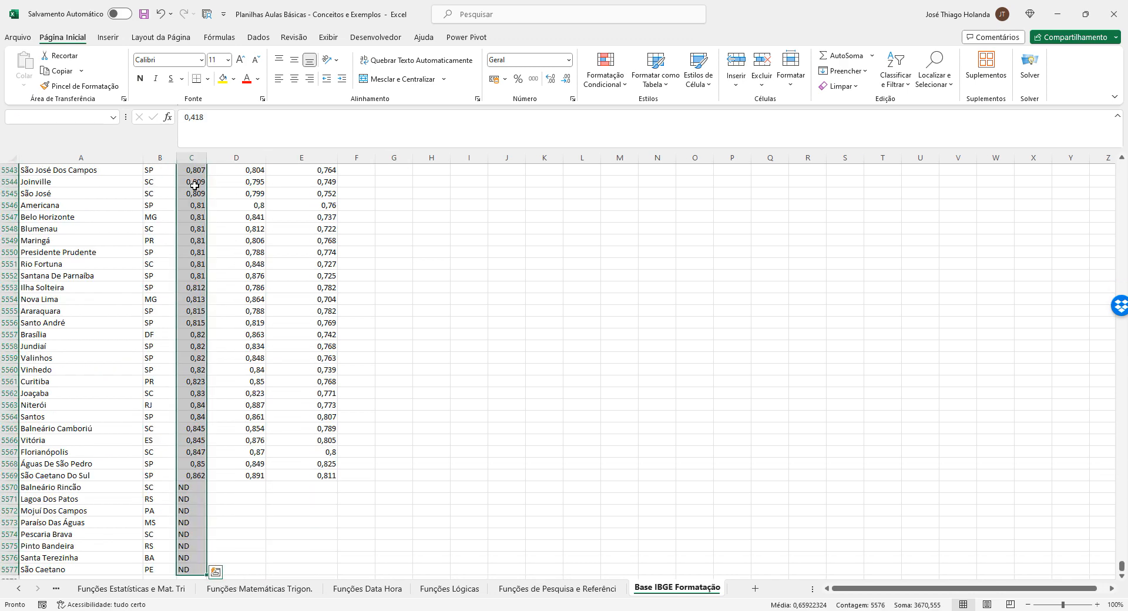
left_click(612, 82)
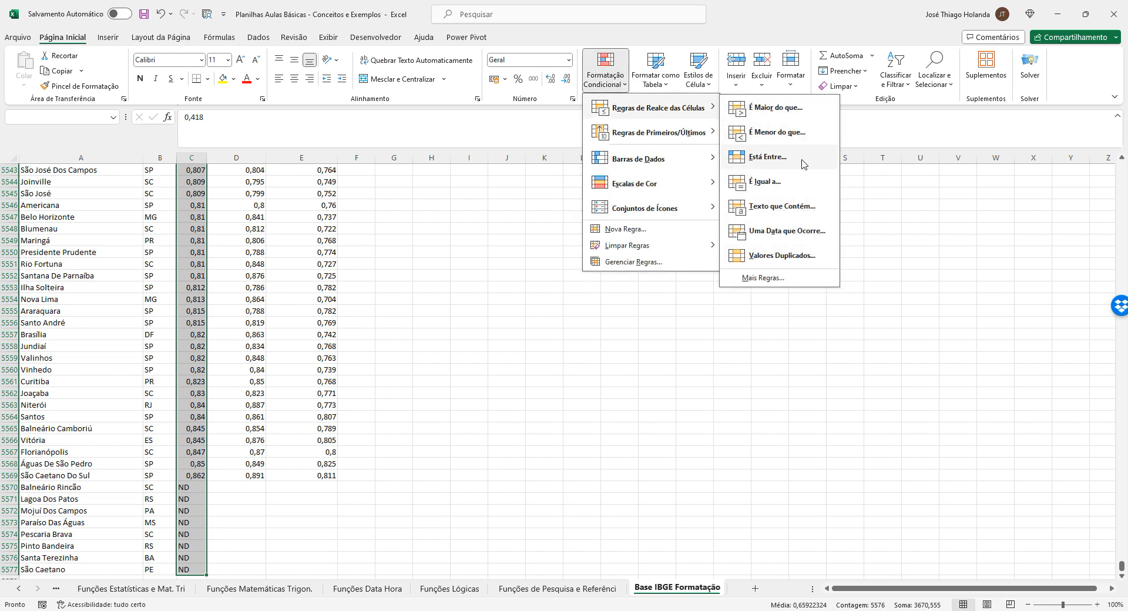
left_click(802, 161)
type("0")
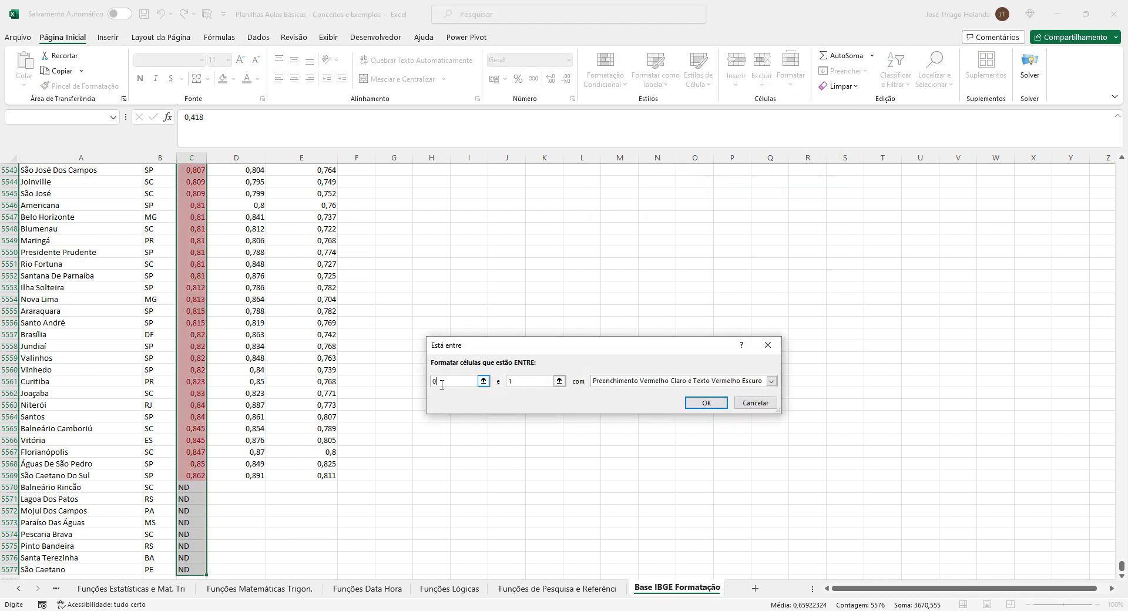
left_click(546, 382)
type("0,5")
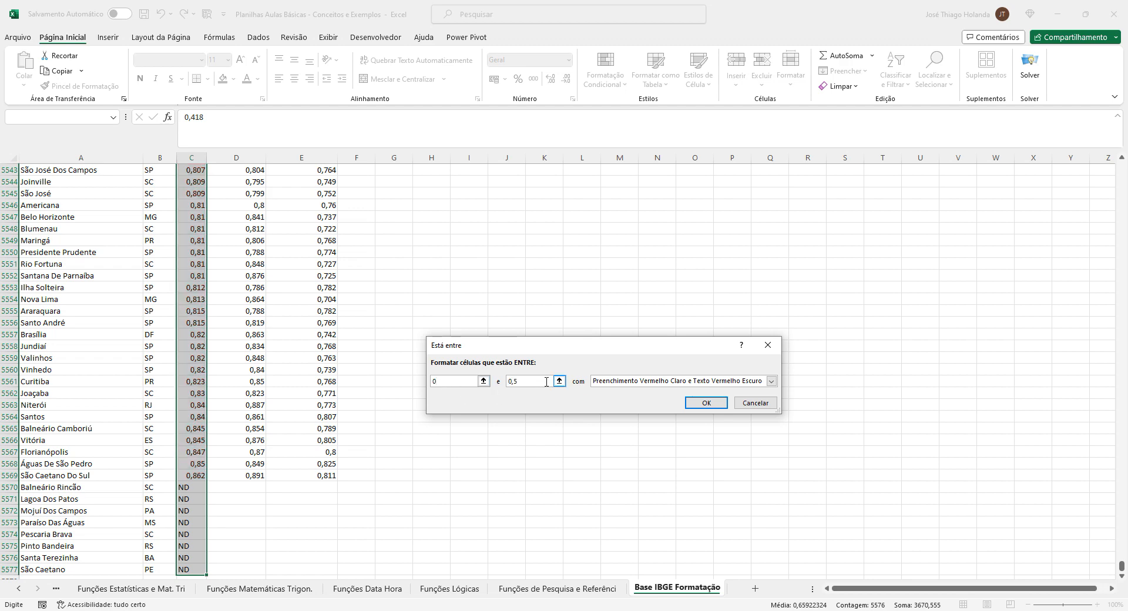
left_click(734, 381)
left_click(690, 413)
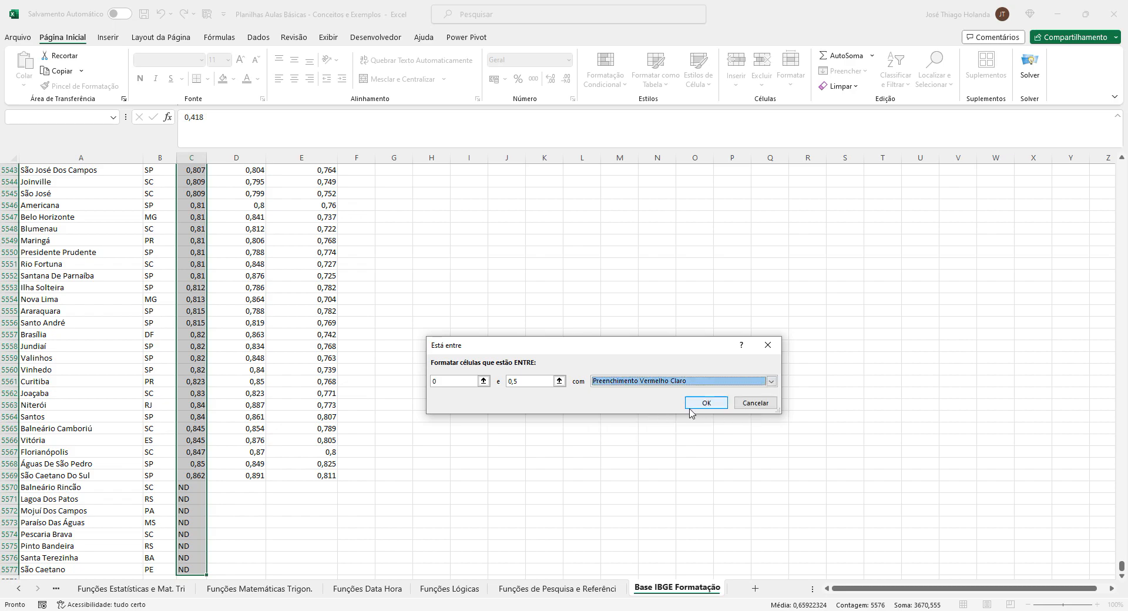
left_click(702, 405)
- Examine where the light red formatting starts and ends among the IDHM values of column C
scroll(934, 382, "up", 20)
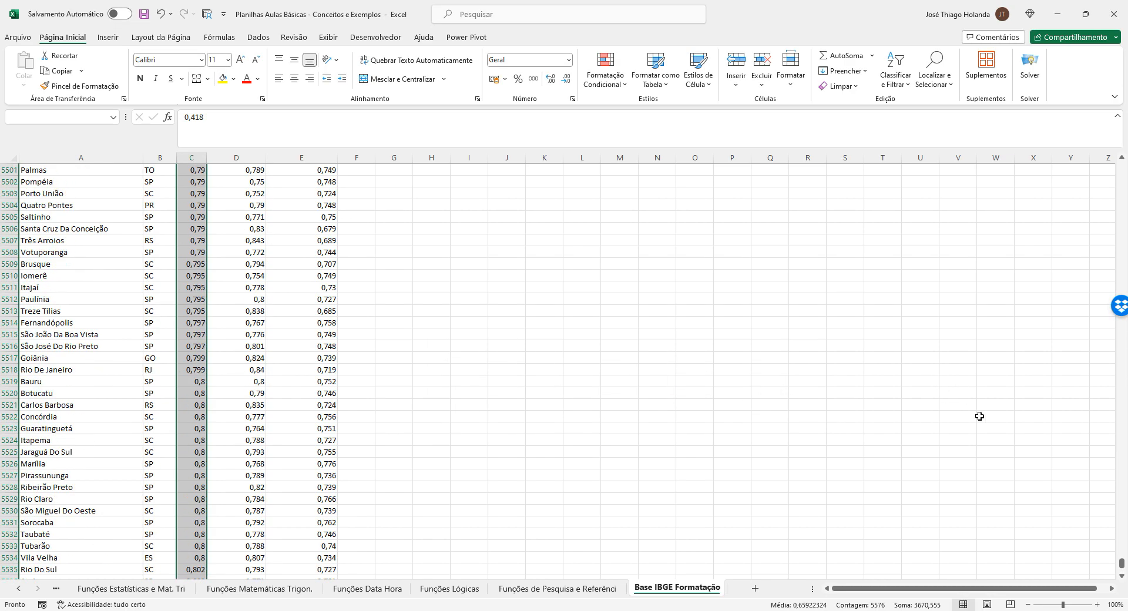
left_click_drag(1121, 565, 1122, 166)
scroll(407, 374, "down", 6)
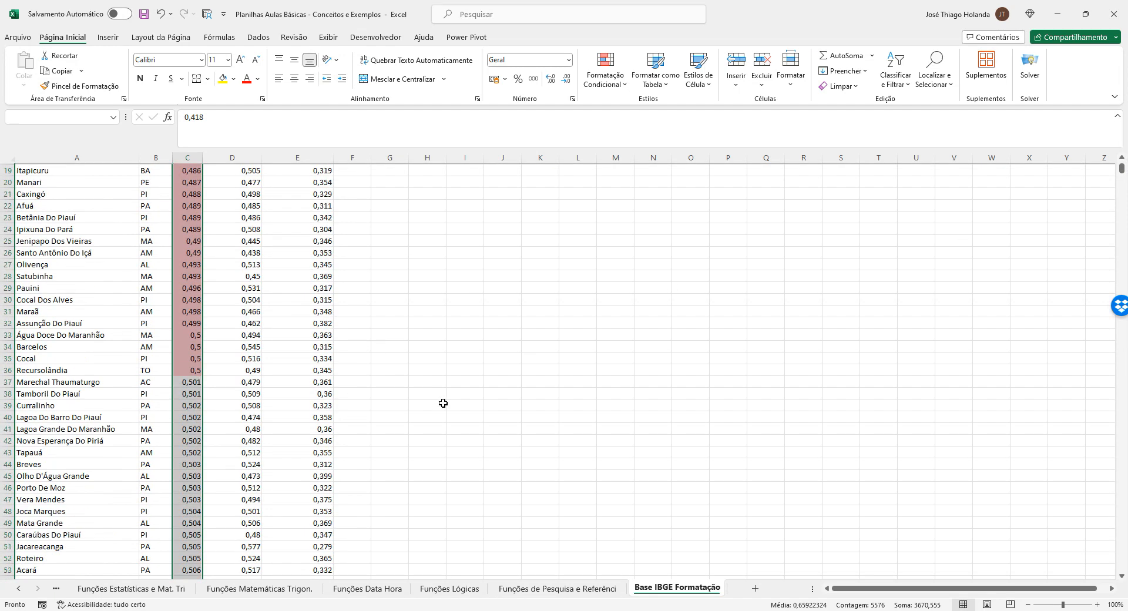
scroll(267, 316, "up", 6)
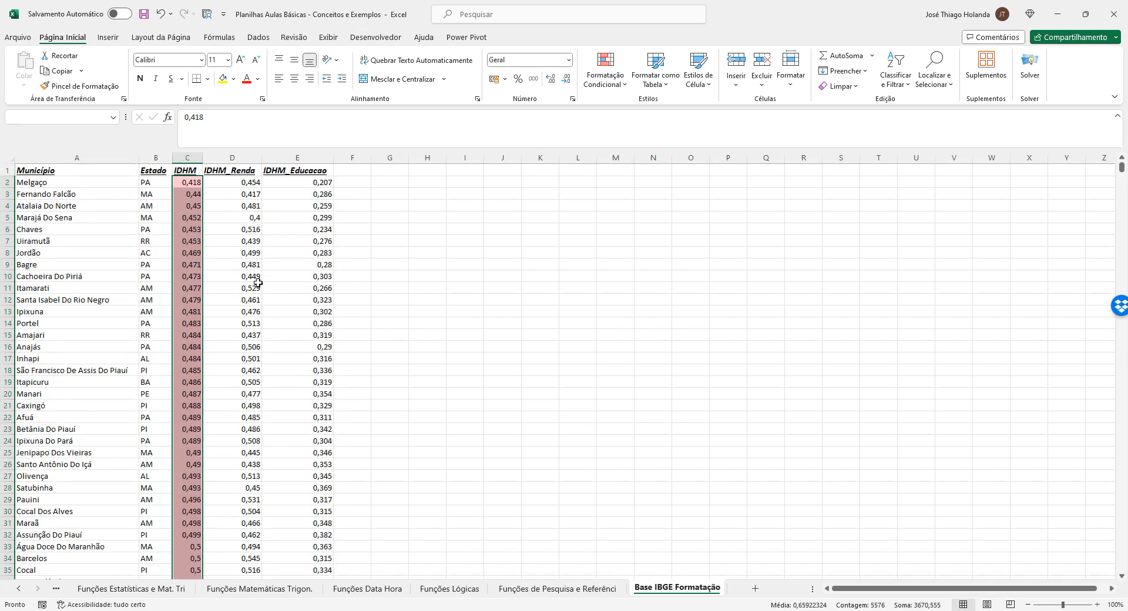
left_click(189, 215)
scroll(190, 259, "down", 7)
left_click(197, 334)
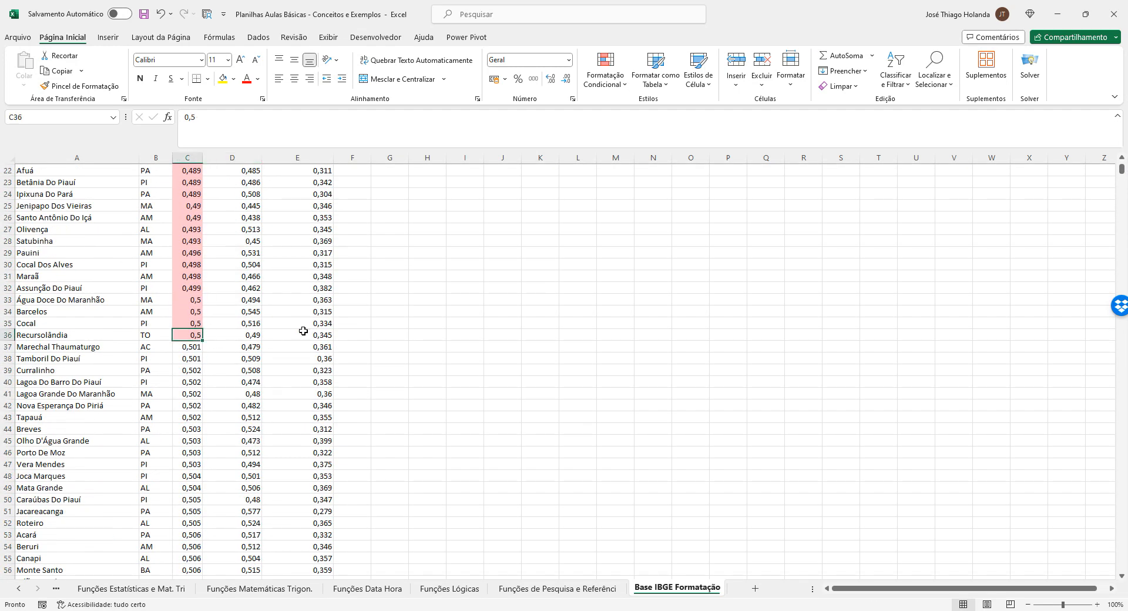
scroll(304, 331, "up", 7)
- Select column C from C2 down and format values between 0,501 and 1 with Preenchimento Verde e Texto Verde Escuro
left_click(186, 185)
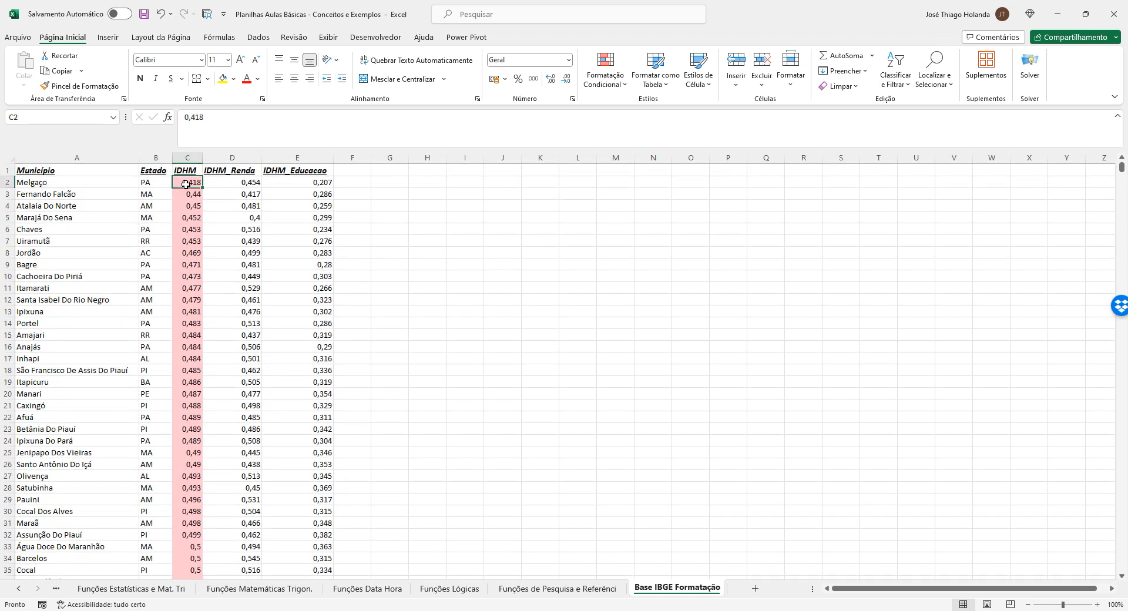
key("ctrl+shift+Down")
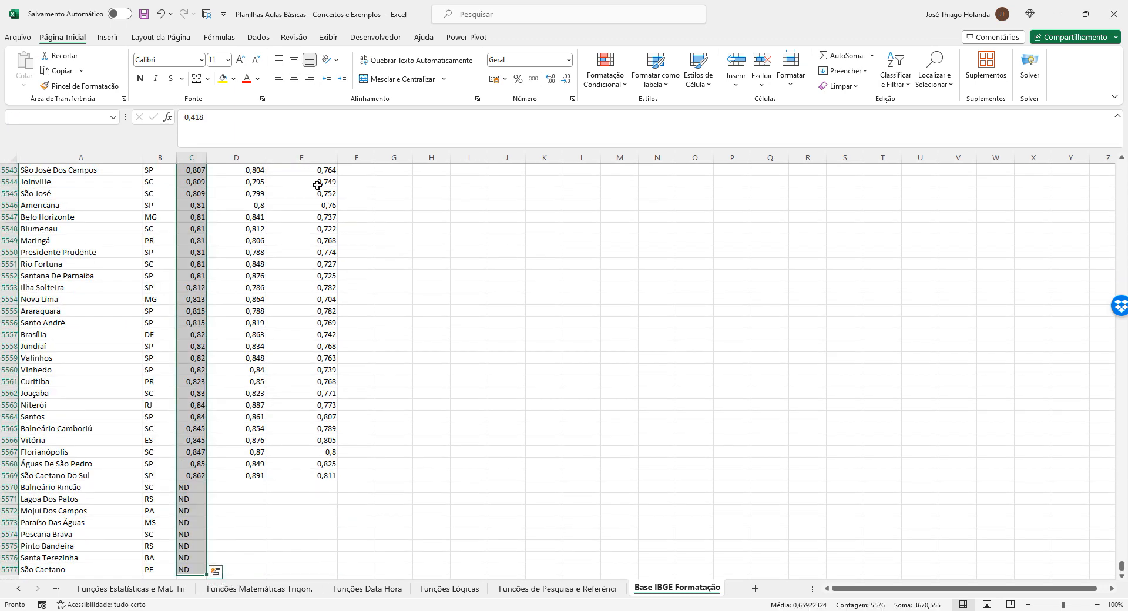
left_click(604, 82)
mouse_move(694, 107)
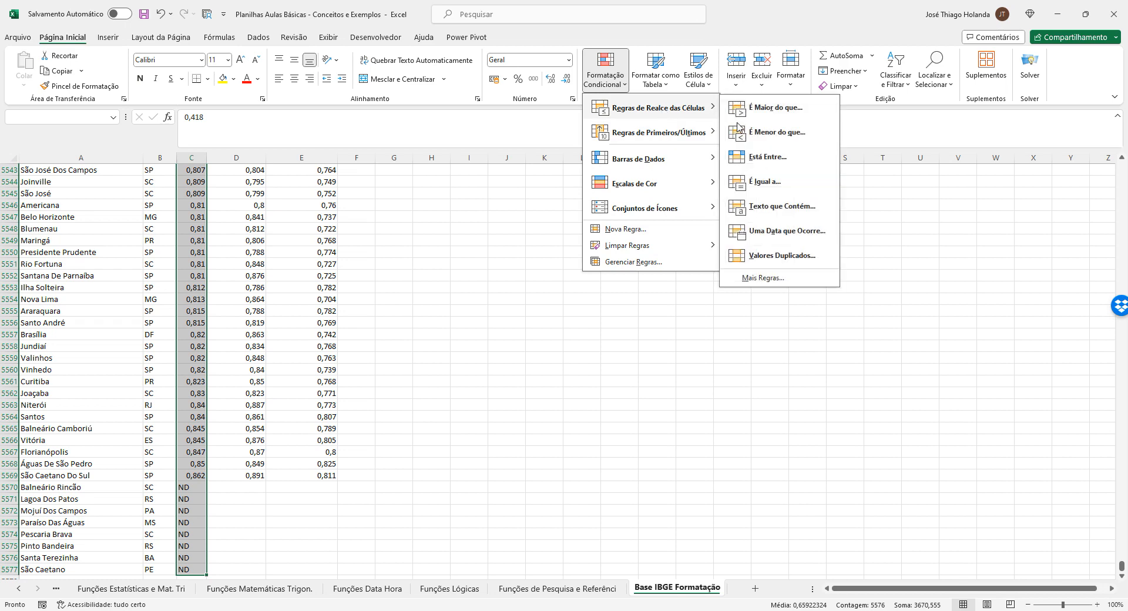
left_click(744, 158)
left_click(455, 383)
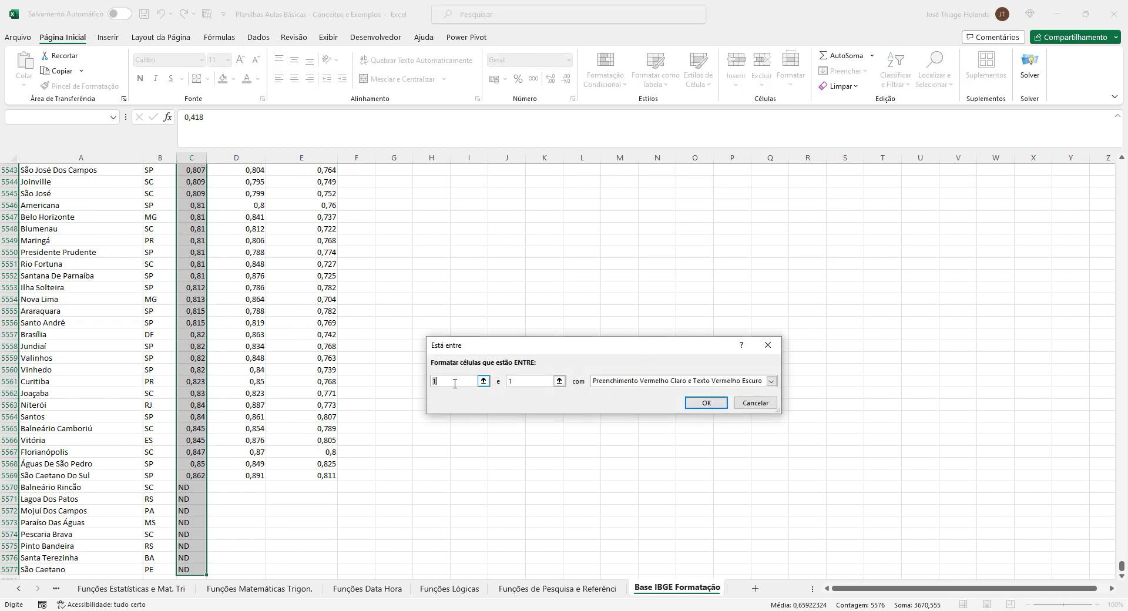
type("0,50")
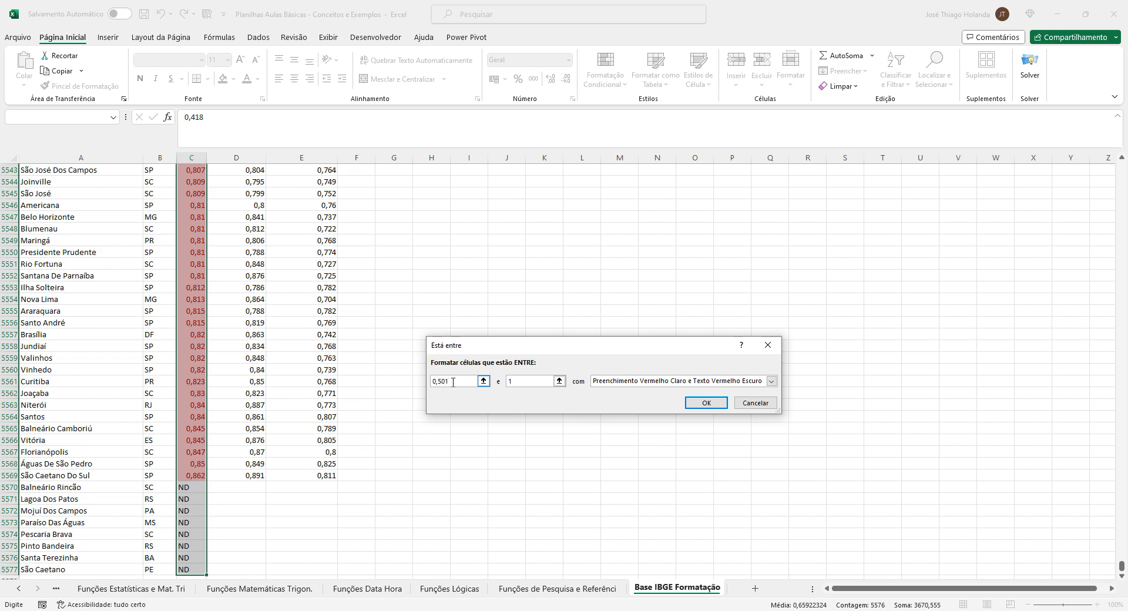
left_click(771, 381)
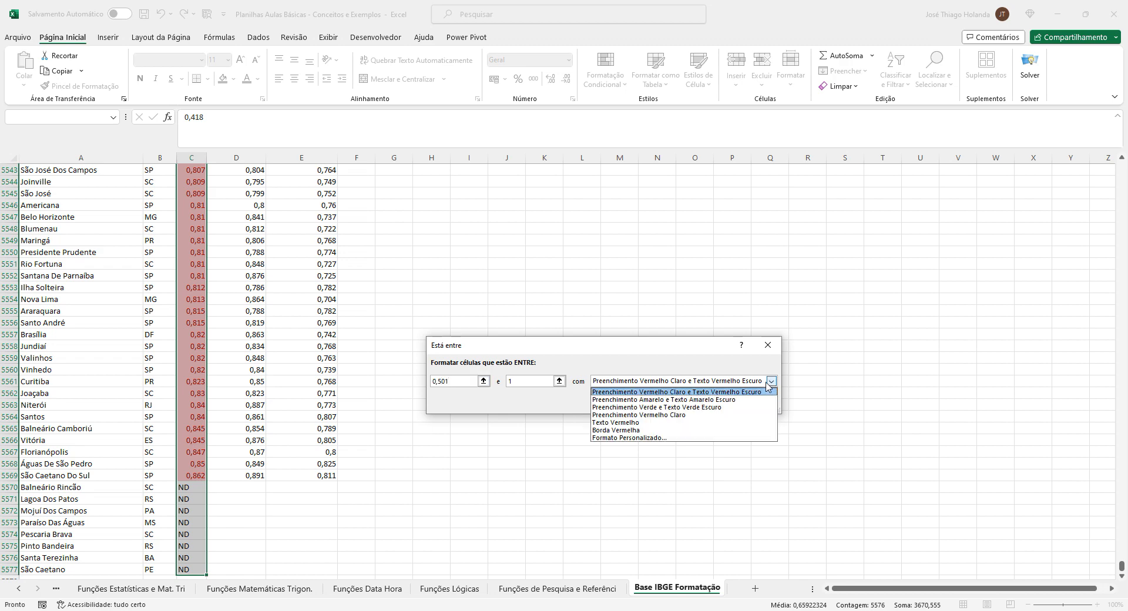
left_click(658, 407)
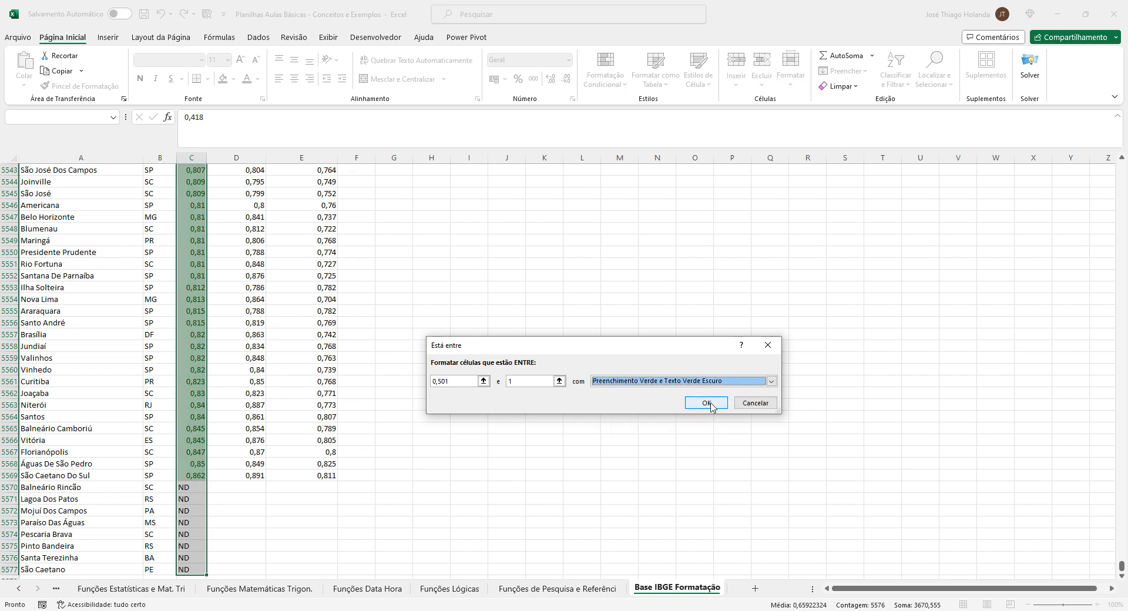
left_click(707, 403)
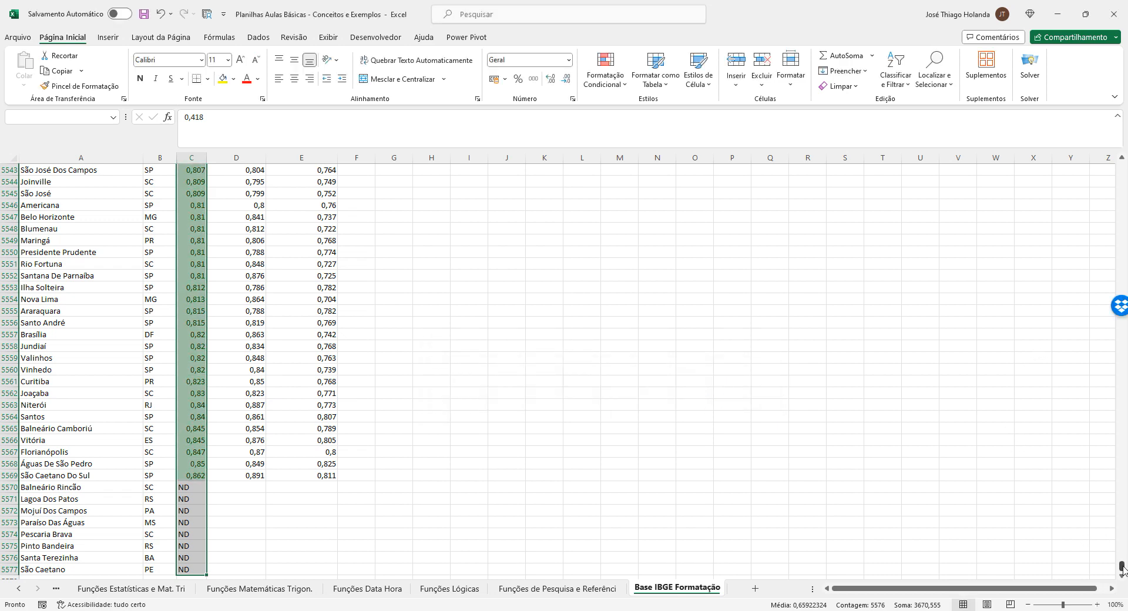
- Check the transition between red and green formatting in the IDHM column around 0,5 and 0,501
left_click_drag(1122, 569, 1123, 525)
left_click_drag(1110, 324, 1121, 166)
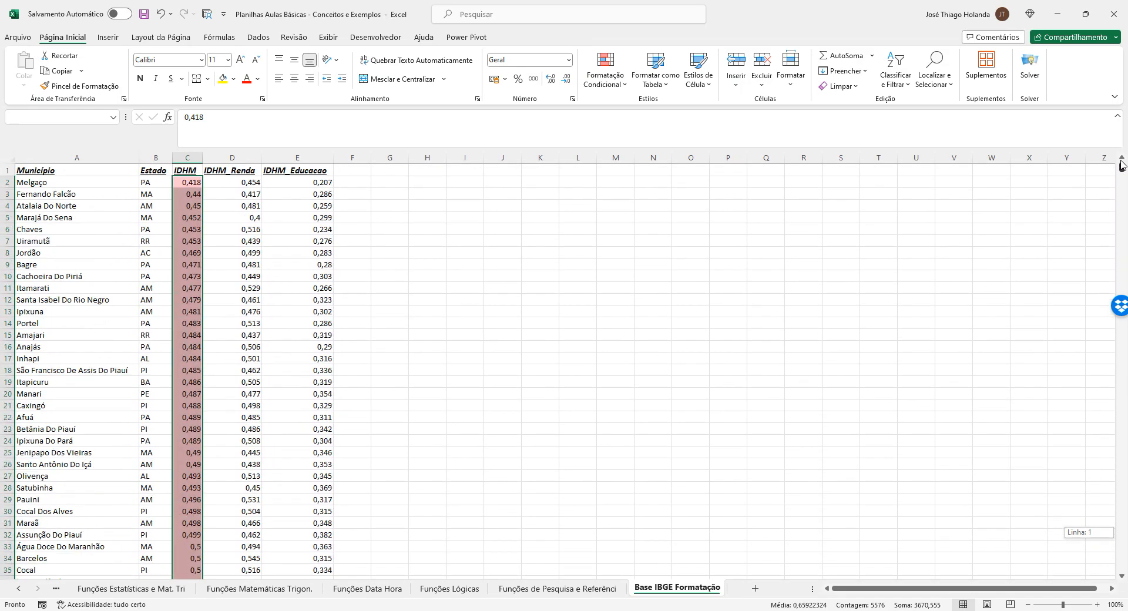
scroll(353, 399, "down", 6)
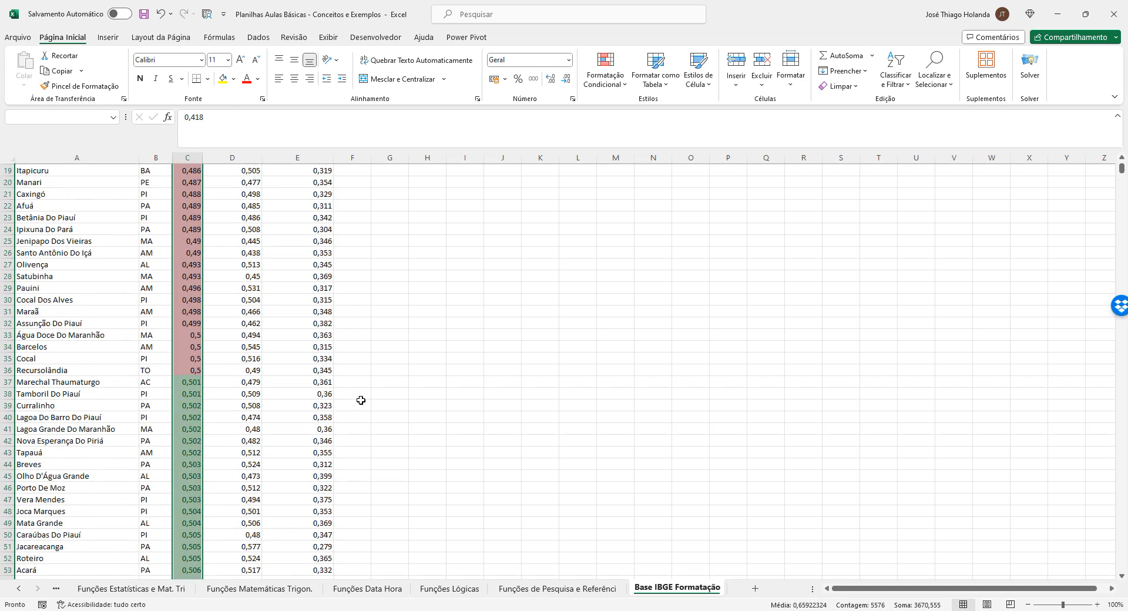
left_click(186, 391)
scroll(232, 373, "up", 6)
scroll(229, 375, "down", 7)
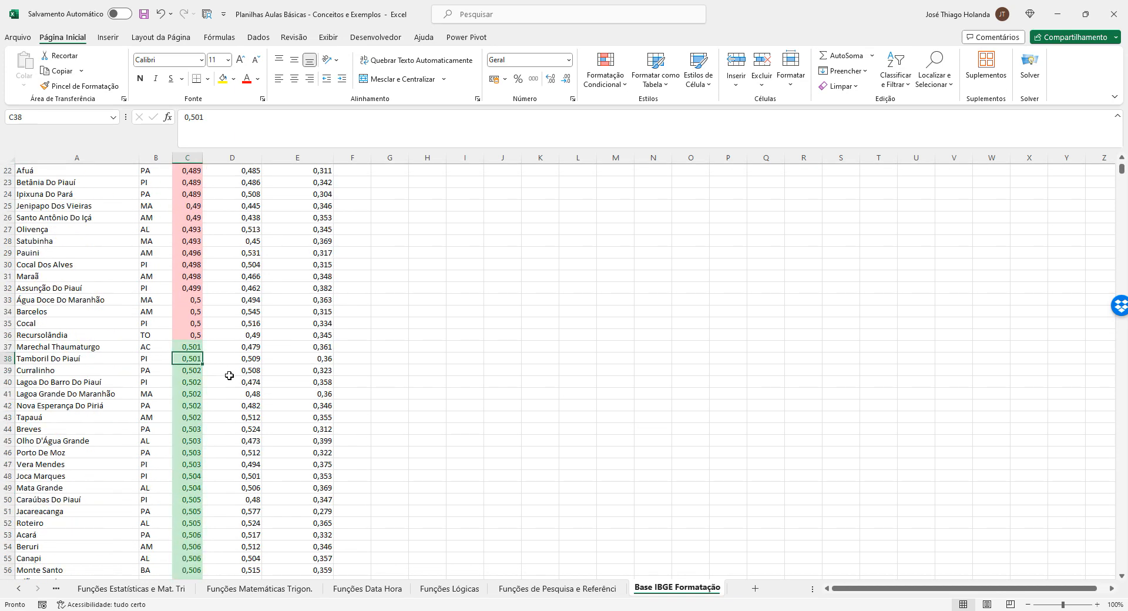
- Check which conditional formatting rules the rules manager lists for the empty cell L5, then close it
scroll(230, 374, "up", 2)
scroll(231, 372, "down", 7)
scroll(238, 347, "up", 12)
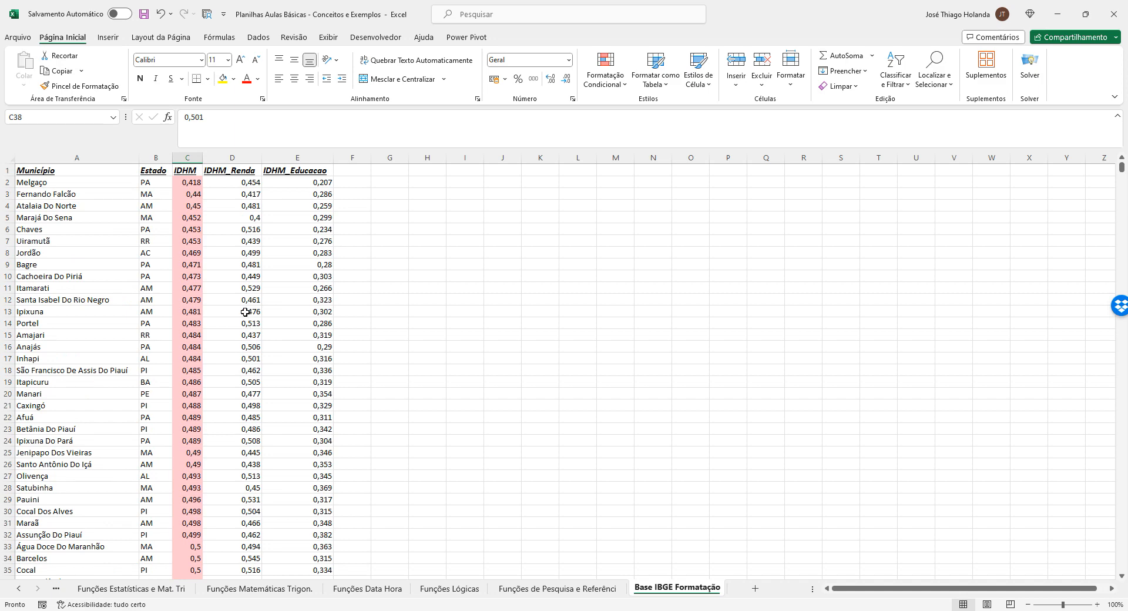
left_click(194, 180)
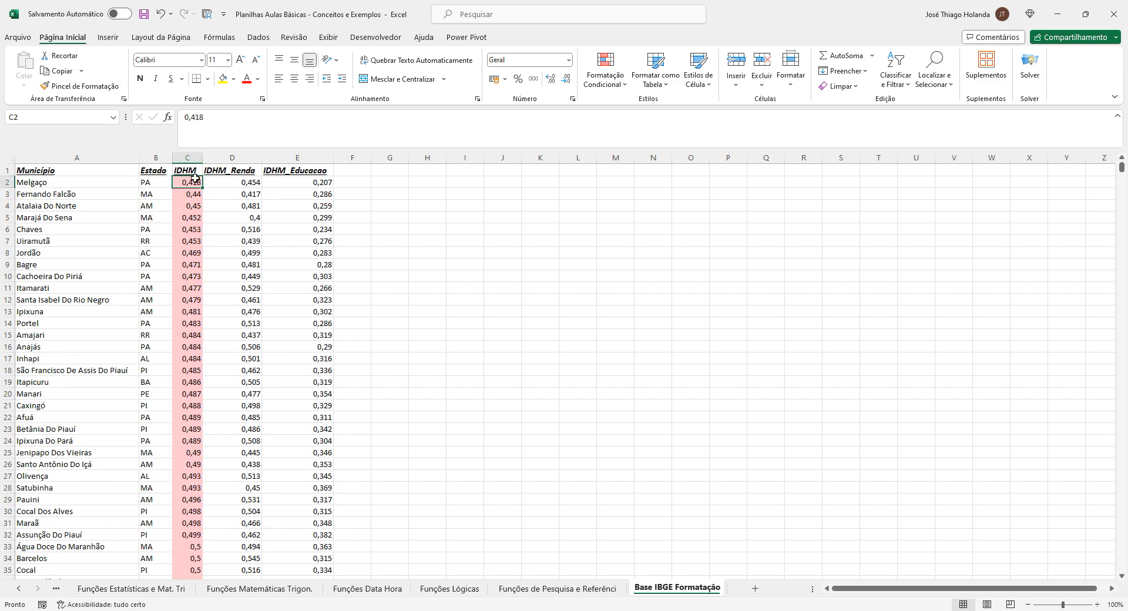
left_click(570, 217)
left_click(606, 68)
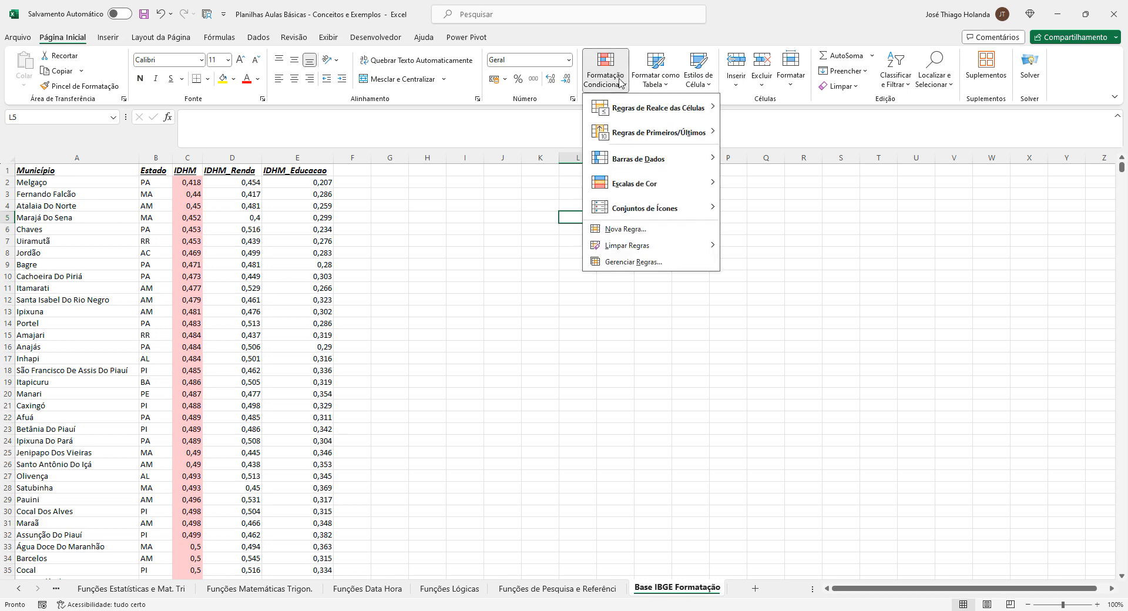
left_click(647, 261)
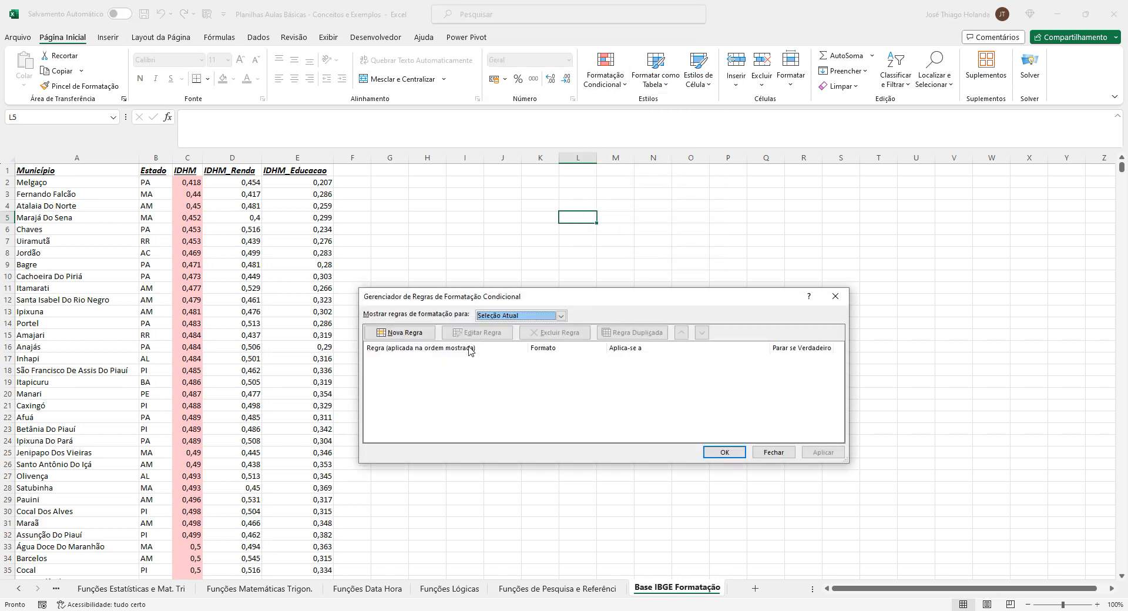
left_click(774, 452)
- Select column C from C2 down, manage its conditional formatting rules and select the rule for values between 0 and 0,5
left_click(196, 182)
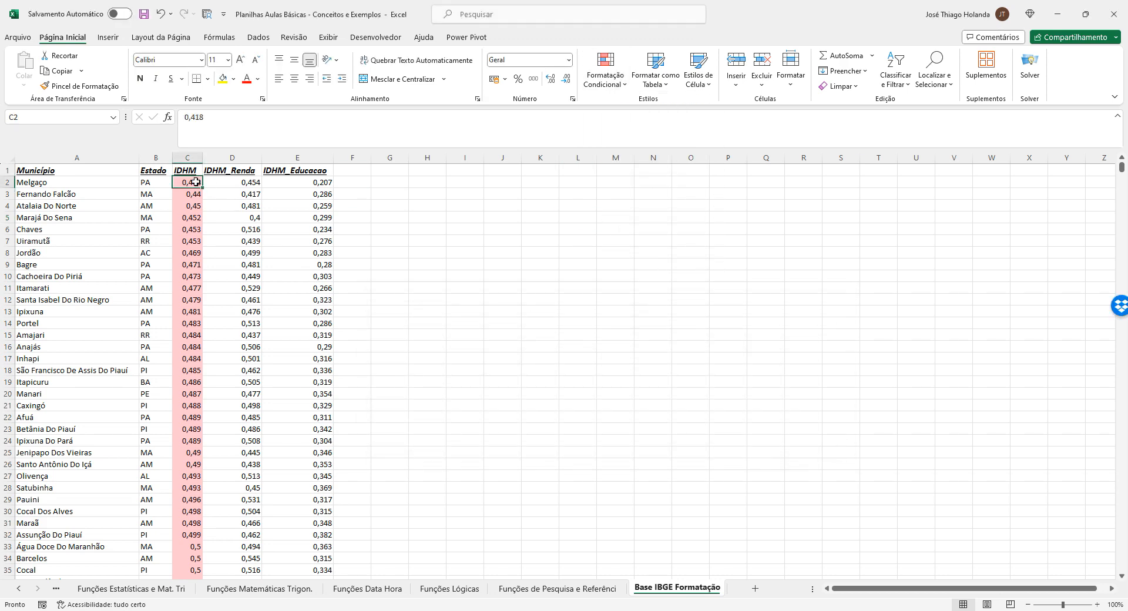
key("ctrl+shift+Down")
left_click(624, 84)
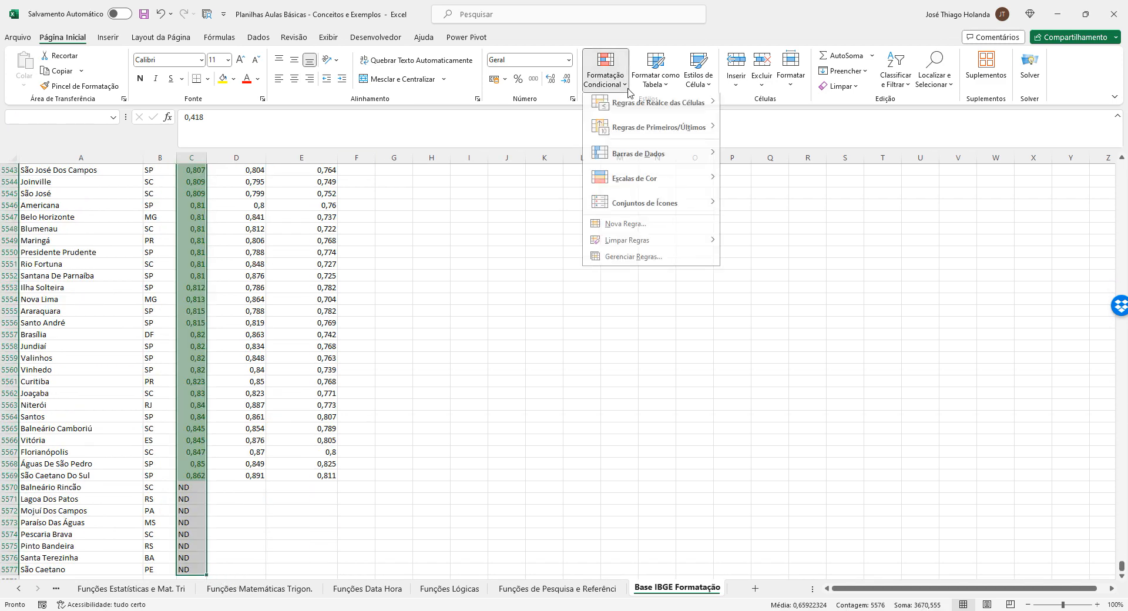
left_click(638, 263)
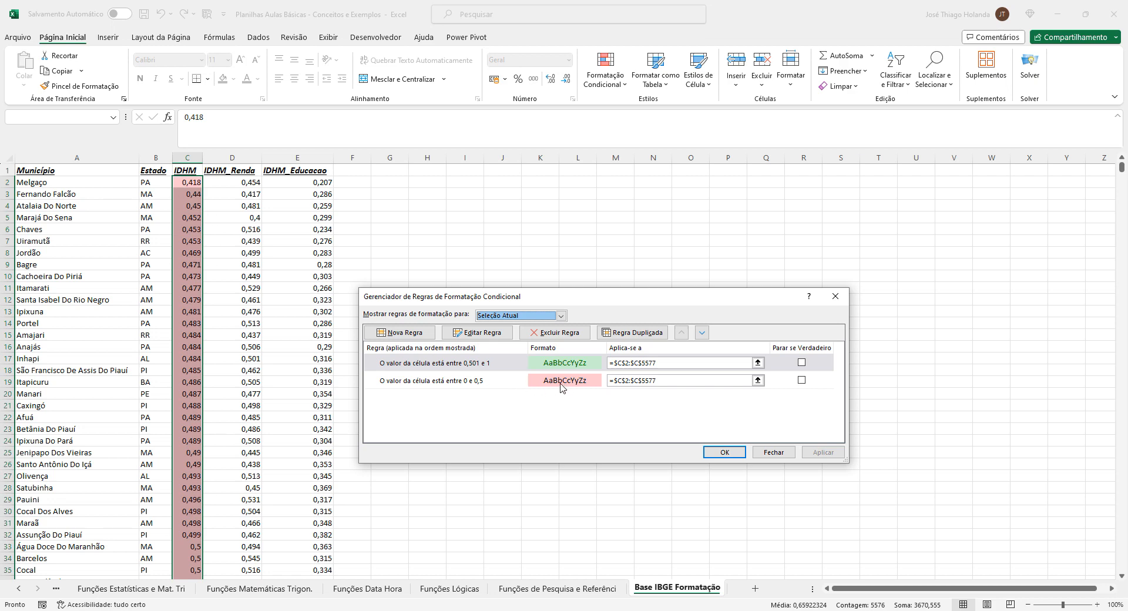
left_click(487, 383)
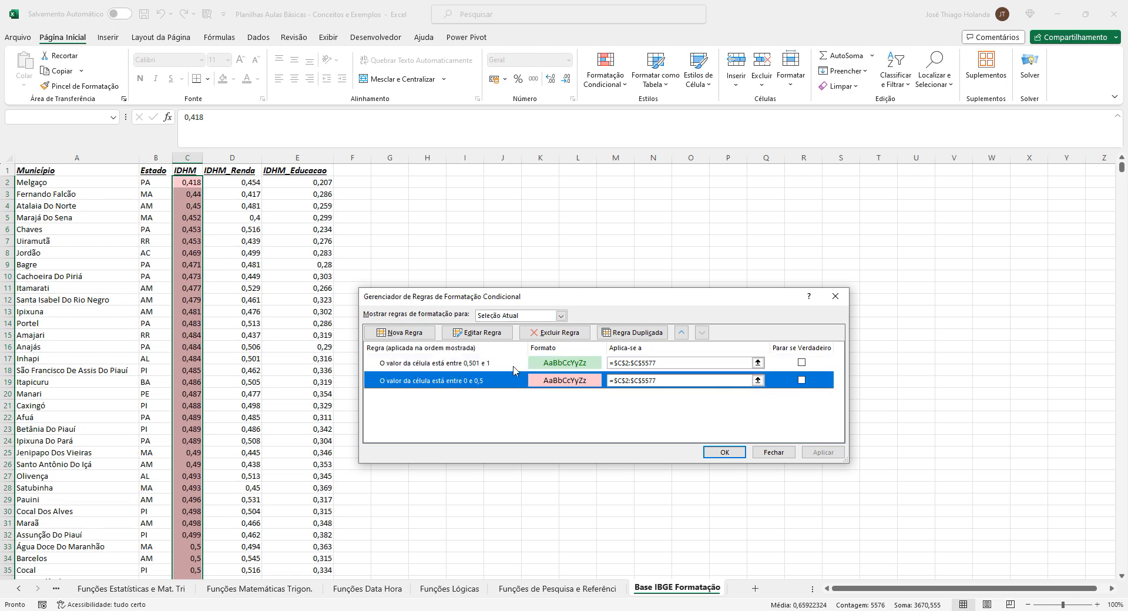
left_click(471, 365)
left_click(471, 385)
left_click(479, 369)
left_click(466, 390)
left_click(475, 365)
left_click(470, 384)
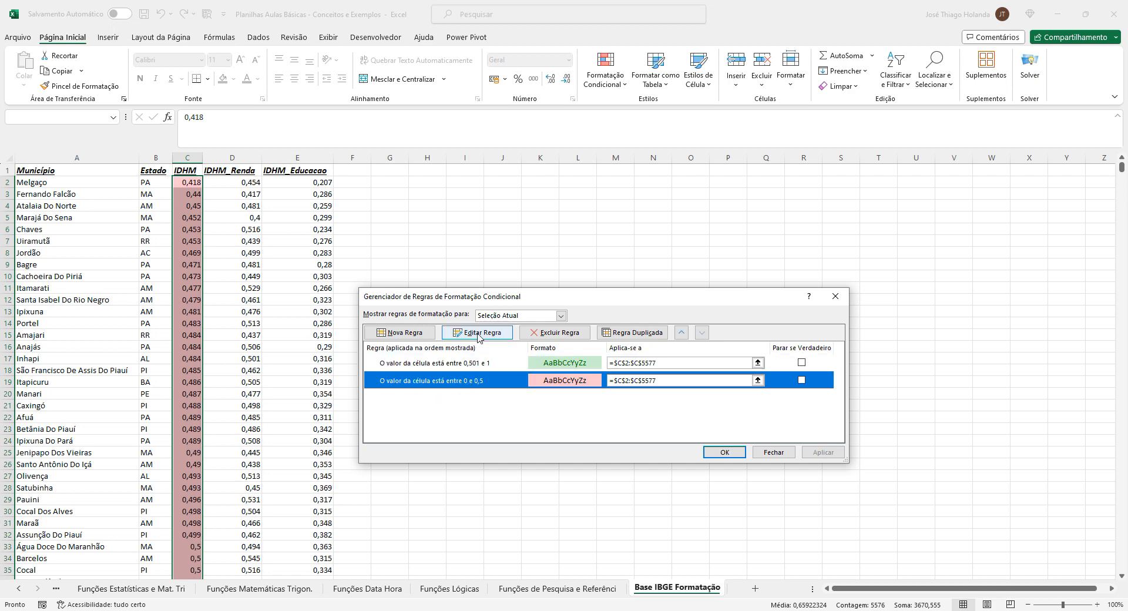
- Edit the 0 to 0,5 rule's format to add a Contorno border and apply the change to the sheet
left_click(479, 335)
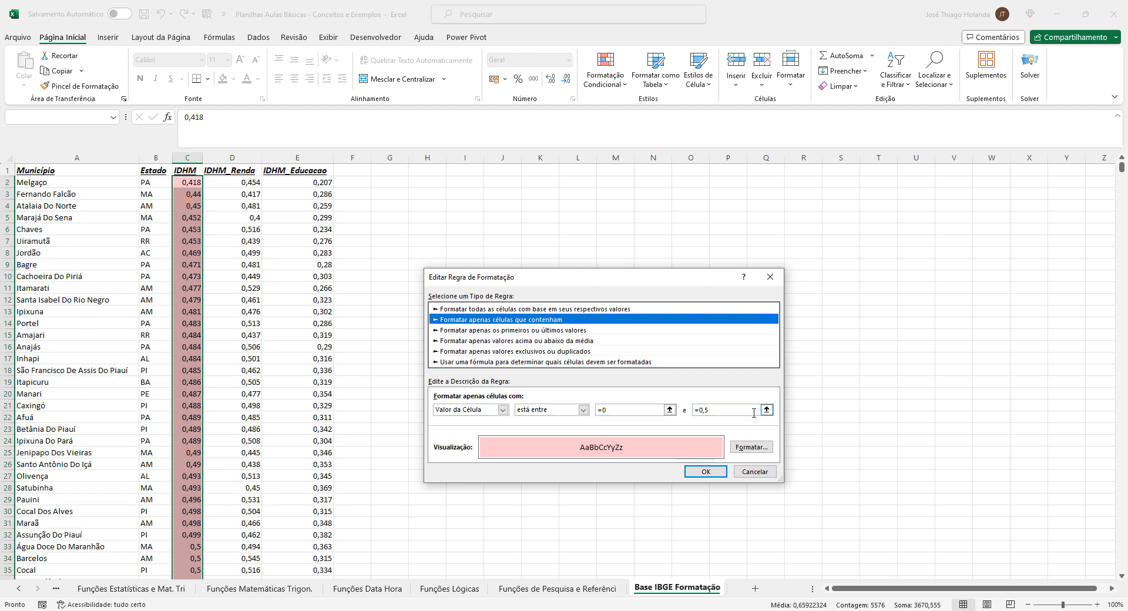
left_click(751, 448)
left_click(497, 233)
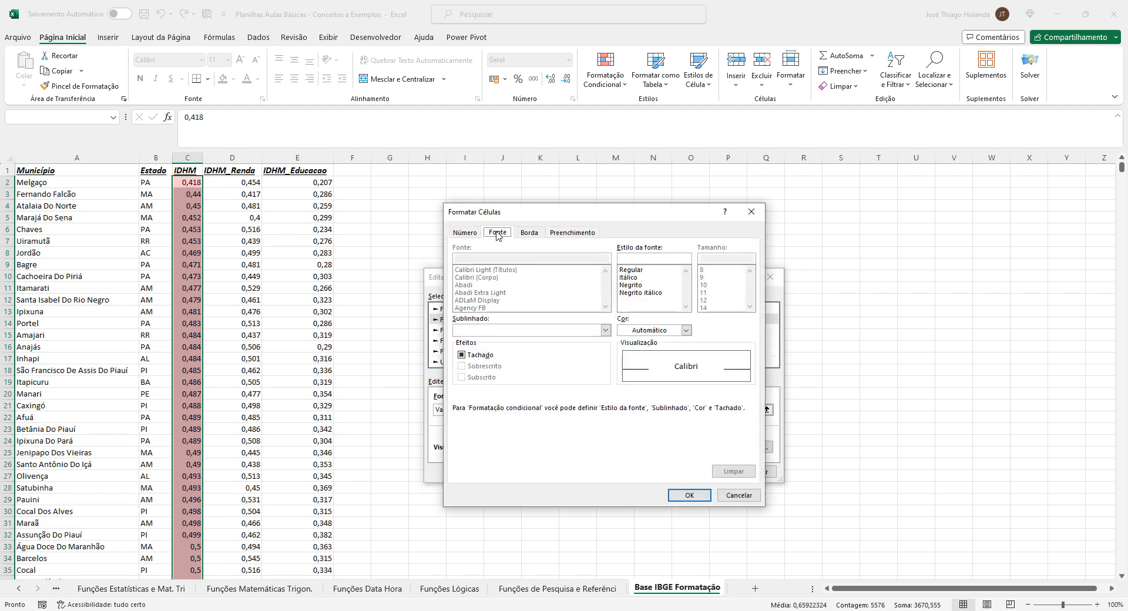
left_click(529, 233)
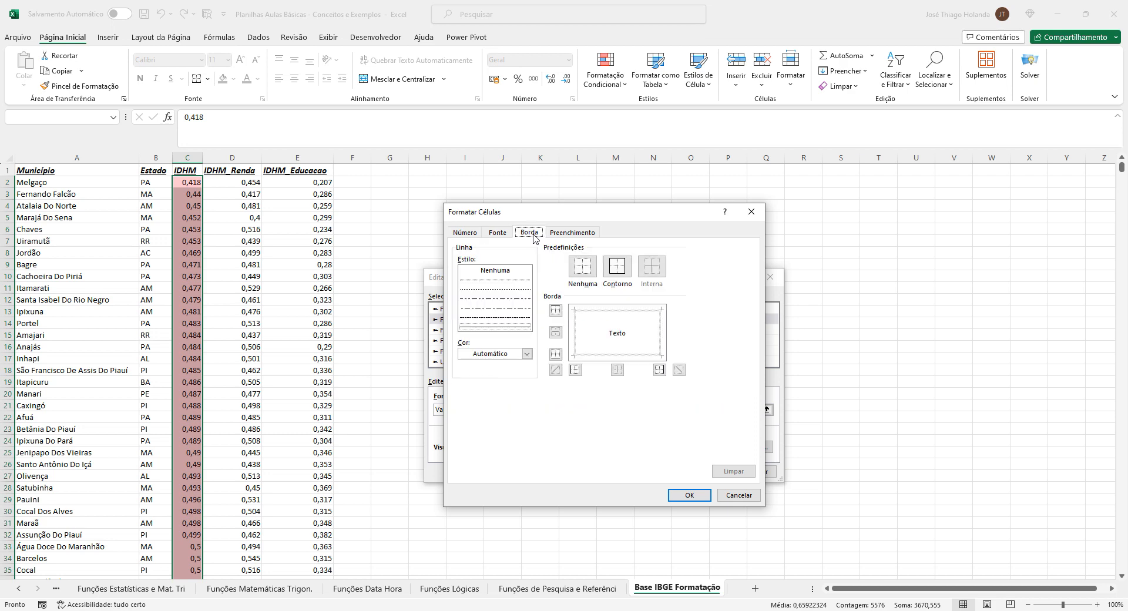
left_click(617, 266)
left_click(687, 495)
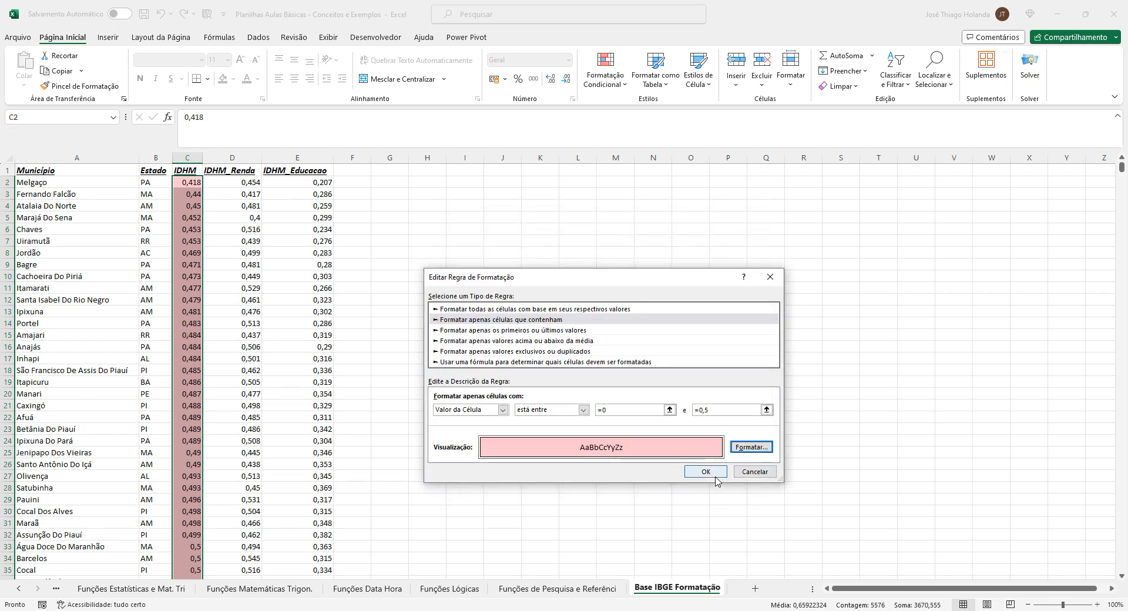
left_click(715, 474)
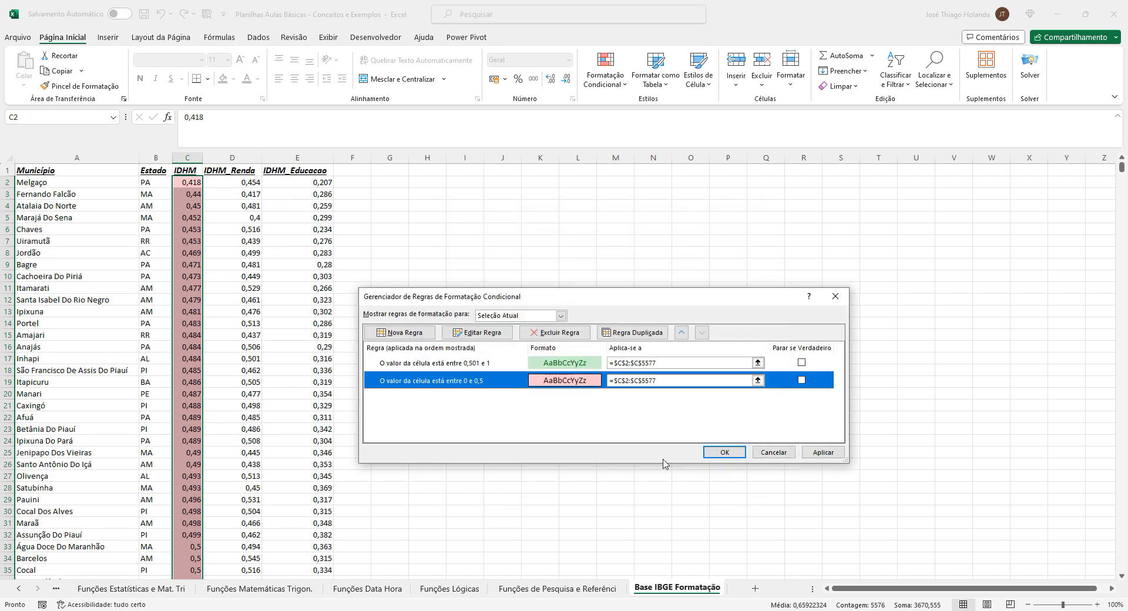
left_click(823, 453)
left_click(725, 453)
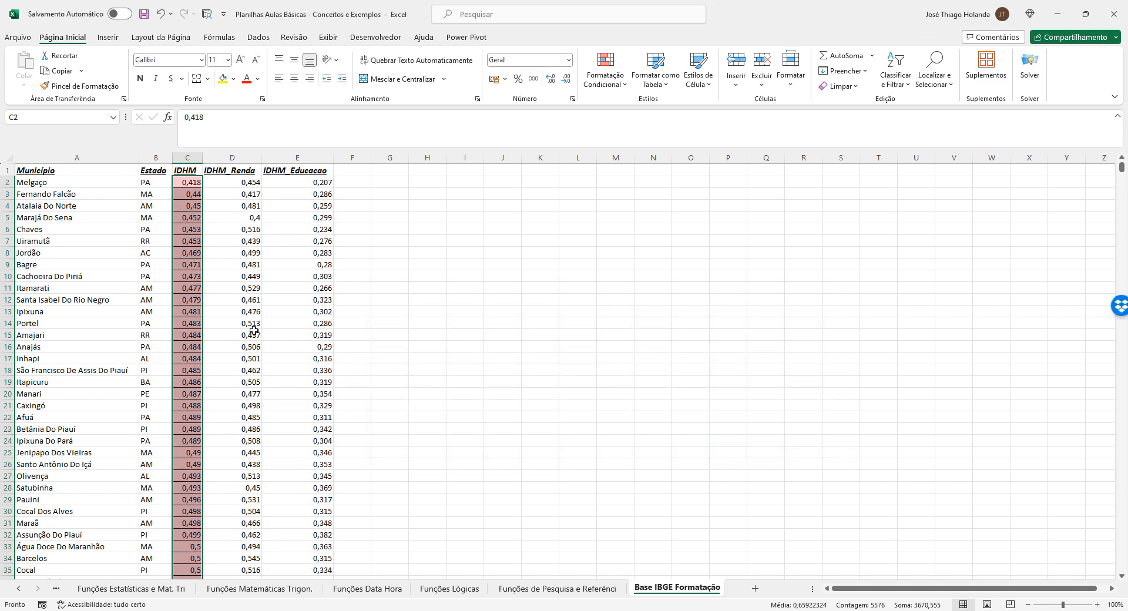
- Examine the bordered red cells in the IDHM column down to where the green formatting begins
left_click(188, 276)
scroll(209, 448, "down", 7)
scroll(238, 363, "up", 7)
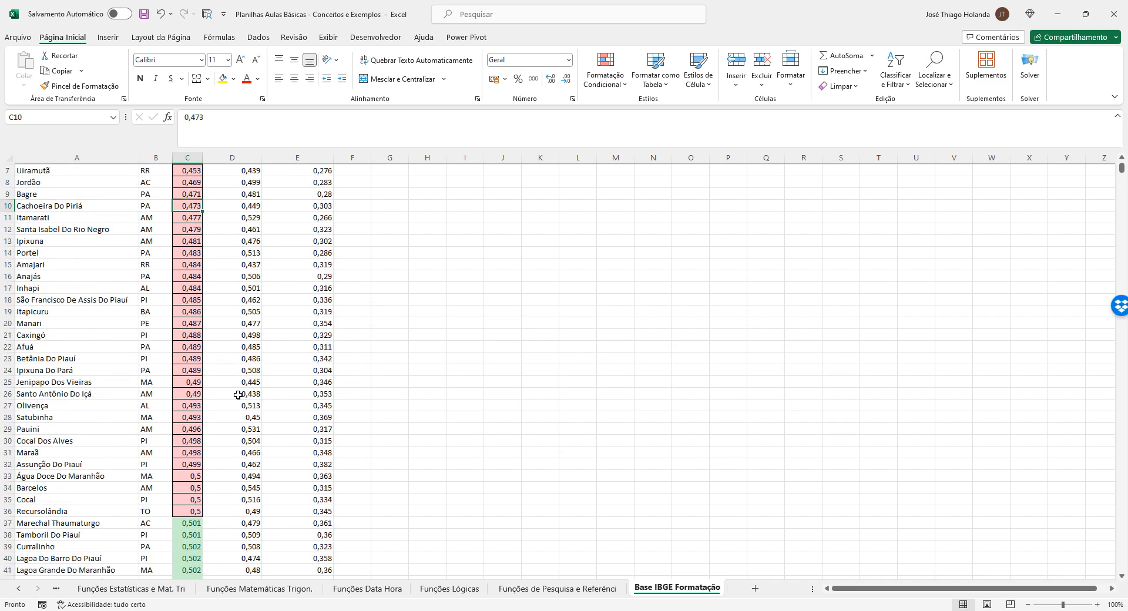
scroll(204, 377, "down", 6)
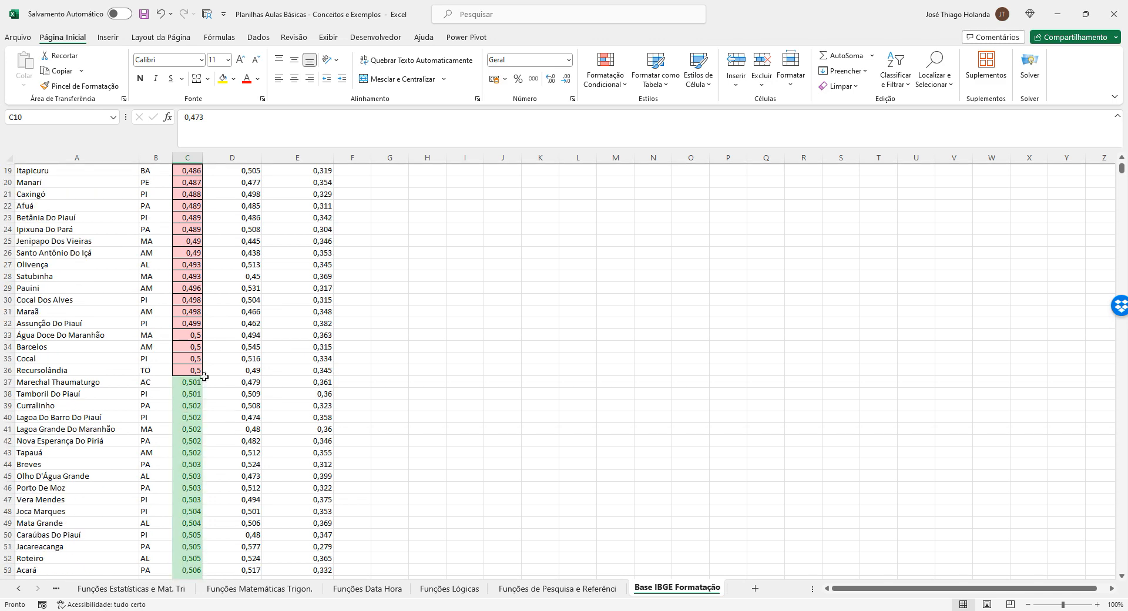
scroll(211, 385, "up", 6)
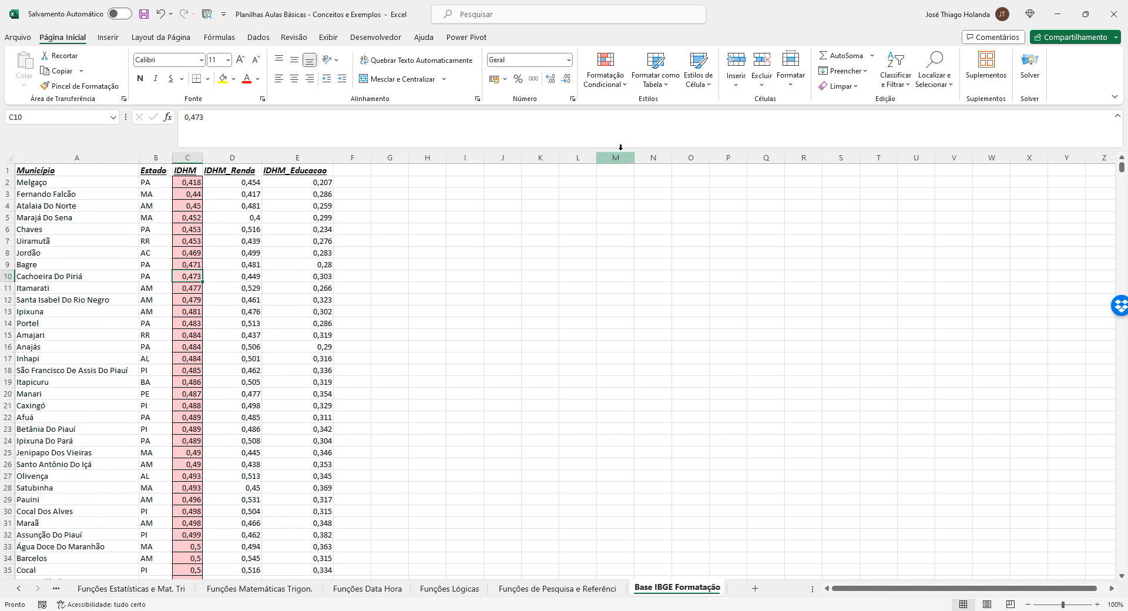
- Review the conditional formatting rules that apply to cell C10 and close the rules manager
left_click(605, 71)
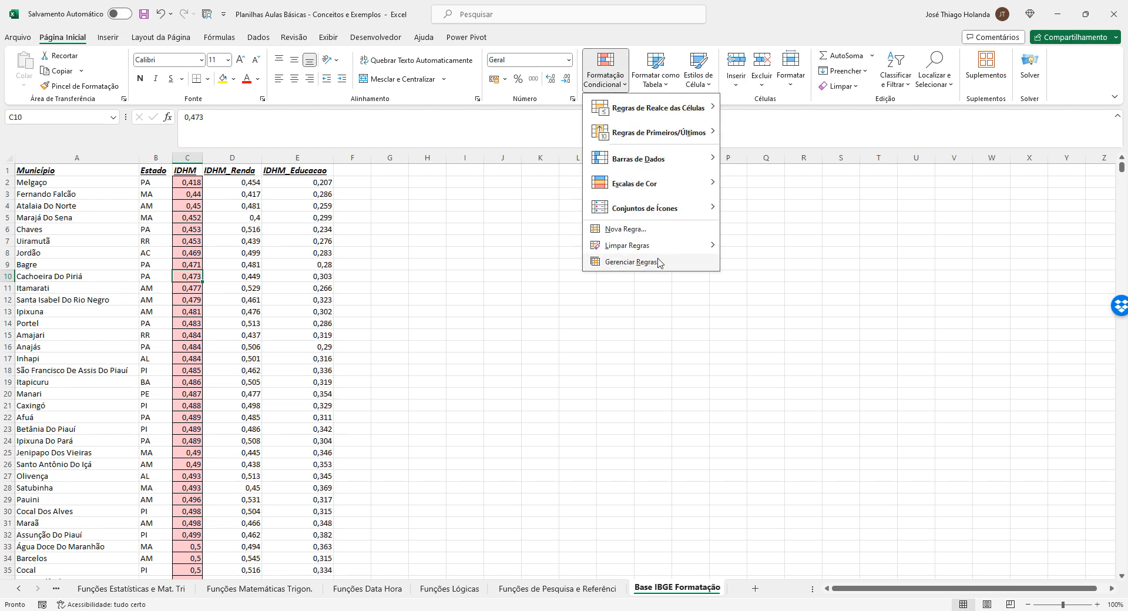
left_click(658, 262)
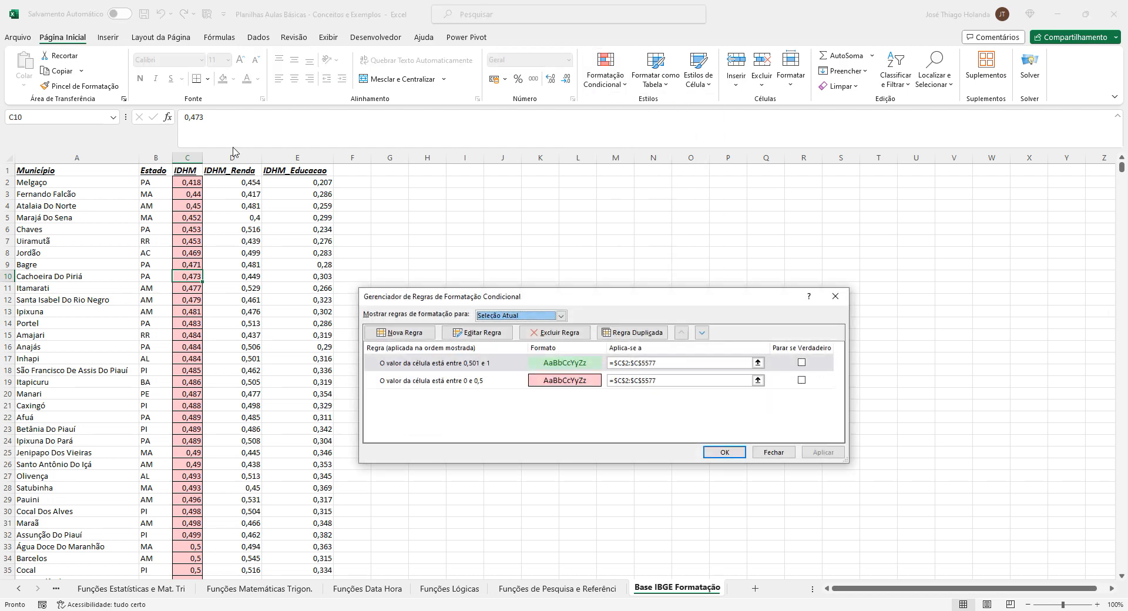
left_click(776, 455)
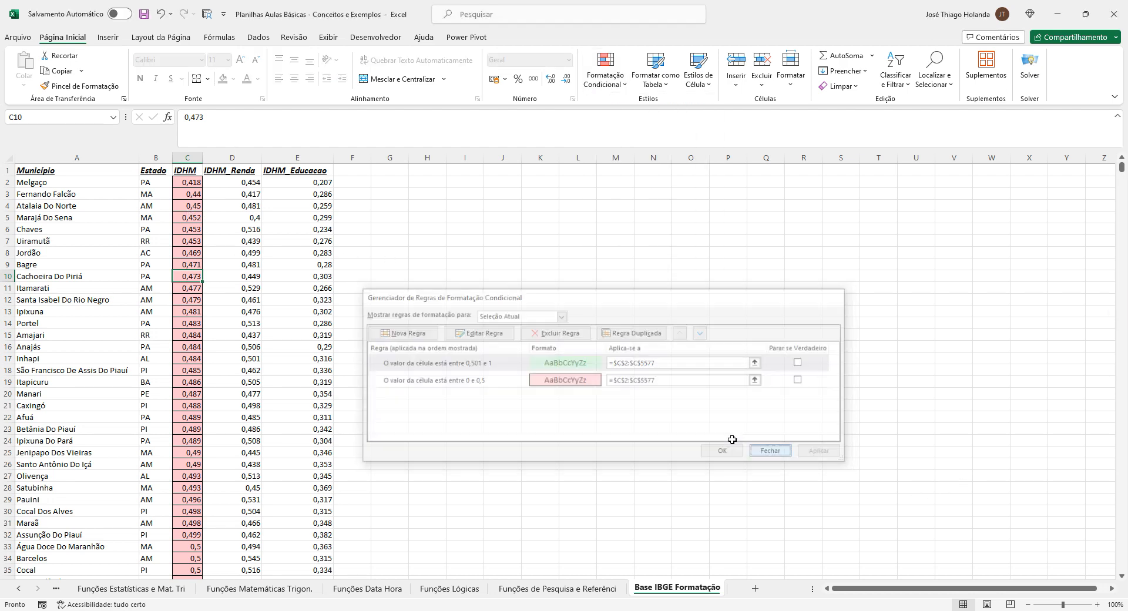
left_click(324, 277)
left_click(256, 205)
- With the empty cell H6 selected, show the conditional formatting rules for Esta Planilha in the rules manager
left_click(427, 230)
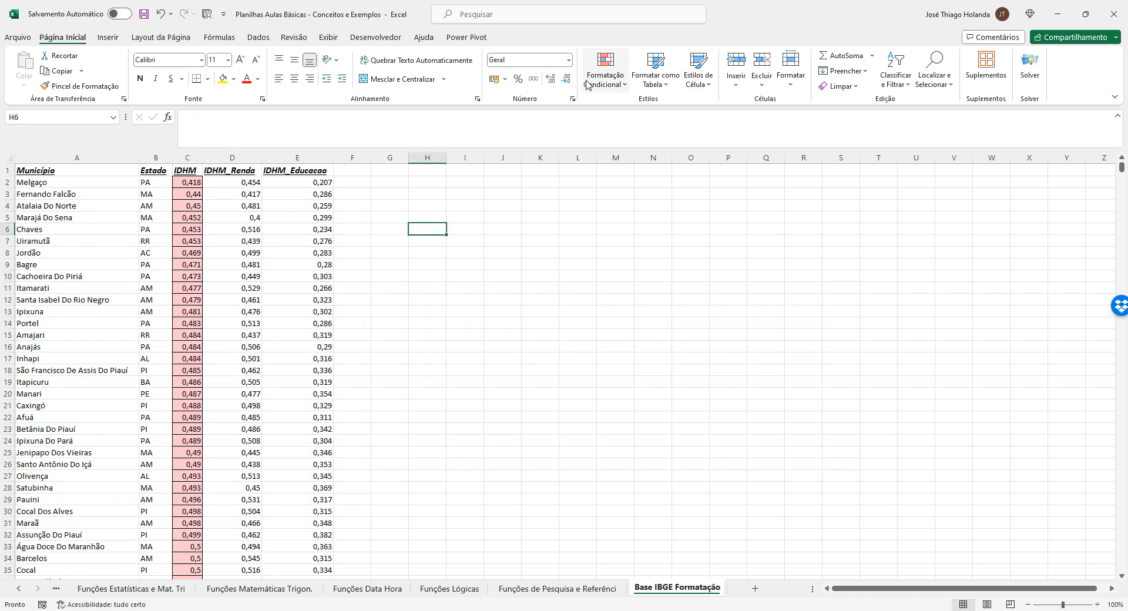
left_click(605, 71)
left_click(635, 269)
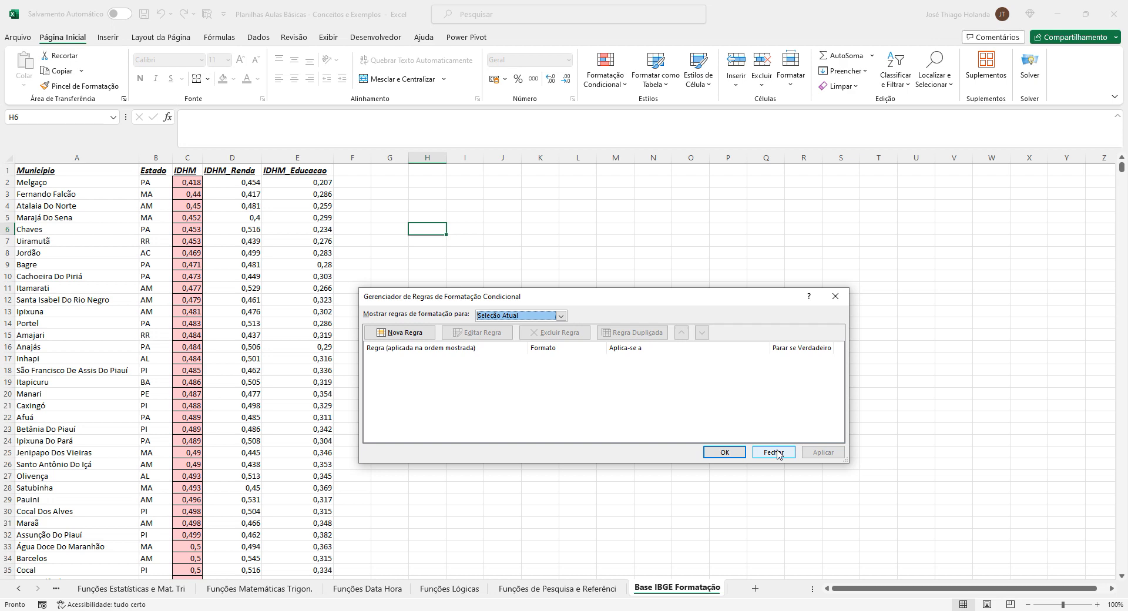
left_click(562, 316)
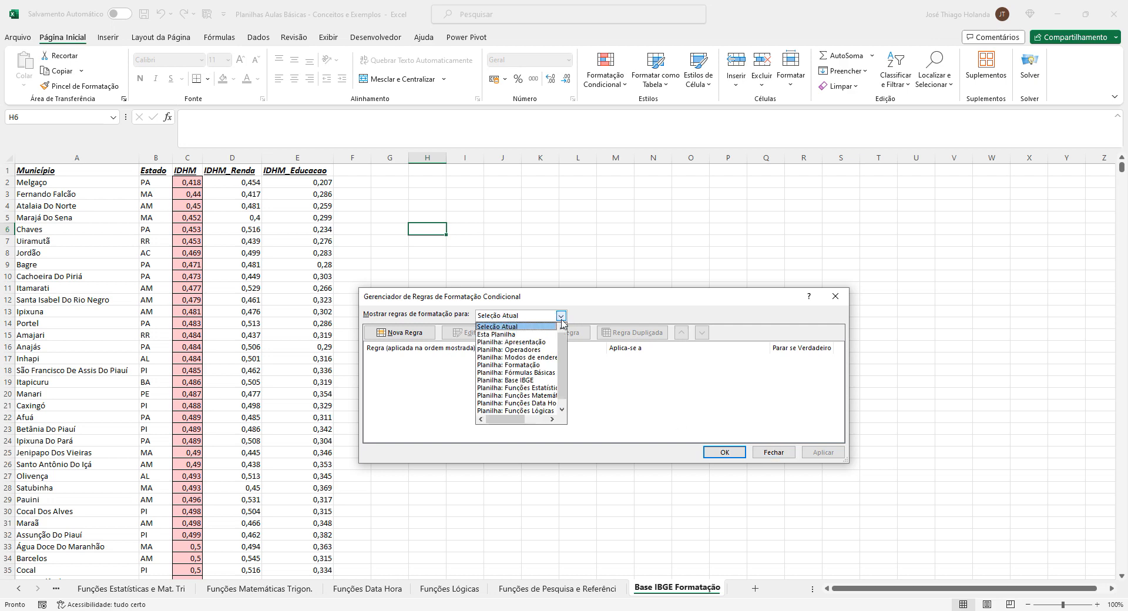
left_click(528, 335)
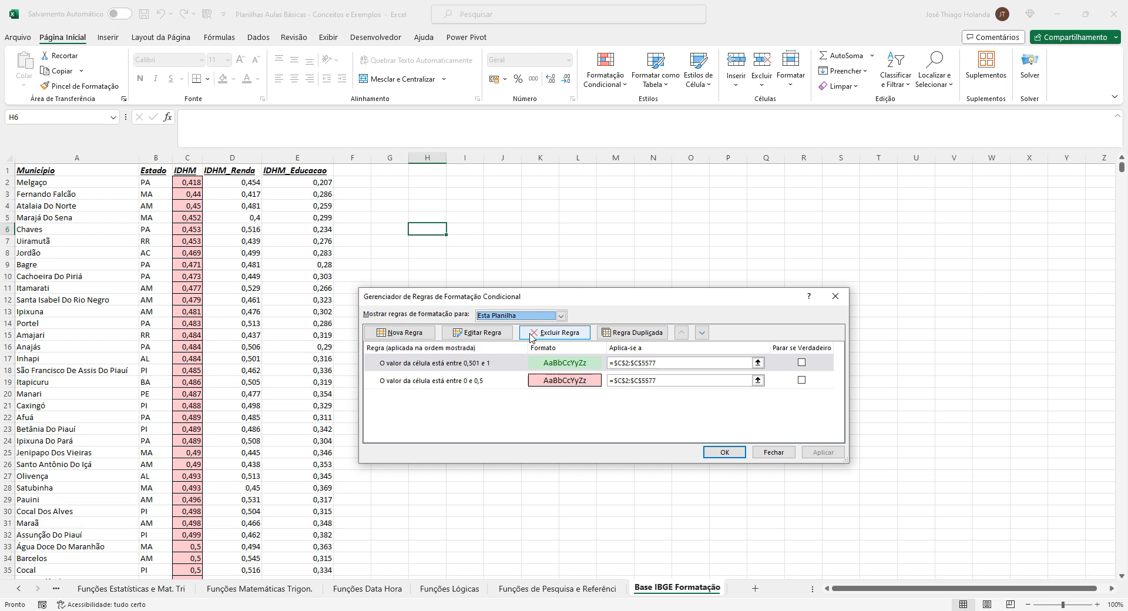
left_click(560, 317)
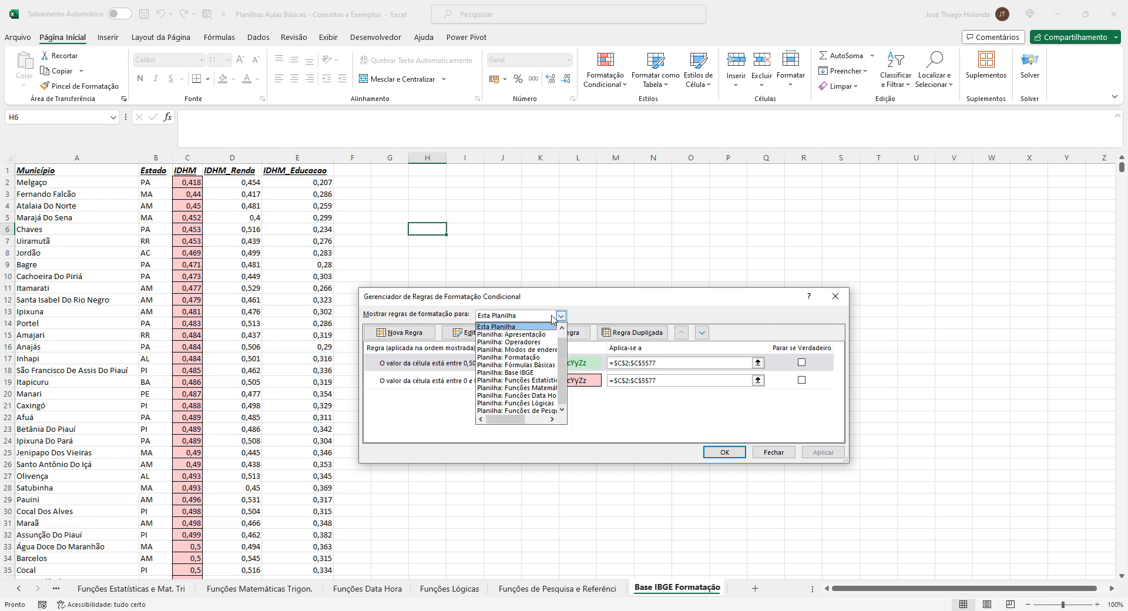
scroll(524, 332, "up", 1)
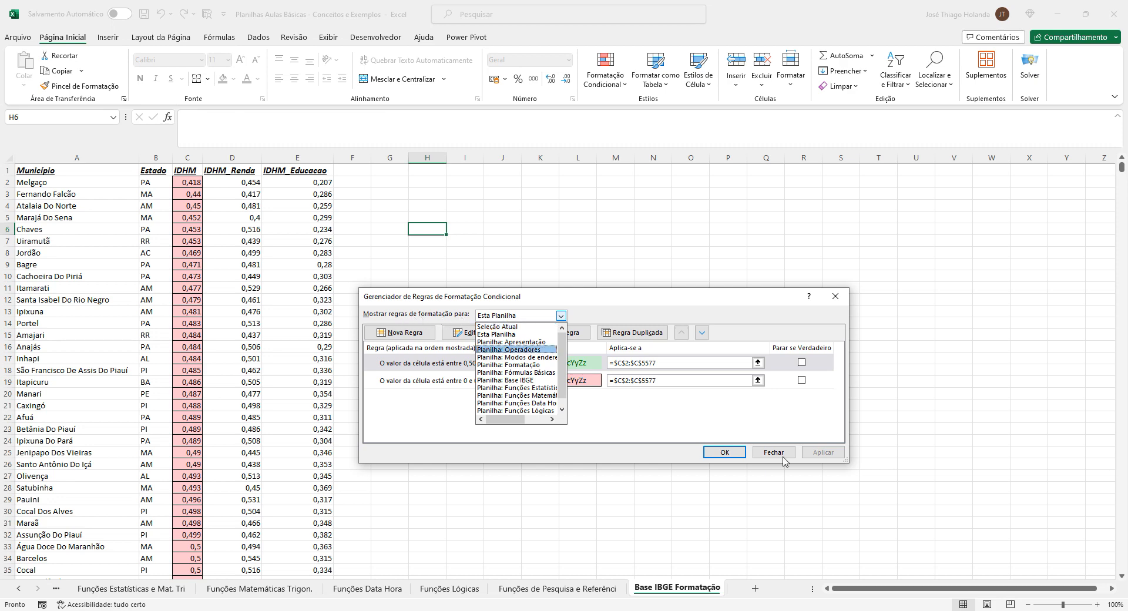
left_click(520, 335)
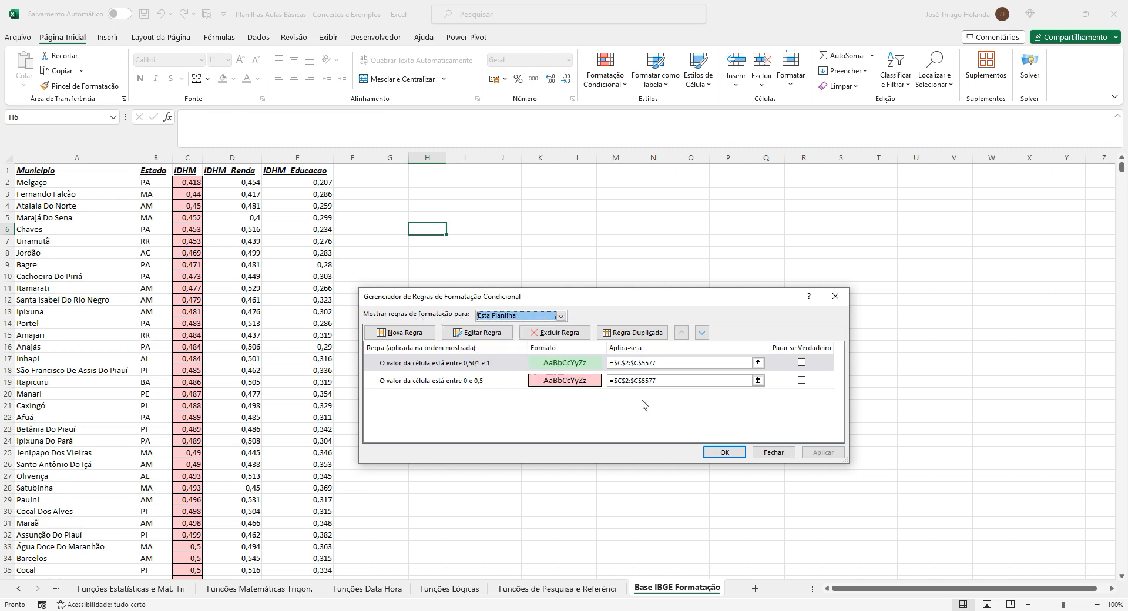
- Delete the worksheet's conditional formatting rule for values between 0 and 0,5 and apply the change
left_click(487, 382)
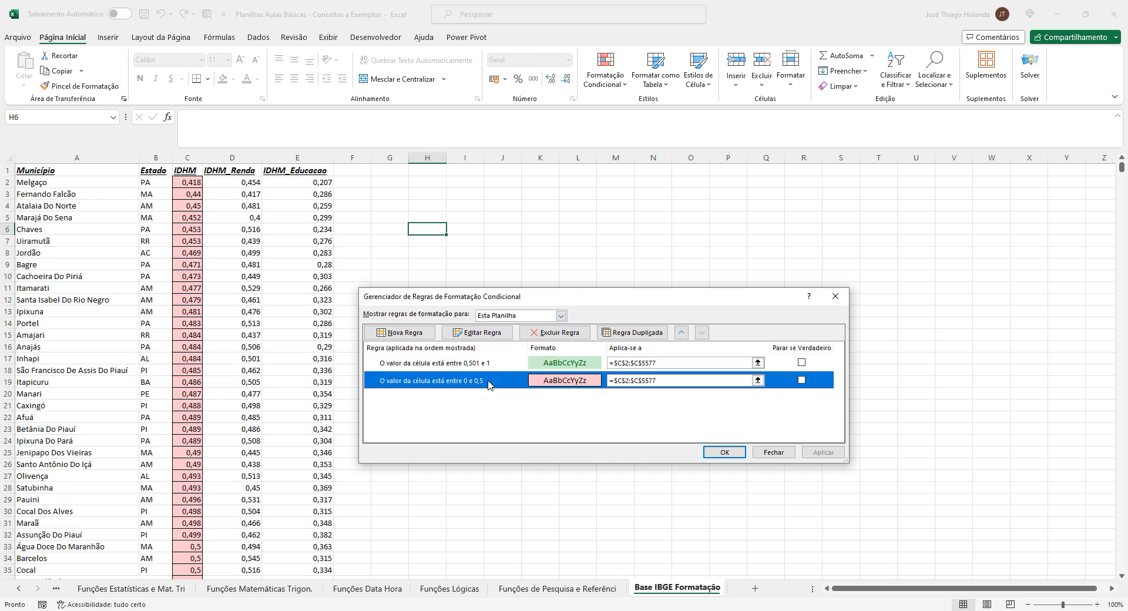
left_click(551, 335)
left_click(554, 333)
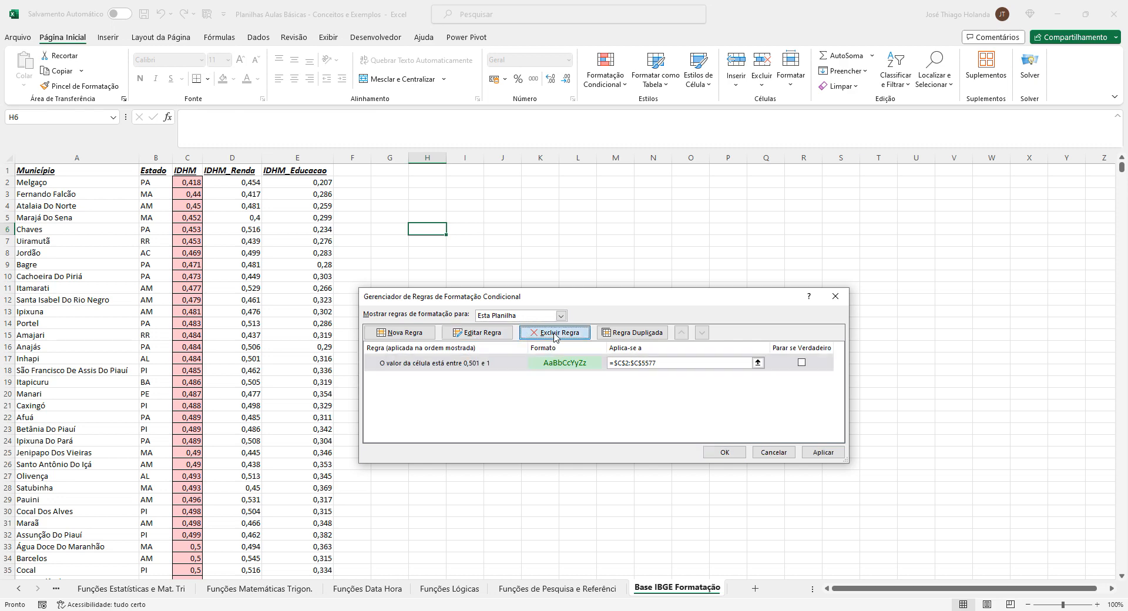
left_click(822, 453)
left_click(721, 452)
left_click(605, 85)
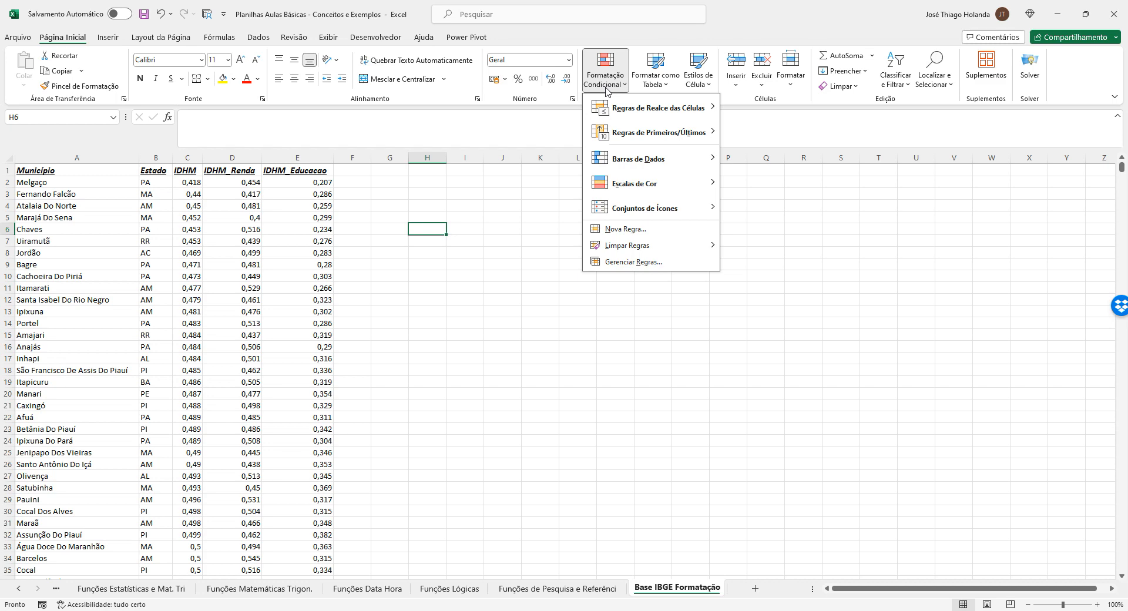
left_click(197, 189)
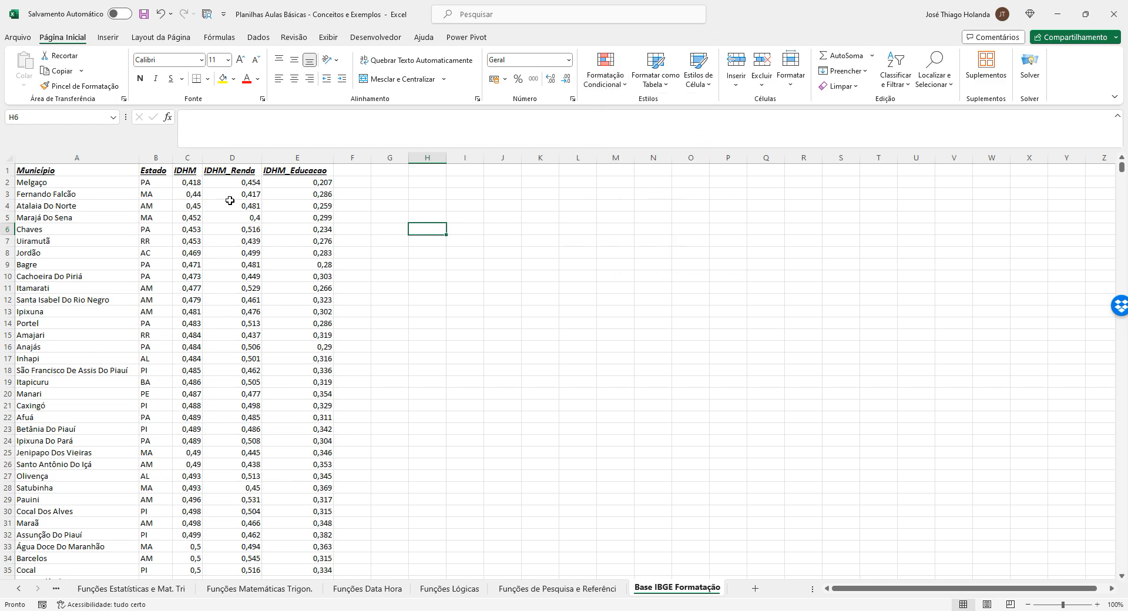
left_click(605, 86)
left_click(620, 231)
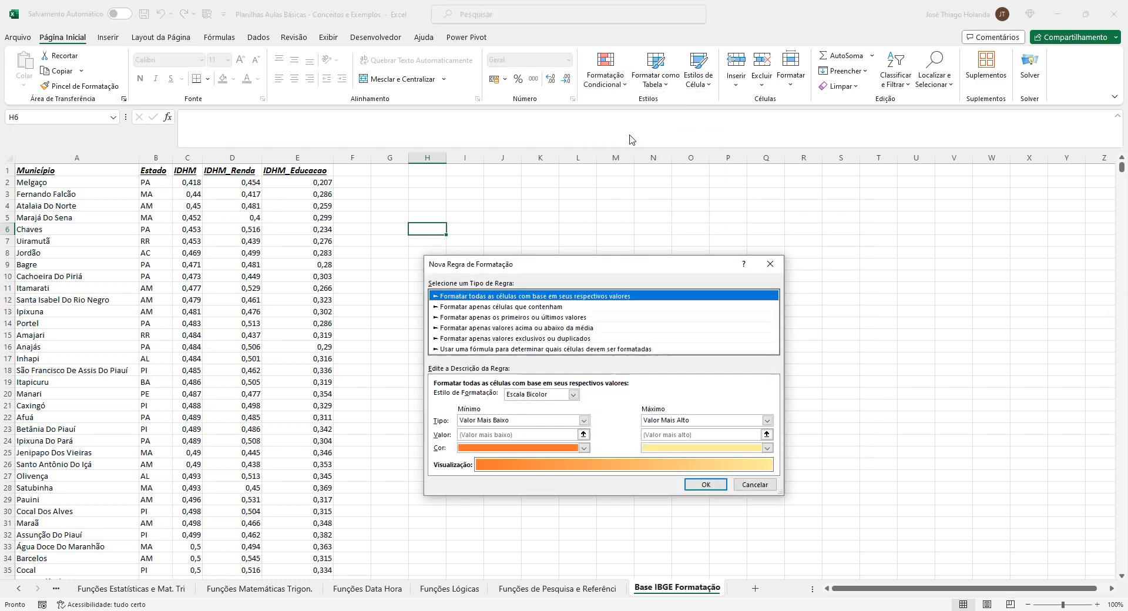
left_click(771, 264)
- Start a conditional formatting rule for cell H6 on values between 0 and 0,5, with a red fill
left_click(605, 82)
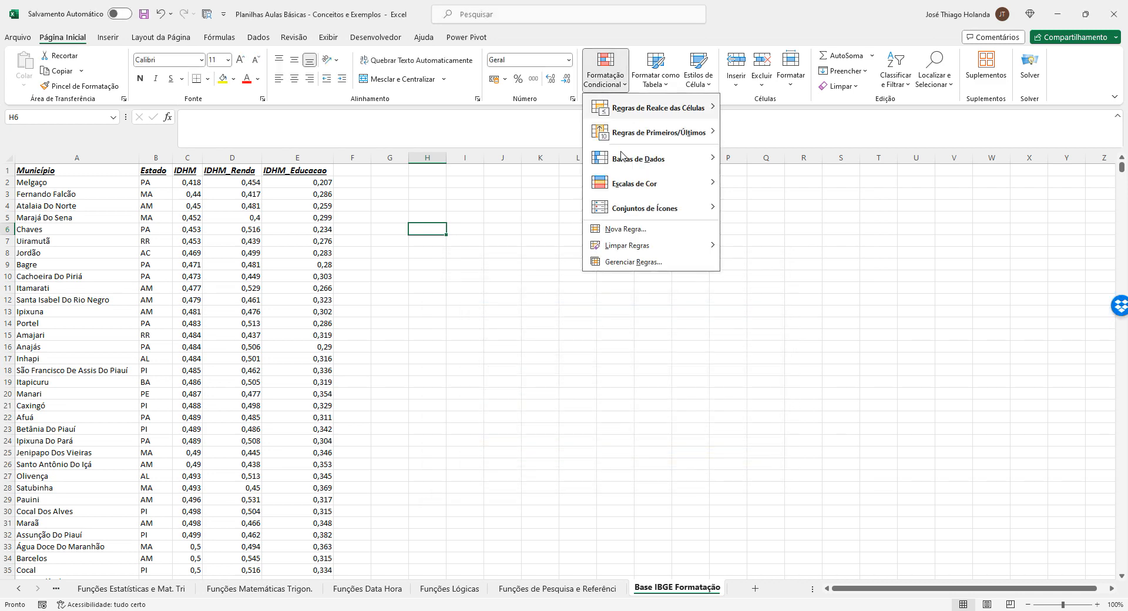
left_click(641, 232)
left_click(459, 306)
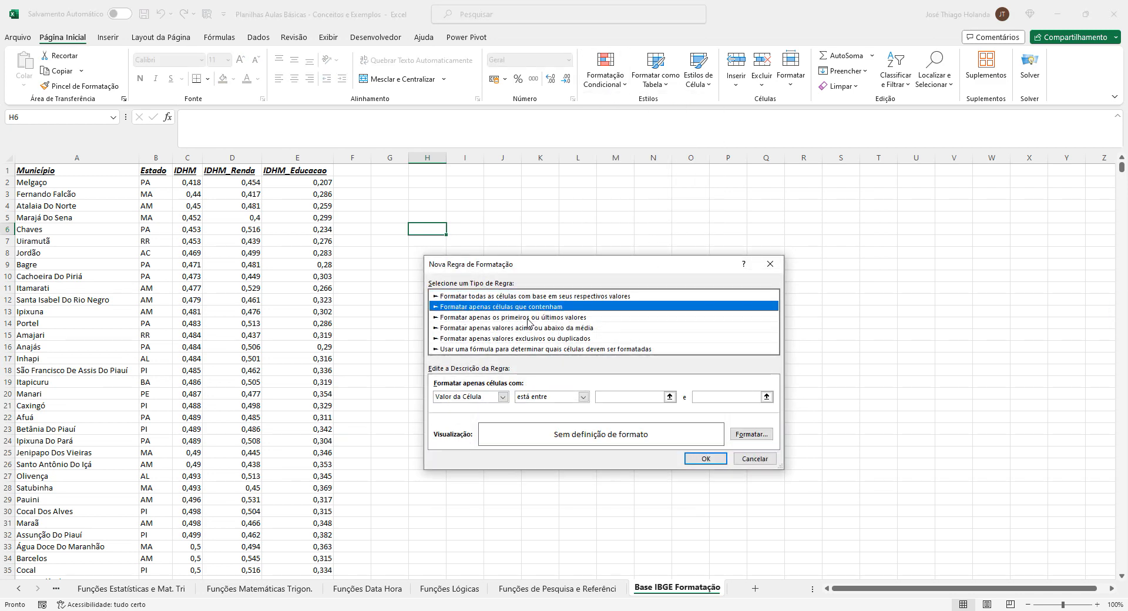
left_click(607, 397)
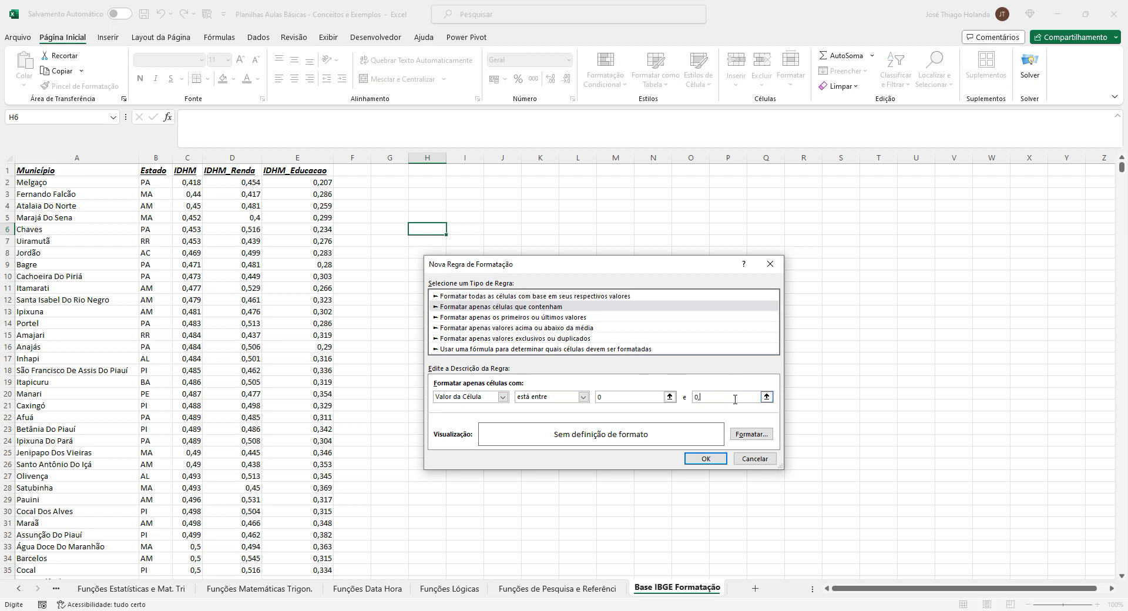
left_click(751, 434)
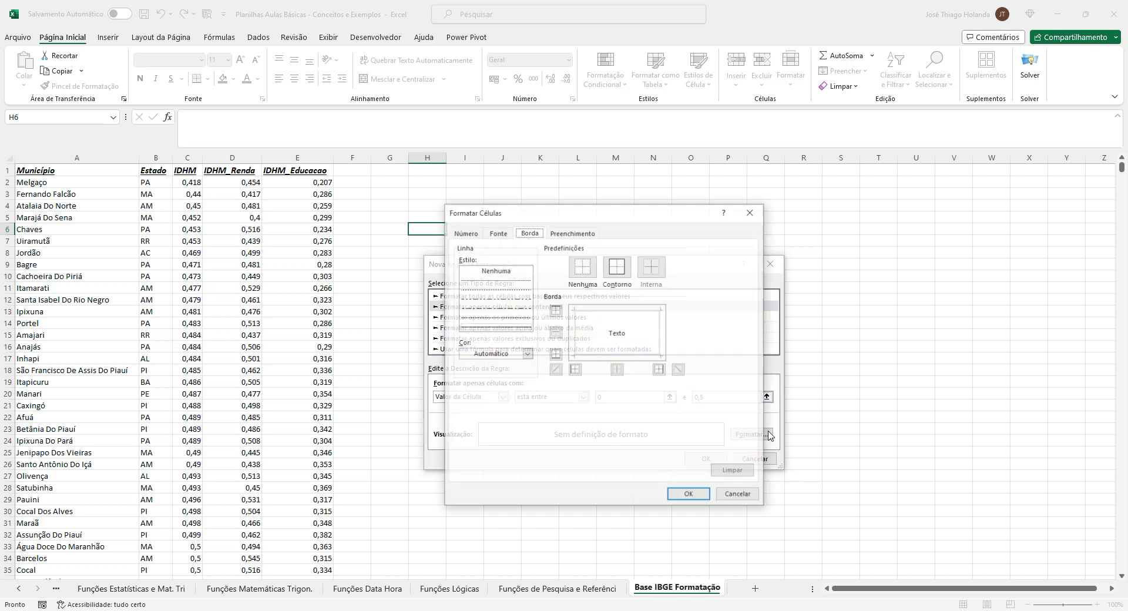
left_click(586, 233)
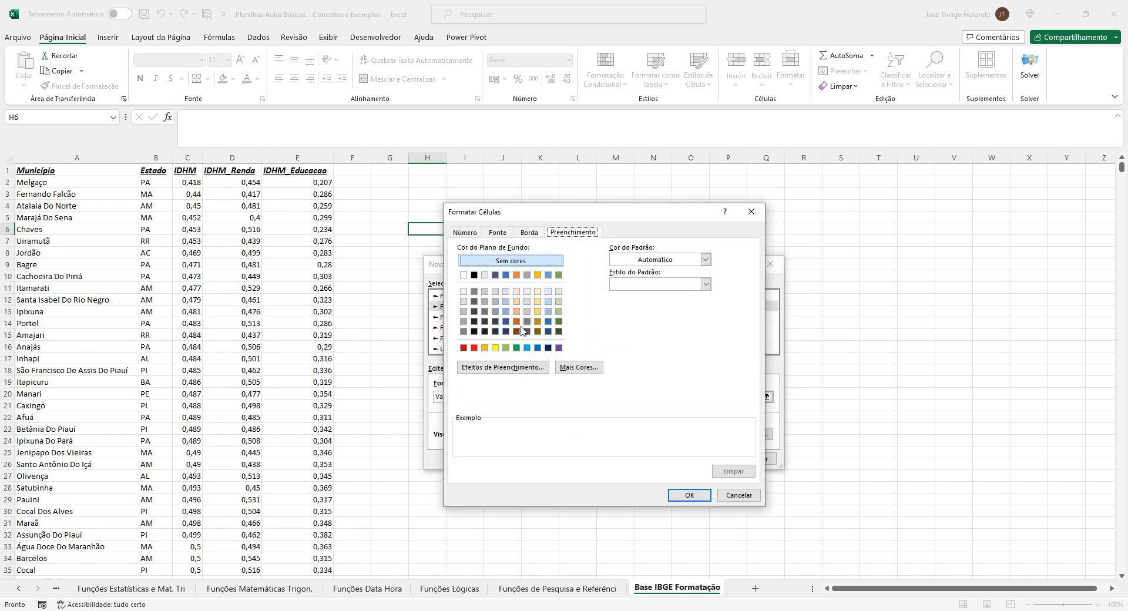
left_click(474, 347)
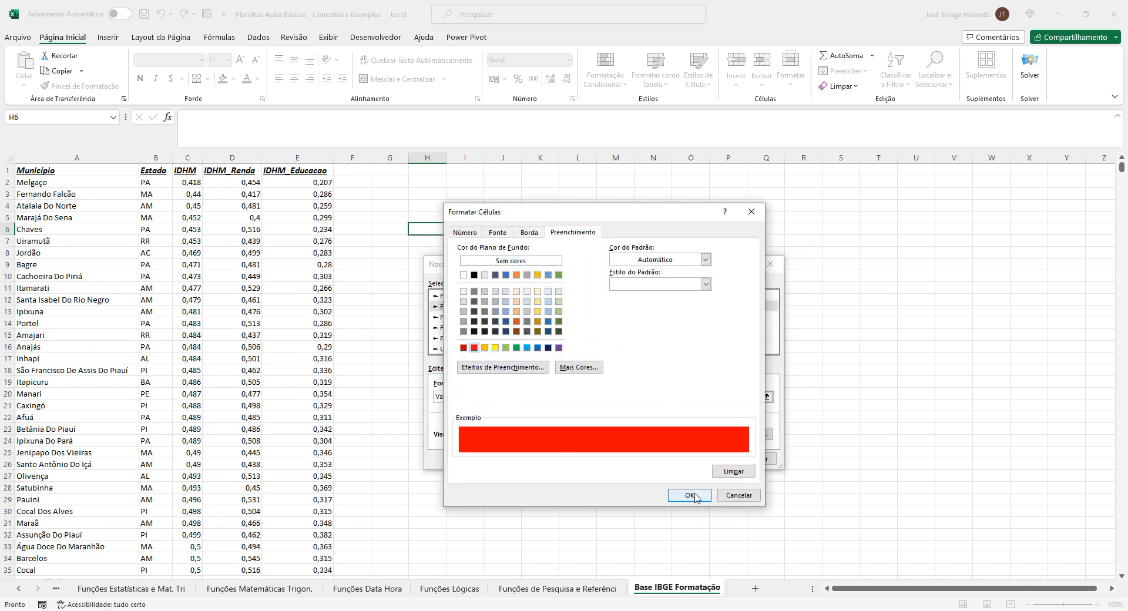
- Set the new rule's font colour to white and create the rule on H6
left_click(501, 233)
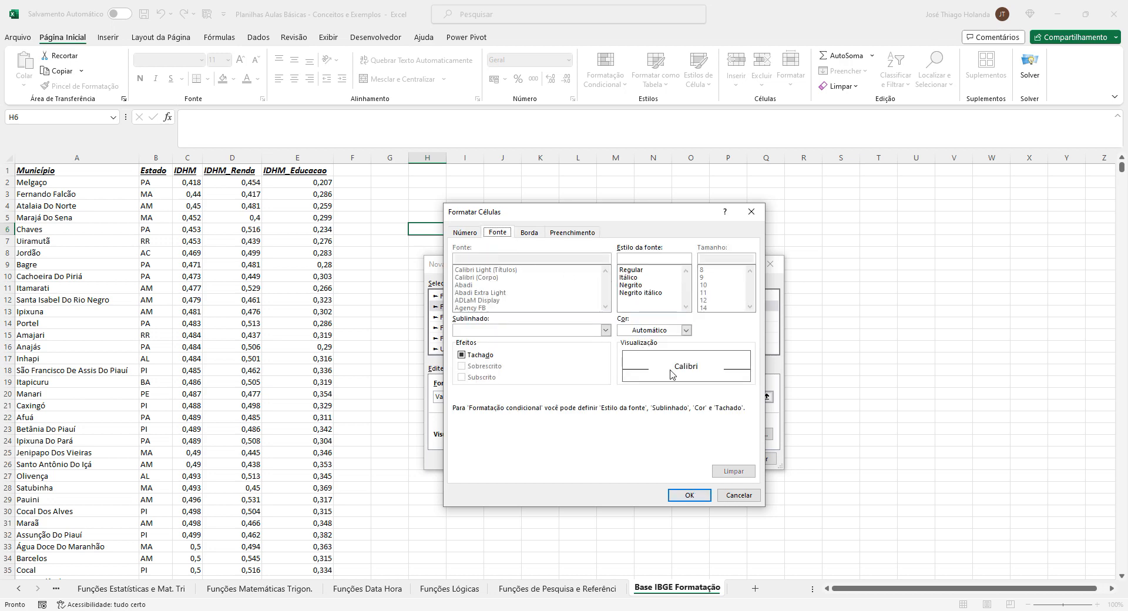
left_click(561, 233)
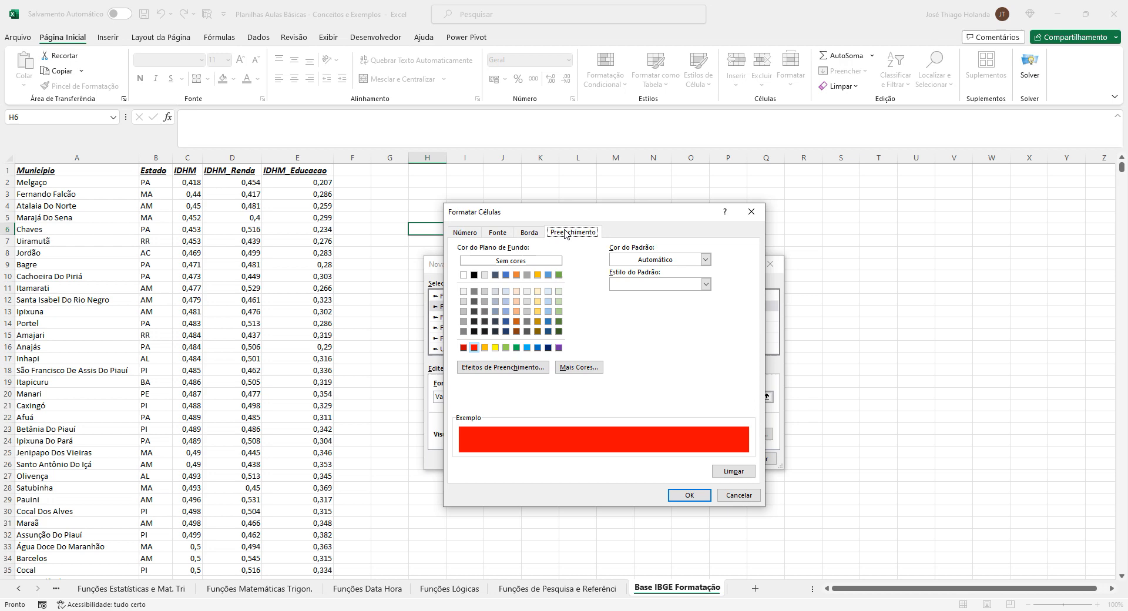
left_click(497, 233)
left_click(563, 233)
left_click(680, 259)
left_click(646, 259)
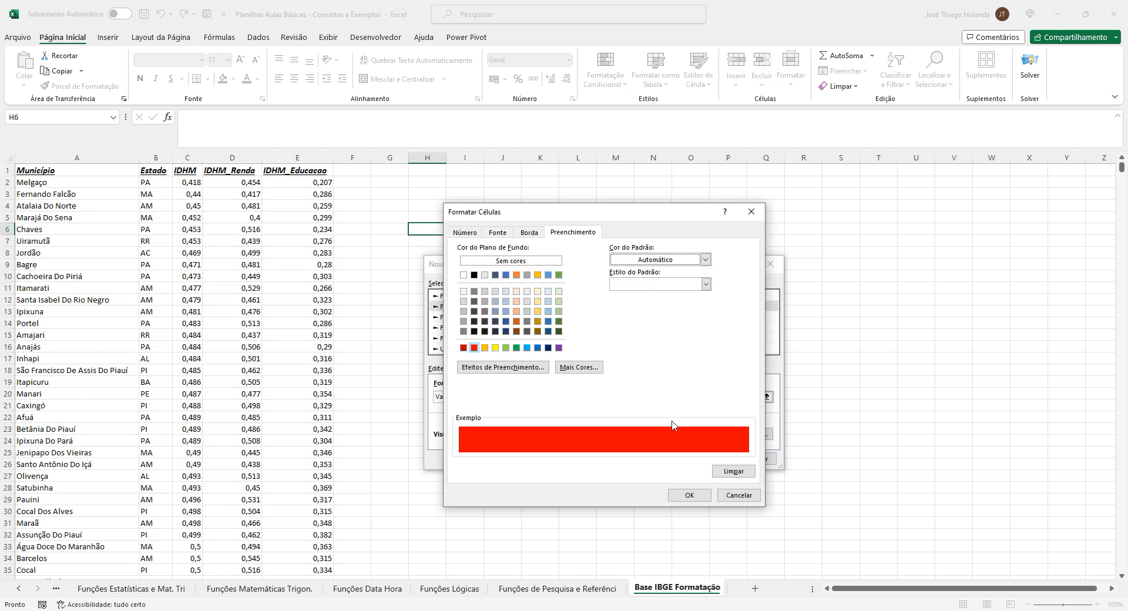
left_click(506, 235)
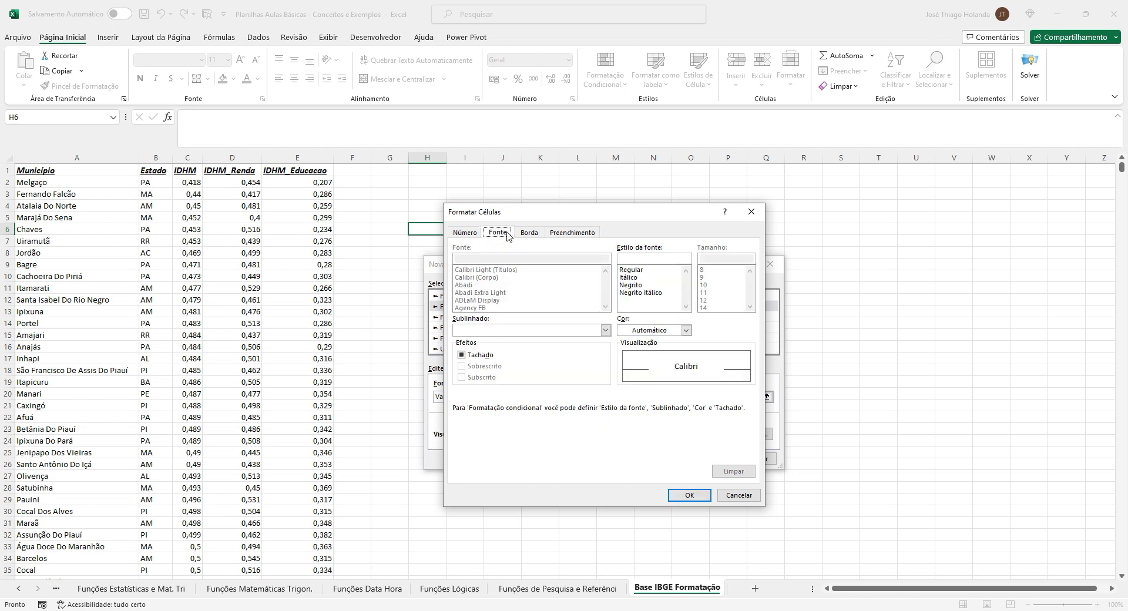
left_click(664, 330)
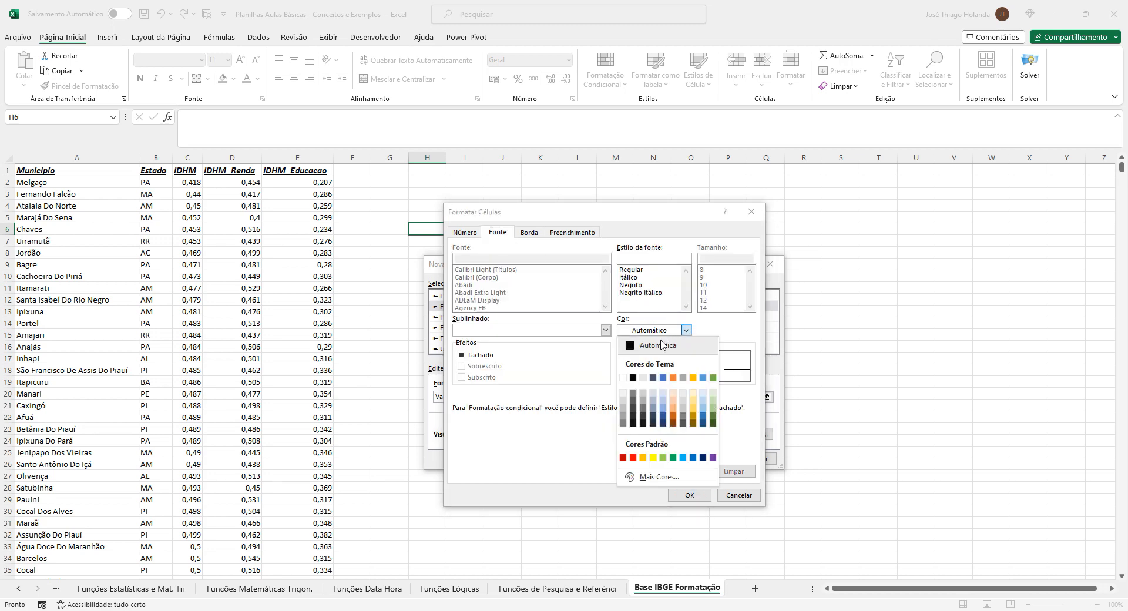
left_click(624, 383)
left_click(703, 498)
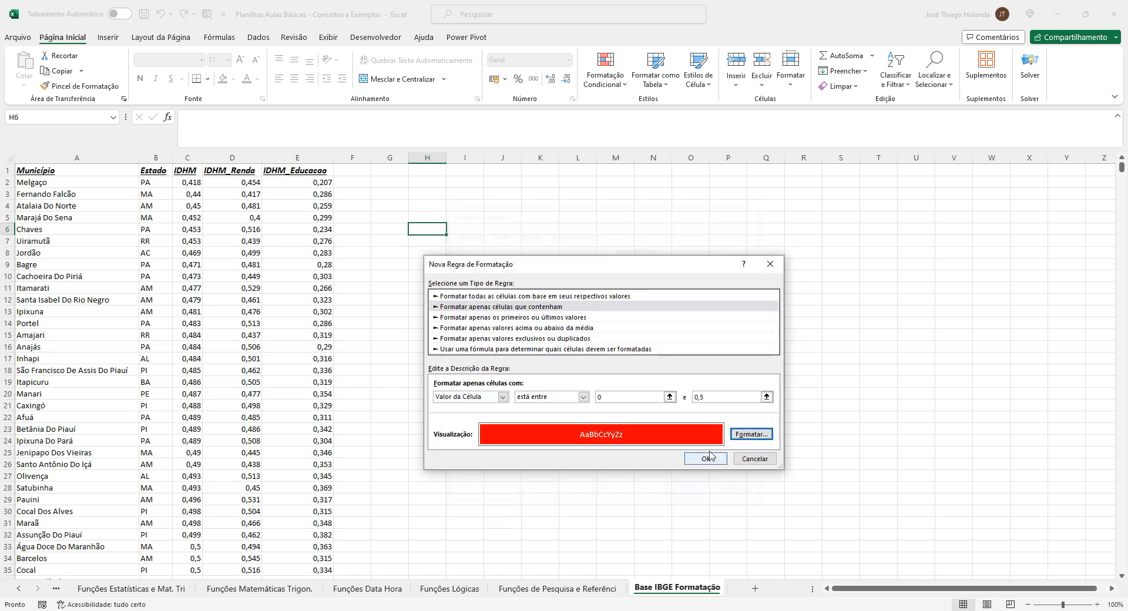
left_click(706, 457)
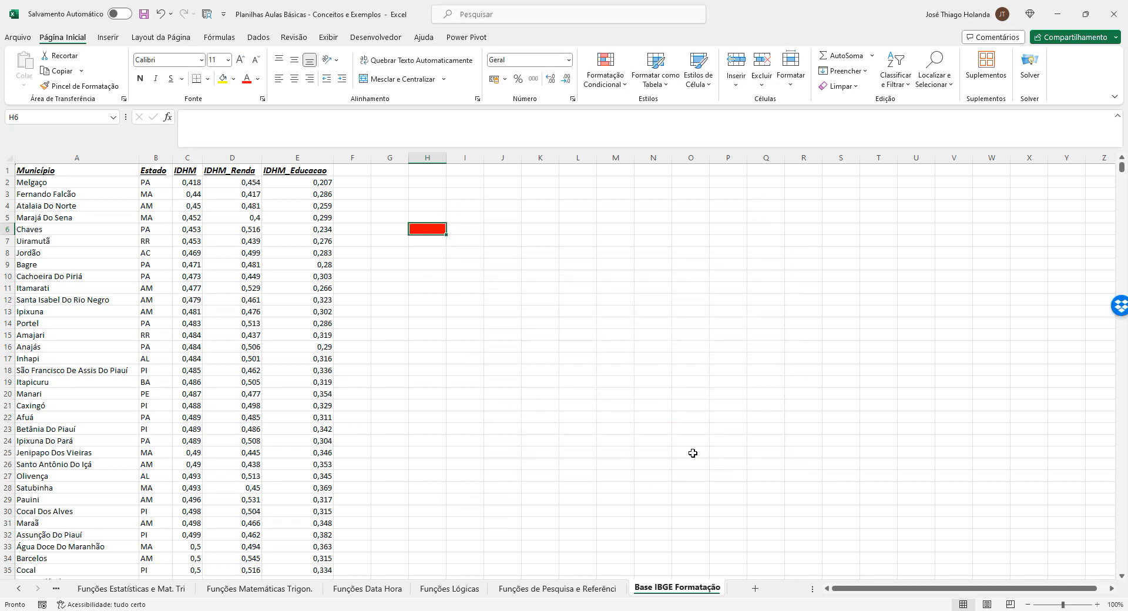
- Delete the conditional formatting rule on H6 in the rules manager, apply the change and close the manager
left_click(502, 264)
left_click(428, 230)
left_click(605, 74)
left_click(641, 261)
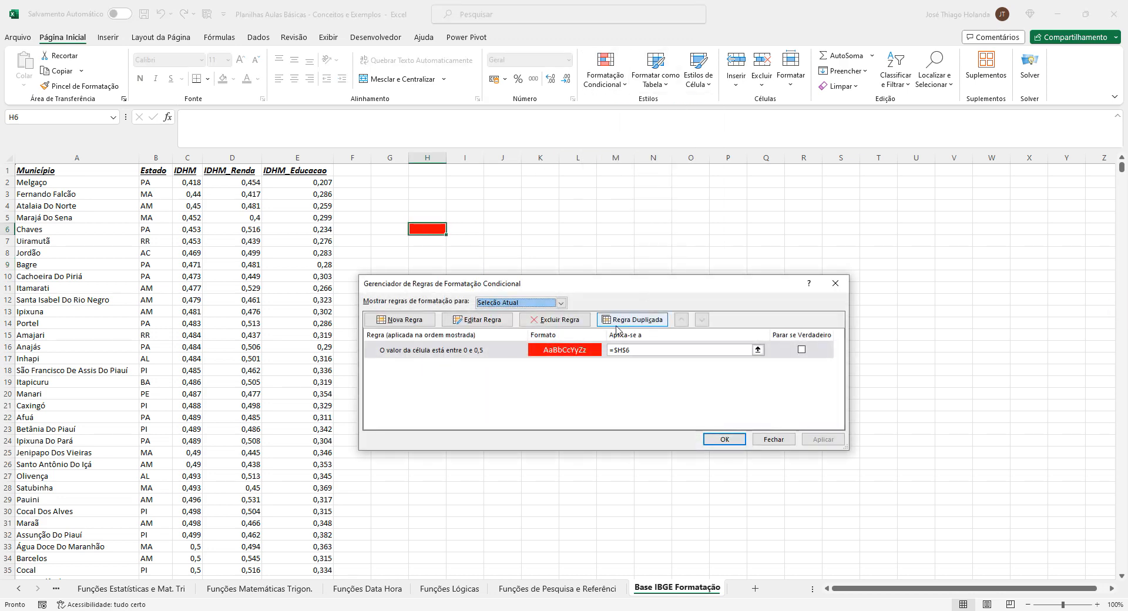
left_click(519, 353)
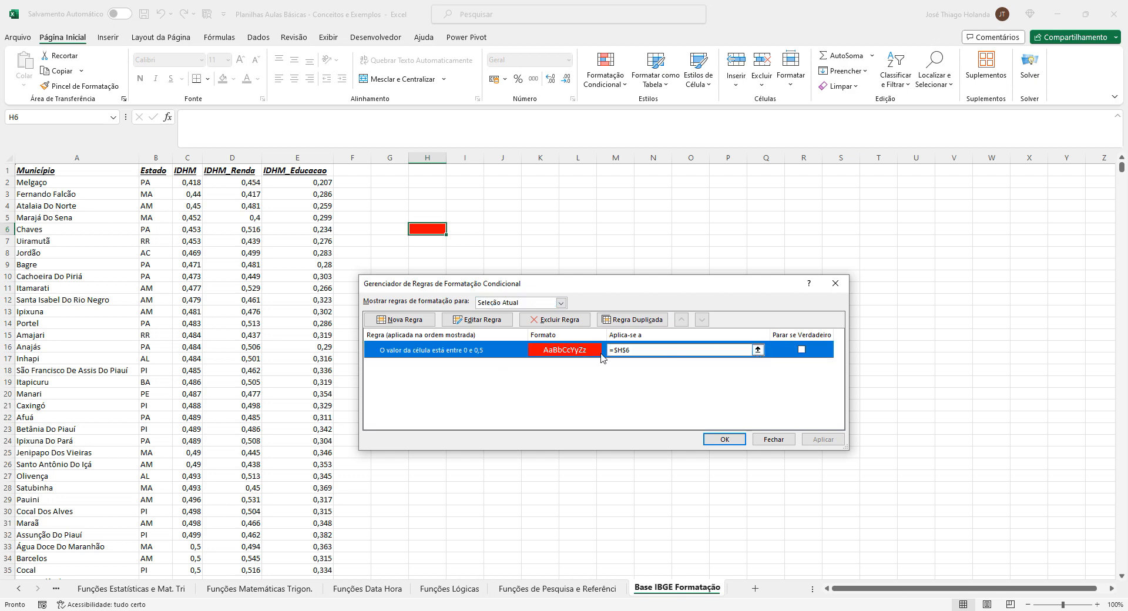
left_click(555, 319)
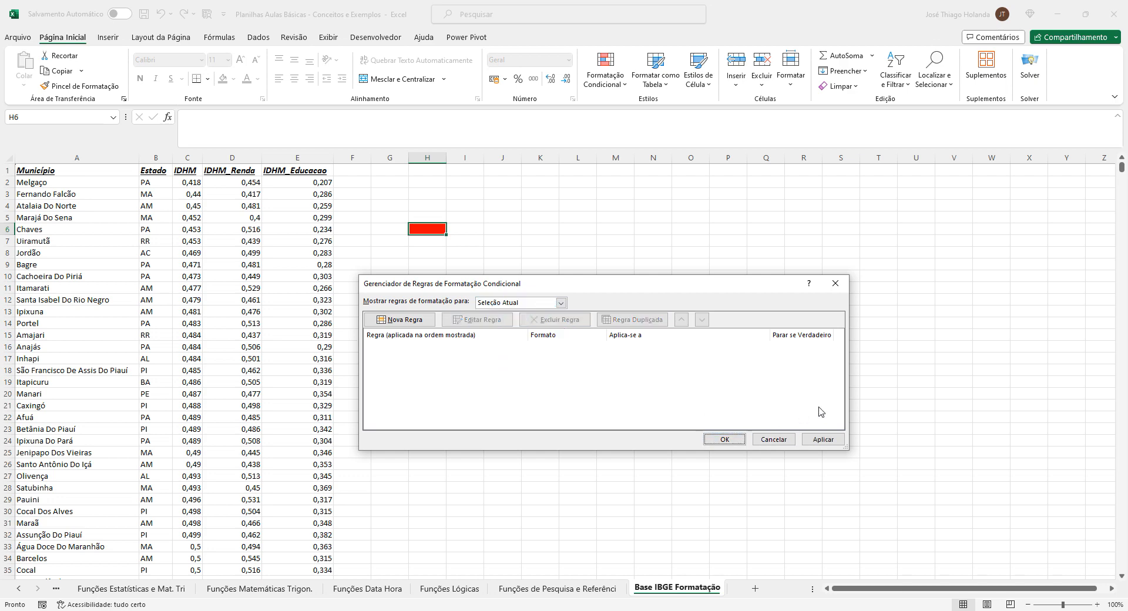
left_click(823, 440)
left_click(724, 440)
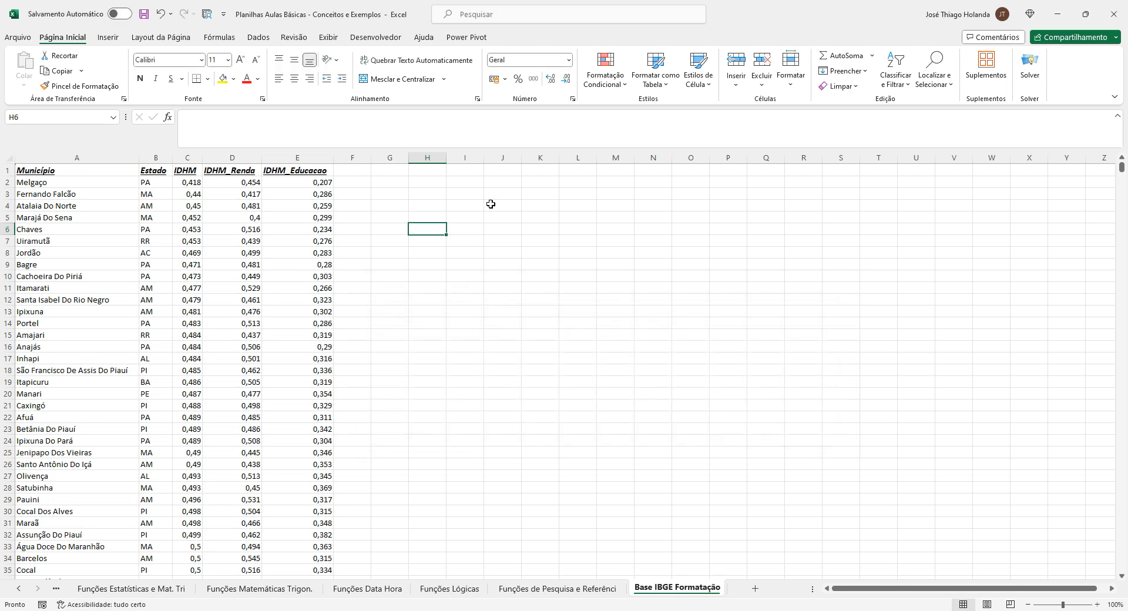
left_click(608, 82)
left_click(626, 229)
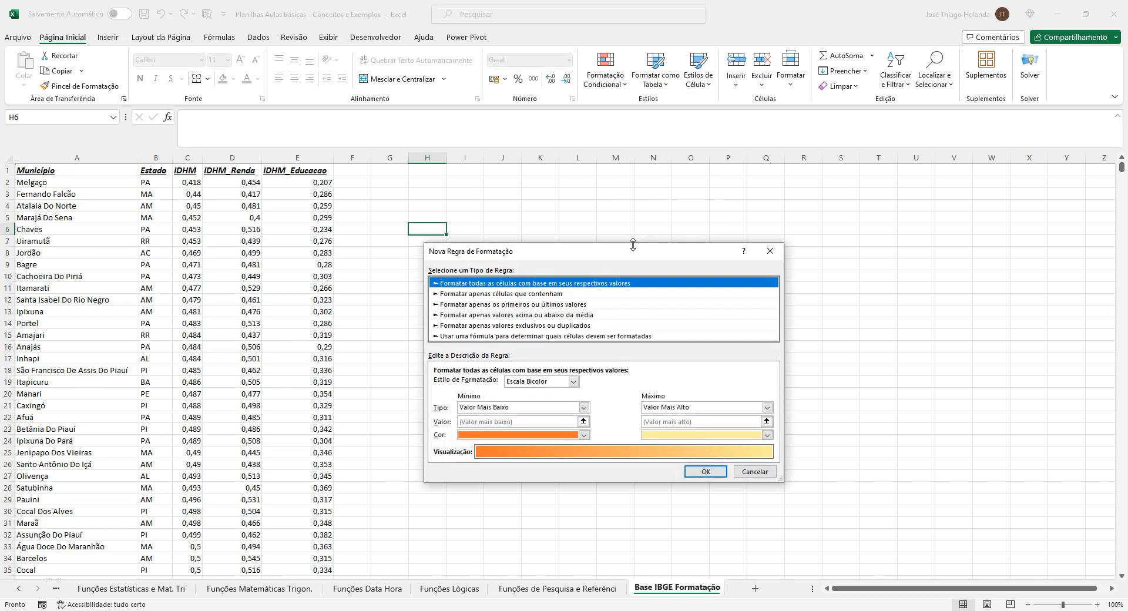
left_click(510, 293)
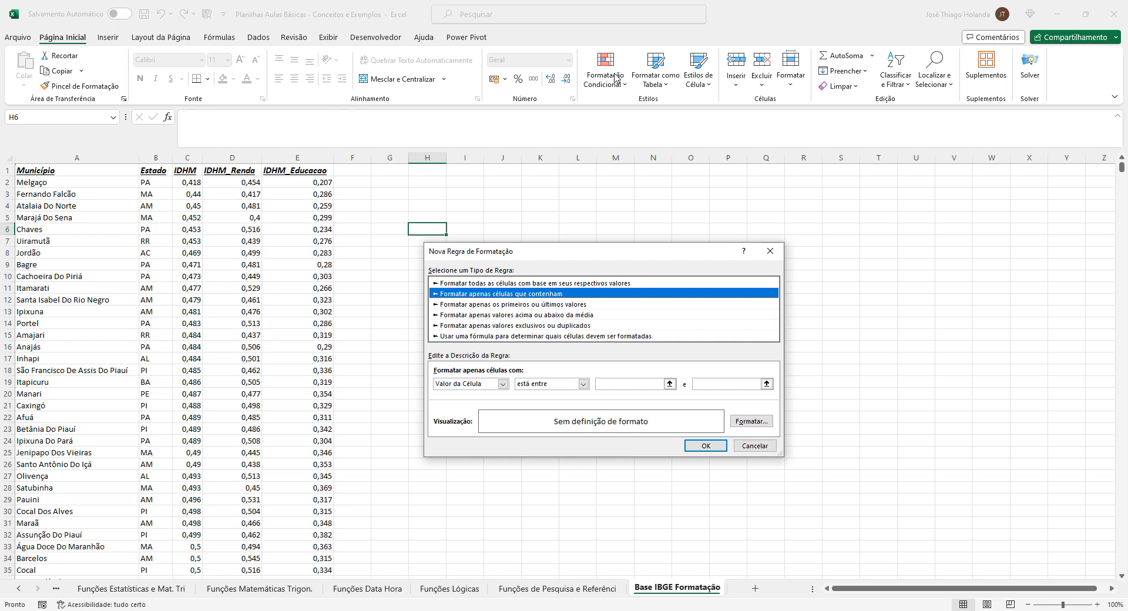
left_click(751, 446)
- With cell C2 selected, view the new rule and É Maior do que dialogs, dismissing both without creating a rule
left_click(191, 183)
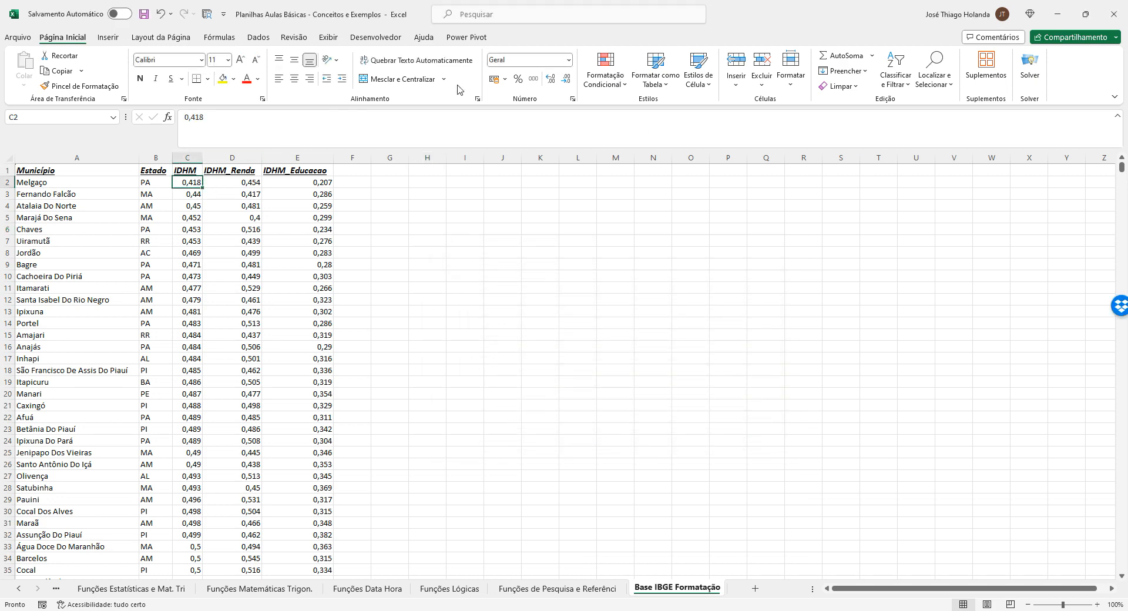
left_click(612, 89)
left_click(659, 234)
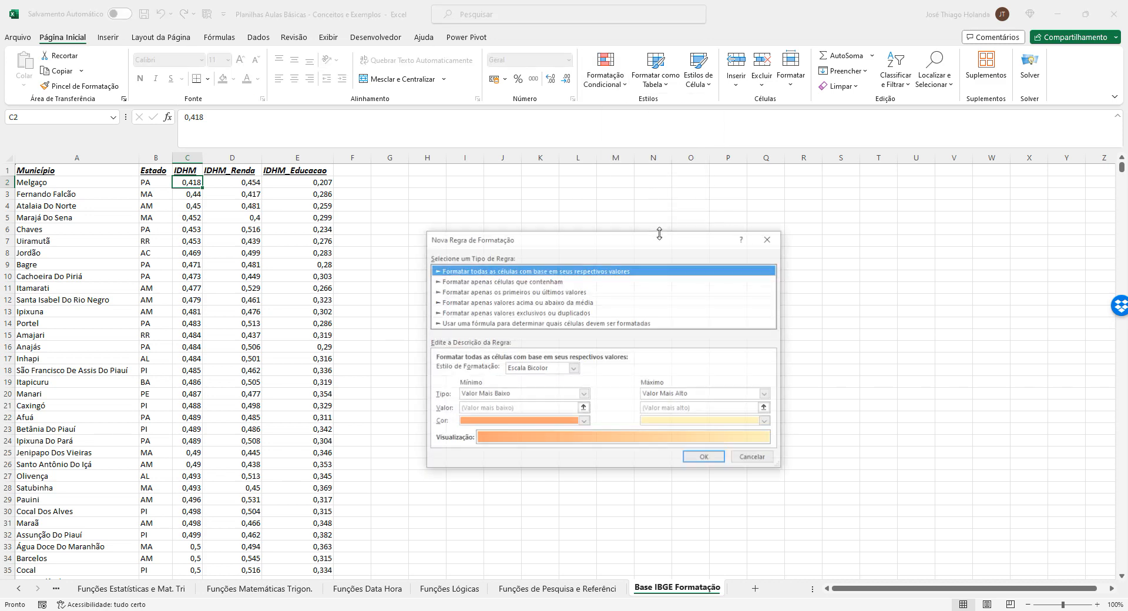
left_click(754, 459)
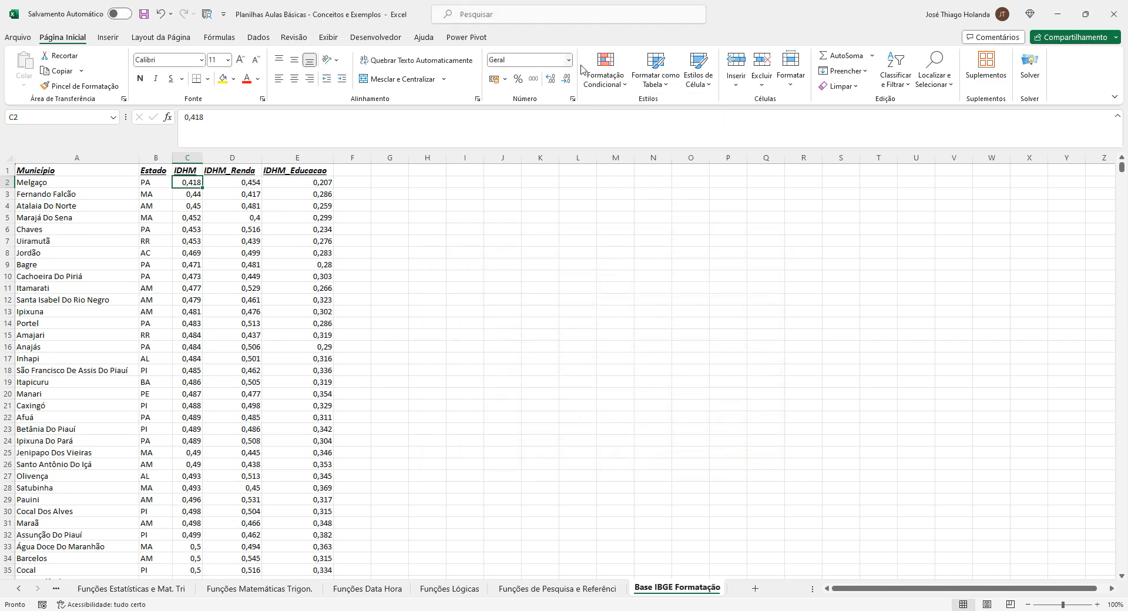
left_click(605, 69)
mouse_move(658, 108)
left_click(767, 112)
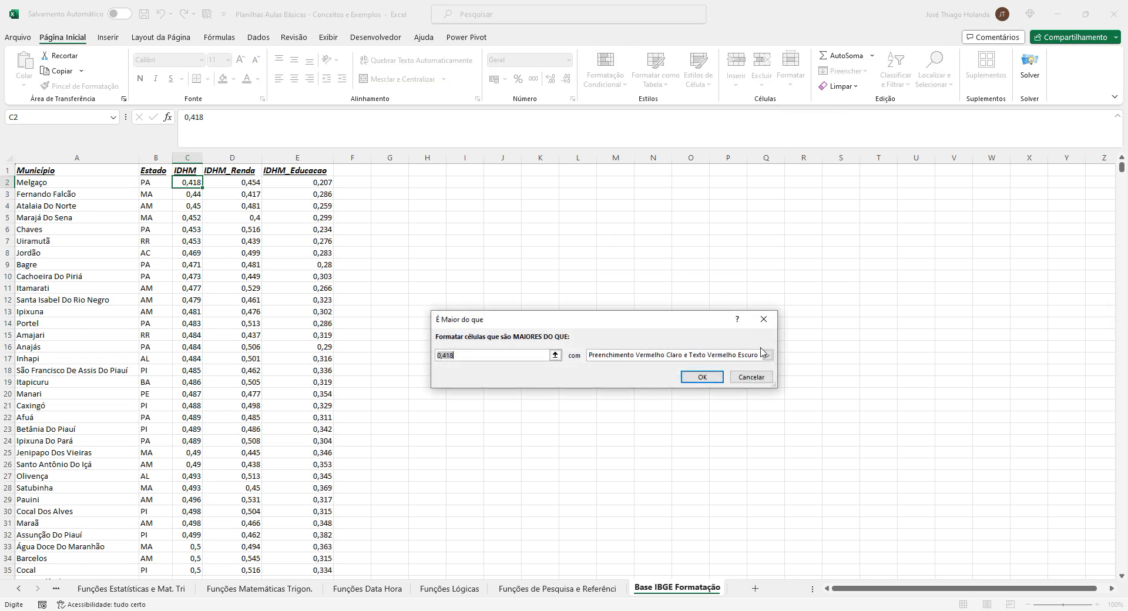
left_click(762, 379)
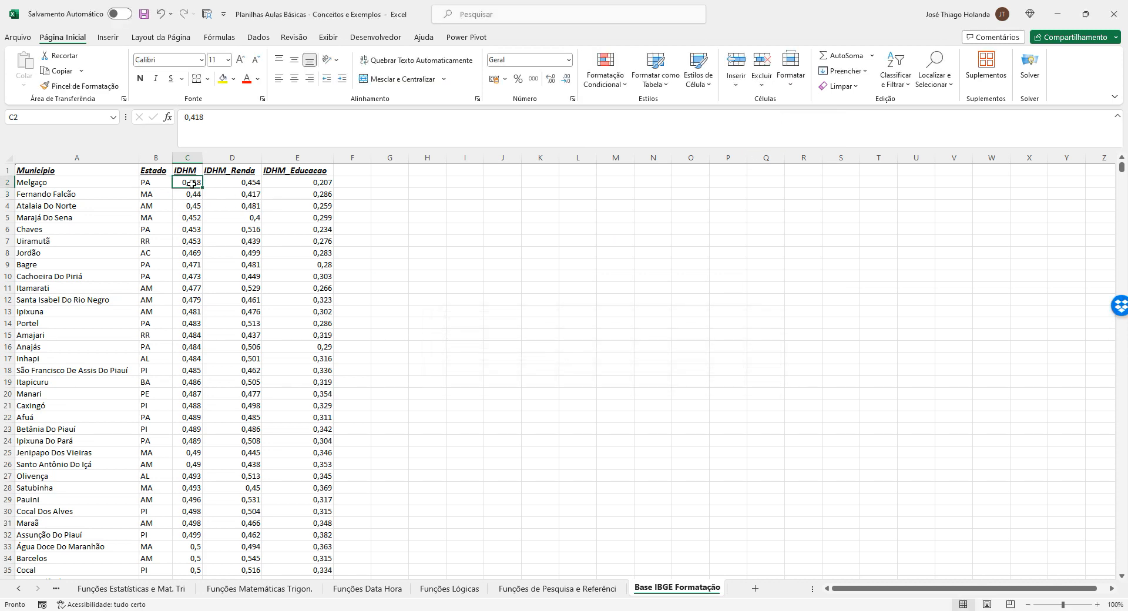
- Select the IDHM column from C2 down and start a new rule for cell values between 0 and 0,5
key("ctrl+shift+Down")
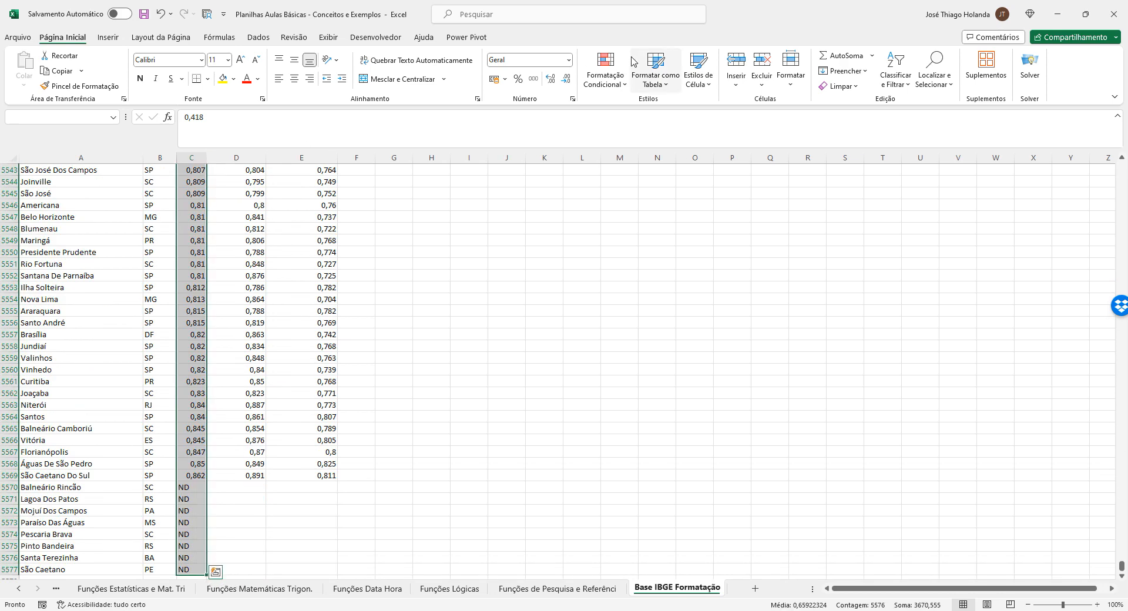
left_click(606, 70)
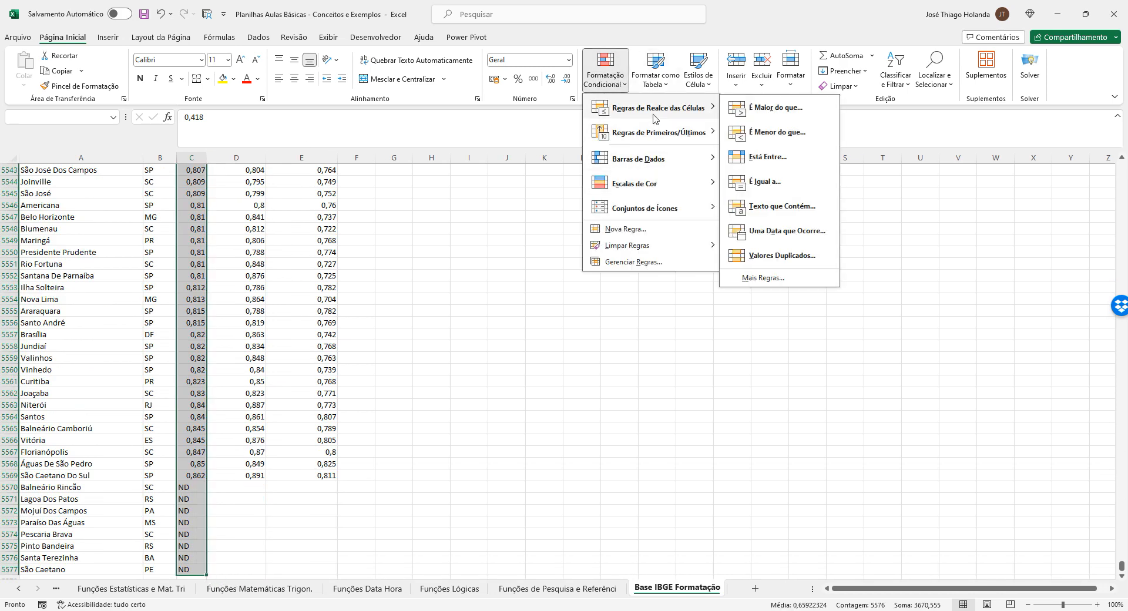
left_click(660, 233)
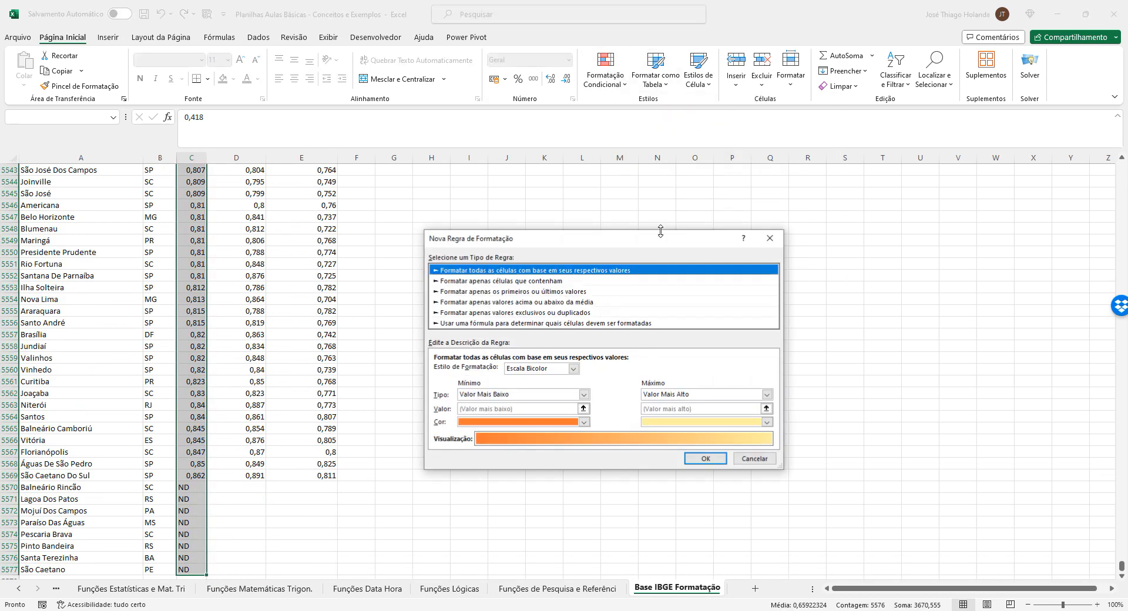
left_click(499, 281)
left_click(632, 371)
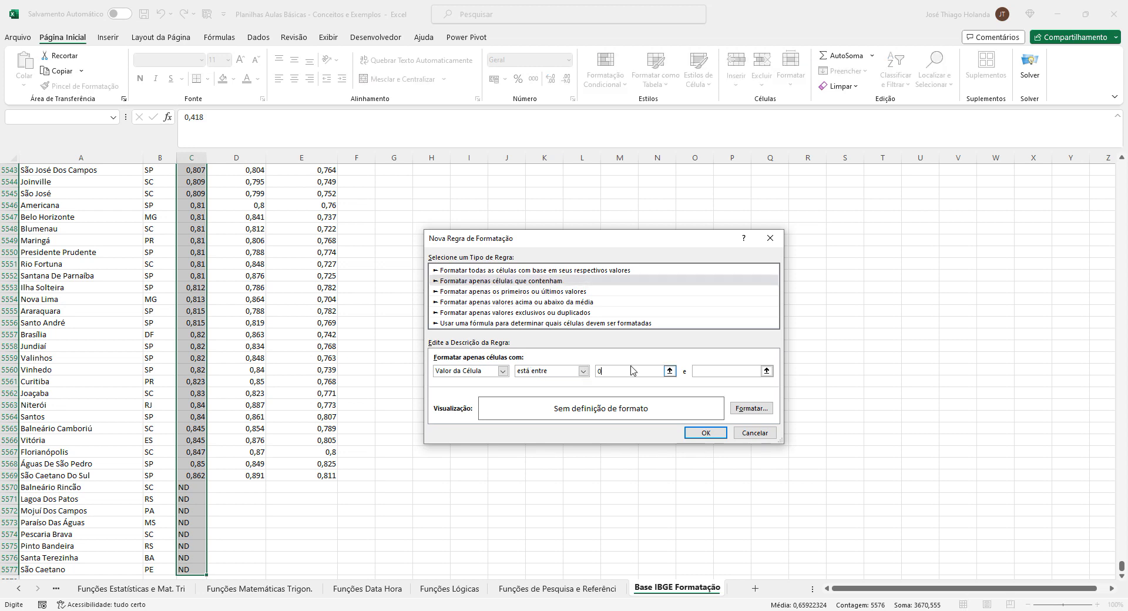
type("0")
left_click(716, 372)
- Format the IDHM rule with white font and red fill, and create it
left_click(751, 409)
left_click(686, 305)
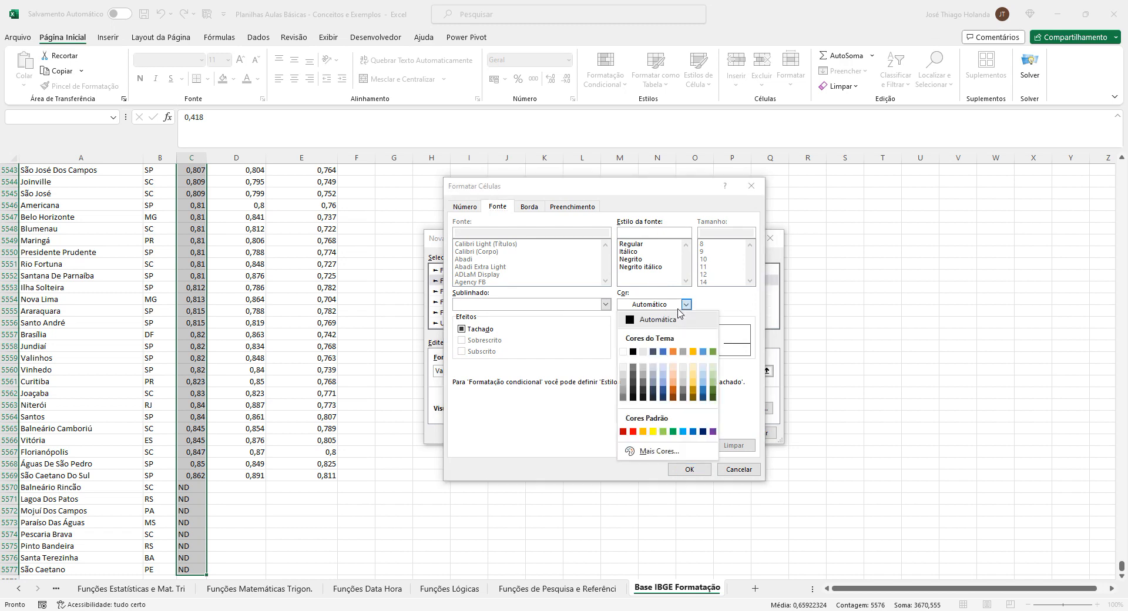
left_click(623, 351)
left_click(573, 207)
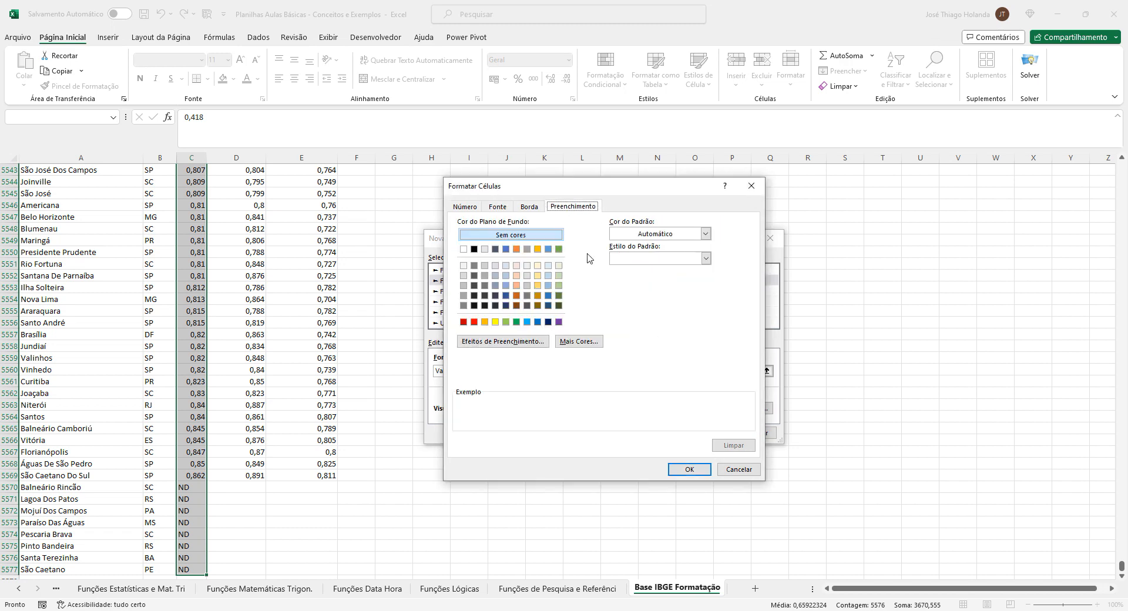
left_click(464, 322)
left_click(474, 322)
left_click(689, 469)
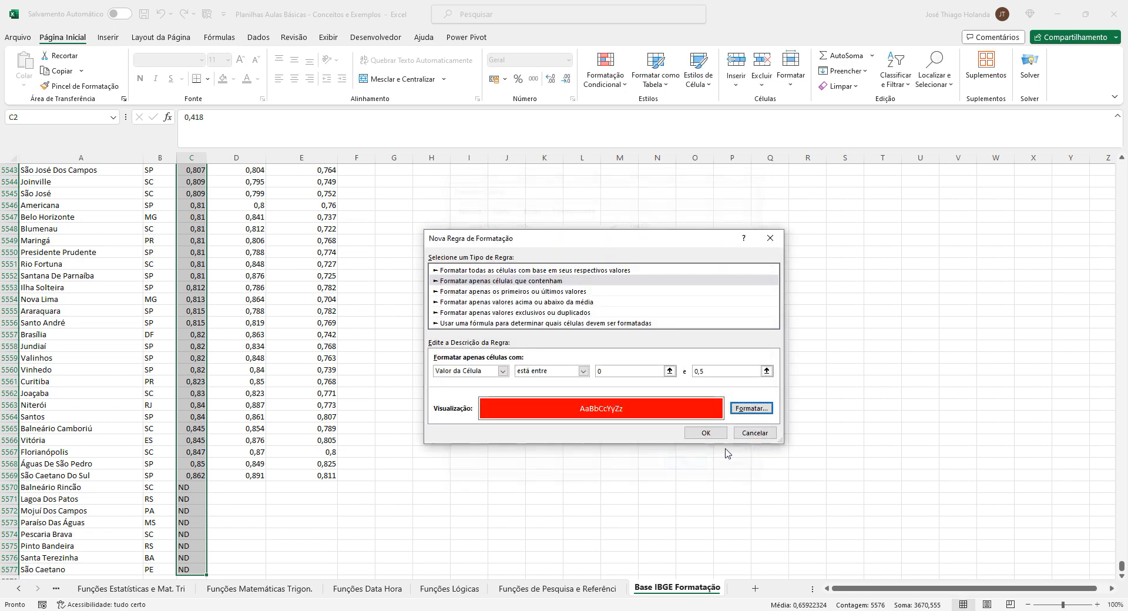
left_click(706, 433)
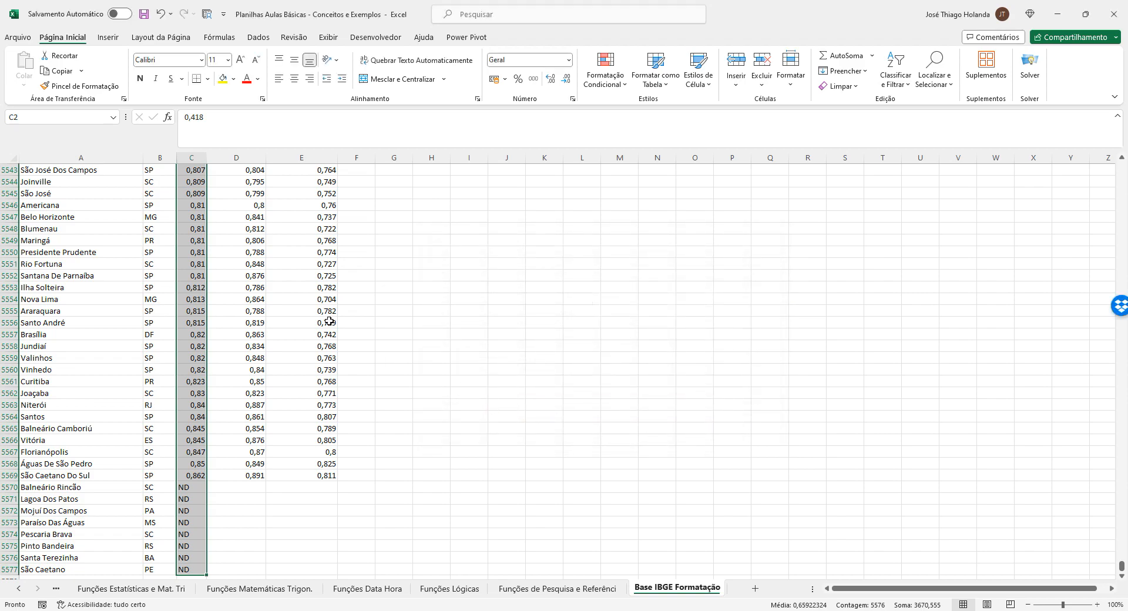
scroll(330, 321, "up", 6)
left_click_drag(1119, 565, 1120, 167)
scroll(336, 357, "down", 5)
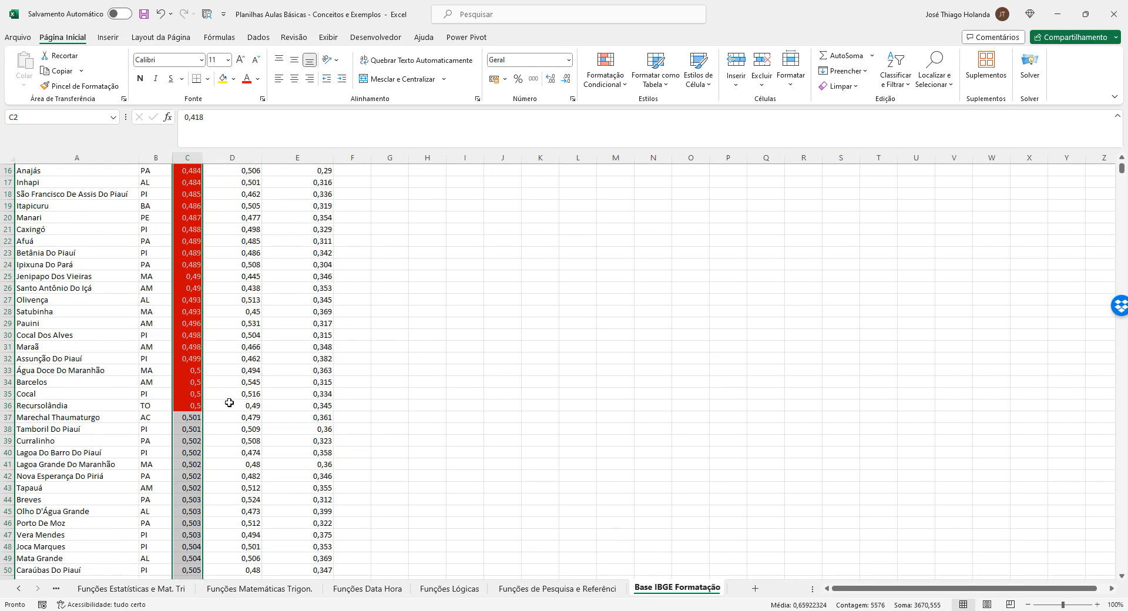
left_click(605, 66)
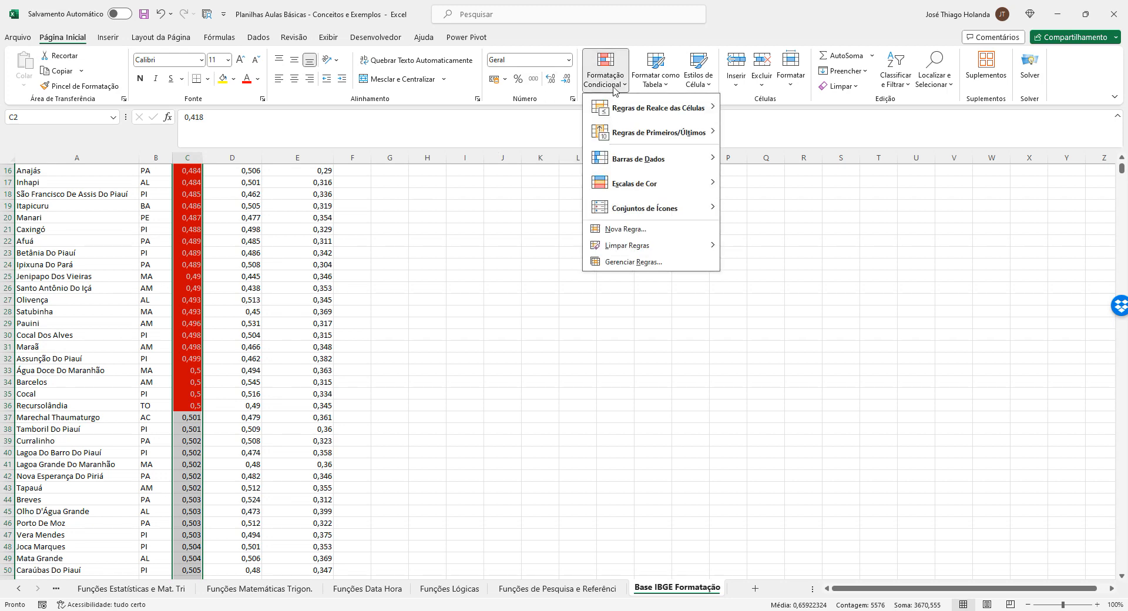
left_click(664, 231)
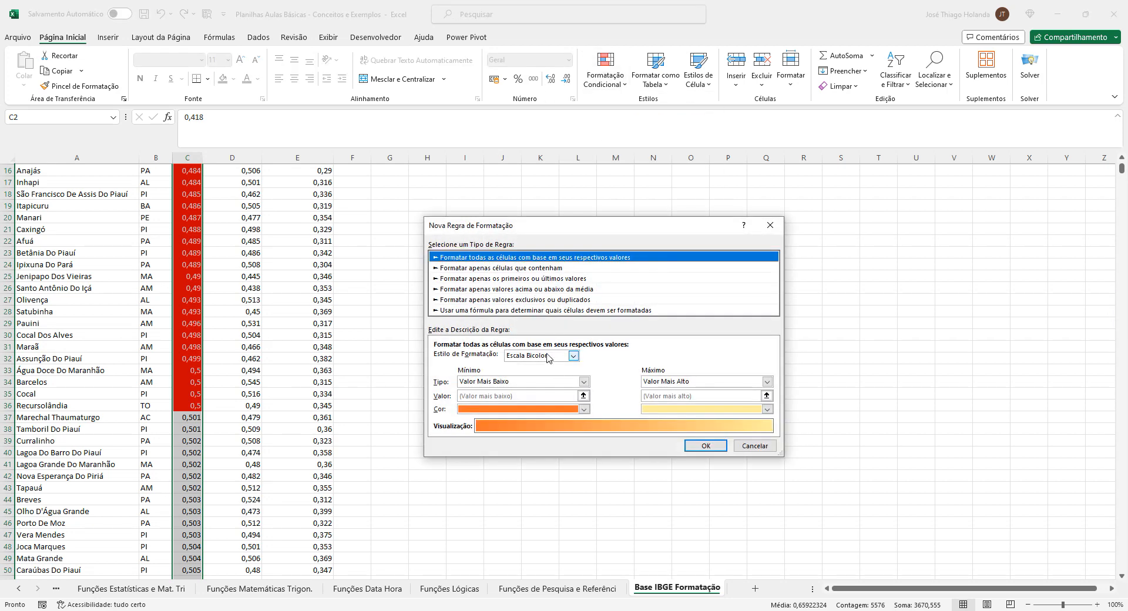
left_click(496, 278)
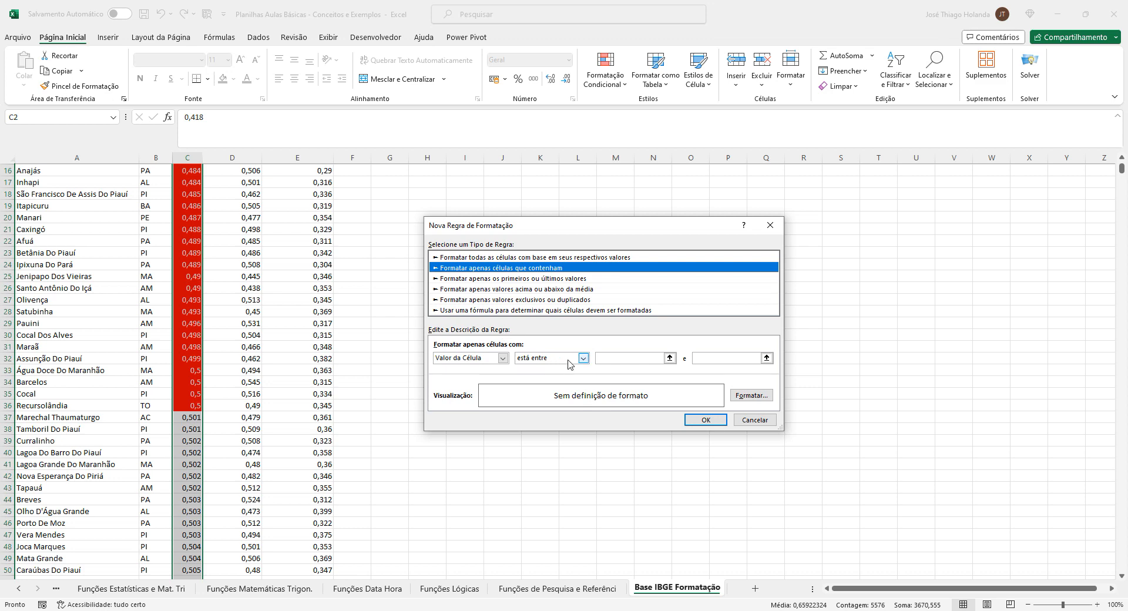
left_click(634, 361)
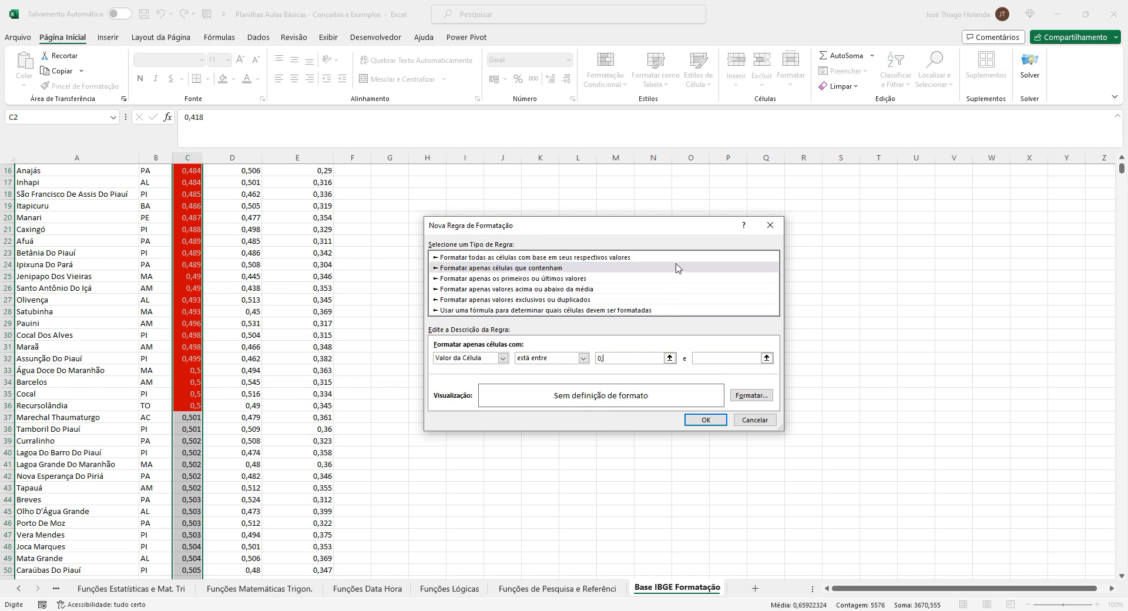
left_click(726, 362)
left_click(751, 395)
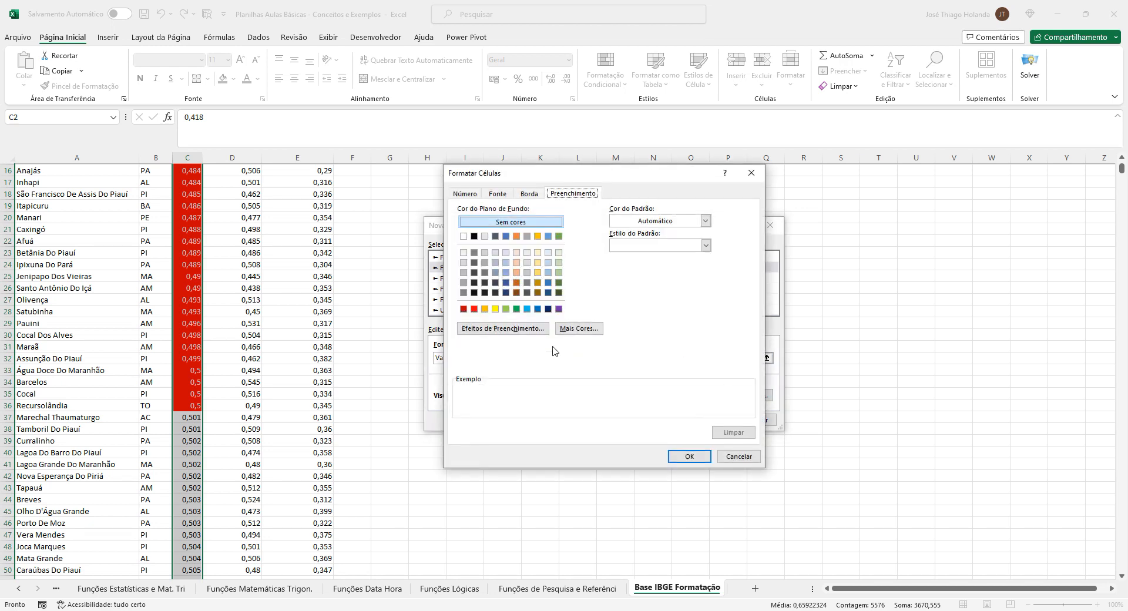
left_click(506, 310)
left_click(690, 457)
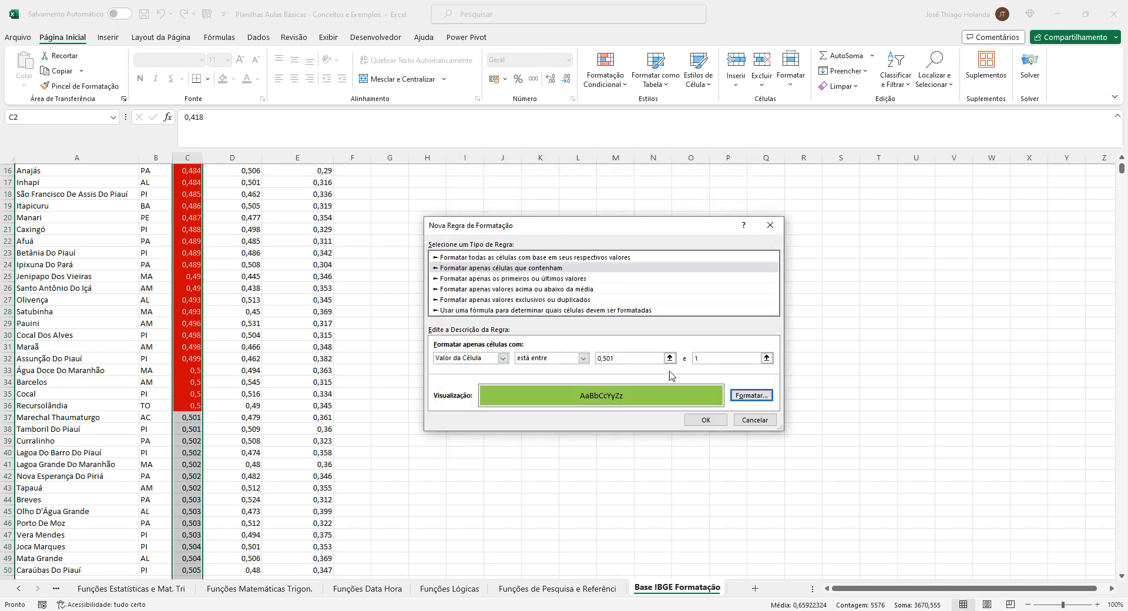
left_click(751, 396)
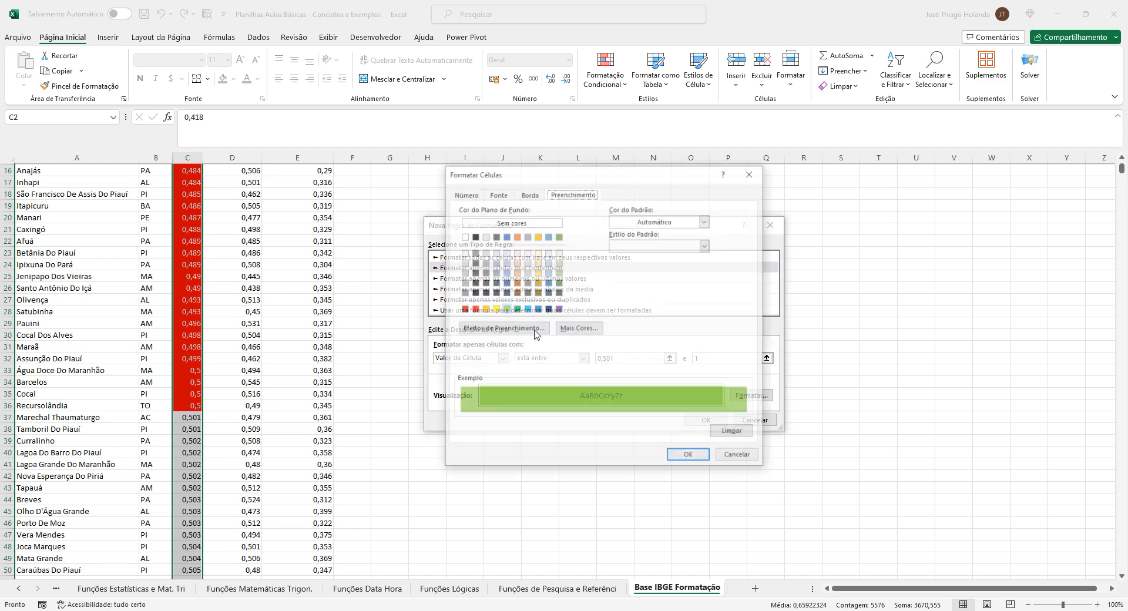
left_click(497, 193)
left_click(686, 291)
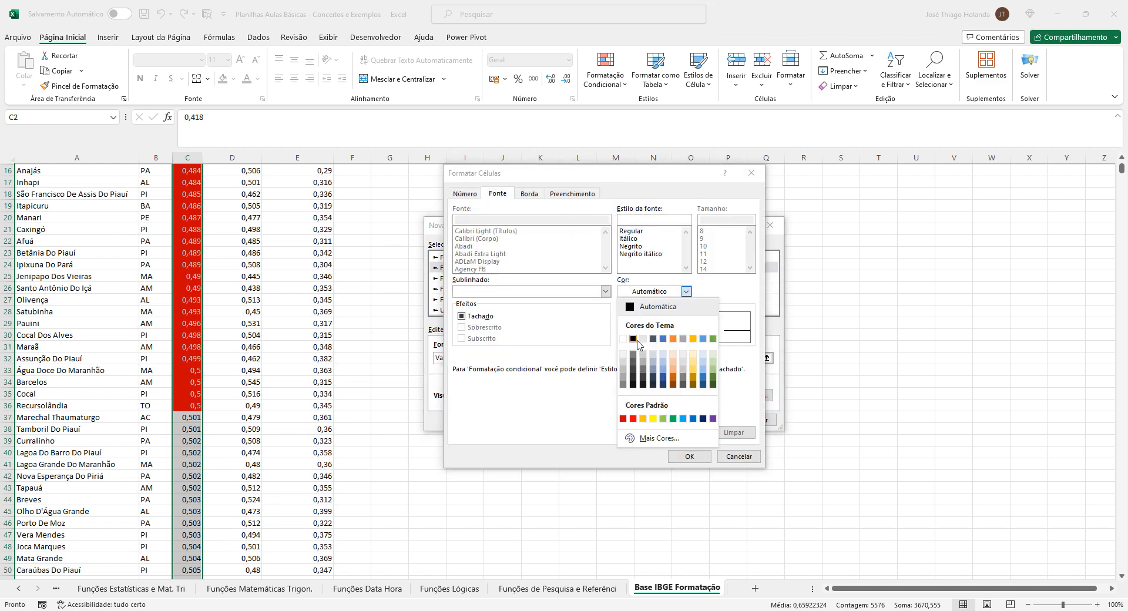
left_click(628, 345)
left_click(690, 457)
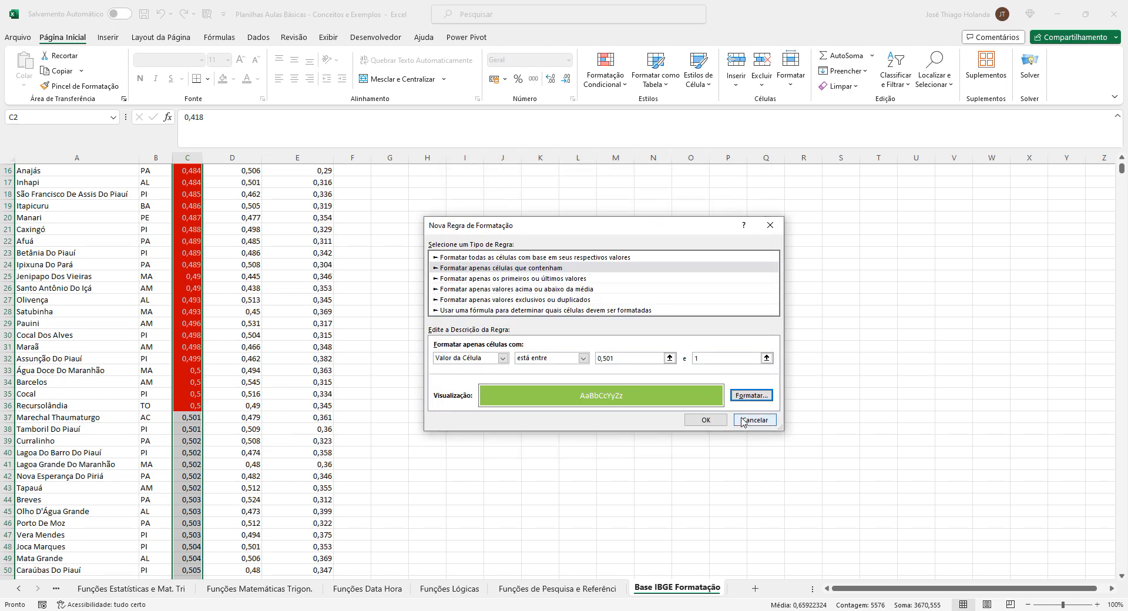
left_click(741, 420)
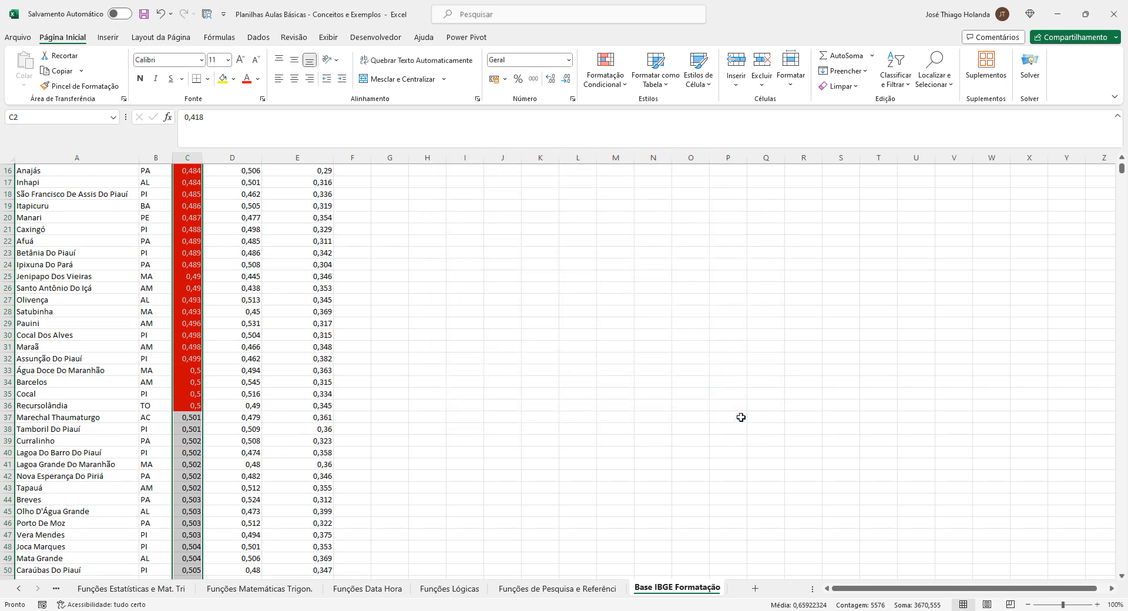
- Start a new conditional formatting rule on the selected IDHM column for cell values between 0,501 and 1
left_click(609, 82)
left_click(662, 233)
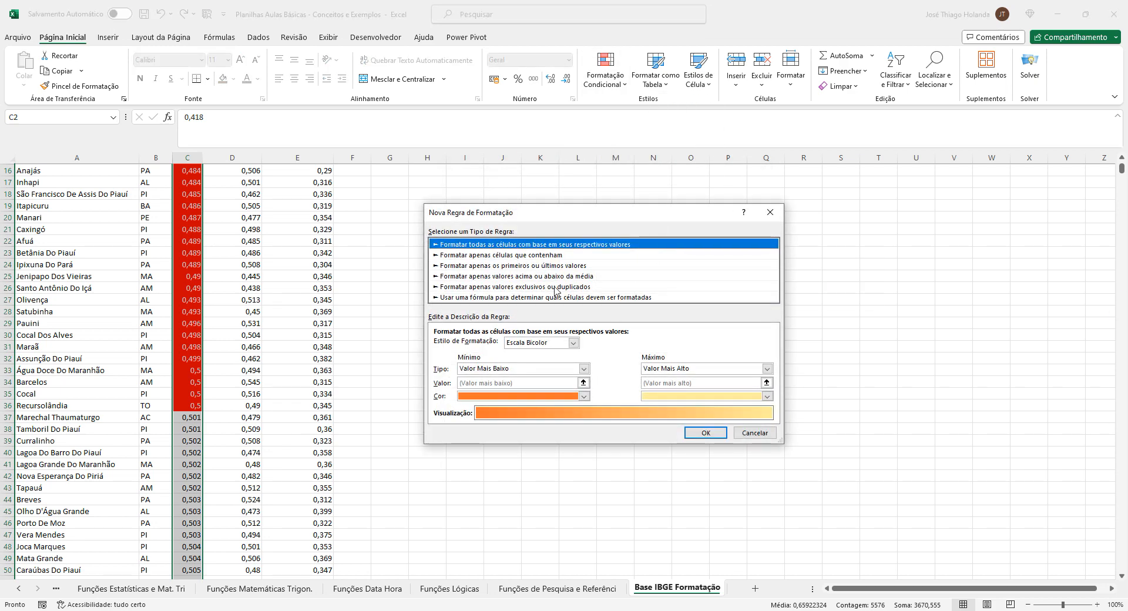
left_click(525, 256)
left_click(653, 345)
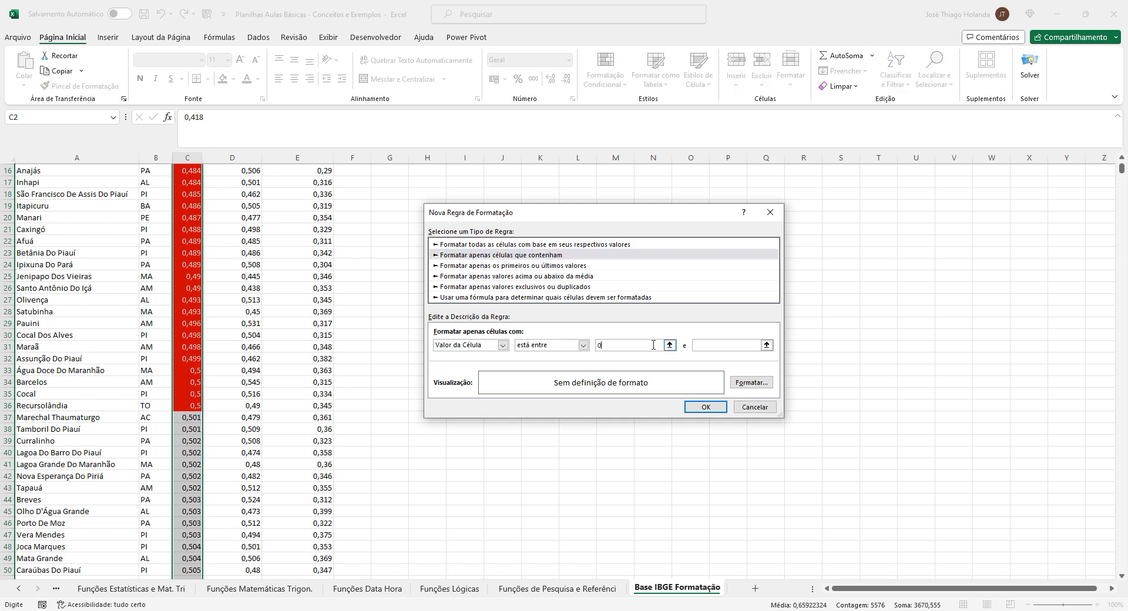
left_click(723, 345)
type("1")
- Format the 0,501 to 1 rule with white font and dark green fill, and create it
left_click(744, 393)
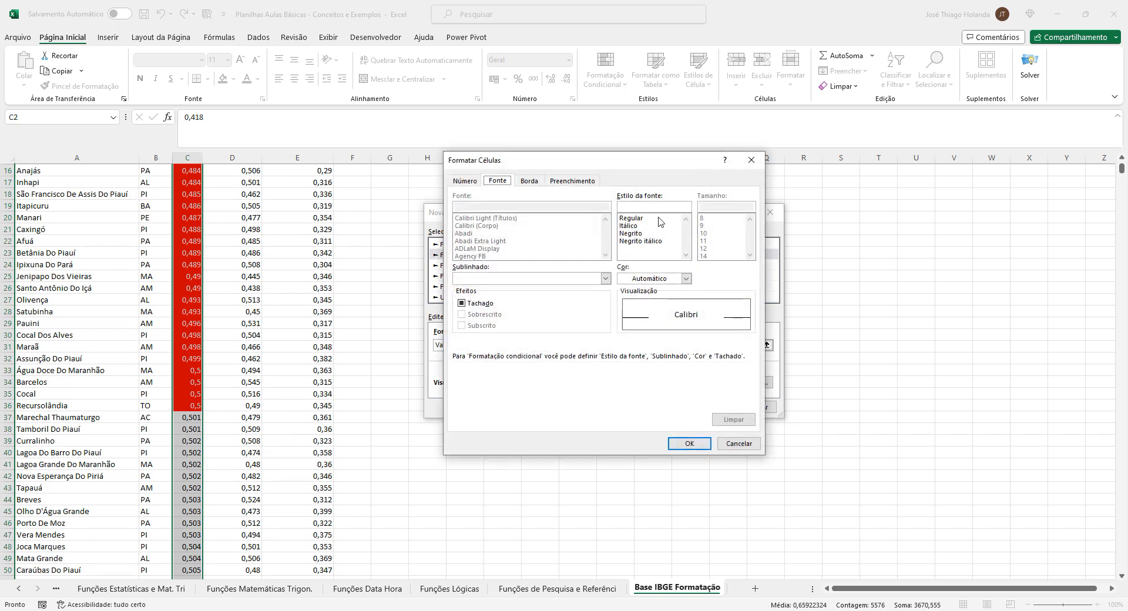
left_click(663, 278)
left_click(662, 282)
left_click(686, 278)
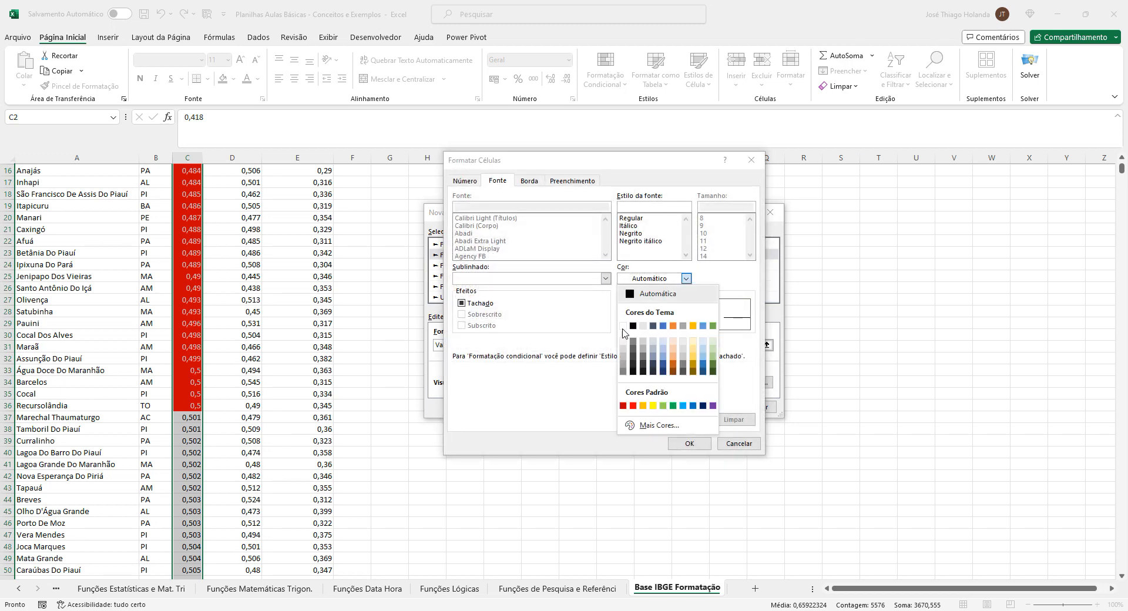
left_click(624, 325)
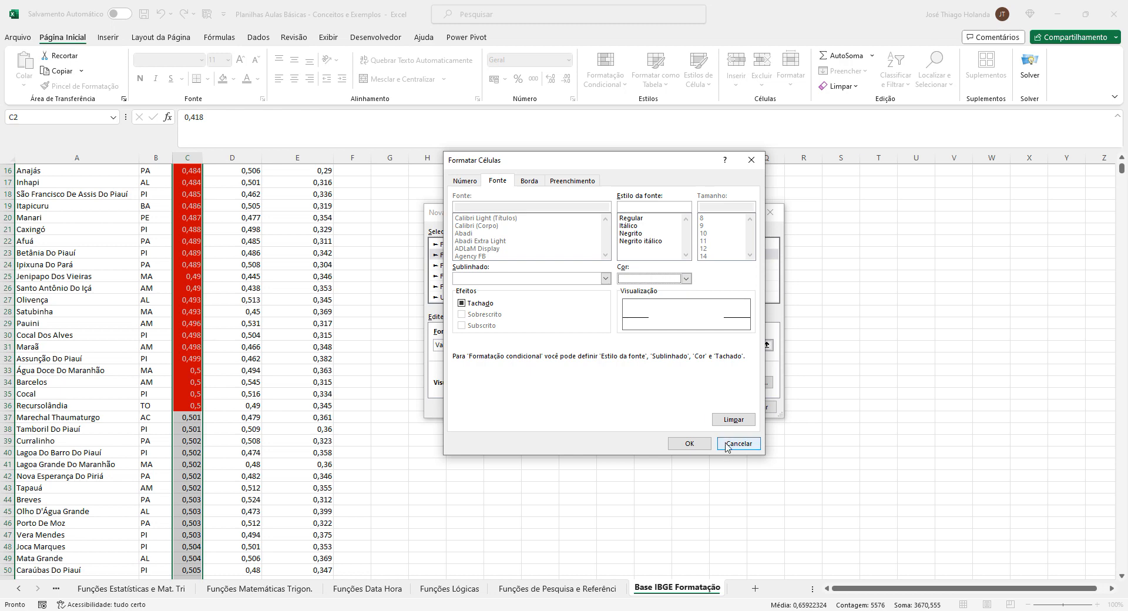
left_click(562, 181)
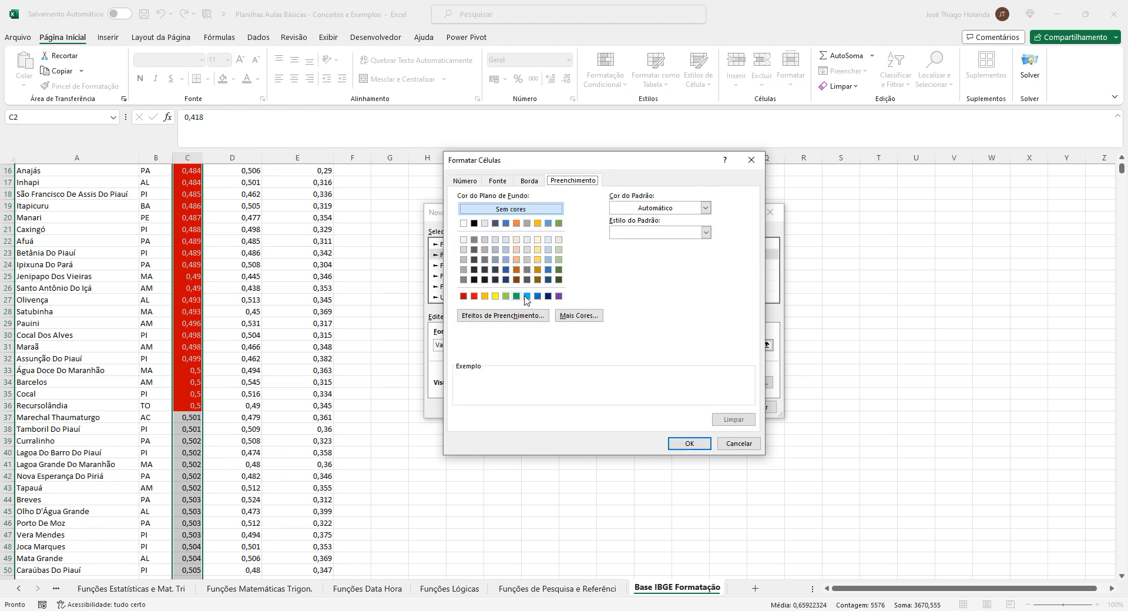
left_click(517, 296)
left_click(686, 443)
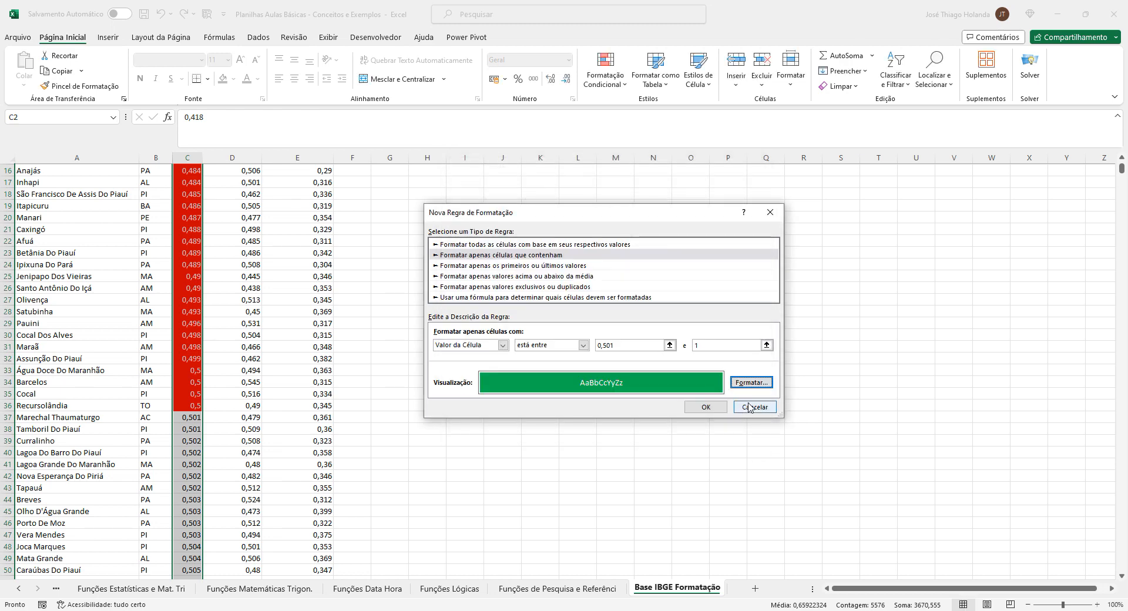
left_click(707, 406)
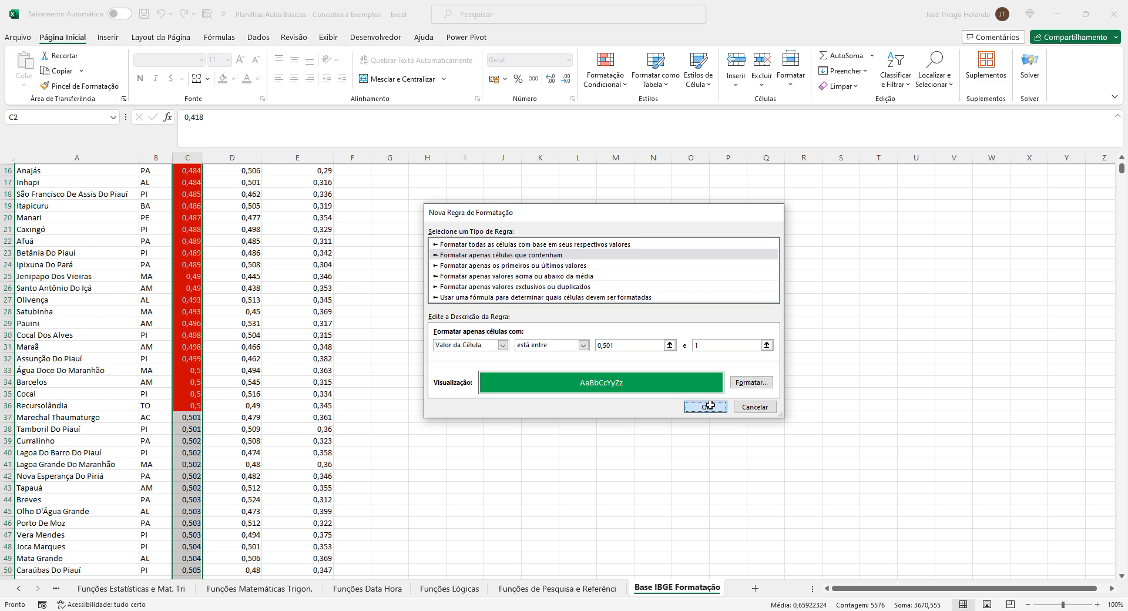
- Select the whole table from the Município header and sort it by Município in ascending order
left_click(280, 336)
scroll(280, 340, "up", 5)
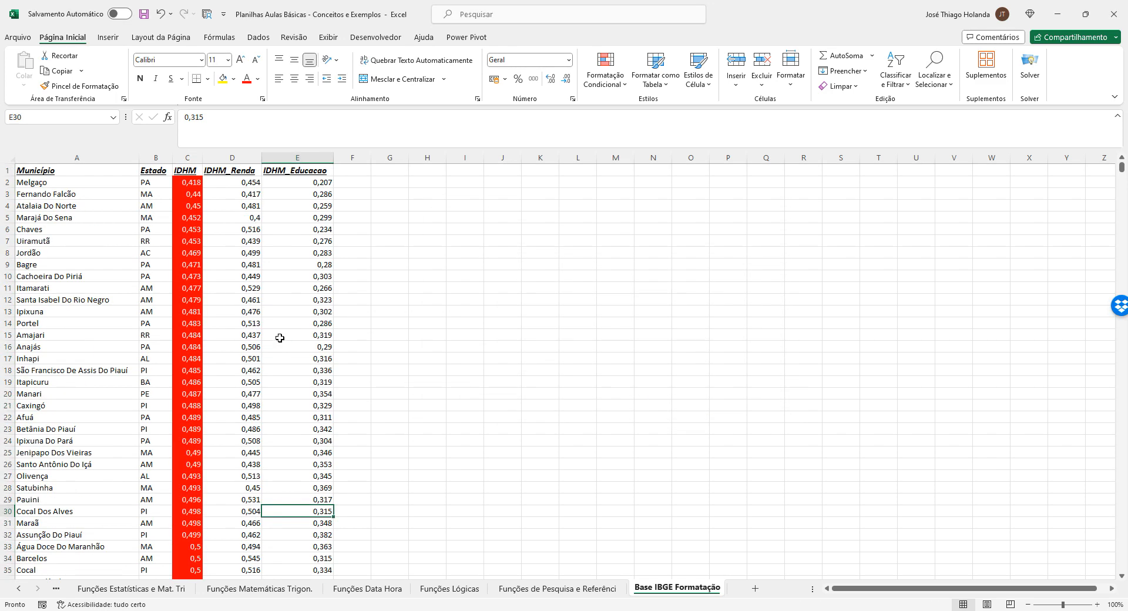
scroll(217, 277, "down", 6)
scroll(219, 304, "up", 6)
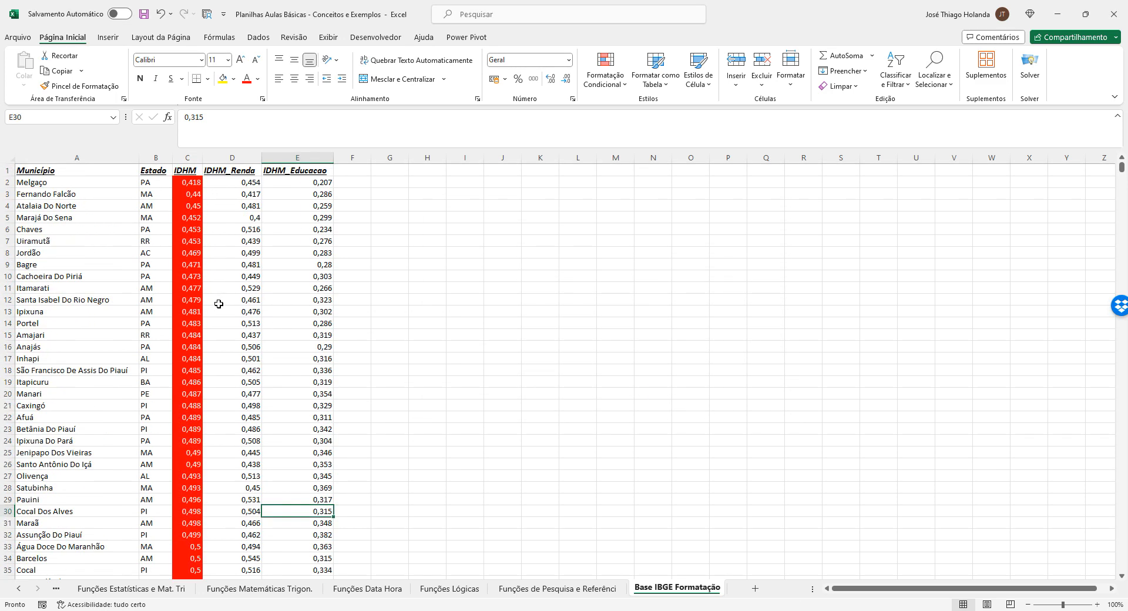
left_click(30, 169)
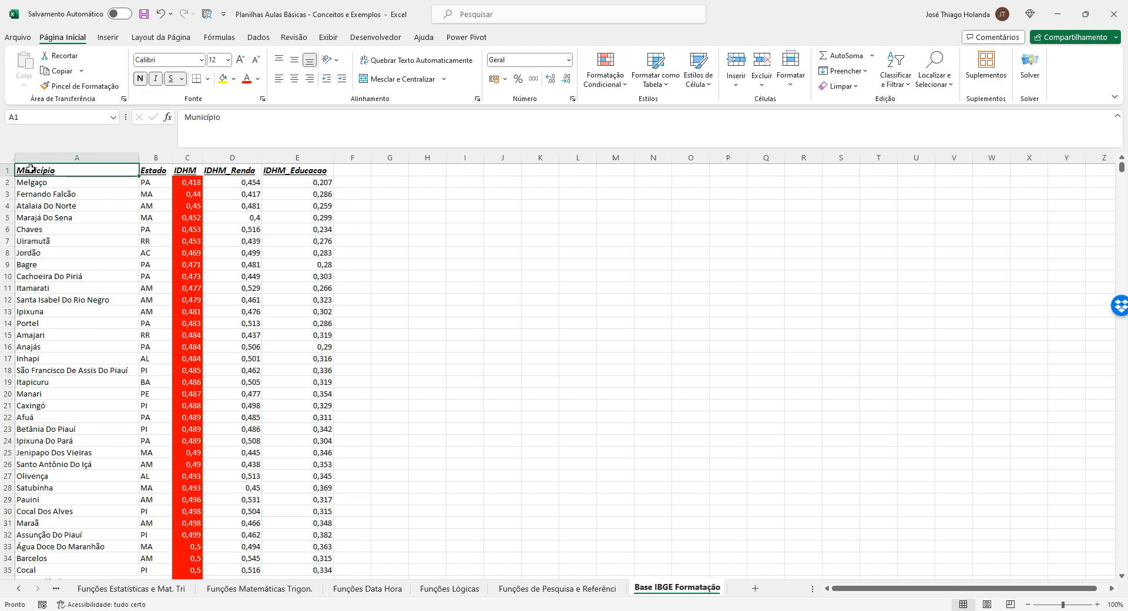
key("ctrl+shift+Right")
key("ctrl+shift+Down")
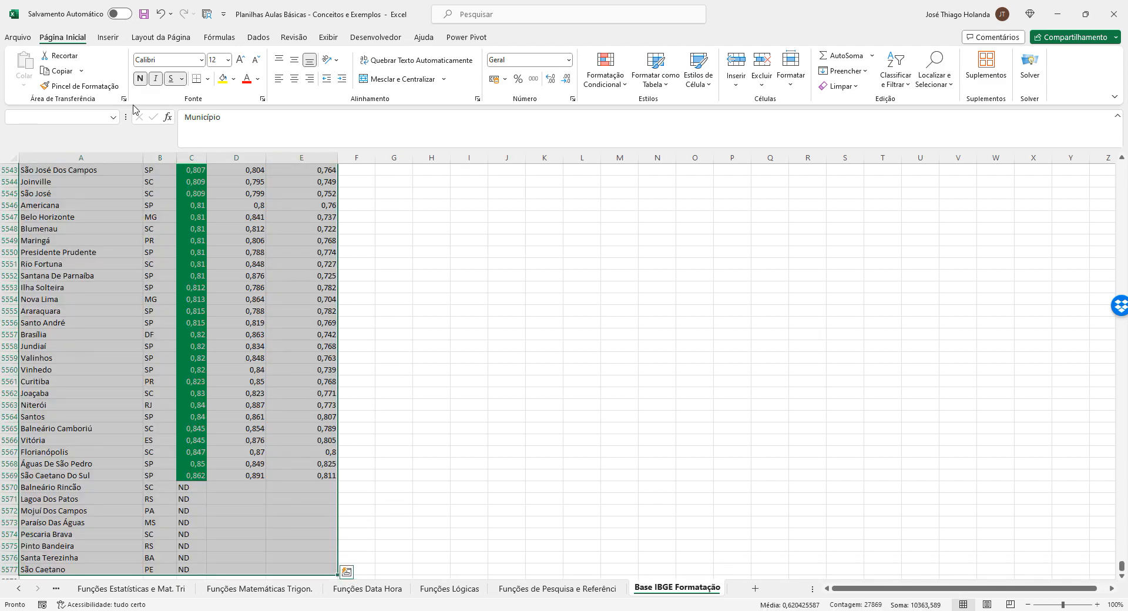
left_click(259, 37)
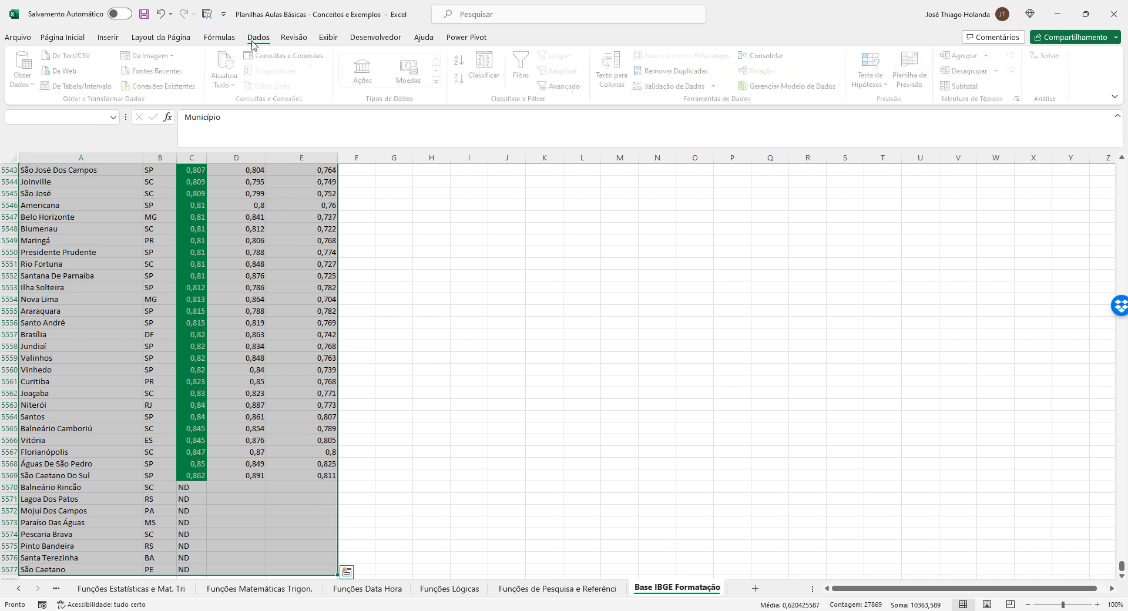
left_click(461, 61)
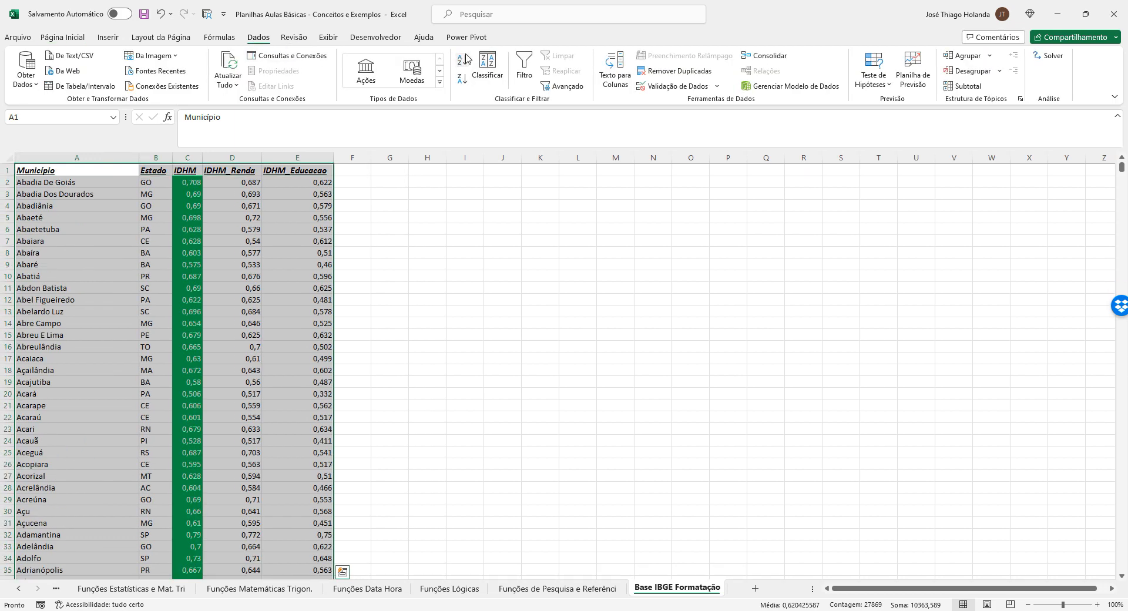
left_click(65, 219)
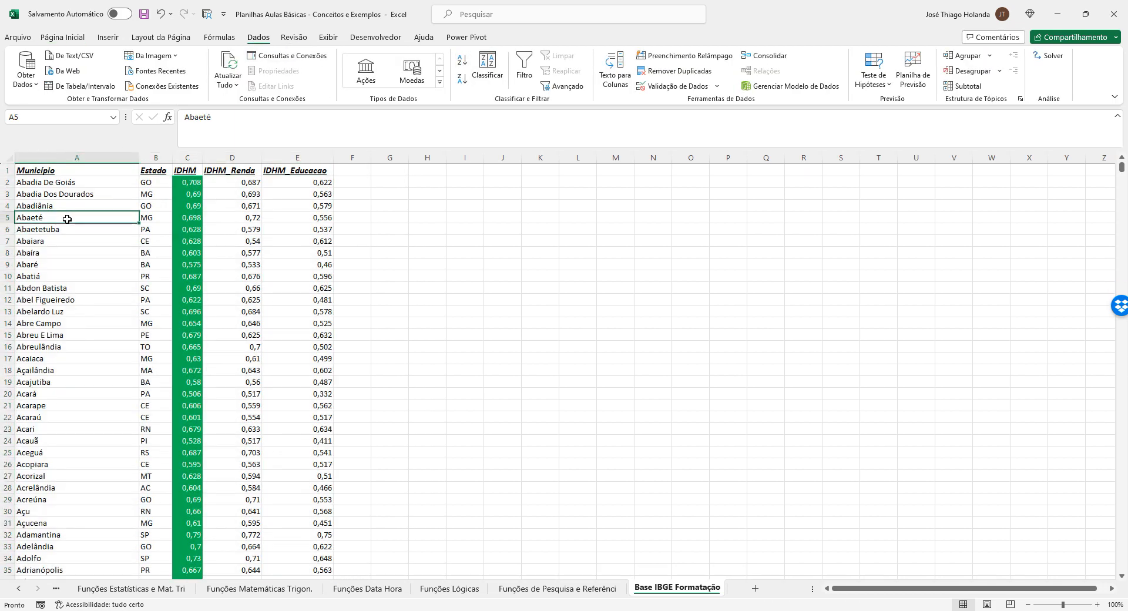
- Apply green gradient data bars to the IDHM_Renda values from D2 down to D473, and deselect the range
scroll(138, 384, "down", 8)
scroll(137, 384, "down", 20)
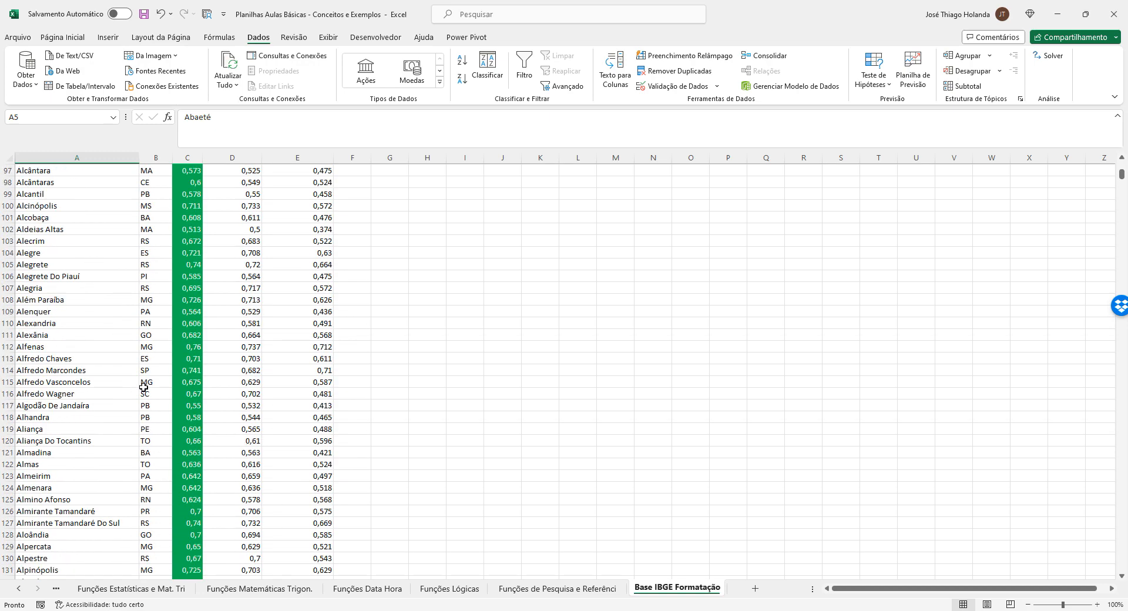
scroll(154, 401, "down", 20)
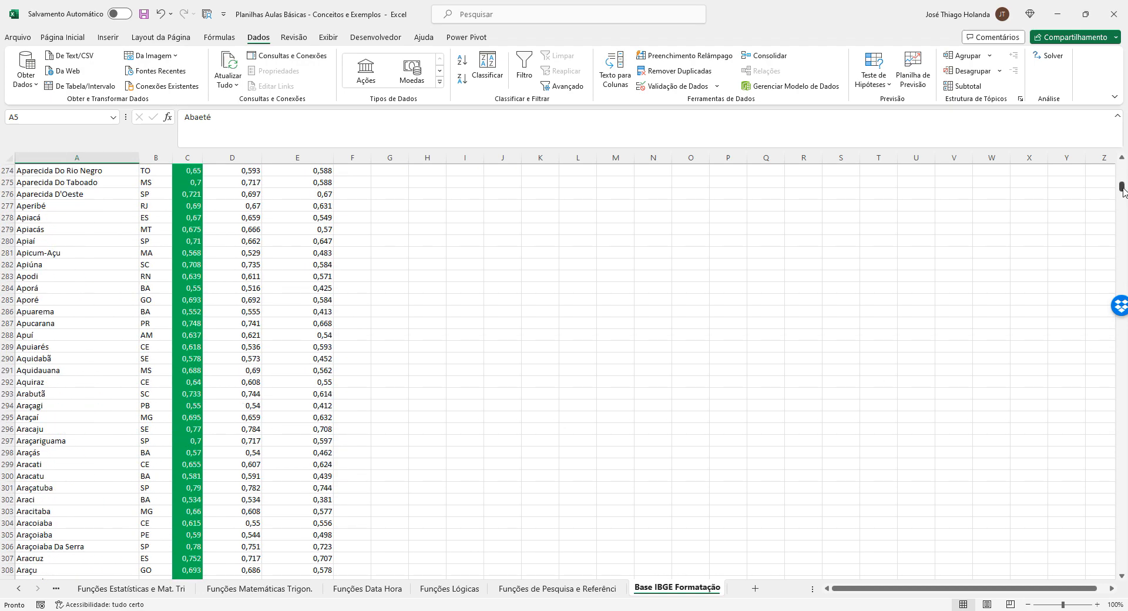
left_click_drag(1123, 191, 1125, 167)
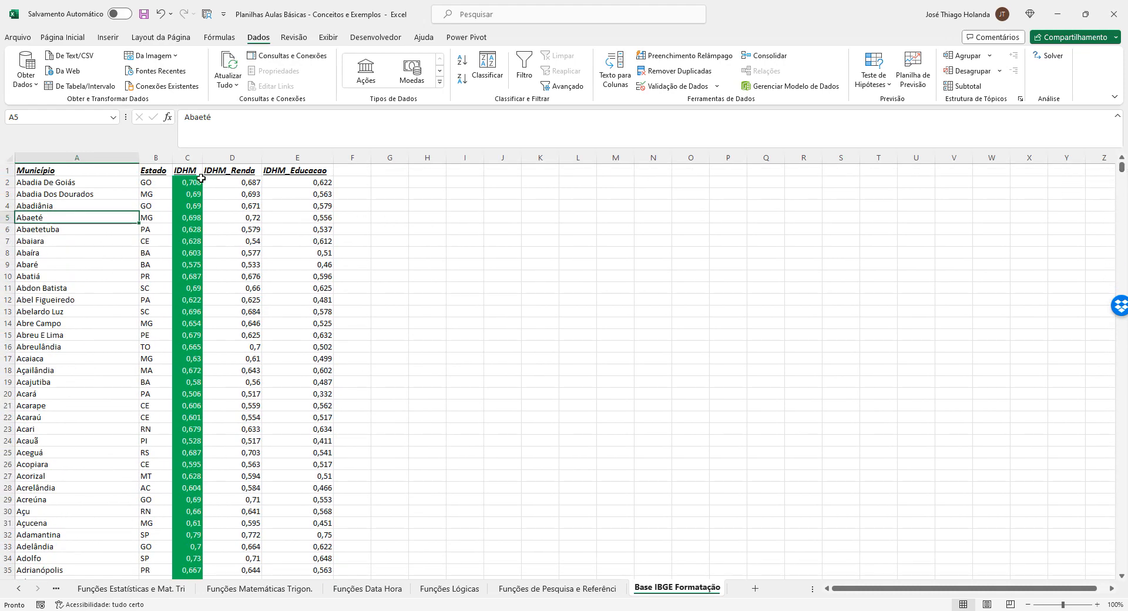
left_click(199, 181)
key("Right")
key("ctrl+shift+Down")
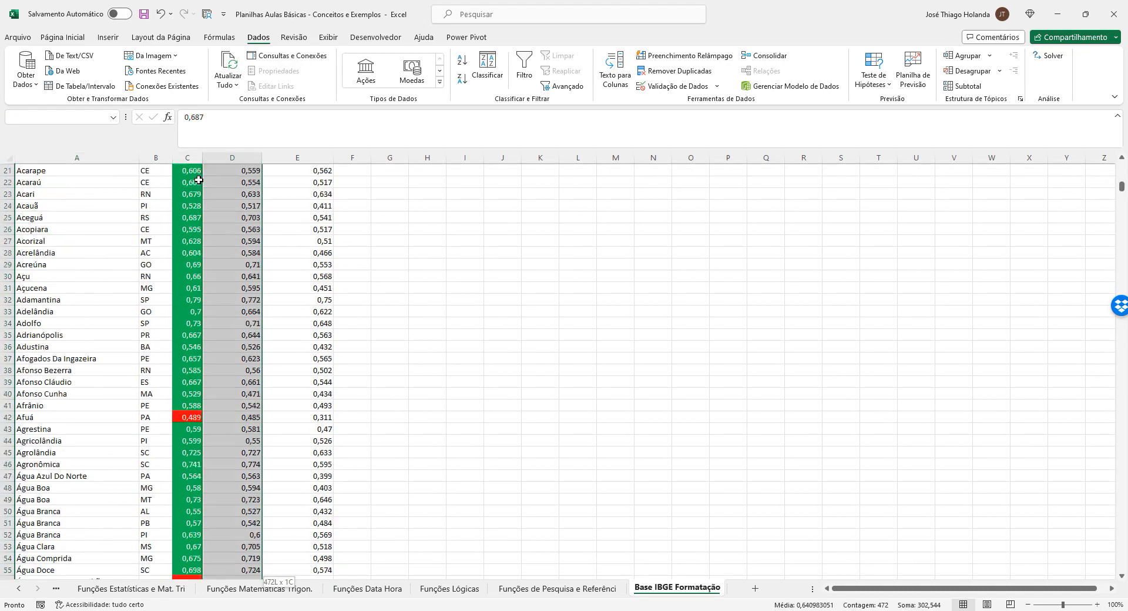
left_click(62, 38)
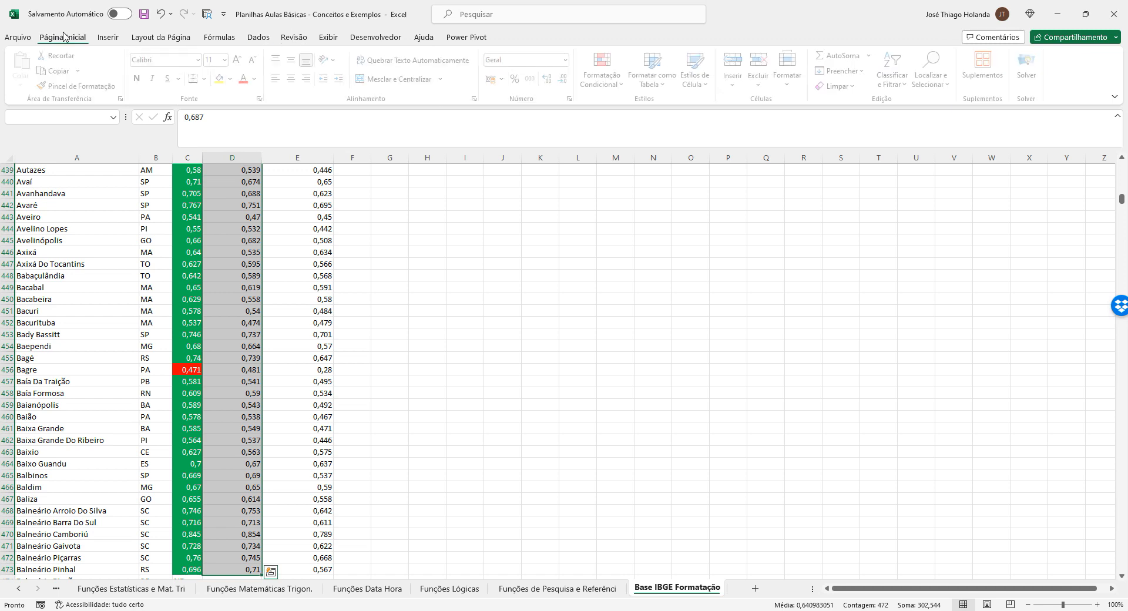
left_click(605, 70)
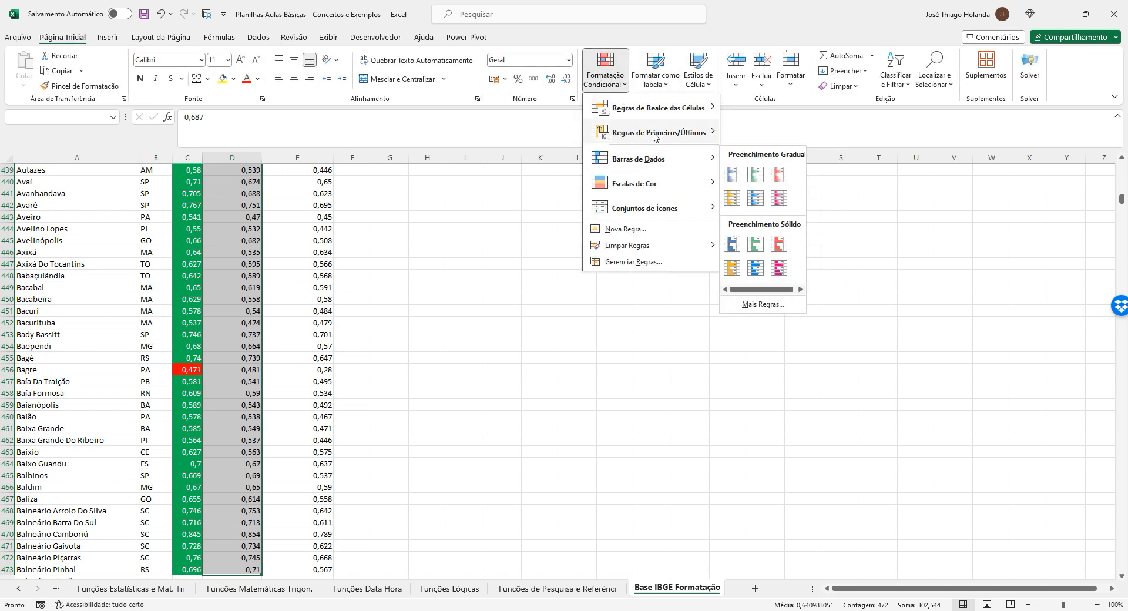
mouse_move(655, 137)
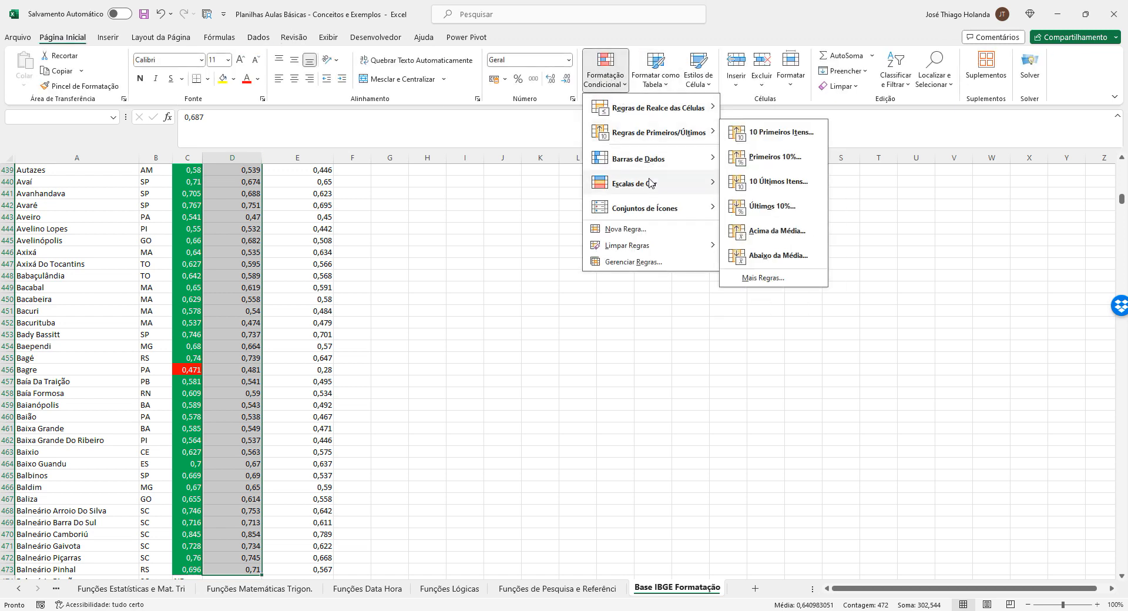
mouse_move(656, 161)
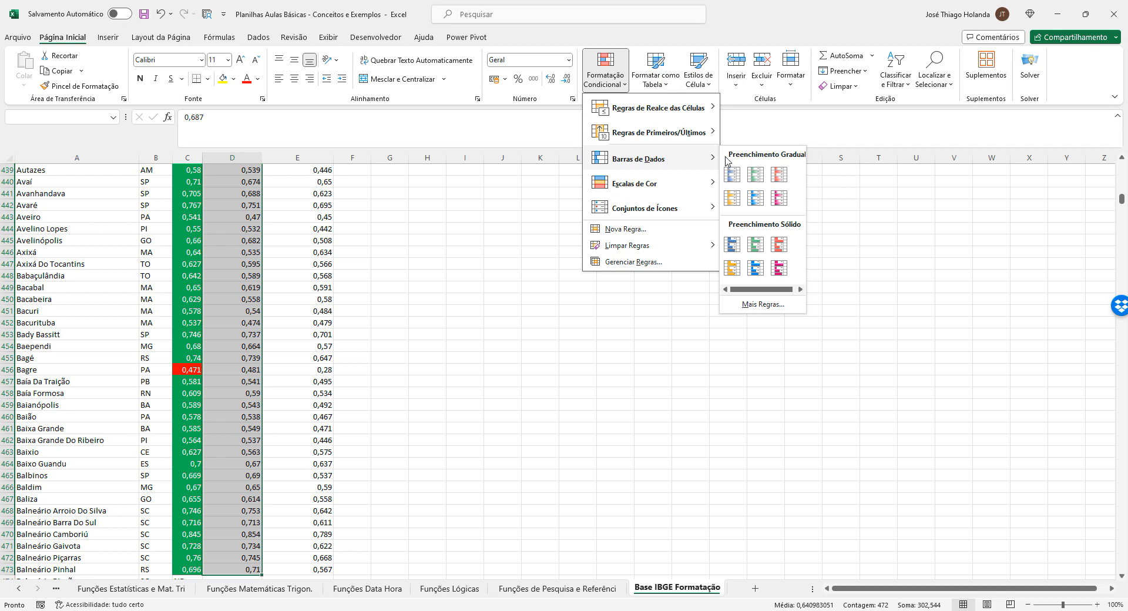
left_click(757, 176)
left_click(691, 264)
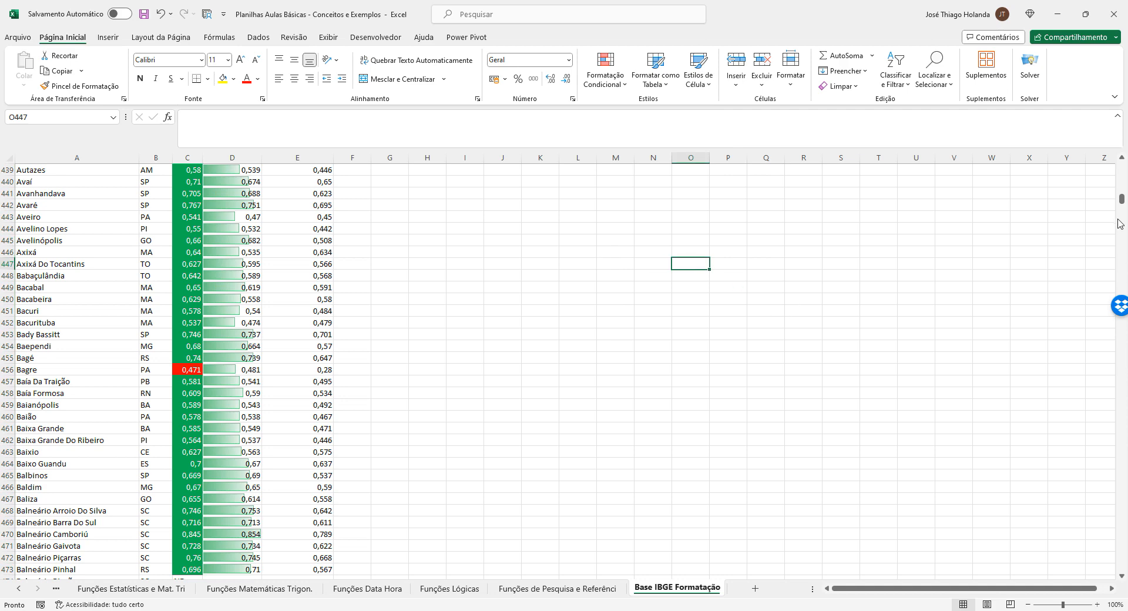
- Set the font colour of cell D2, the first IDHM_Renda value, to white
left_click_drag(1121, 200, 1122, 167)
left_click(314, 219)
left_click(253, 184)
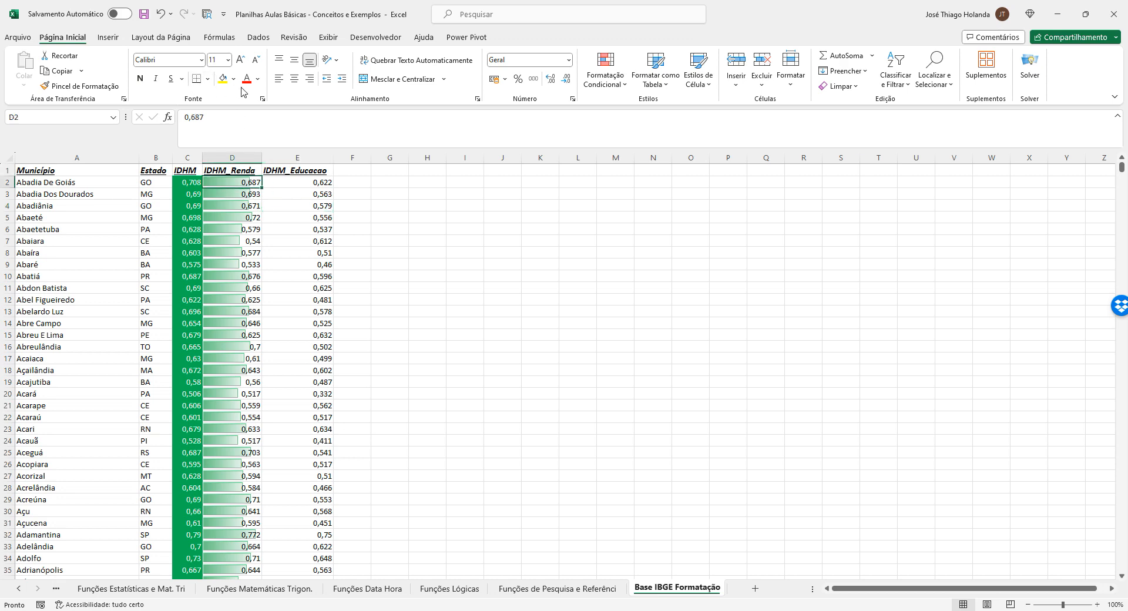
left_click(259, 79)
left_click(252, 125)
left_click(455, 239)
left_click(257, 182)
left_click(257, 79)
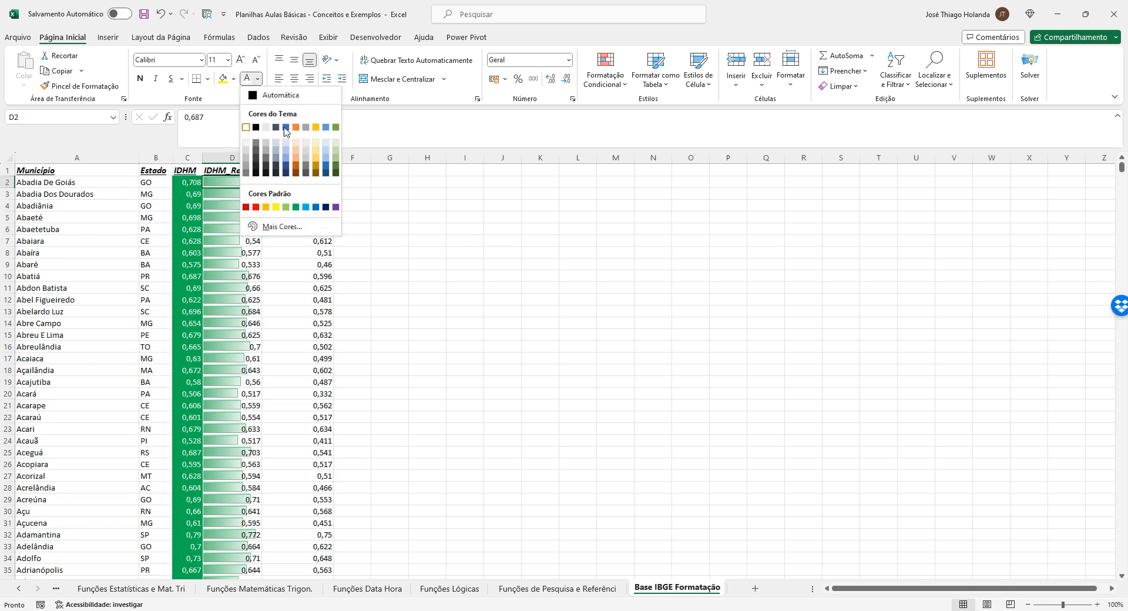
left_click(301, 228)
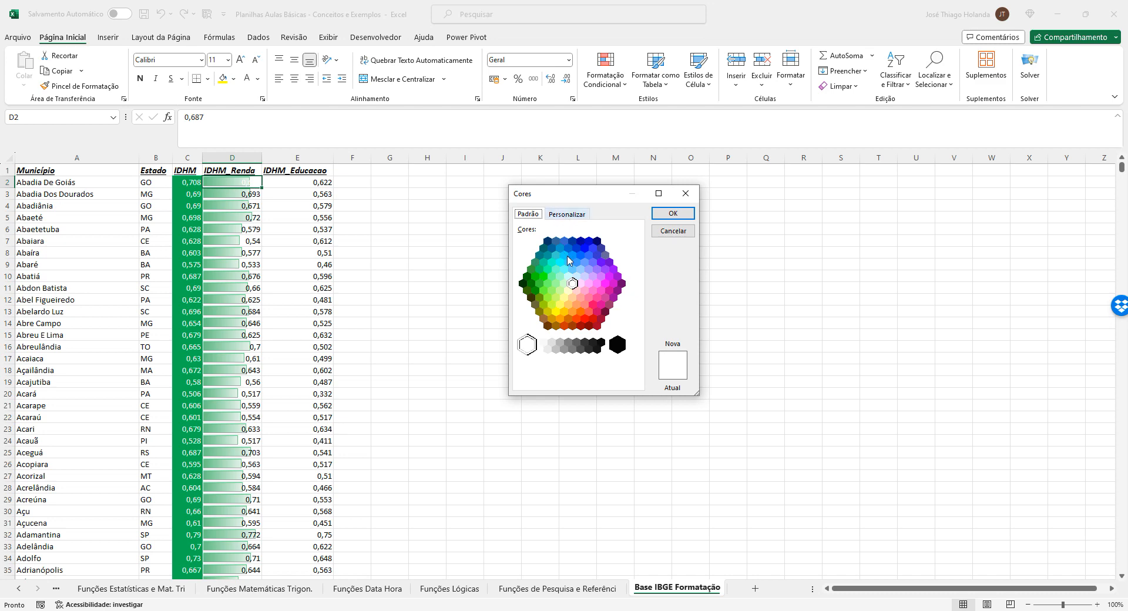
left_click(673, 214)
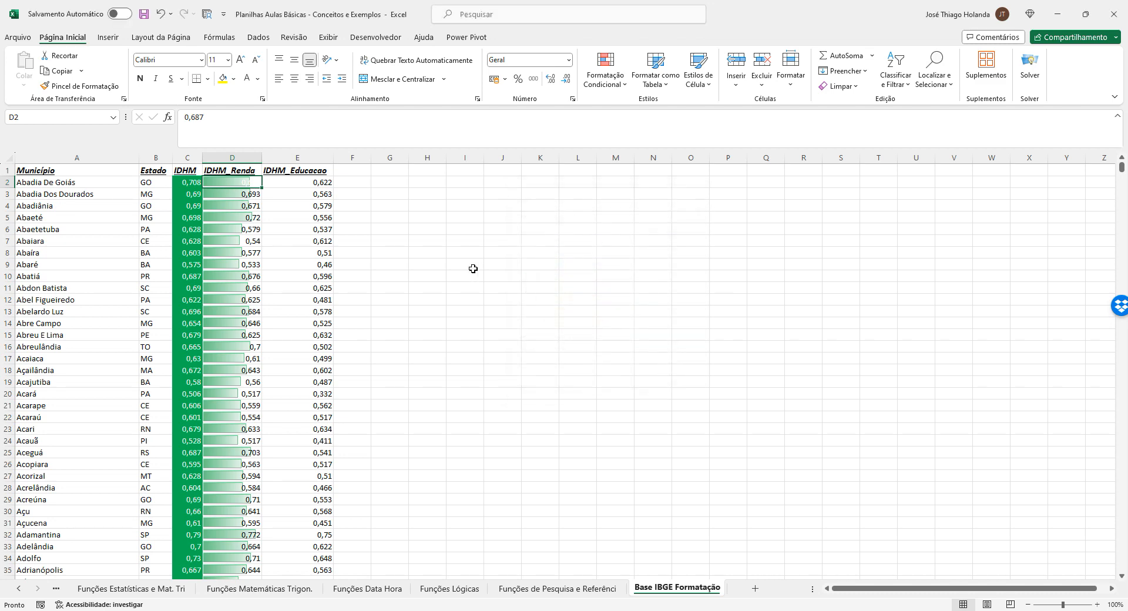
- Fill cell D2 in the IDHM_Renda column with dark blue
left_click(474, 265)
left_click(261, 183)
right_click(250, 182)
key("Escape")
left_click(258, 79)
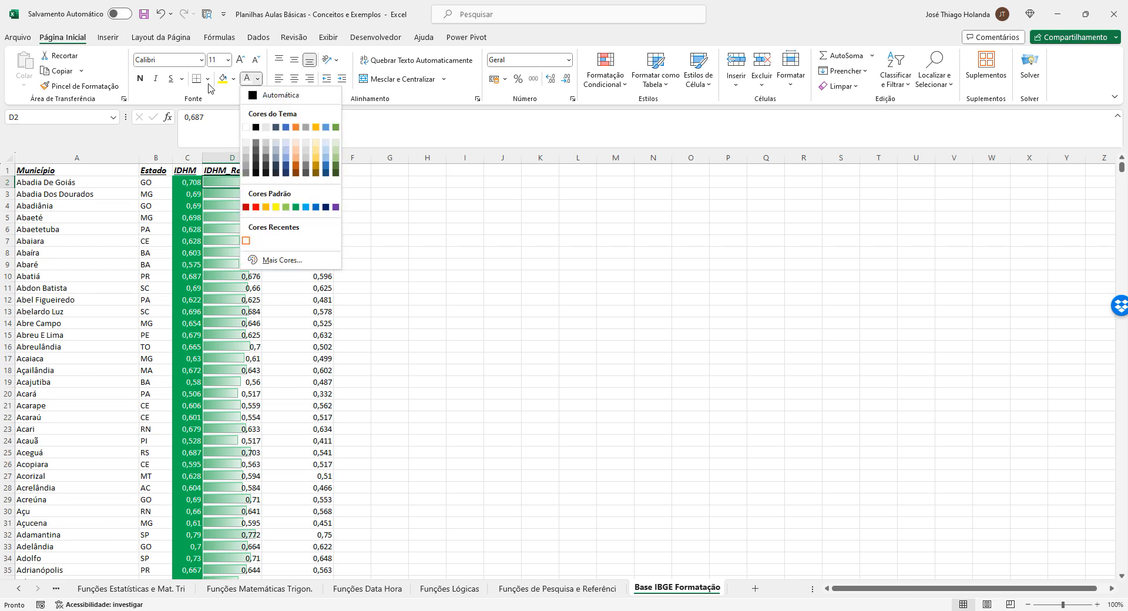
left_click(231, 82)
left_click(262, 154)
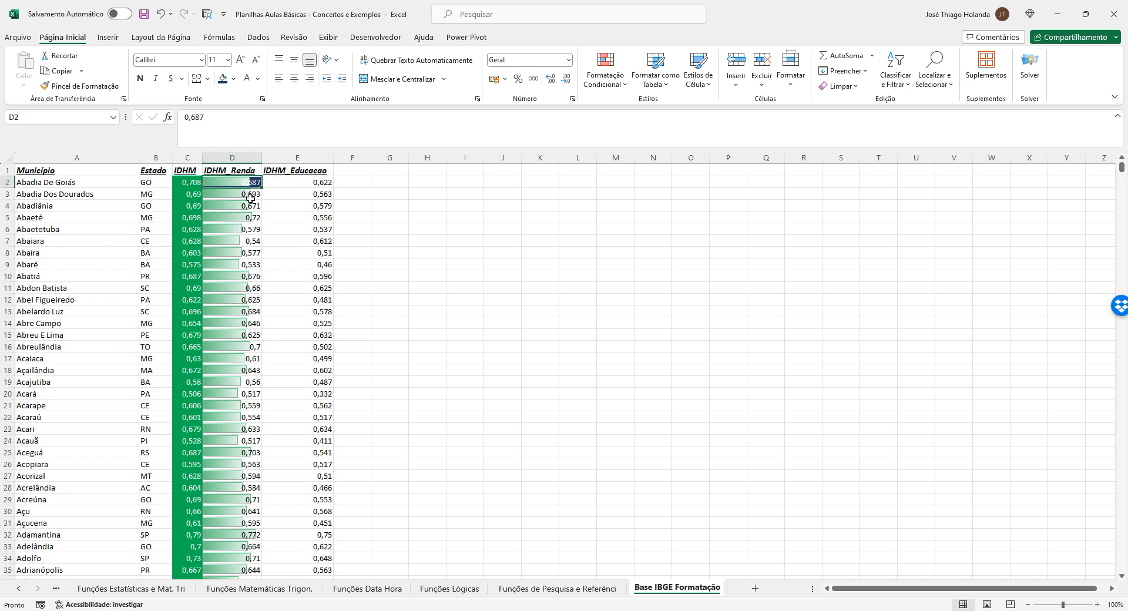
- Change cell D2's fill to black and its font colour to black
left_click(234, 79)
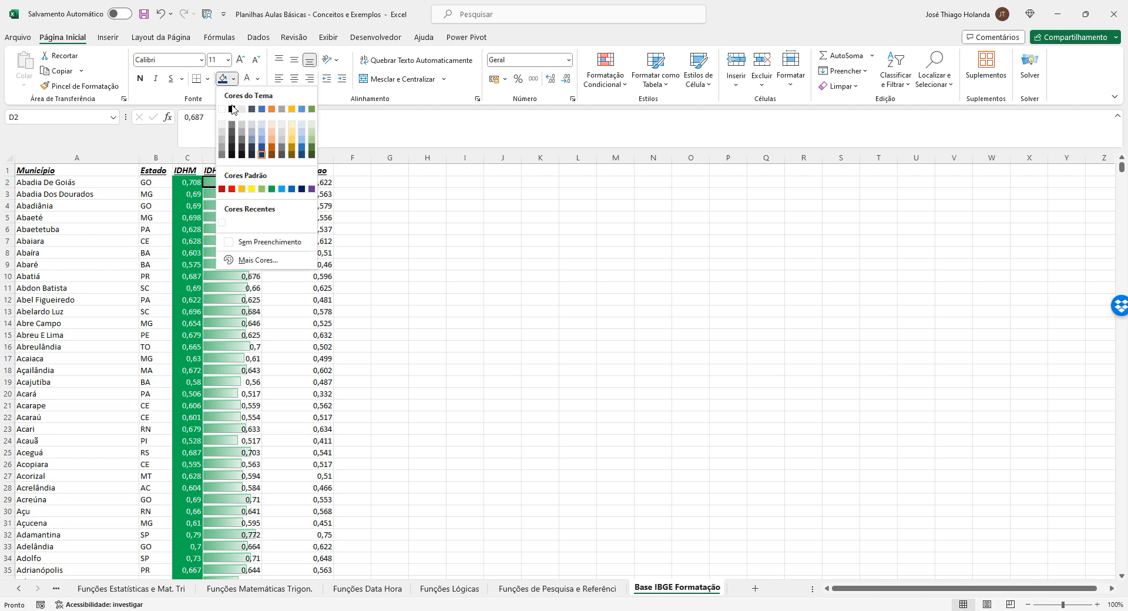
left_click(232, 109)
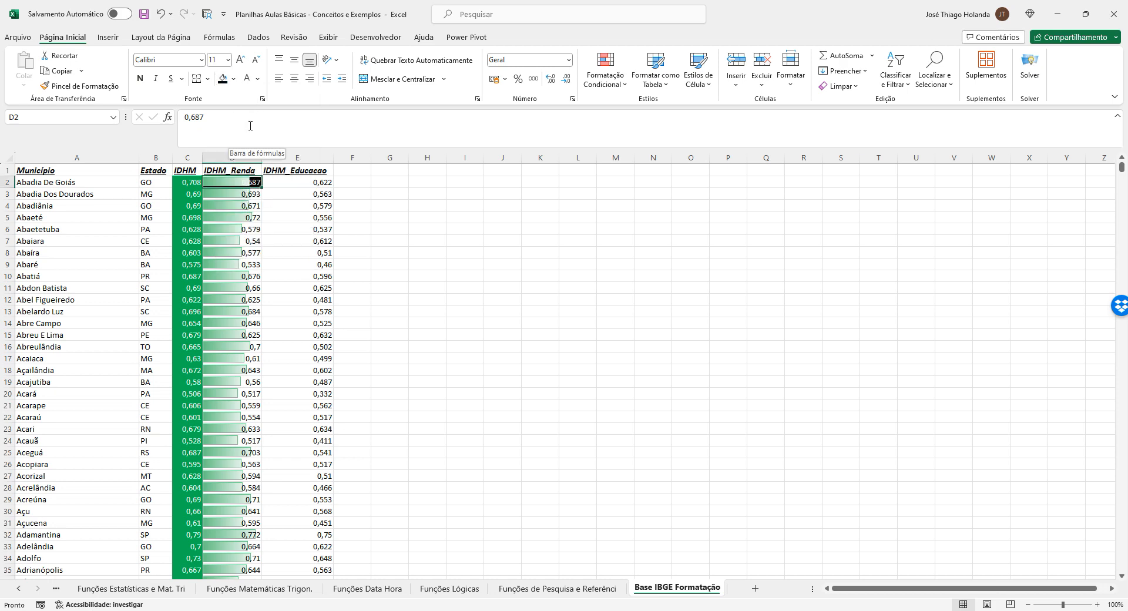
left_click(257, 78)
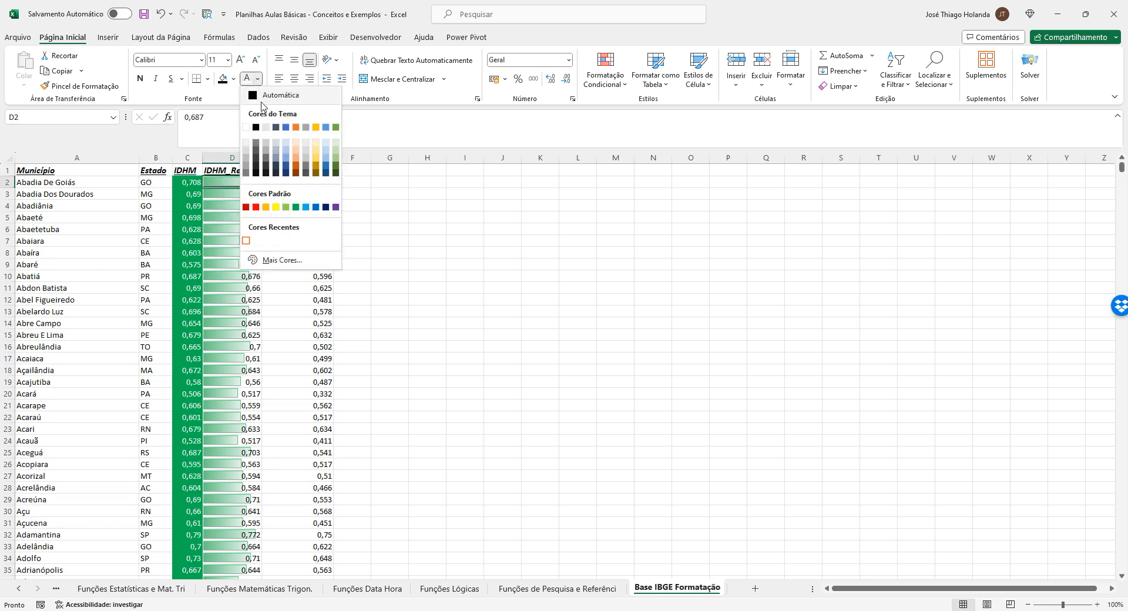
left_click(276, 110)
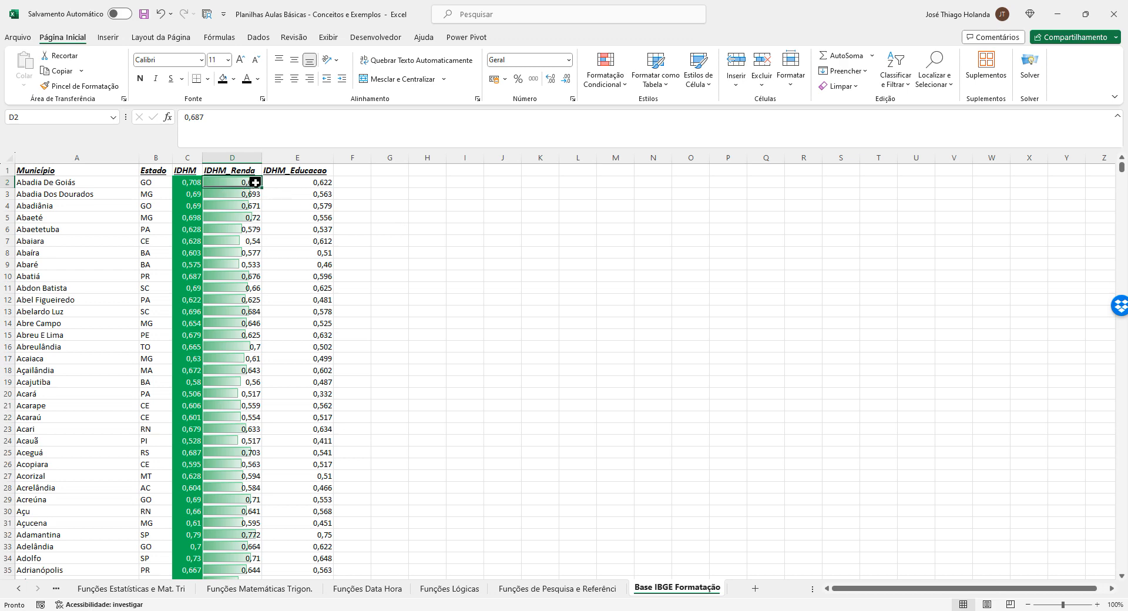
- Set the font size of cell D2 to 1 and deselect the cell
left_click(257, 64)
left_click(256, 64)
key("Return")
left_click(219, 63)
type("1")
key("Return")
left_click(534, 244)
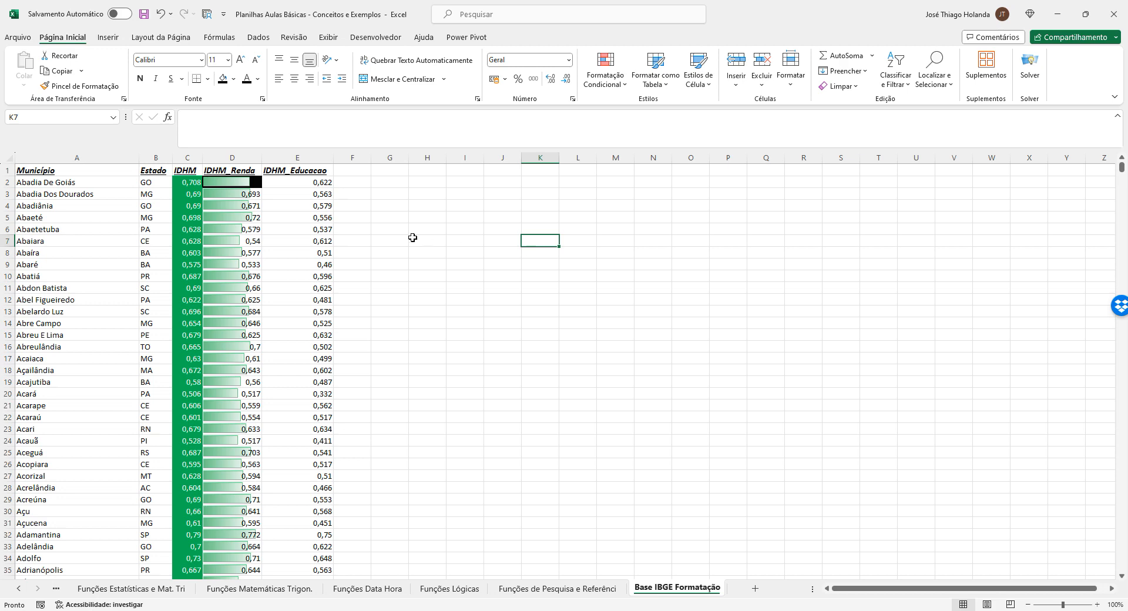
- Test the data bar in D2 by changing its value to 0,8 and to 0,5
left_click(255, 186)
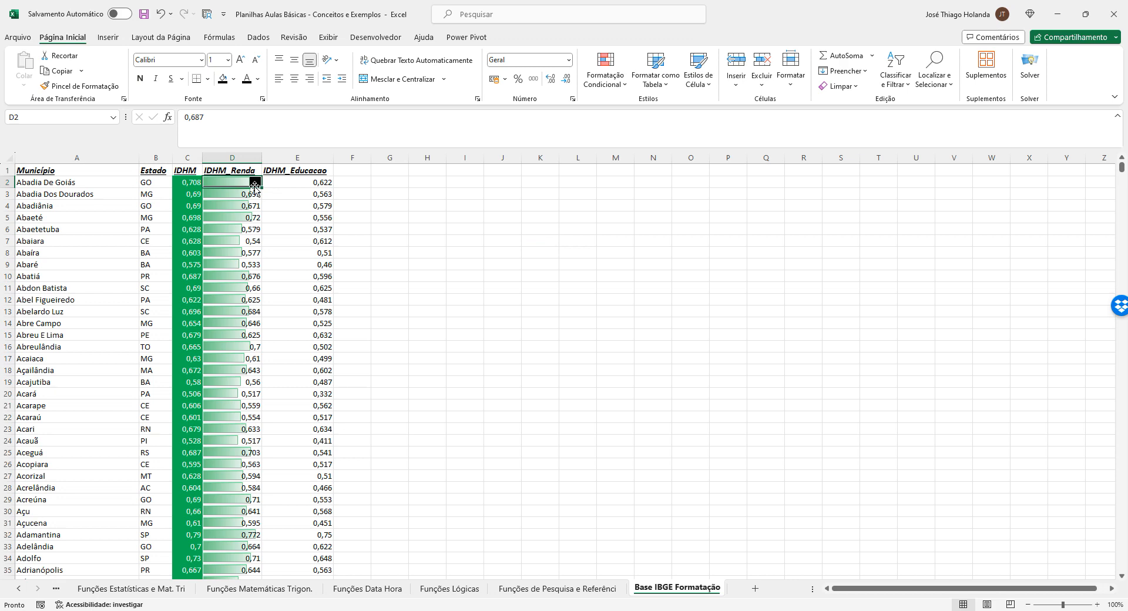
left_click(227, 134)
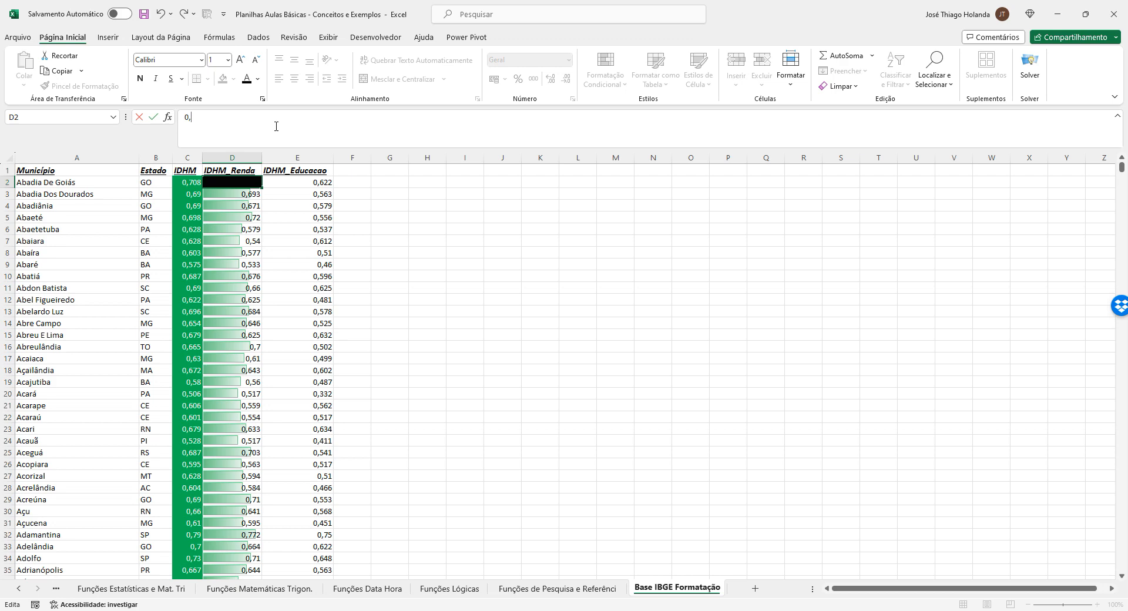
key("Return")
key("Up")
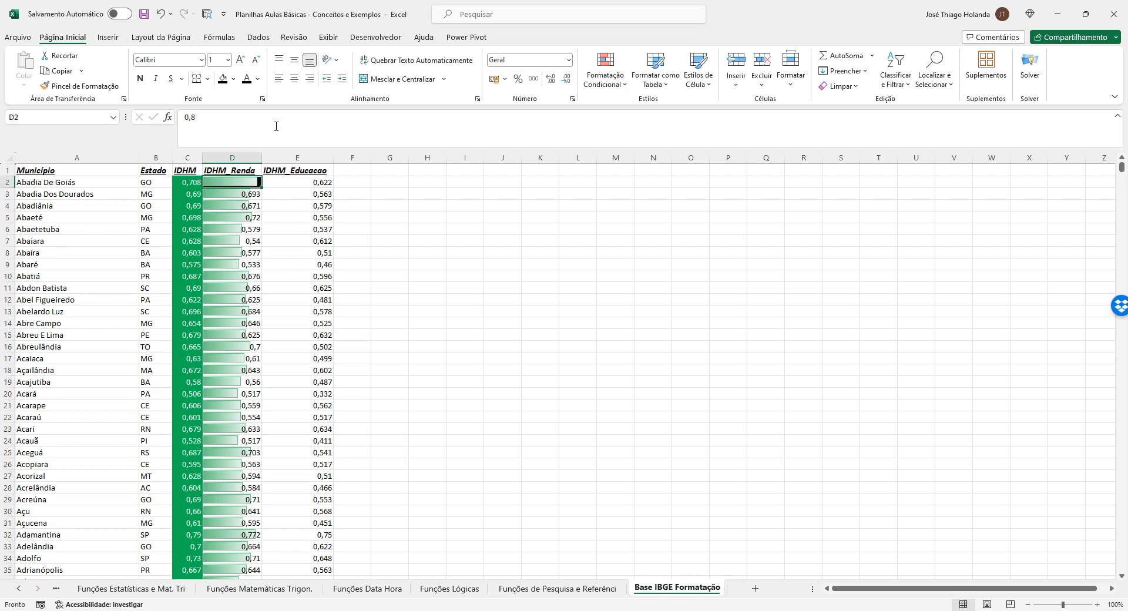
left_click(279, 127)
type("5")
key("Return")
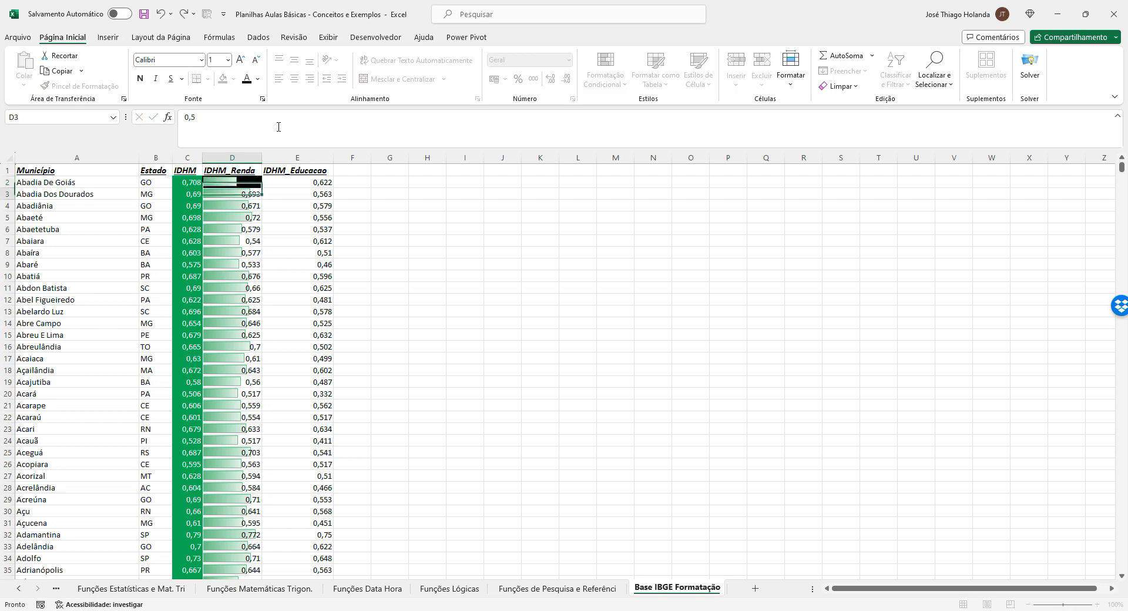
key("Up")
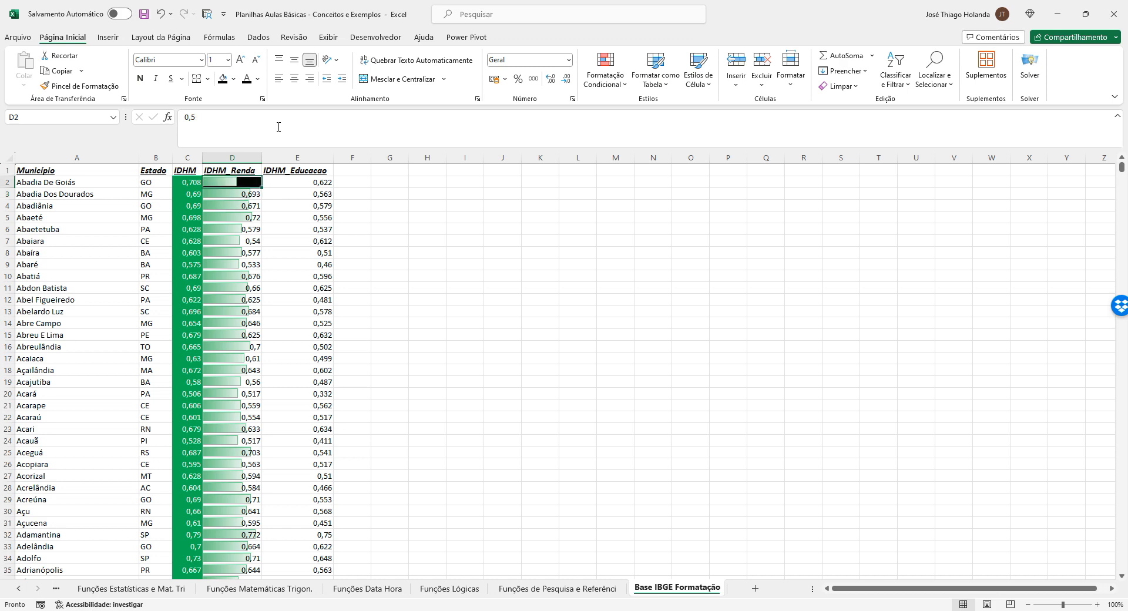
- Undo the test values and the manual font and fill changes in D2
key("ctrl+z")
key("ctrl+z")
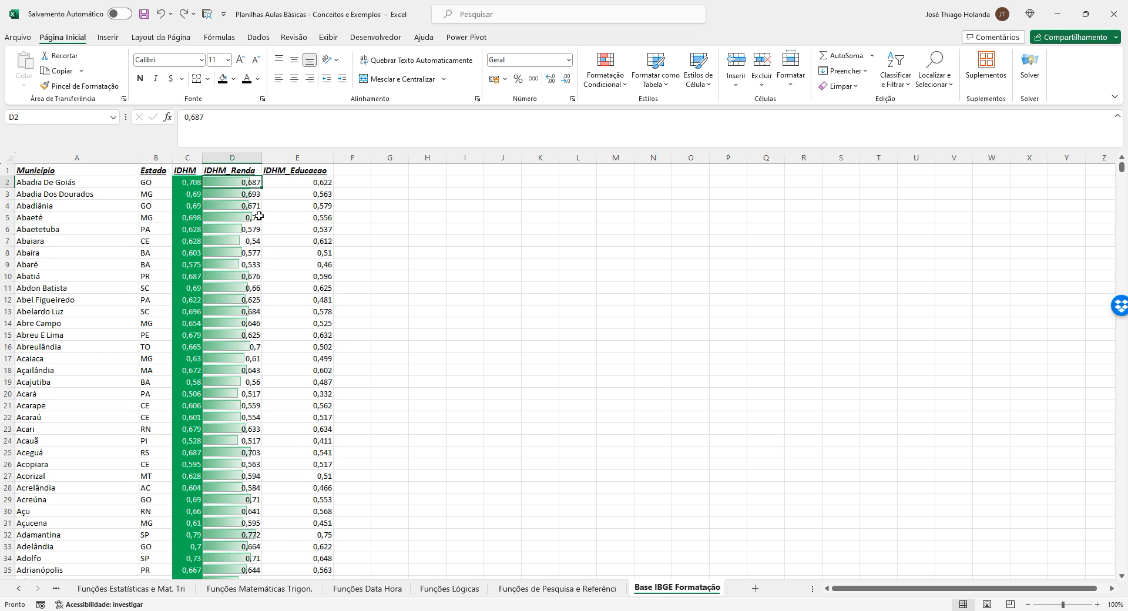
- Select the IDHM_Educacao values from E2 down to E473 and start a new conditional formatting rule for the first 10 ranked values
left_click(300, 186)
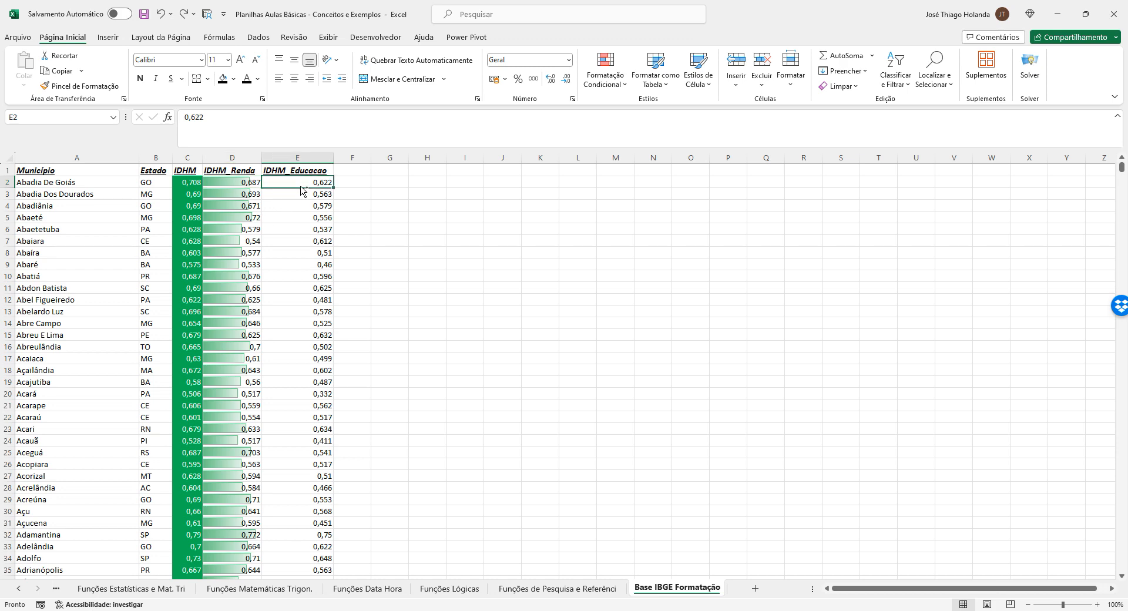
key("ctrl+shift+Down")
scroll(806, 314, "up", 17)
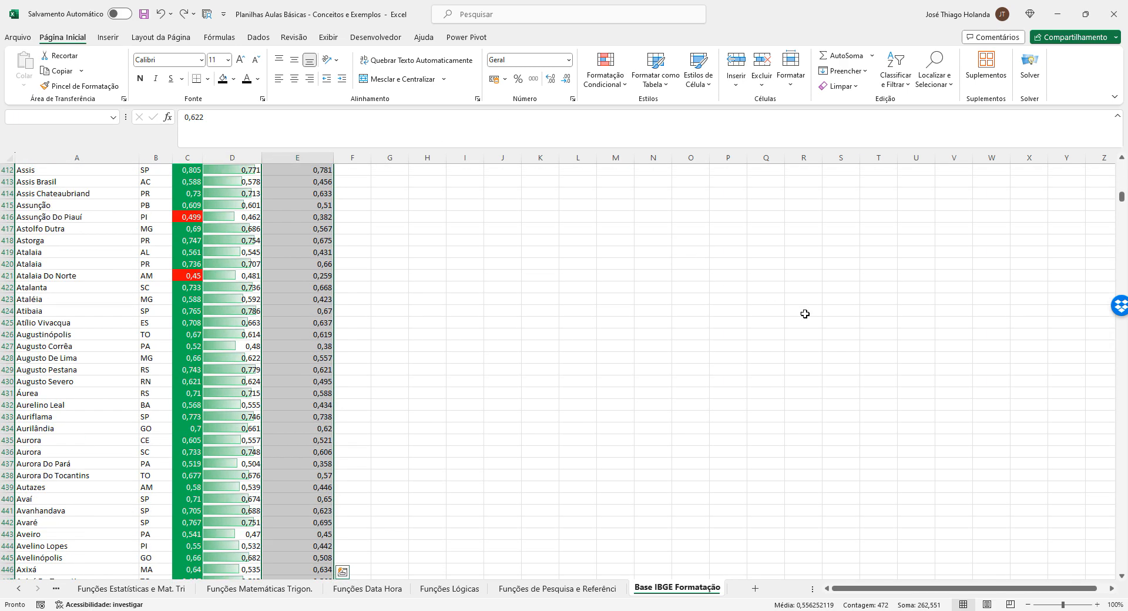
left_click_drag(1122, 200, 1122, 169)
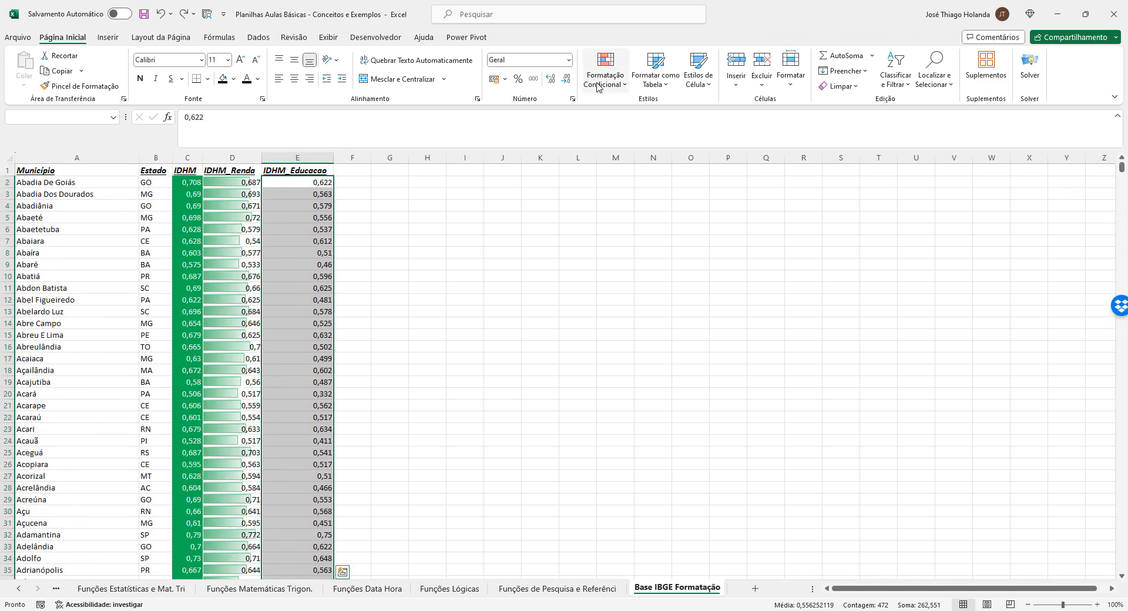
left_click(605, 69)
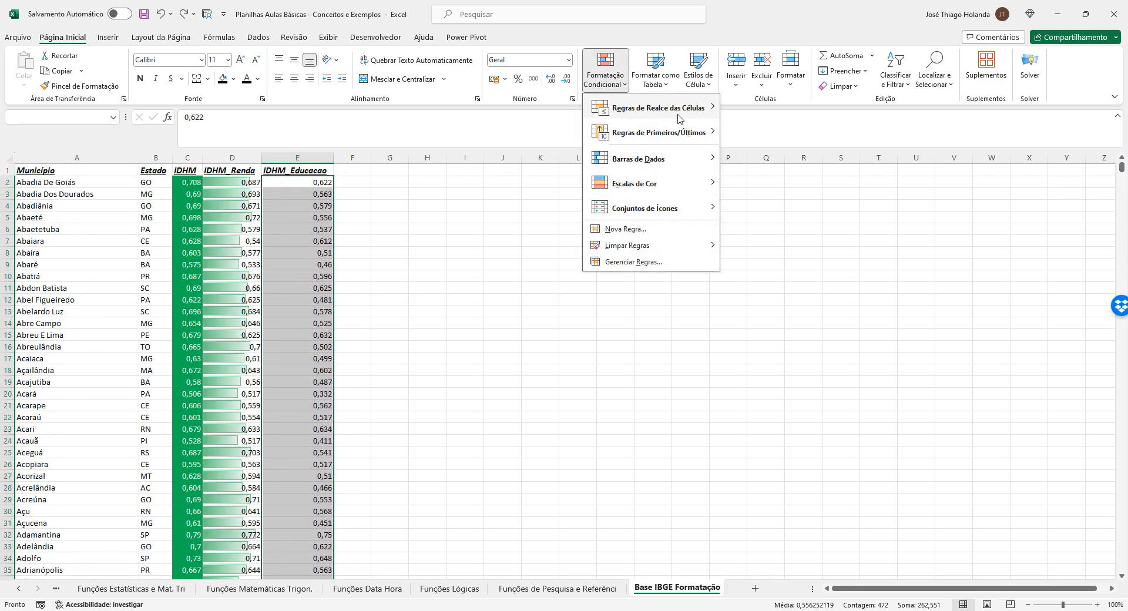
mouse_move(679, 113)
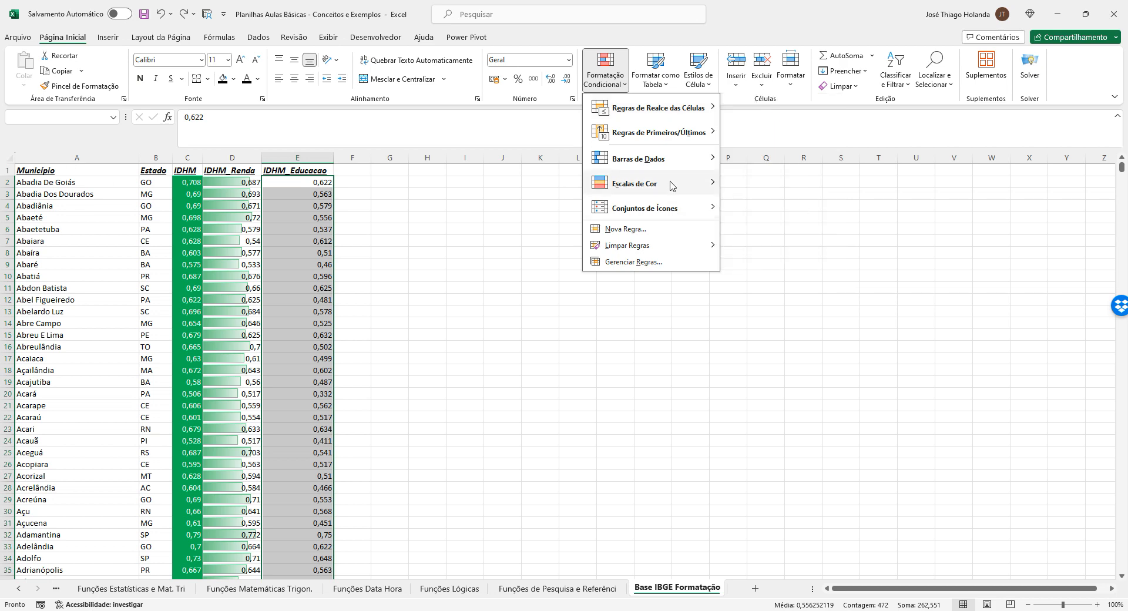
left_click(675, 230)
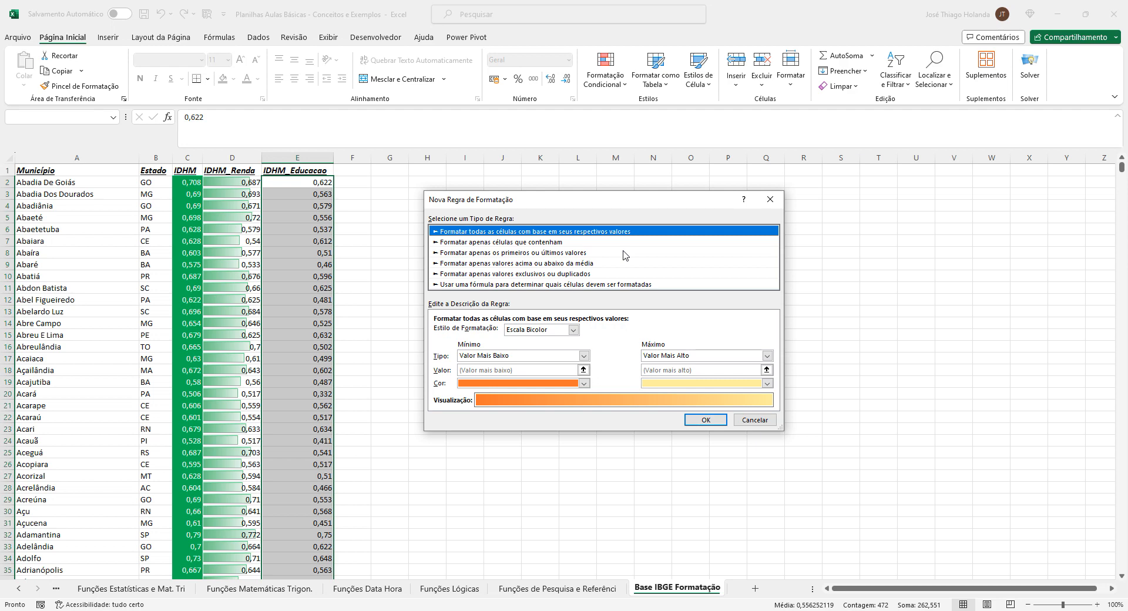
left_click(502, 254)
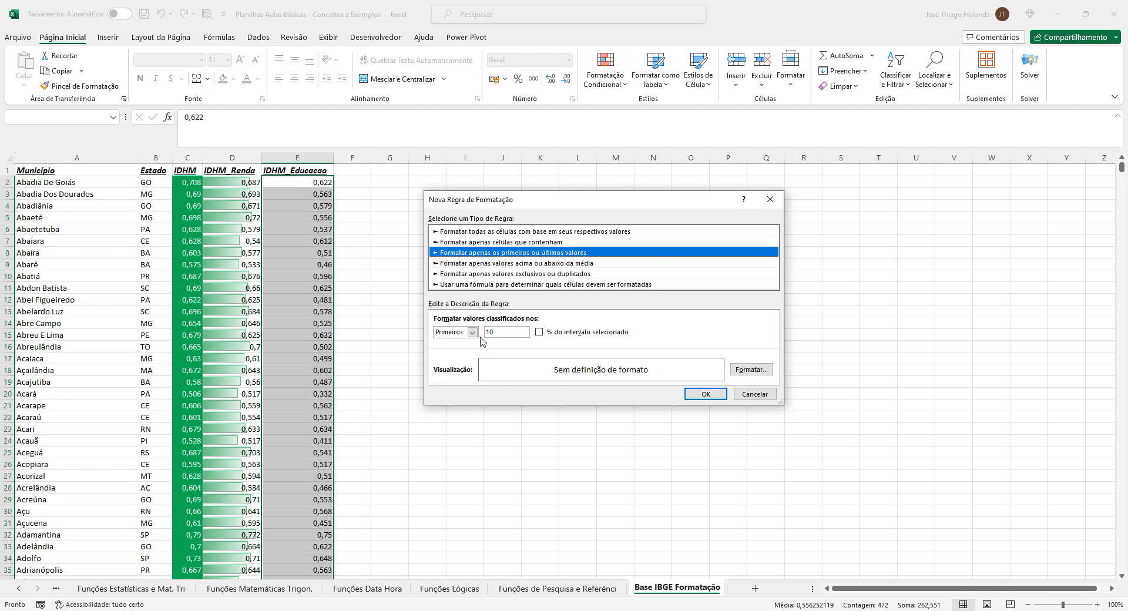
left_click(588, 333)
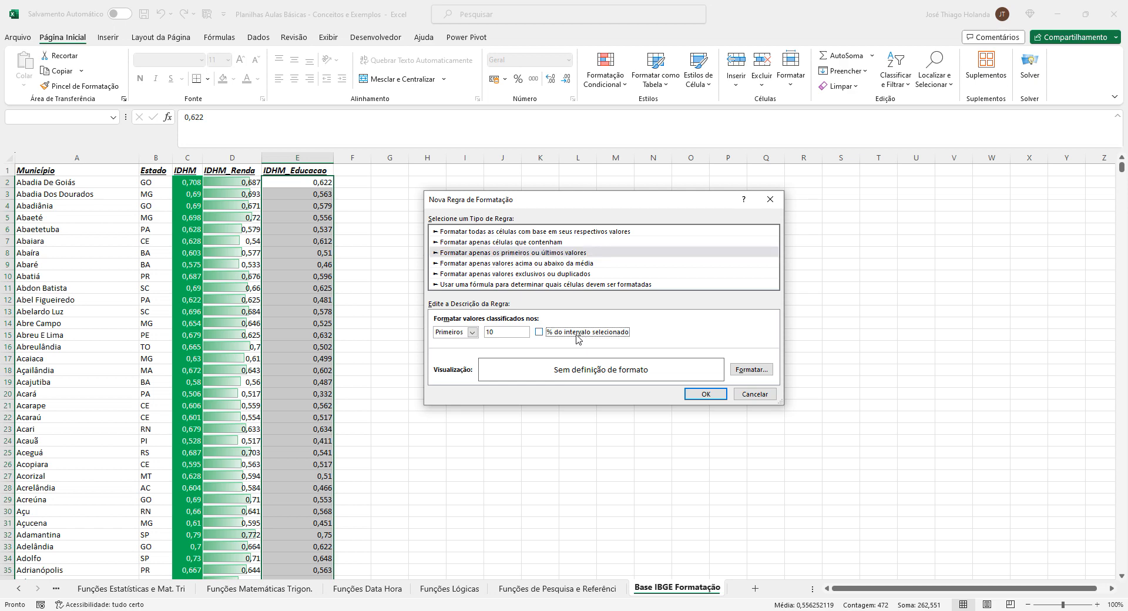
- Give the top 10 rule for IDHM_Educacao a blue fill and create it
left_click(751, 370)
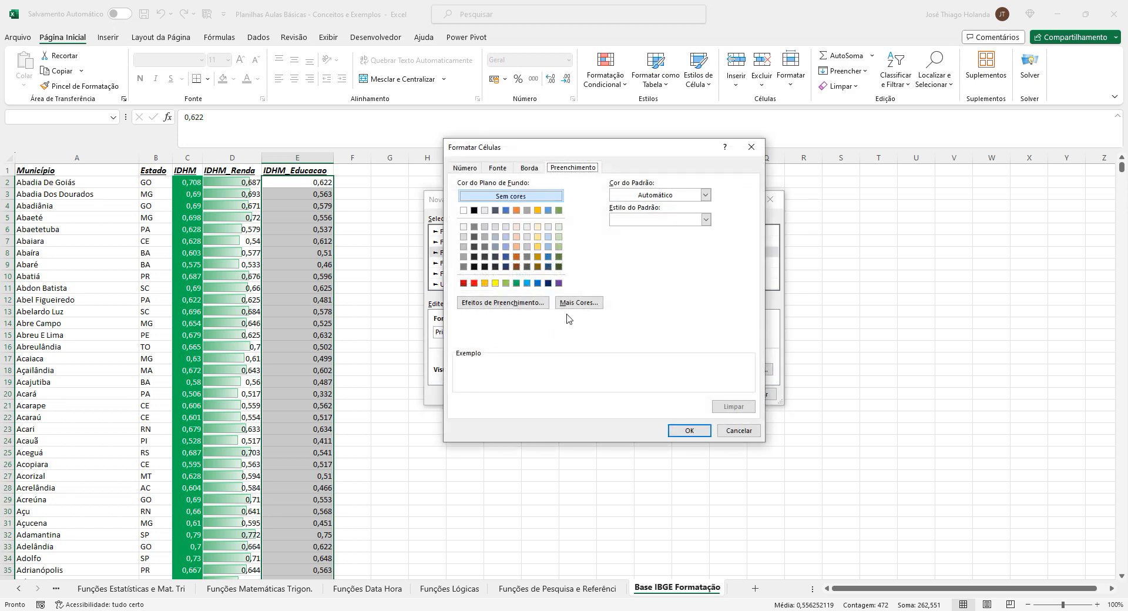
left_click(538, 283)
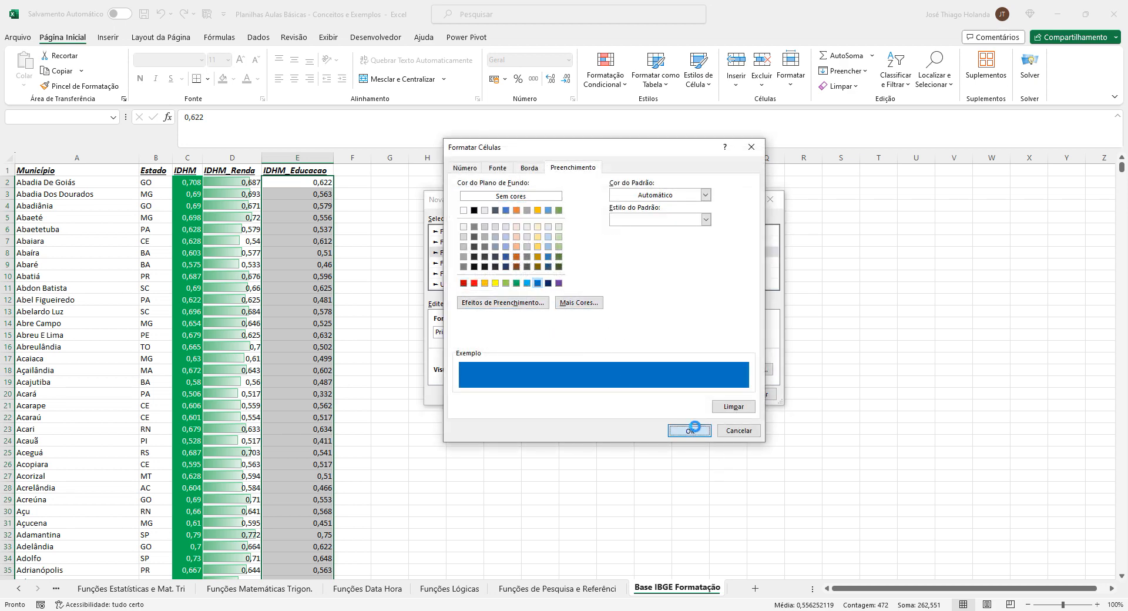
left_click(687, 431)
left_click(706, 394)
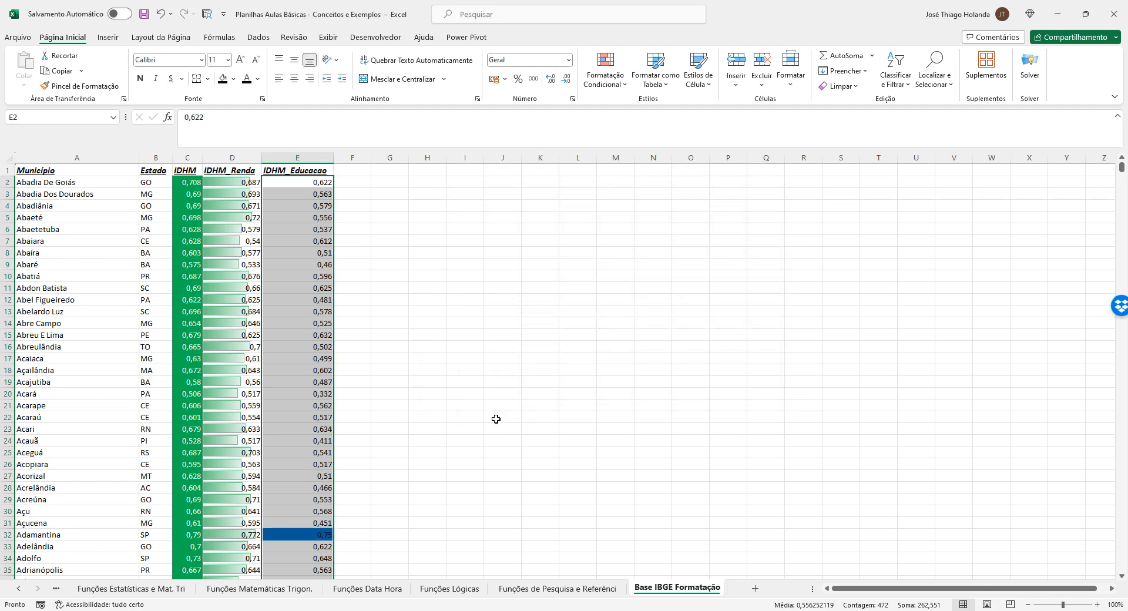
- Examine which municipalities have their IDHM_Educacao value highlighted in blue by the top 10 rule
scroll(487, 426, "down", 7)
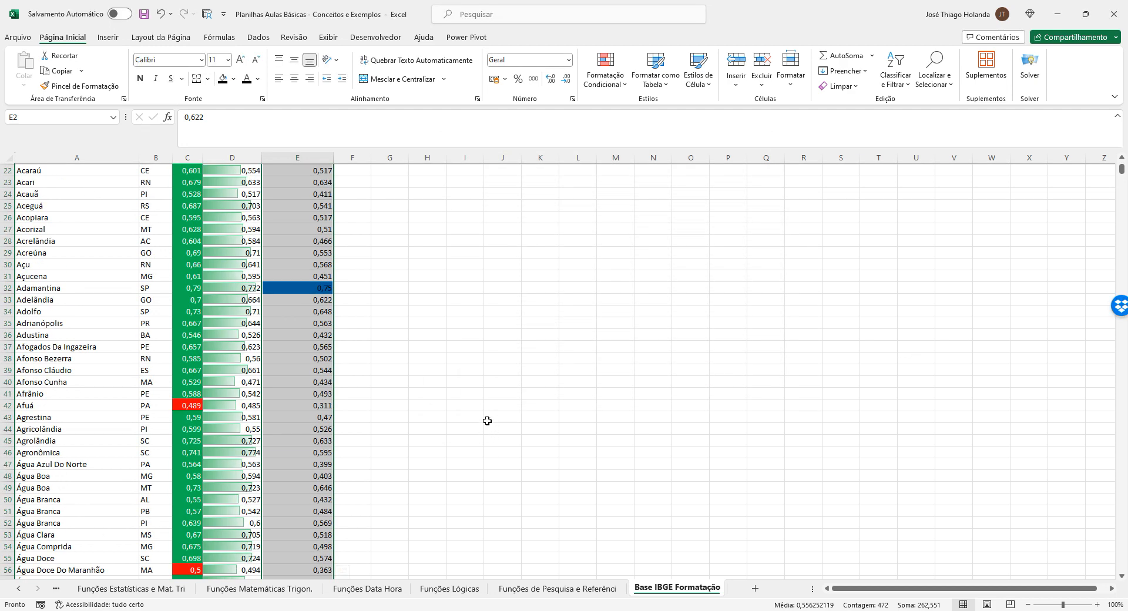
scroll(487, 420, "up", 5)
left_click(297, 464)
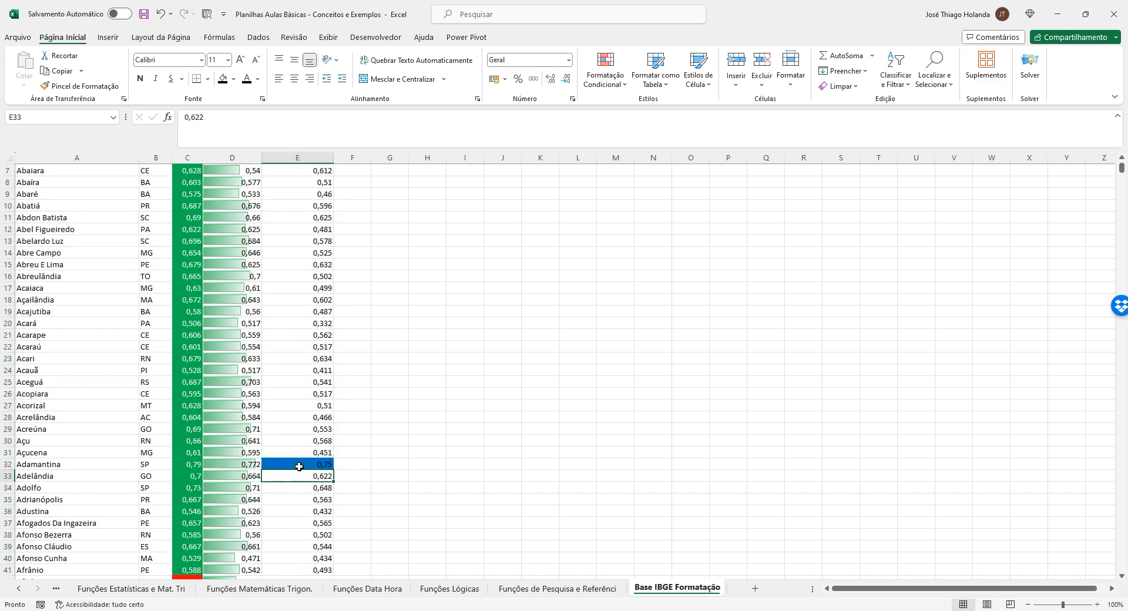
scroll(573, 476, "down", 18)
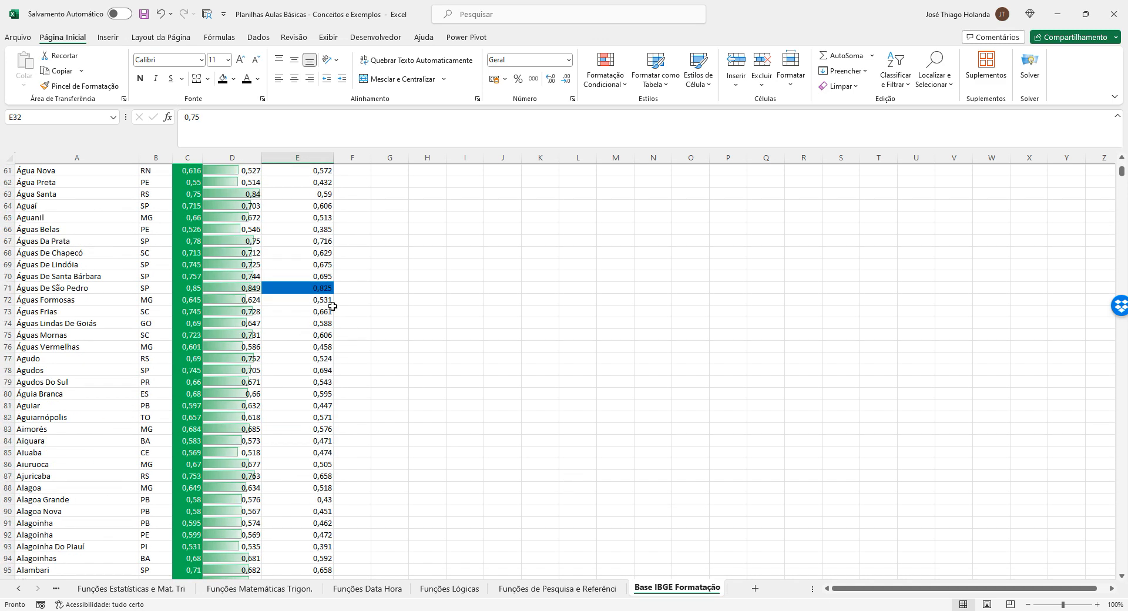
left_click(324, 288)
scroll(411, 517, "down", 20)
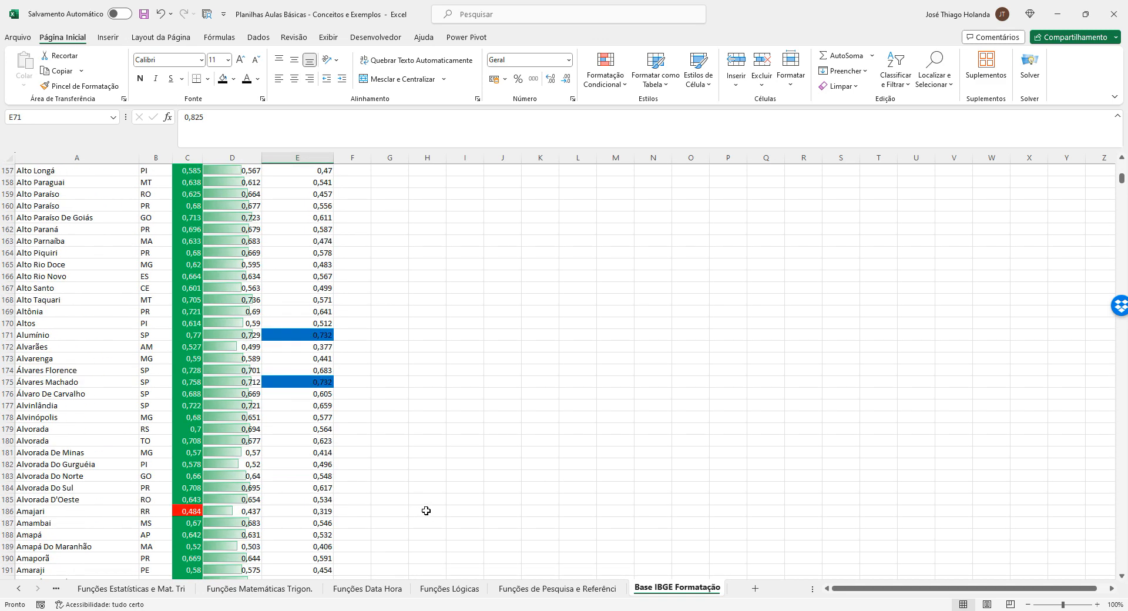
left_click(326, 339)
left_click(328, 392)
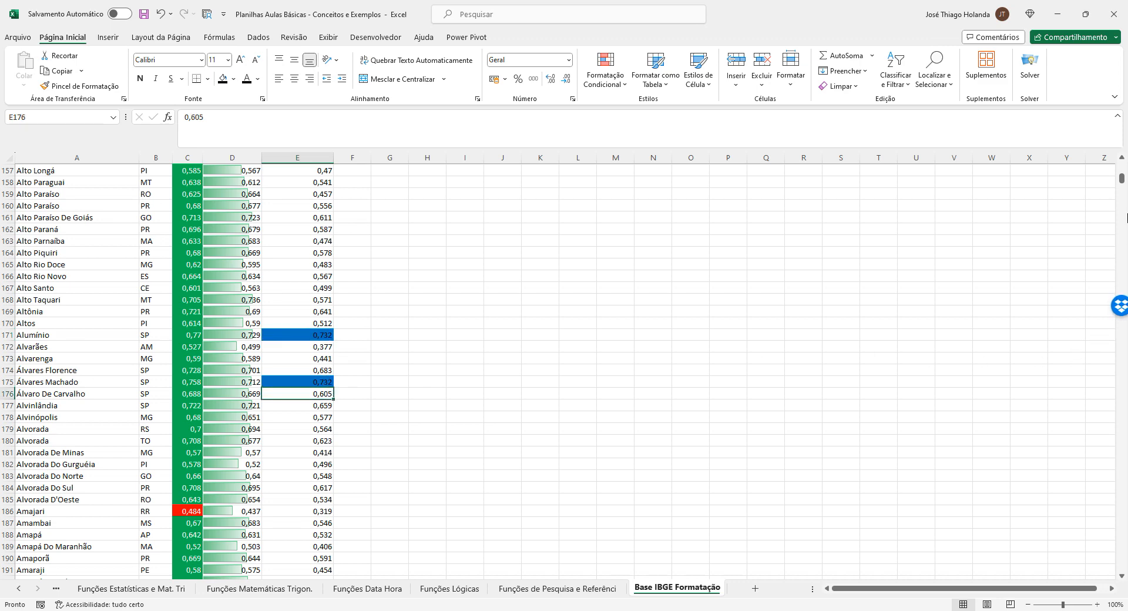
scroll(358, 496, "down", 2)
scroll(362, 505, "down", 10)
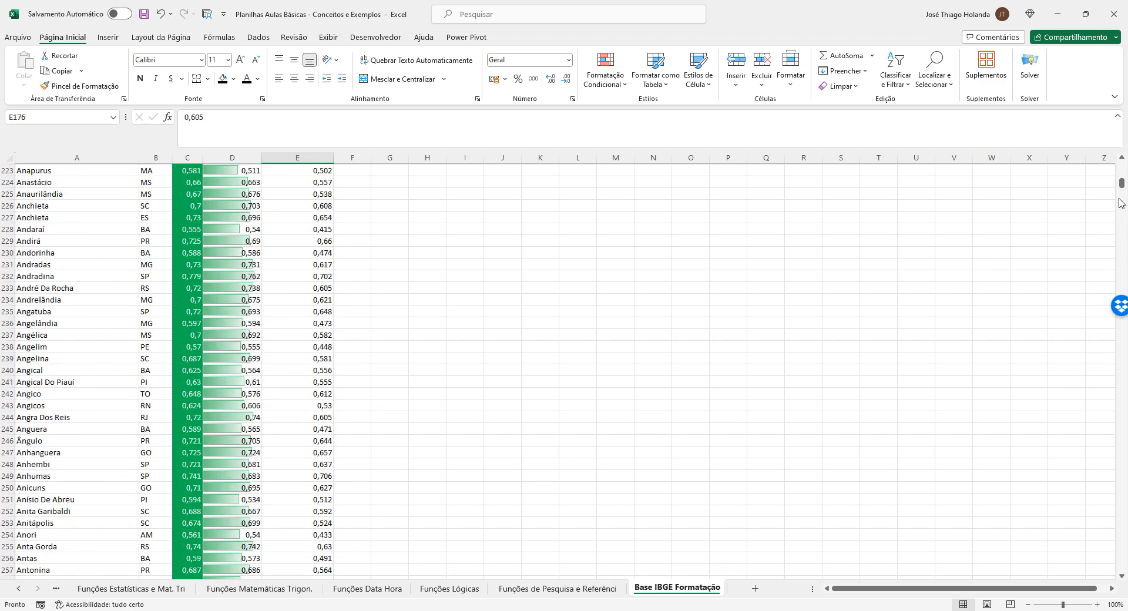
- Delete the first 10 (top 10) rule on IDHM_Educacao from the conditional formatting rules of the whole worksheet and apply the change
left_click_drag(1122, 191, 1121, 154)
left_click(605, 75)
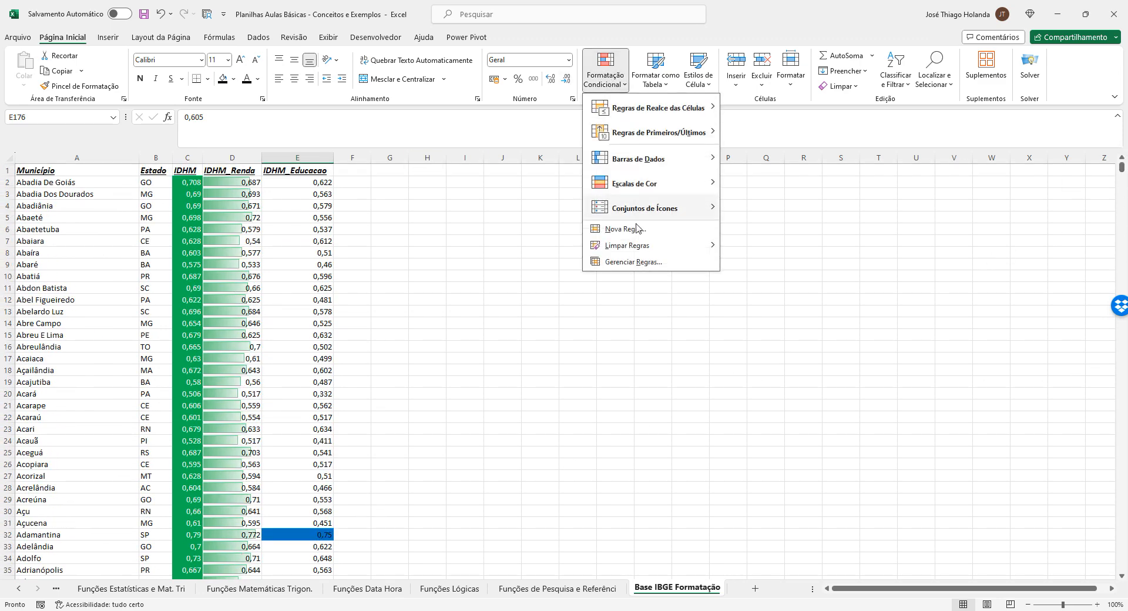
left_click(644, 262)
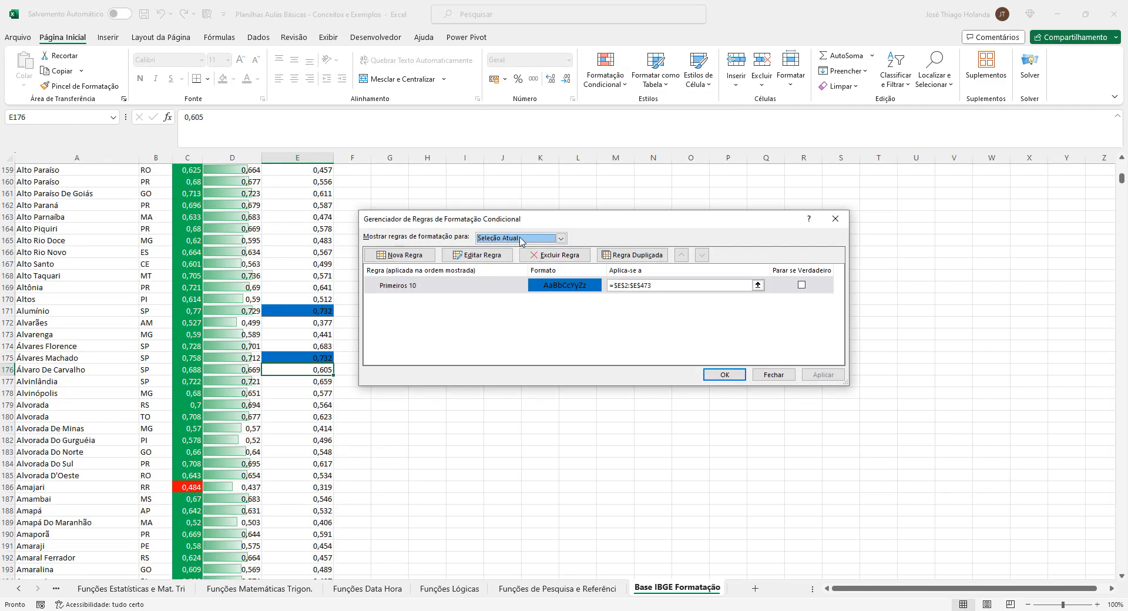
left_click(522, 238)
left_click(519, 257)
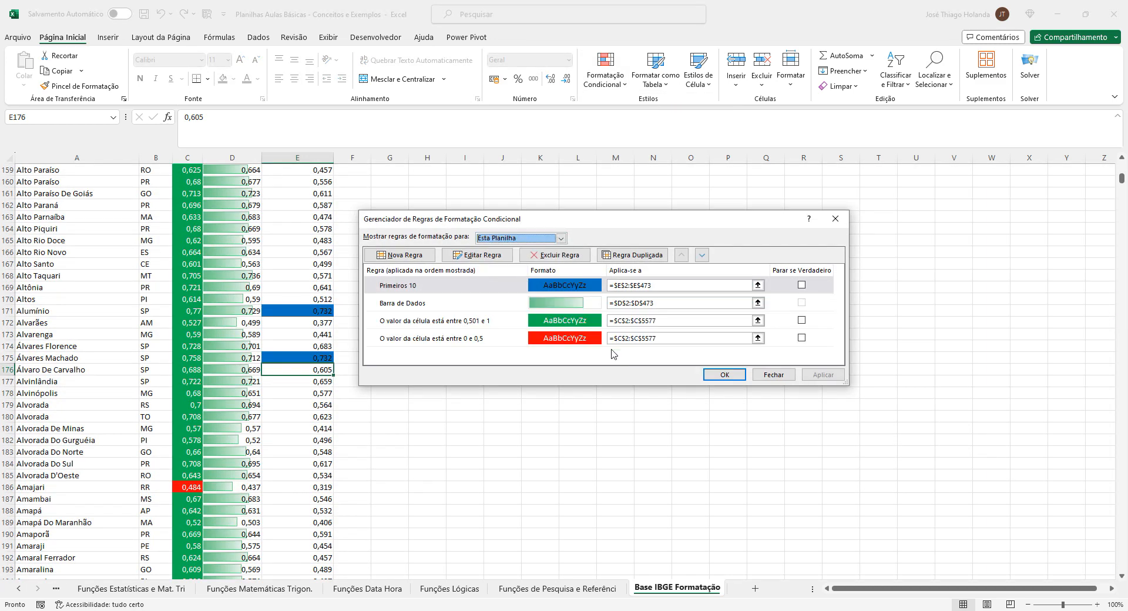
left_click(563, 288)
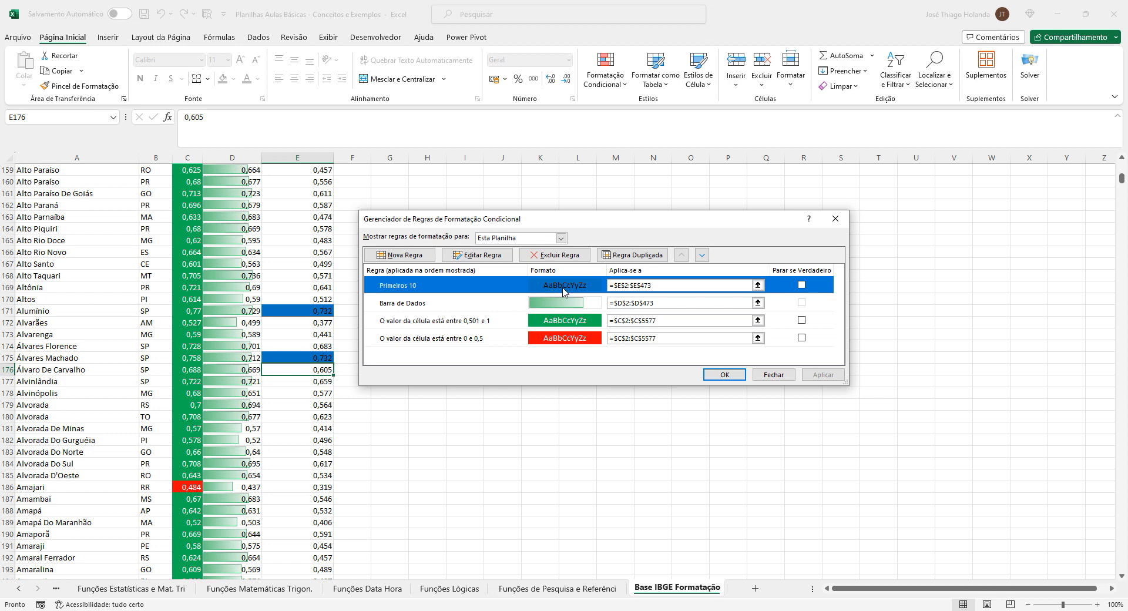
left_click(552, 256)
left_click(822, 375)
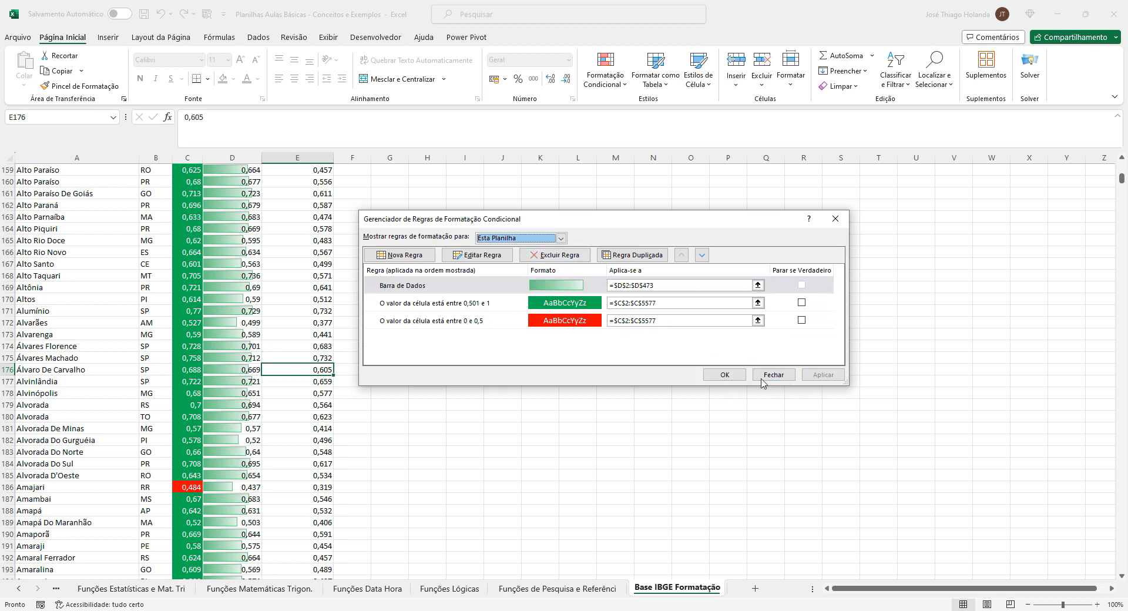
left_click(716, 375)
- Select the IDHM_Educacao values from E2 down to E473 and start a new conditional formatting rule for them
left_click(325, 227)
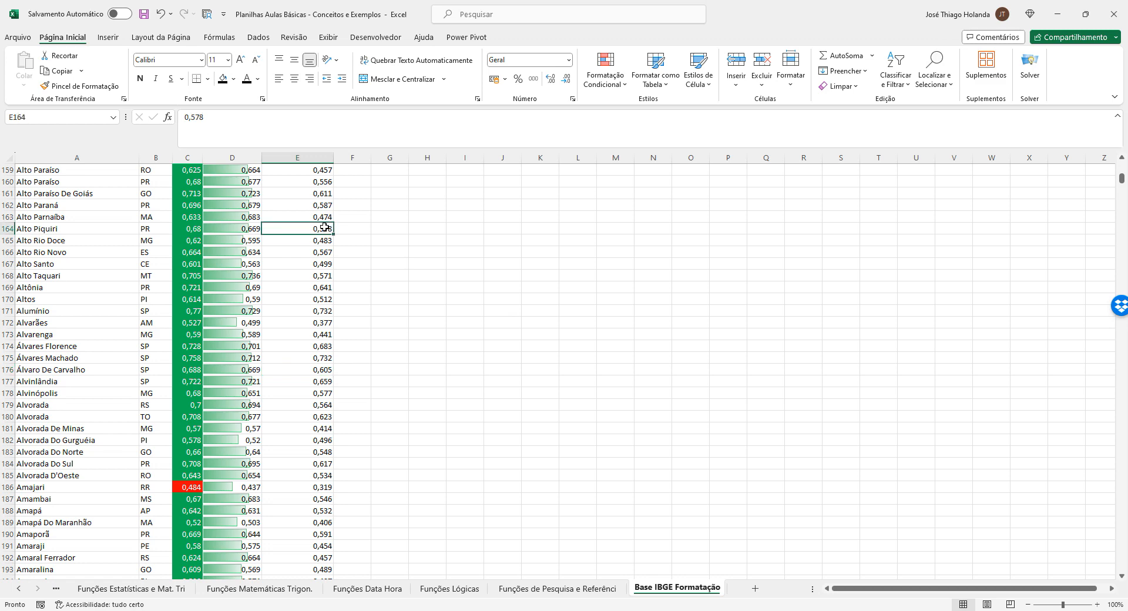
key("ctrl+Left")
key("ctrl+Up")
key("Right")
key("Right")
key("Right")
key("Right")
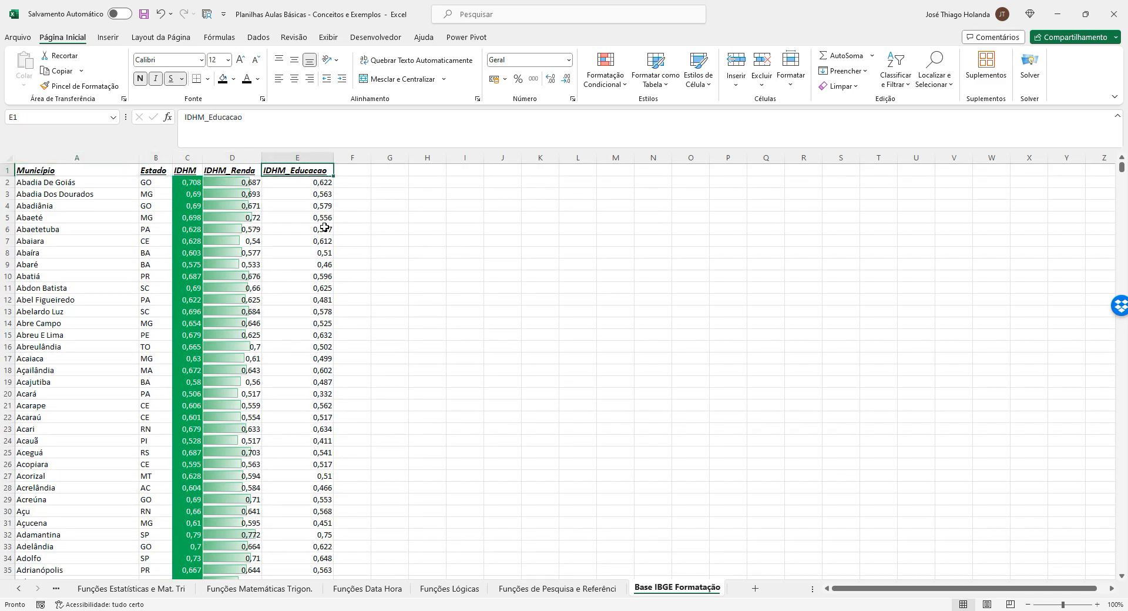
key("Down")
key("ctrl+shift+Down")
left_click(603, 85)
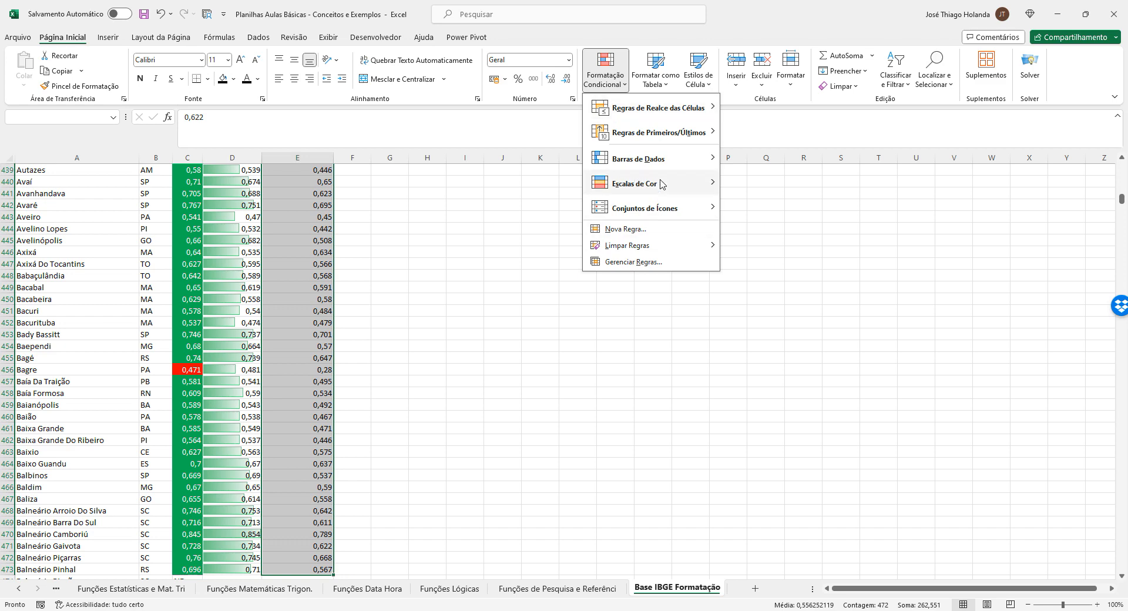
mouse_move(664, 183)
mouse_move(654, 216)
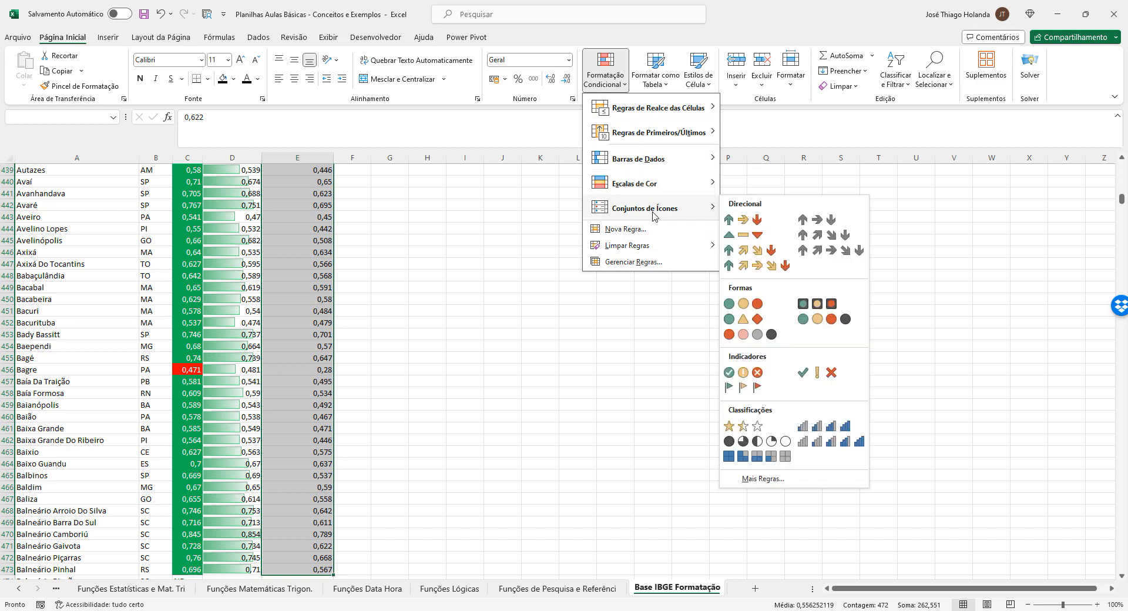
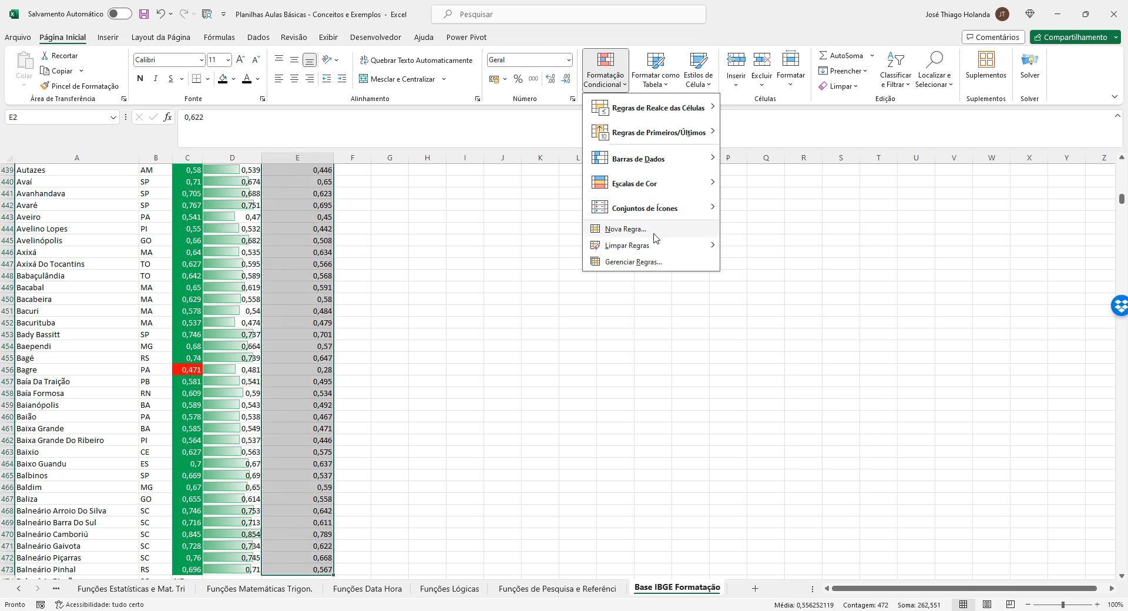
mouse_move(661, 246)
left_click(660, 234)
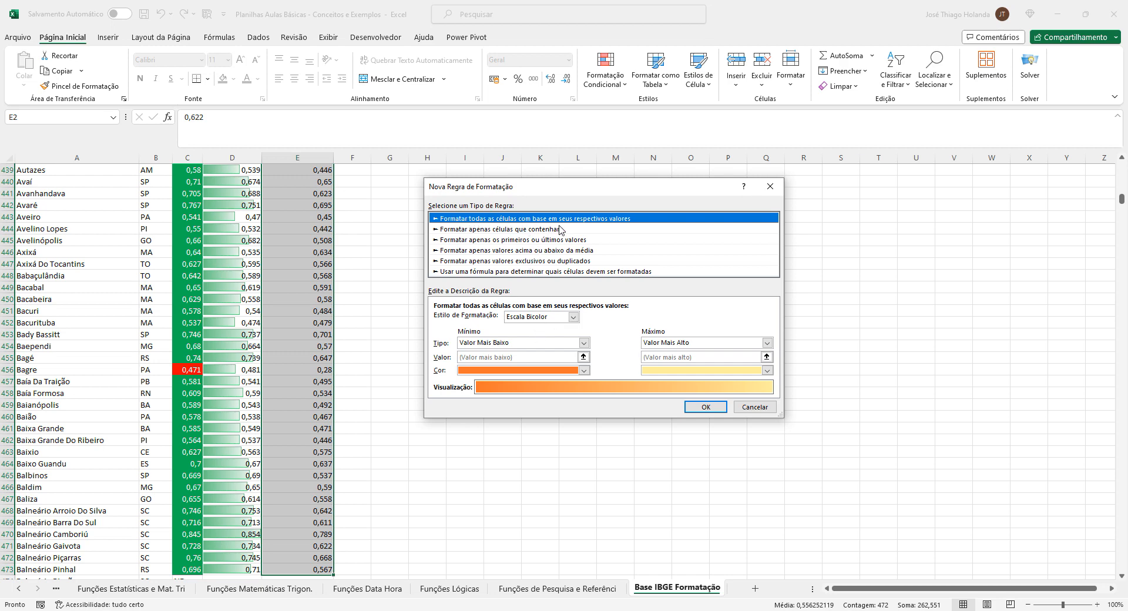
- Look through the three-colour scale, data bar and two-colour scale format styles and the rule type for cells containing specific values
left_click(574, 317)
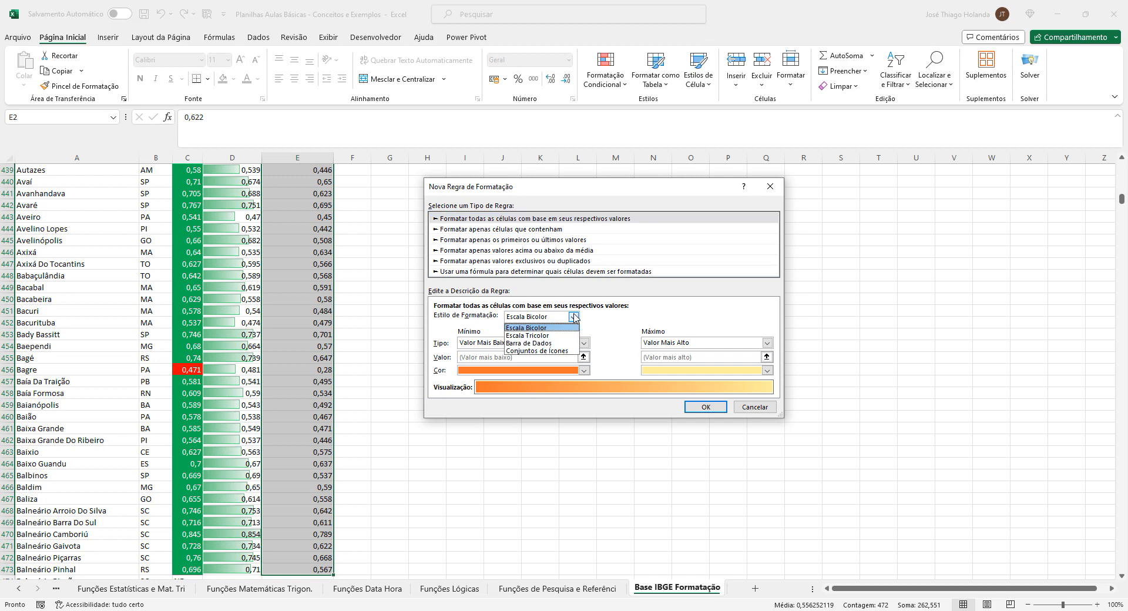
left_click(556, 337)
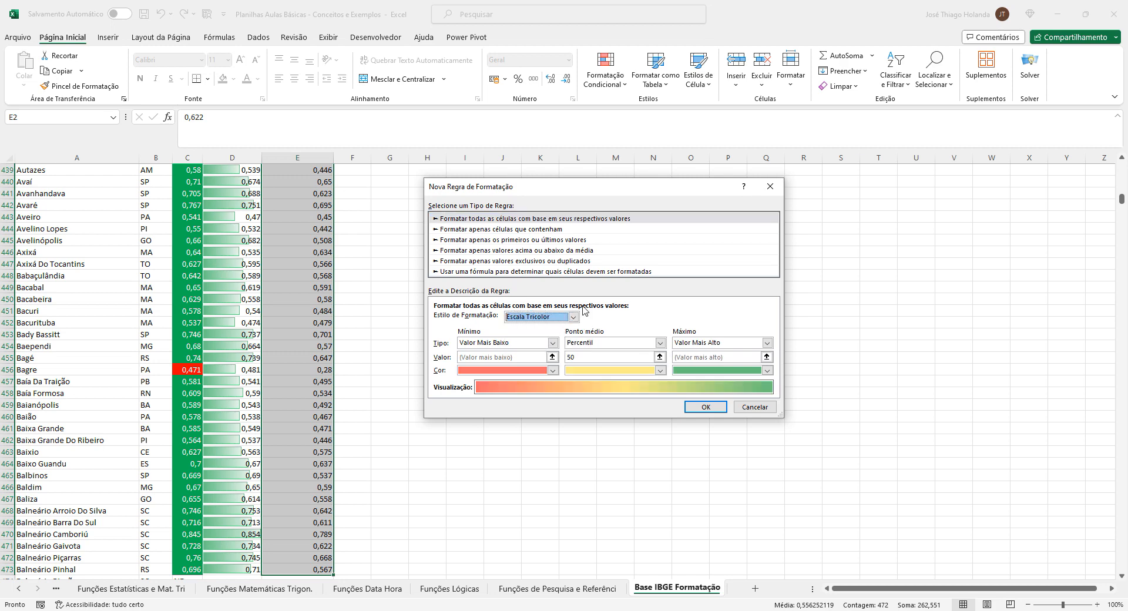
left_click(573, 317)
left_click(545, 348)
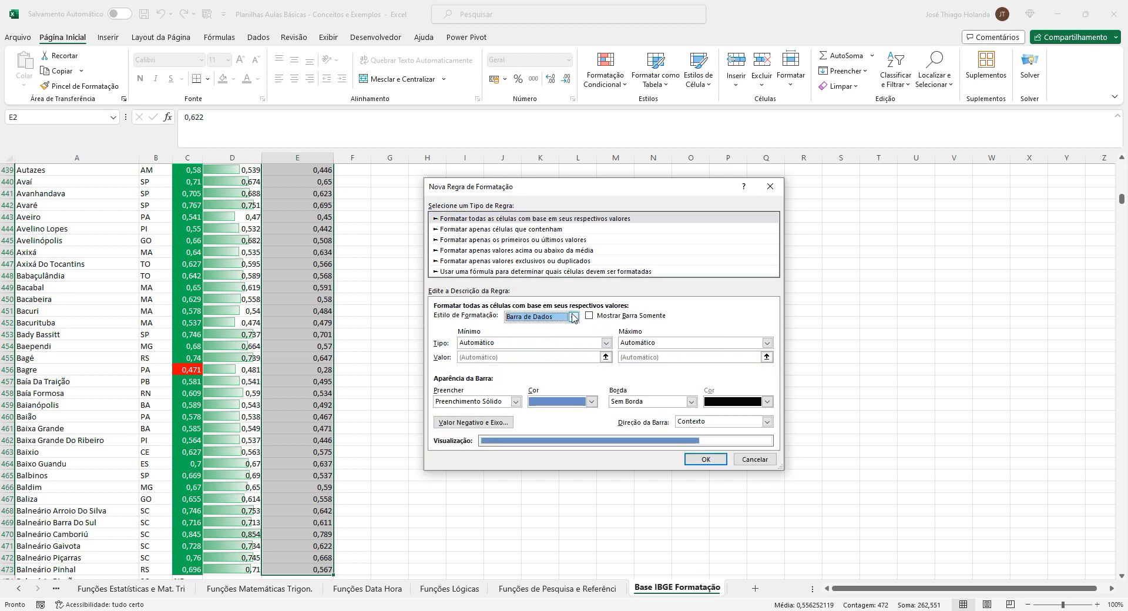
left_click(563, 317)
left_click(557, 328)
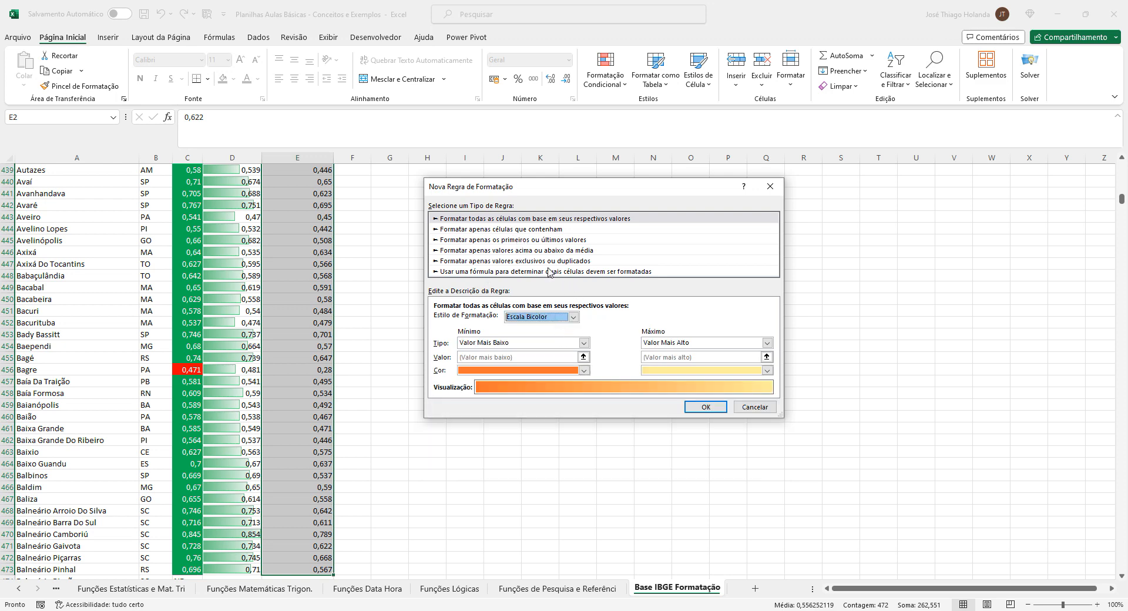
left_click(479, 221)
left_click(482, 229)
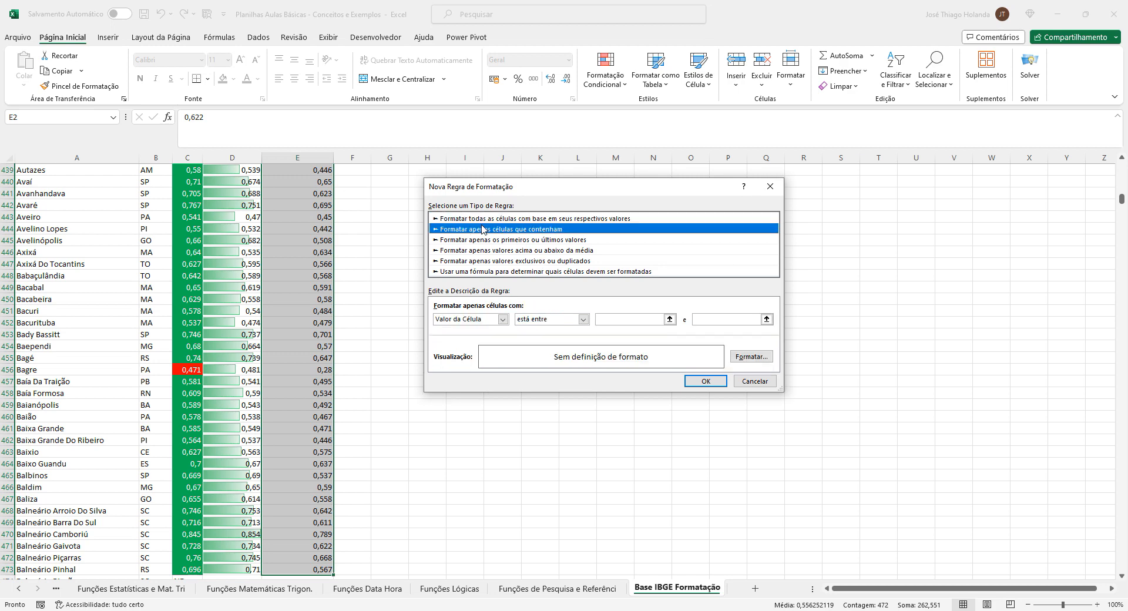
- Create a rule that fills the selected IDHM_Educacao values above the average in green
left_click(509, 250)
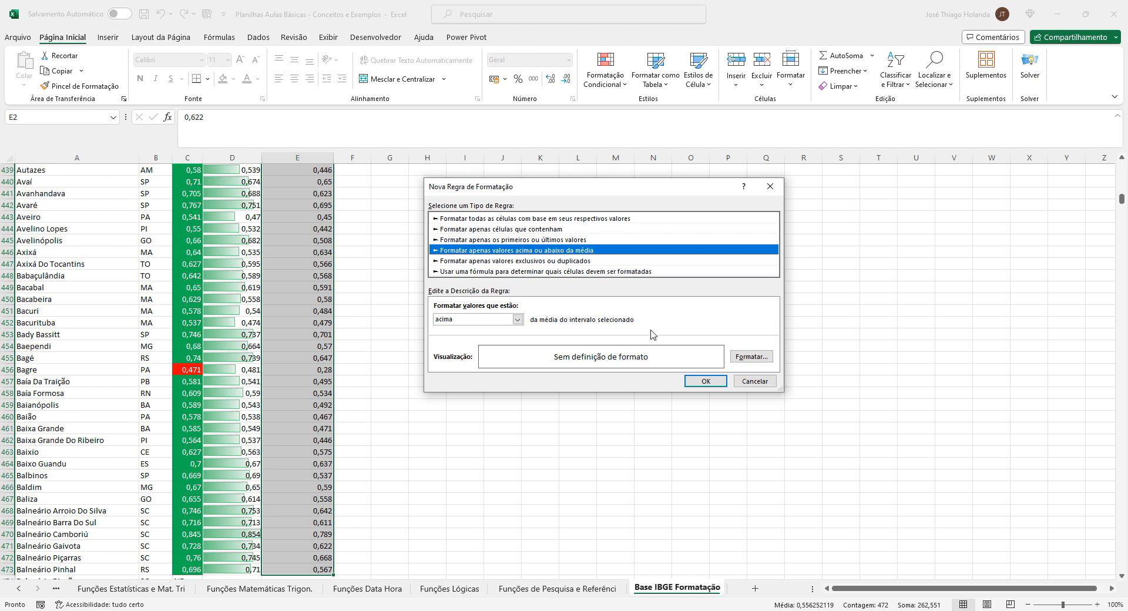
left_click(764, 361)
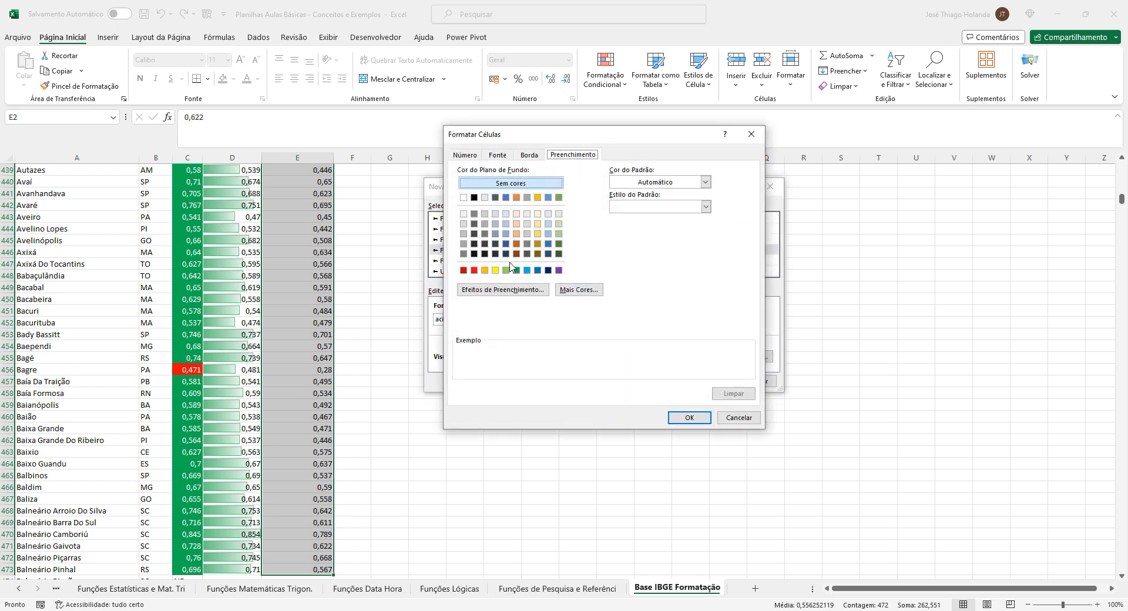
left_click(516, 270)
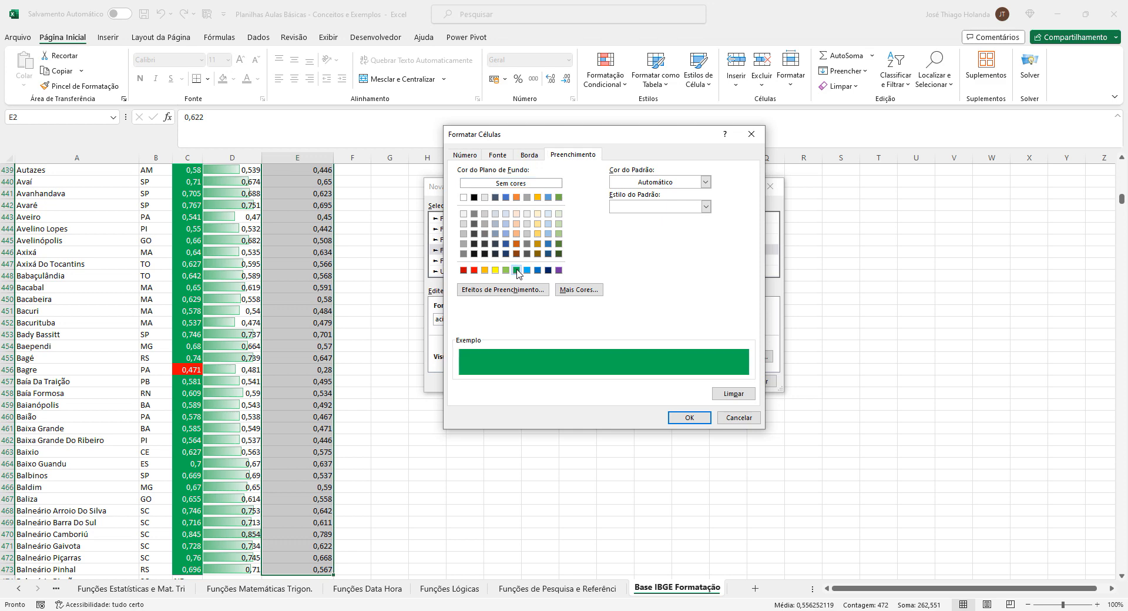
left_click(690, 418)
left_click(717, 382)
left_click(440, 321)
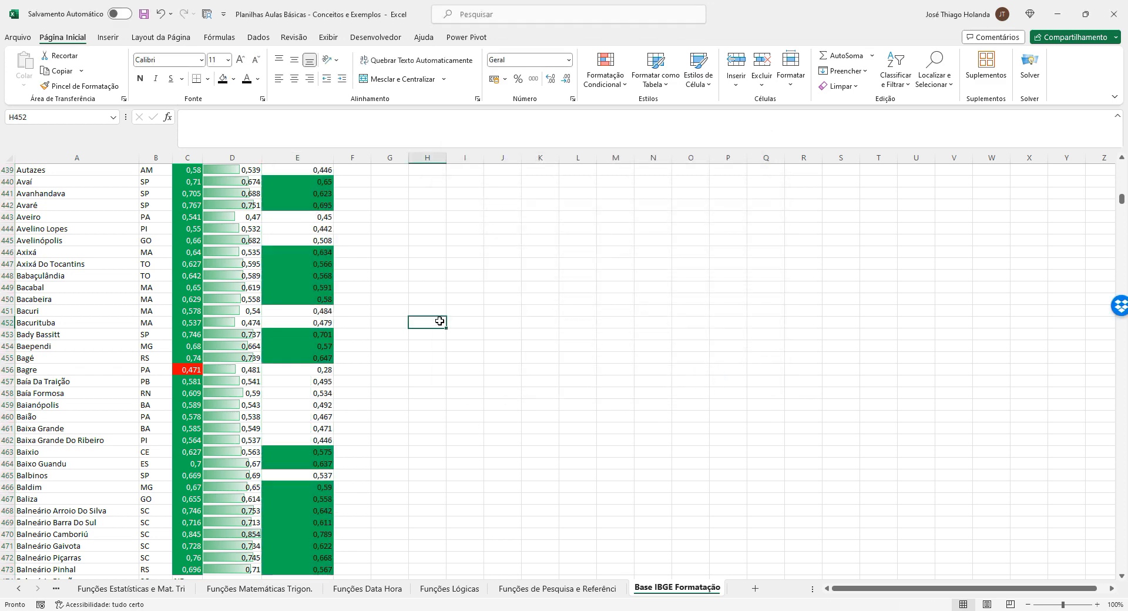
- Select the IDHM_Educacao values from E2 down to the last record in E5577
left_click_drag(1122, 200, 1122, 168)
left_click(297, 178)
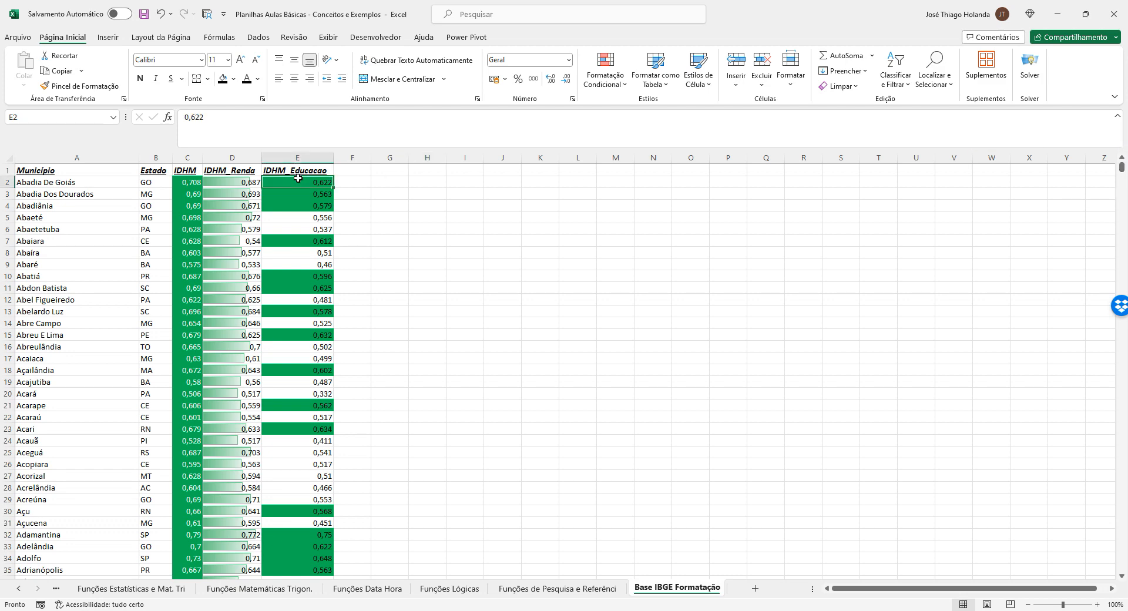
key("ctrl+shift+Down")
scroll(541, 384, "down", 5)
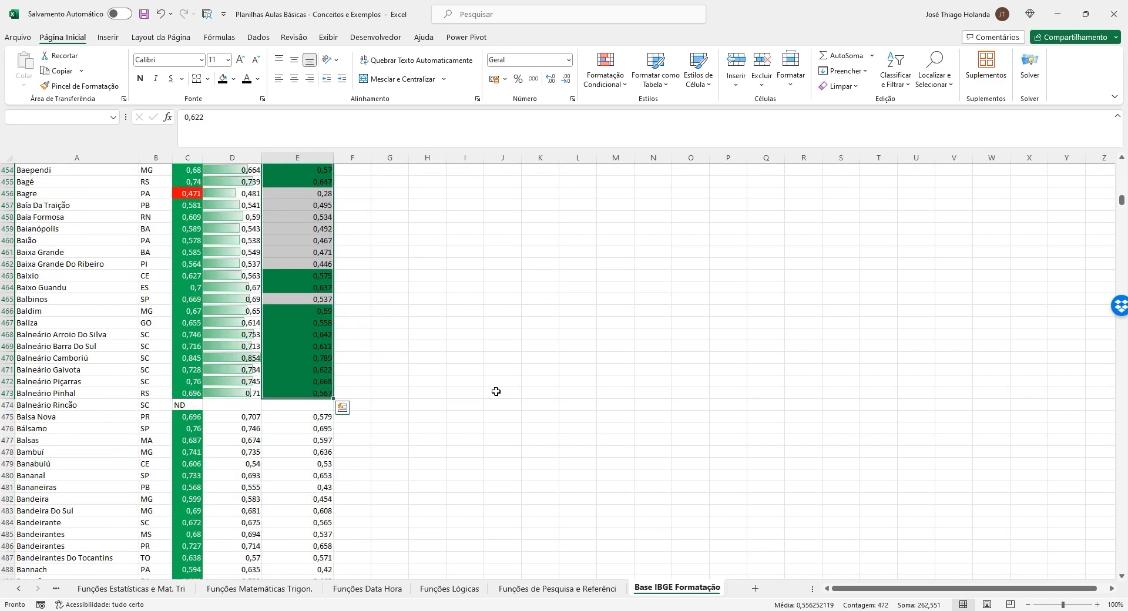
key("ctrl+shift+Down")
key("ctrl+shift+Down")
key("ctrl+shift+Down")
key("ctrl+shift+Down")
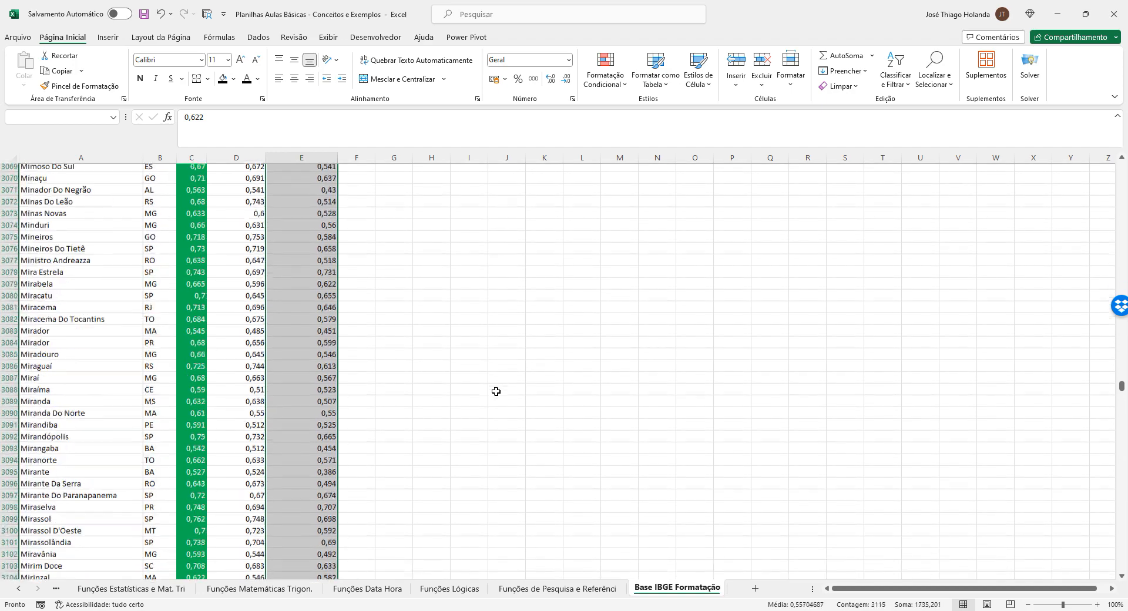
key("ctrl+shift+Down")
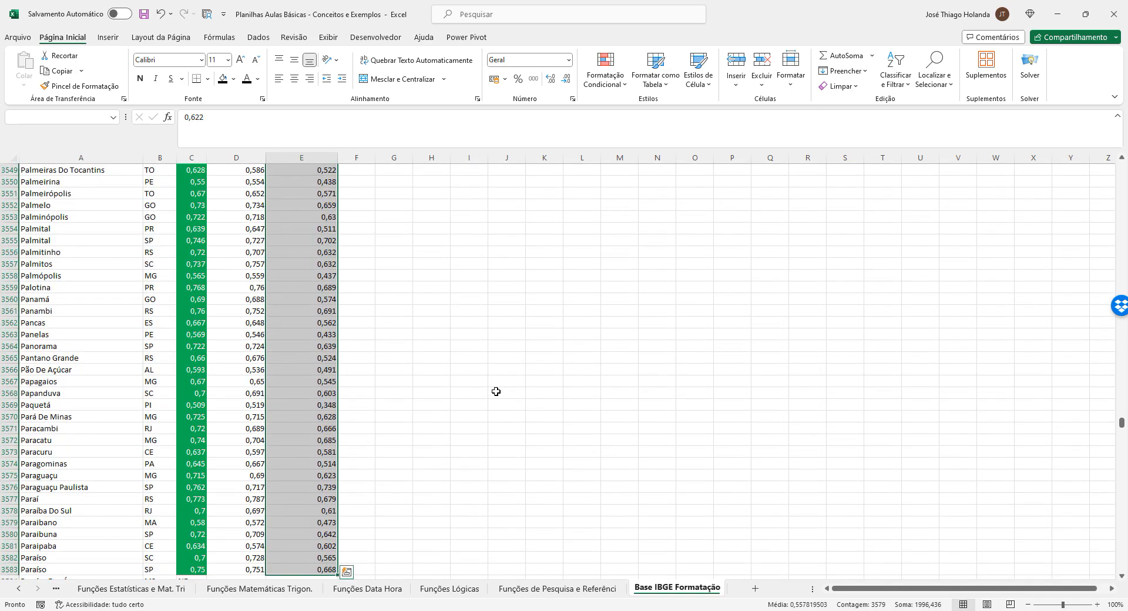
key("ctrl+shift+Down")
key("ctrl+shift+Down")
key("ctrl+shift+Down")
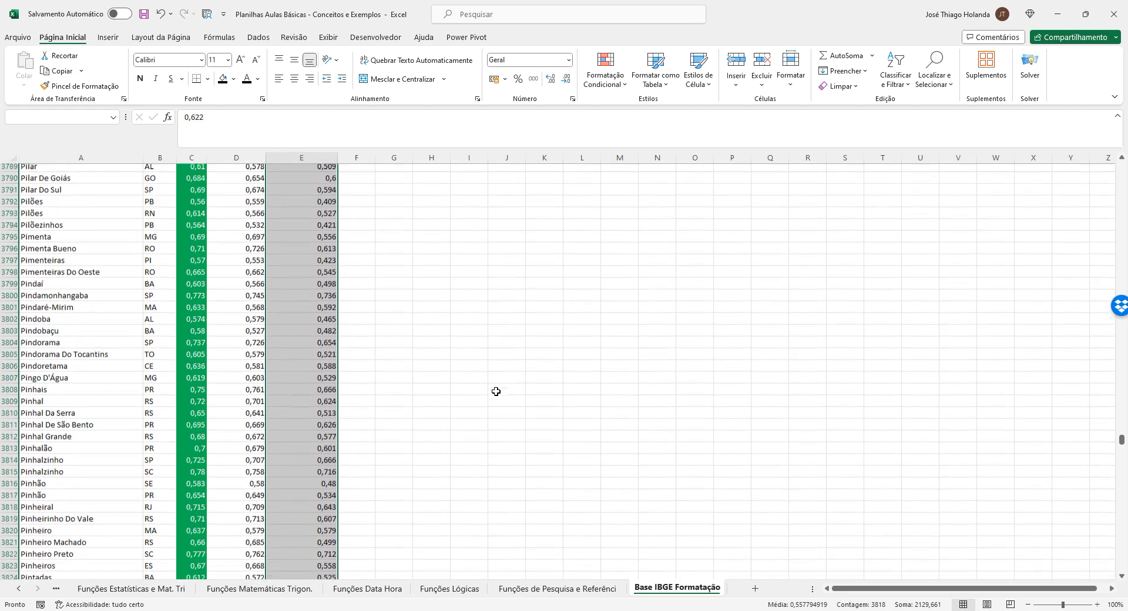
key("ctrl+shift+Down")
key("ctrl+shift+Down")
key("ctrl+shift+Down")
key("ctrl+shift+Down")
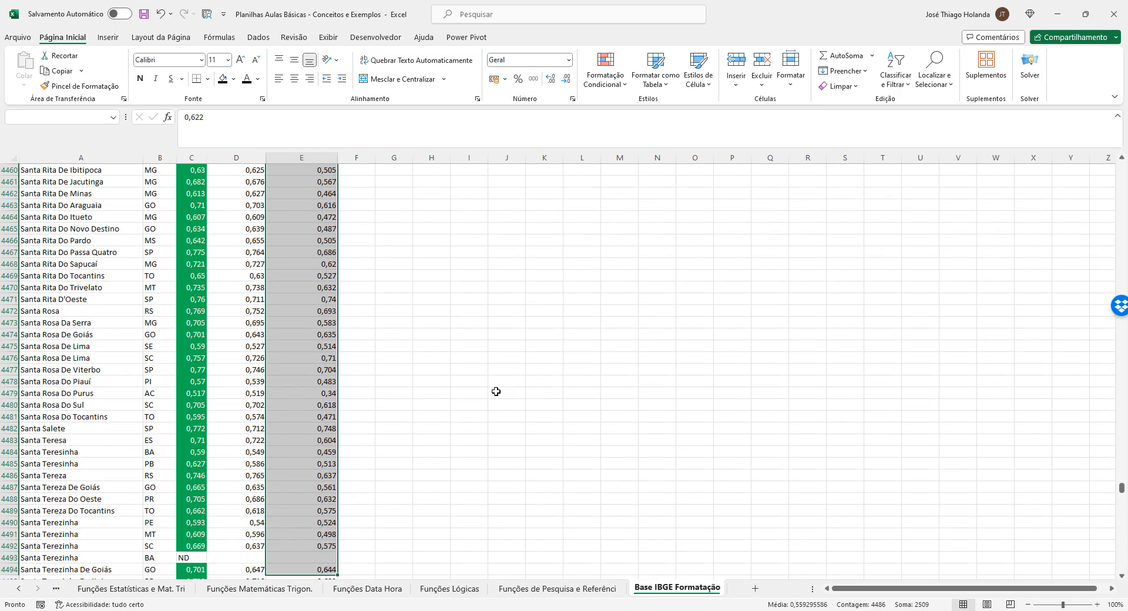
key("ctrl+shift+Down")
key("ctrl+shift+Down")
key("ctrl+shift+Down")
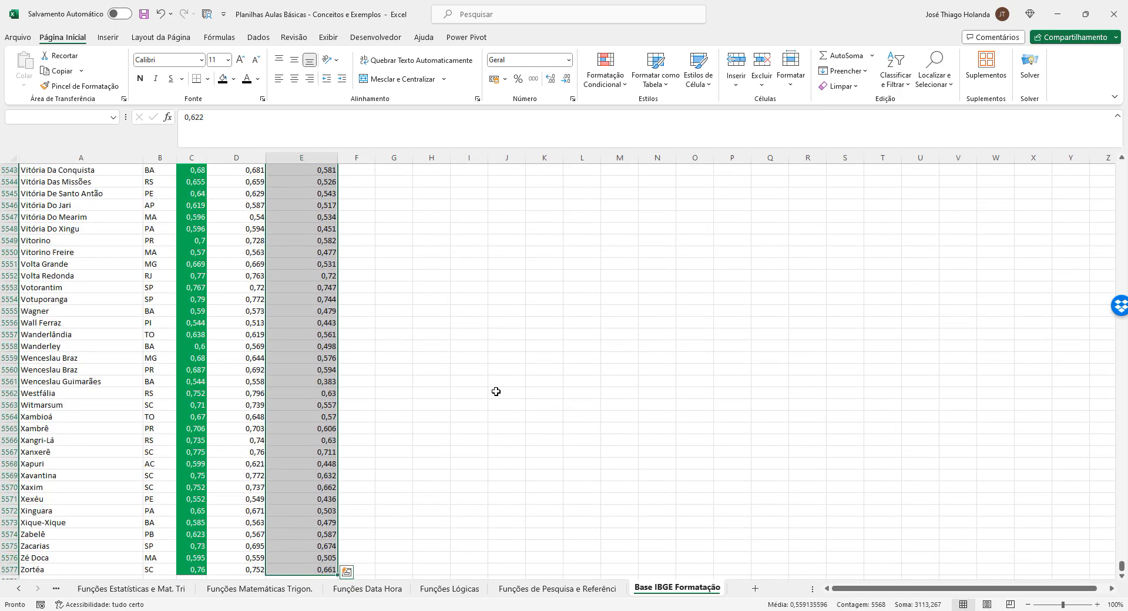
scroll(527, 403, "down", 2)
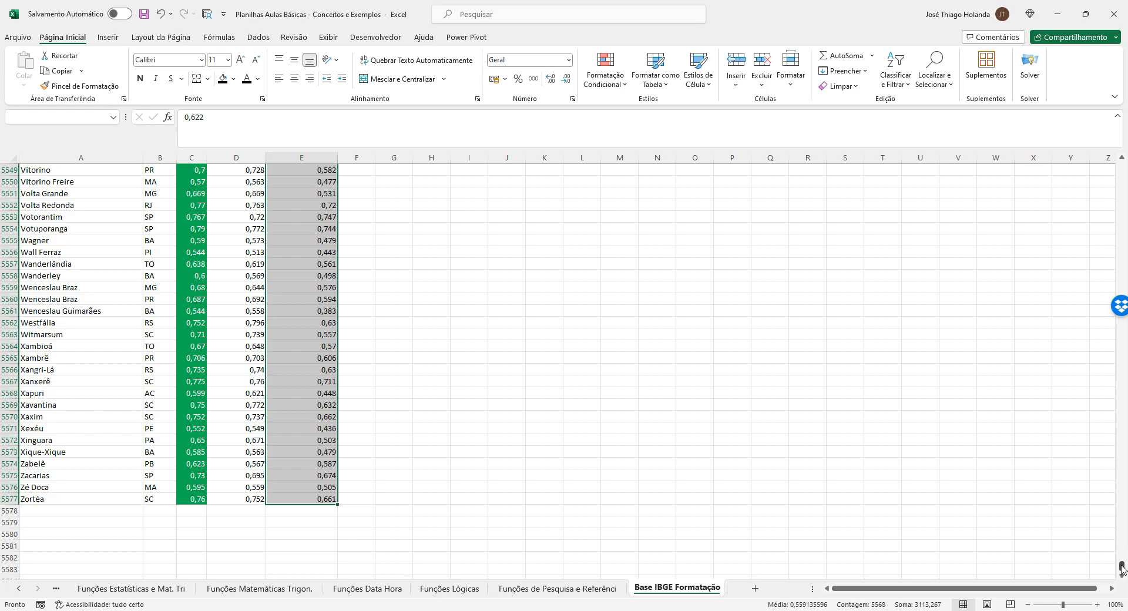
- Create a rule that fills IDHM_Educacao values below the selected range's average in red, and check the colouring down the column
left_click_drag(1122, 567, 1122, 168)
left_click(605, 73)
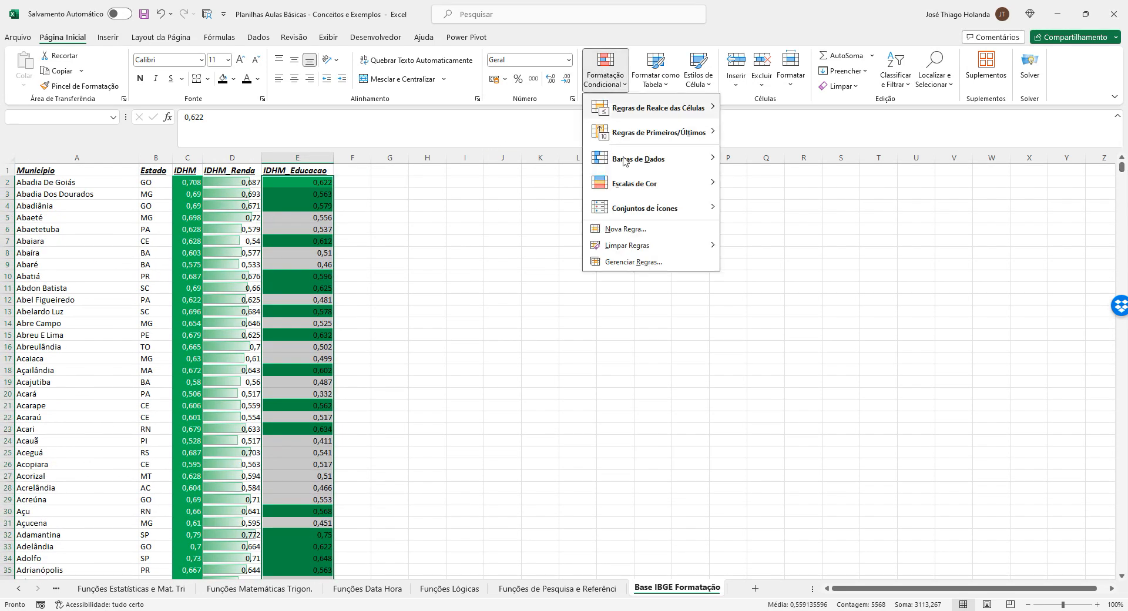
left_click(641, 232)
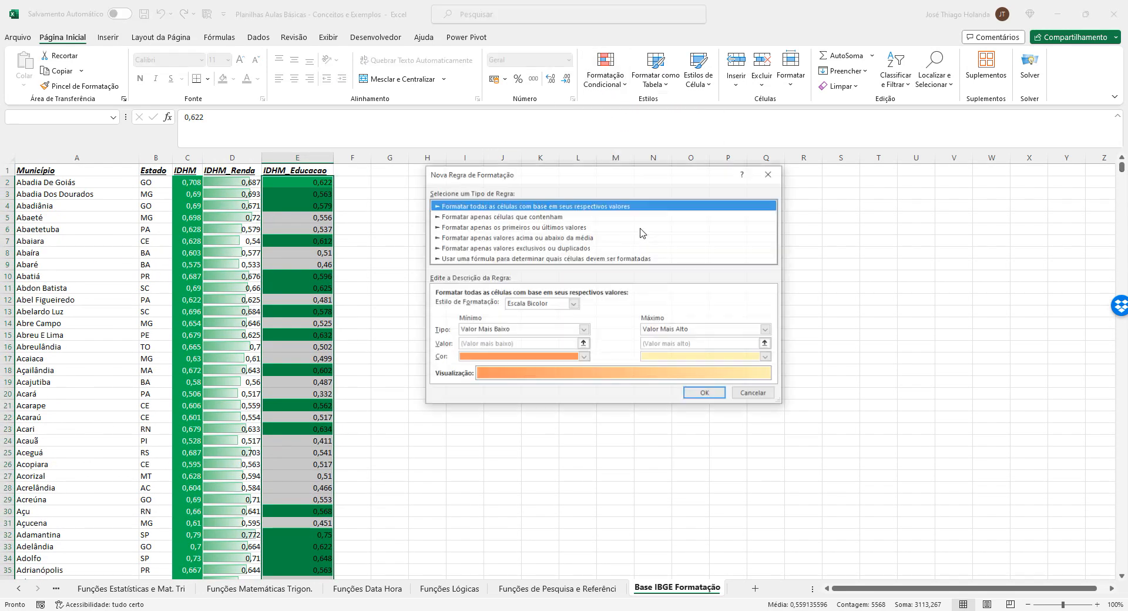
left_click(489, 237)
left_click(479, 307)
left_click(479, 324)
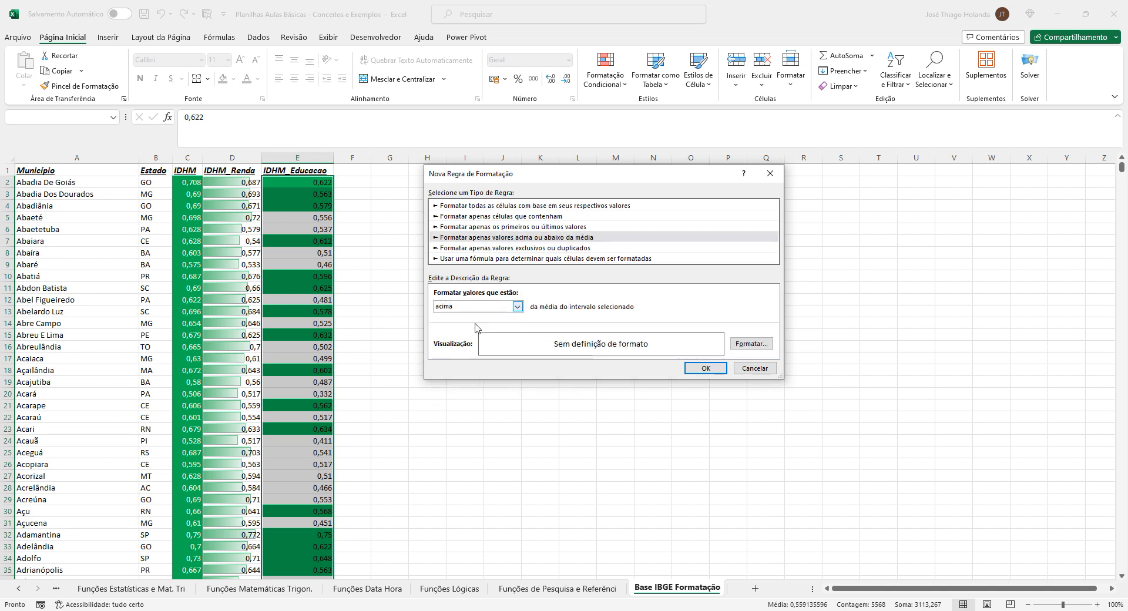
left_click(751, 344)
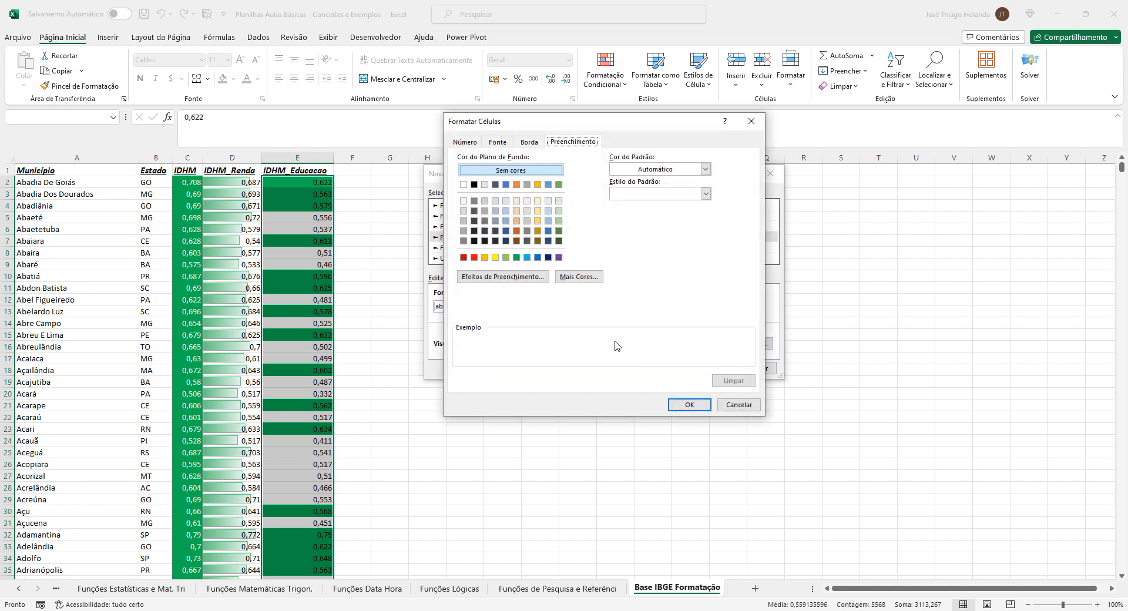
left_click(689, 404)
left_click(713, 368)
left_click(720, 366)
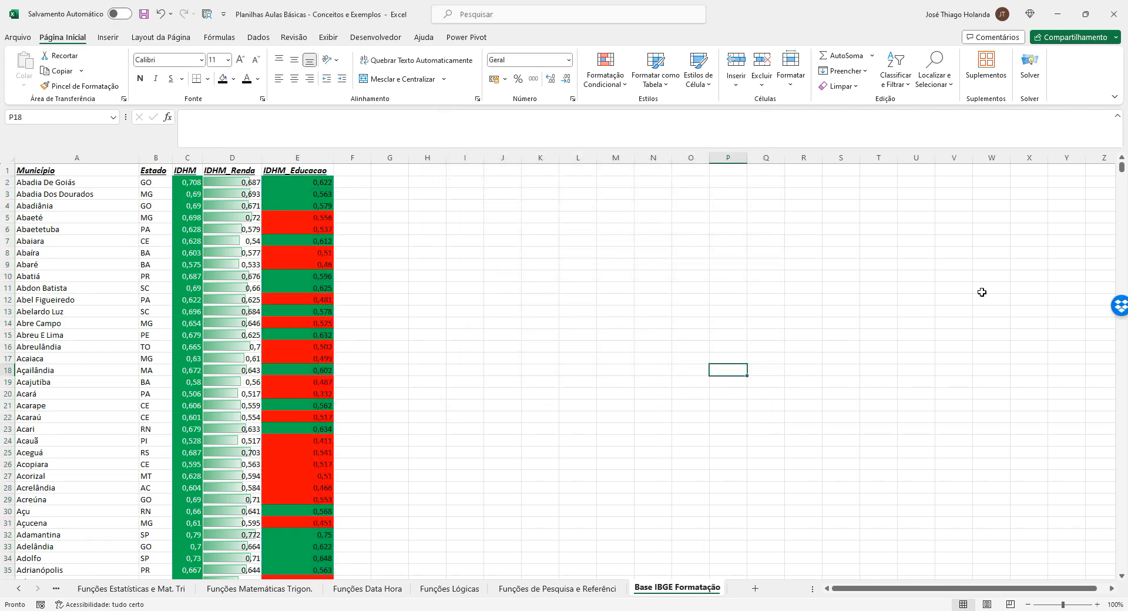
left_click_drag(1122, 173, 1123, 201)
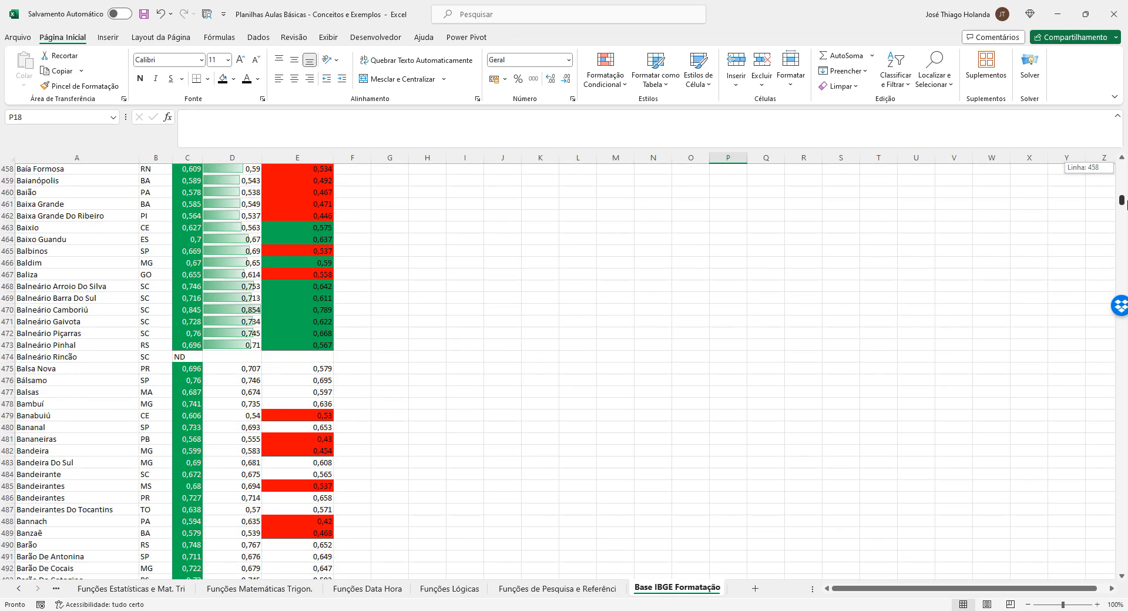
left_click_drag(1123, 201, 1124, 149)
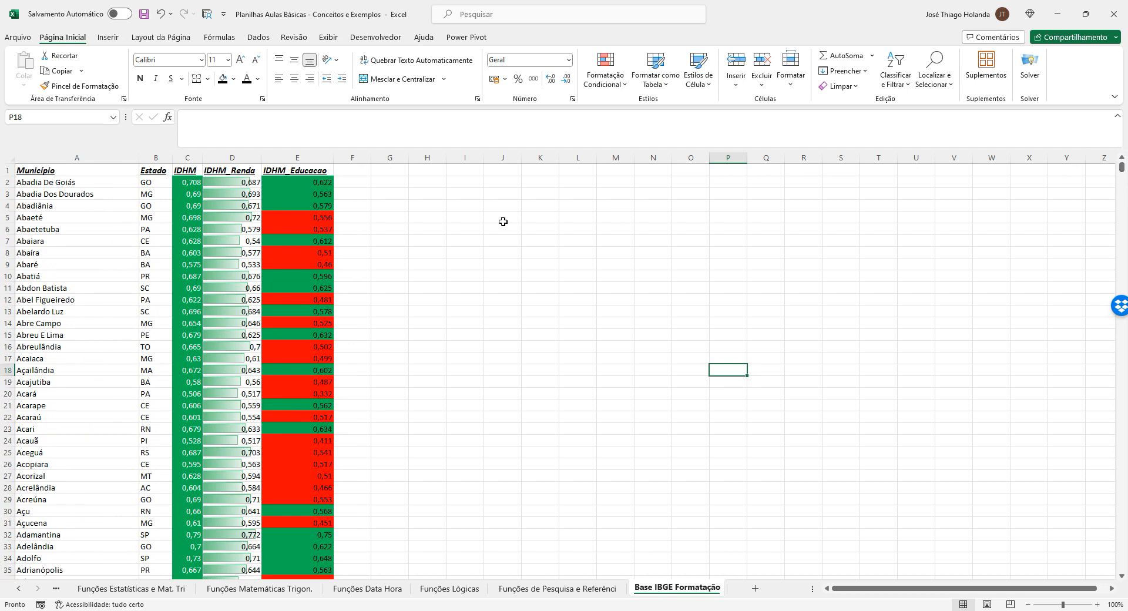
left_click(388, 251)
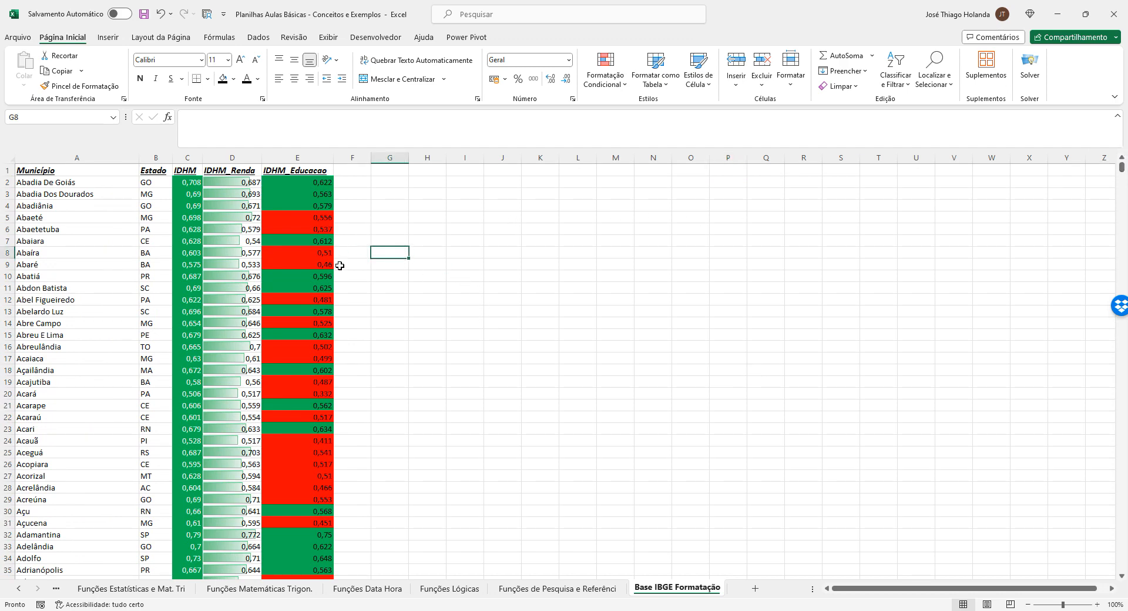
scroll(317, 500, "down", 20)
scroll(317, 499, "up", 20)
mouse_move(1122, 169)
left_mouse_down()
mouse_move(1121, 234)
mouse_move(1122, 168)
left_mouse_up()
left_click(605, 69)
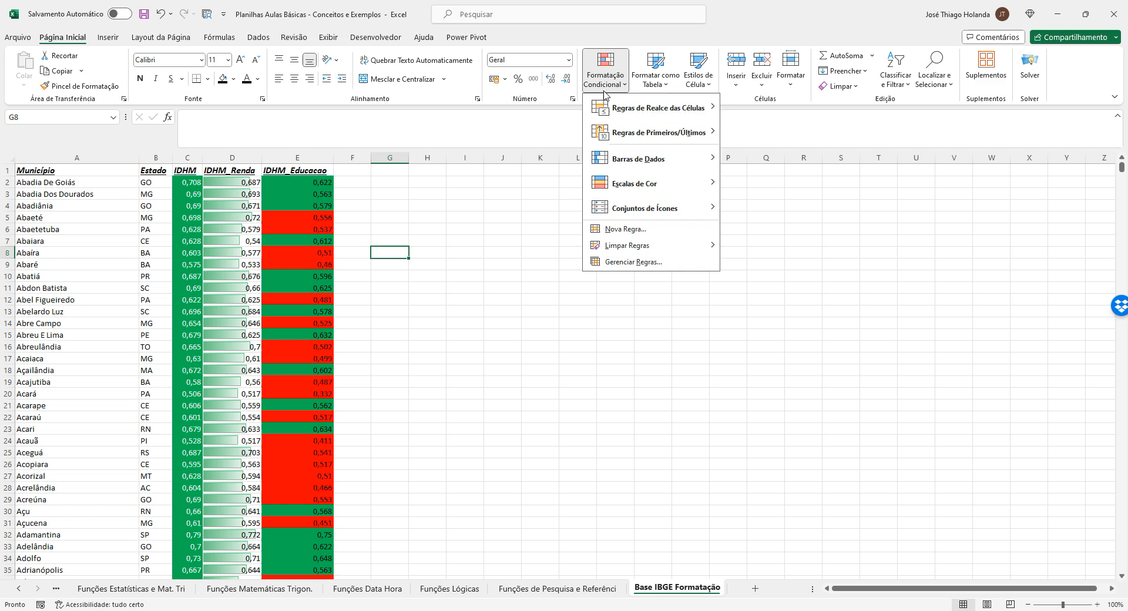
left_click(645, 263)
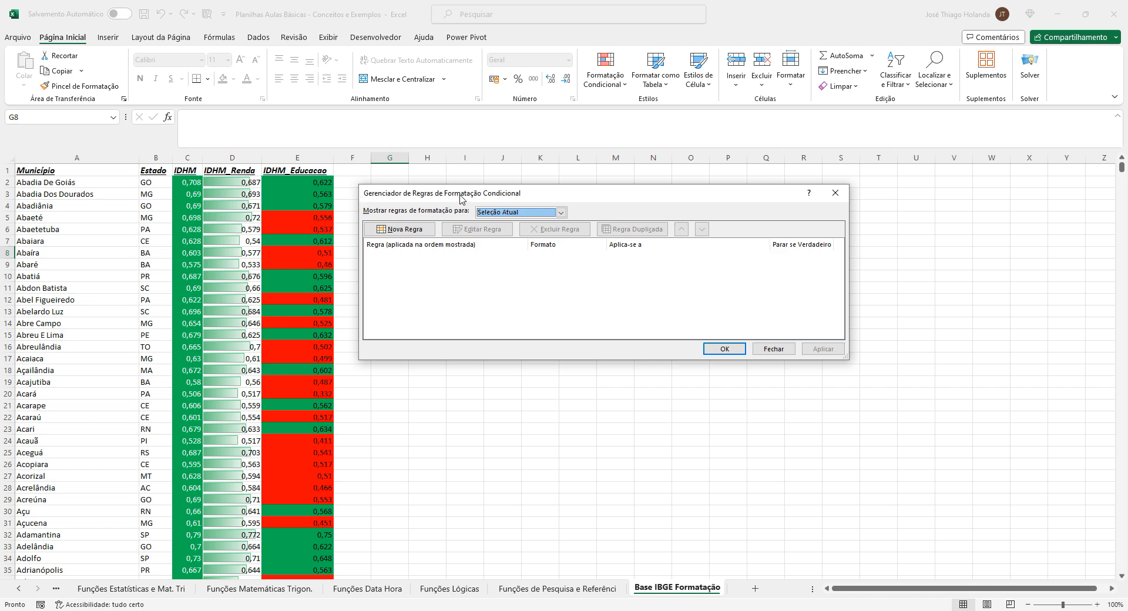
left_click_drag(460, 200, 545, 308)
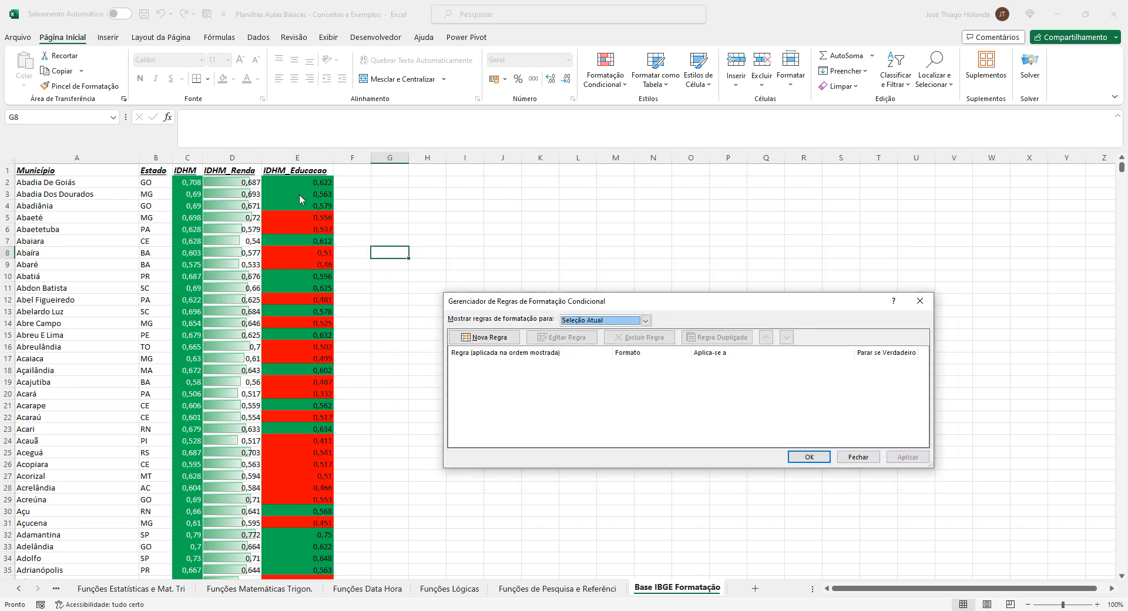
left_click(920, 301)
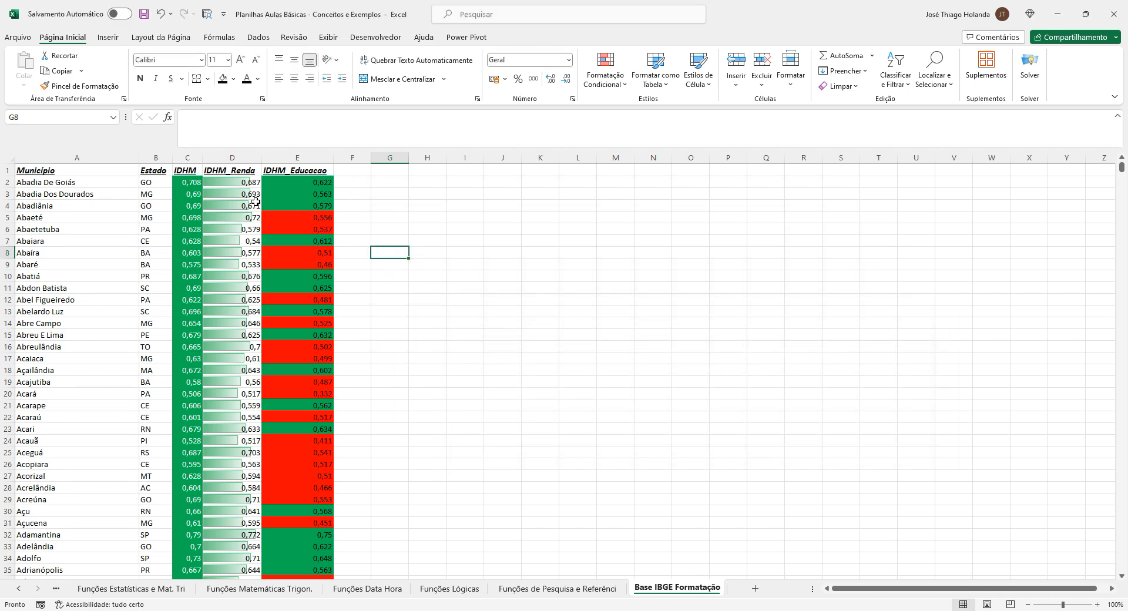
- Extend the above-average rule on IDHM_Educacao to apply to the range =$E$2:$E$5577
left_click(300, 186)
left_click(606, 71)
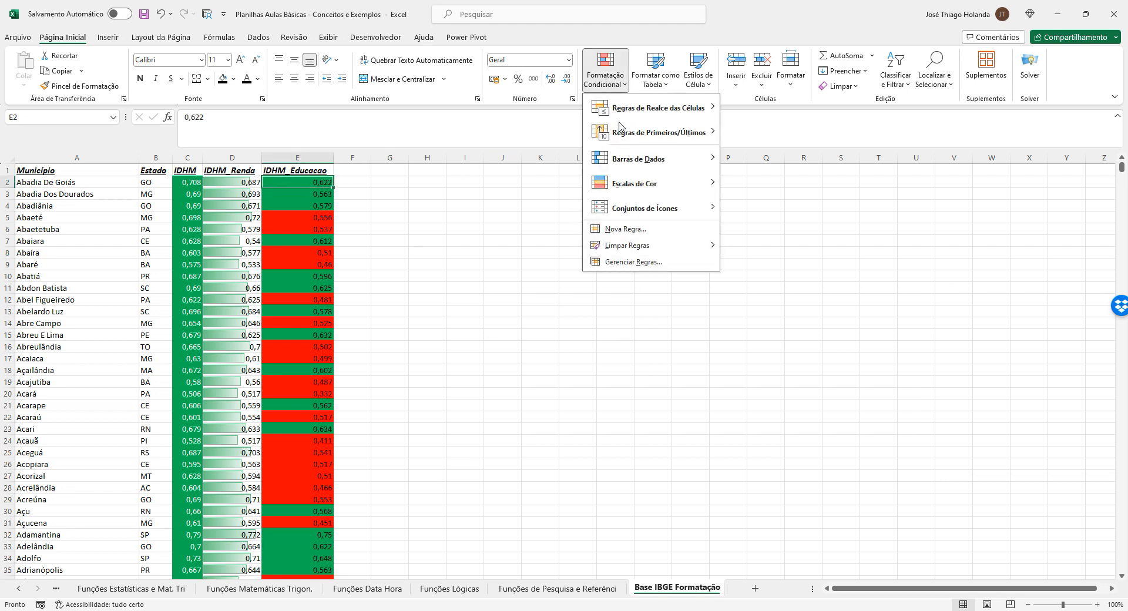
left_click(641, 260)
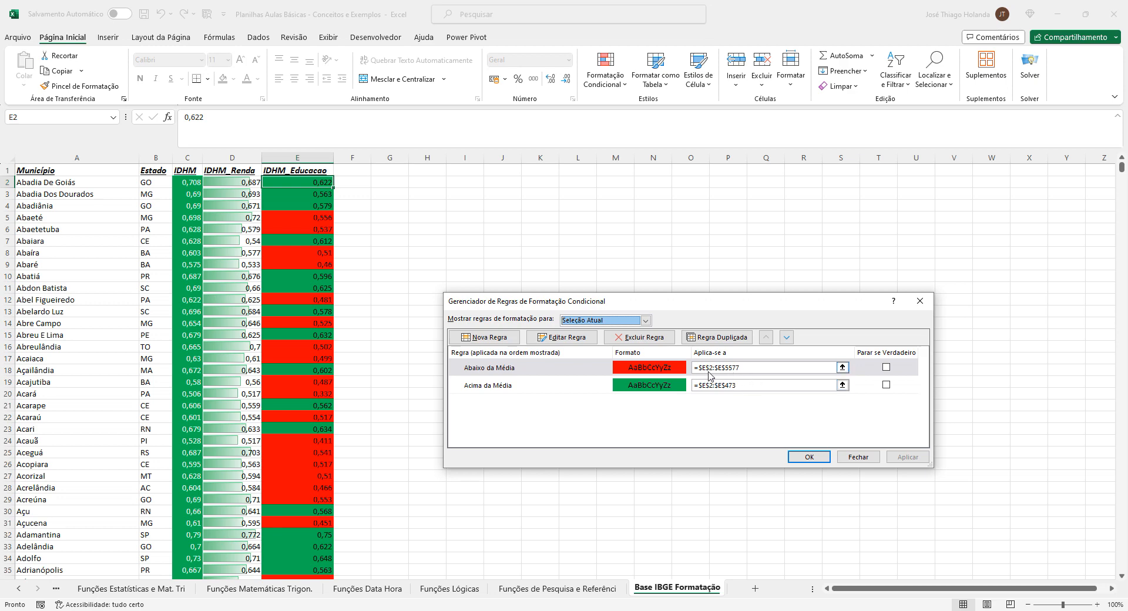
left_click(831, 384)
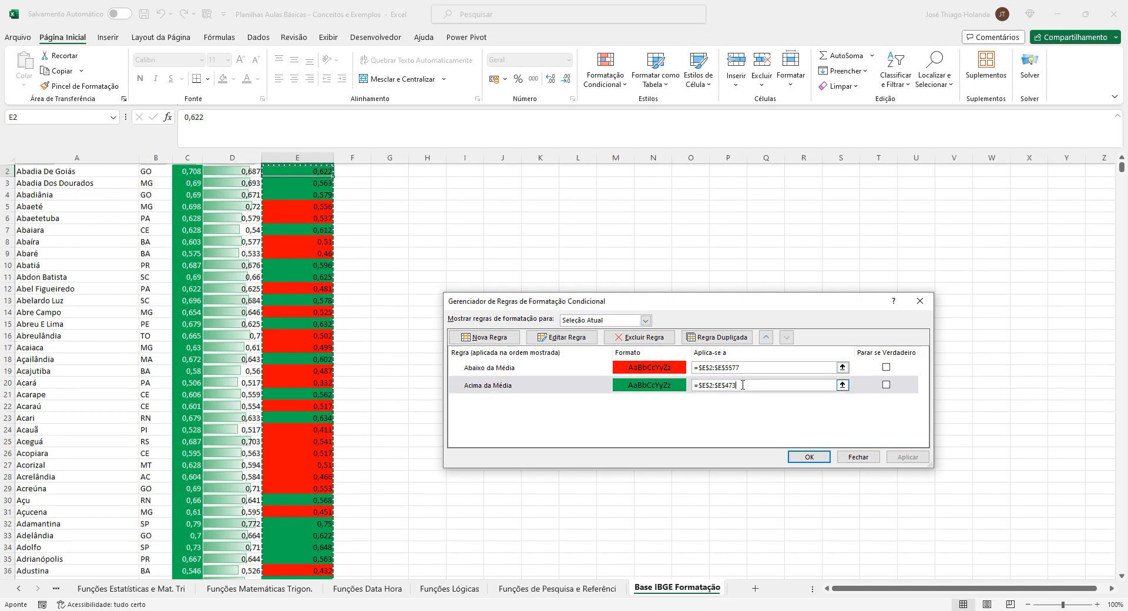
key("BackSpace")
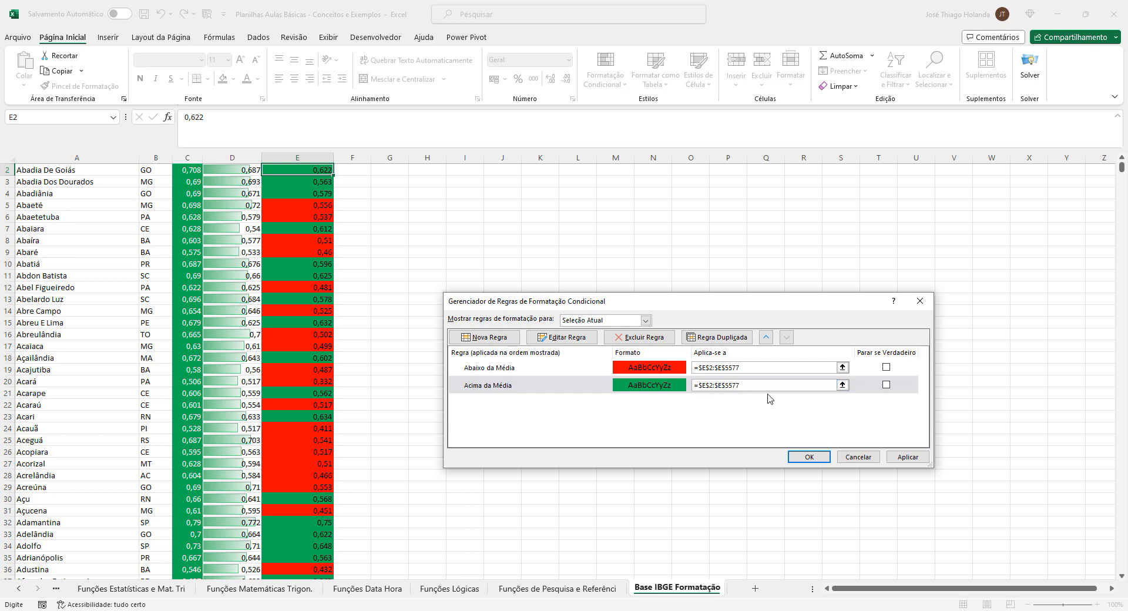
left_click(899, 465)
left_click(809, 458)
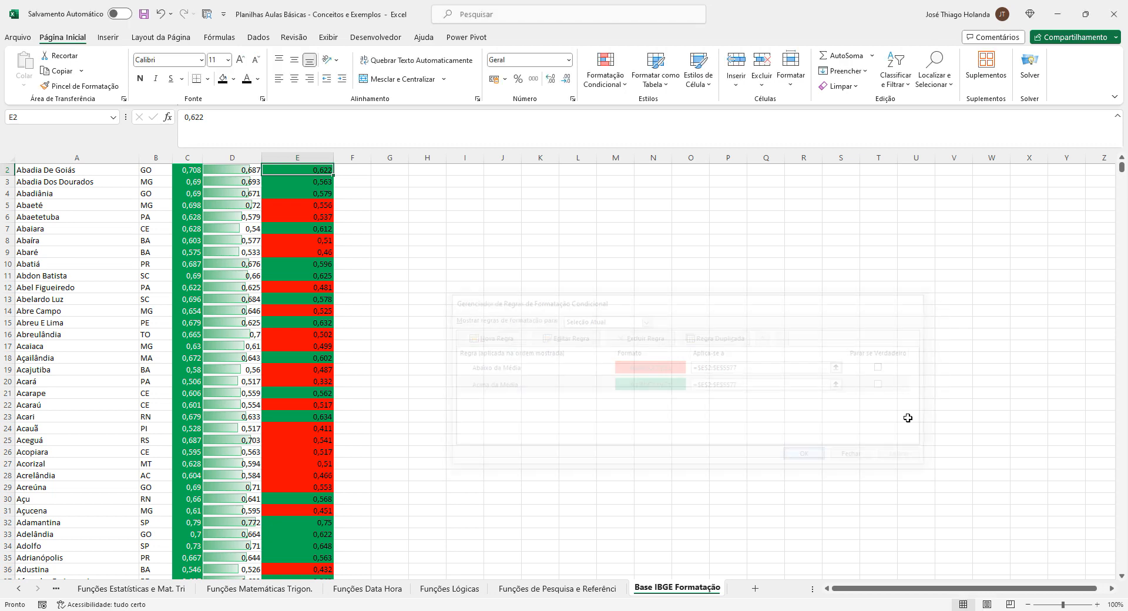
- Select all IDHM_Educacao values from E2 through E5577, including the blank cells in between
left_click_drag(1121, 170, 1087, 161)
key("ctrl+shift+Down")
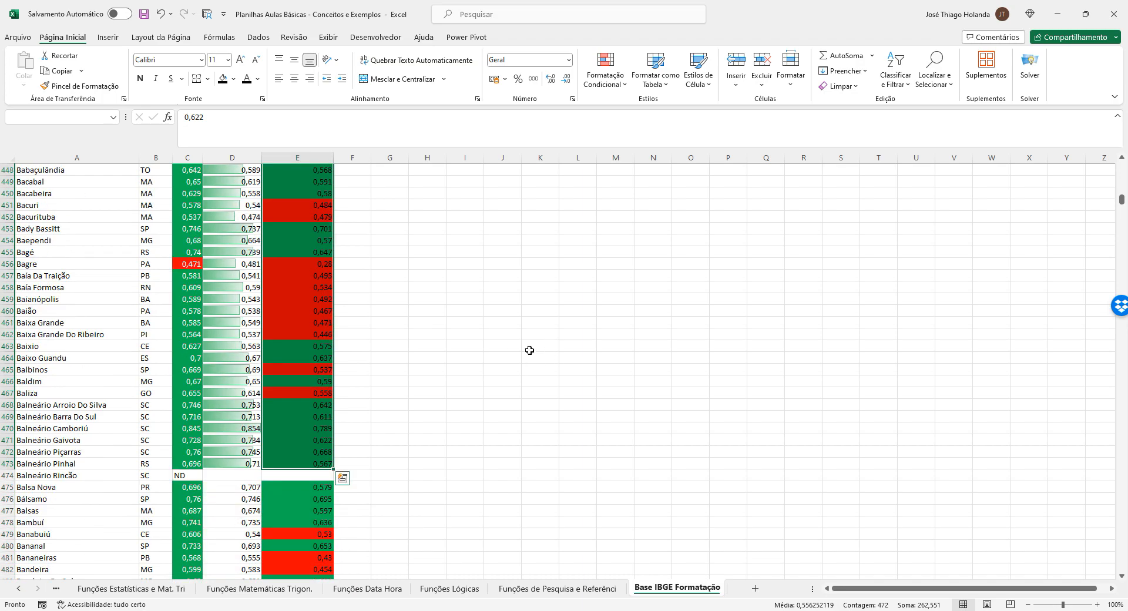
key("ctrl+shift+Down")
key("ctrl+shift+Down")
key("ctrl+shift+Down")
key("ctrl+shift+Down")
key("ctrl+shift+Down")
key("ctrl+shift+Down")
key("ctrl+shift+Down")
key("ctrl+shift+Down")
key("ctrl+shift+Down")
key("ctrl+shift+Down")
key("ctrl+shift+Down")
key("ctrl+shift+Down")
key("ctrl+shift+Down")
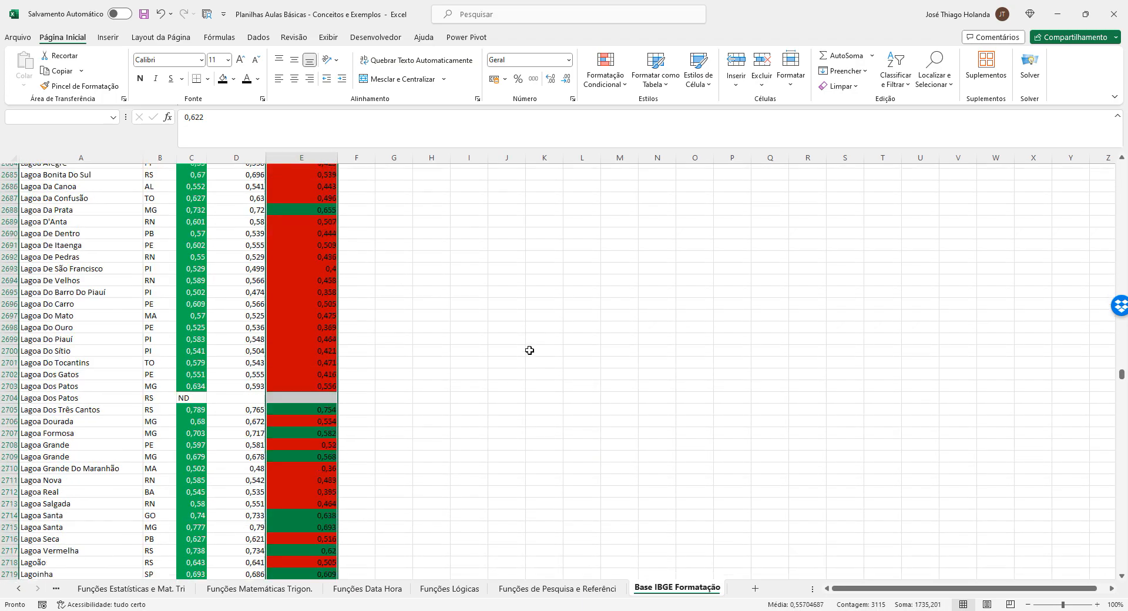
key("ctrl+shift+Down")
key("ctrl+shift+Down")
key("ctrl+shift+Down")
key("ctrl+shift+Down")
key("ctrl+shift+Down")
key("ctrl+shift+Down")
key("ctrl+shift+Down")
key("ctrl+shift+Down")
key("ctrl+shift+Down")
key("ctrl+shift+Down")
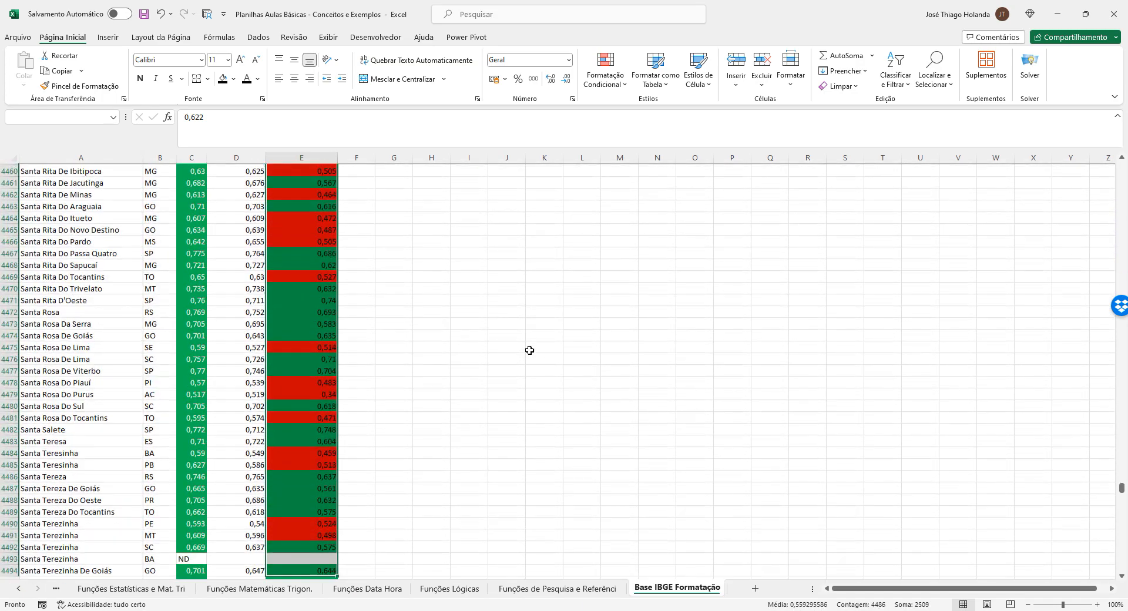
key("ctrl+shift+Down")
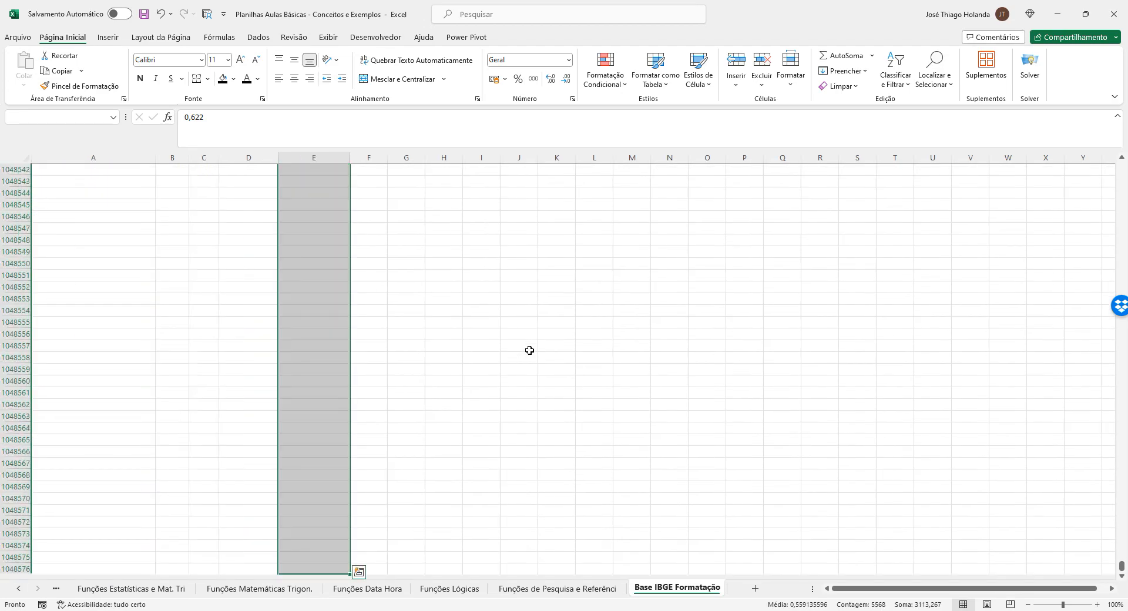
key("ctrl+shift+Up")
scroll(531, 349, "up", 20)
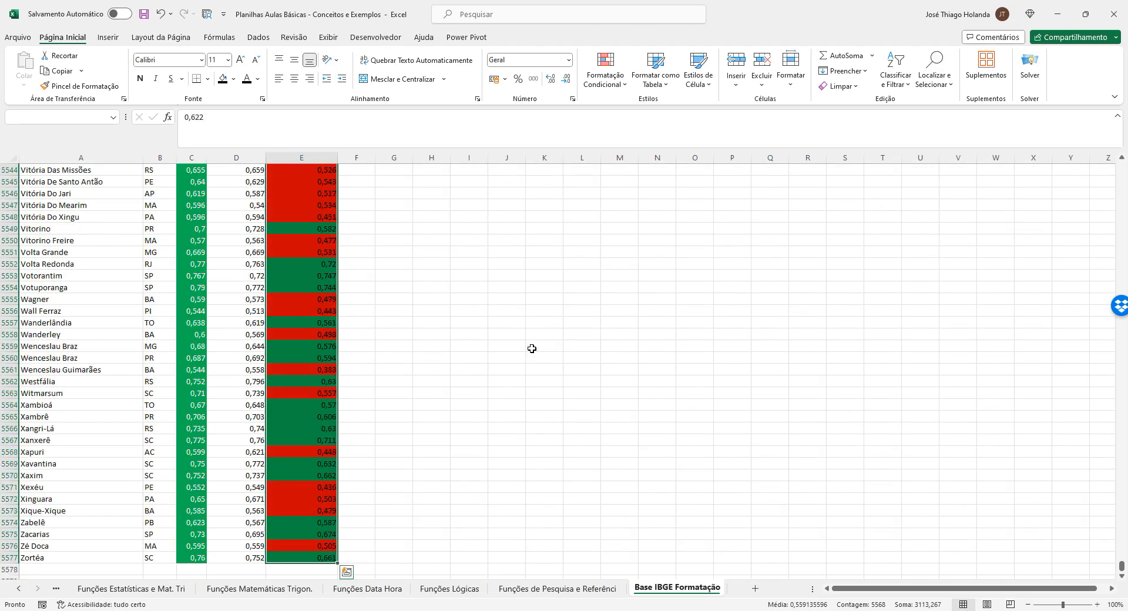
- Apply the green, yellow and red circle icon set to the selected IDHM_Educacao values and check the icons along the column
left_click(607, 82)
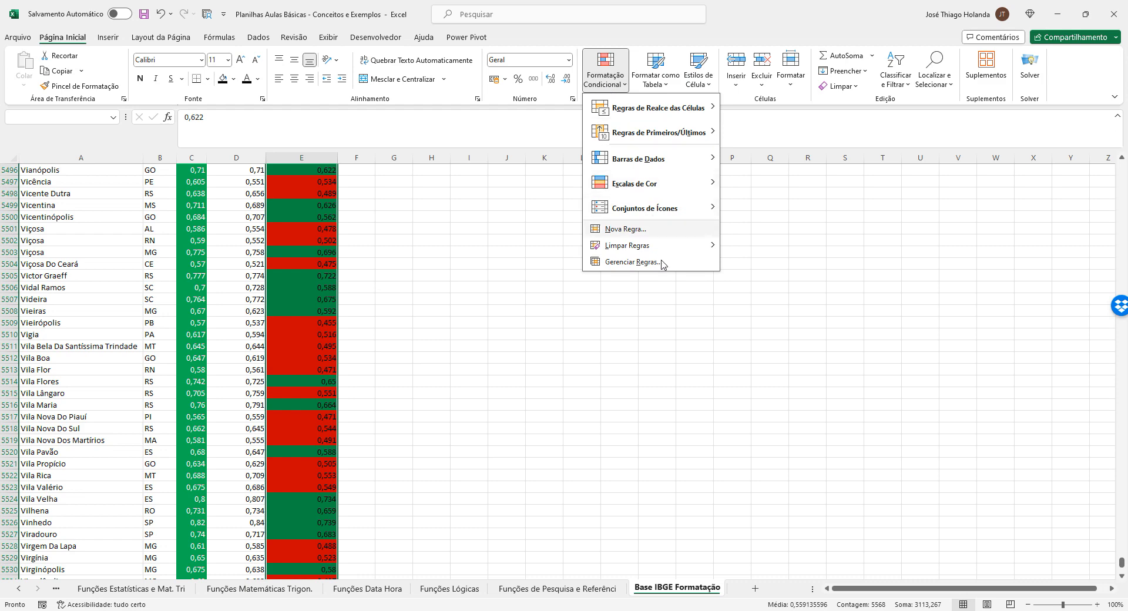
mouse_move(671, 209)
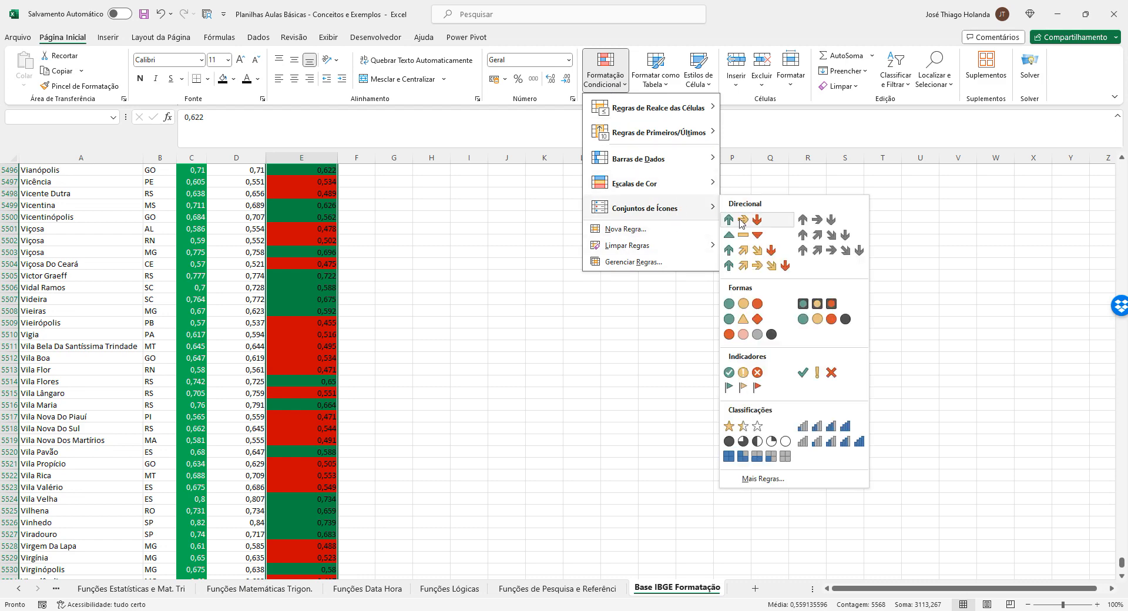
left_click(740, 305)
left_click(966, 339)
scroll(926, 372, "up", 11)
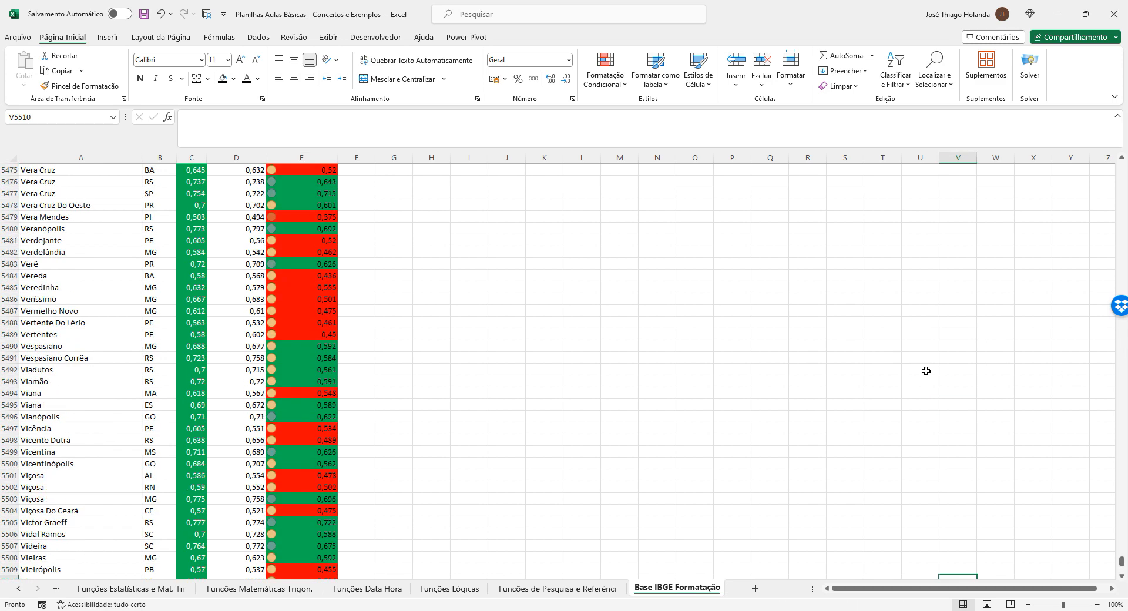
scroll(908, 369, "up", 6)
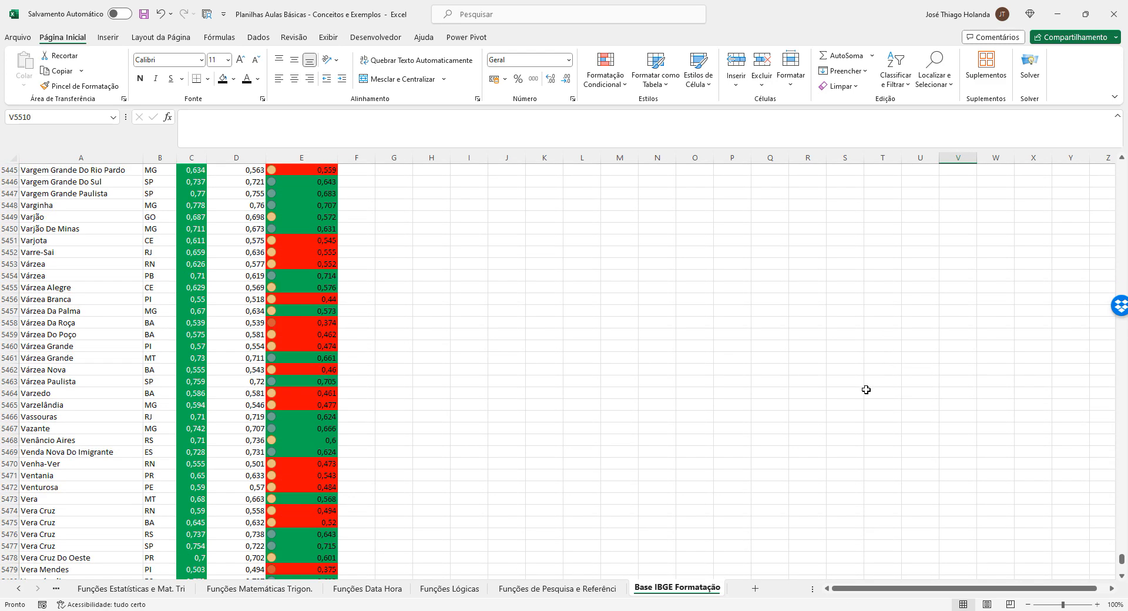
scroll(866, 390, "up", 3)
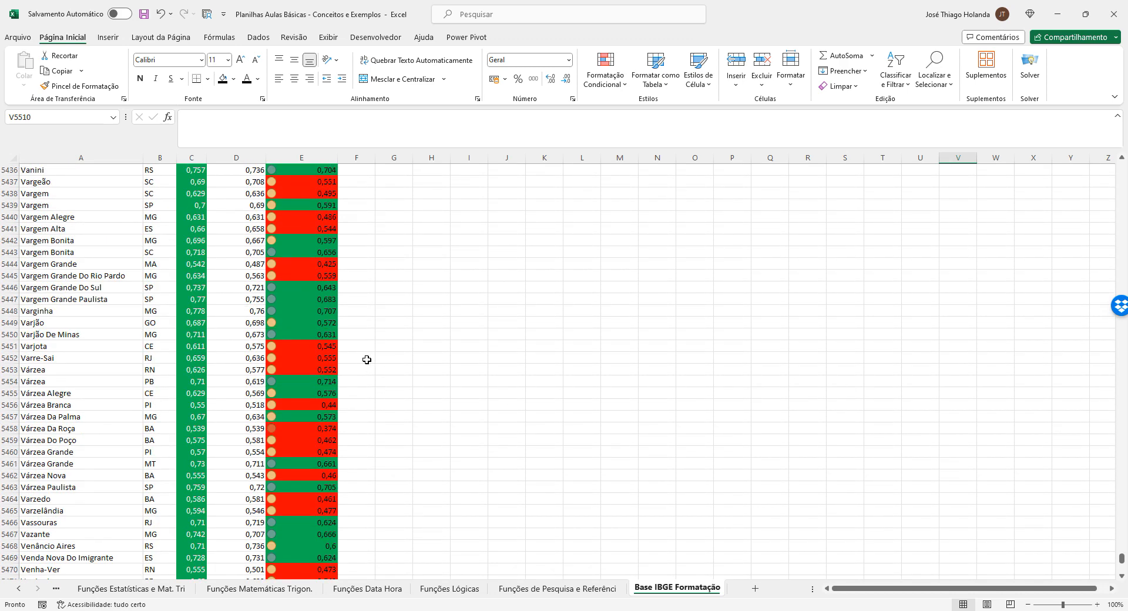
scroll(367, 359, "up", 4)
left_click(274, 322)
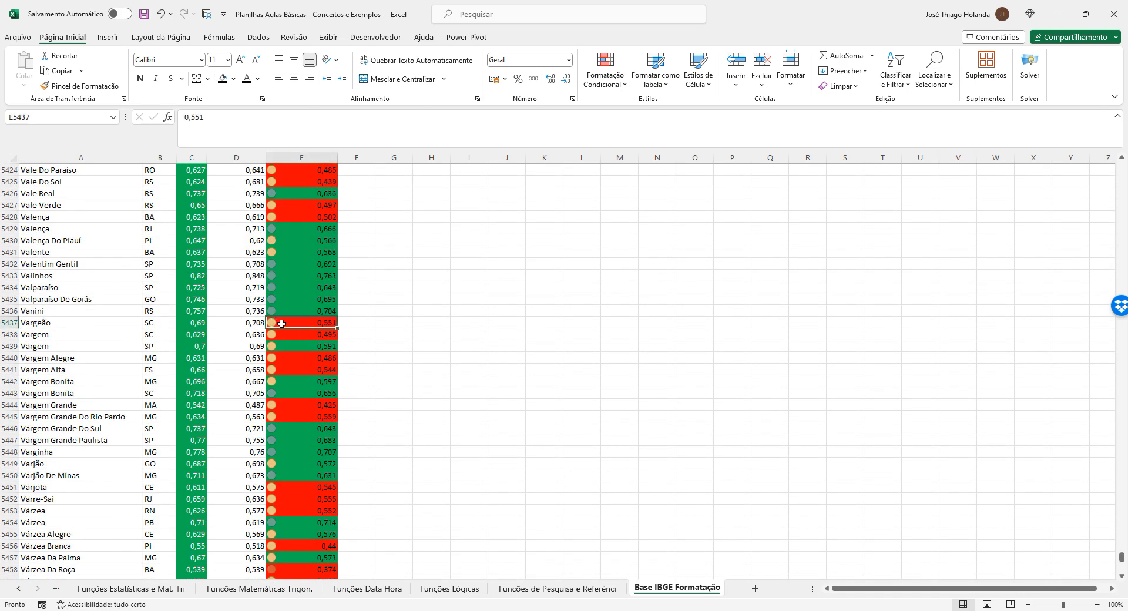
- Examine the icons and fill colours of the IDHM_Educacao values around Vargeão, Uiramutã and Umirim
scroll(411, 276, "up", 18)
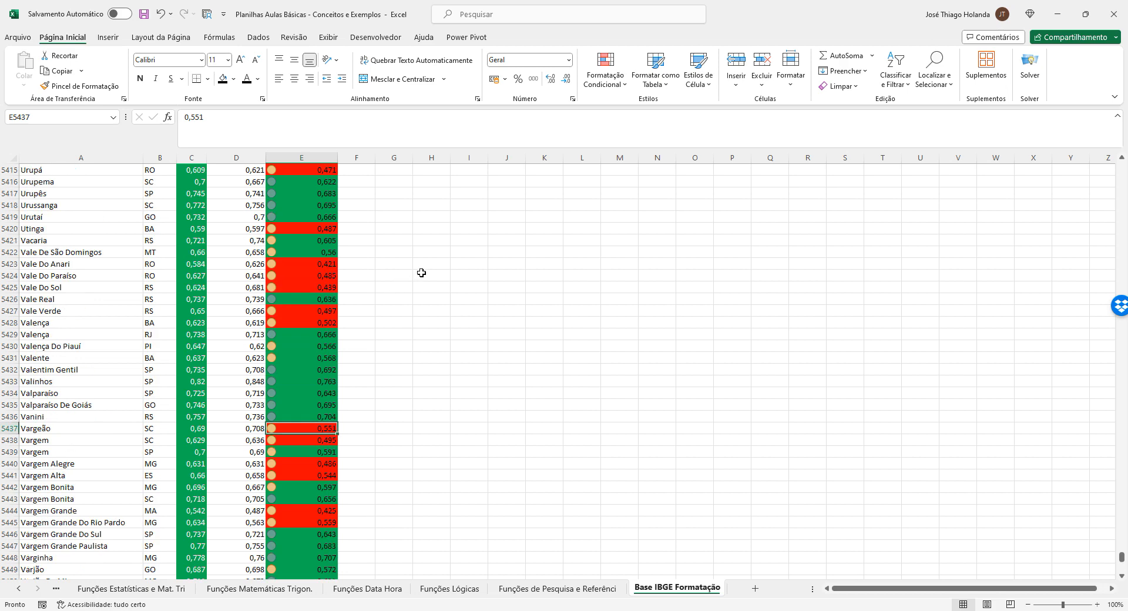
scroll(1058, 498, "up", 6)
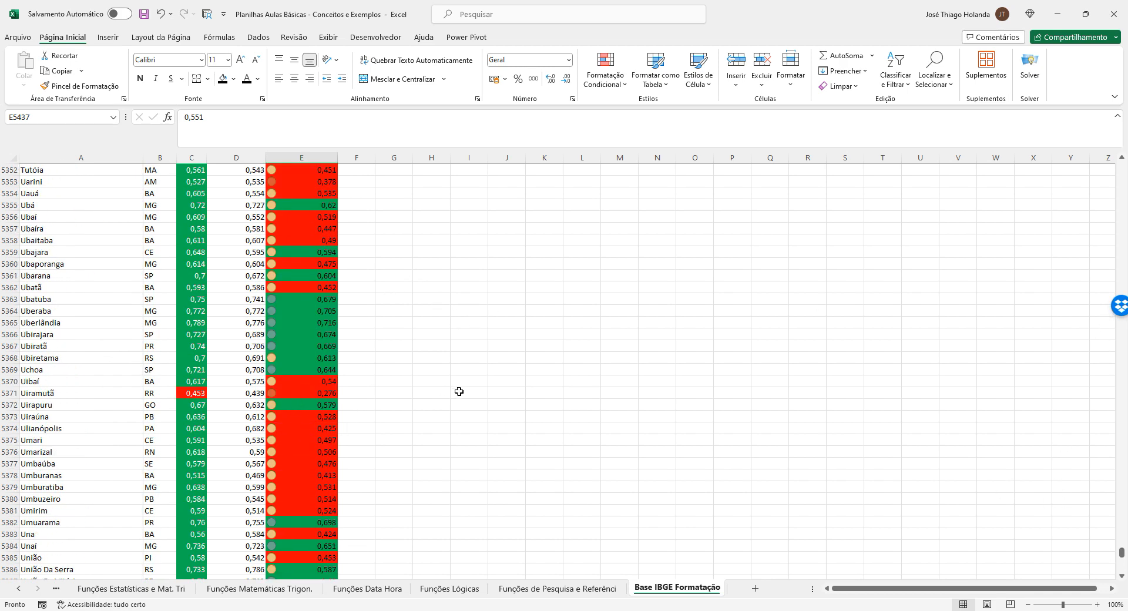
scroll(459, 391, "up", 1)
left_click(296, 428)
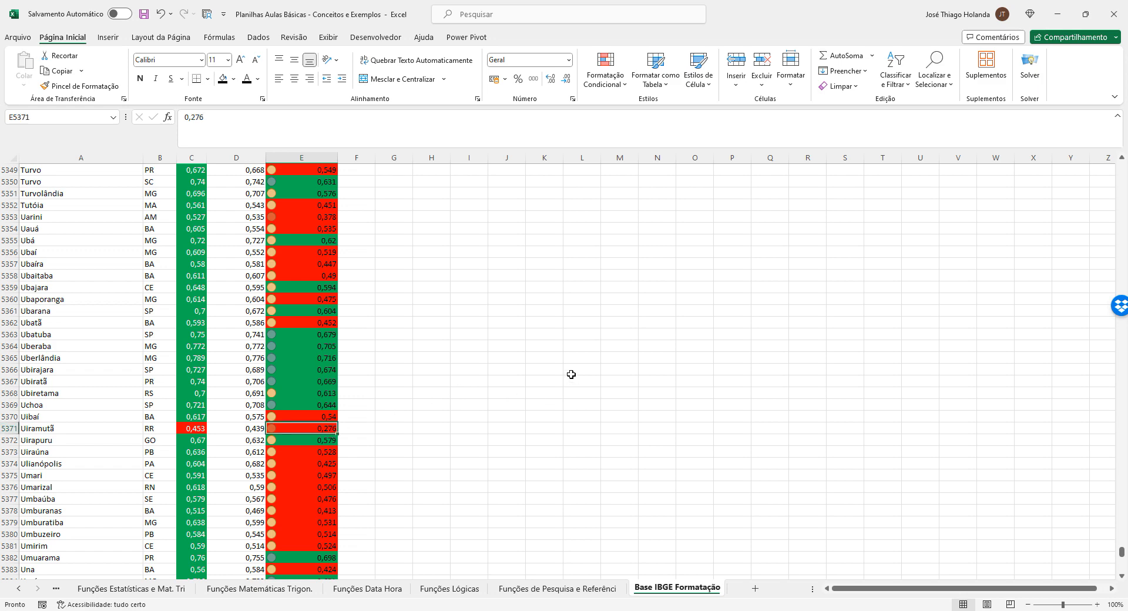
left_click(308, 417)
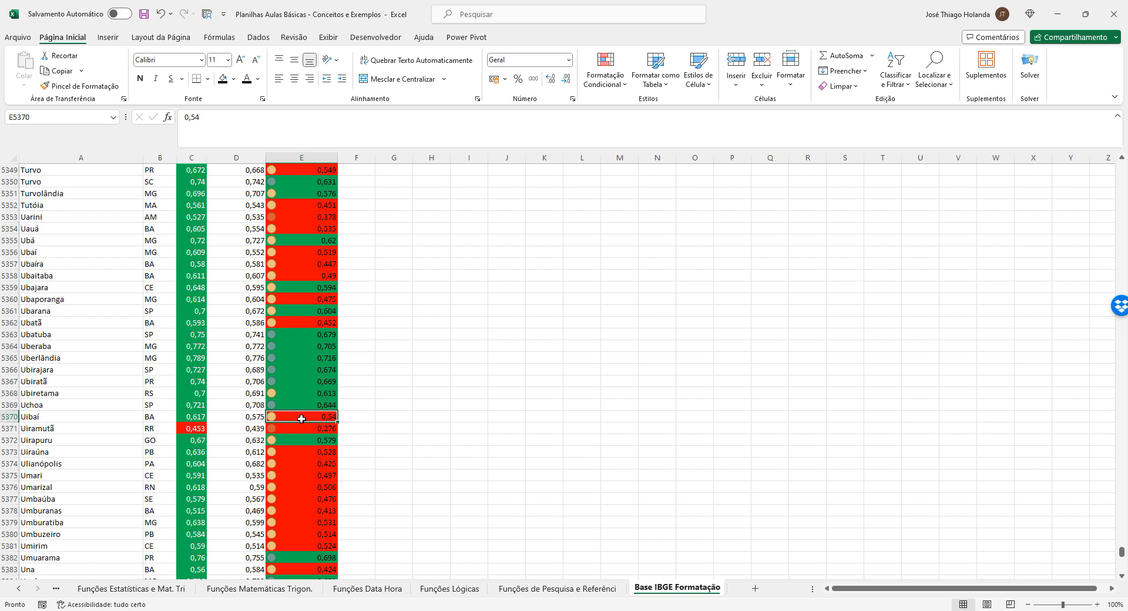
left_click_drag(307, 457, 304, 541)
left_click(303, 543)
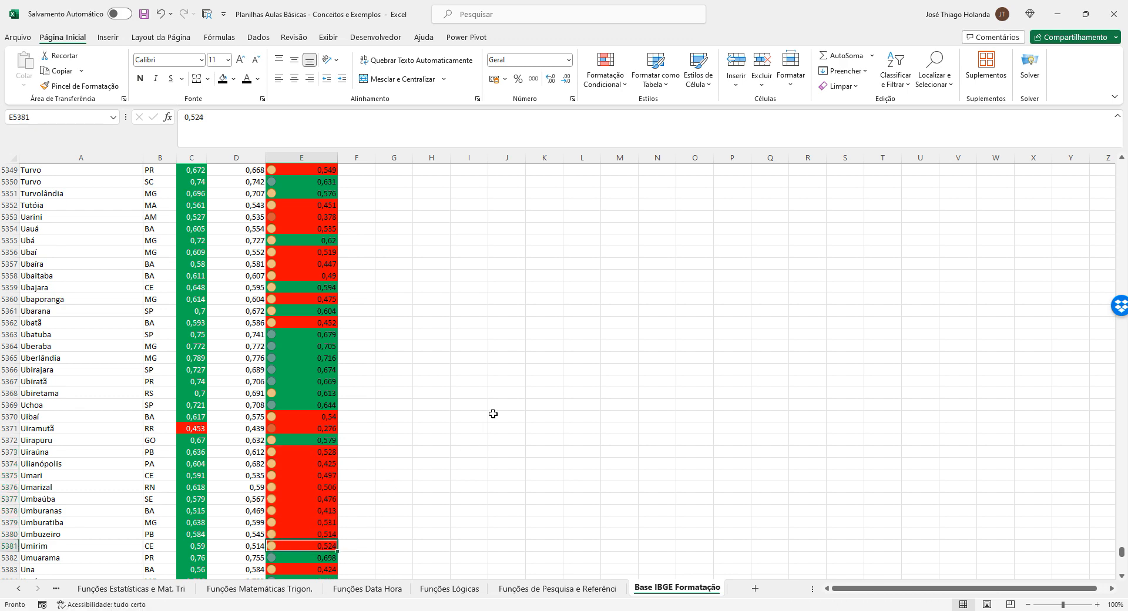
scroll(353, 314, "up", 20)
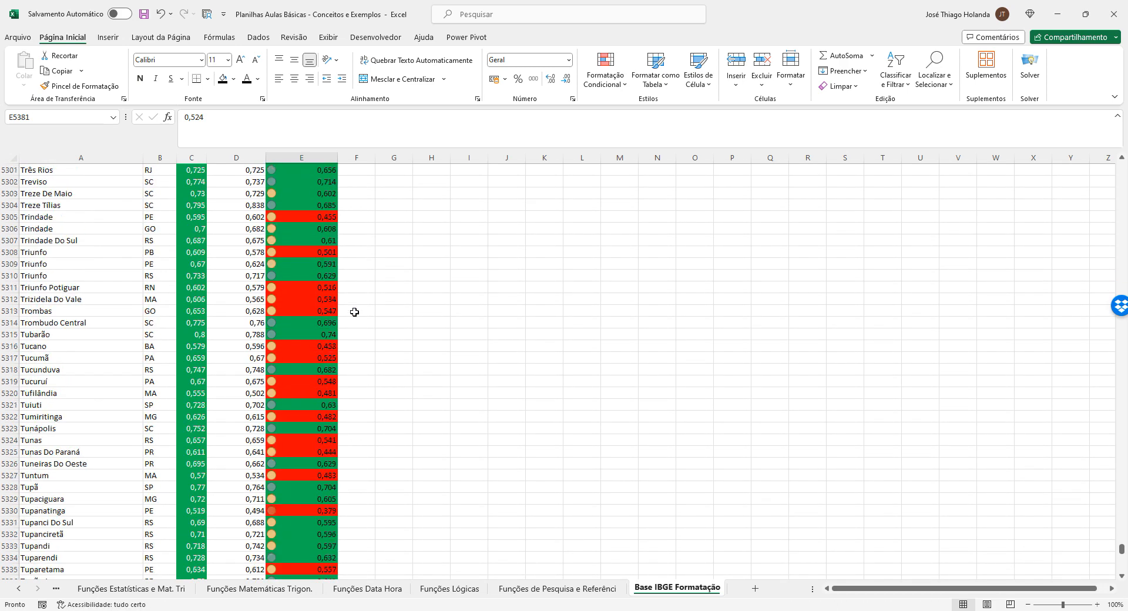
scroll(359, 312, "up", 17)
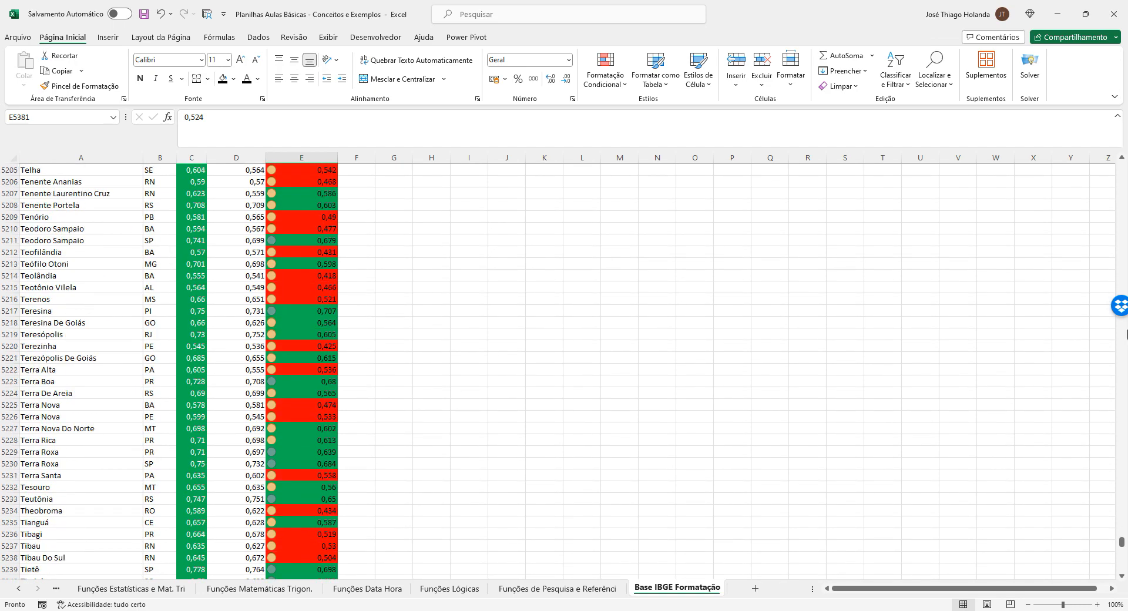
- Select the whole data table from the Município header in A1 to its last row in column E
left_click_drag(1121, 544, 1121, 167)
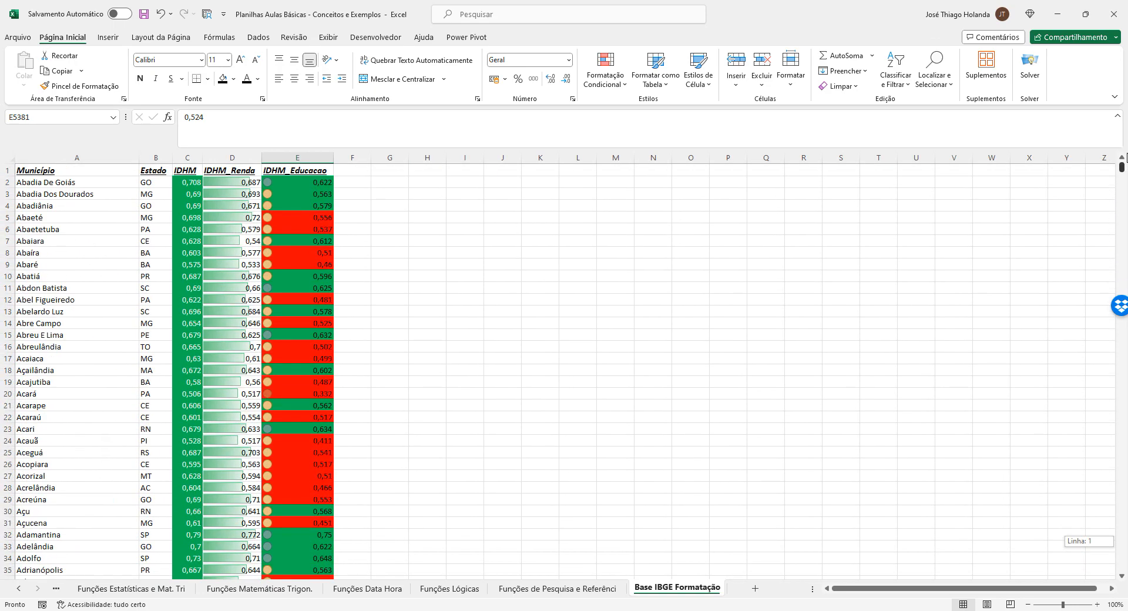
left_click(319, 179)
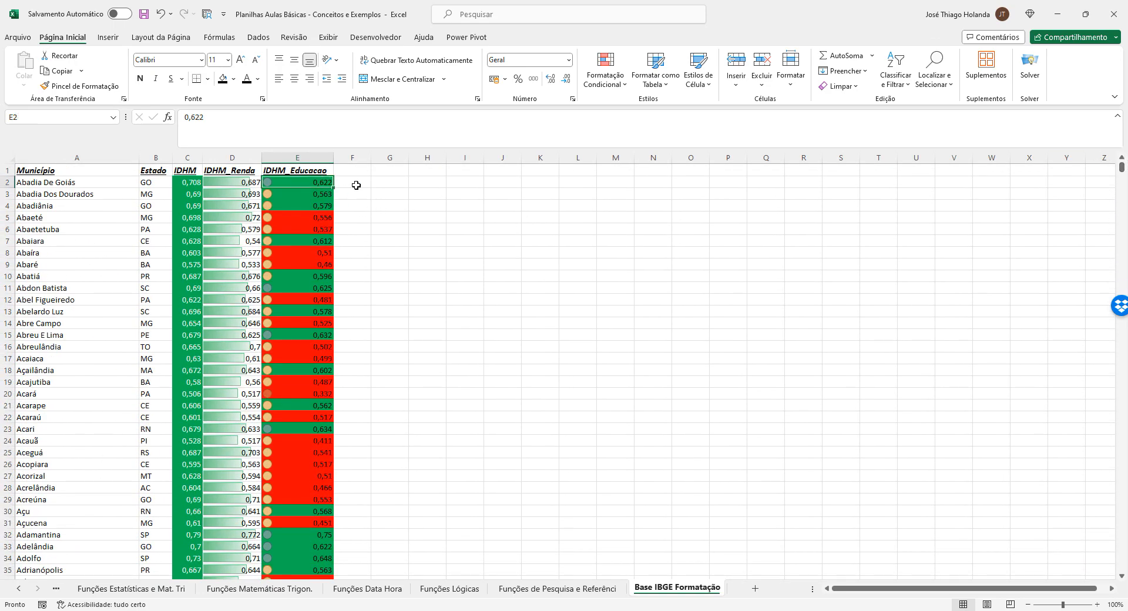
key("Up")
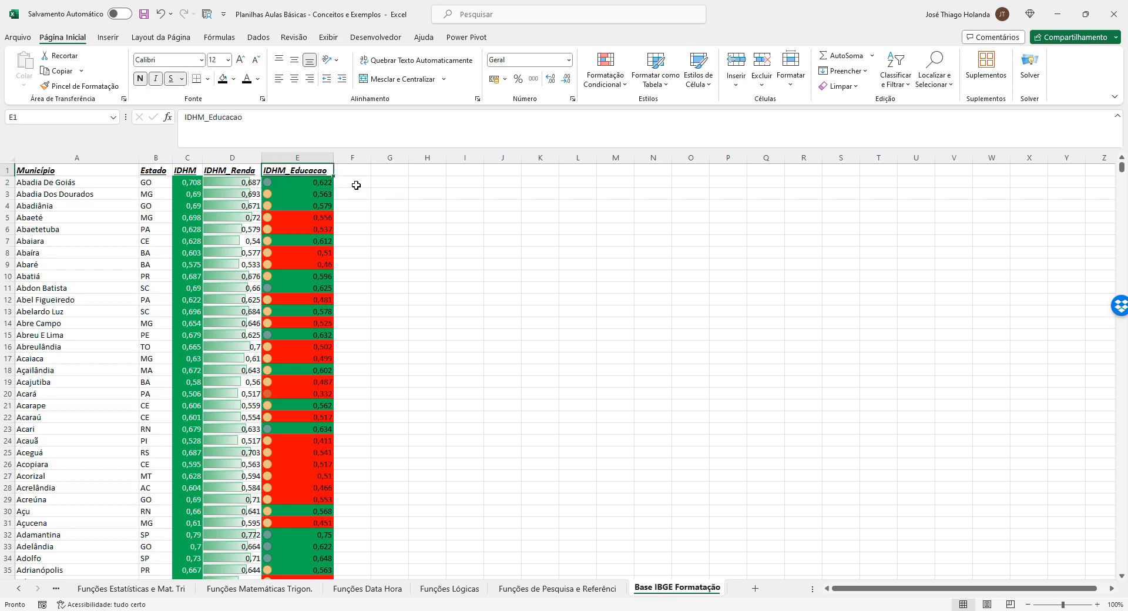
key("Left")
key("Left")
key("Left")
key("Left")
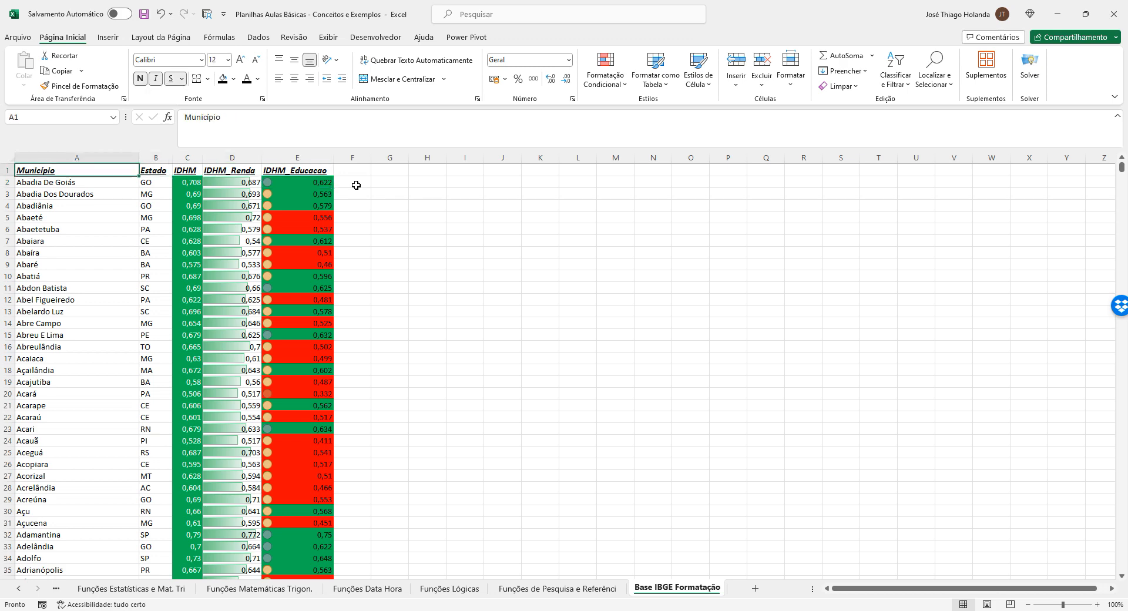
key("ctrl+shift+End")
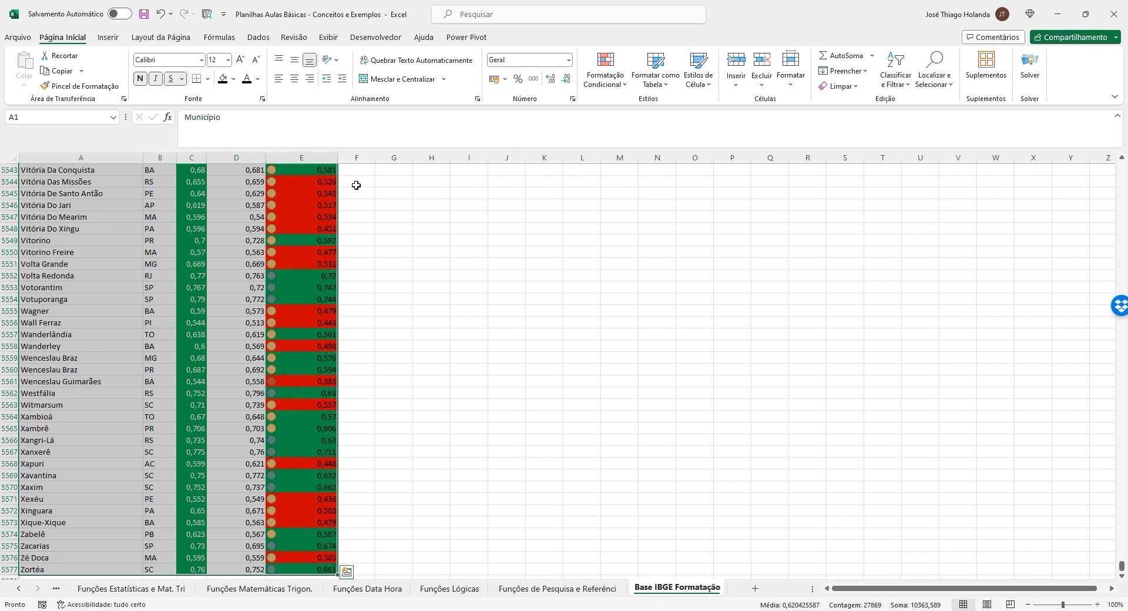
- Sort the table by IDHM_Educacao cell values from smallest to largest, keeping the header row
left_click(259, 37)
left_click(487, 68)
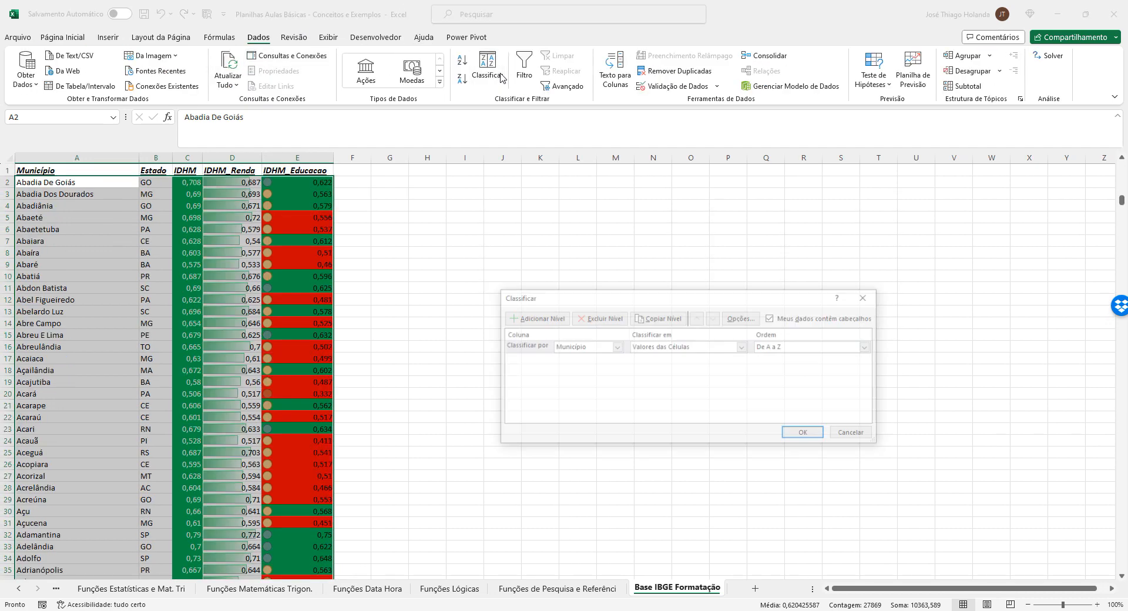
left_click(597, 349)
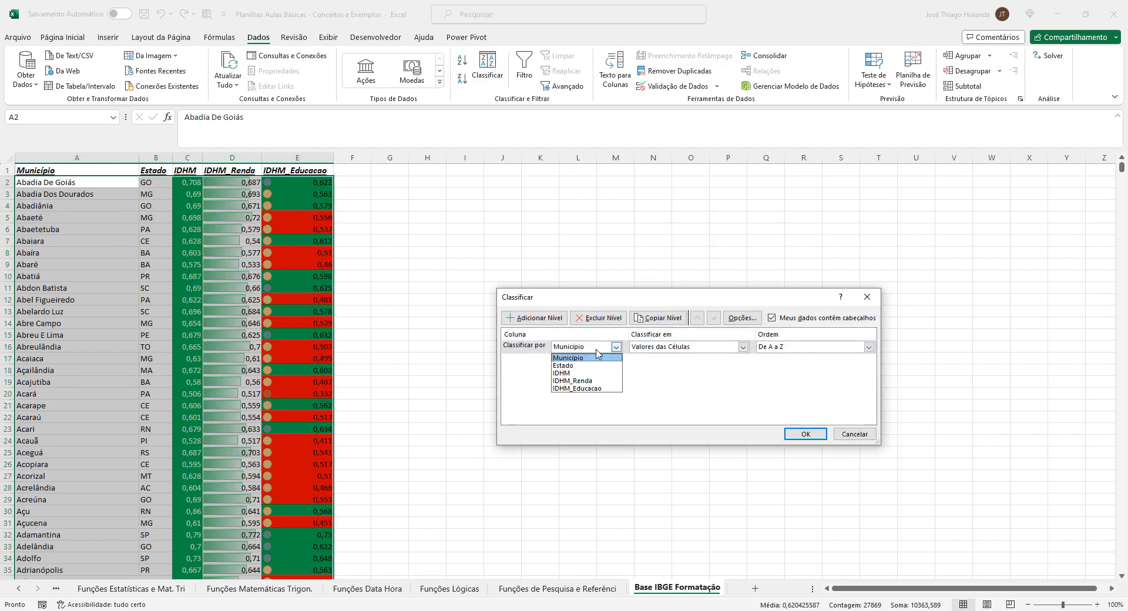
left_click(596, 388)
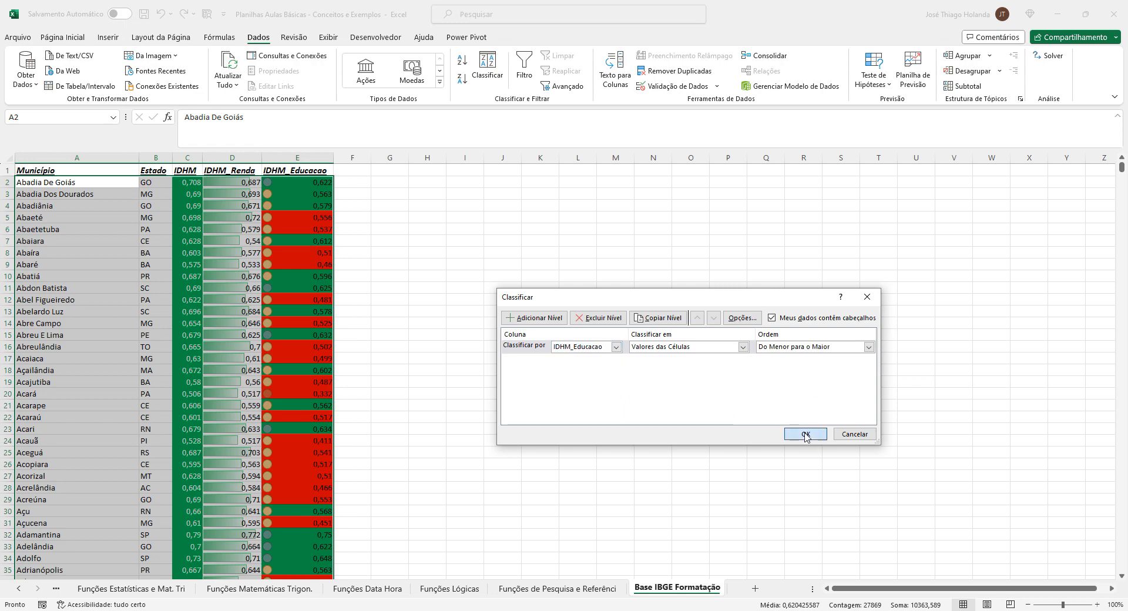
left_click(805, 433)
- Locate the first icon colour change in the sorted IDHM_Educacao column and select the first yellow-icon cell, E303
scroll(477, 411, "down", 8)
scroll(554, 460, "down", 20)
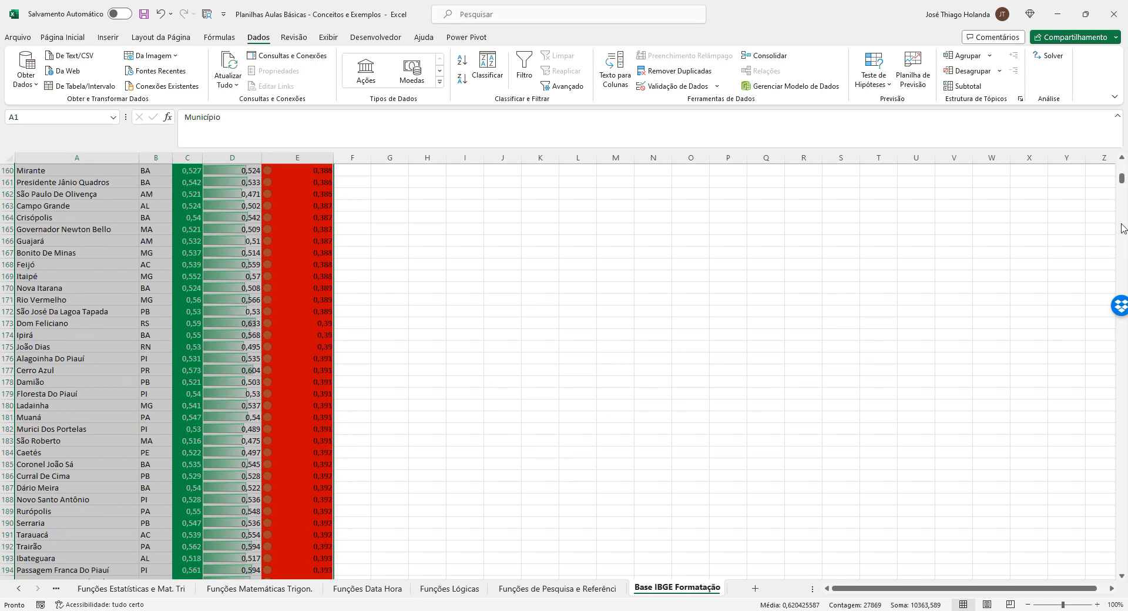
left_click_drag(1124, 182, 1124, 194)
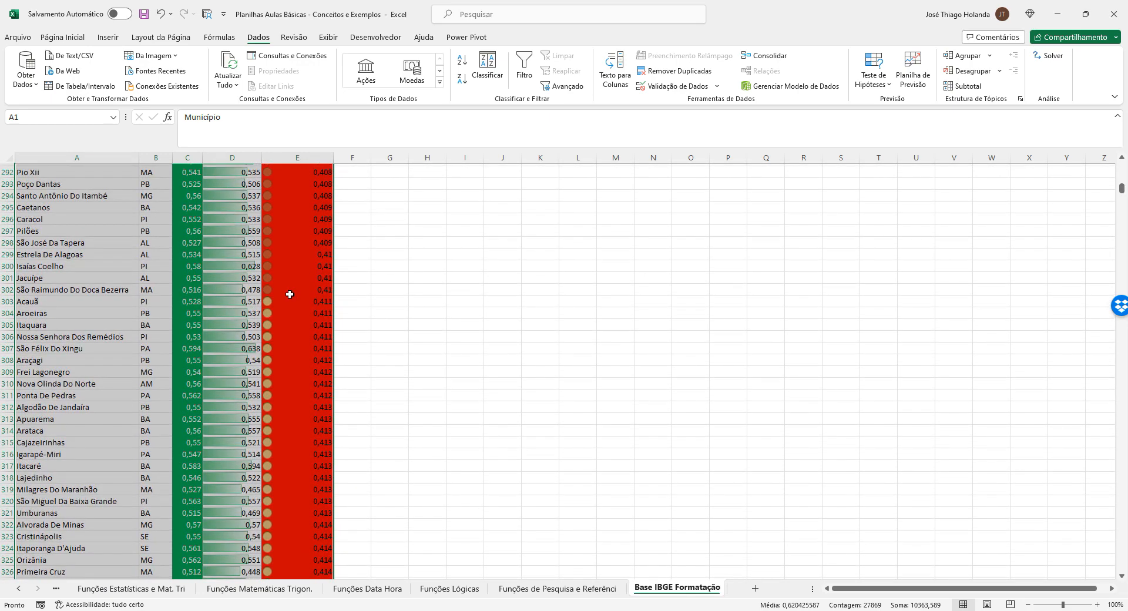
left_click(294, 290)
left_click(322, 304)
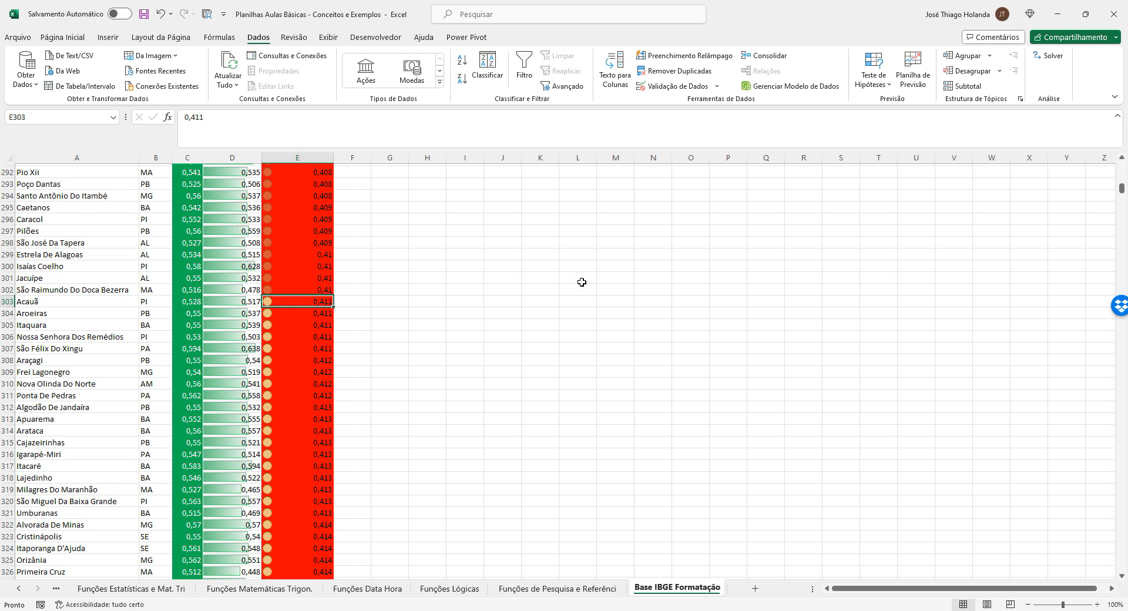
- Select the yellow-icon values from E303 to E3992, followed by the first grey-icon cell, E3993
scroll(576, 282, "up", 1)
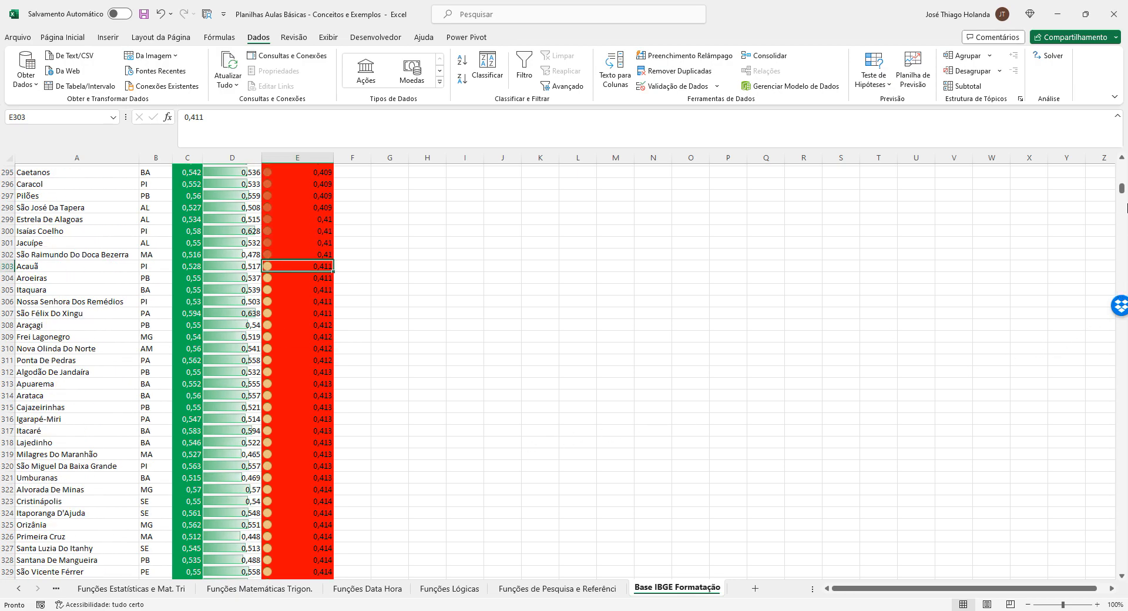
left_click_drag(1121, 191, 1126, 457)
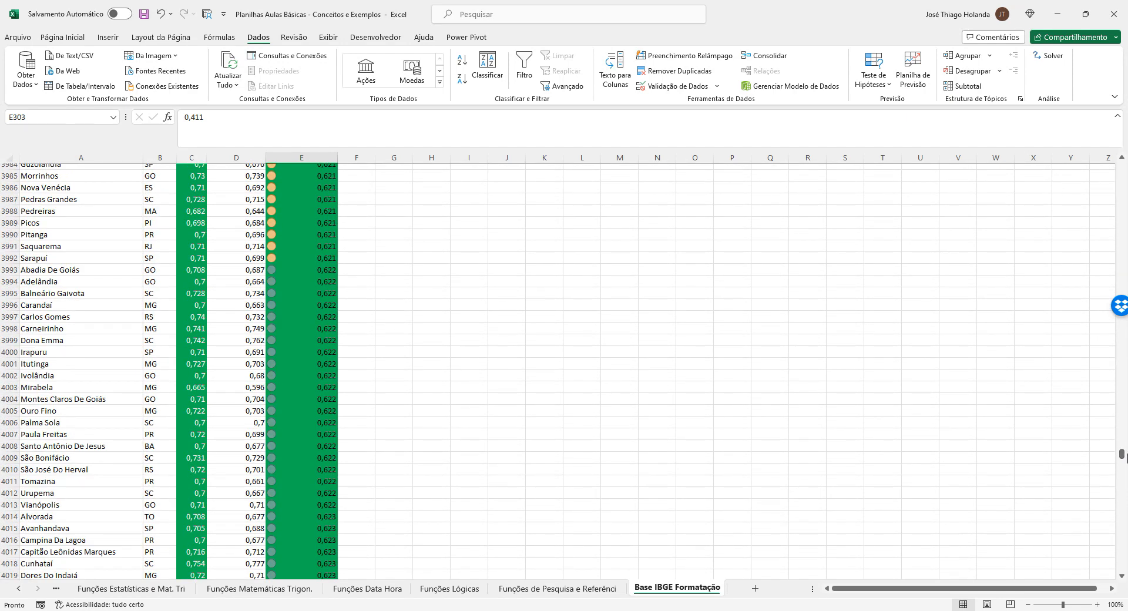
left_click(312, 260, "shift")
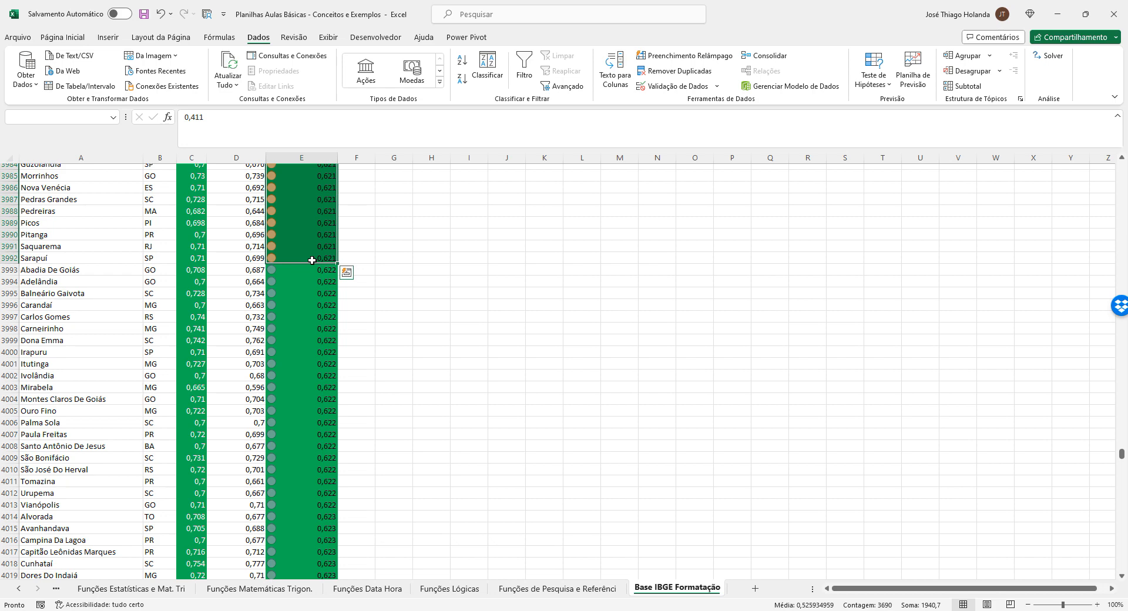
scroll(549, 309, "up", 5)
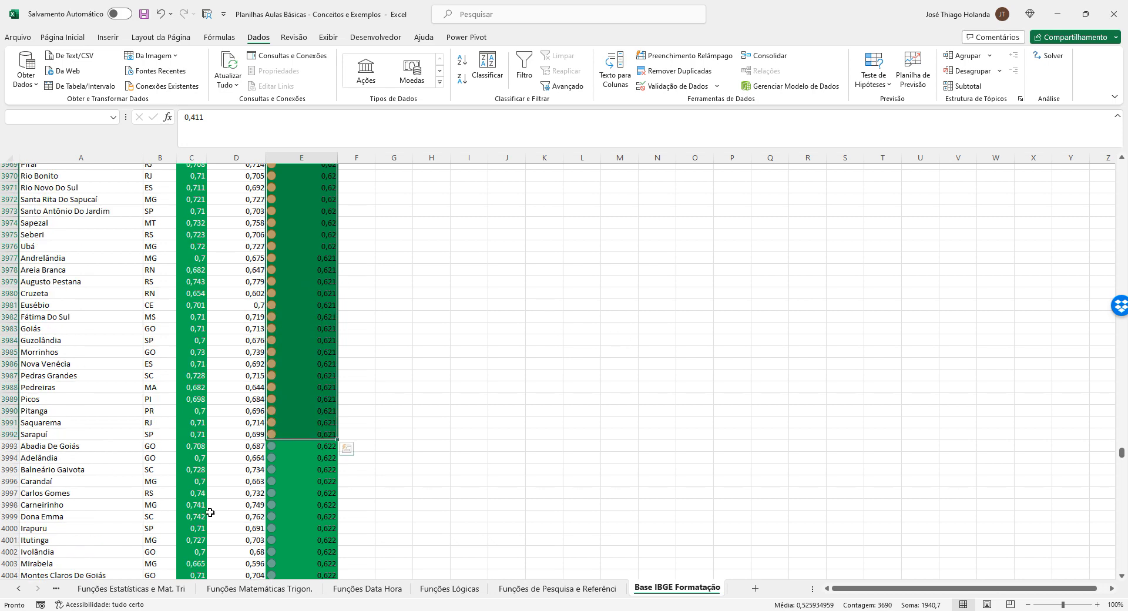
left_click(318, 449)
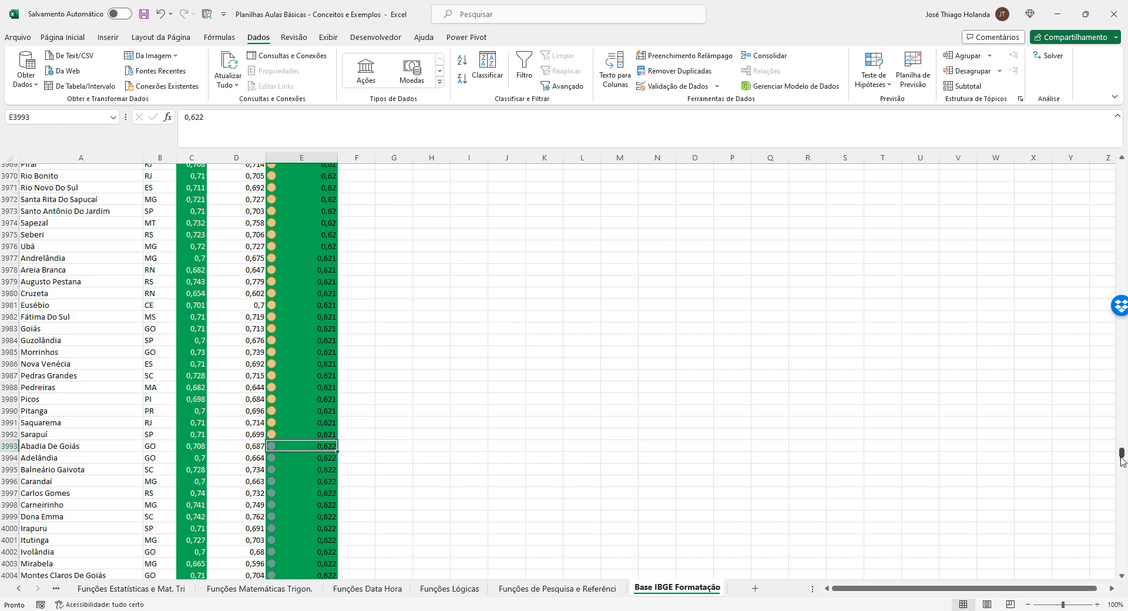
- Select the IDHM_Educacao values with the lowest-tier icon, from E2 to E302
left_click_drag(1122, 452, 1122, 168)
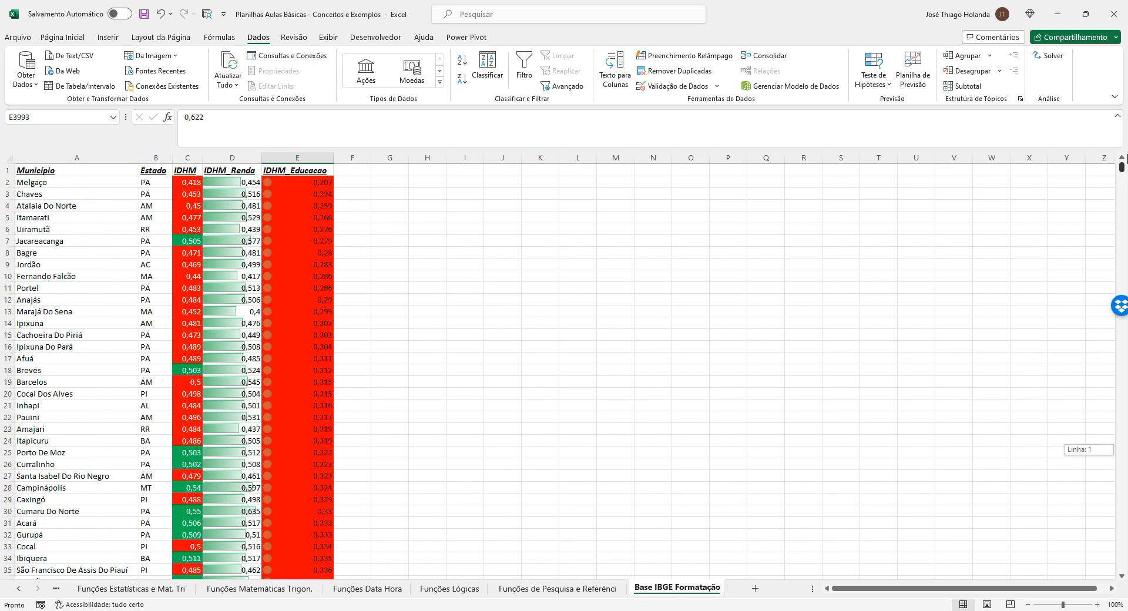
left_click(302, 185)
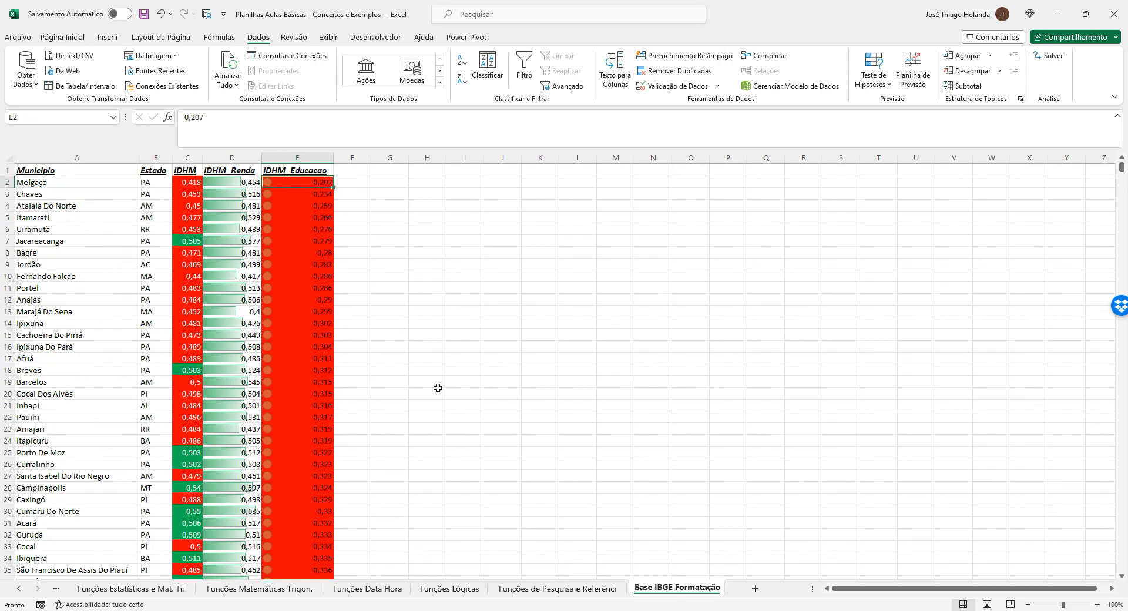
left_click_drag(1124, 171, 1124, 193)
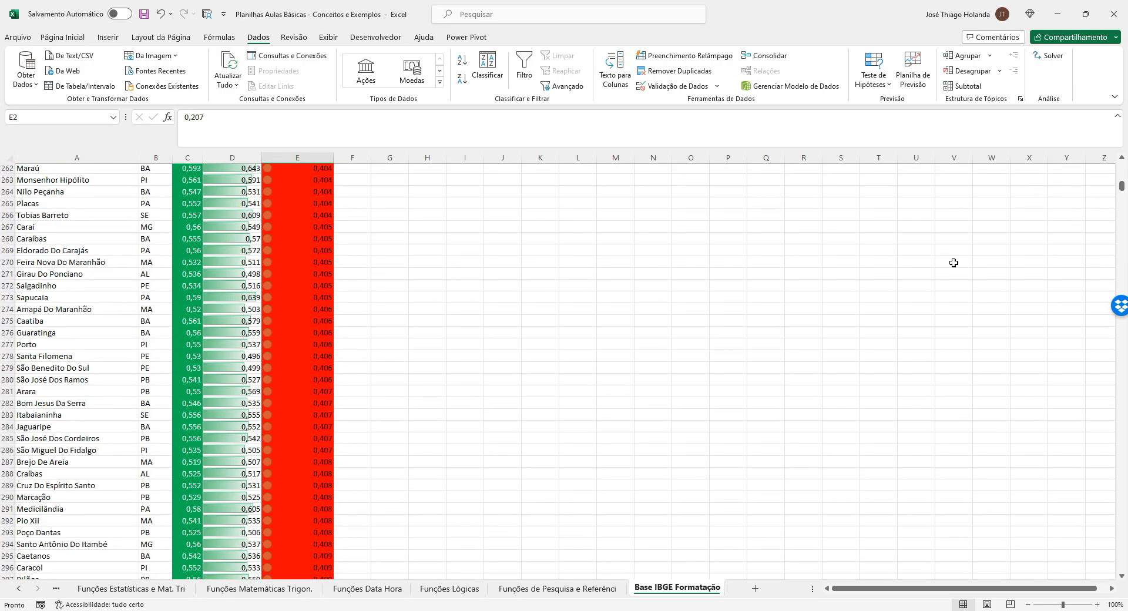
left_click(298, 461, "shift")
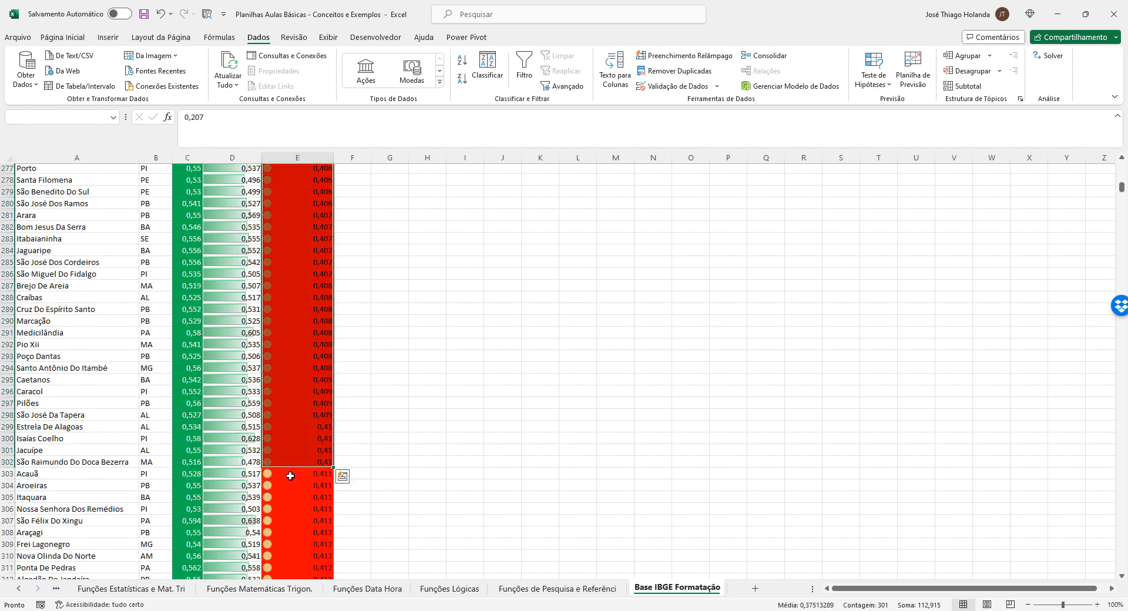
- Select the red-filled IDHM_Educacao values with yellow icons, from E303 down to the last red cell, E2770
left_click(290, 476)
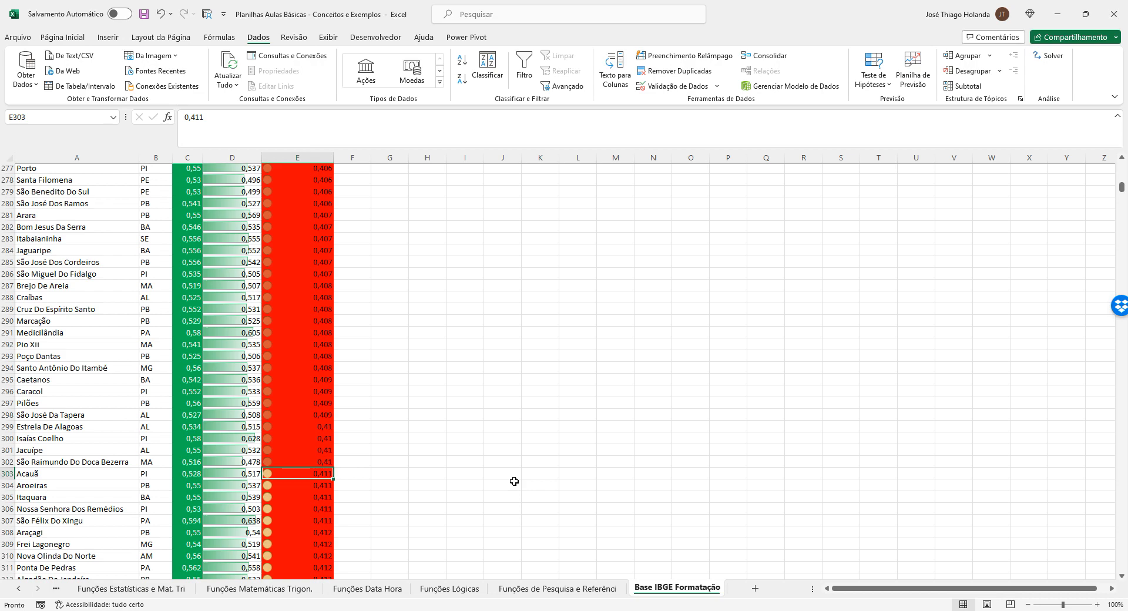
key("shift+Down")
key("shift+Down")
key("shift+Down")
key("shift+Down")
key("shift+Down")
key("shift+Down")
key("shift+Down")
key("shift+Down")
key("shift+Down")
key("shift+Down")
key("shift+Down")
key("shift+Down")
key("shift+Down")
key("shift+Down")
key("shift+Down")
key("shift+Down")
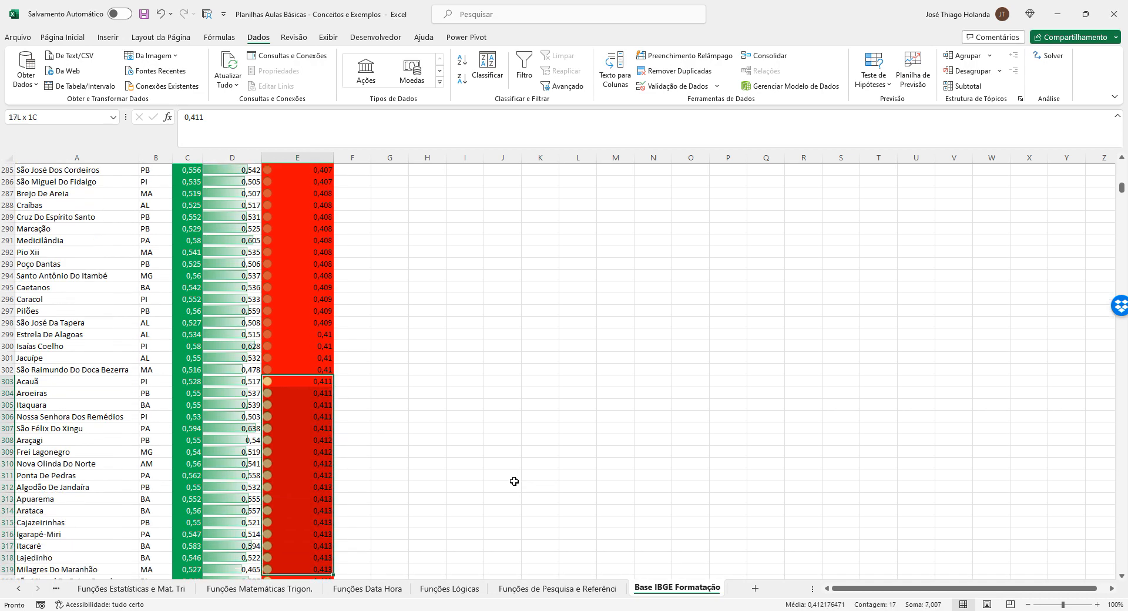
key("shift+Down")
key("shift+Down")
key("shift+Down")
key("shift+Down")
key("shift+Down")
key("shift+Down")
key("shift+Down")
key("shift+Down")
key("shift+Down")
key("shift+Down")
key("shift+Down")
key("shift+Down")
key("shift+Down")
key("shift+Down")
key("shift+Down")
key("shift+Down")
key("shift+Down")
key("shift+Down")
key("shift+Down")
key("shift+Down")
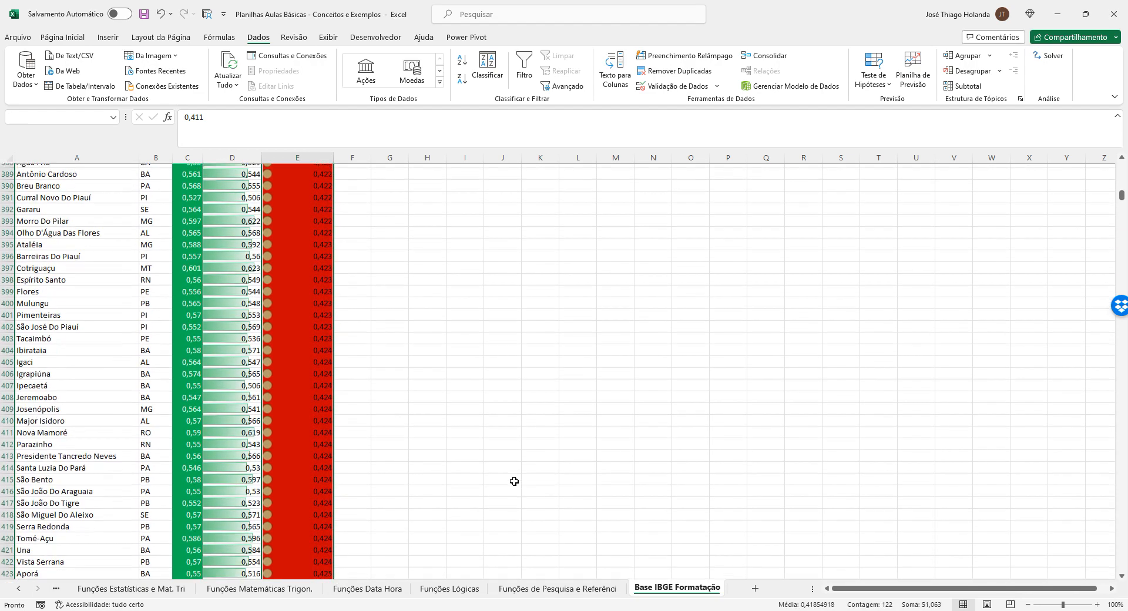
key("shift+Down")
key("shift+Down")
key("shift+Down")
key("shift+Down")
key("shift+Down")
key("shift+Down")
key("shift+Down")
key("shift+Down")
key("shift+Down")
key("shift+Down")
key("shift+Down")
key("shift+Down")
key("shift+Down")
key("shift+Down")
key("shift+Down")
key("shift+Down")
key("shift+Down")
key("shift+Down")
key("shift+Down")
key("shift+Down")
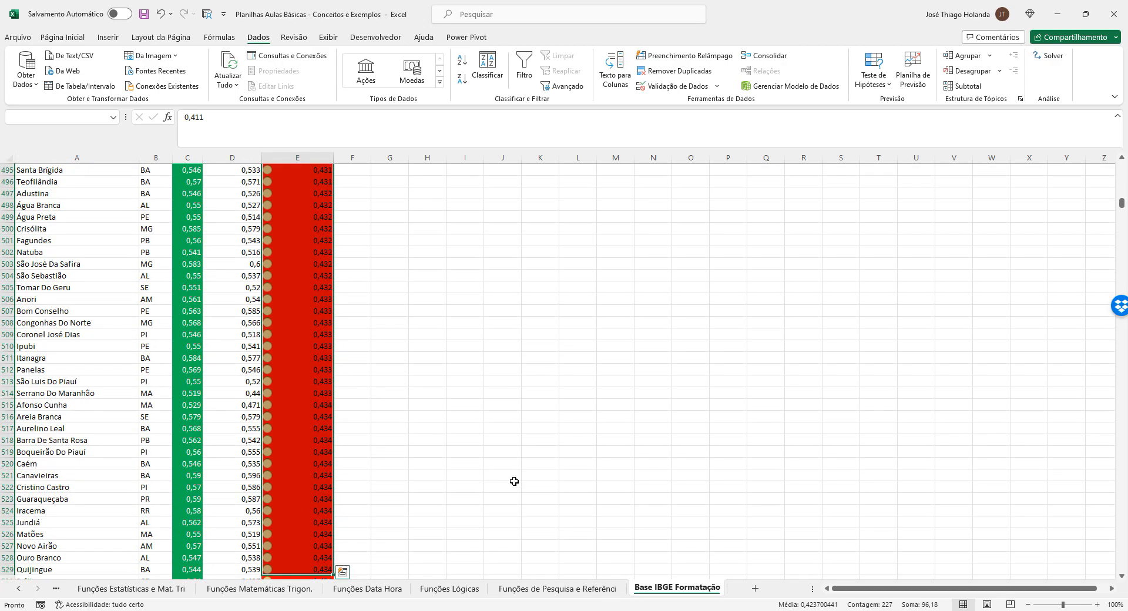
key("shift+Down")
key("shift+Down")
key("shift+Down")
key("shift+Down")
key("shift+Down")
key("shift+Down")
key("shift+Down")
key("shift+Down")
key("shift+Down")
key("shift+Down")
key("shift+Down")
key("shift+Down")
key("shift+Down")
key("shift+Down")
key("shift+Down")
key("shift+Down")
key("shift+Down")
key("shift+Down")
key("shift+Down")
key("shift+Down")
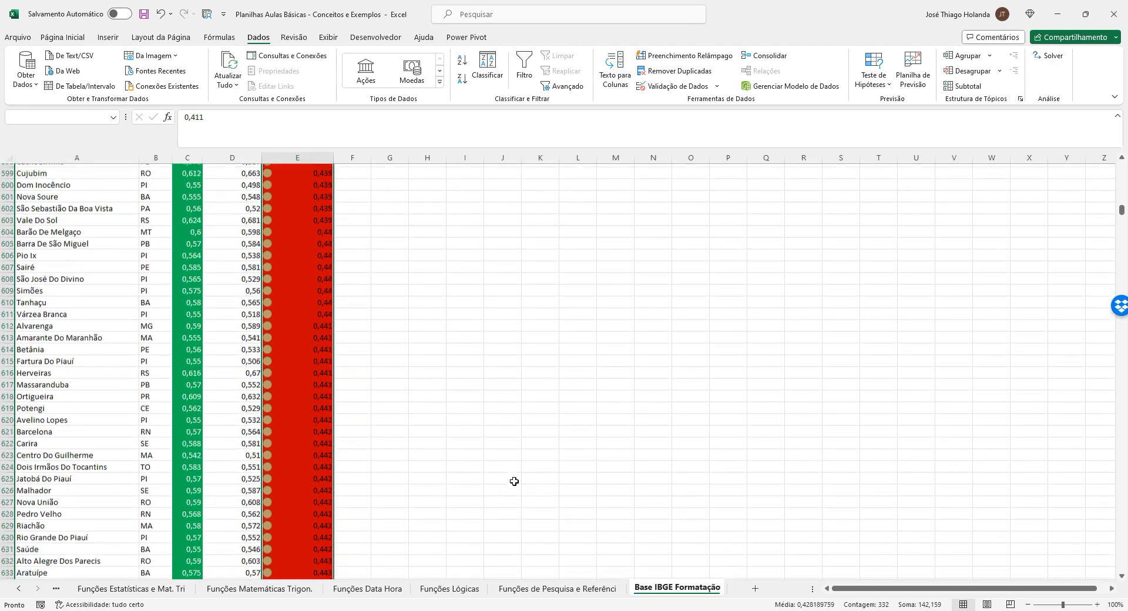
key("shift+Page_Down")
key("shift+Page_Down")
key("shift+Page_Down")
key("shift+Page_Down")
key("shift+Page_Down")
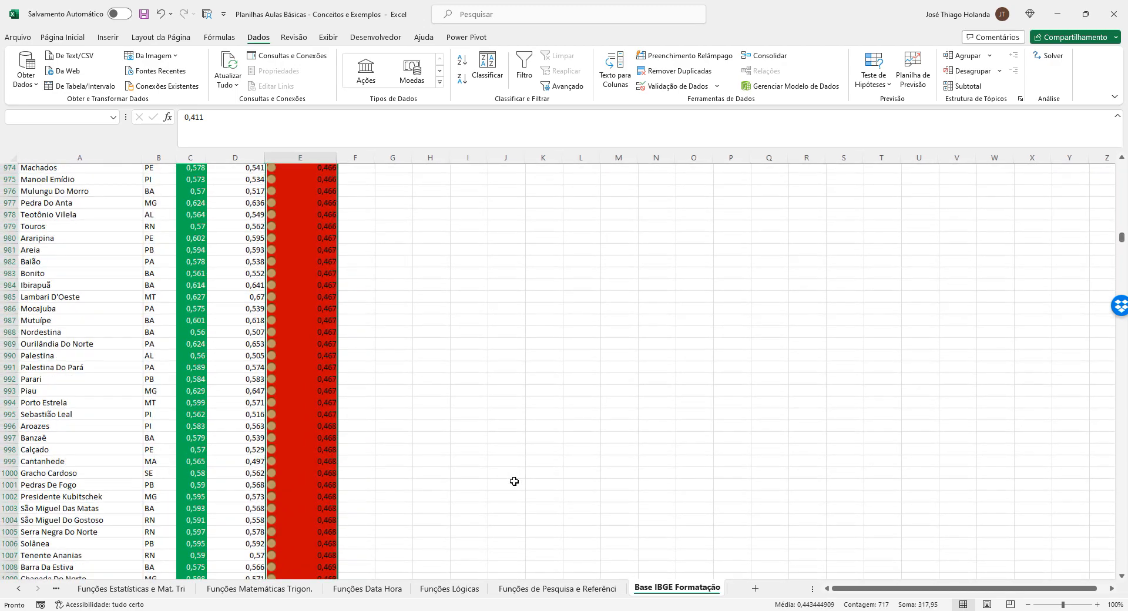
key("shift+Page_Down")
key("shift+Page_Down")
key("shift+Page_Down")
key("shift+Page_Down")
key("shift+Page_Down")
key("shift+Page_Down")
key("shift+Page_Down")
key("shift+Page_Down")
key("shift+Page_Down")
key("shift+Page_Down")
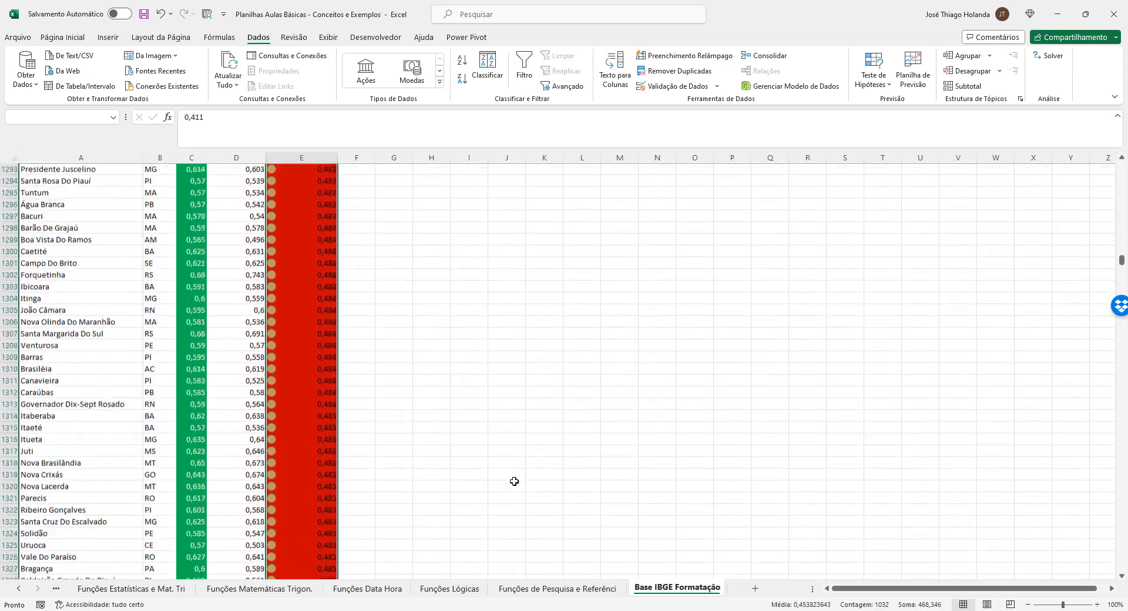
key("shift+Page_Down")
key("shift+Page_Down")
key("shift+Page_Down")
key("shift+Page_Down")
key("shift+Page_Down")
key("shift+Page_Down")
key("shift+Page_Down")
key("shift+Page_Down")
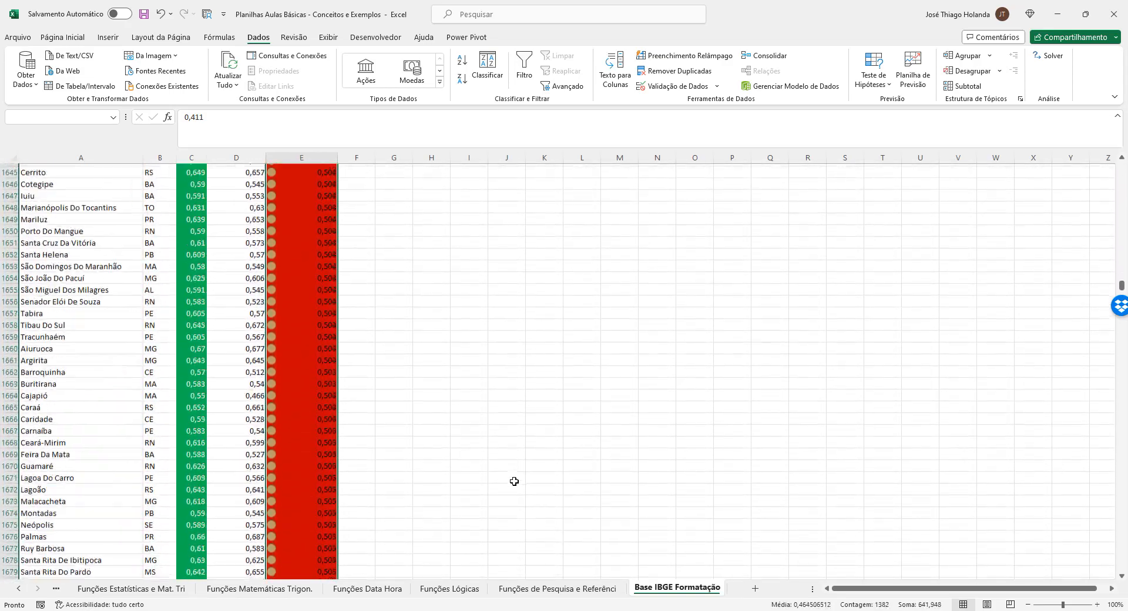
key("shift+Page_Down")
key("shift+Page_Down")
key("shift+Page_Down")
key("shift+Page_Down")
key("shift+Page_Down")
key("shift+Page_Down")
key("shift+Page_Down")
key("shift+Page_Down")
key("shift+Page_Down")
key("shift+Page_Down")
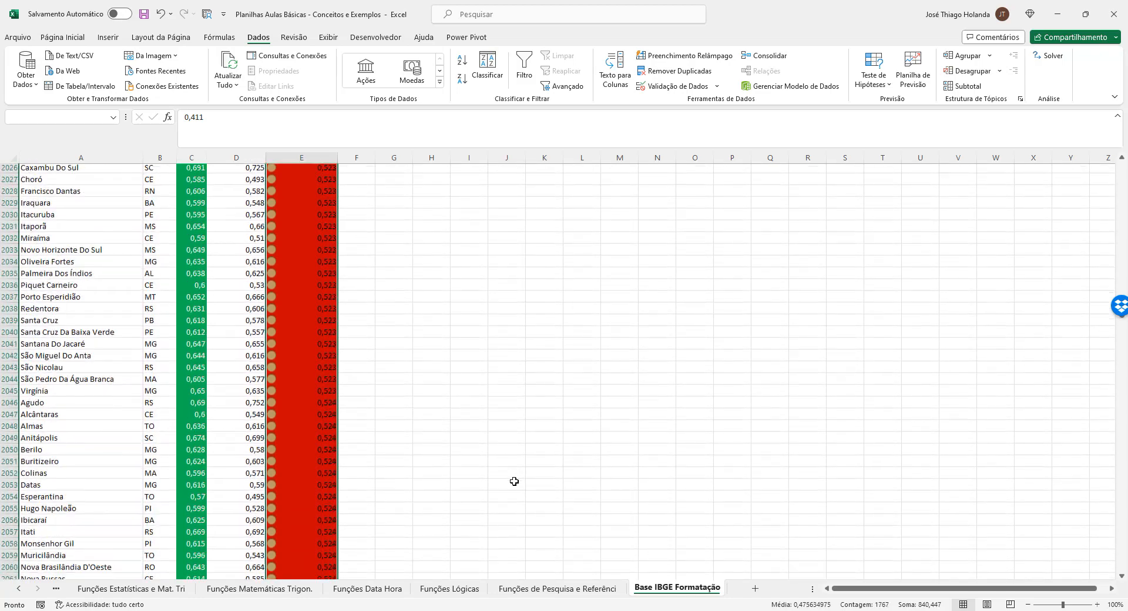
key("shift+Page_Down")
key("shift+Page_Down")
key("shift+Page_Down")
key("shift+Page_Down")
key("shift+Page_Down")
key("shift+Page_Down")
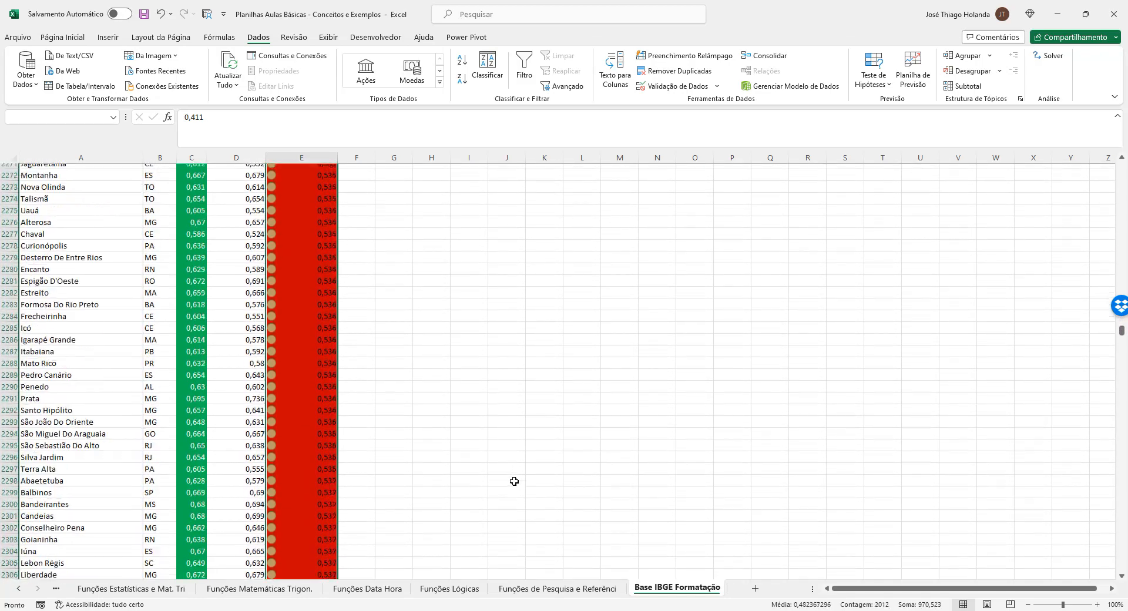
key("shift+Page_Down")
key("shift+Page_Down")
key("shift+Page_Down")
key("shift+Page_Down")
key("shift+Page_Down")
key("shift+Page_Down")
key("shift+Page_Down")
key("shift+Page_Down")
key("shift+Page_Down")
key("shift+Page_Down")
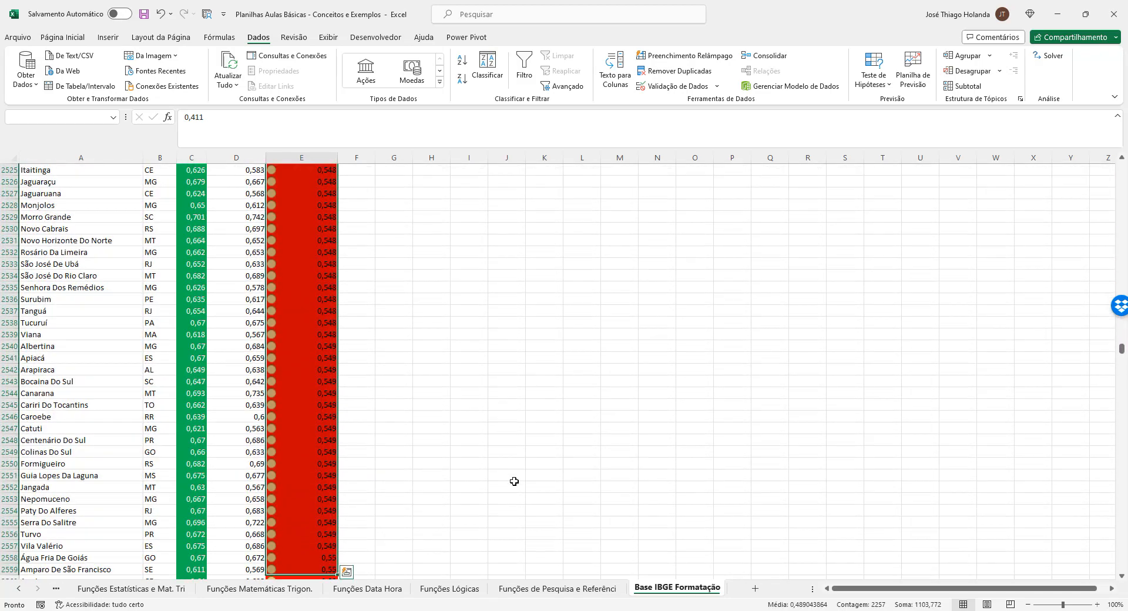
key("shift+Page_Down")
key("shift+Page_Down")
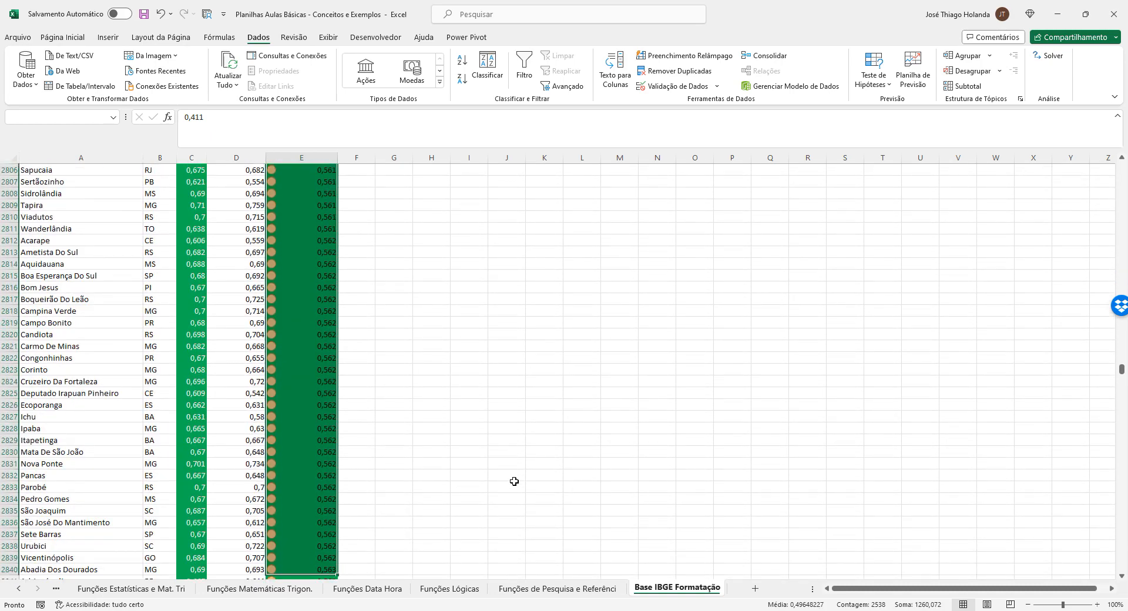
key("shift+Page_Up")
key("shift+Page_Up")
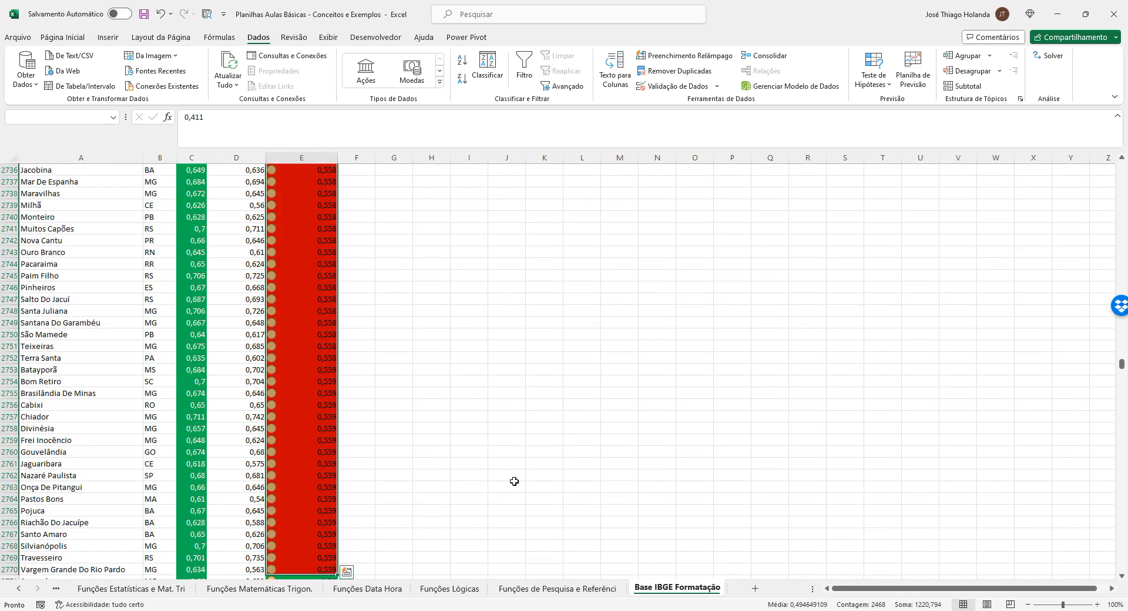
scroll(514, 481, "down", 3)
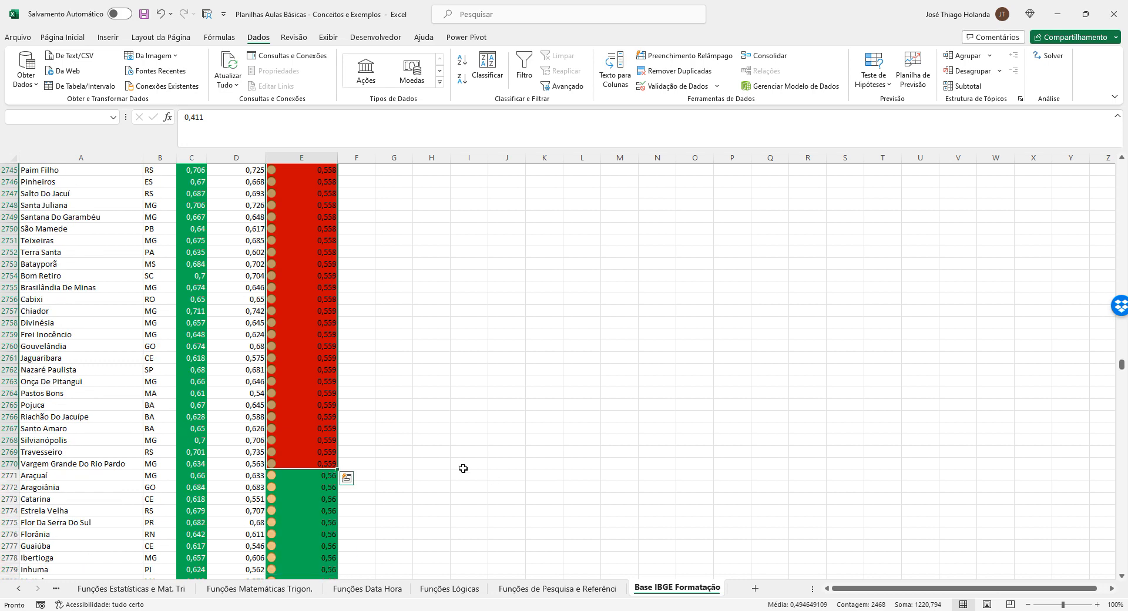
- Select the green-filled IDHM_Educacao values from E2771 to E5569 and locate where the icons turn from yellow to grey
left_click(286, 475)
key("ctrl+shift+Down")
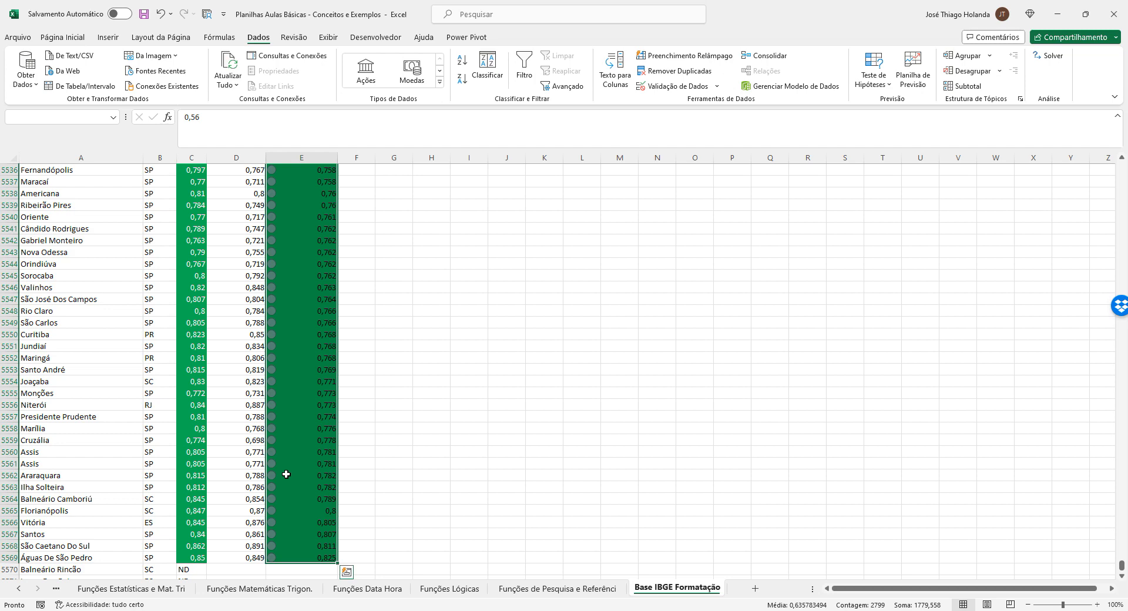
scroll(456, 410, "up", 20)
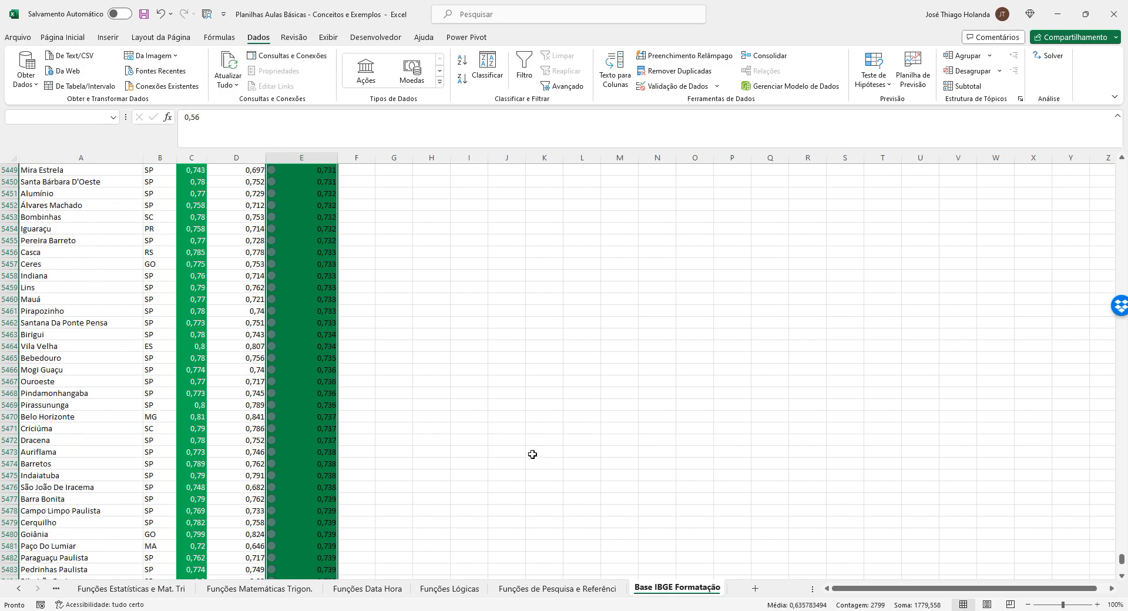
left_click_drag(1121, 558, 1121, 453)
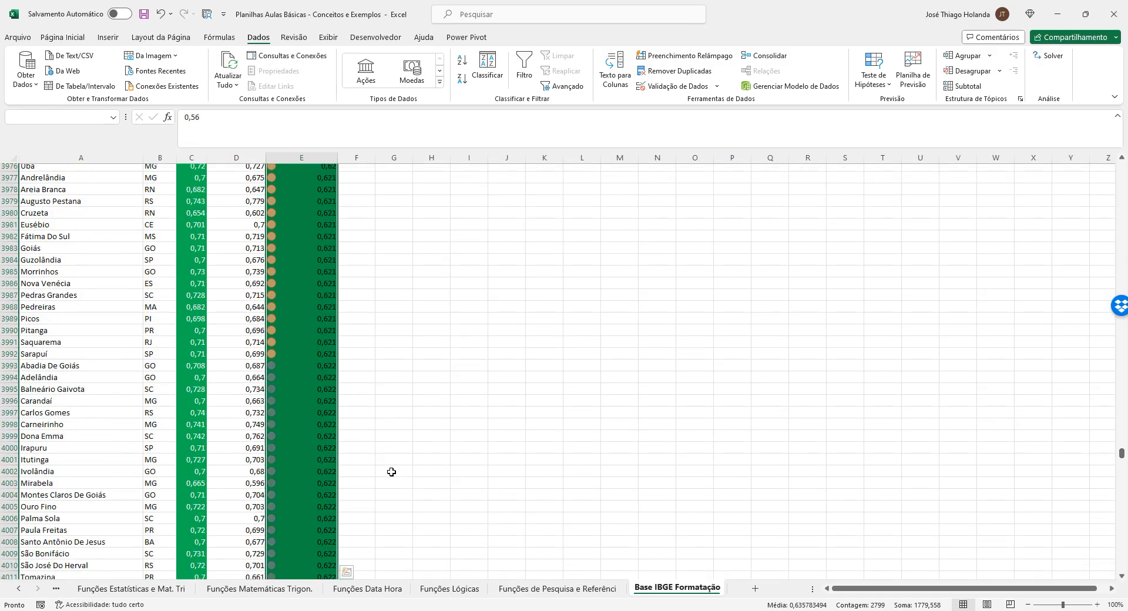
- Select the grey-icon IDHM_Educacao values from E3993 to E5569 and check the end of the list
left_click(311, 368)
key("ctrl+shift+Down")
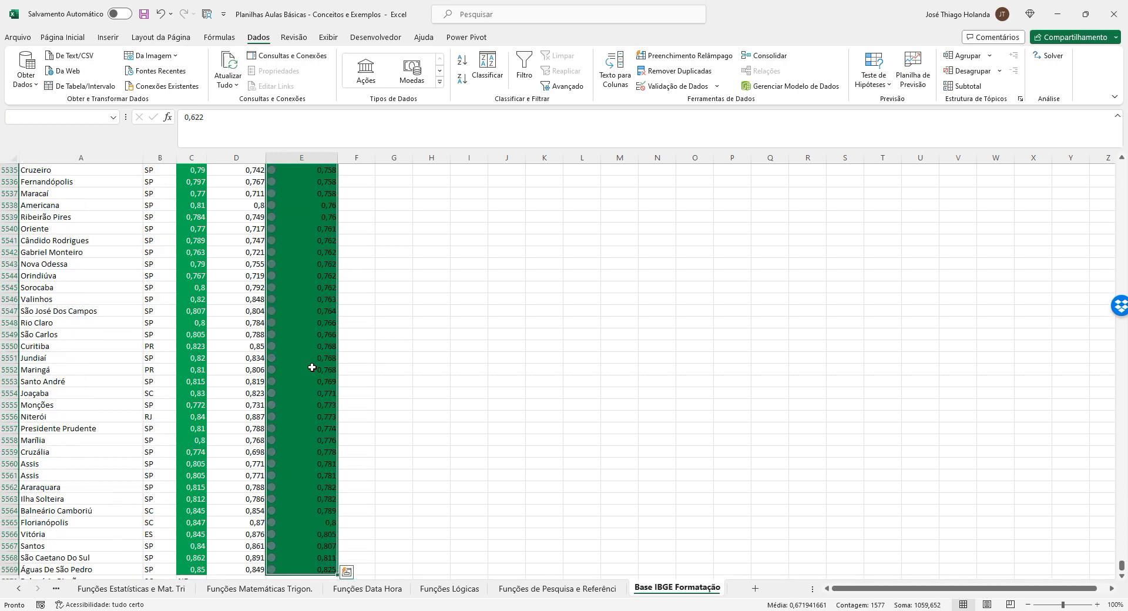
scroll(740, 448, "down", 8)
scroll(743, 450, "up", 7)
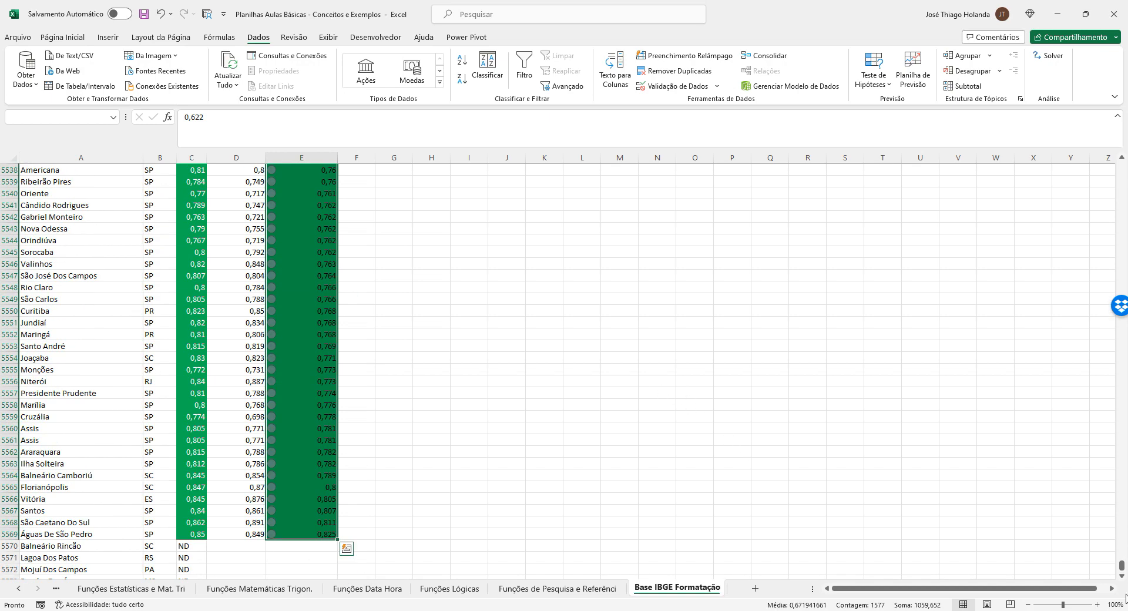
- Select the whole IDHM_Educacao column from its header in E1 to the last value, E5569
left_click_drag(1122, 565, 1122, 168)
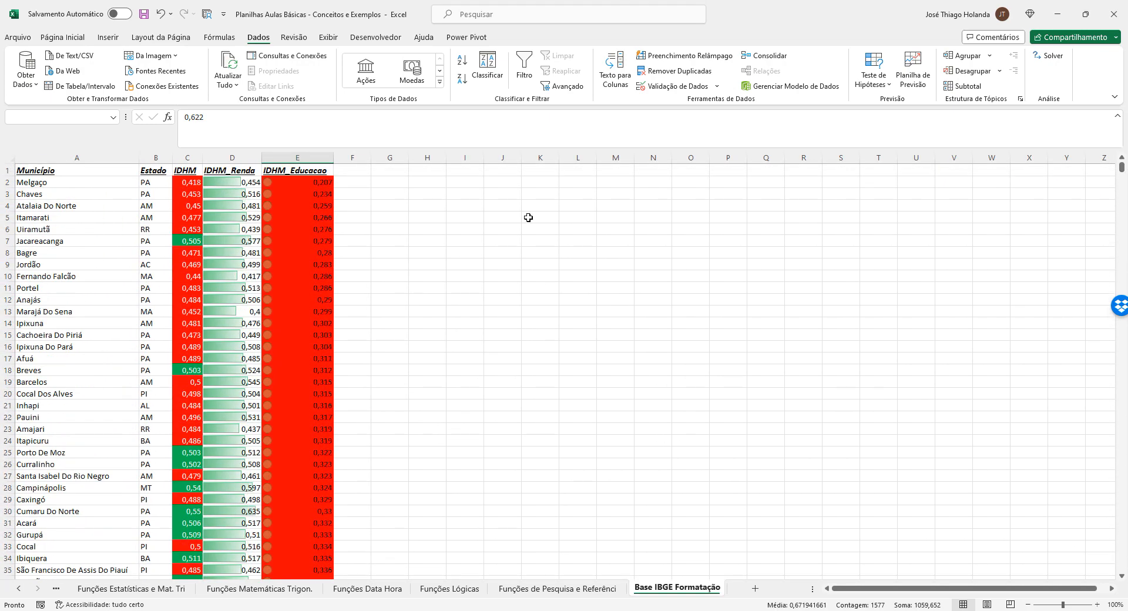
left_click(311, 172)
key("ctrl+shift+Down")
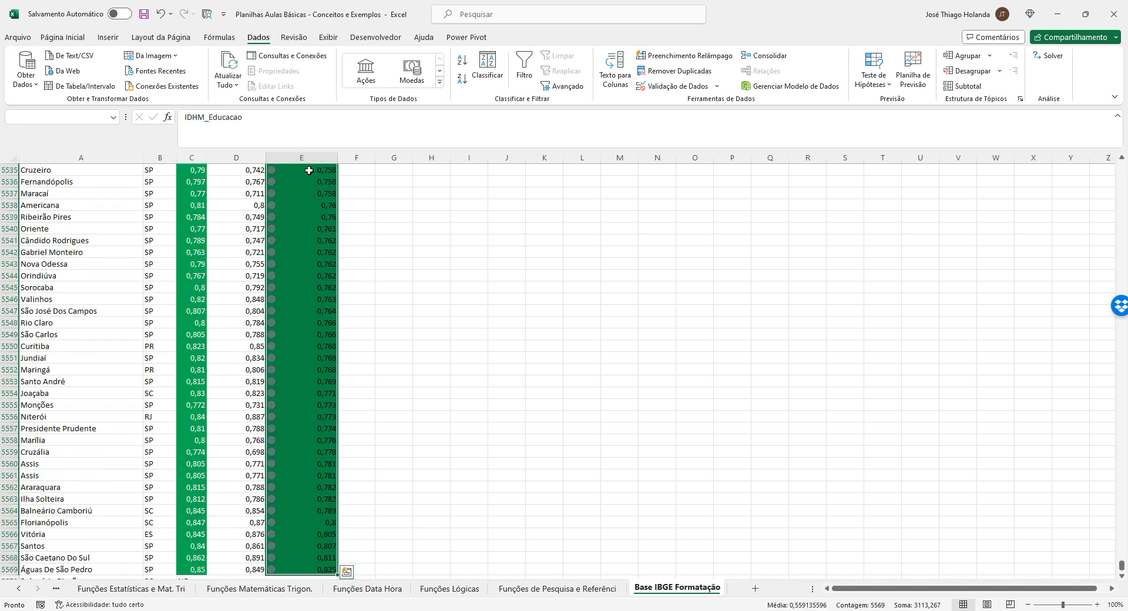
- Clear the column selection and return to the first IDHM_Educacao value, E2, at the start of the table
left_click(431, 232)
left_click_drag(1122, 566, 1120, 166)
left_click(531, 286)
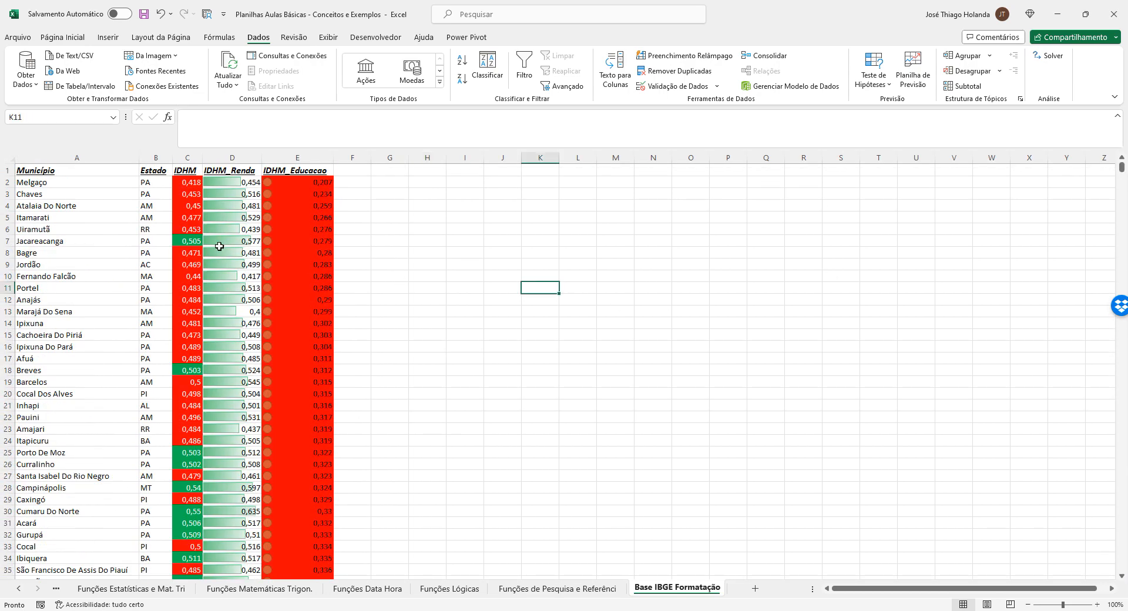
left_click(309, 179)
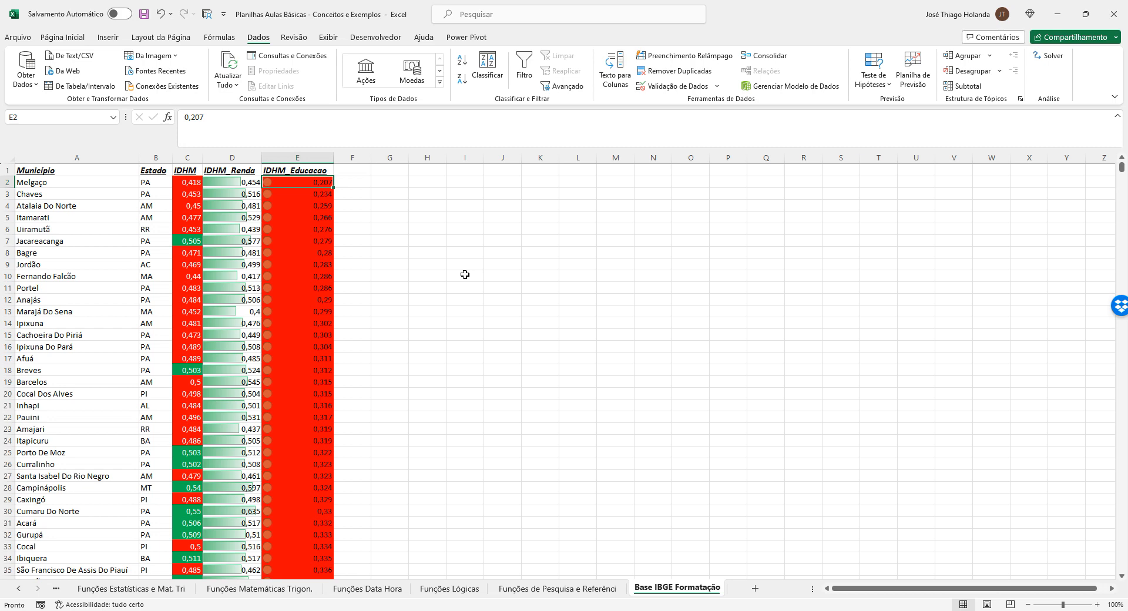
left_click(599, 462)
- On the Funções Lógicas sheet, enter the title FUNÇÃO E in A16, below the student grades table
left_click(460, 592)
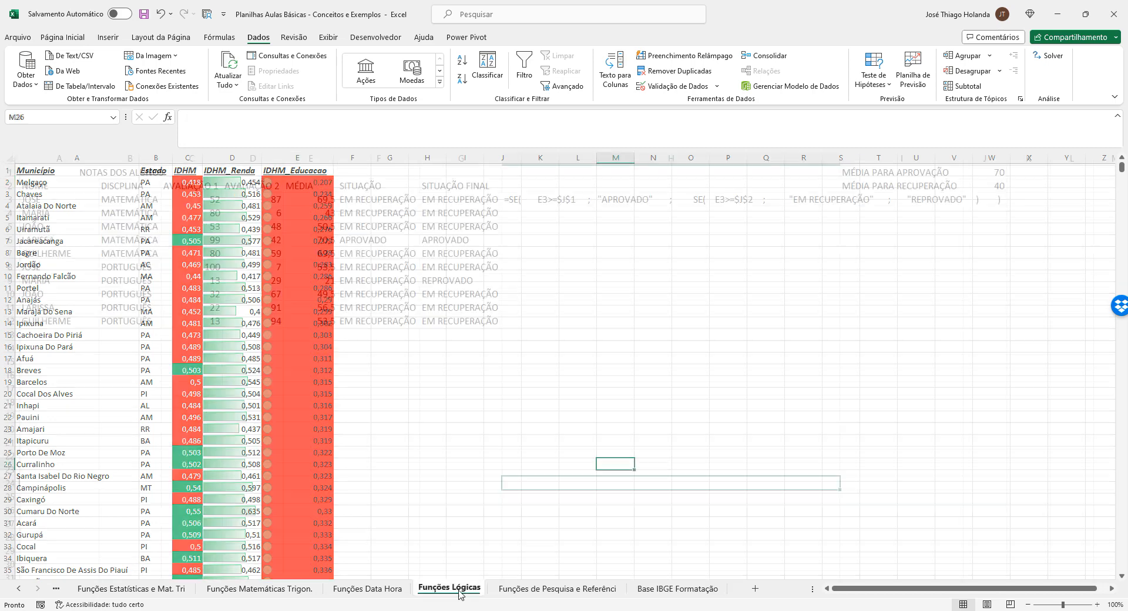
left_click_drag(327, 376, 348, 376)
left_click(123, 374)
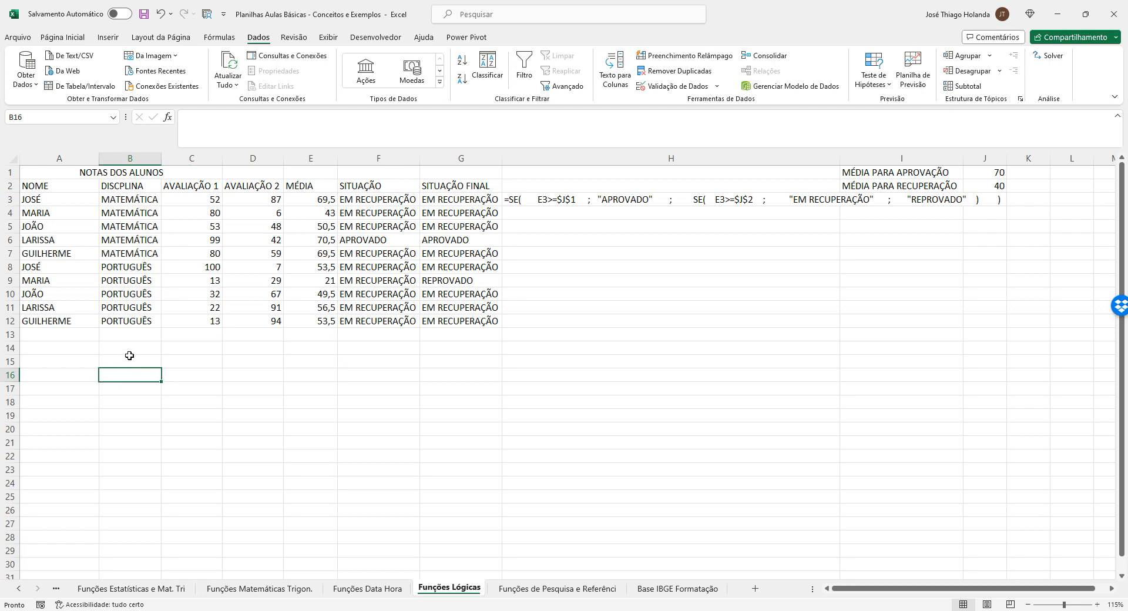
key("Left")
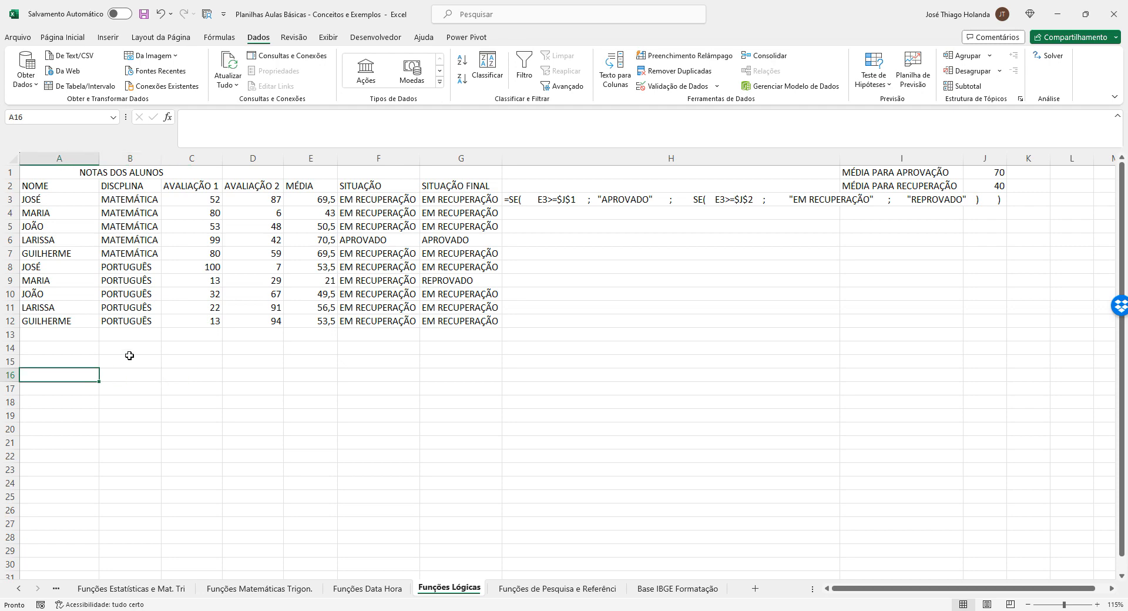
type("FUNÇ")
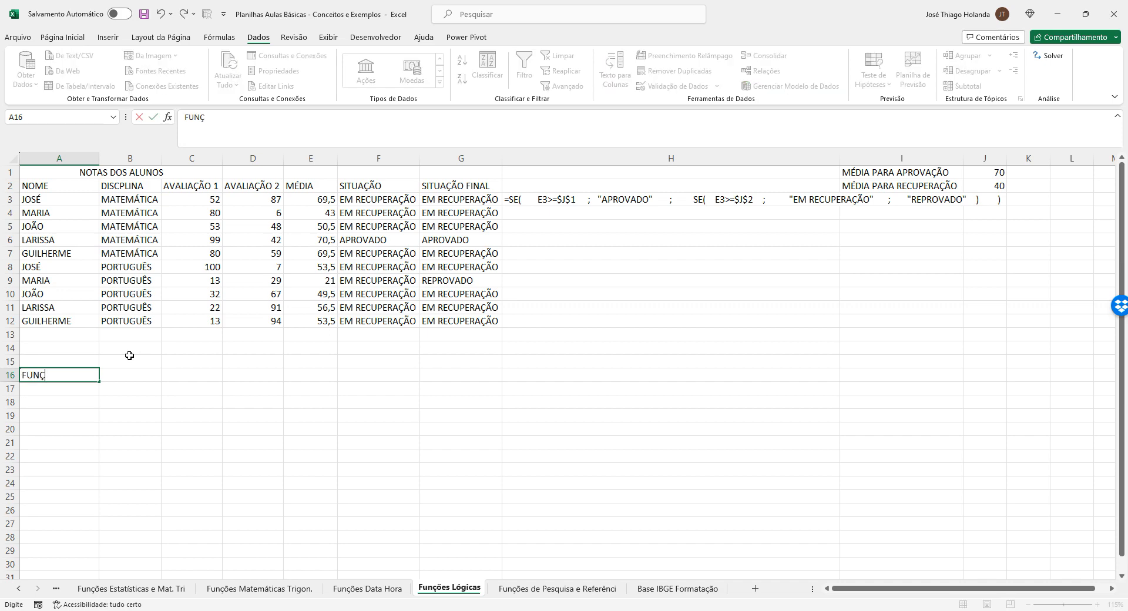
type("ÃO E")
key("Return")
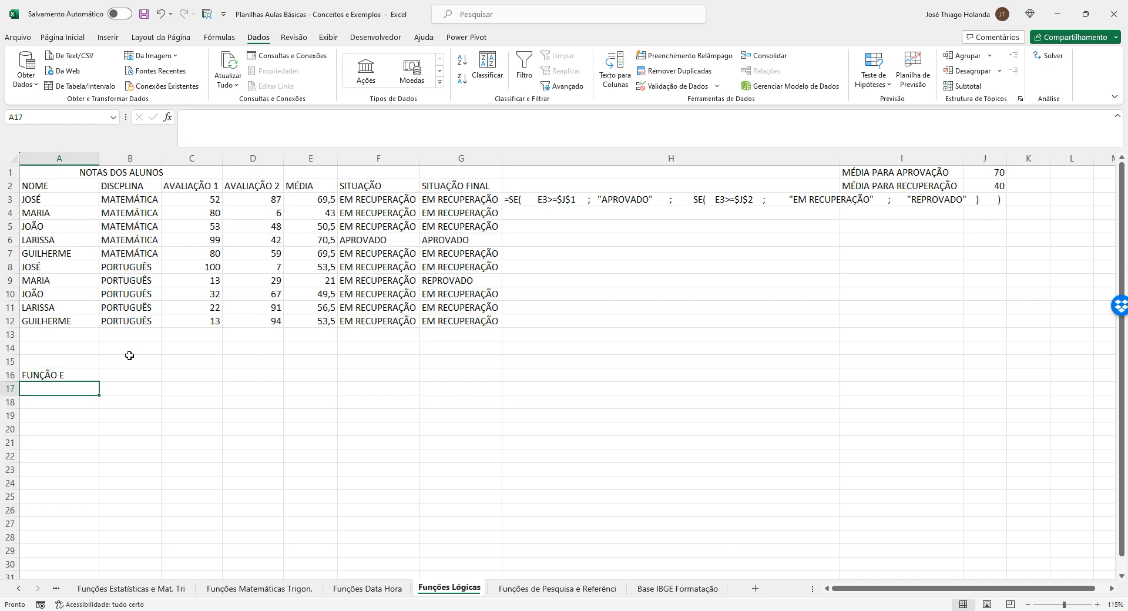
- Enter the truth table headings P, Q and P ^ Q in A17:C17, below the FUNÇÃO E title
type("P")
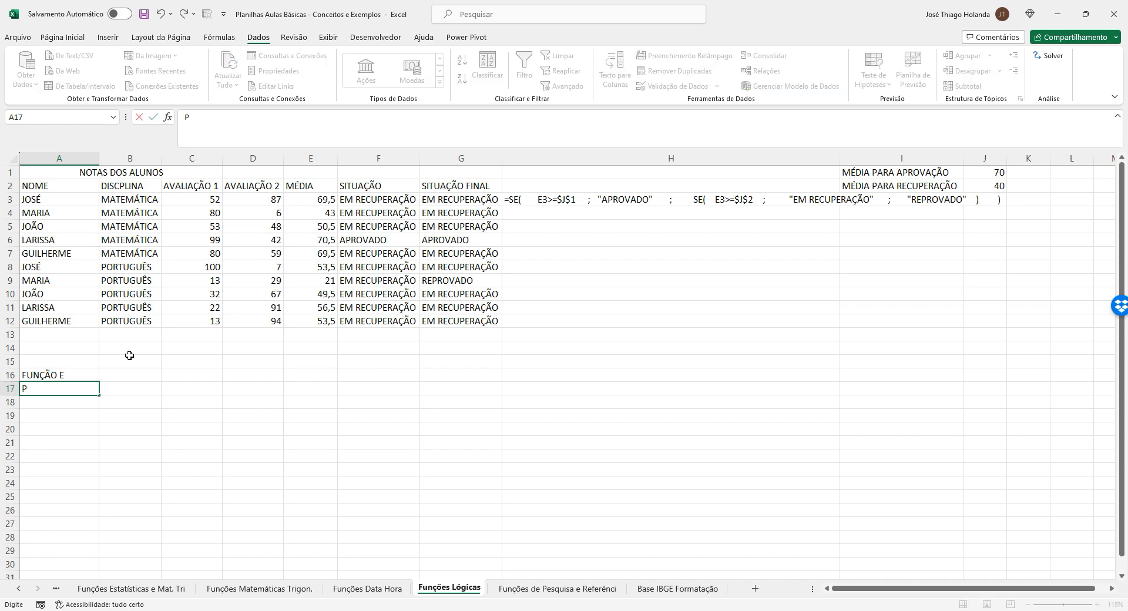
key("Tab")
type("Q")
key("Tab")
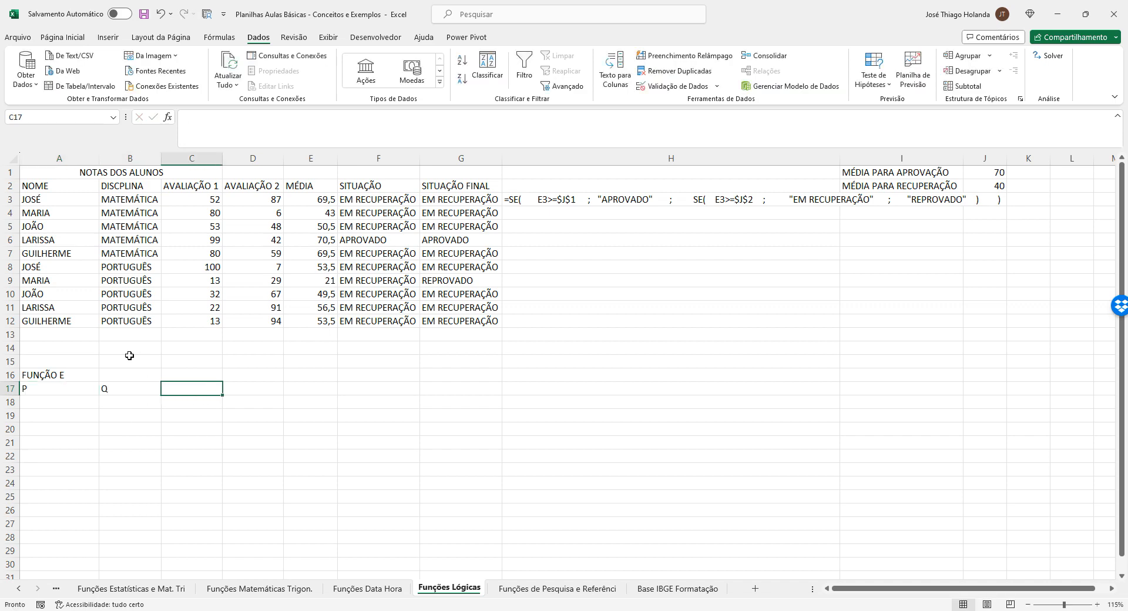
type("P")
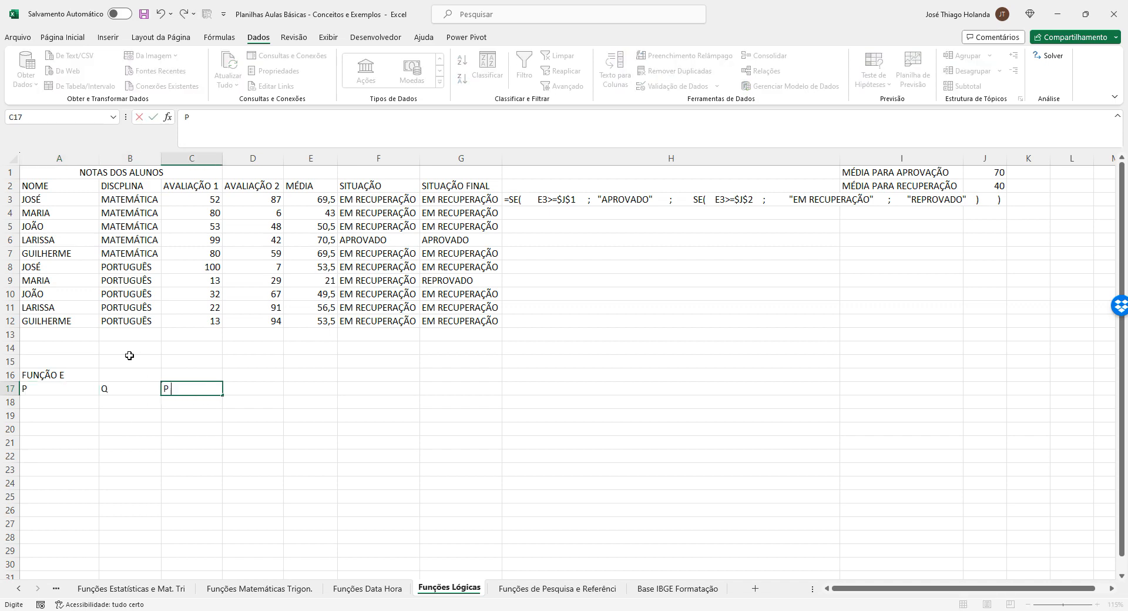
type(" ^ Q")
key("Return")
- Fill the first truth table row with =VERDADEIRO for both P in A18 and Q in B18
key("Left")
key("Left")
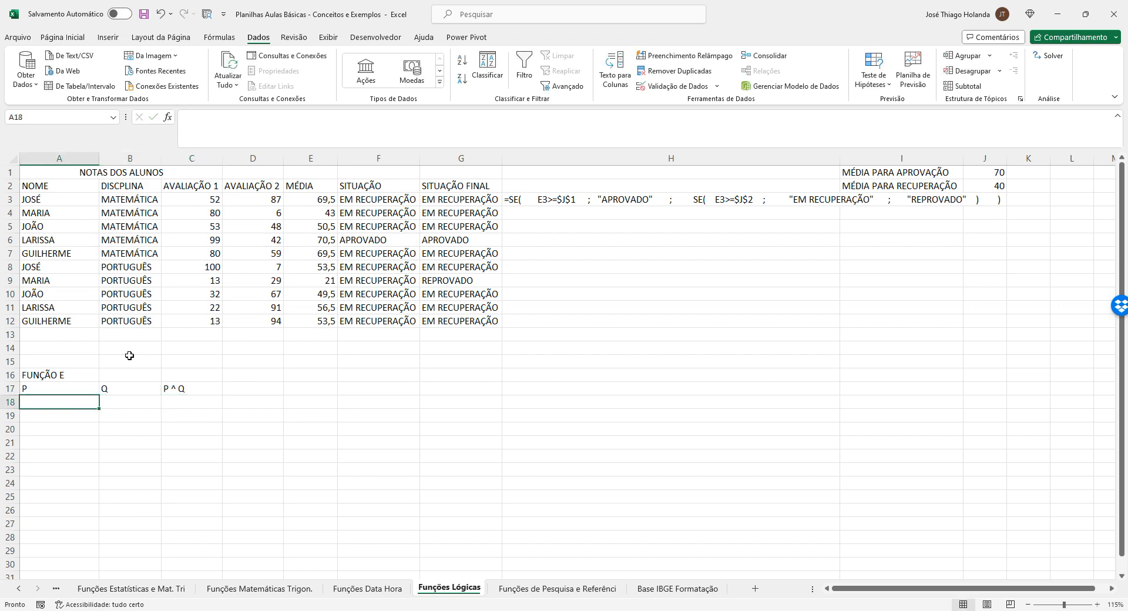
type("=VER")
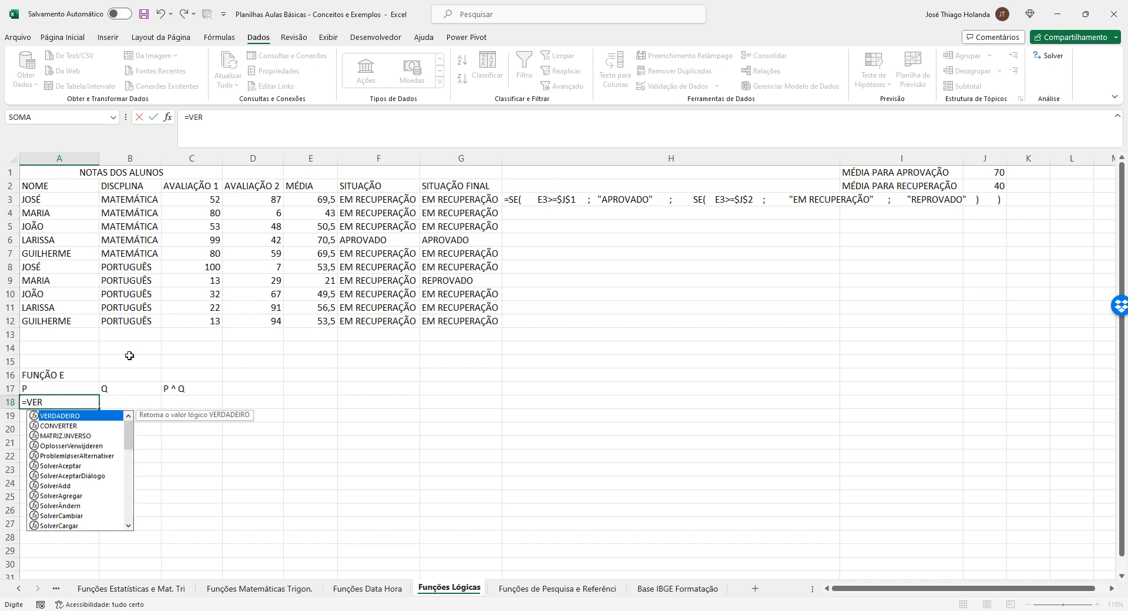
key("Tab")
key("Return")
key("Up")
key("Right")
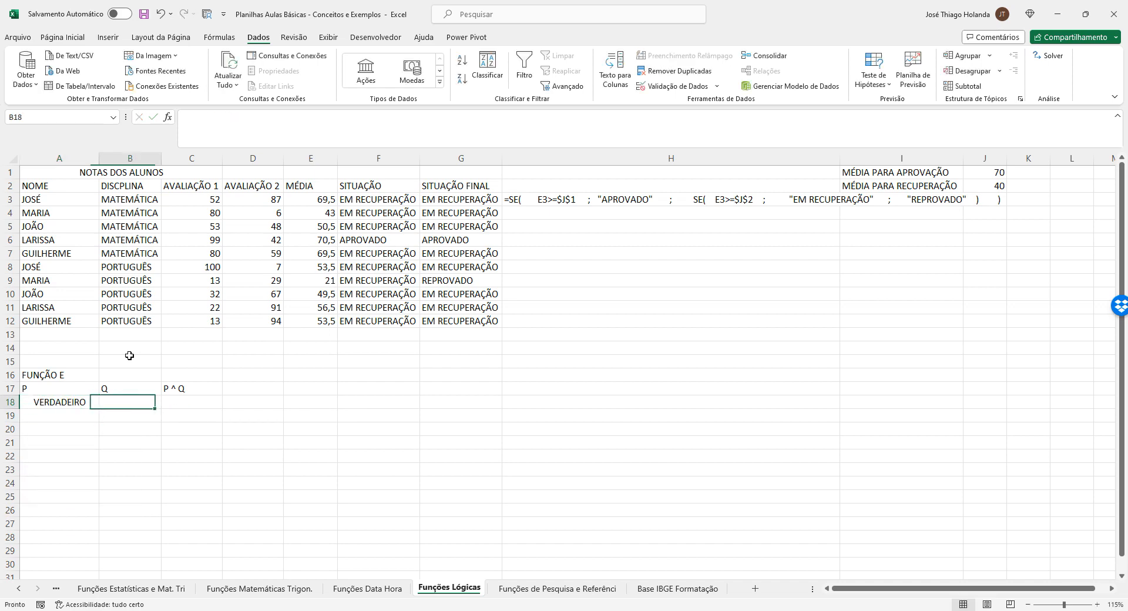
type("=VERDADEIRO")
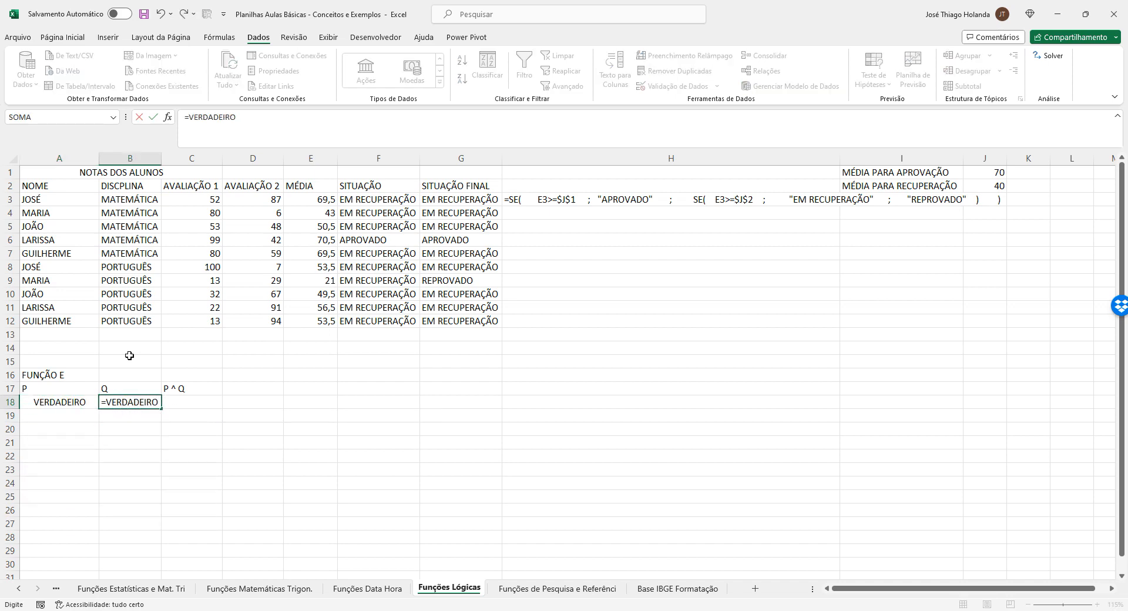
key("Return")
key("Up")
key("Right")
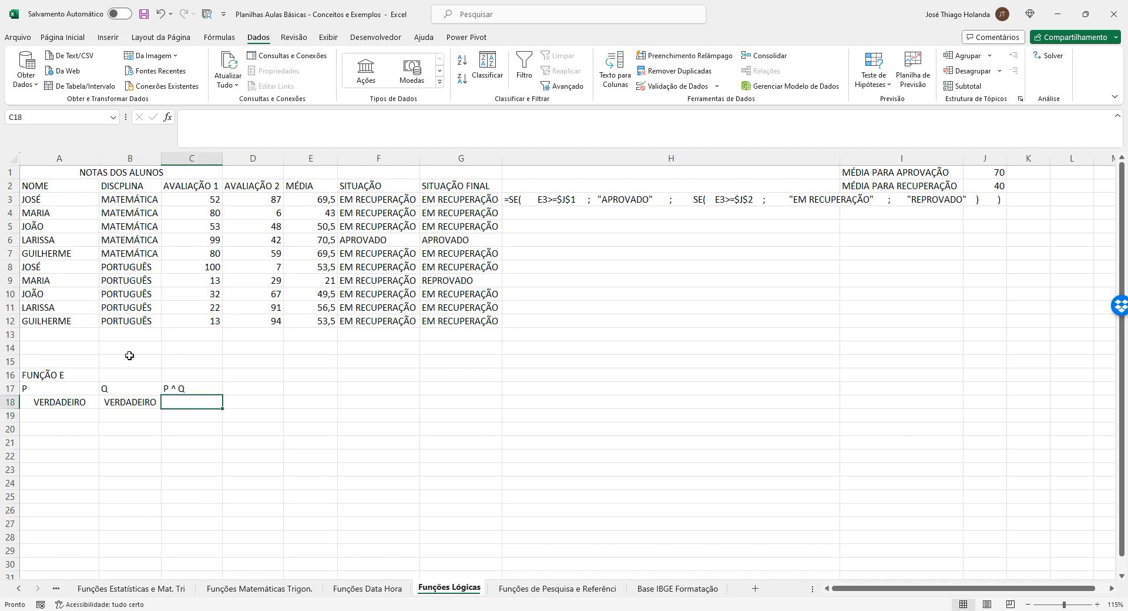
key("Left")
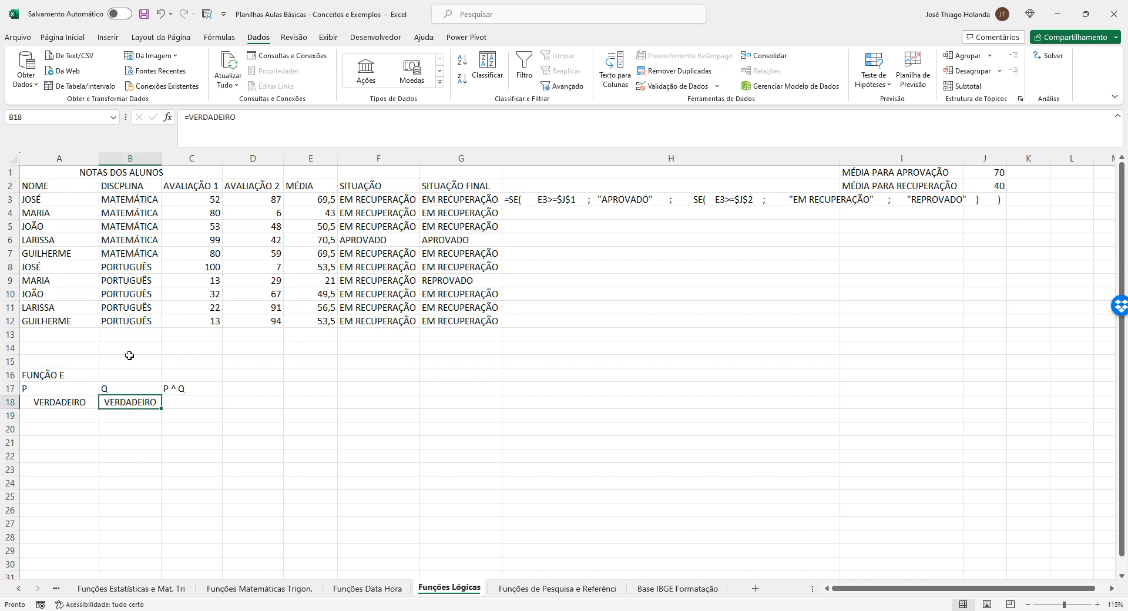
key("Left")
key("Right")
key("Right")
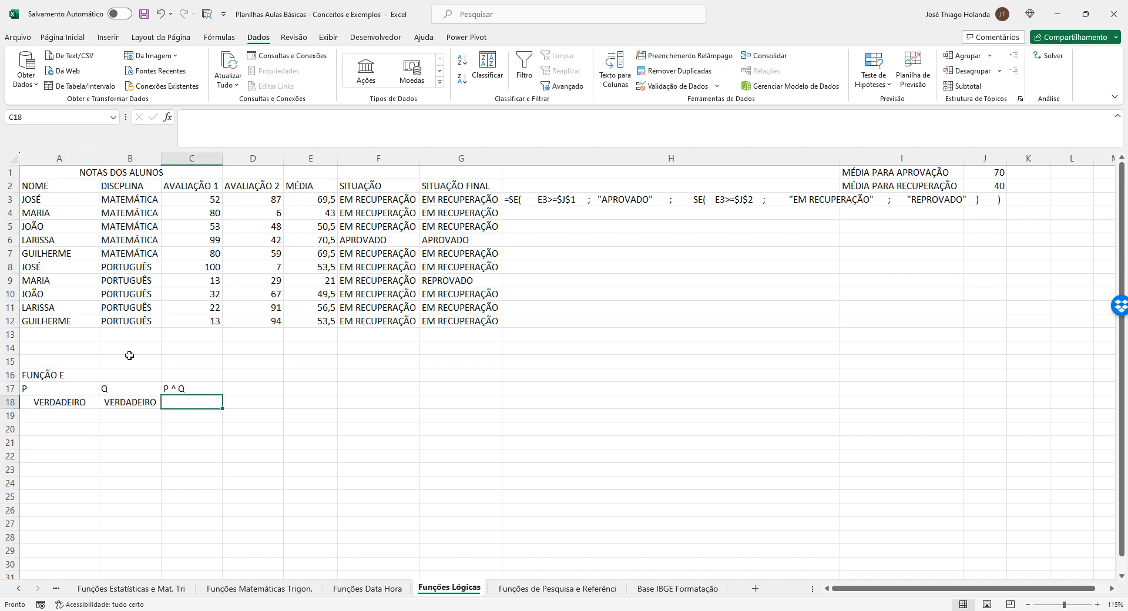
key("Left")
key("Left")
key("Right")
key("Right")
- Enter the formula =E(A18;B18) in C18 to evaluate P ^ Q
type("=E")
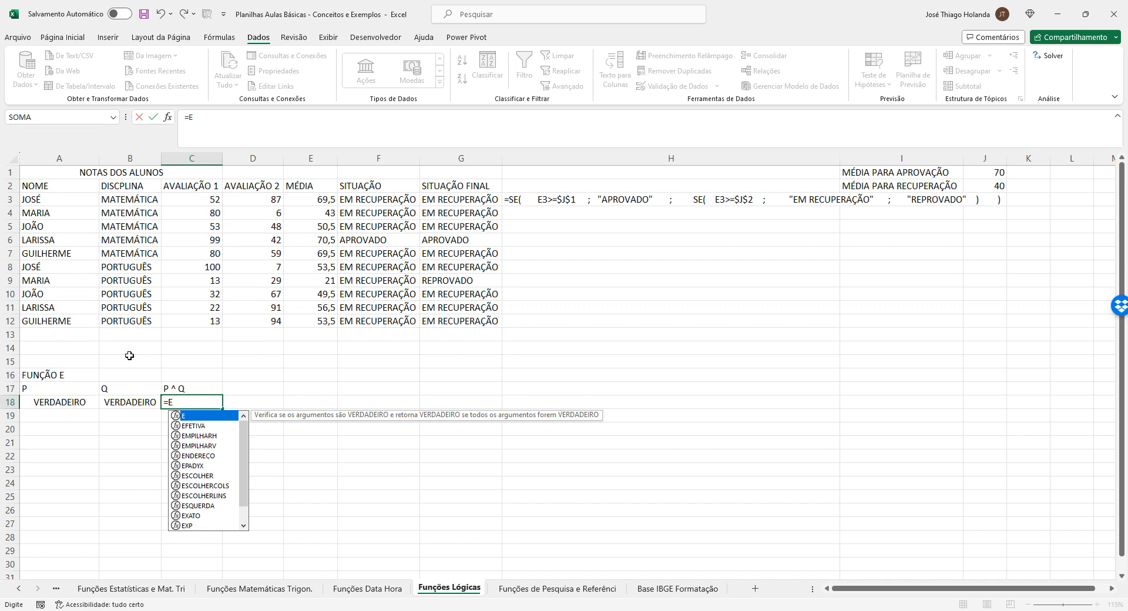
type("(")
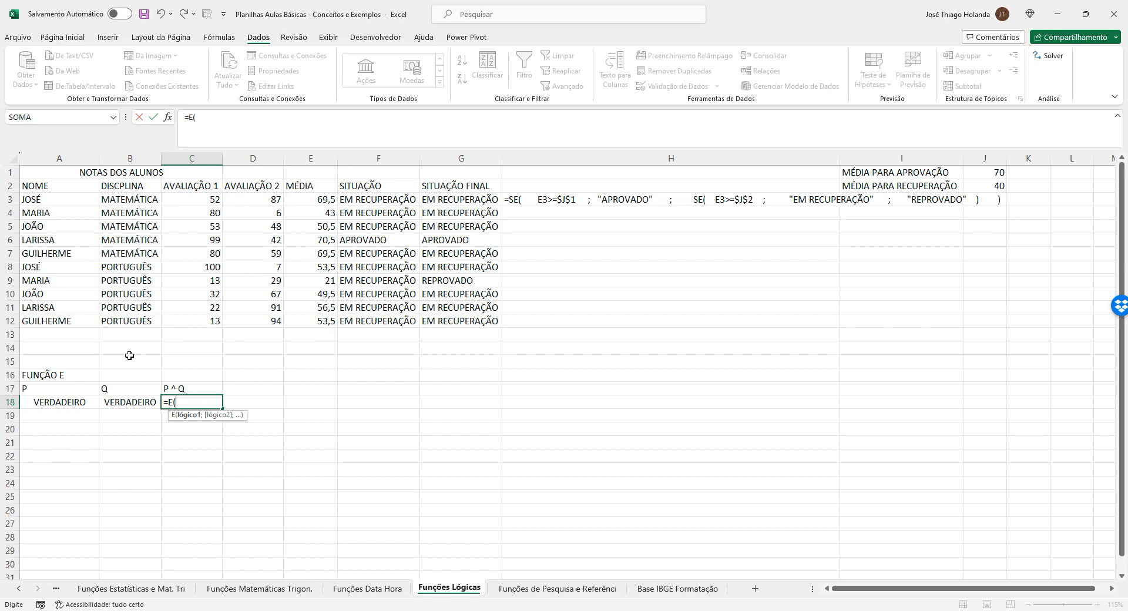
left_click(83, 402)
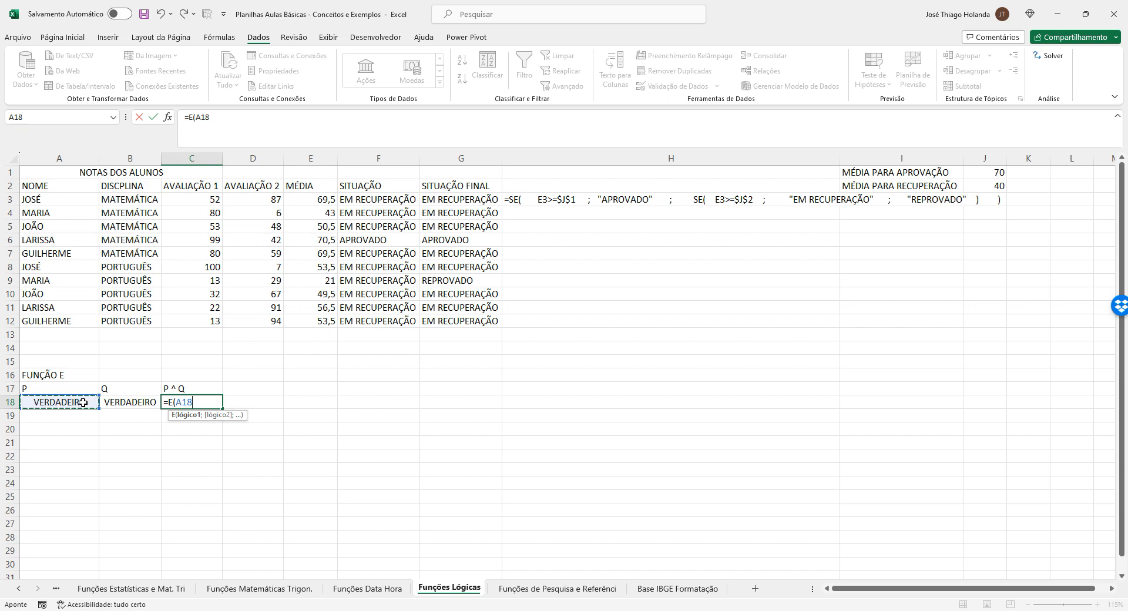
type(";")
left_click(128, 402)
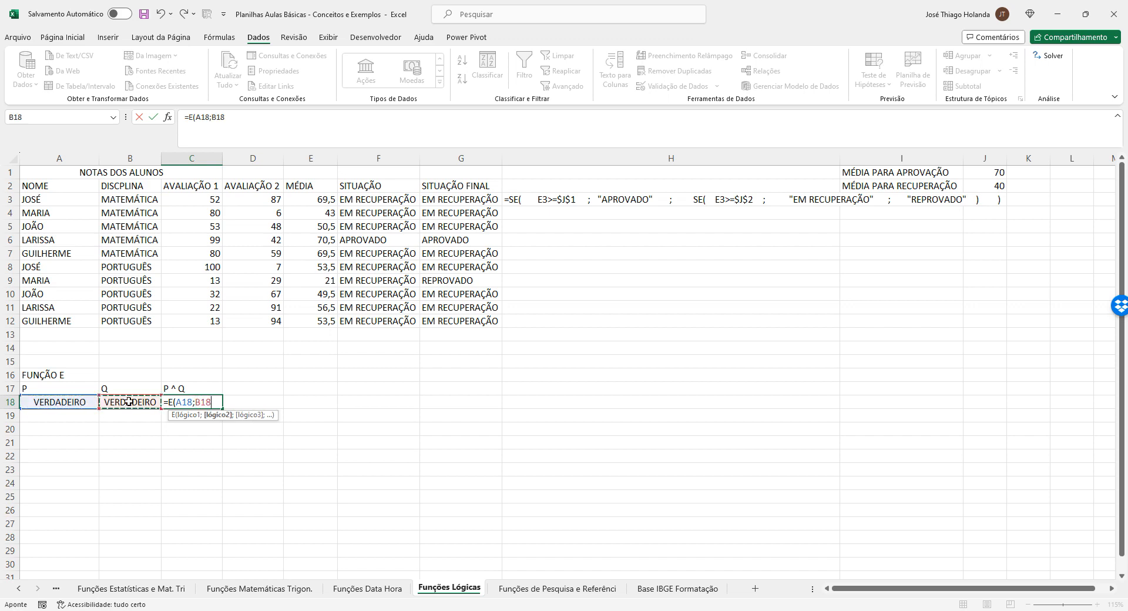
key("ctrl+Return")
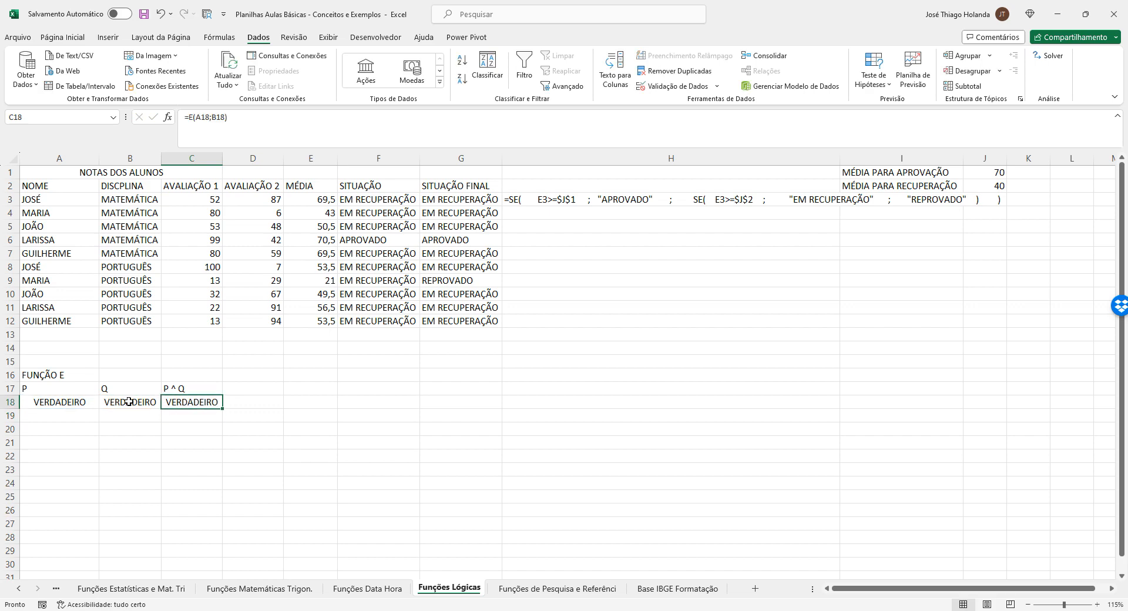
- Move the P ^ Q heading and its formula from C17:C18 one column over to D17:D18
key("Up")
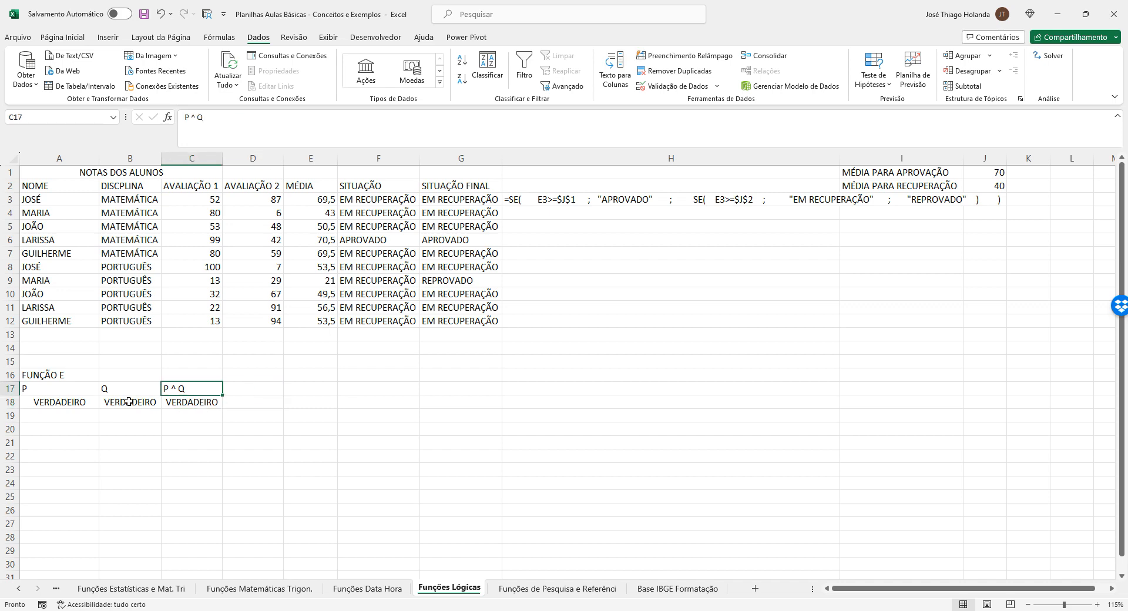
key("shift+Down")
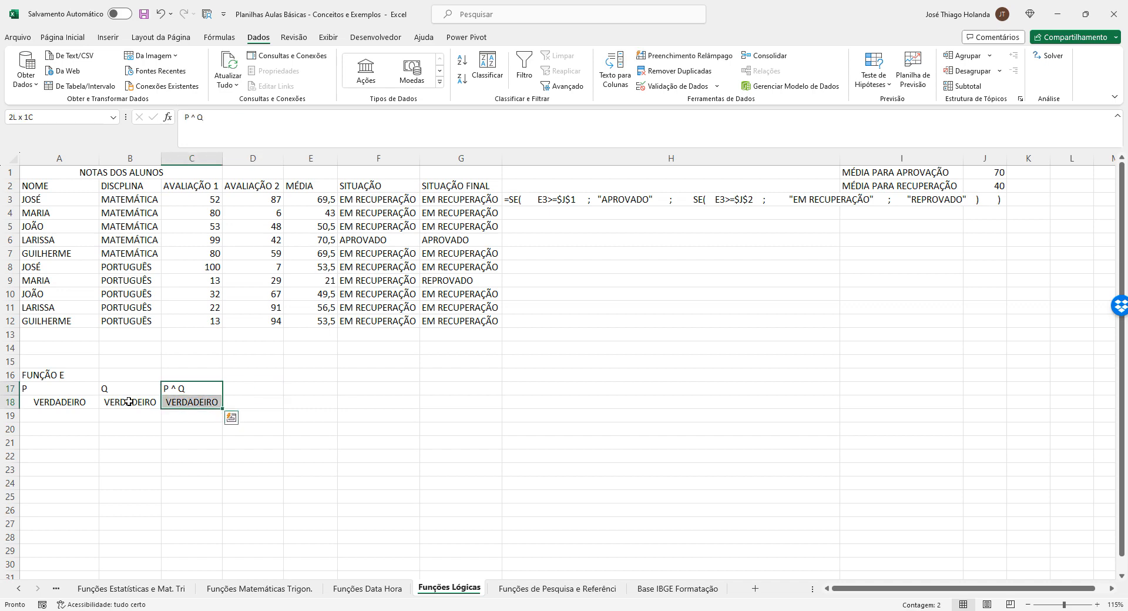
key("ctrl+x")
key("Right")
key("ctrl+v")
- Add a third proposition in column C with the heading R in C17 and =FALSO in C18
key("Left")
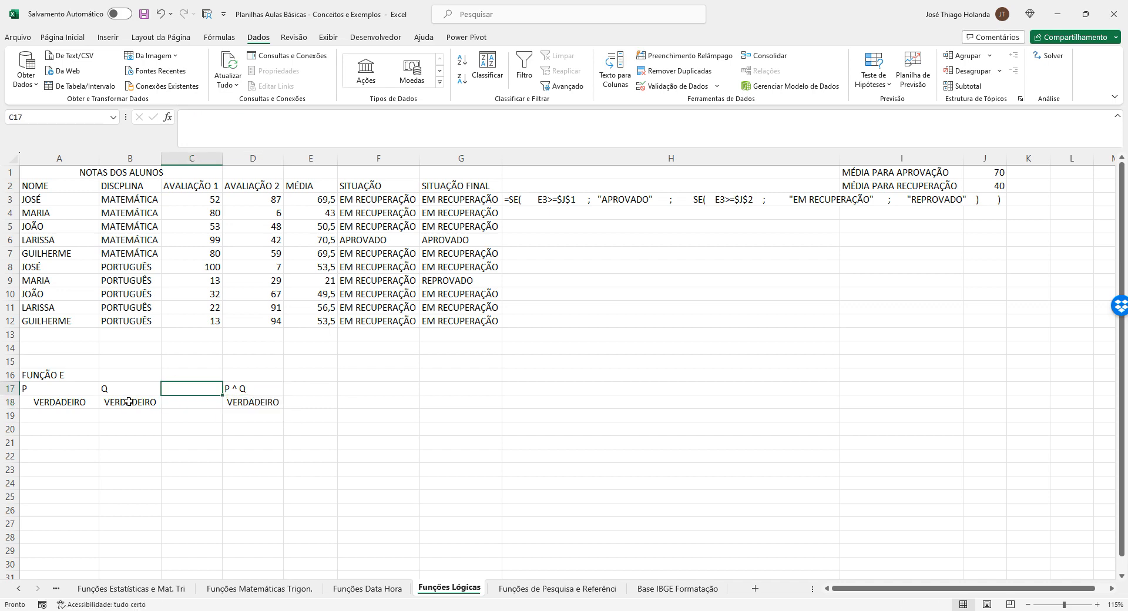
type("R")
key("Return")
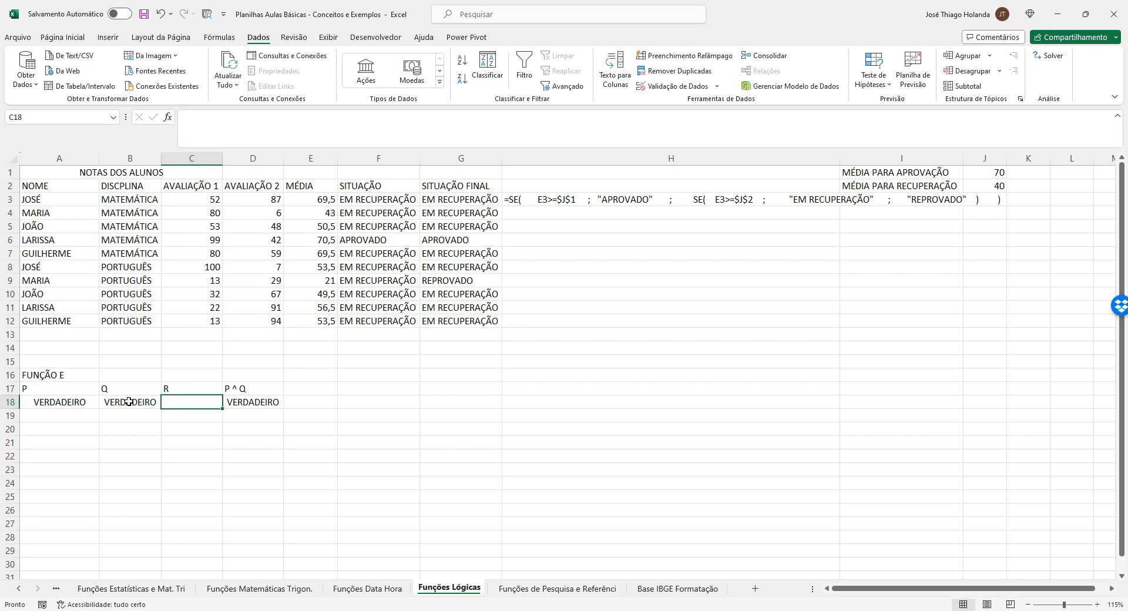
type("=FALSO")
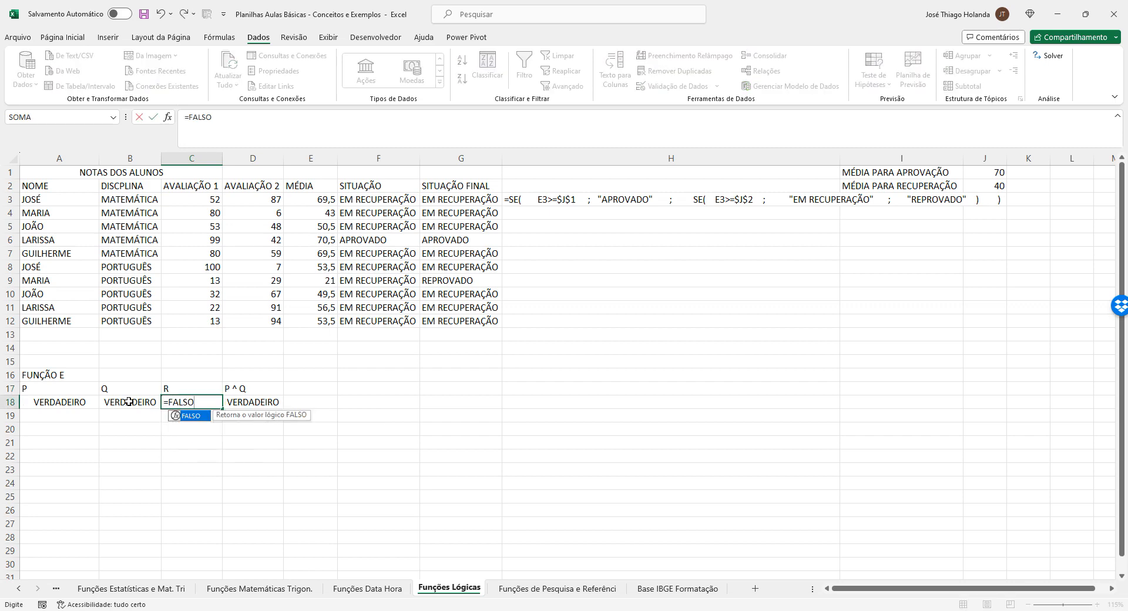
key("Return")
- Enter the heading P ^ Q ^ R in E17, beside the P ^ Q heading
key("Up")
key("Right")
key("Up")
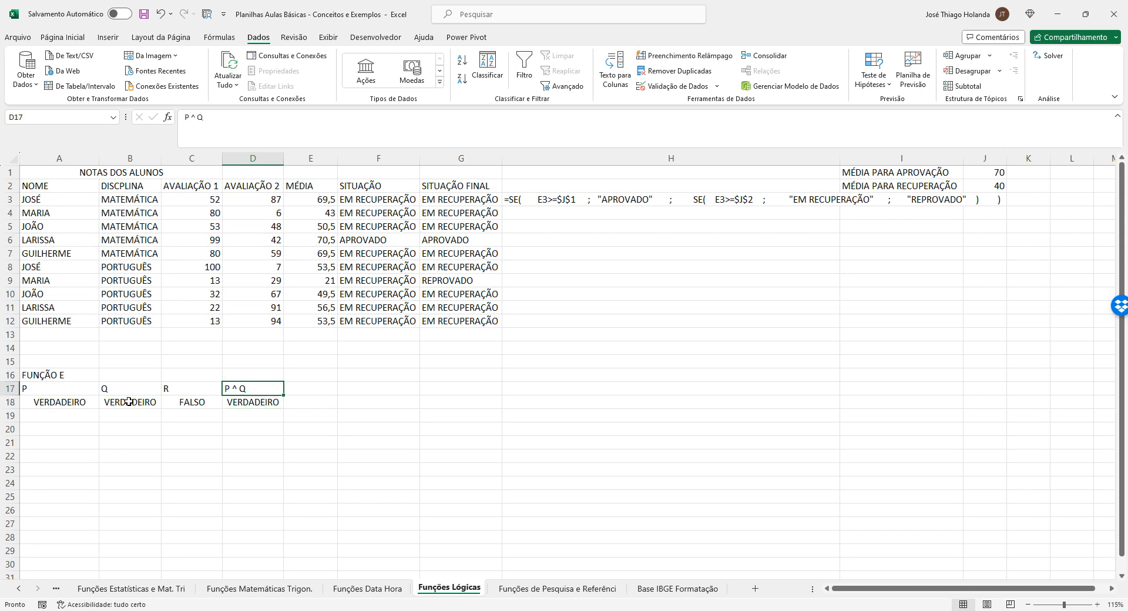
key("Right")
type("P ^Q")
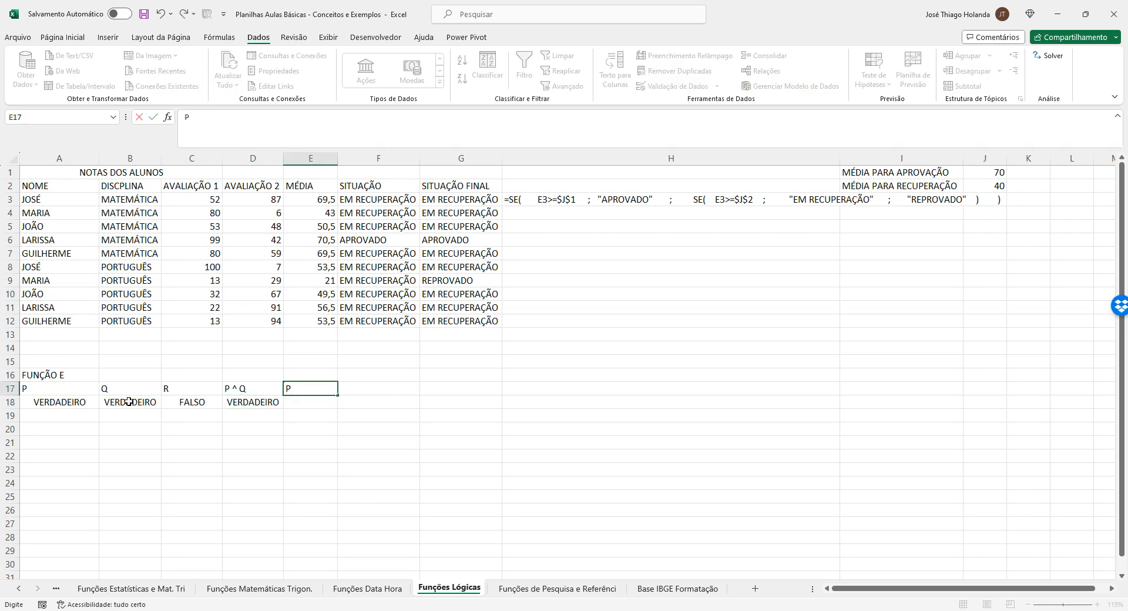
key("Left")
key("Left")
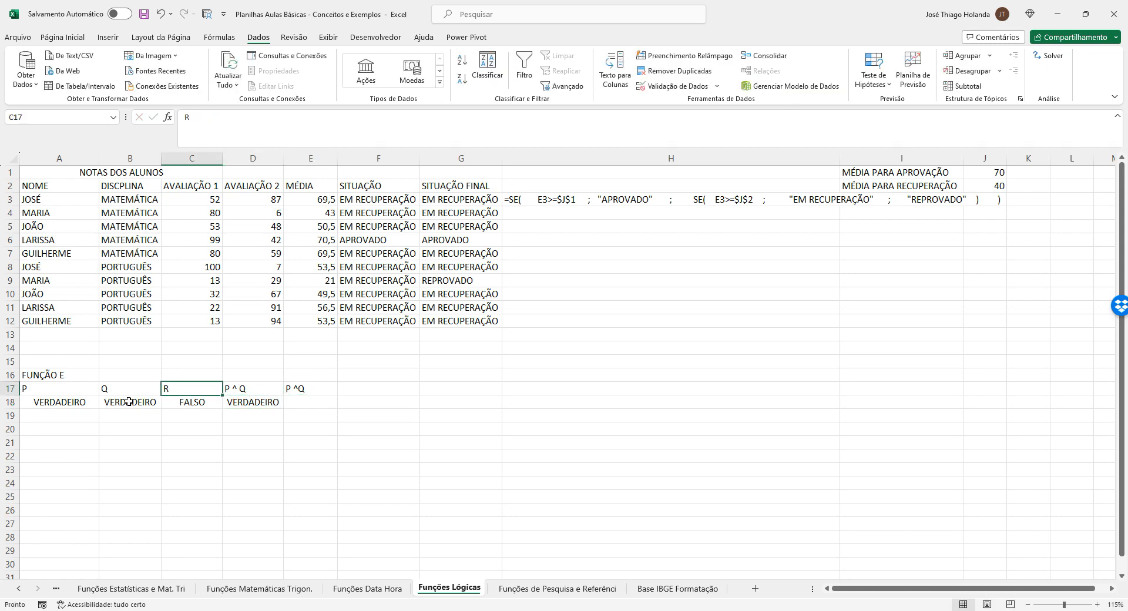
key("Right")
key("Right")
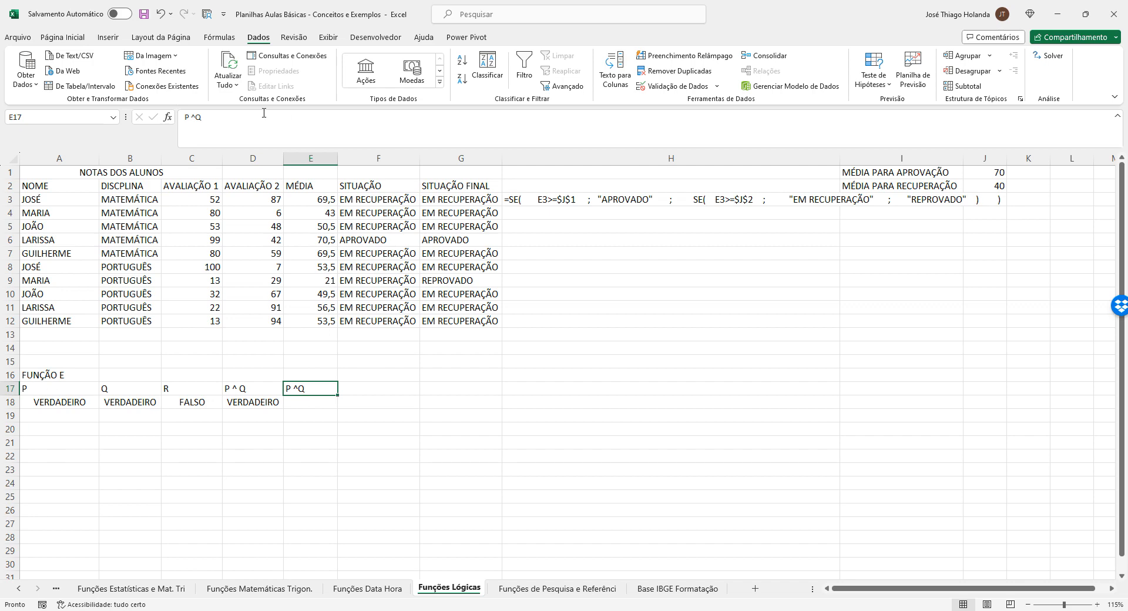
left_click(196, 118)
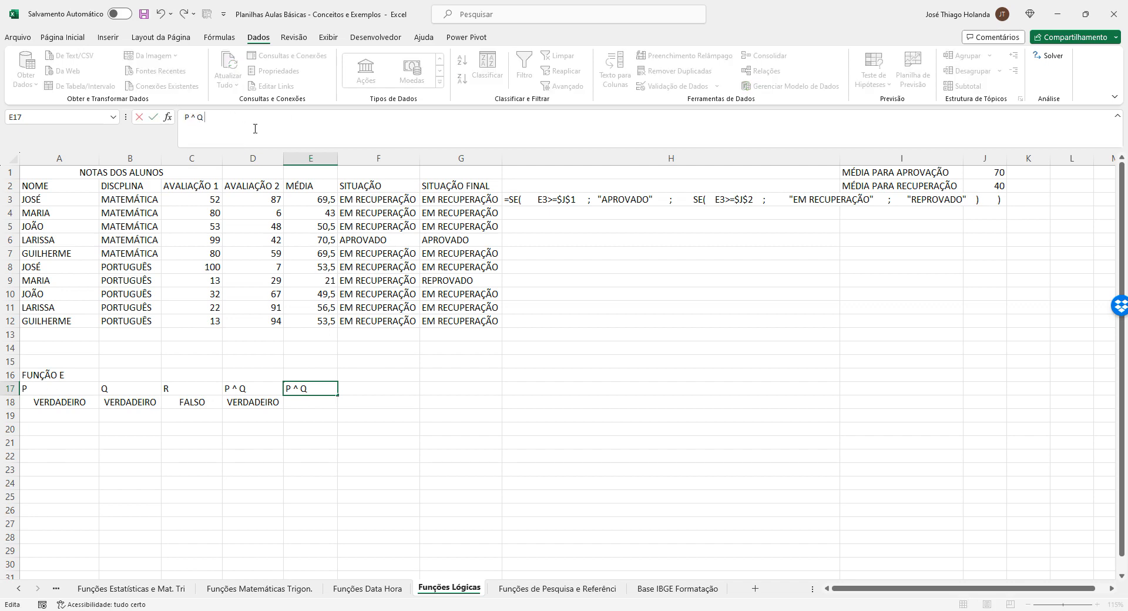
type("^R")
left_click(213, 119)
key("Return")
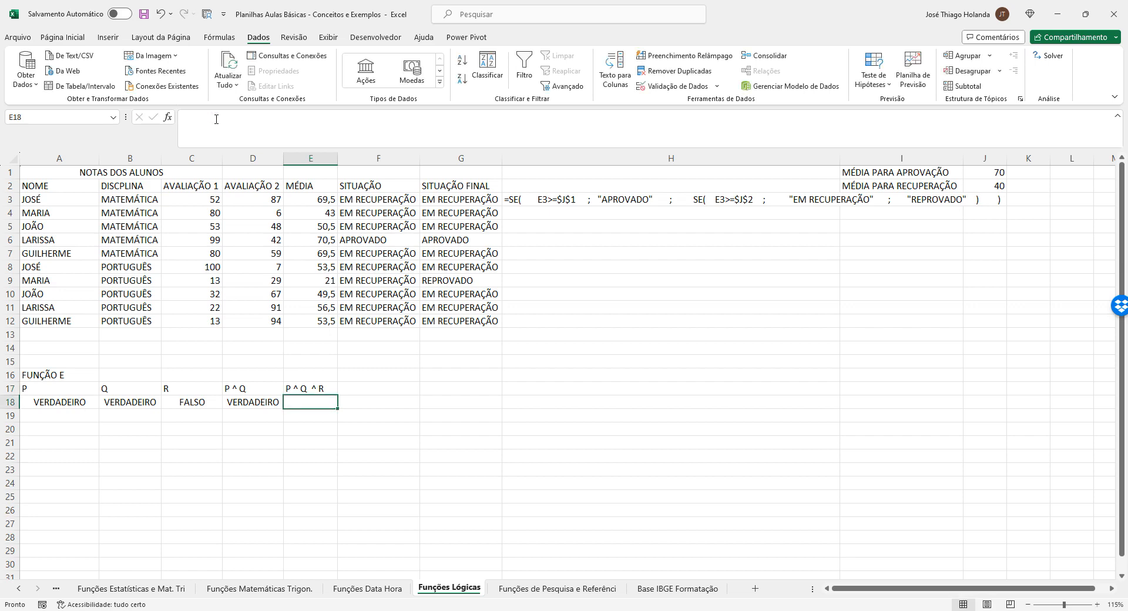
- Enter the formula =E(A18:C18) in E18 to evaluate all three propositions together
type("=E(")
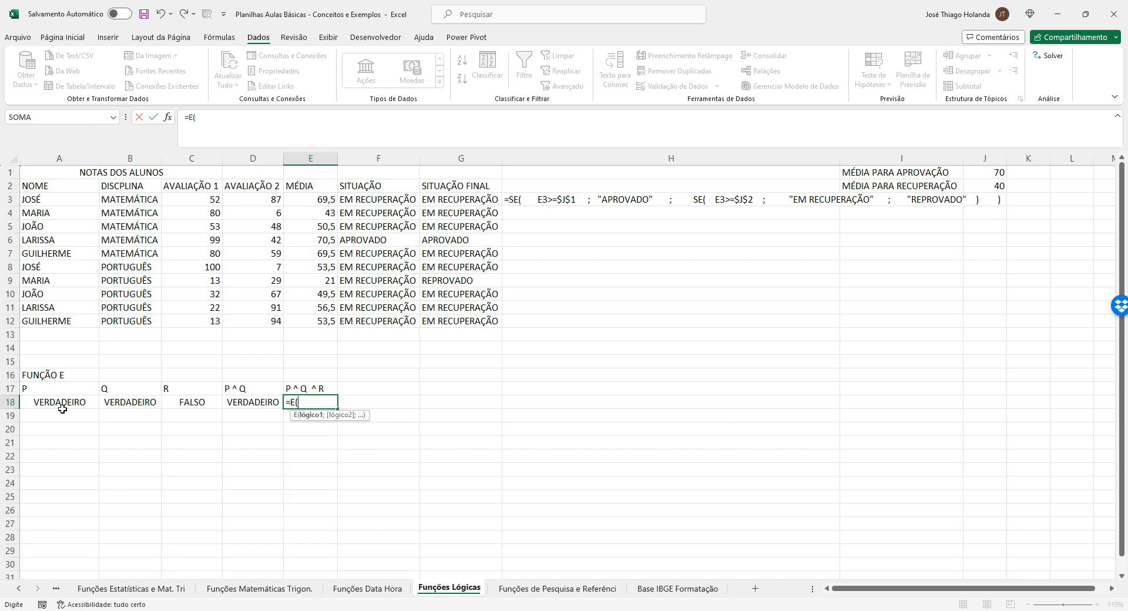
left_click_drag(68, 402, 221, 405)
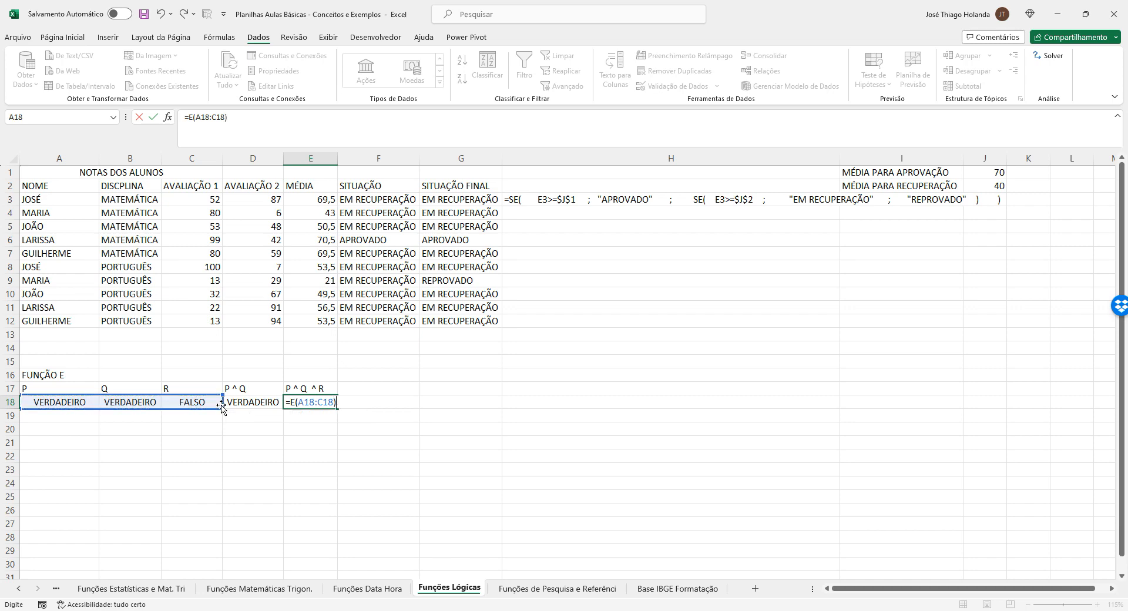
key("Return")
key("Up")
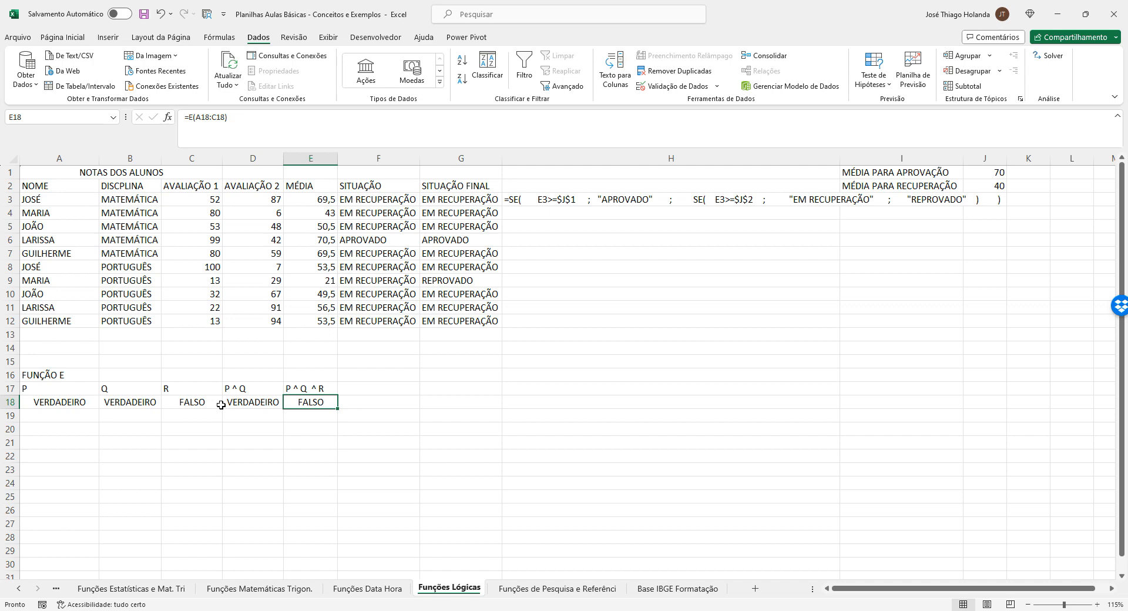
- Change the truth table title in A16 to FUNÇÕES E / OU
key("Left")
key("Left")
key("Left")
key("Left")
key("Up")
key("Up")
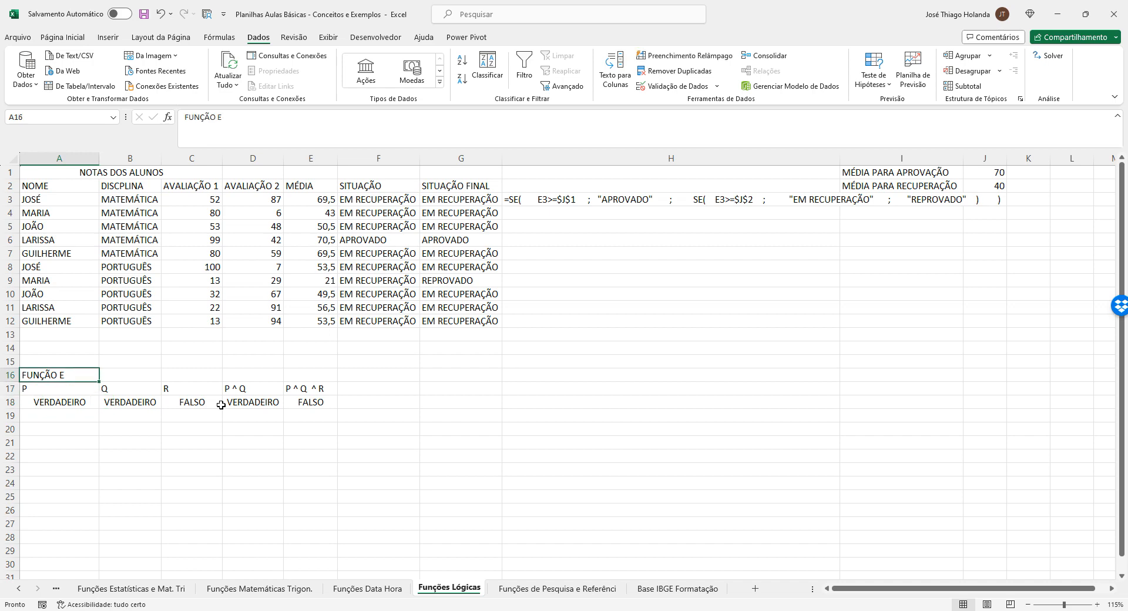
left_click(218, 118)
double_click(218, 118)
key("Left")
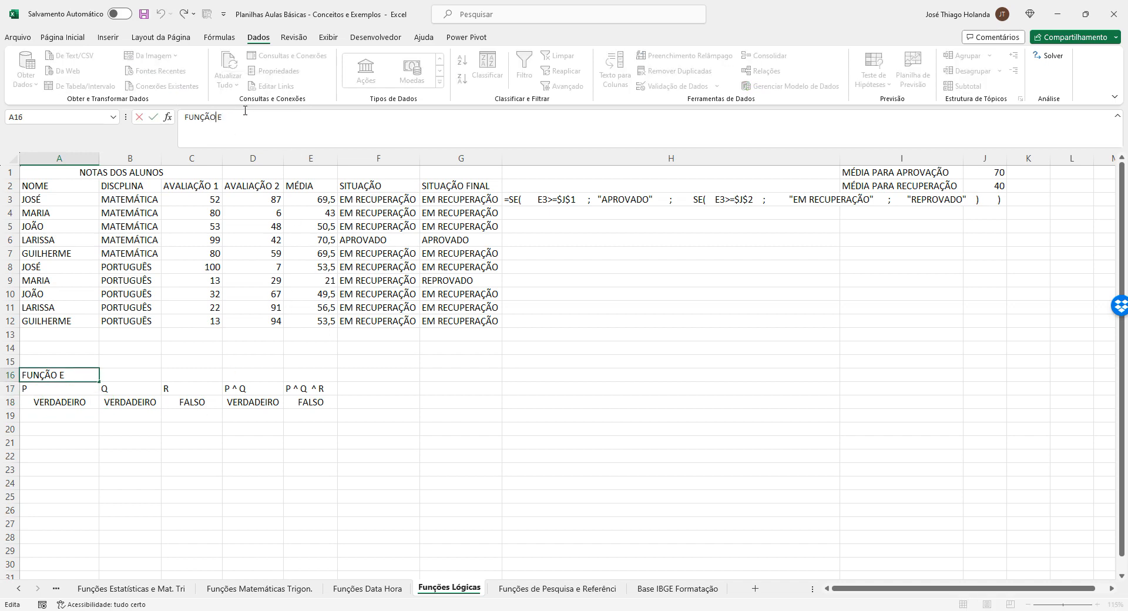
key("BackSpace")
key("BackSpace")
type("ÕES E / OU")
key("Return")
- Copy the P, Q and R values from A18:C18 into the row below, A19:C19
key("Down")
key("Down")
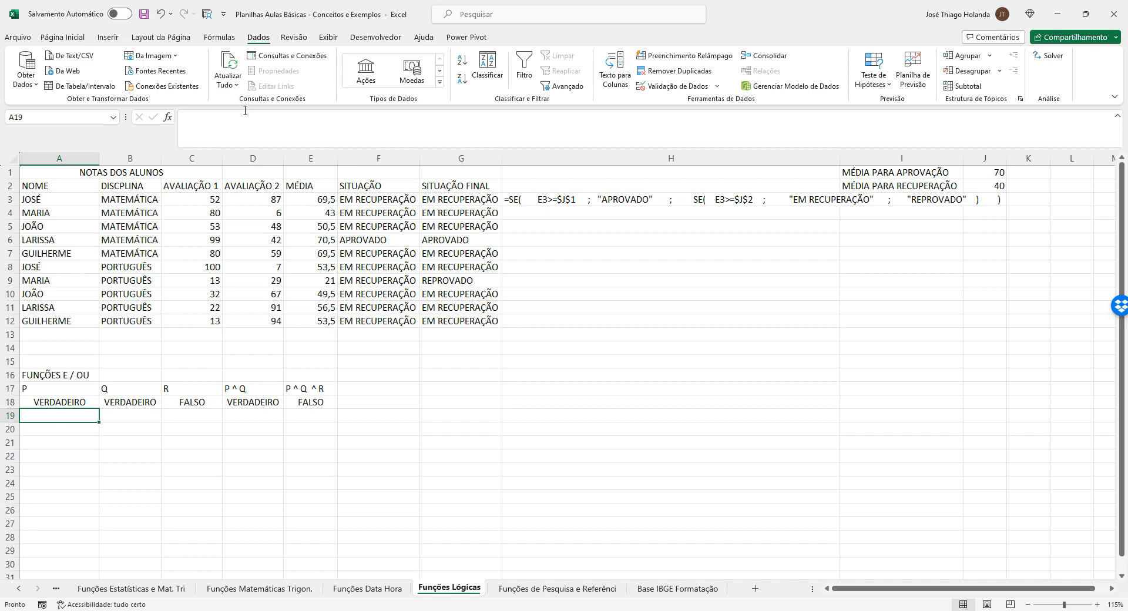
key("Up")
key("shift+Right")
key("shift+Right")
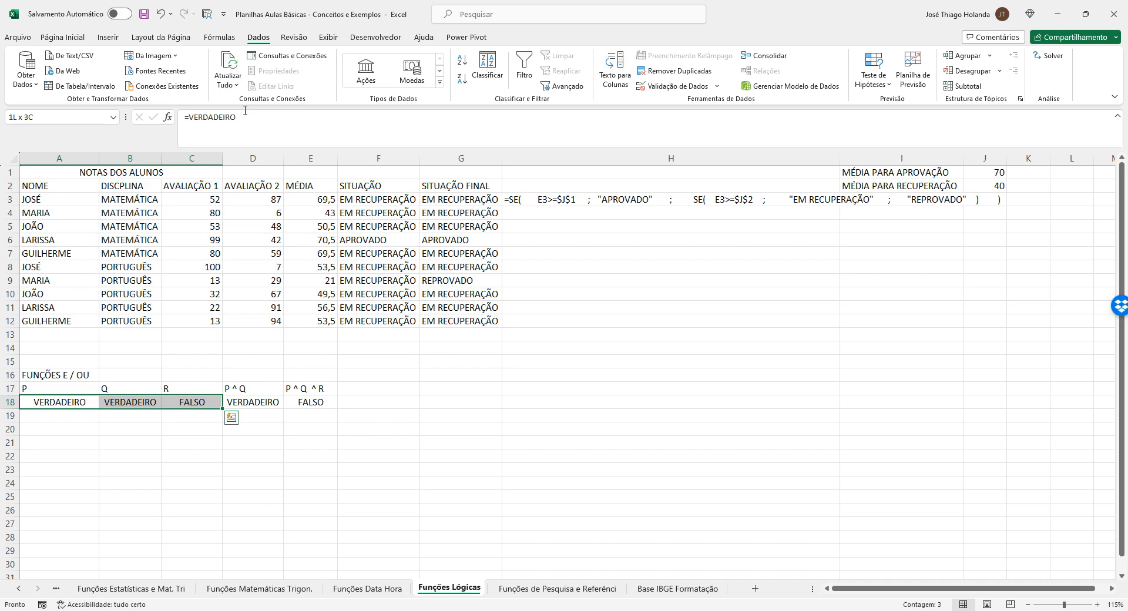
key("ctrl+c")
key("Down")
key("ctrl+v")
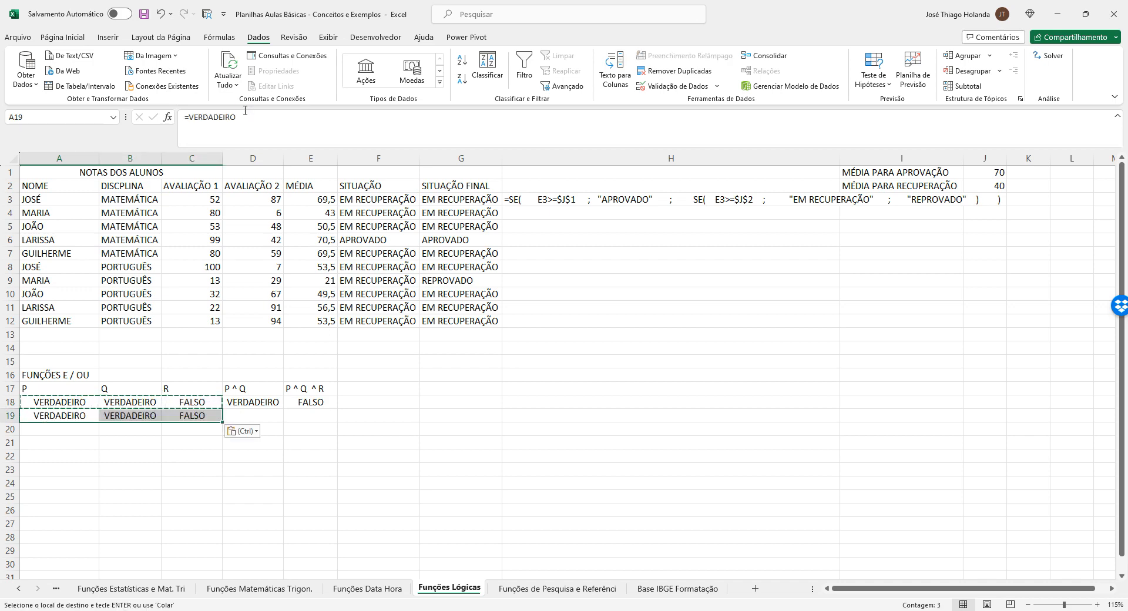
key("Escape")
- Enter the heading P v Q in F17, beside the P ^ Q ^ R heading
key("Right")
key("Right")
key("Right")
key("Up")
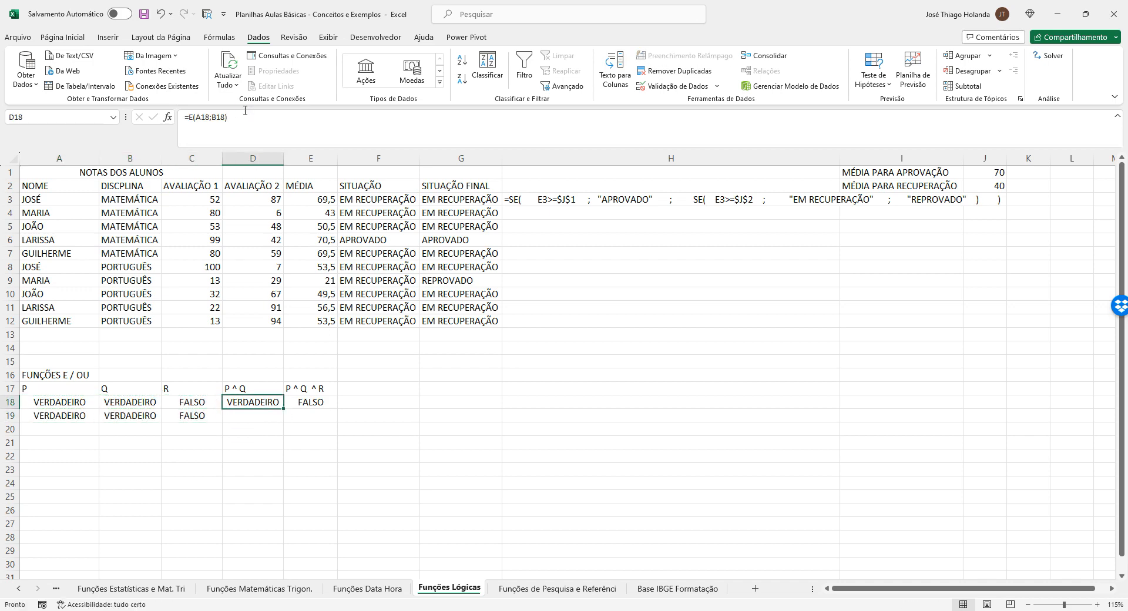
key("Right")
key("Right")
key("Up")
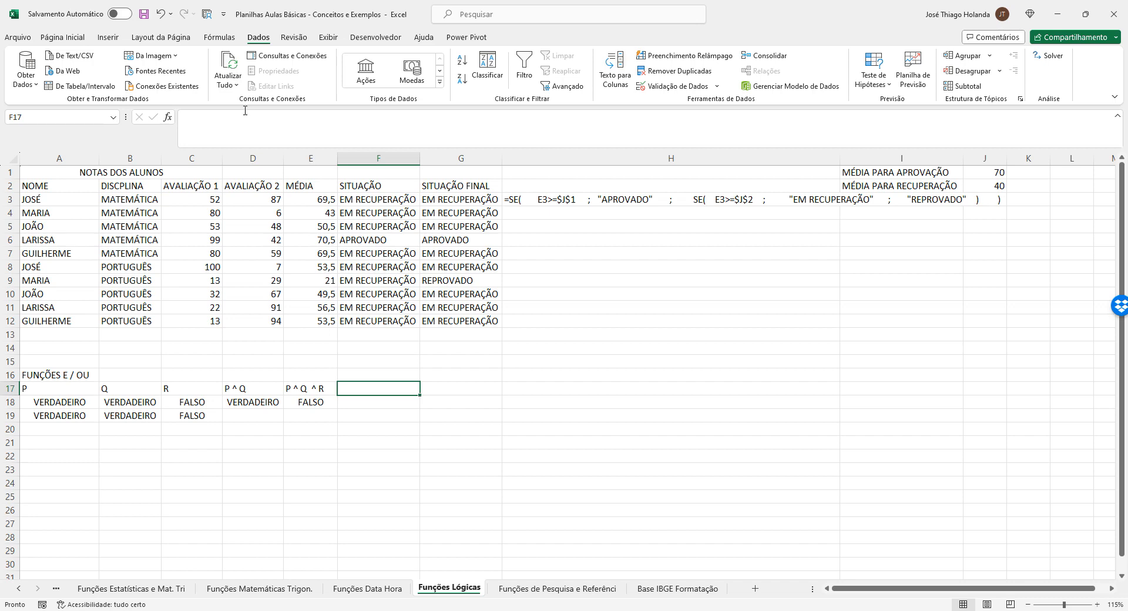
type("P V")
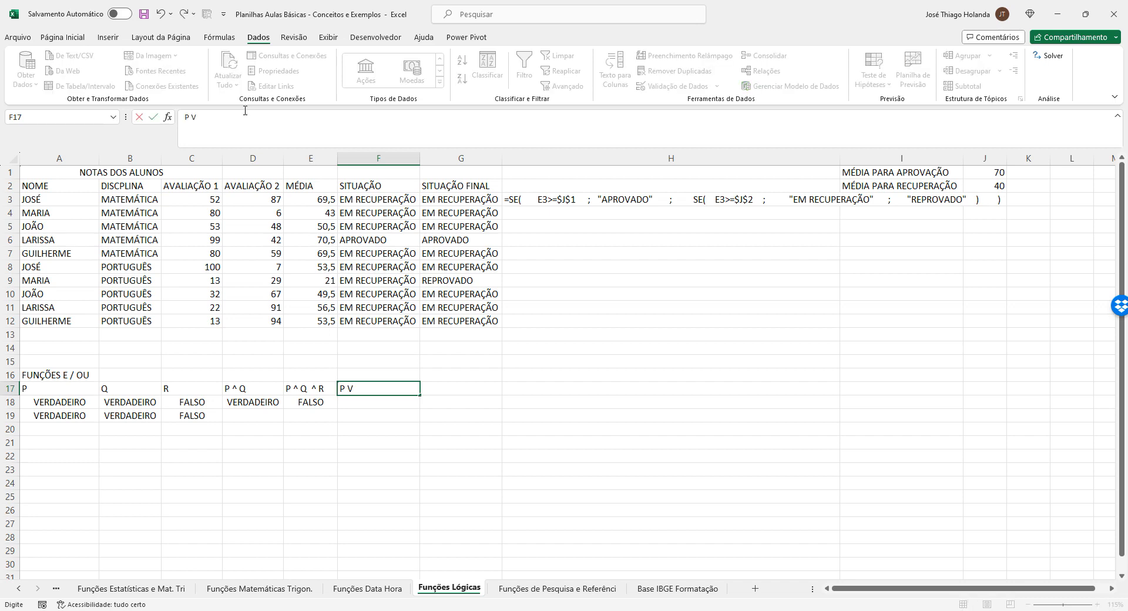
key("BackSpace")
type("v Q")
key("Return")
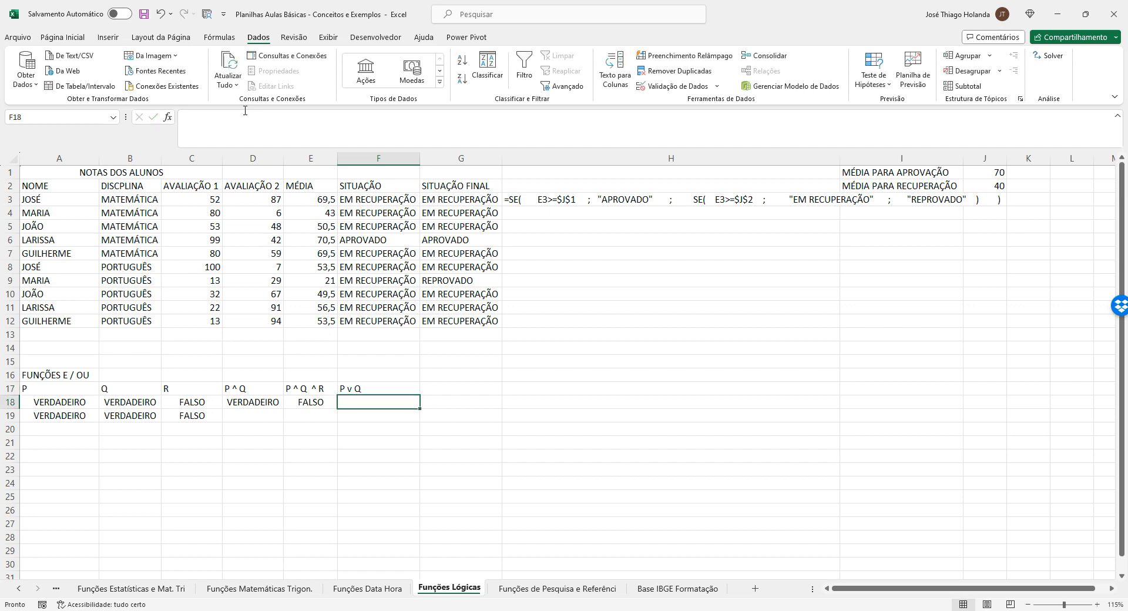
key("Left")
key("Left")
key("Left")
key("Left")
key("Left")
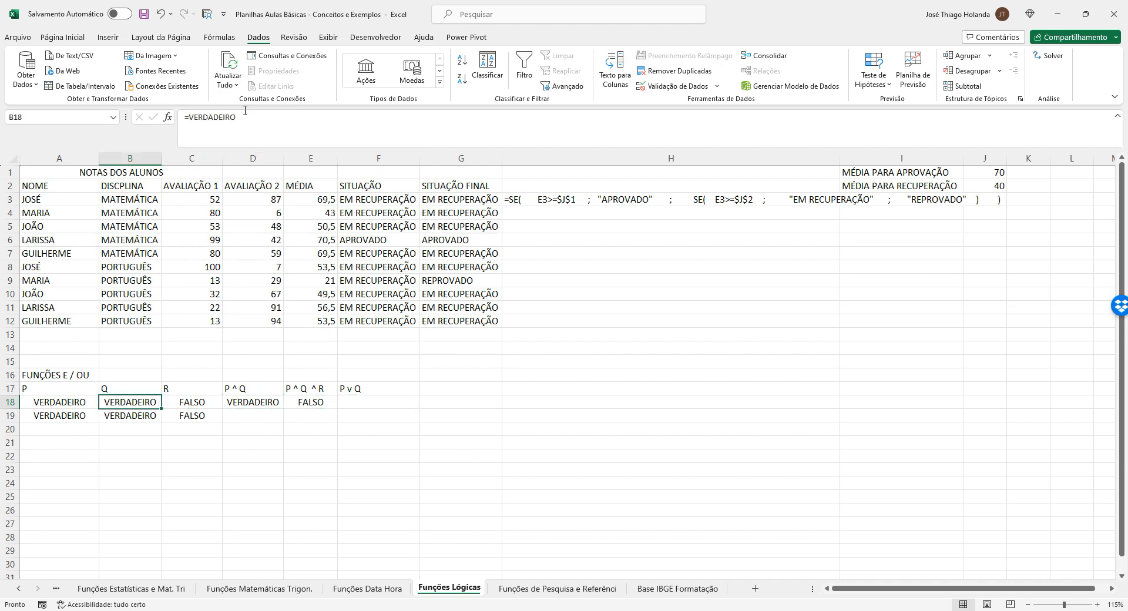
key("Right")
key("Right")
key("Right")
key("Right")
key("Right")
- Enter the formula =OU(A18:B18) in F18 to evaluate P or Q
type("=")
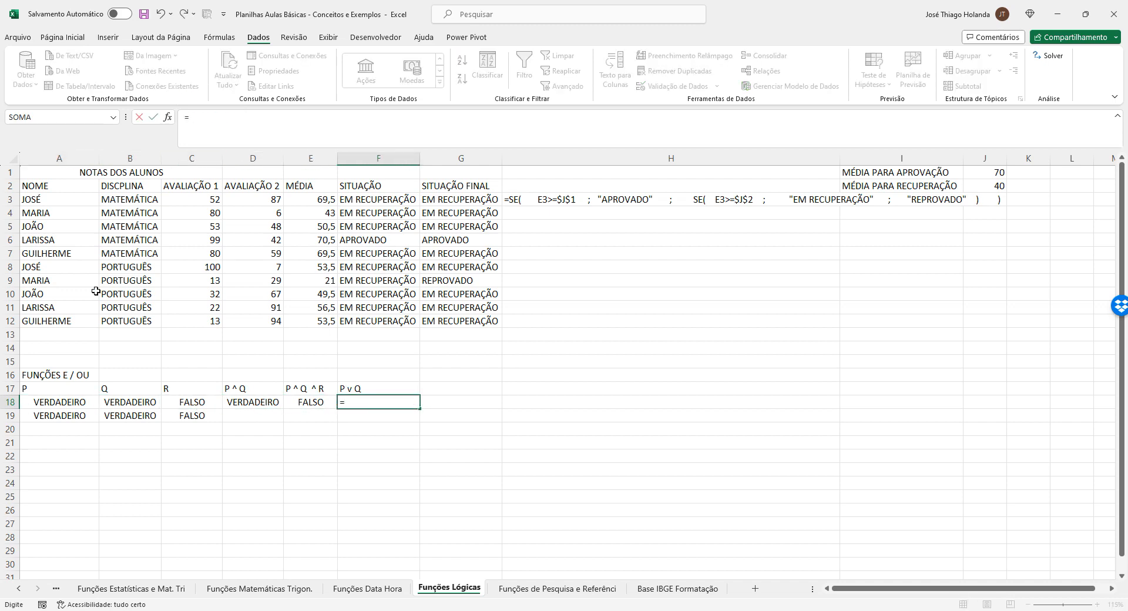
type("ou")
key("Tab")
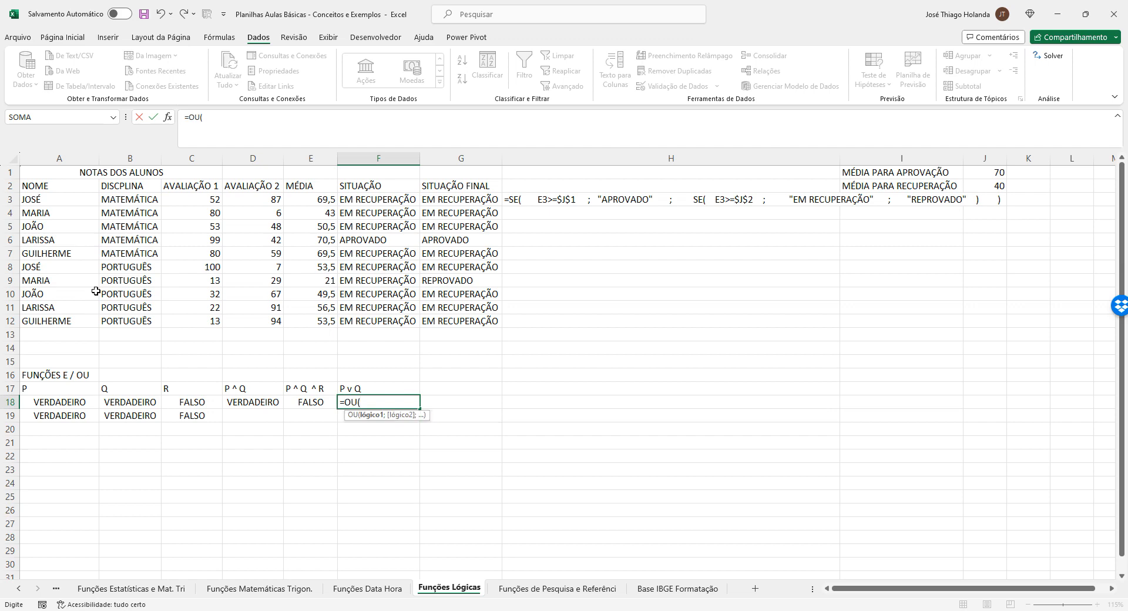
left_click_drag(73, 406, 151, 403)
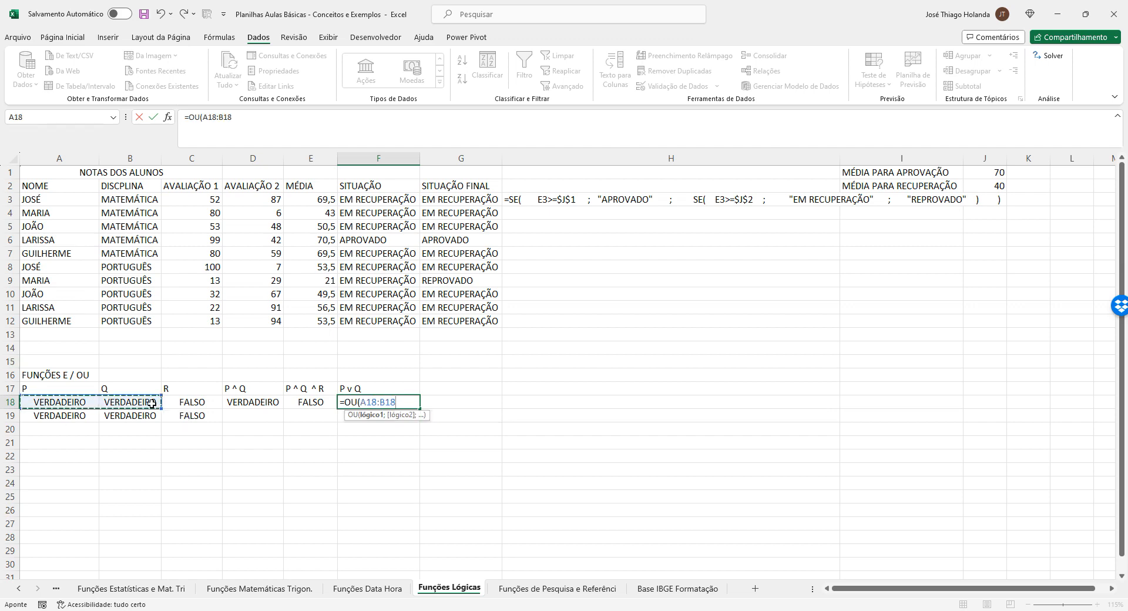
type(")")
key("Return")
key("Up")
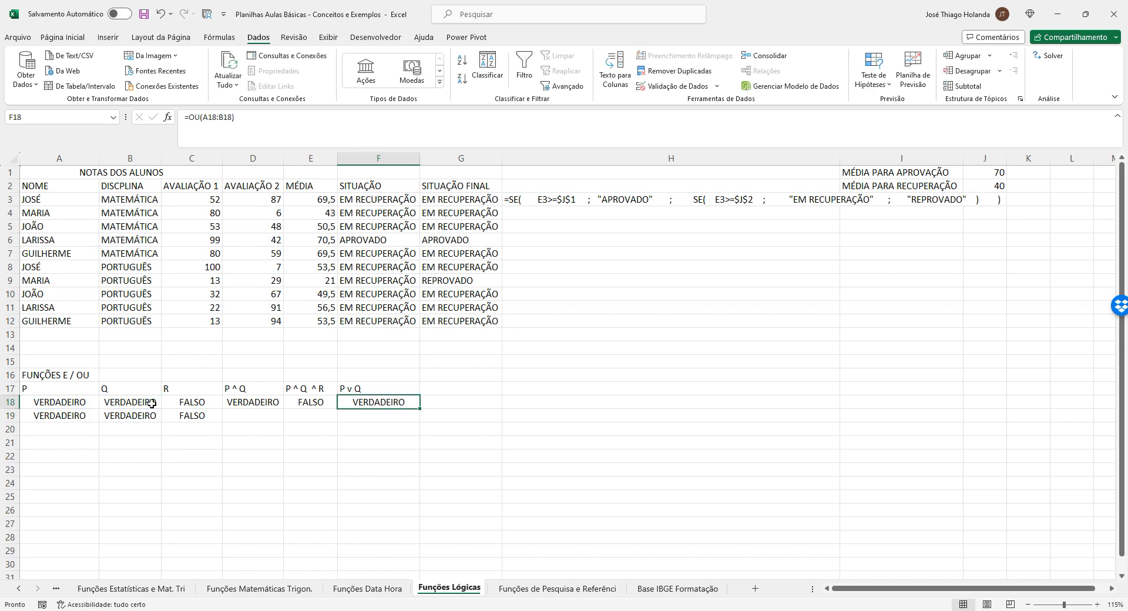
- Enter the heading P v Q v R in G17, beside the P v Q heading
key("Up")
key("Right")
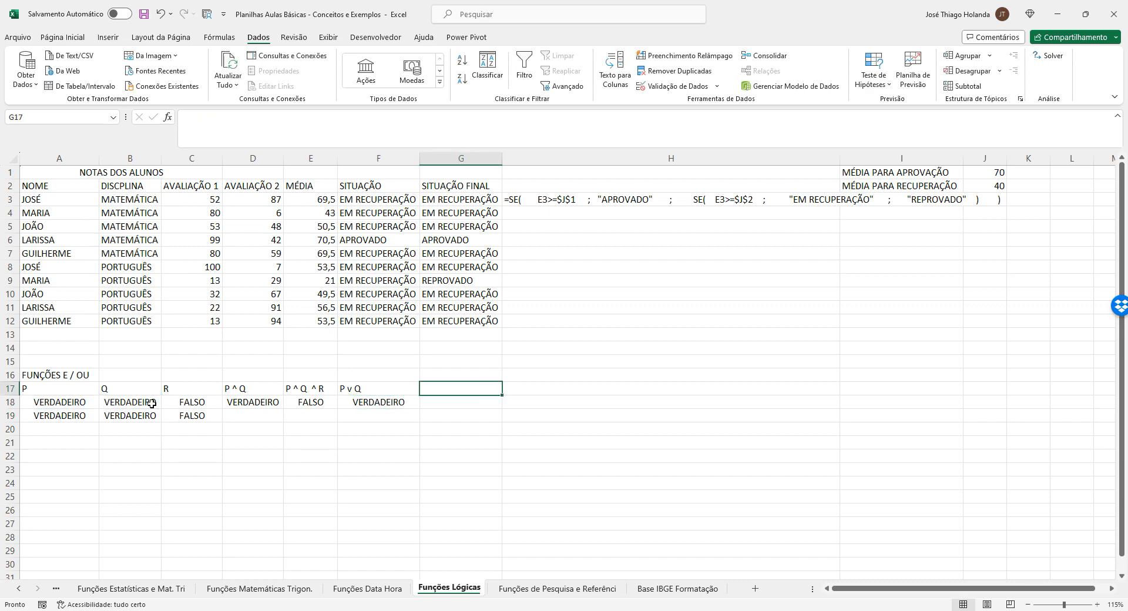
type("P")
key("BackSpace")
type("P v")
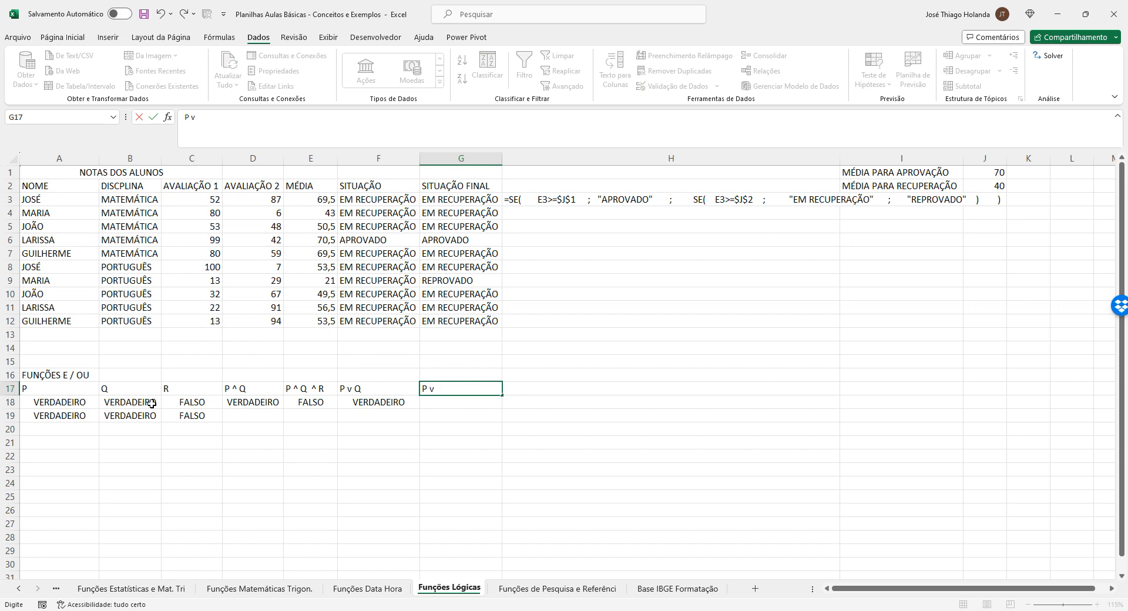
type(" Q v R")
key("Return")
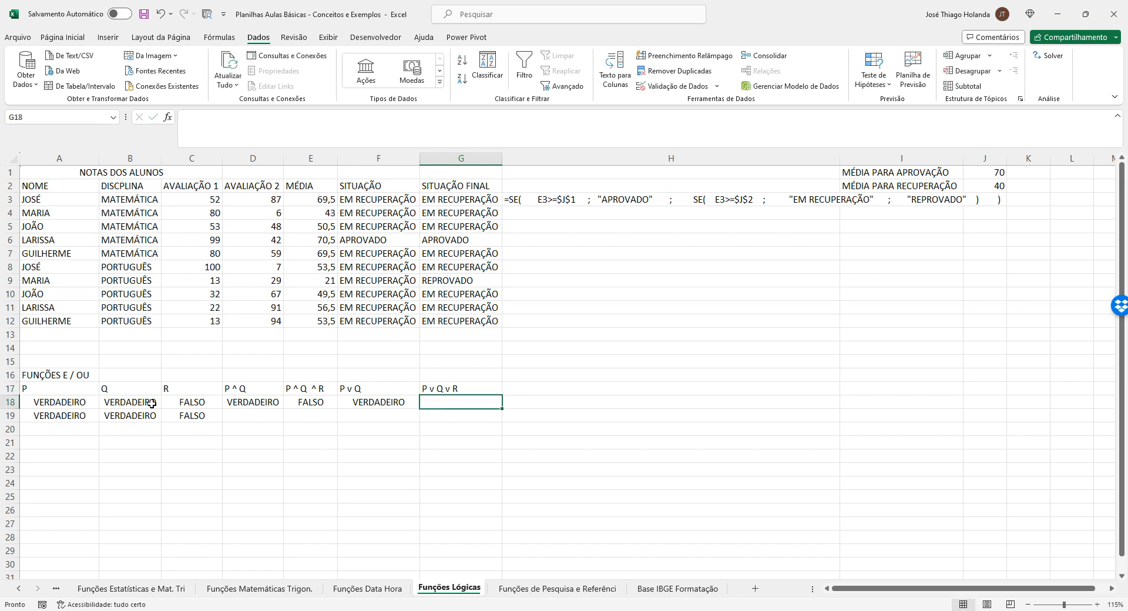
- Enter the formula =OU(A18:C18) in G18 to evaluate all three propositions with OU
type("=ou")
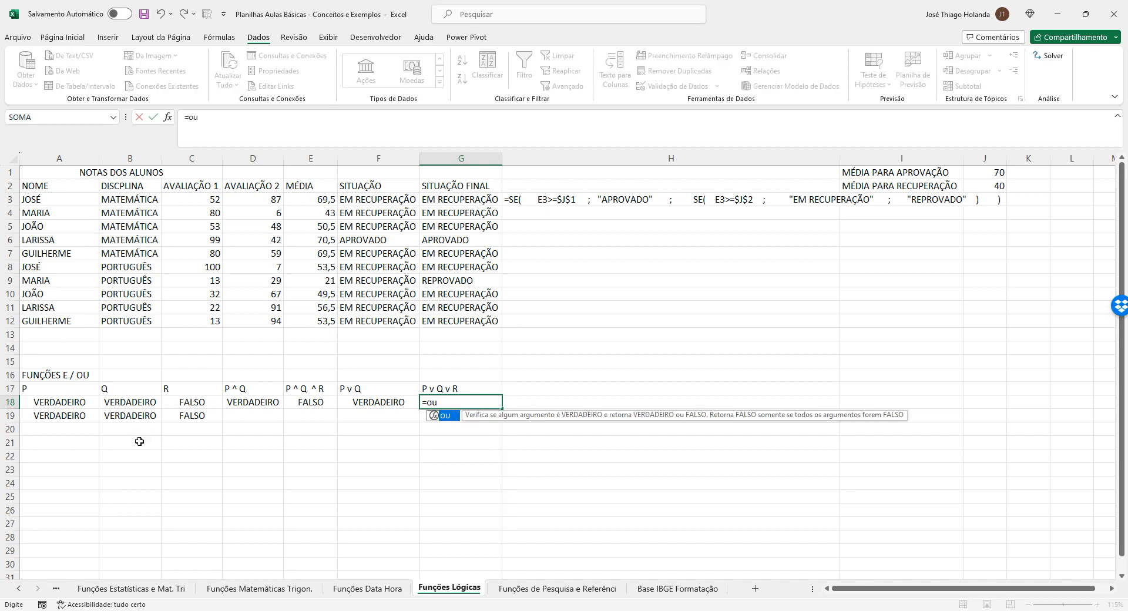
left_click_drag(77, 405, 180, 403)
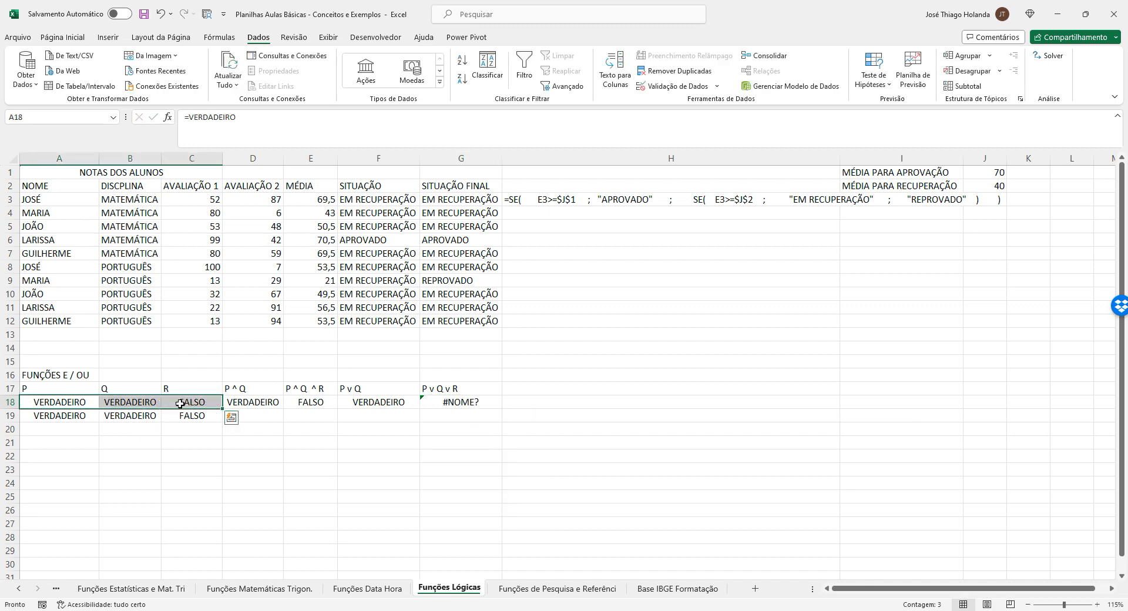
left_click(452, 403)
left_click(255, 124)
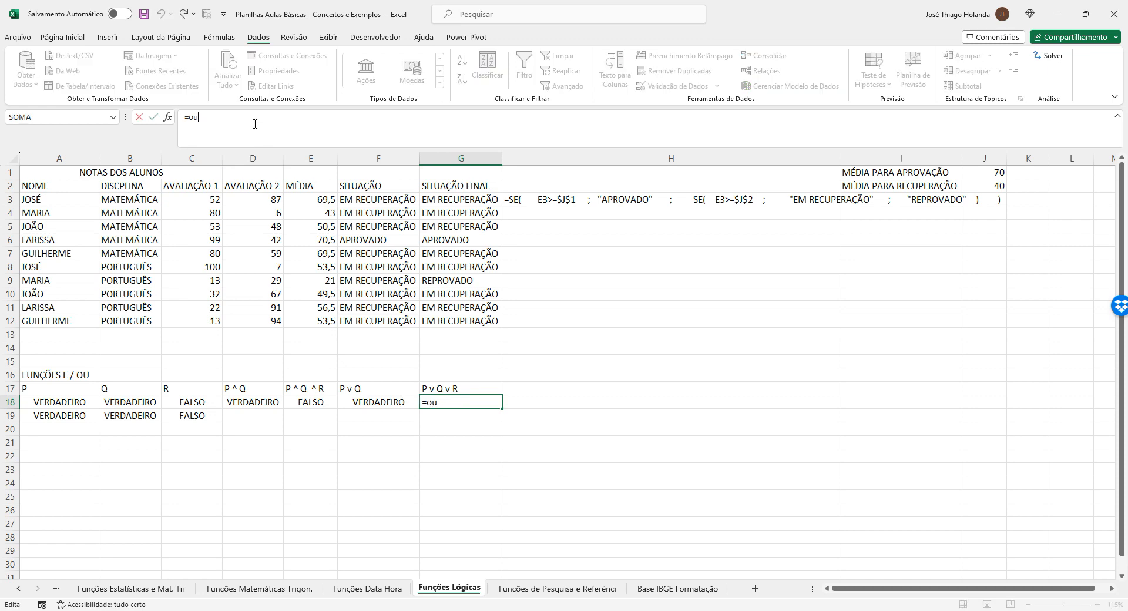
type("(")
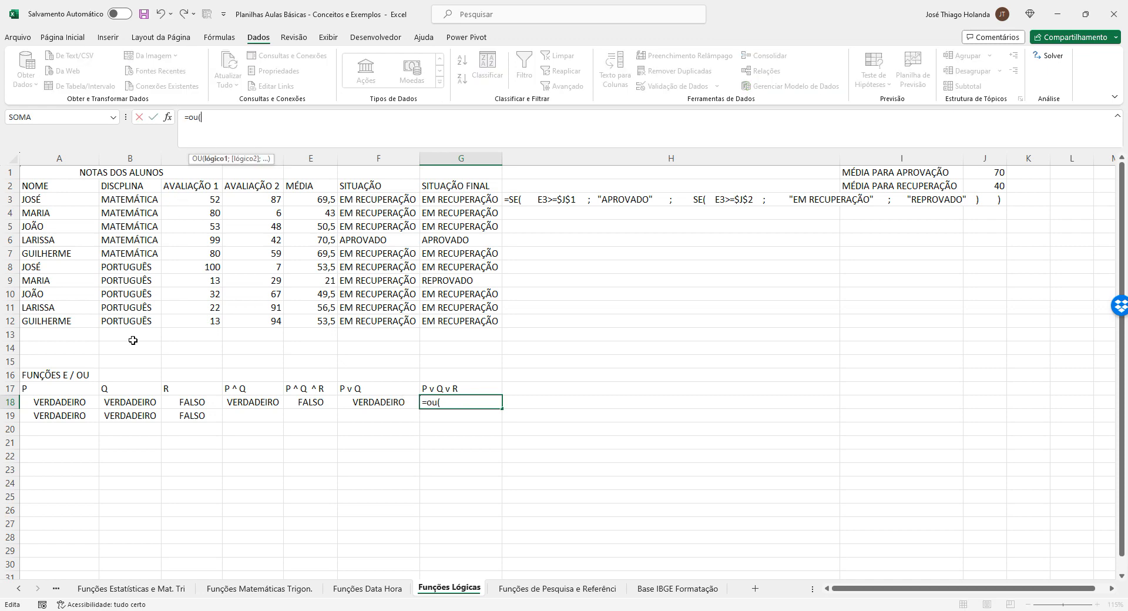
left_click_drag(71, 402, 188, 403)
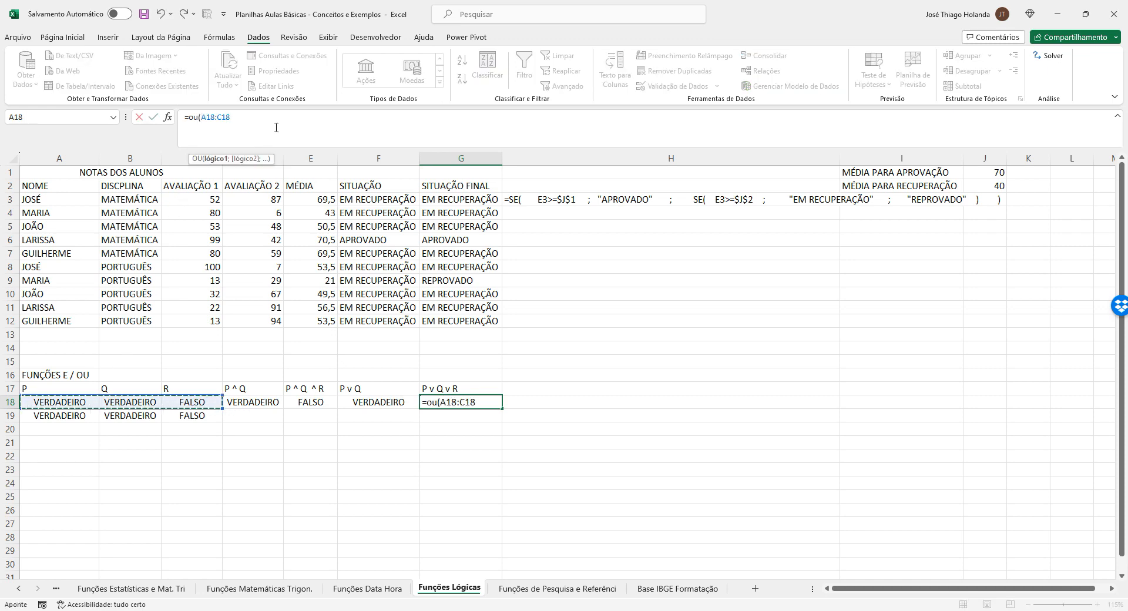
key("BackSpace")
key("BackSpace")
key("BackSpace")
key("BackSpace")
key("BackSpace")
key("BackSpace")
key("BackSpace")
key("BackSpace")
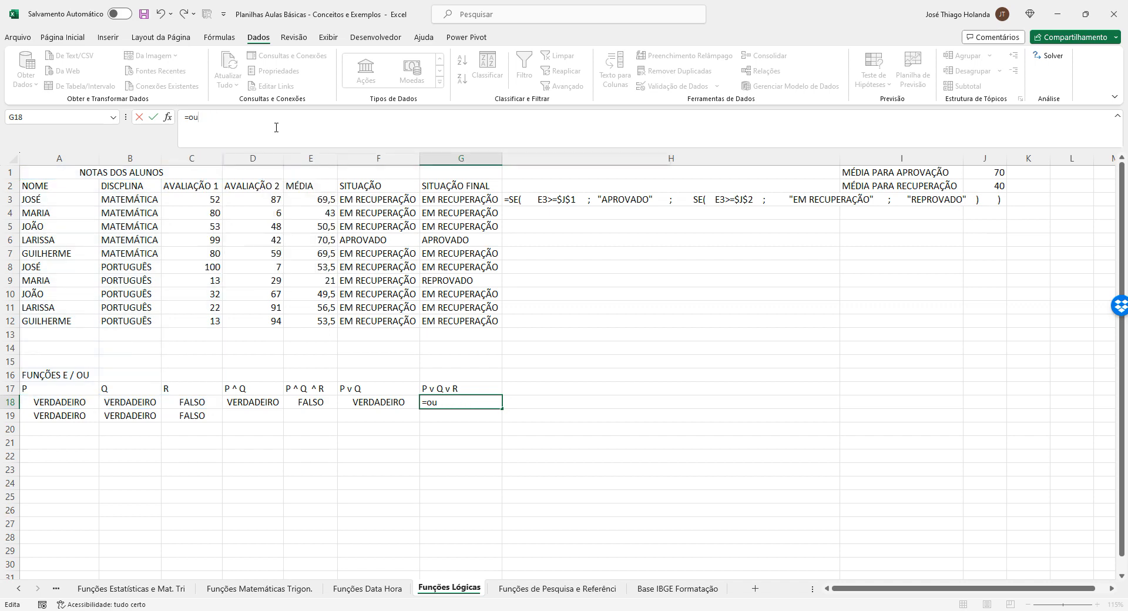
key("Tab")
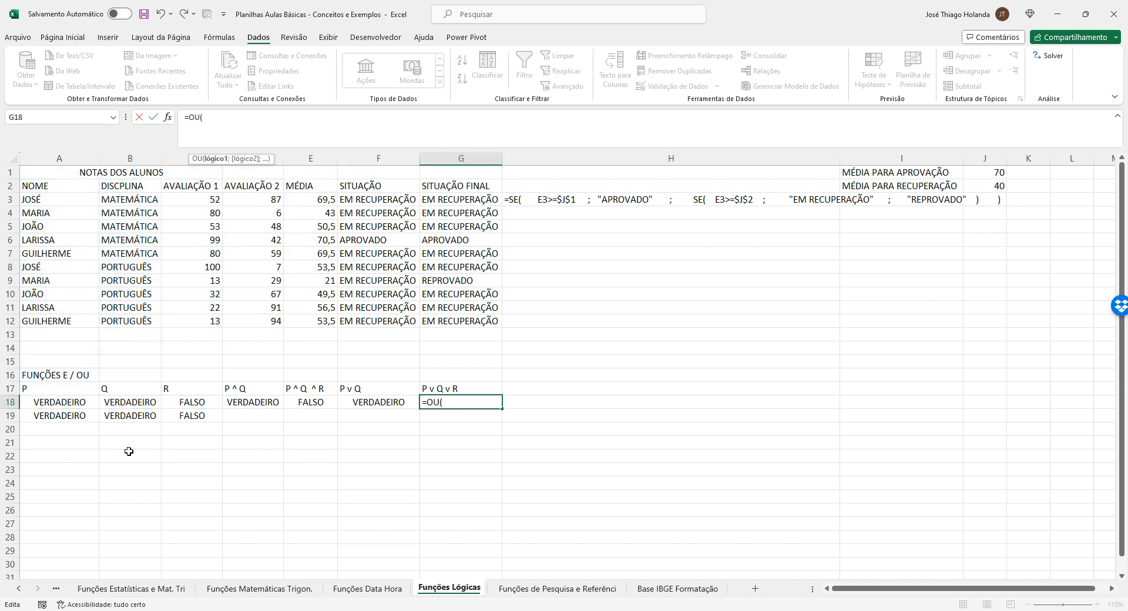
left_click_drag(75, 404, 256, 404)
left_click_drag(181, 405, 179, 405)
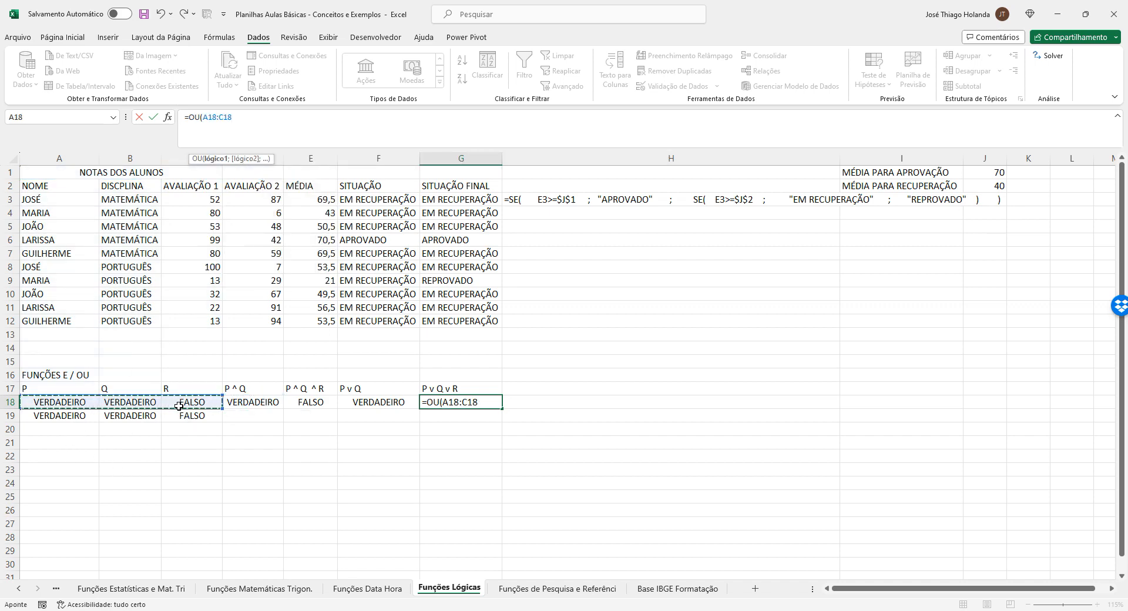
key("ctrl+Return")
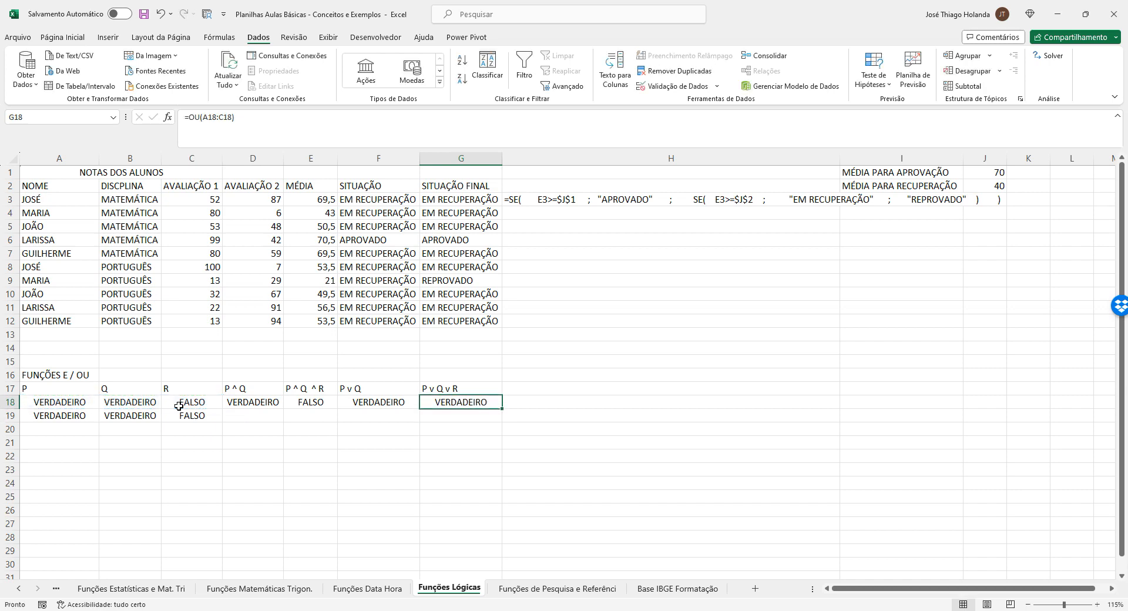
- Set the R value in C19 to =VERDADEIRO
key("Left")
key("Left")
key("Left")
key("Left")
key("Left")
key("Left")
key("Down")
key("Right")
key("Right")
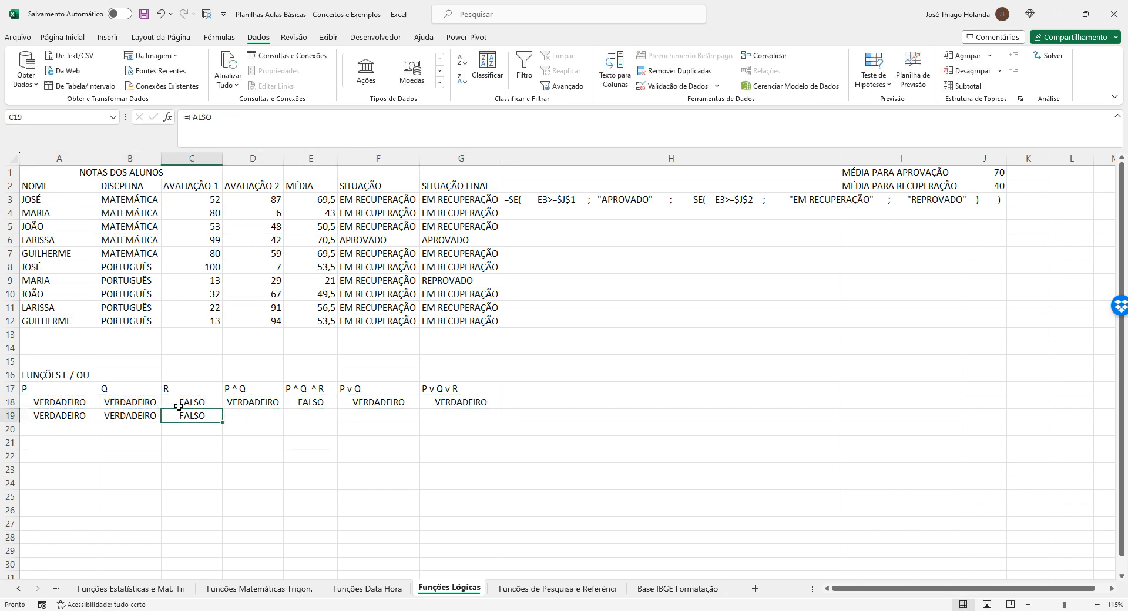
key("Left")
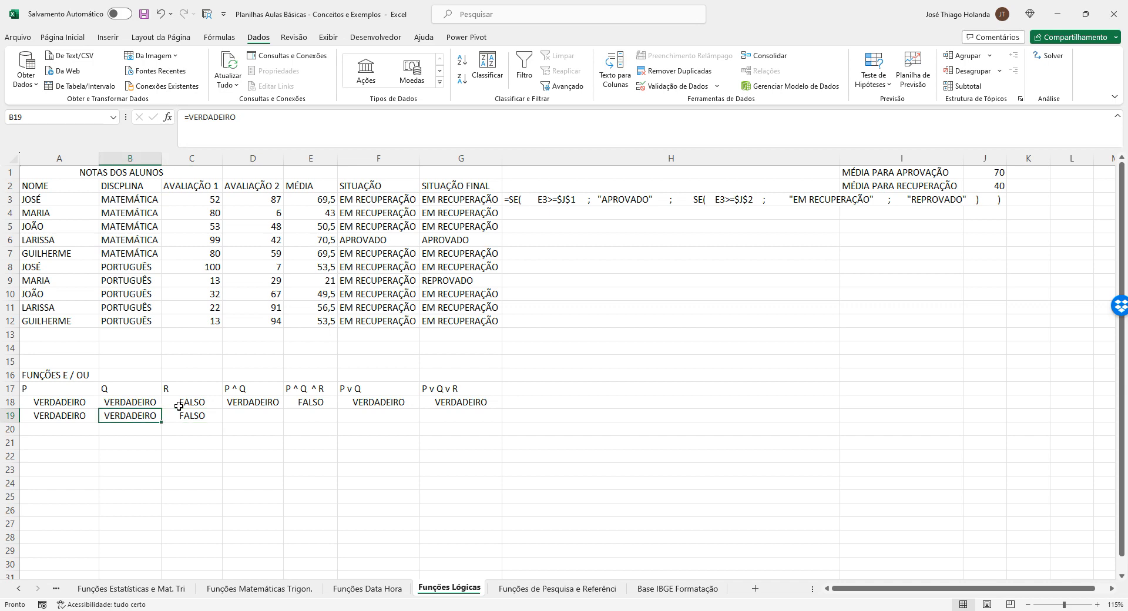
key("Right")
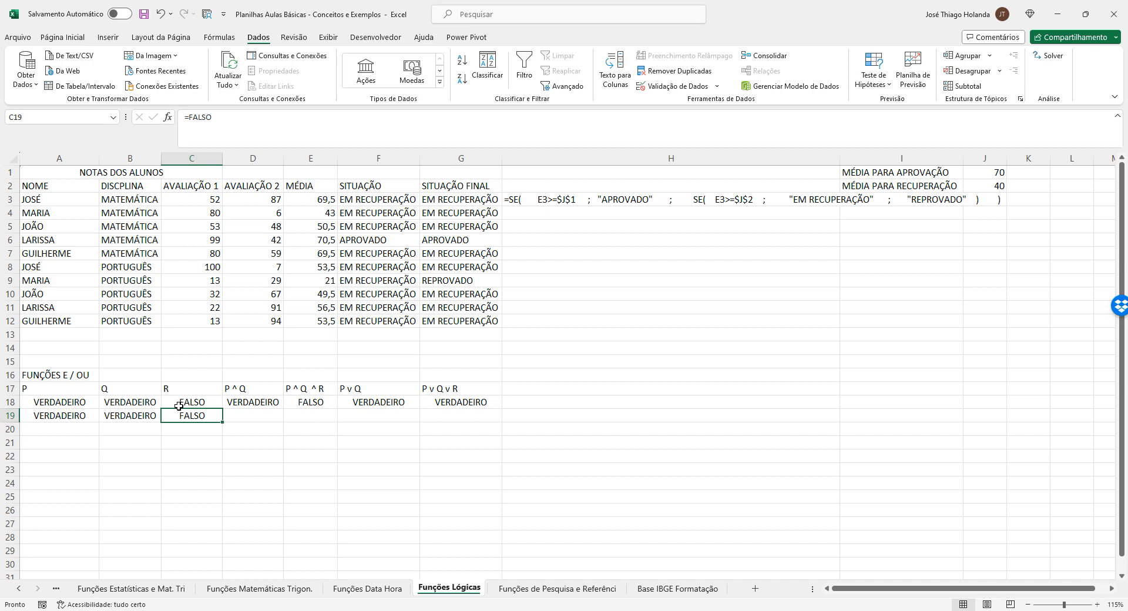
type("=ver")
key("Return")
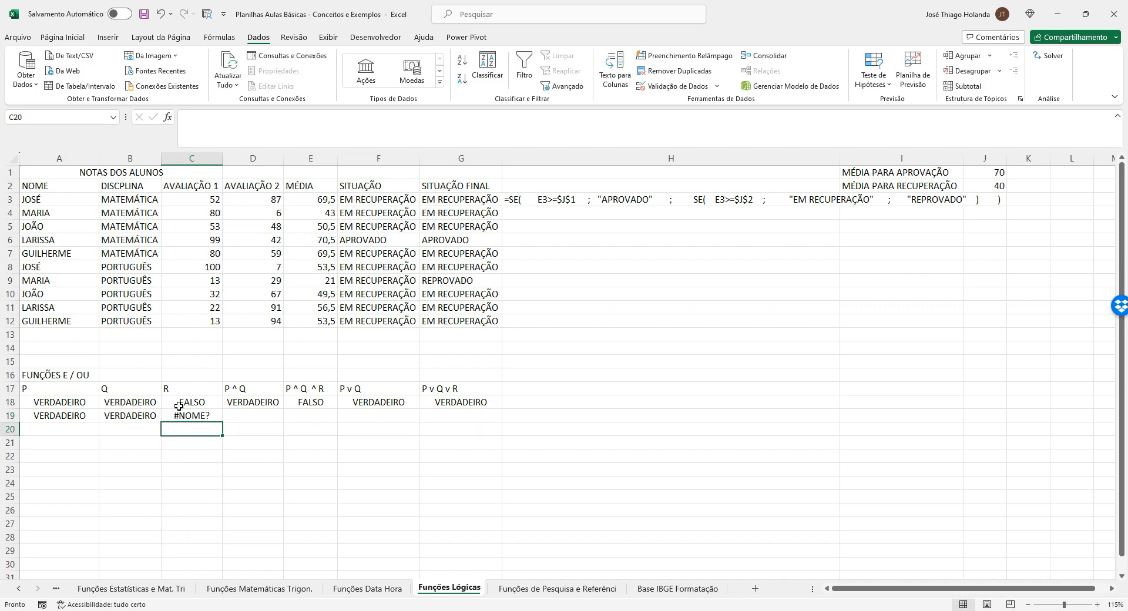
key("Up")
type("=ver")
key("Tab")
key("Return")
key("Up")
key("Right")
key("Right")
key("Left")
key("Left")
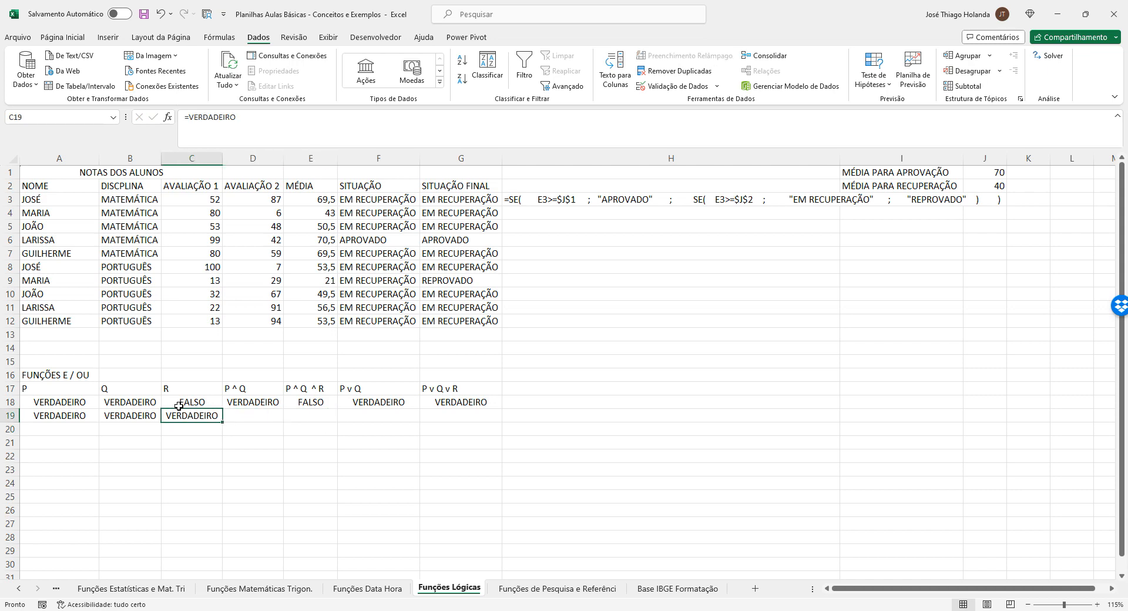
key("Right")
key("Right")
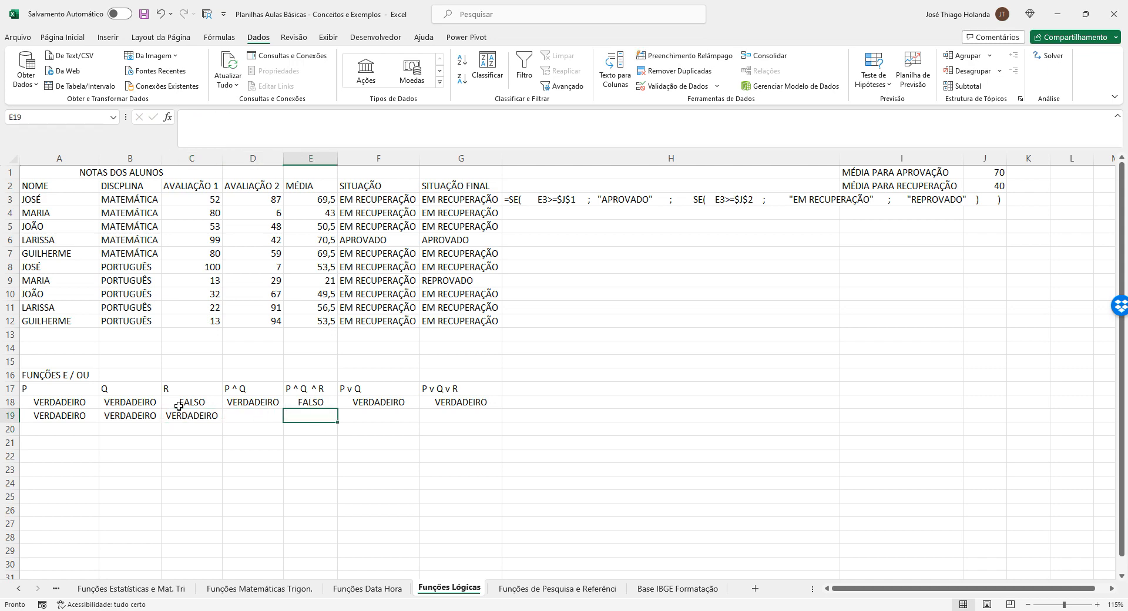
key("Left")
key("Up")
key("Up")
key("Down")
key("Down")
key("Left")
key("Left")
key("Left")
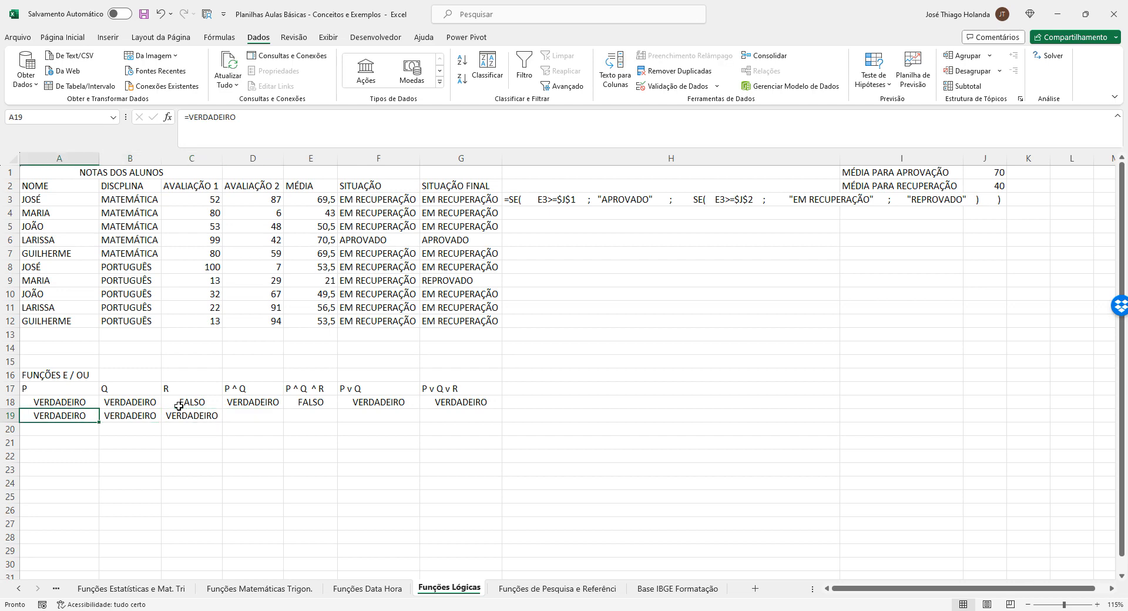
key("Right")
key("Right")
key("Right")
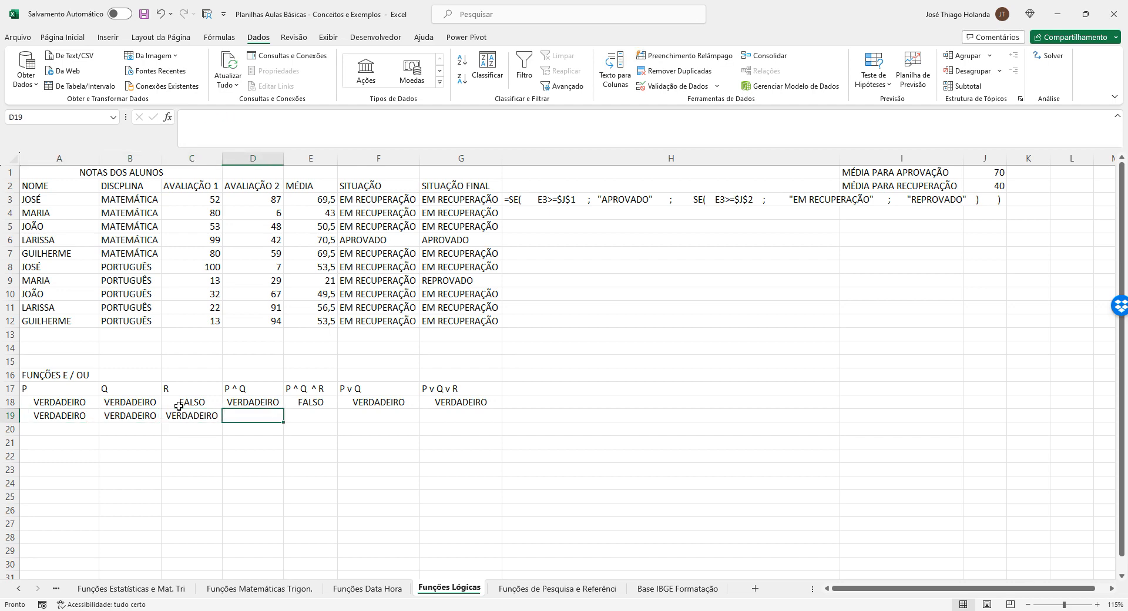
- Fill the P ^ Q and P ^ Q ^ R formulas from row 18 into row 19 and widen column E slightly
left_click(258, 401)
left_click_drag(285, 410, 339, 424)
left_click(330, 404)
left_click_drag(338, 160, 342, 160)
left_click(410, 432)
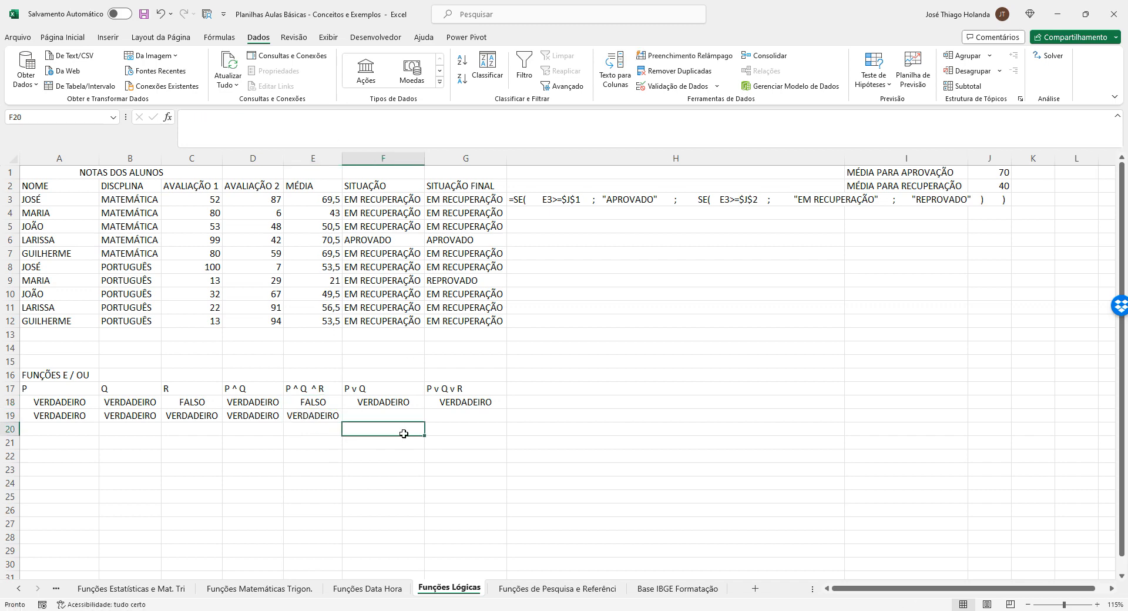
left_click(79, 414)
left_click(122, 412)
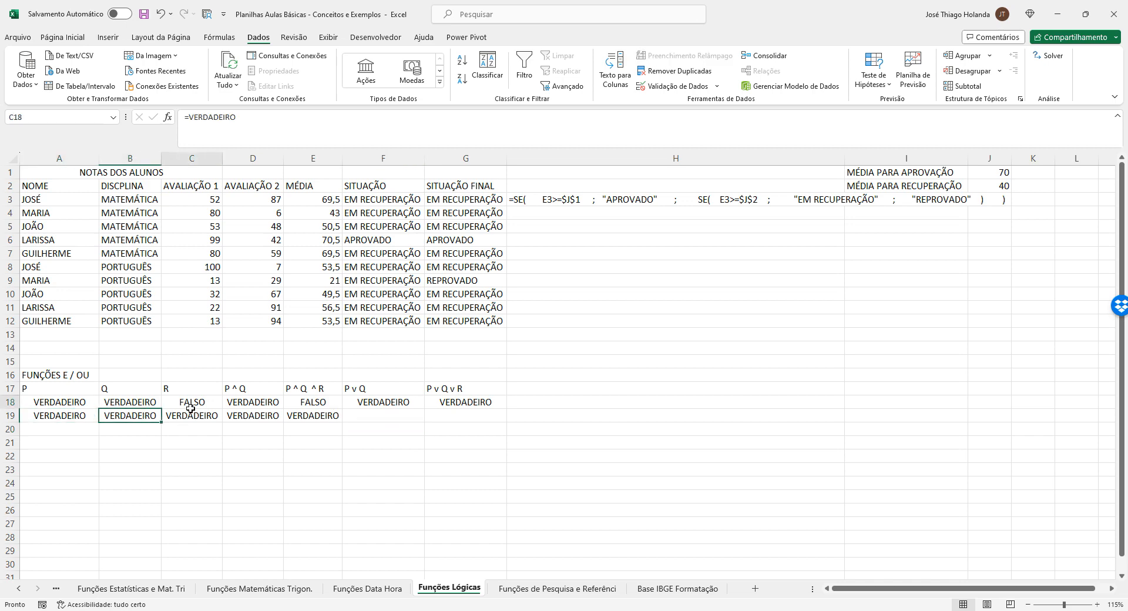
left_click(191, 403)
left_click(203, 414)
- Fill the P v Q and P v Q v R formulas from F18 and G18 down into row 19
left_click(385, 401)
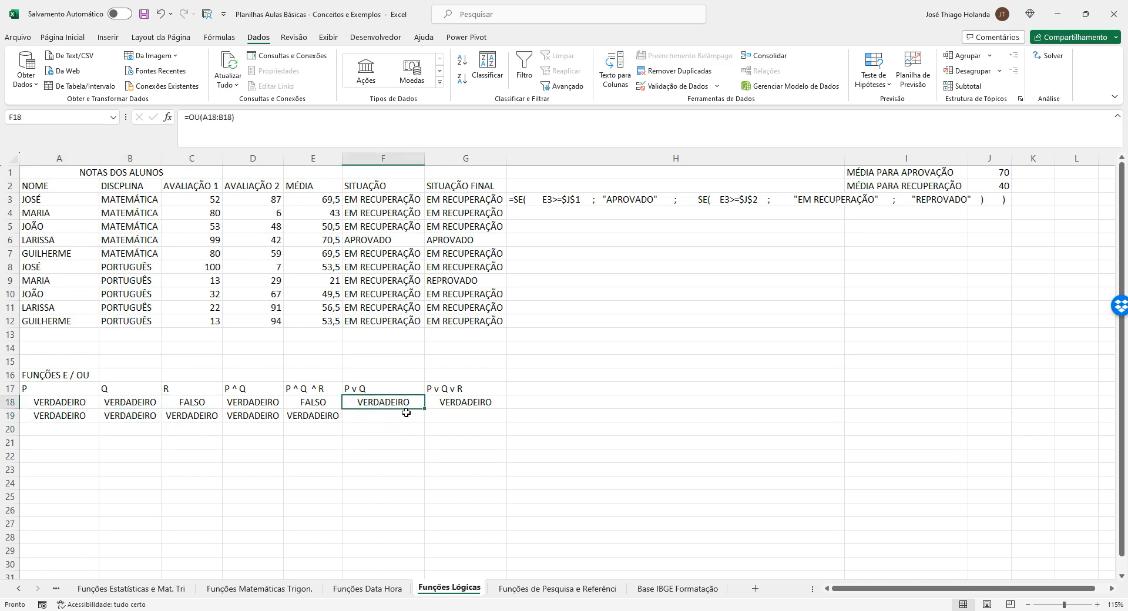
left_click_drag(426, 414, 423, 428)
left_click(384, 454)
left_click(494, 406)
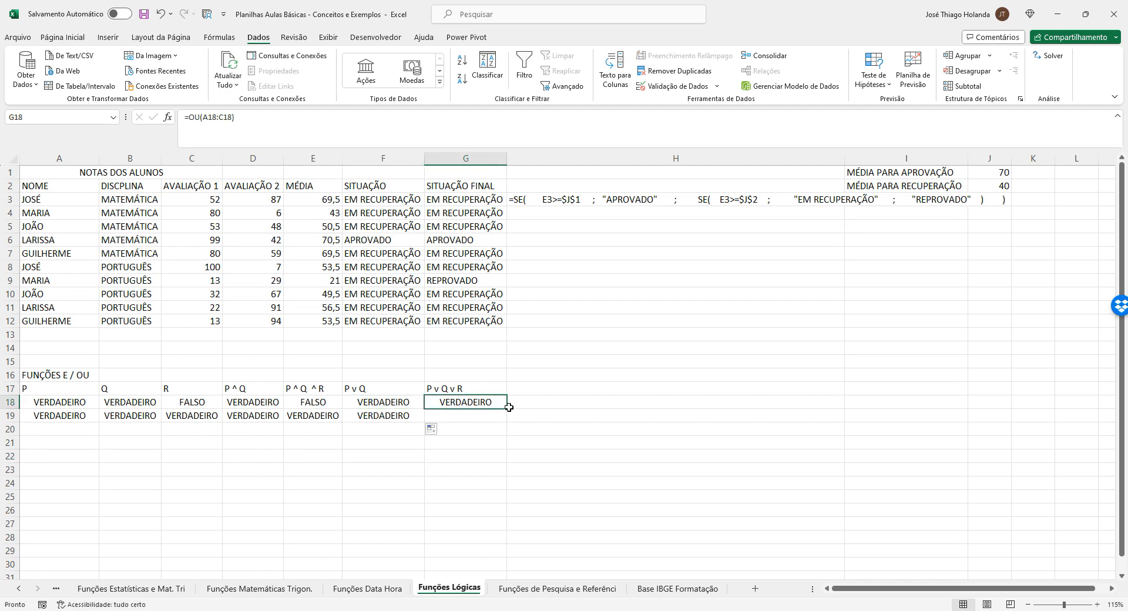
left_click_drag(506, 407, 510, 432)
left_click(478, 469)
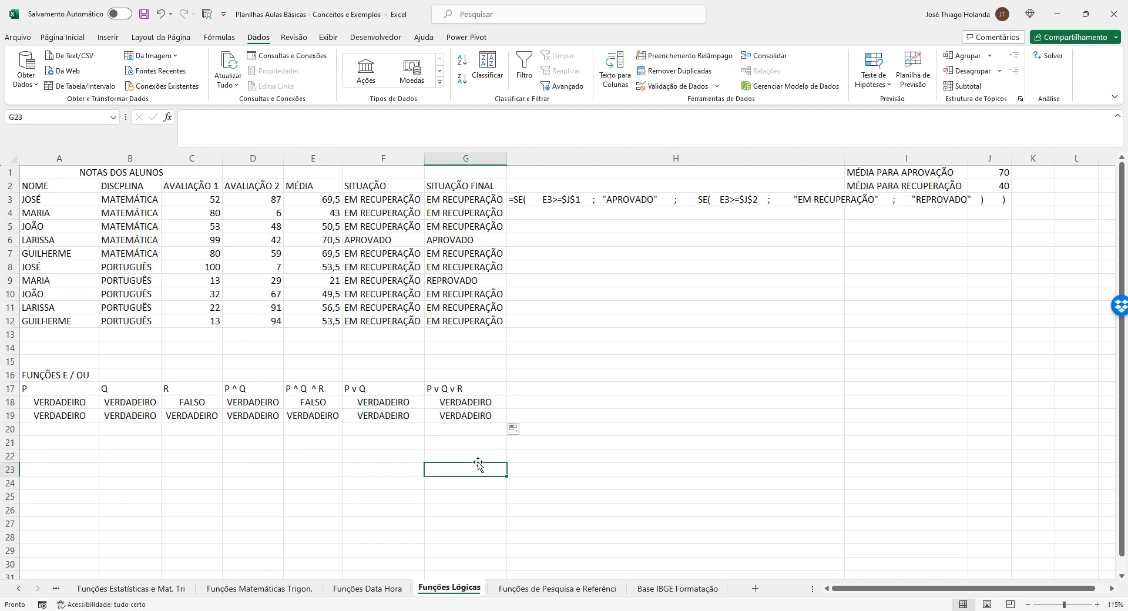
- Set the P value in A19 to =FALSO
left_click(56, 416)
type("=FALSO")
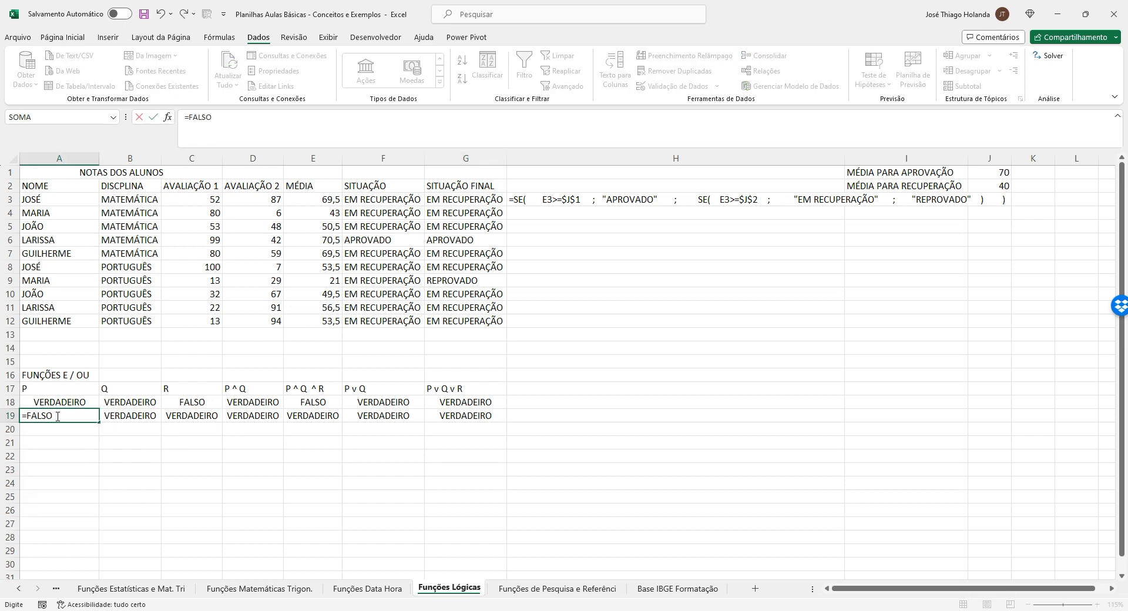
key("Return")
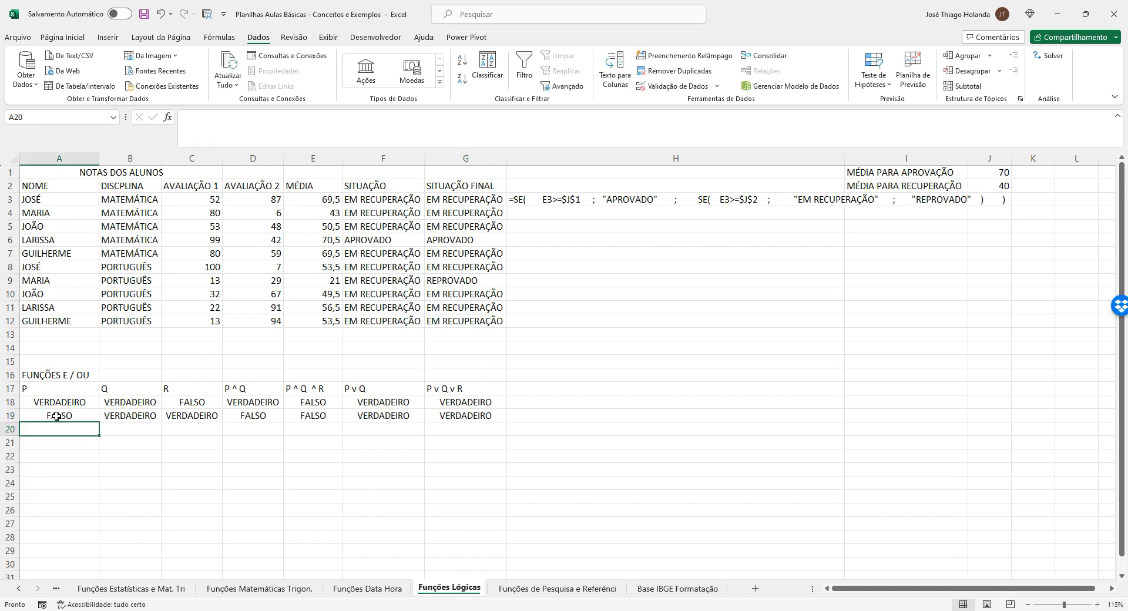
- Examine how the row 19 E and OU formulas evaluate with P set to FALSO
key("Up")
key("Right")
key("Right")
key("Right")
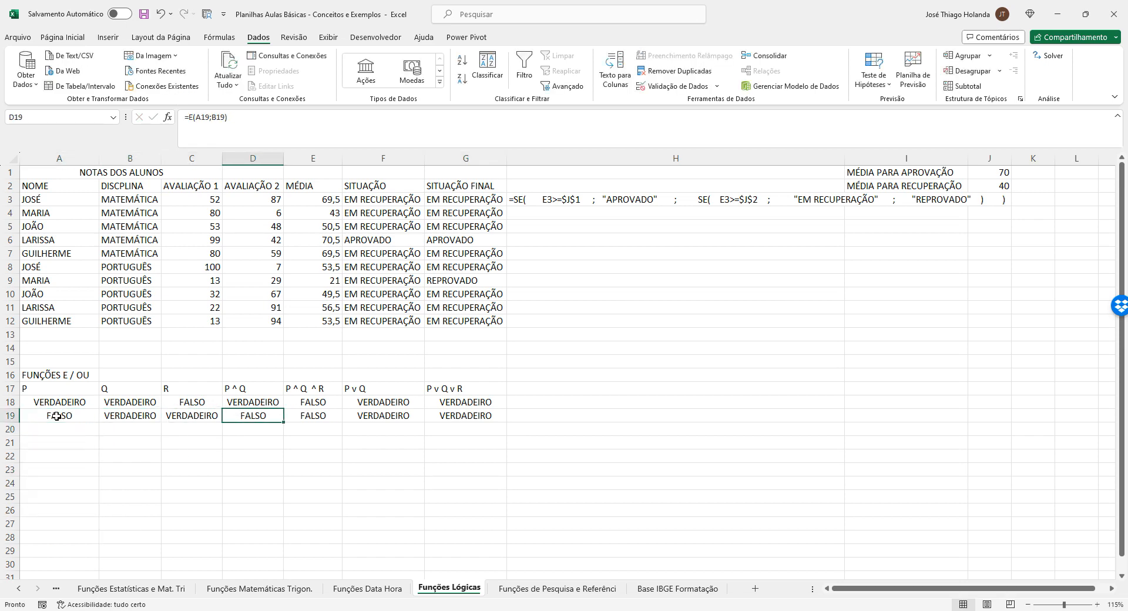
key("Right")
key("Right")
key("Right")
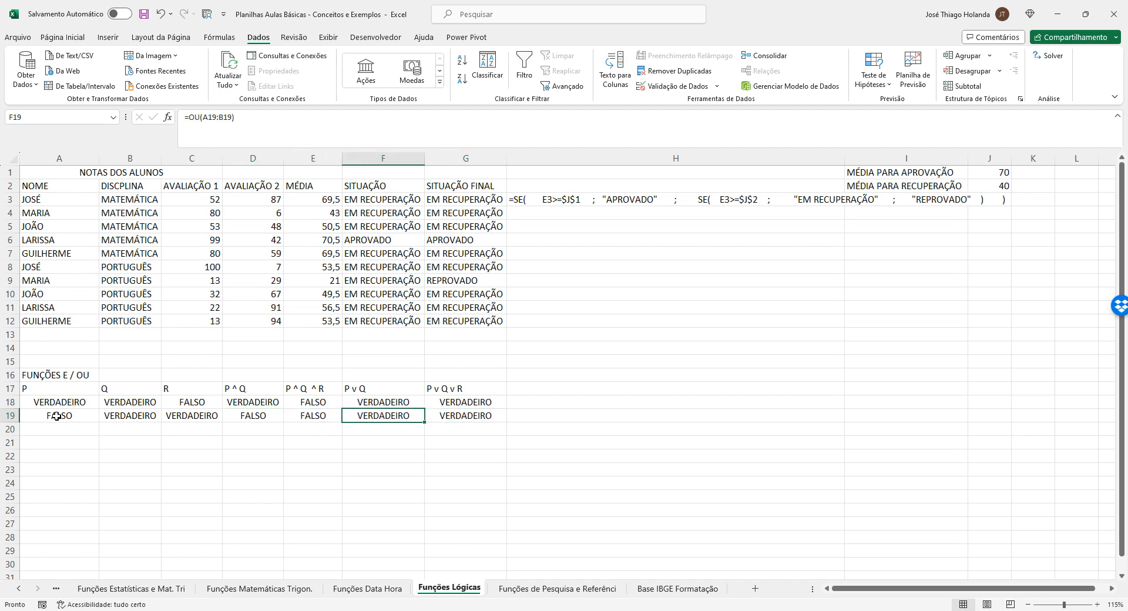
key("Left")
key("Left")
key("Left")
key("Left")
key("Left")
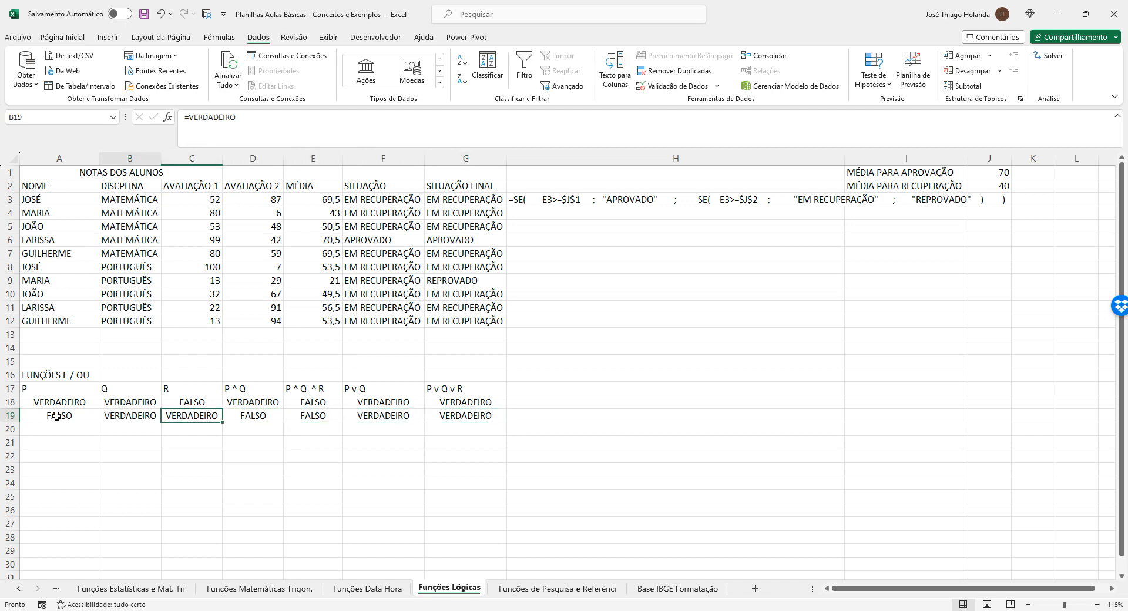
key("Right")
key("Left")
key("Left")
- Enter the row 20 propositions: P as =VERDADEIRO, Q as =FALSO and R as =VERDADEIRO
key("Down")
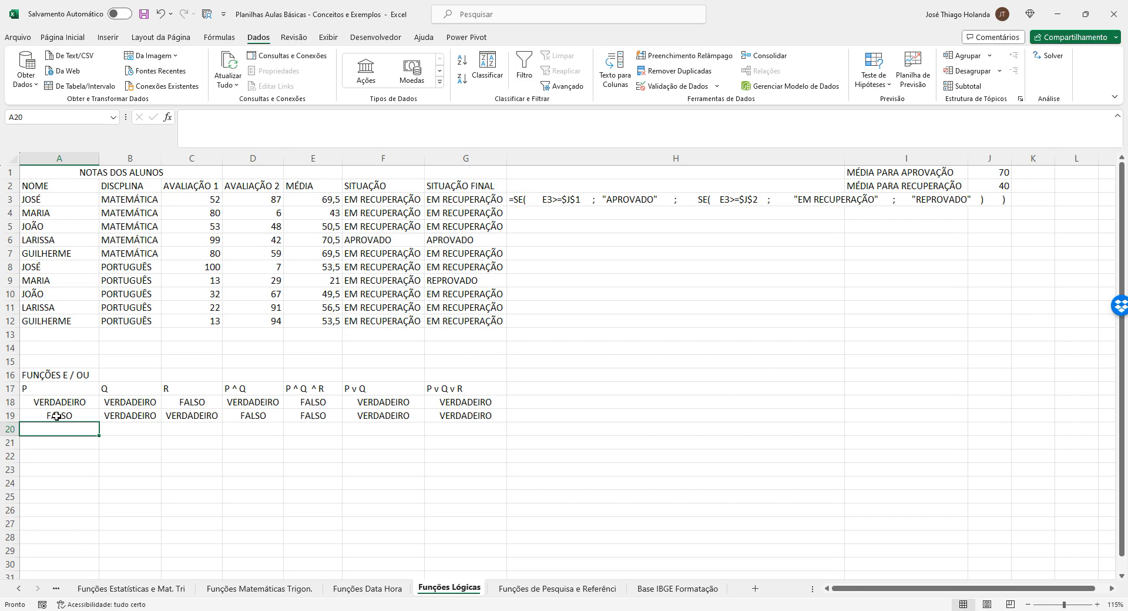
type("=verdadeiro")
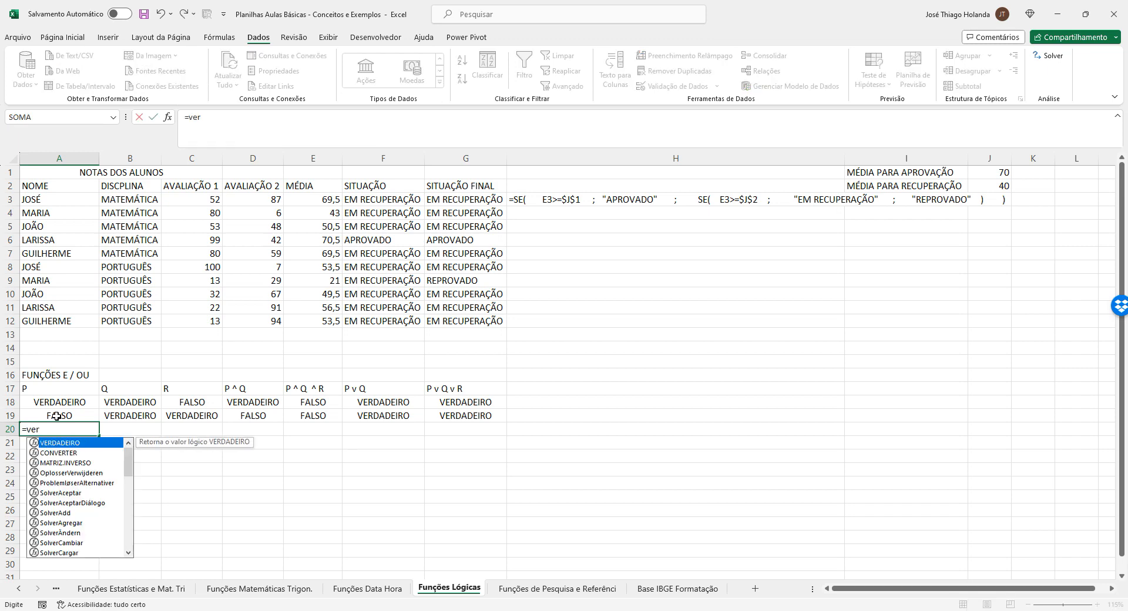
key("Return")
key("Right")
key("Up")
type("=FALSO")
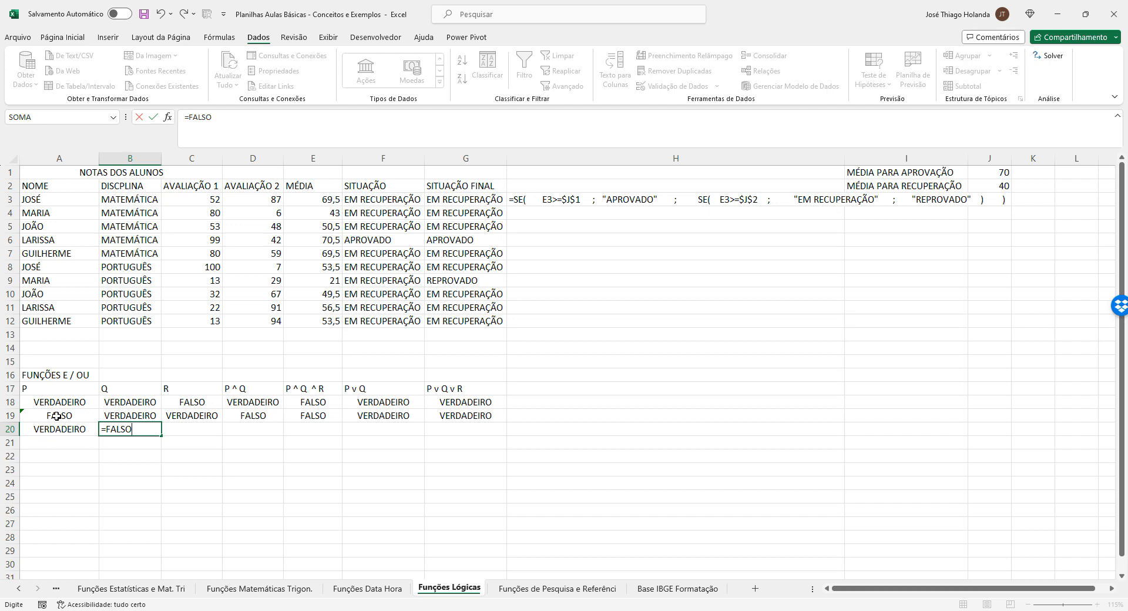
key("Tab")
type("=ver")
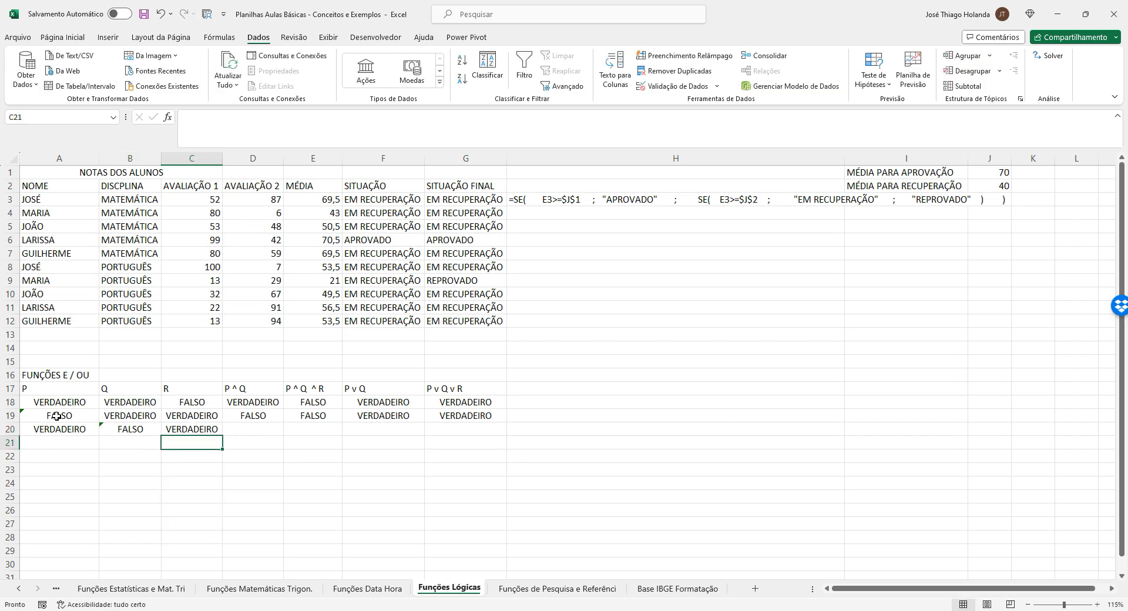
- Copy the E and OU formulas from D19:G19 into row 20
key("Right")
key("Up")
key("Up")
key("shift+Right")
key("shift+Right")
key("shift+Right")
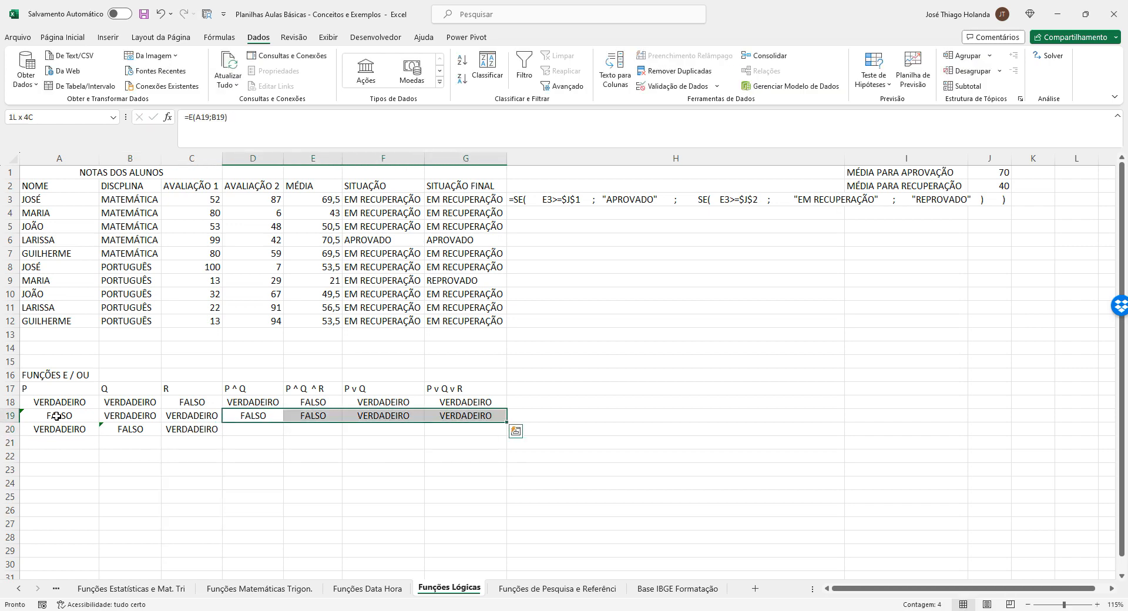
key("ctrl+c")
key("Down")
key("ctrl+v")
key("Escape")
- Examine the row 20 proposition values together with their E and OU results
key("Left")
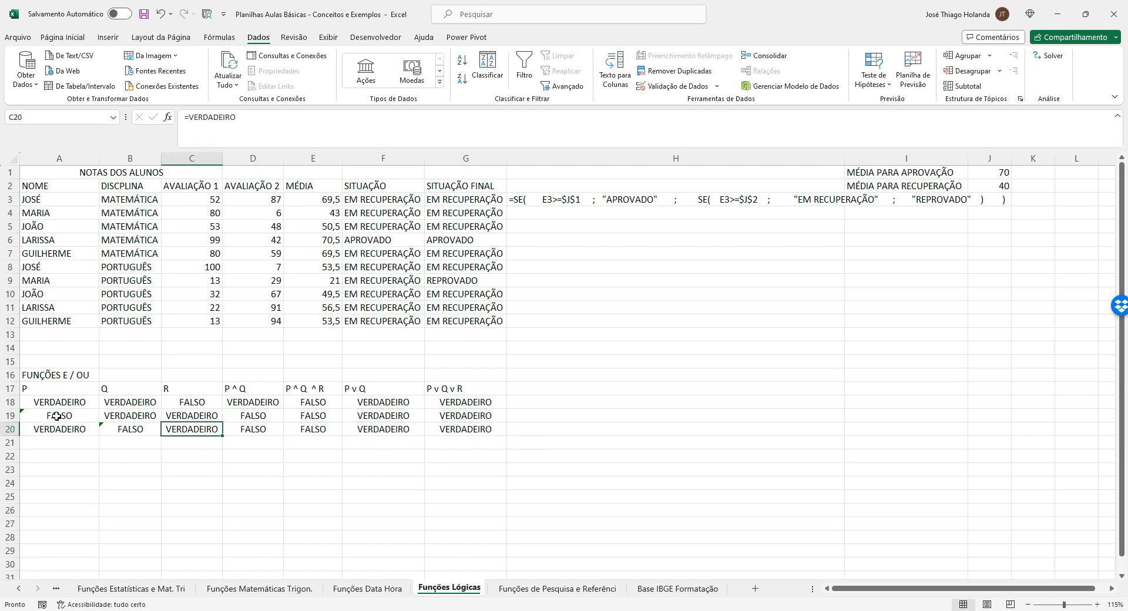
key("Right")
key("Left")
key("Left")
key("Left")
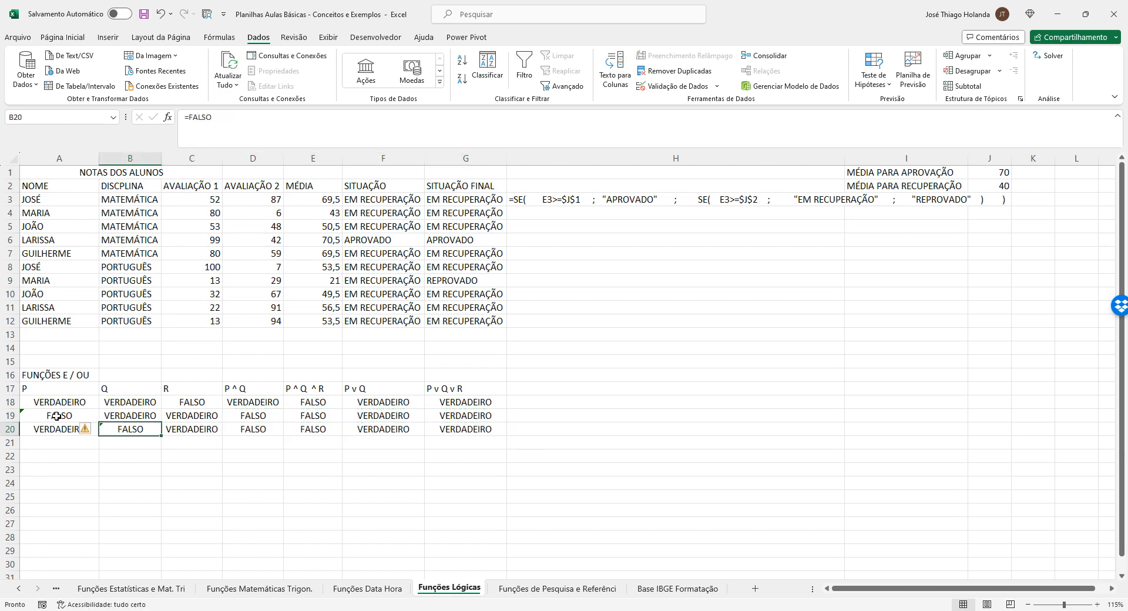
key("Right")
key("Right")
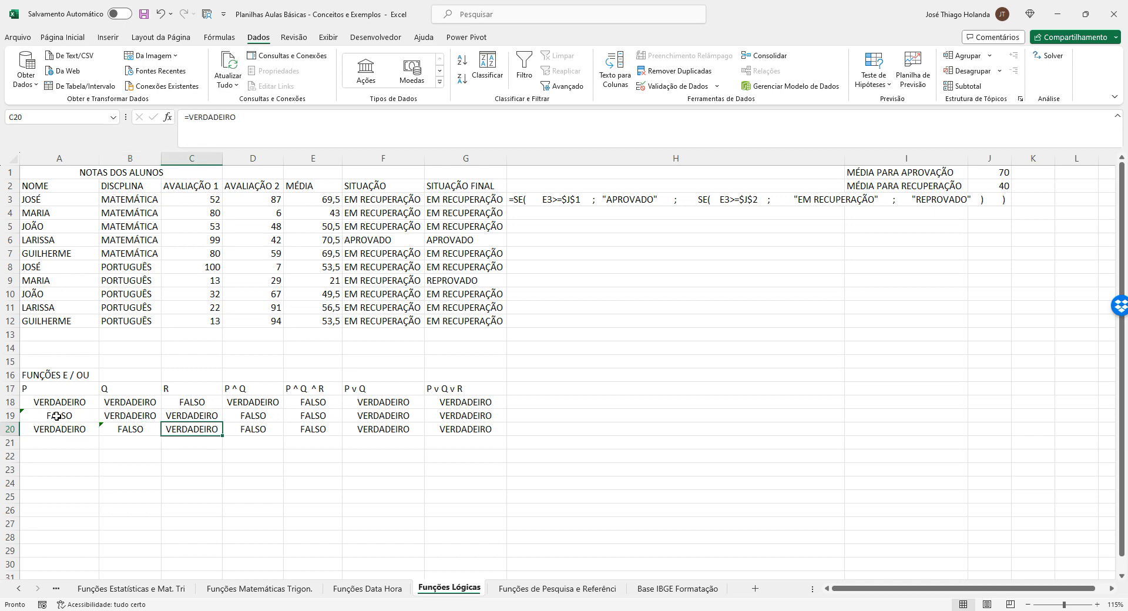
key("Left")
key("Left")
key("Right")
key("Right")
key("Right")
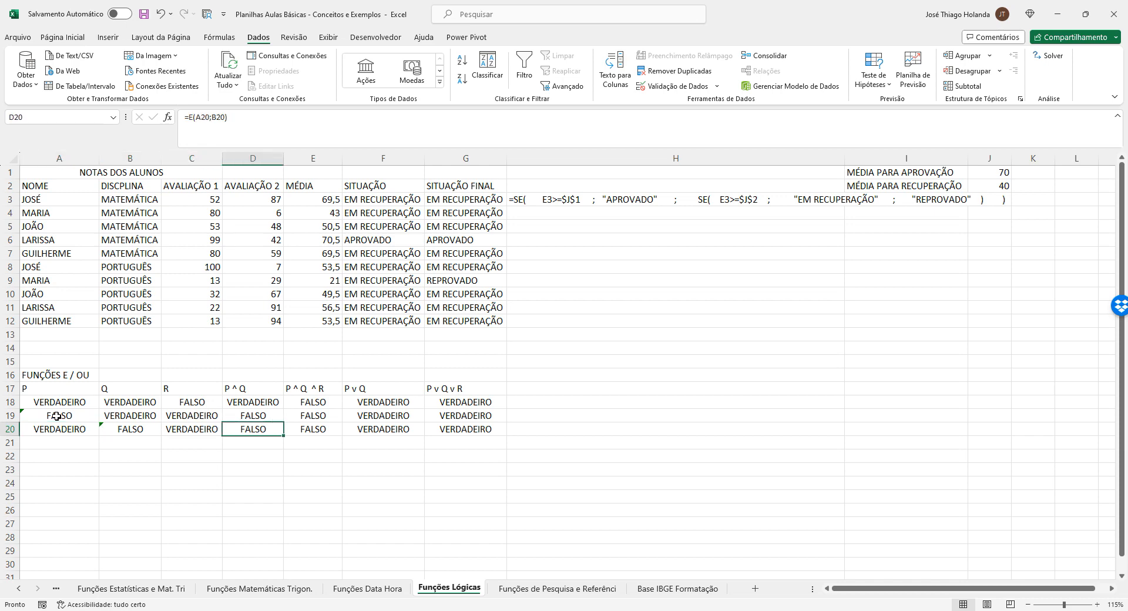
key("Right")
key("Right")
key("Right")
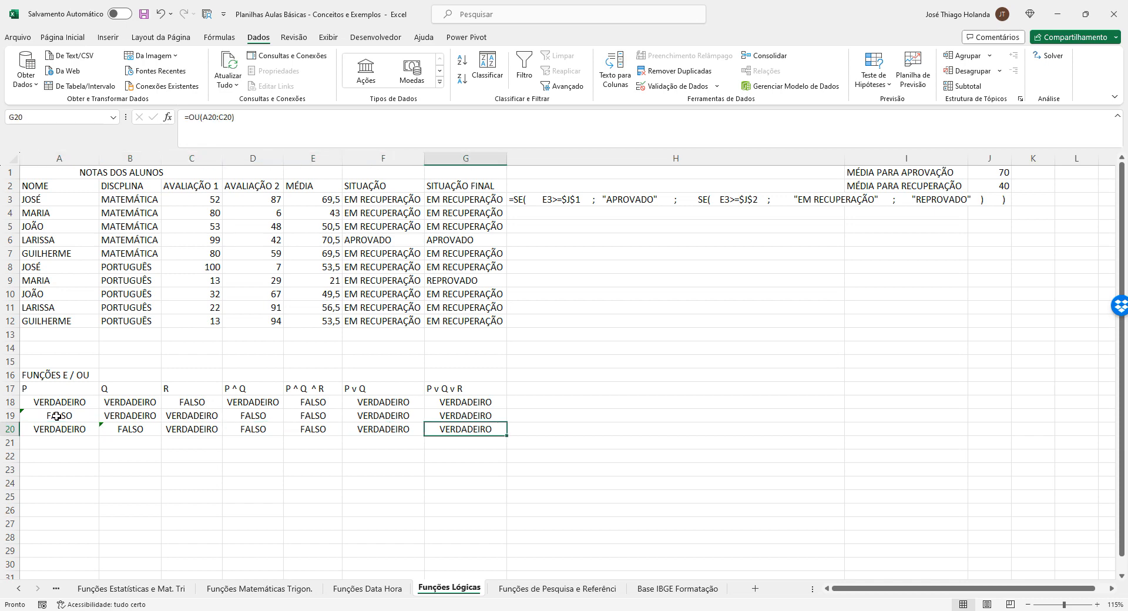
- Compare the OU results in rows 18 to 20 with the propositions in each row
key("Up")
key("Up")
key("Left")
key("Down")
key("Down")
key("Right")
key("Left")
key("Left")
key("Left")
key("Left")
key("Left")
key("Left")
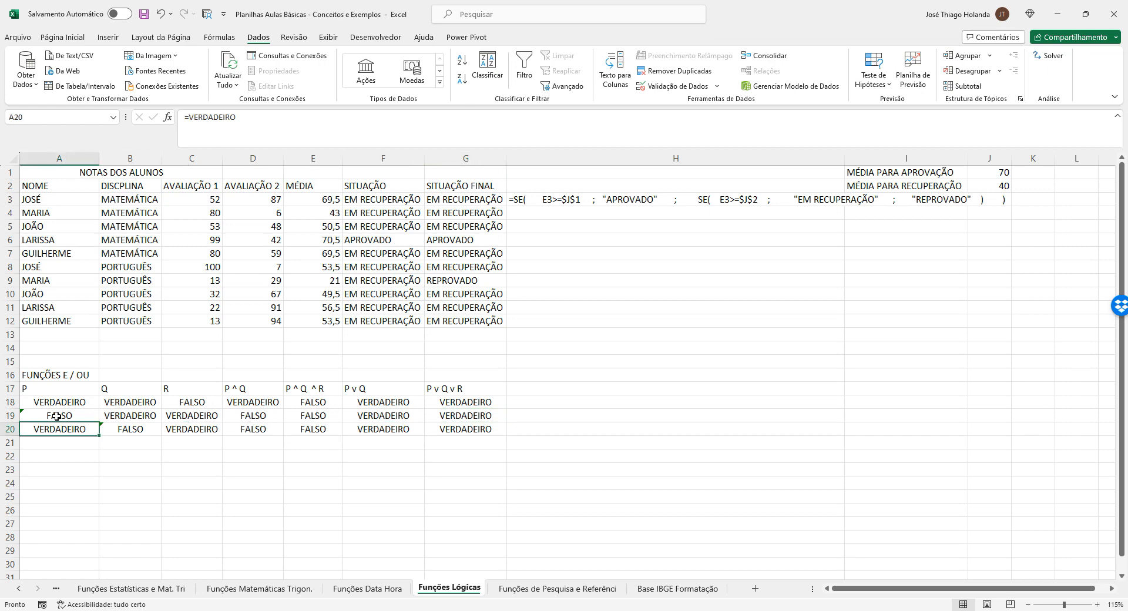
key("Right")
key("Right")
key("Right")
key("Right")
key("Right")
key("Right")
key("Right")
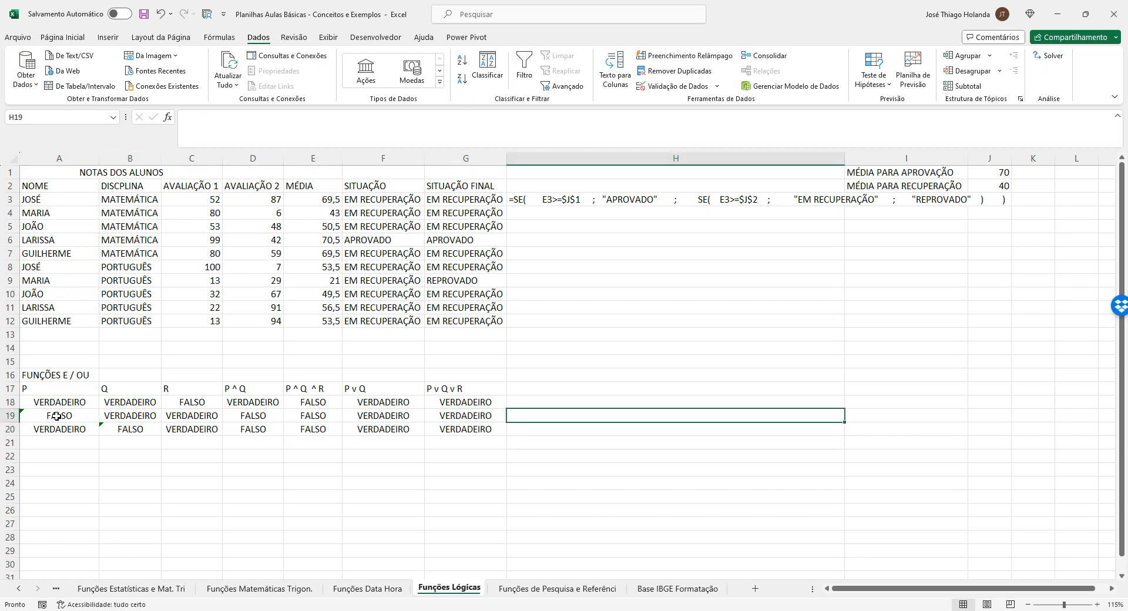
key("Left")
key("Left")
key("Left")
key("Left")
key("Left")
key("Left")
key("Down")
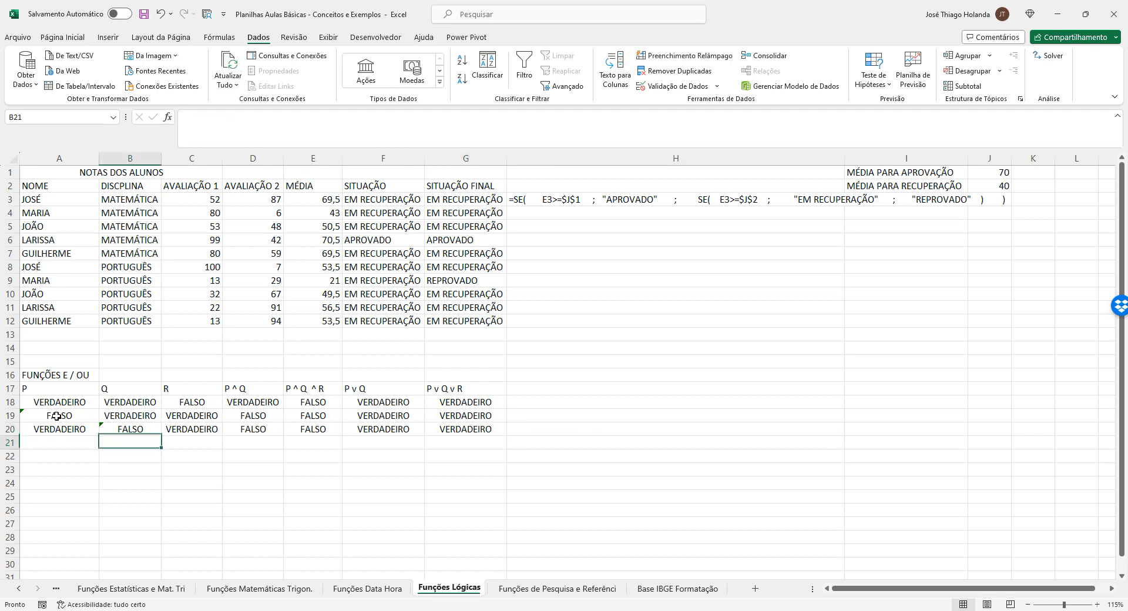
key("Left")
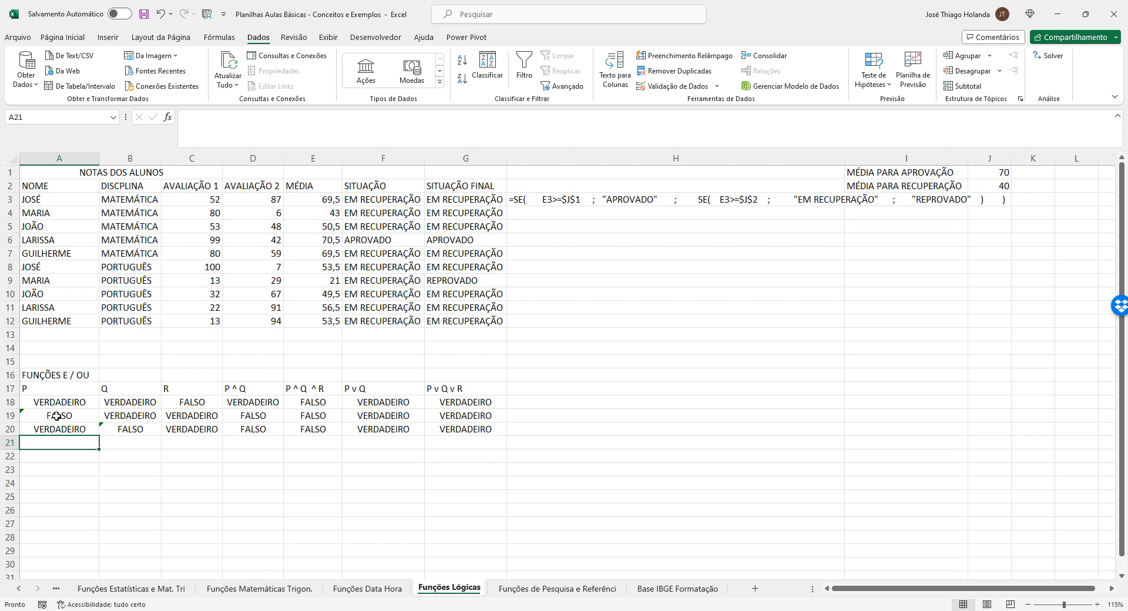
- Add the heading NÃO P in H17, beside the P v Q v R column
key("Right")
key("Right")
key("Right")
key("Right")
key("Right")
key("Right")
key("Right")
key("Right")
key("Right")
key("Right")
key("Up")
key("Up")
key("Left")
key("Left")
key("Left")
key("Left")
key("Up")
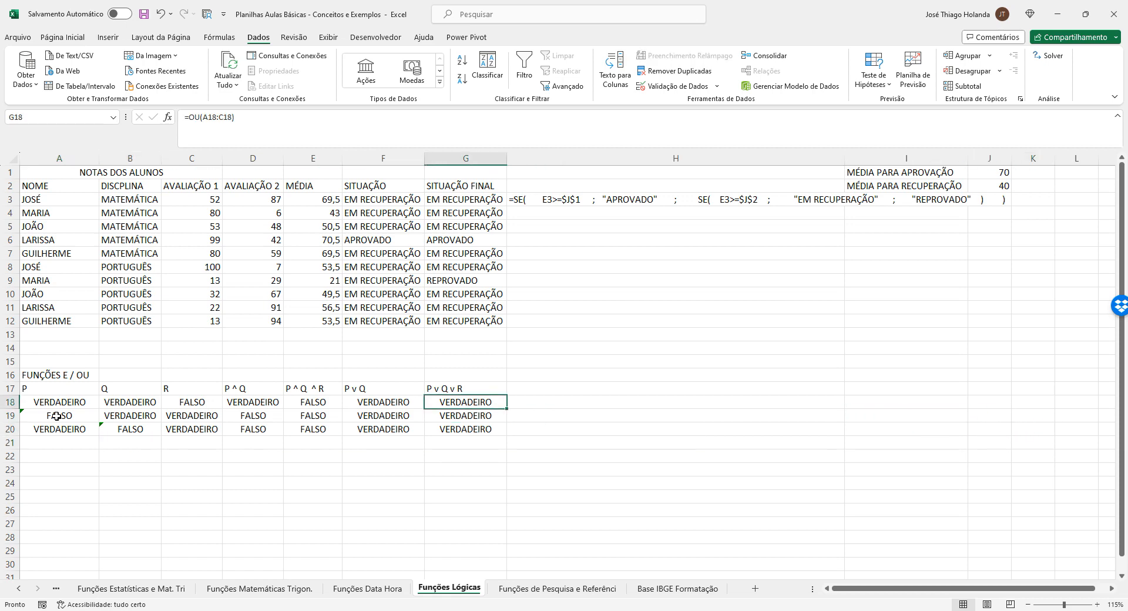
key("Right")
key("Up")
type("n")
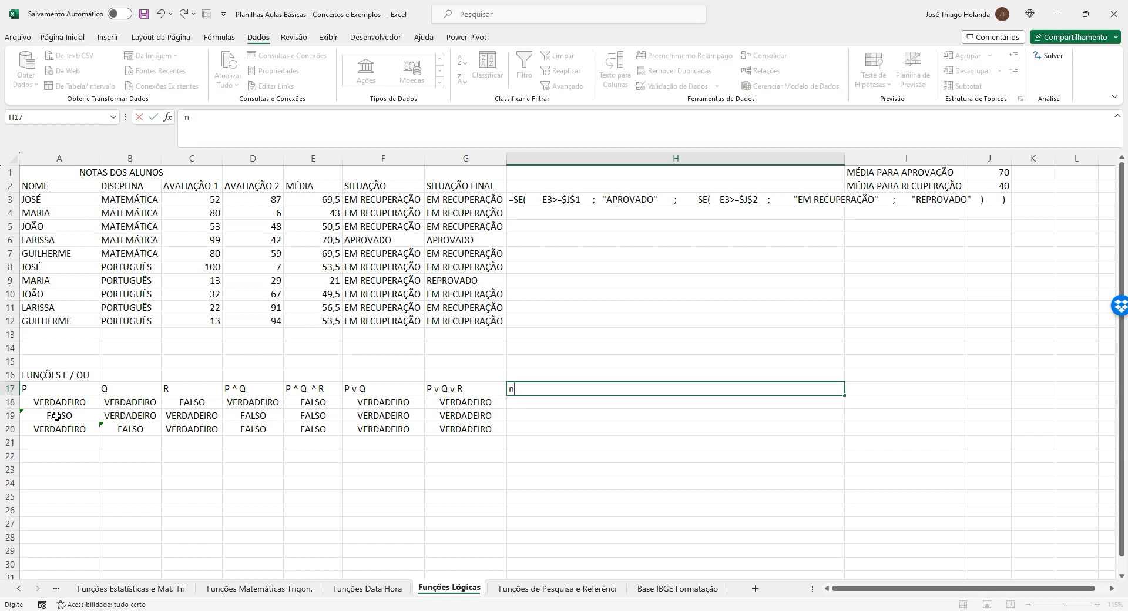
key("BackSpace")
type("NÃO P")
key("Return")
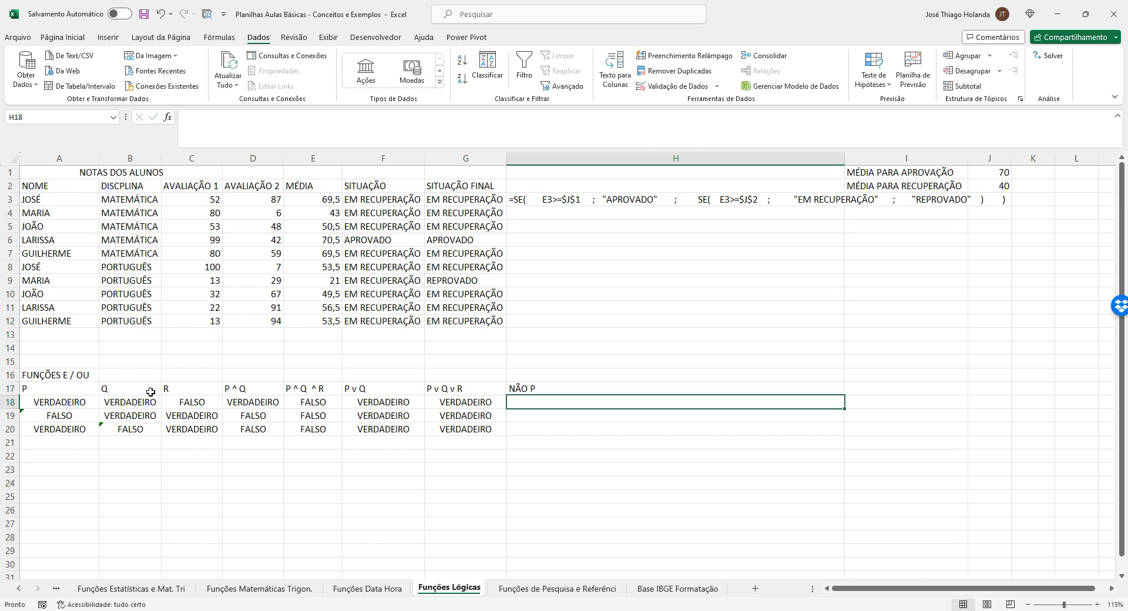
- Narrow column H to about the width of the NÃO P heading and narrow column I
left_click_drag(844, 158, 580, 159)
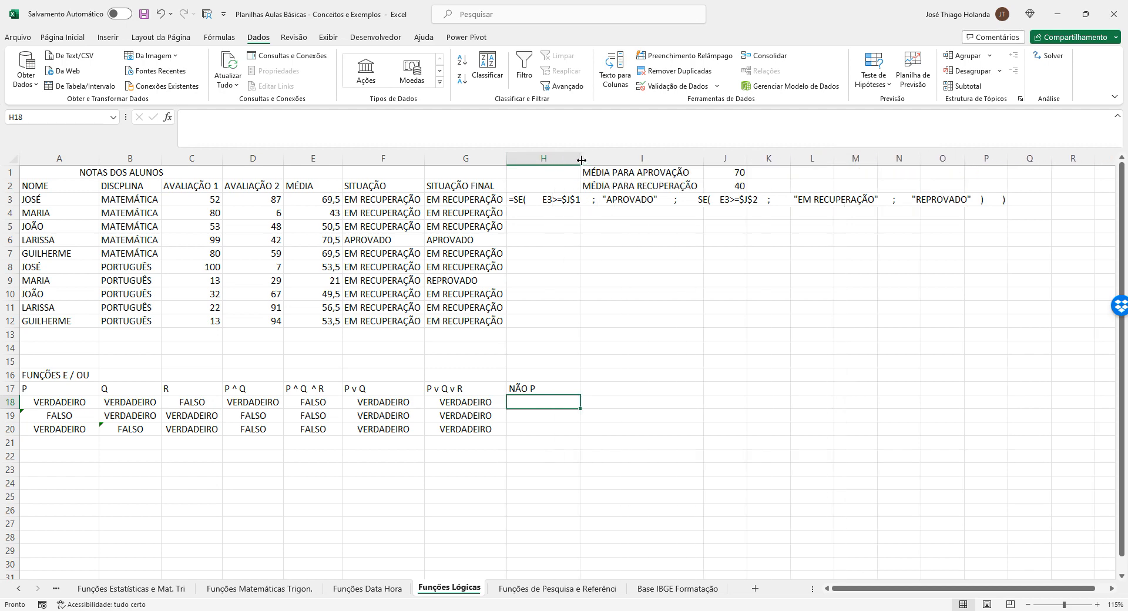
double_click(583, 159)
left_click_drag(1020, 156, 547, 159)
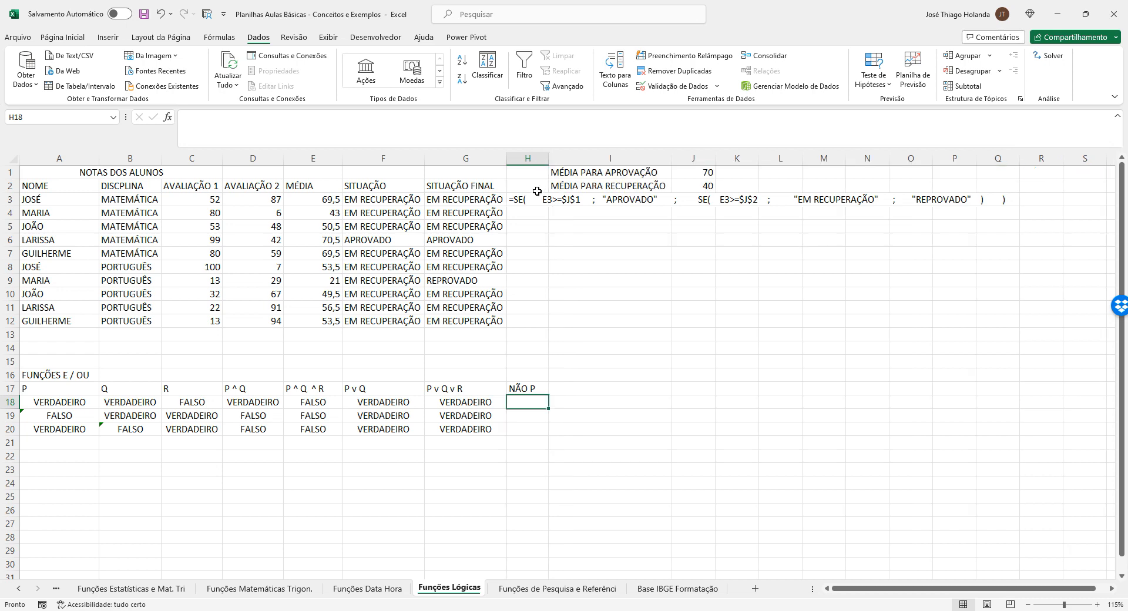
left_click(539, 390)
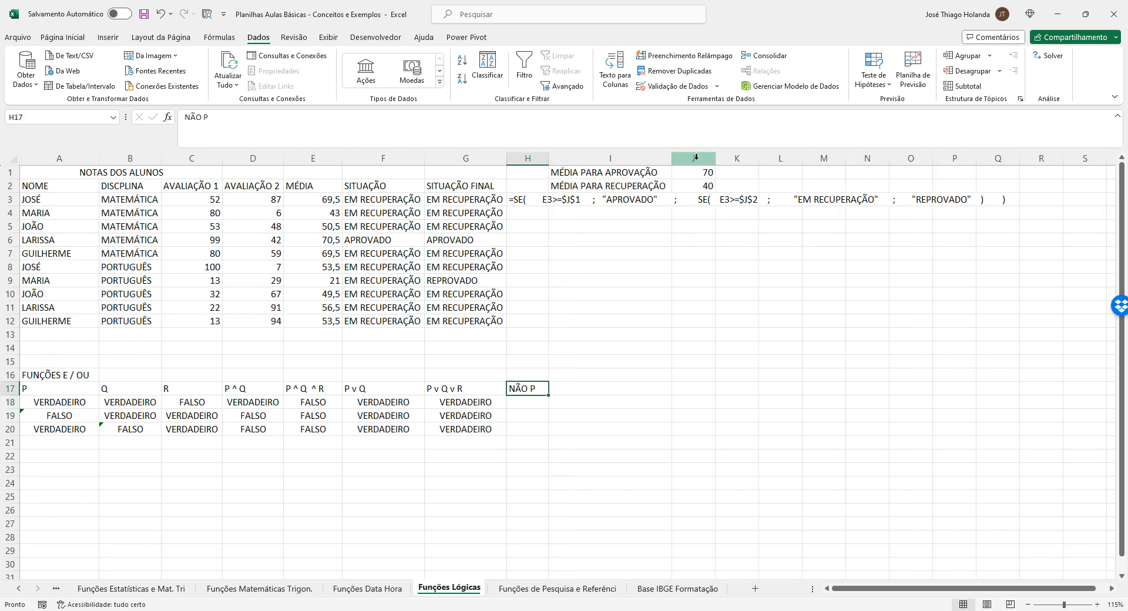
left_click_drag(672, 158, 628, 157)
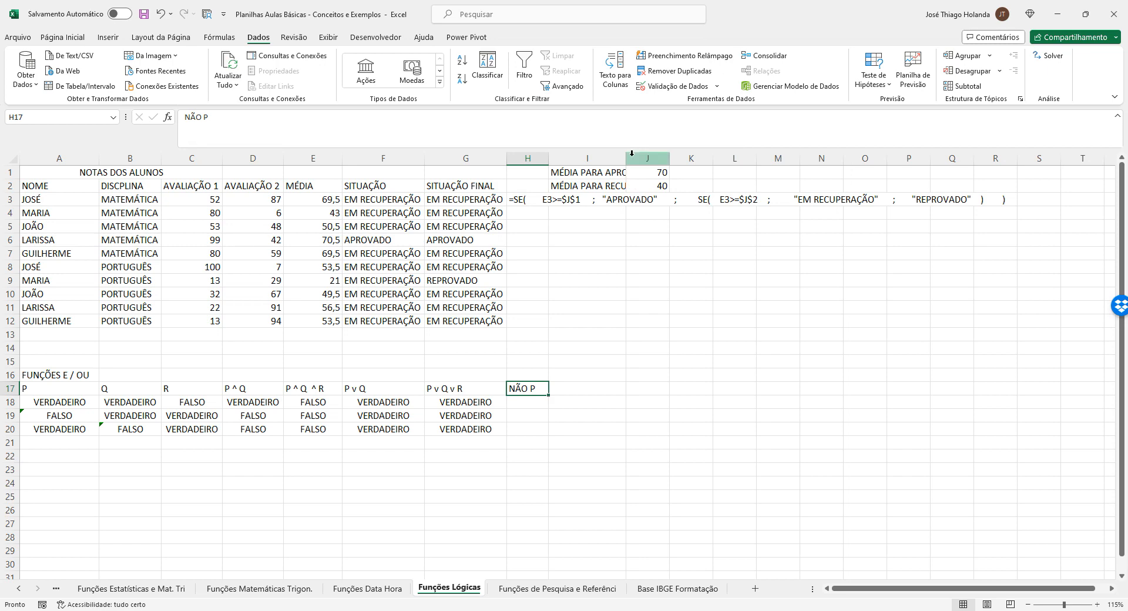
- Autofit column H to its contents and copy the truth table range A16:H20
left_click_drag(41, 376, 509, 427)
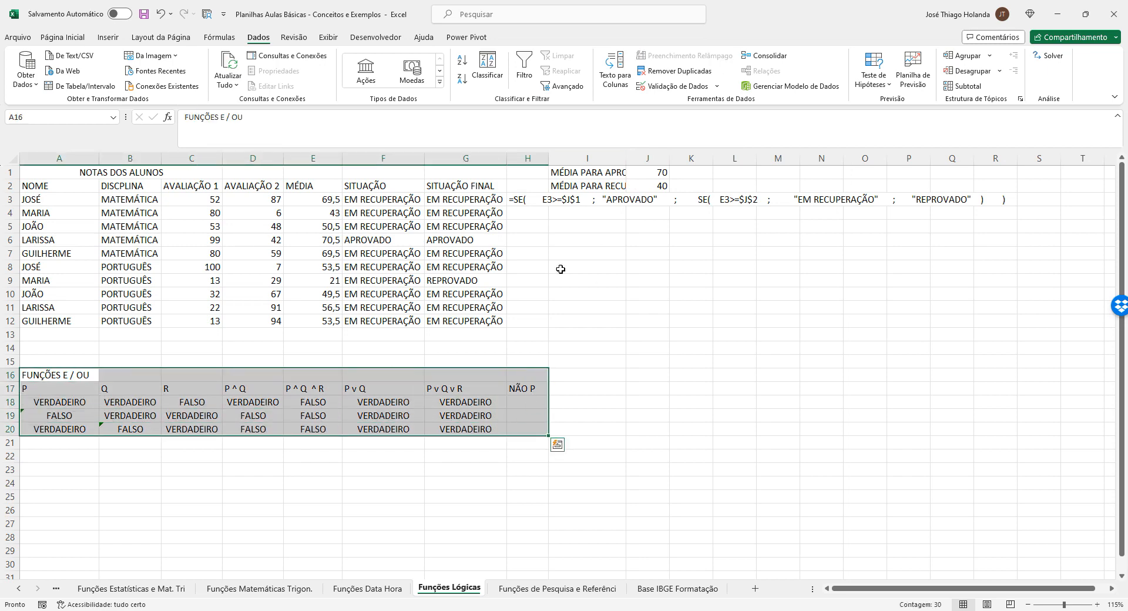
double_click(548, 158)
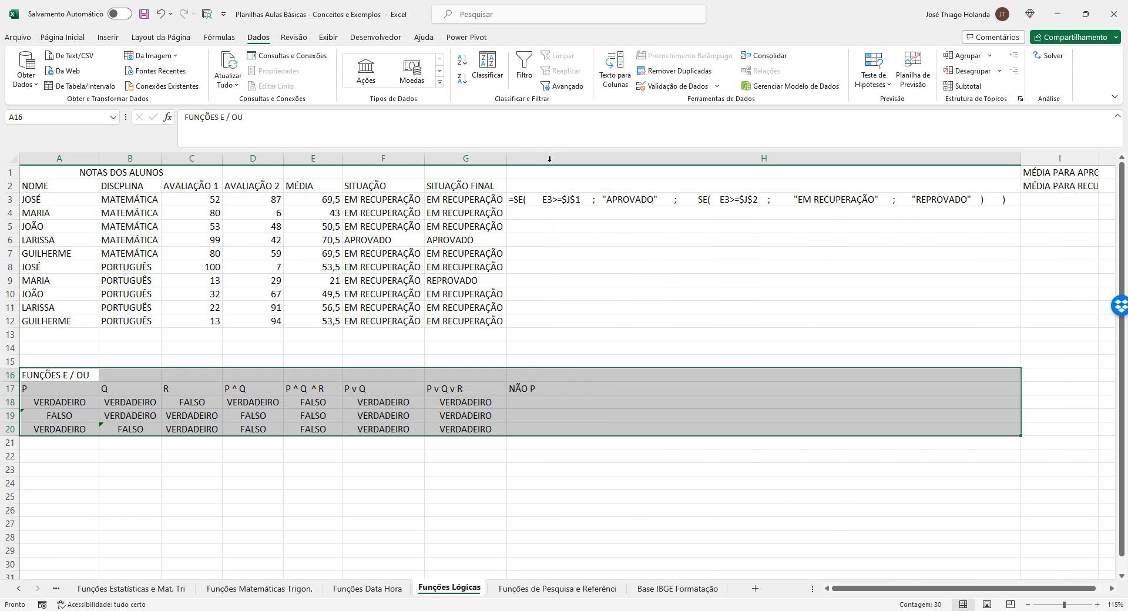
key("ctrl+c")
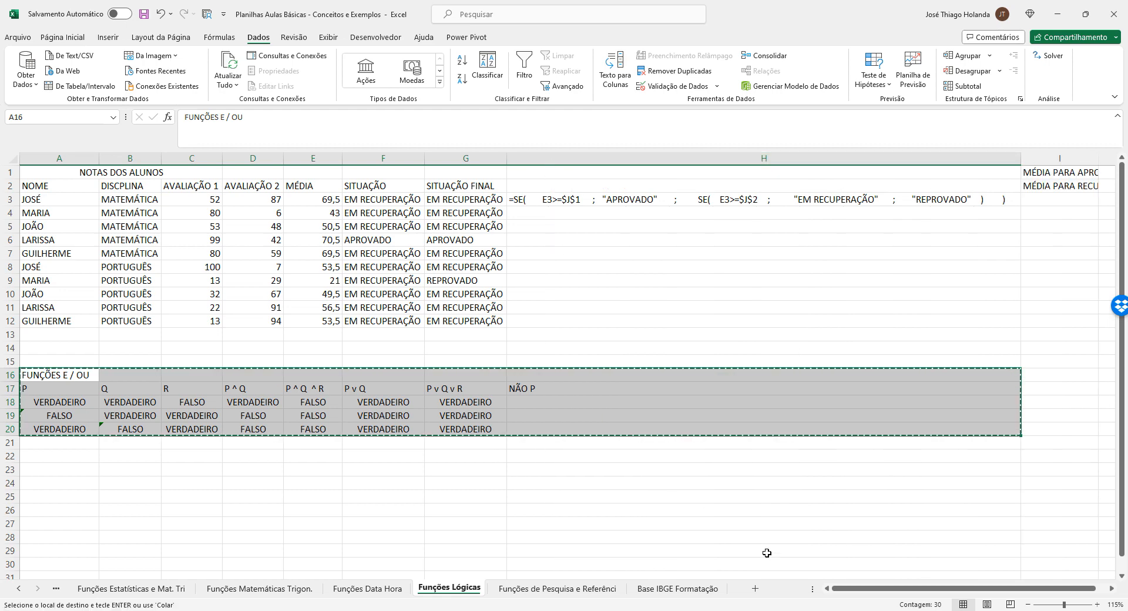
- Add a new worksheet after Base IBGE Formatação and name it Funções Lógicas 2
left_click(677, 589)
left_click(755, 588)
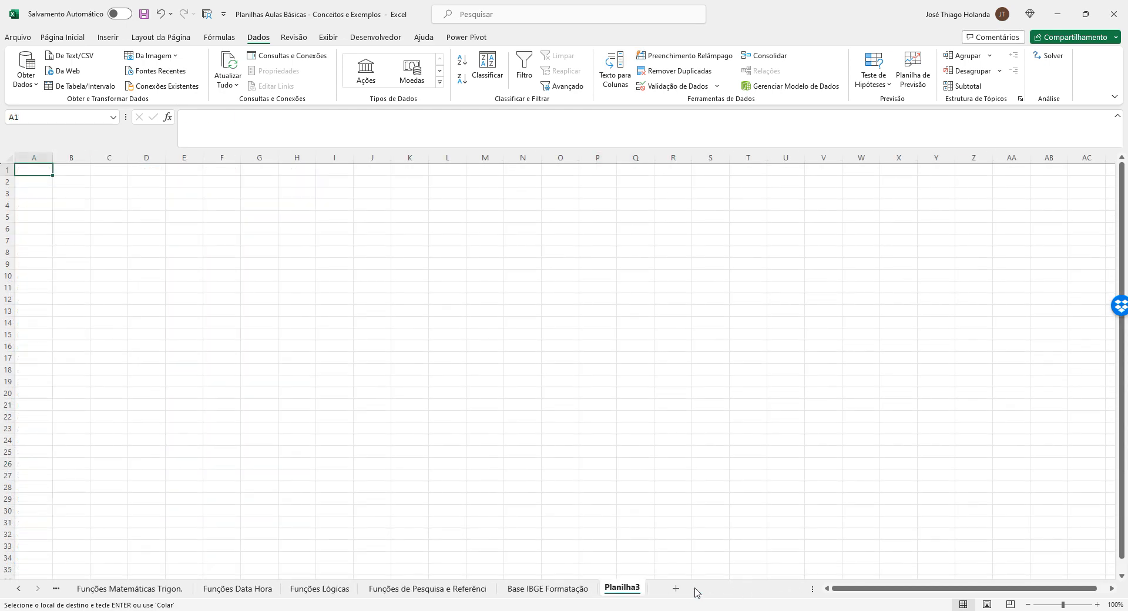
double_click(623, 588)
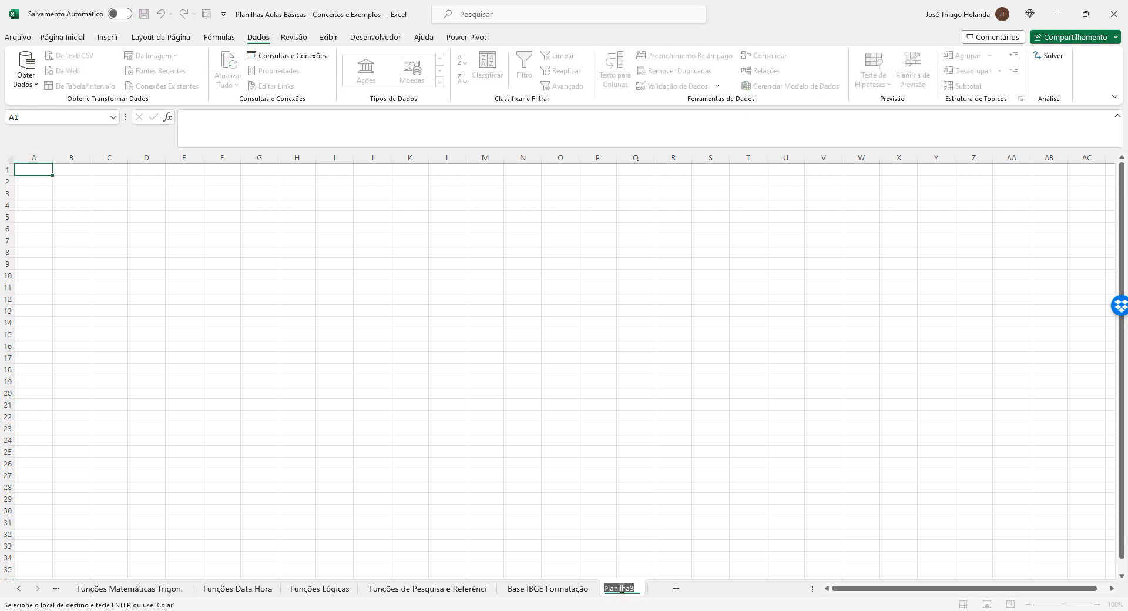
type("FUN")
key("BackSpace")
key("BackSpace")
key("BackSpace")
type("Func")
type("ões Lógicas")
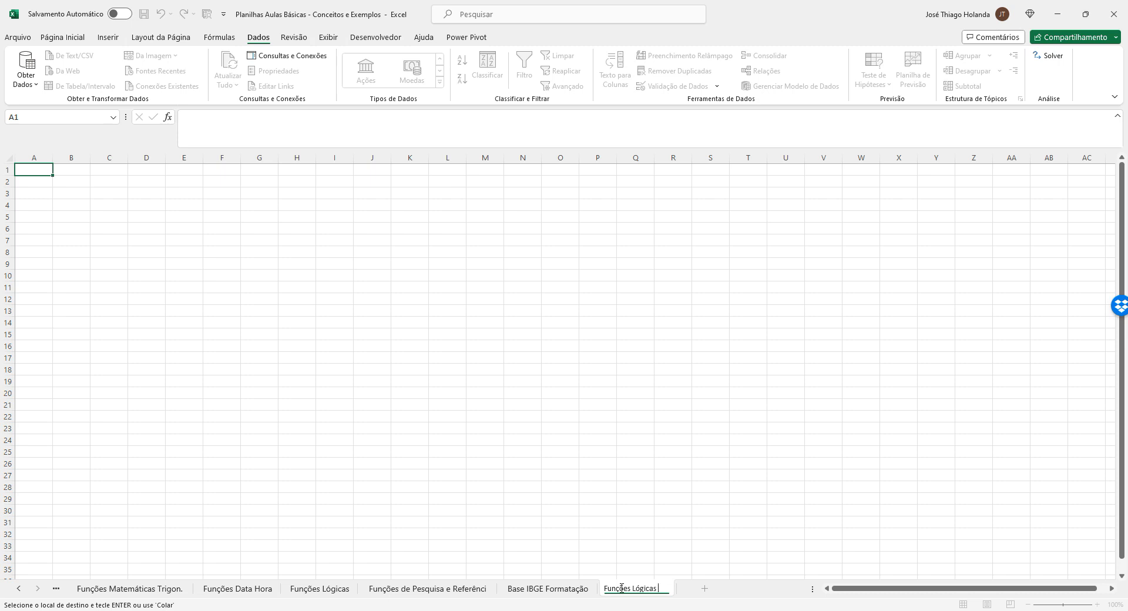
type("2")
key("Return")
- Paste the copied truth table at A1 of the new sheet and autofit columns A, B, C, D, F and G
key("ctrl+v")
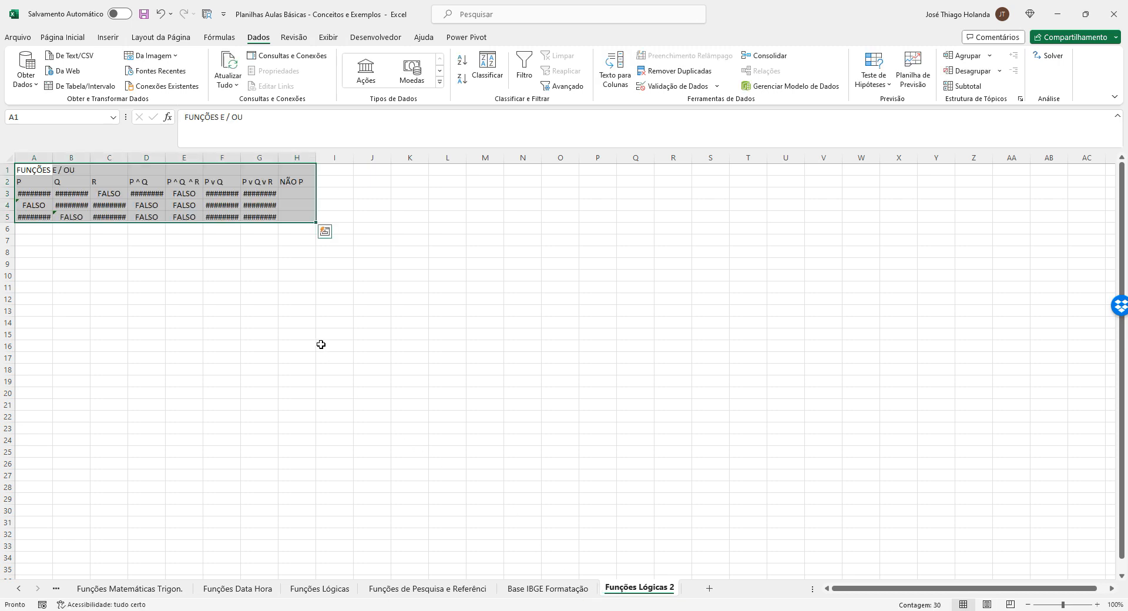
left_click(334, 345)
double_click(53, 157)
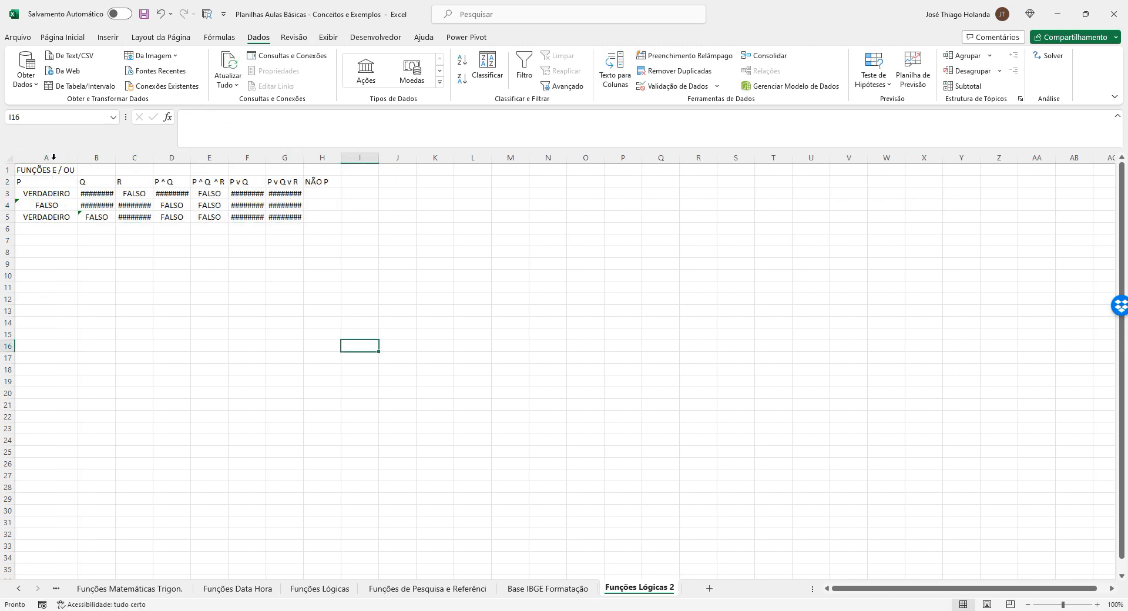
double_click(115, 157)
double_click(317, 158)
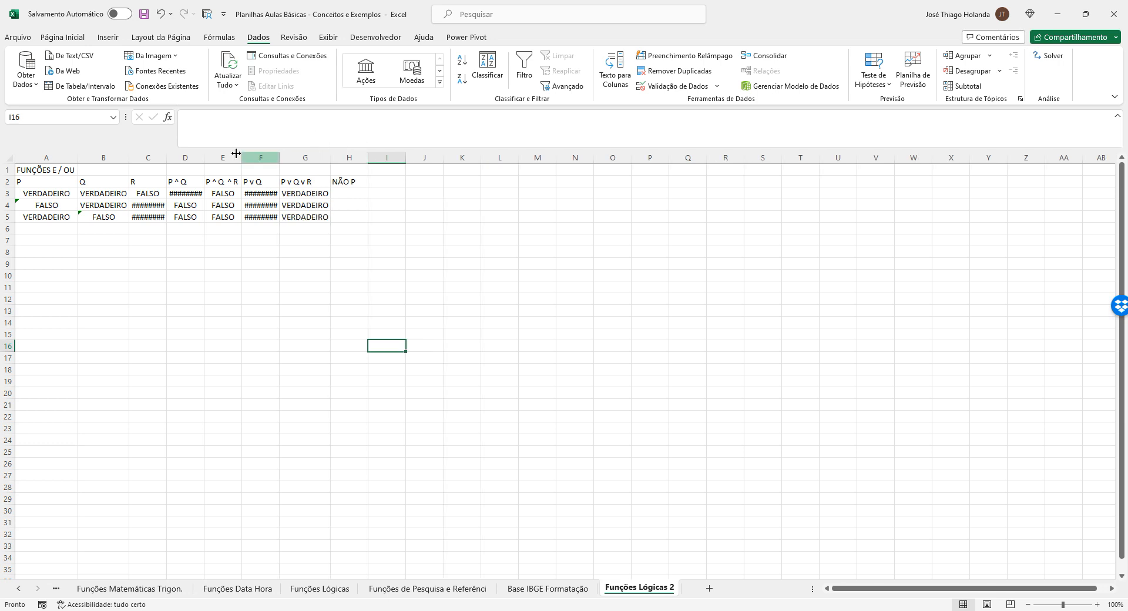
left_click(167, 157)
double_click(168, 157)
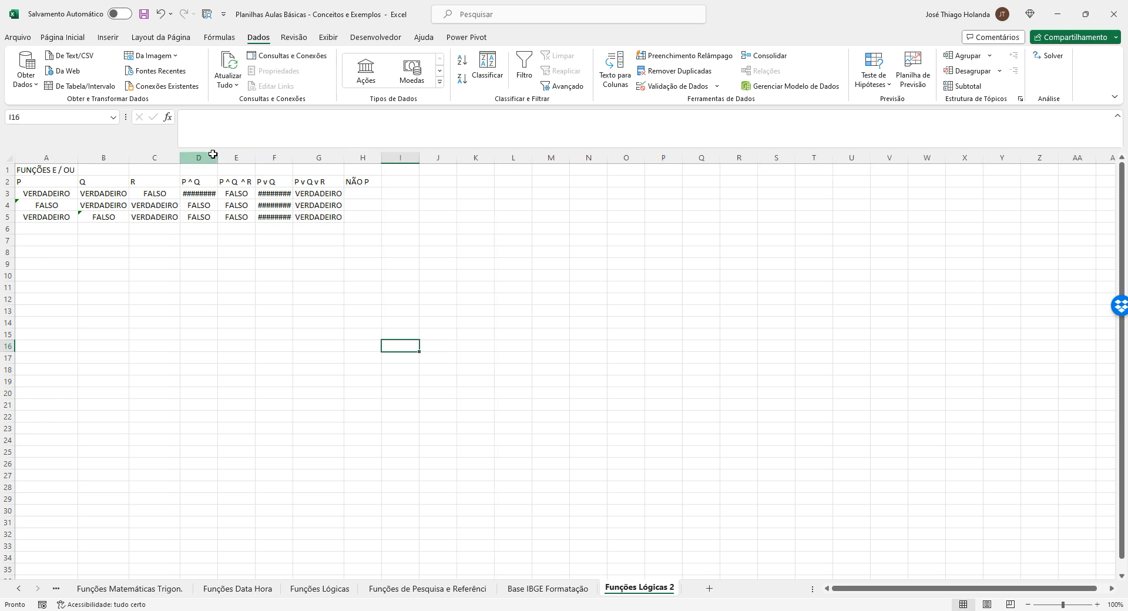
left_click(212, 158)
double_click(218, 158)
double_click(306, 157)
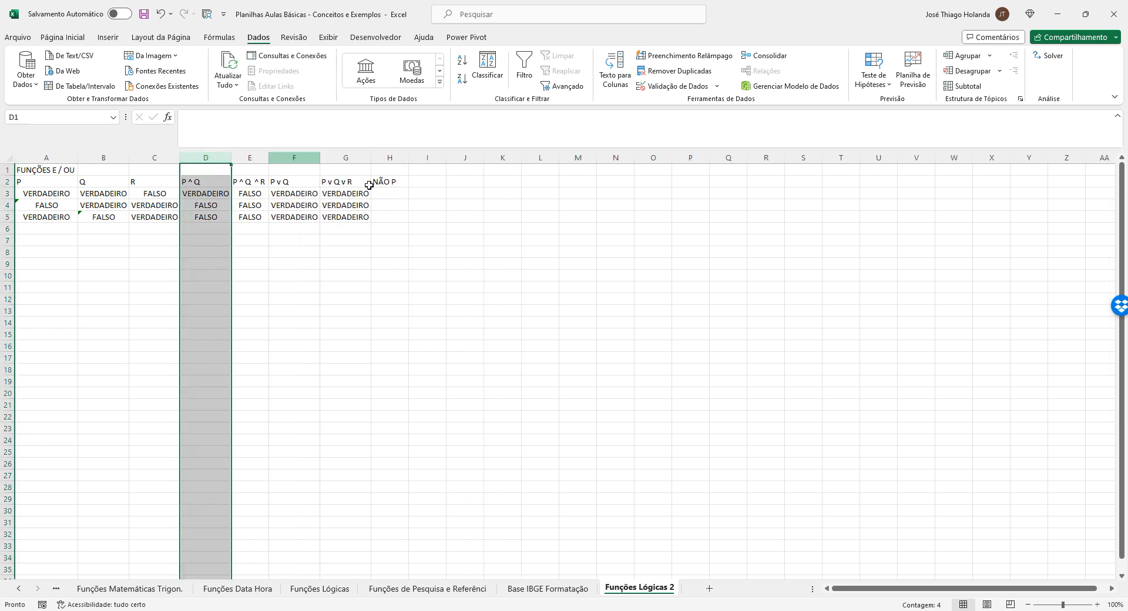
- Add the headings NÃO Q in I2 and NÃO R in J2, beside the NÃO P heading
left_click(394, 194)
left_click(402, 181)
left_click(450, 182)
left_click(435, 181)
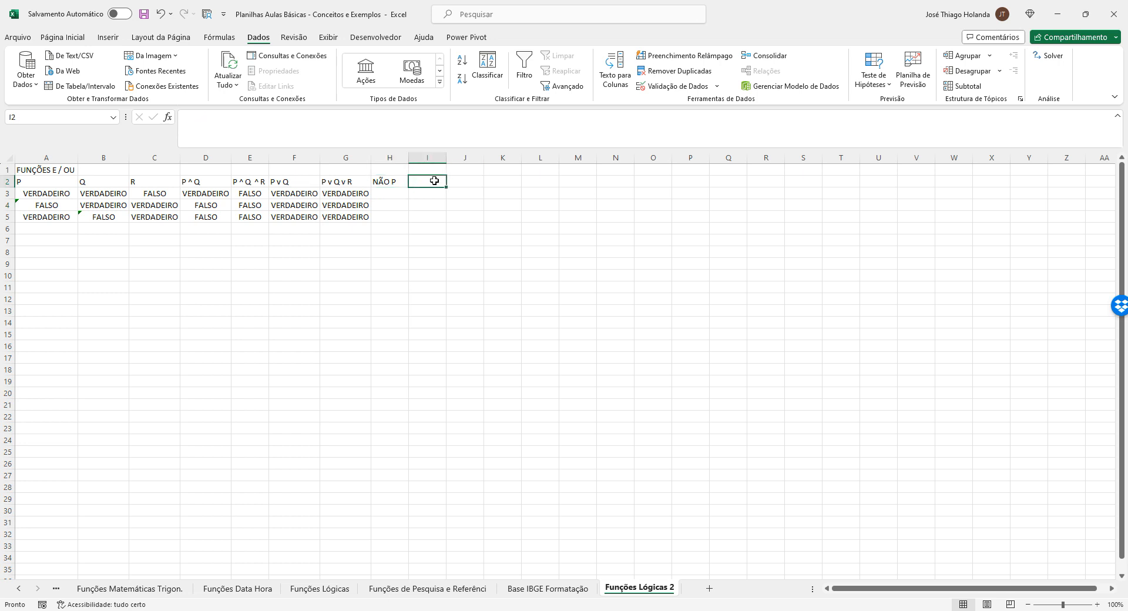
type("n")
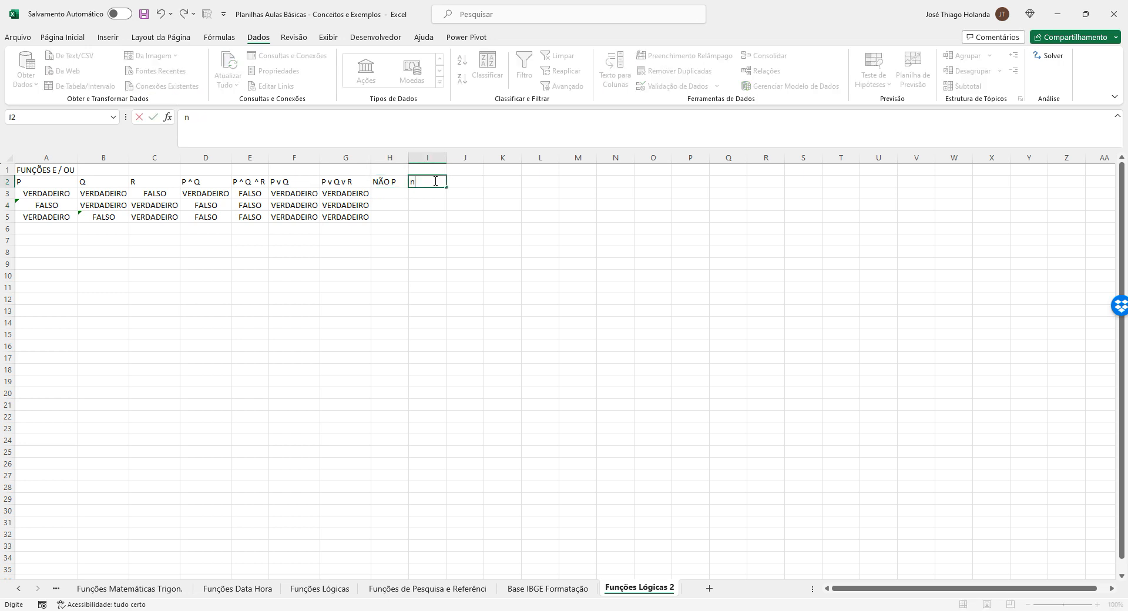
type("NÃO Q")
key("Tab")
type("N")
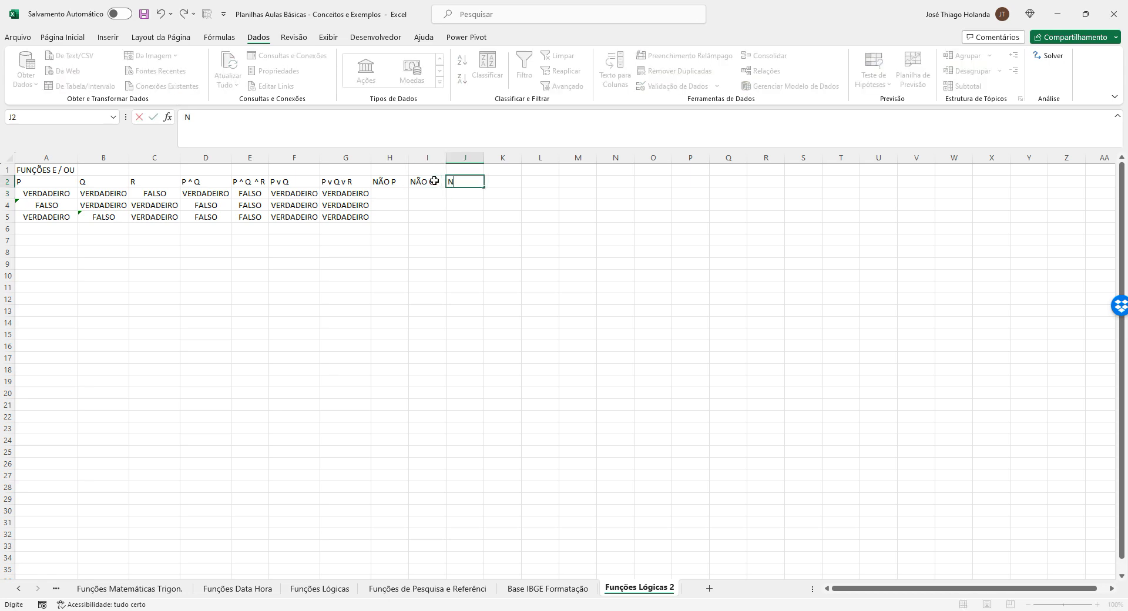
type("ÃO R")
key("Return")
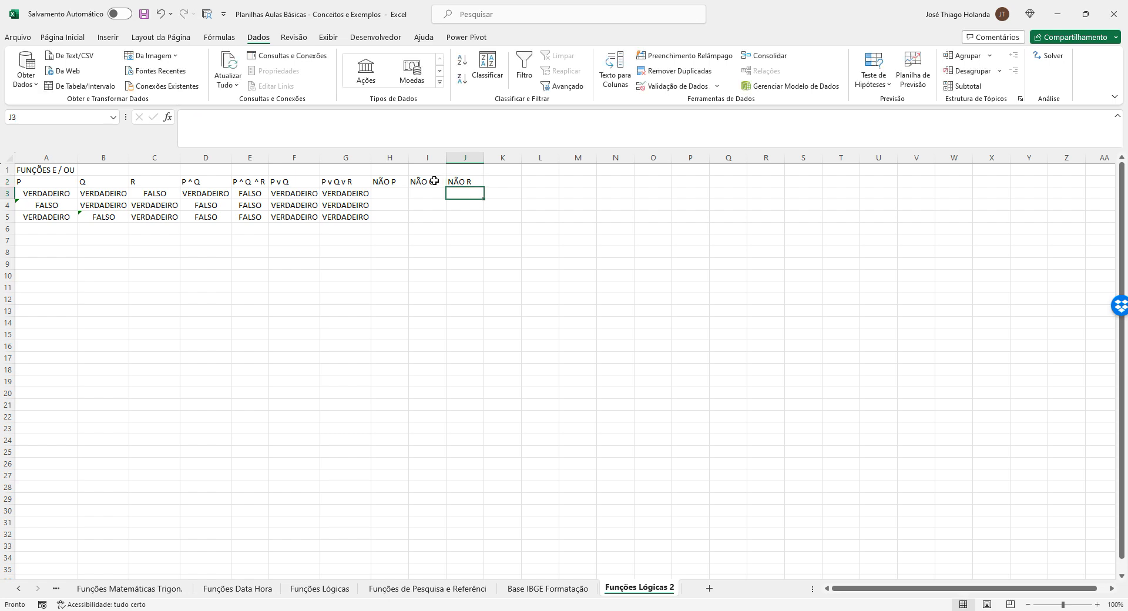
- Enter the formula =NÃO(A3) in H3 to negate proposition P
left_click(55, 196)
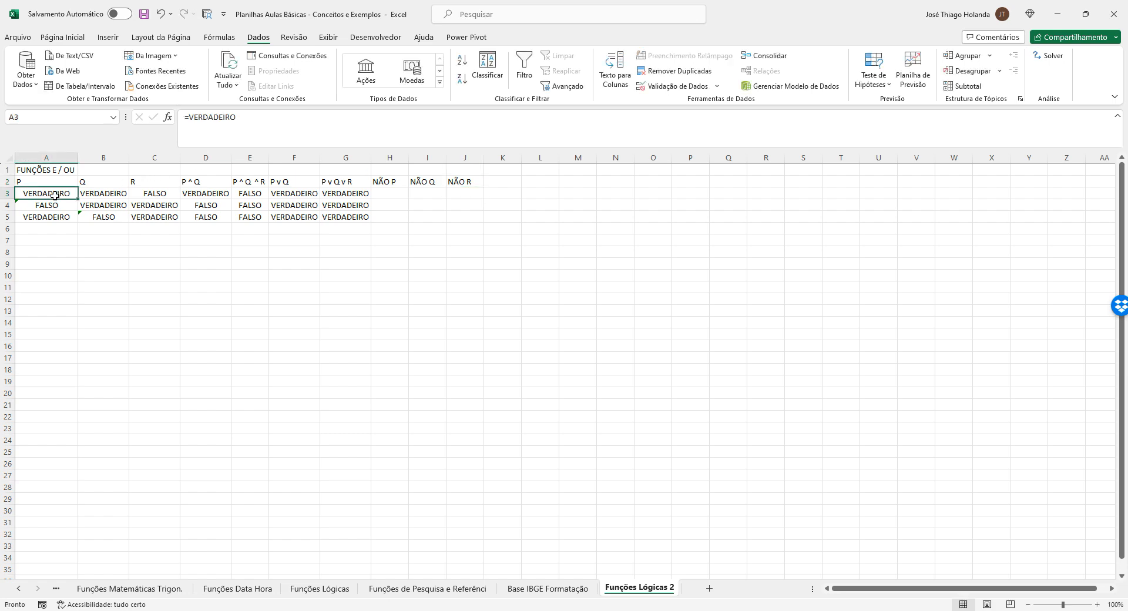
left_click(393, 190)
type("=NA")
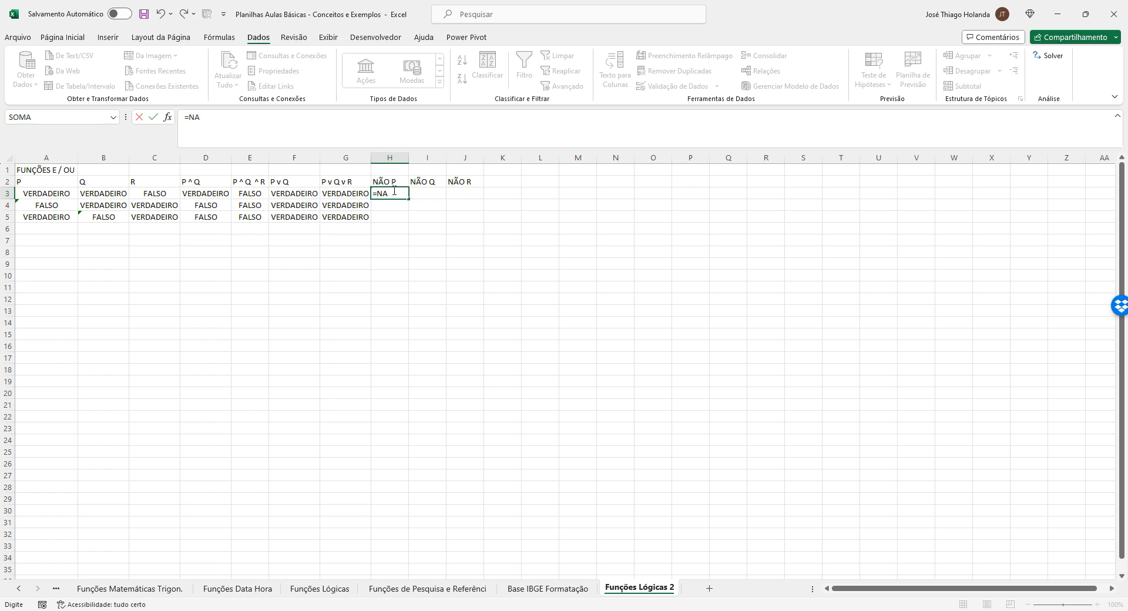
key("BackSpace")
type("ÃO(")
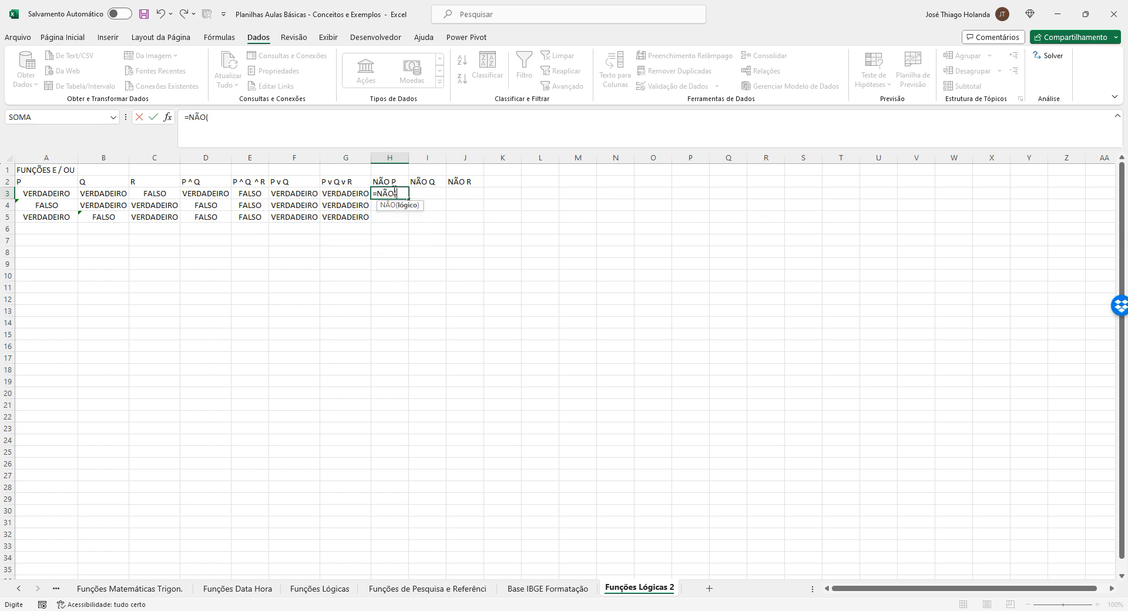
left_click(53, 194)
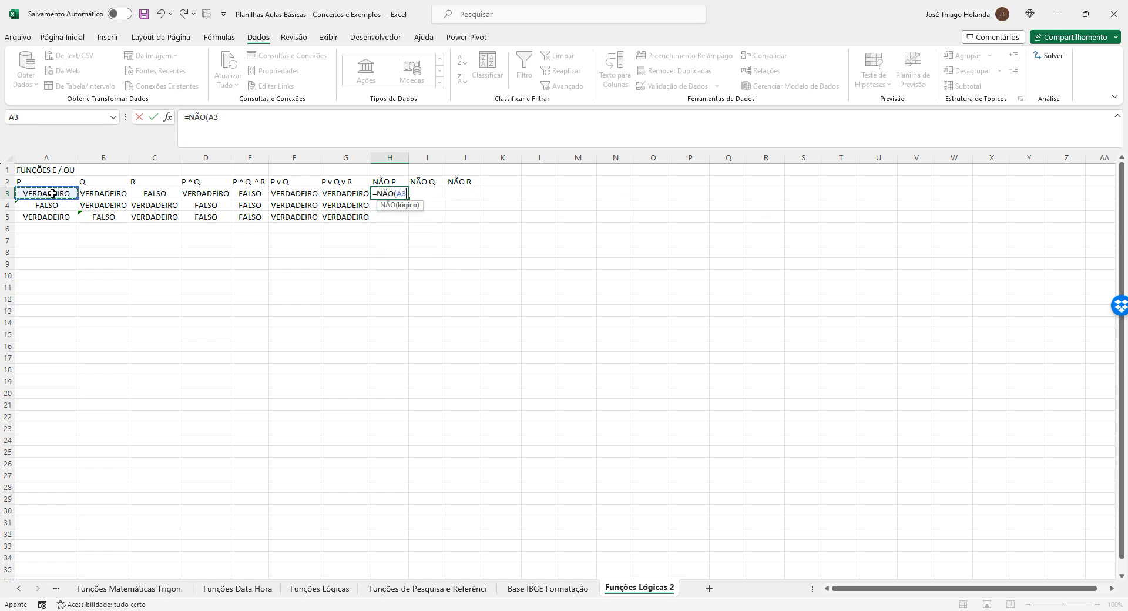
type(")")
key("ctrl+Return")
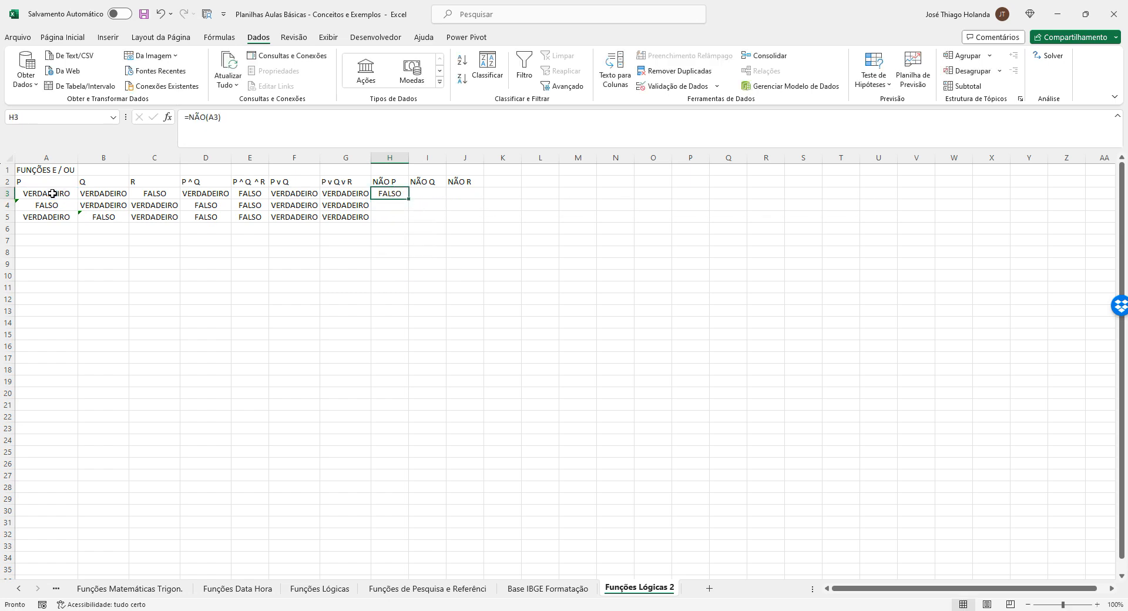
- Enter the formula =NÃO(B3) in I3 to negate proposition Q
key("Right")
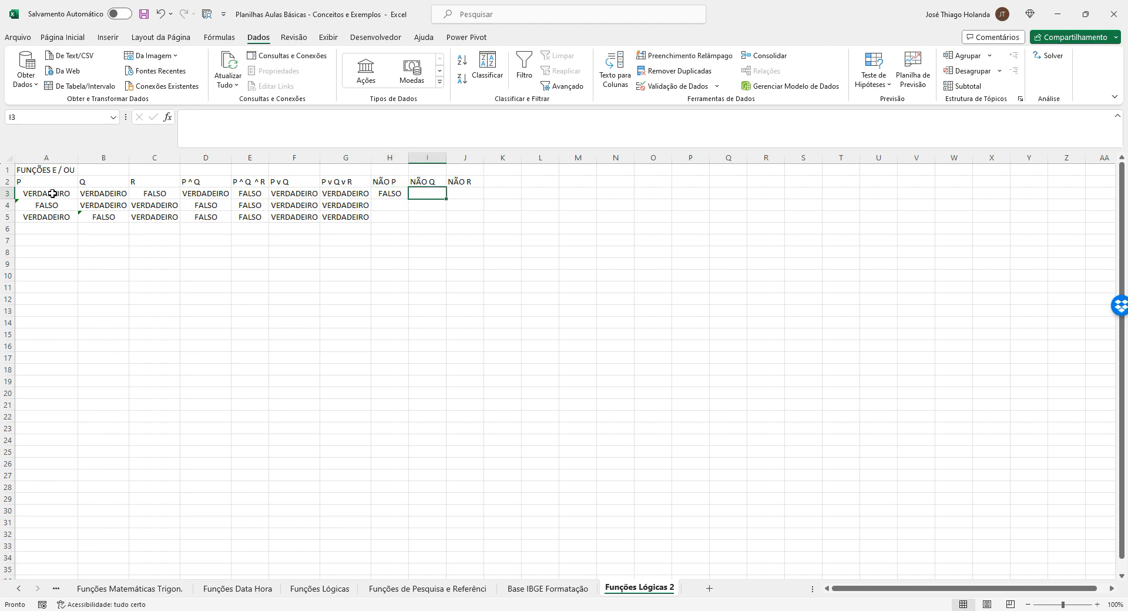
type("=NÃO(")
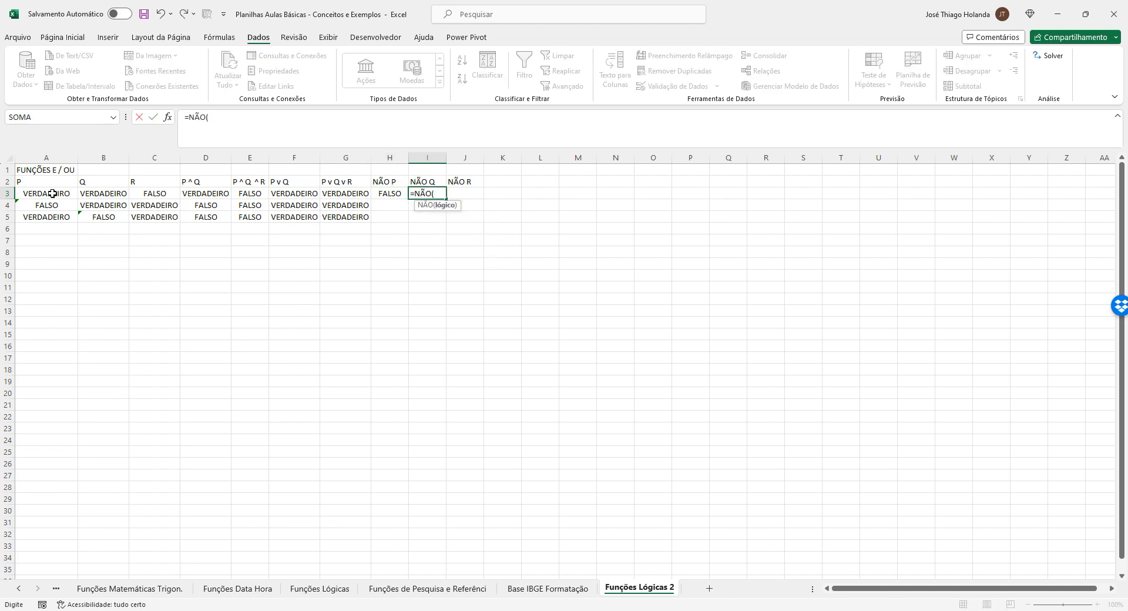
left_click(99, 195)
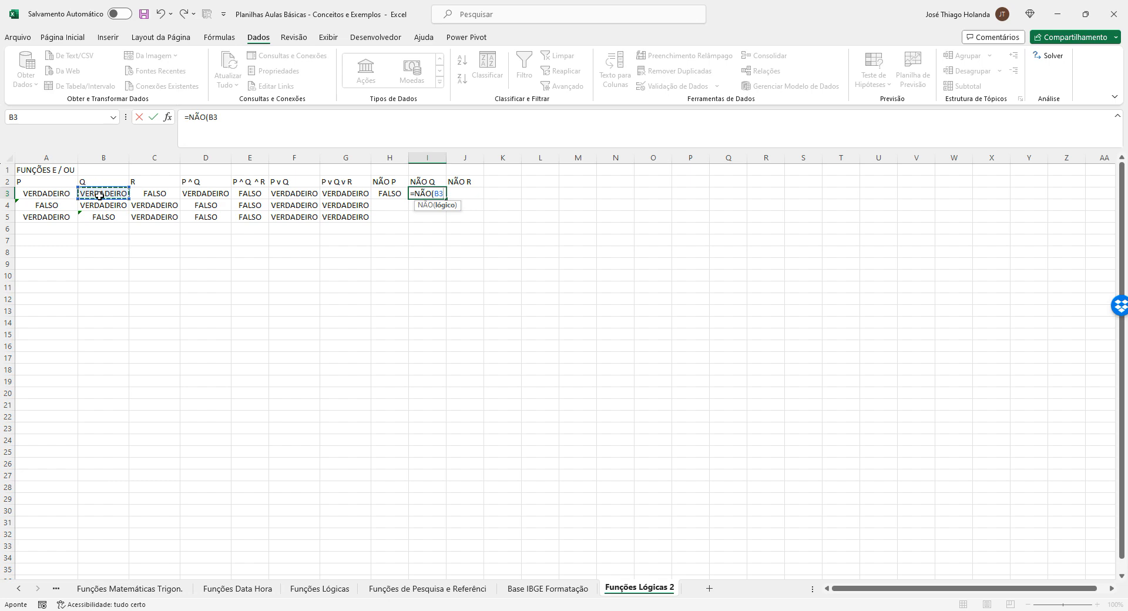
type(")")
key("ctrl+Return")
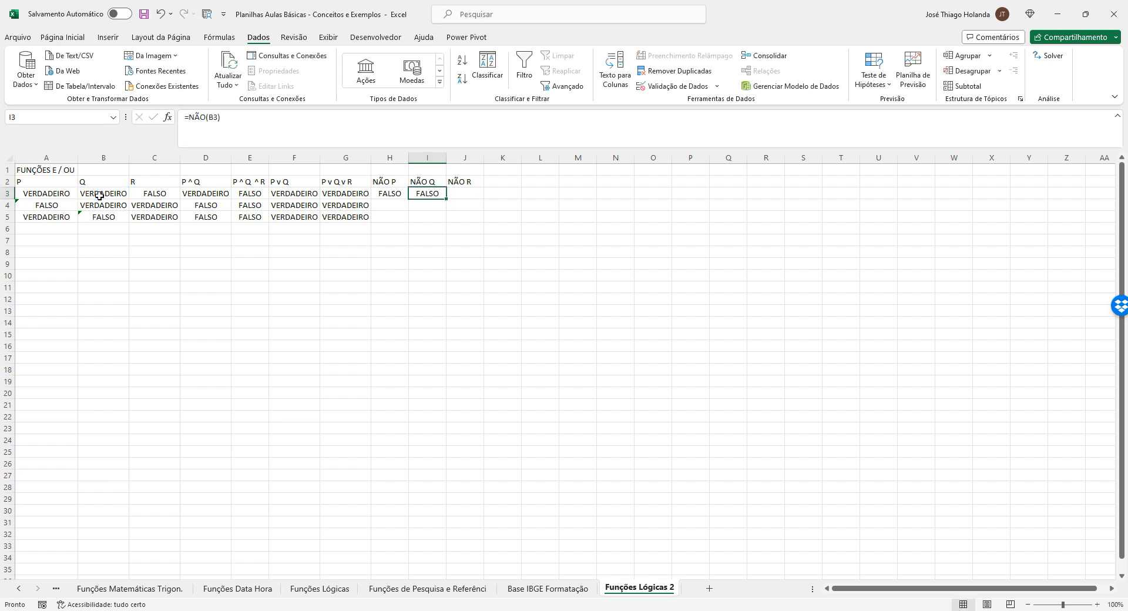
- Enter the formula =NÃO(C3) in J3 to negate proposition R
key("Right")
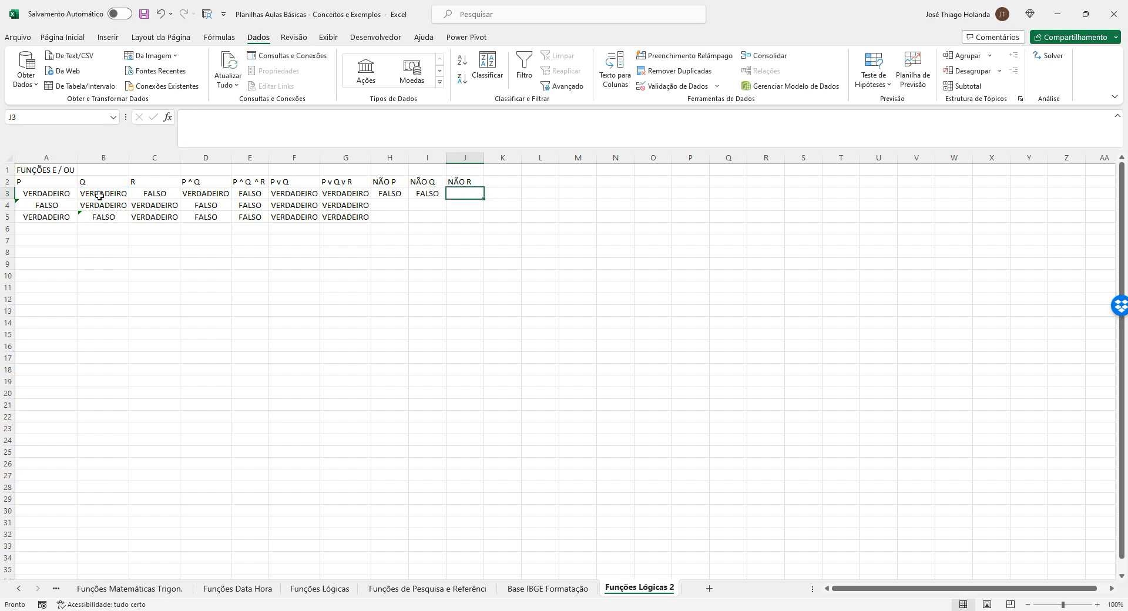
type("=NÃO(")
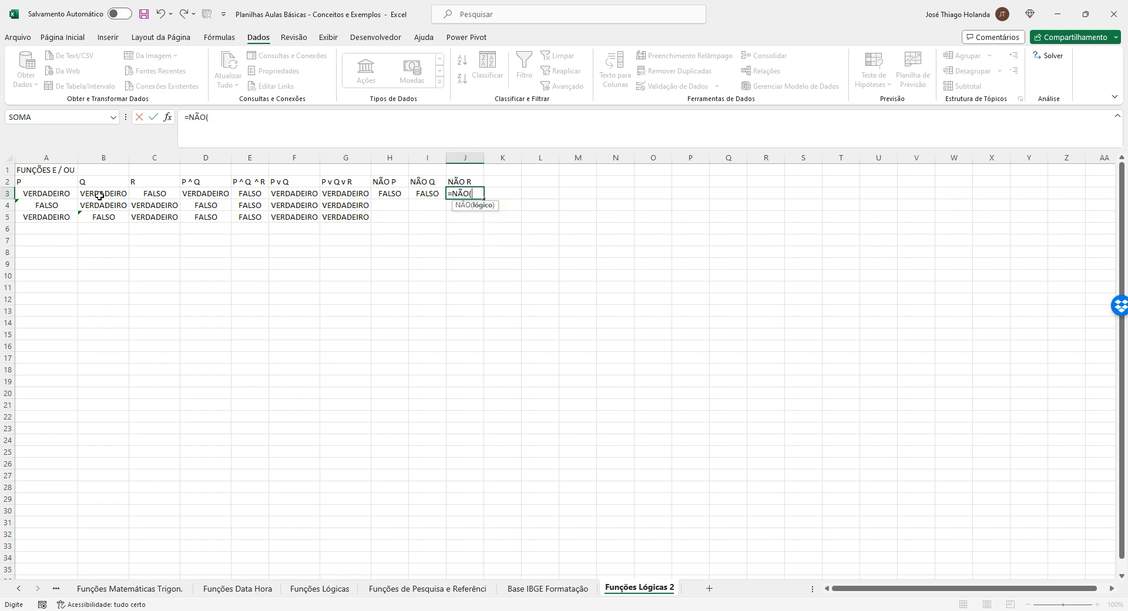
left_click(141, 193)
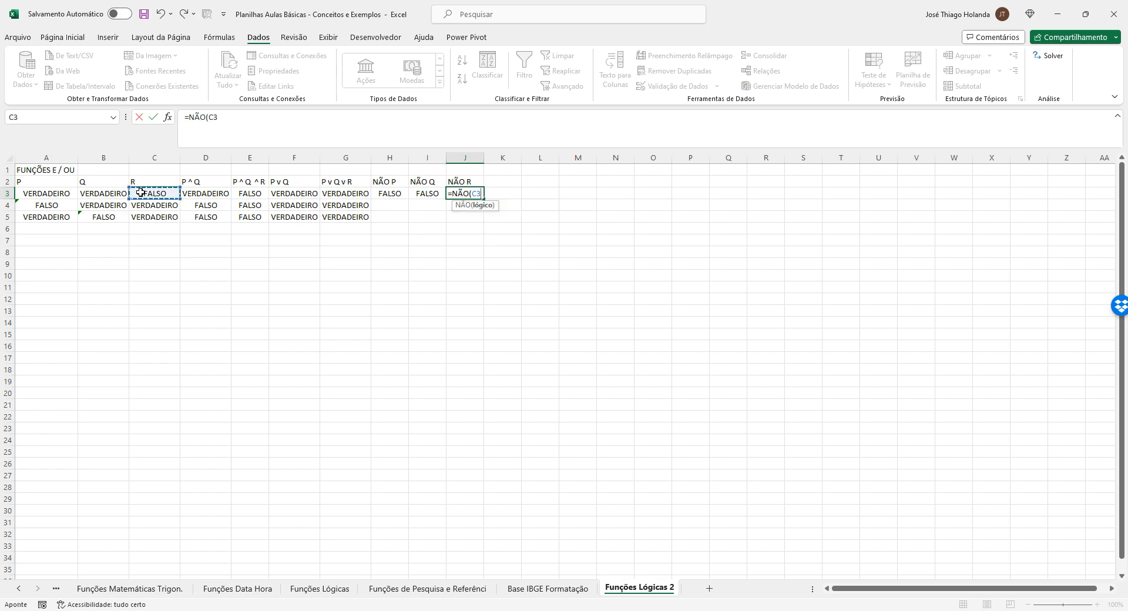
key("Return")
key("Up")
key("Left")
key("Left")
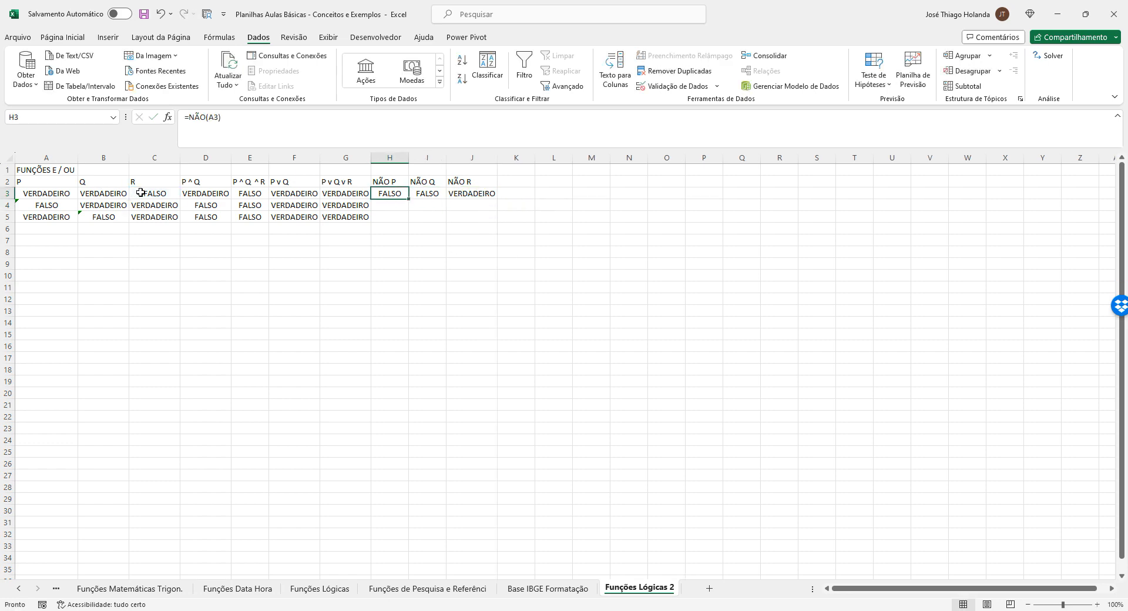
- Fill the NÃO P formula from H3 down to H5 and autofit column H
left_click(54, 207)
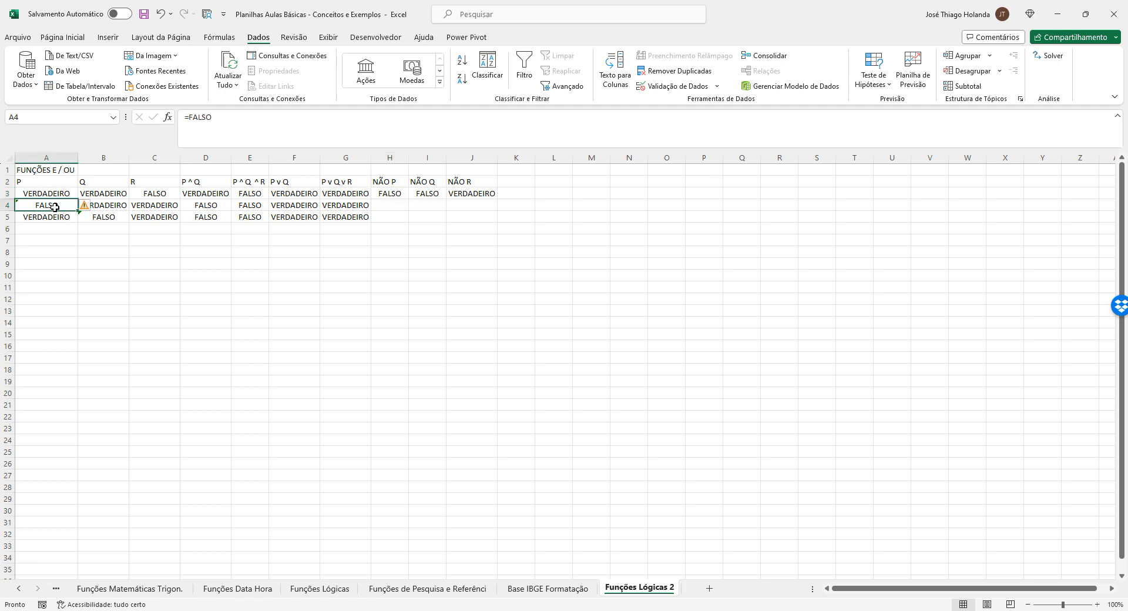
left_click(390, 194)
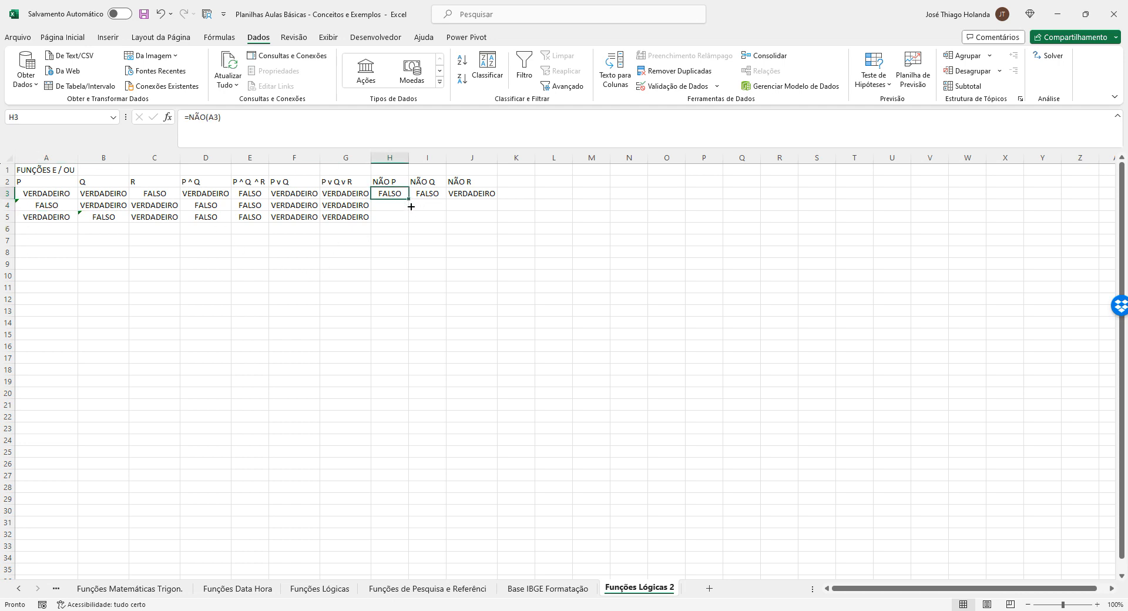
left_click_drag(409, 200, 433, 212)
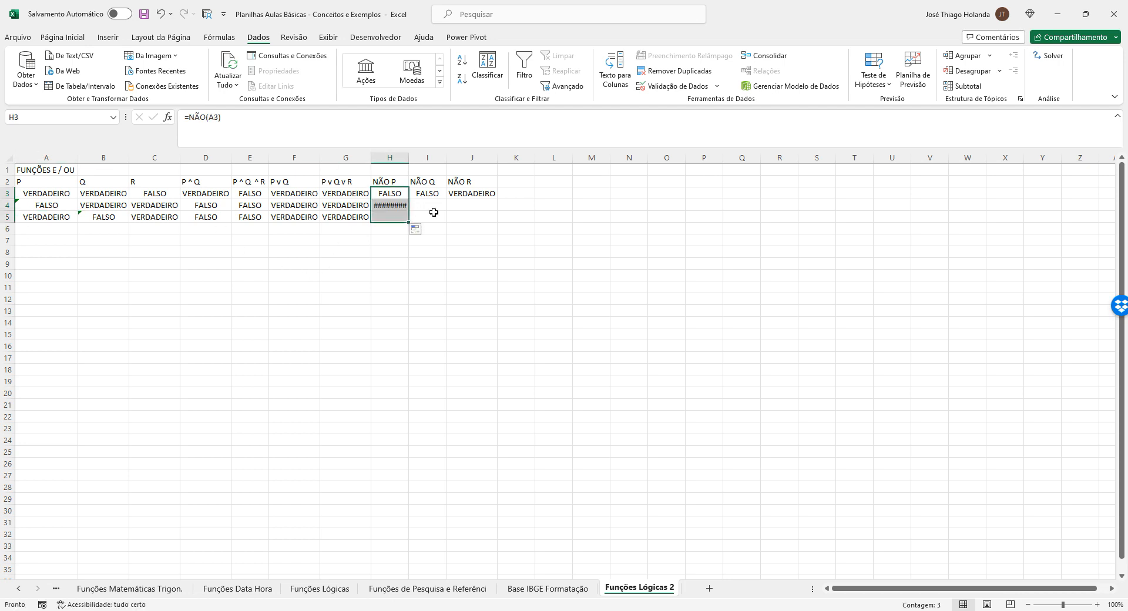
double_click(409, 158)
- Fill the NÃO Q and NÃO R formulas from row 3 down to row 5, autofitting column I
left_click(444, 188)
left_click_drag(460, 198, 471, 211)
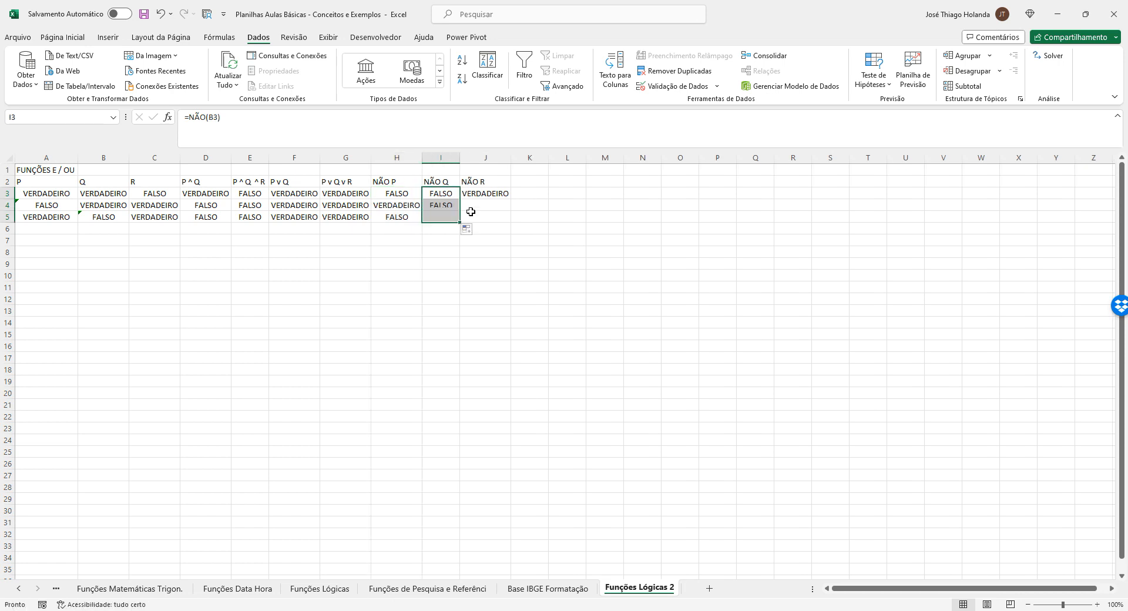
double_click(460, 158)
left_click(514, 197)
left_click_drag(523, 199, 523, 224)
left_click(513, 263)
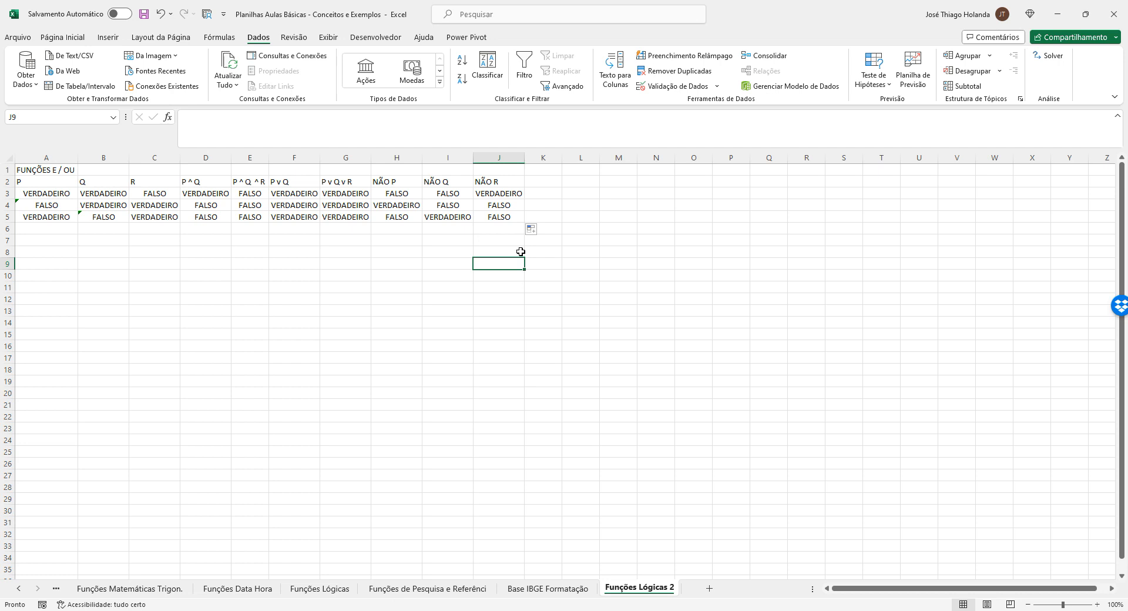
- Add the exclusive-or heading P v_ Q in K2, beside the NÃO R column
left_click(539, 214)
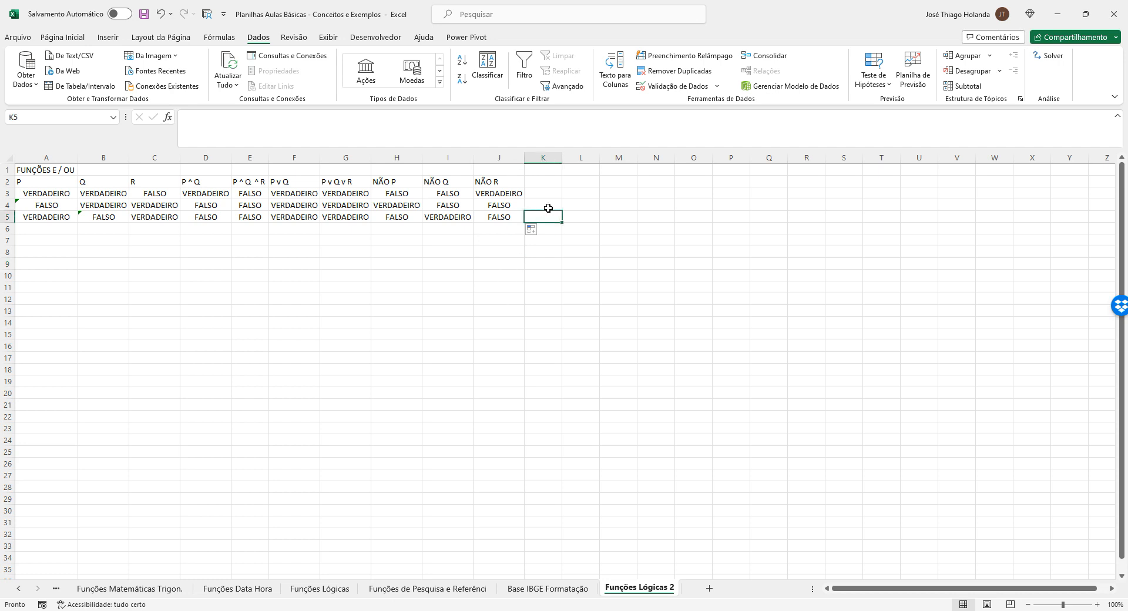
left_click(546, 182)
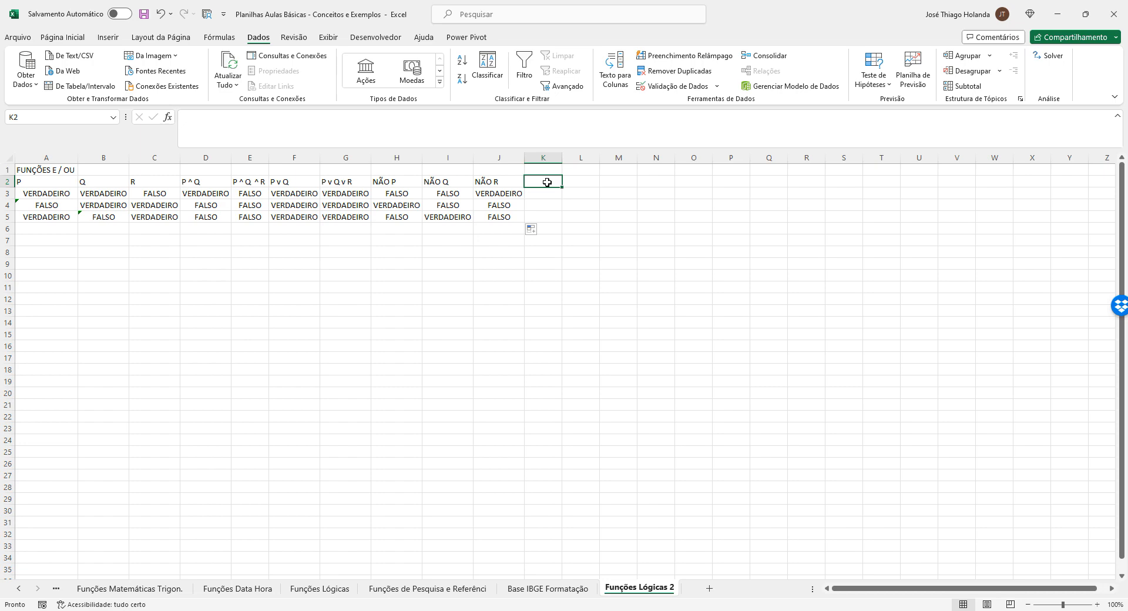
type("X")
key("BackSpace")
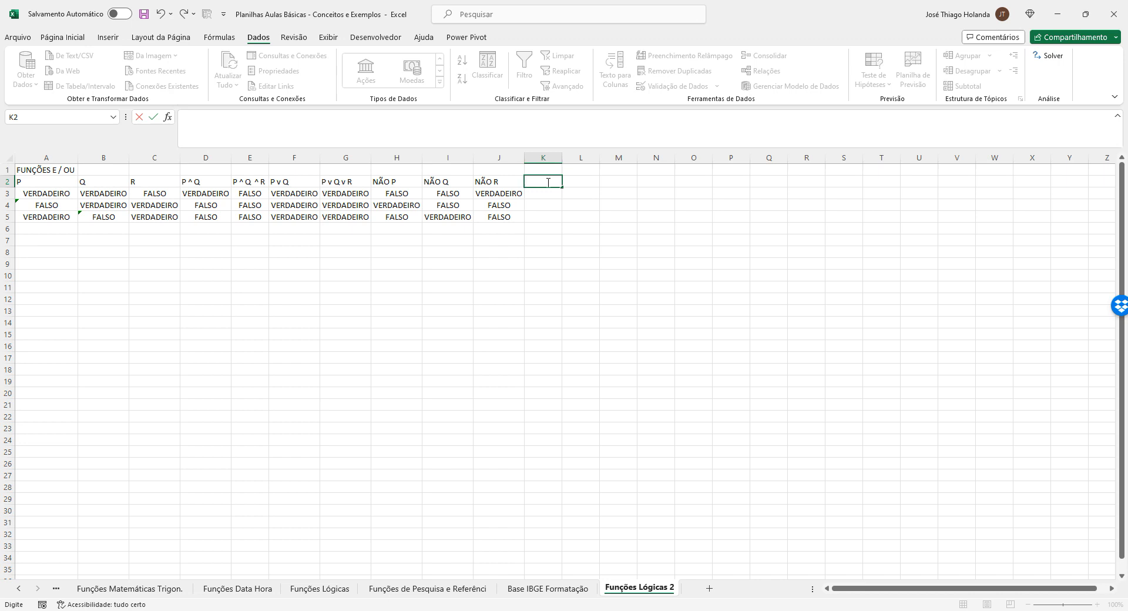
type("P")
type("v_ Q")
key("Return")
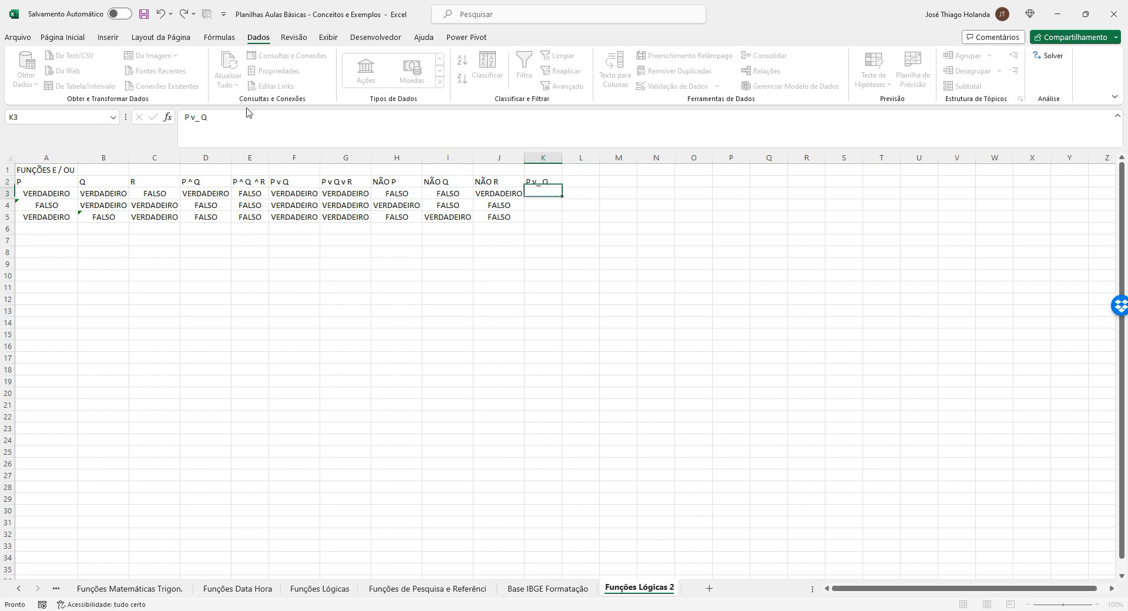
key("Up")
key("Down")
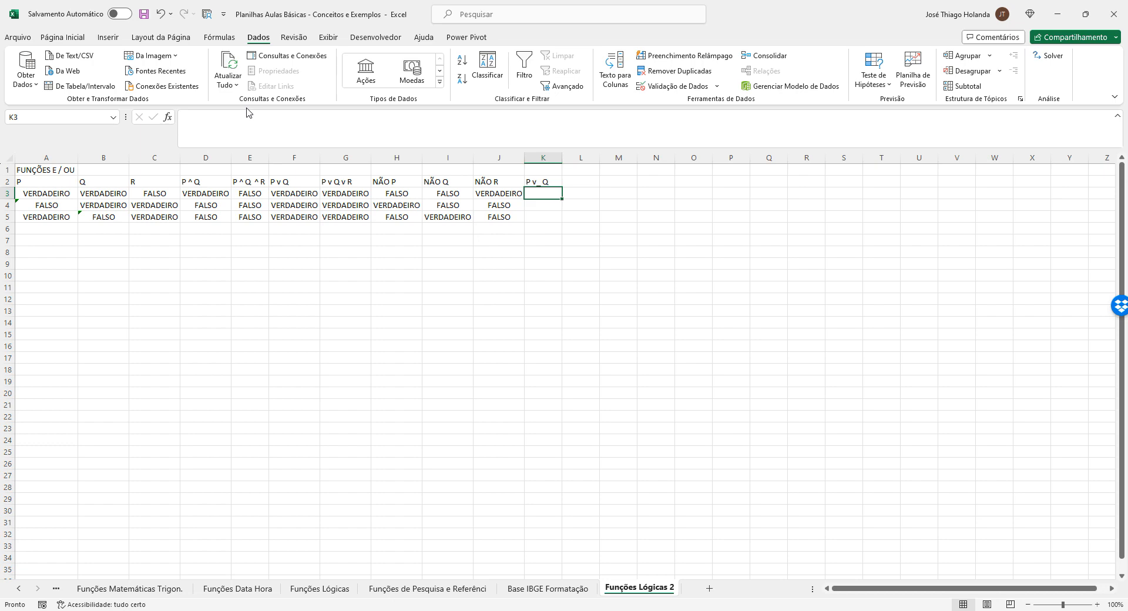
- Enter the formula =XOR(A3:B3) in K3 to evaluate the exclusive-or of P and Q
type("=")
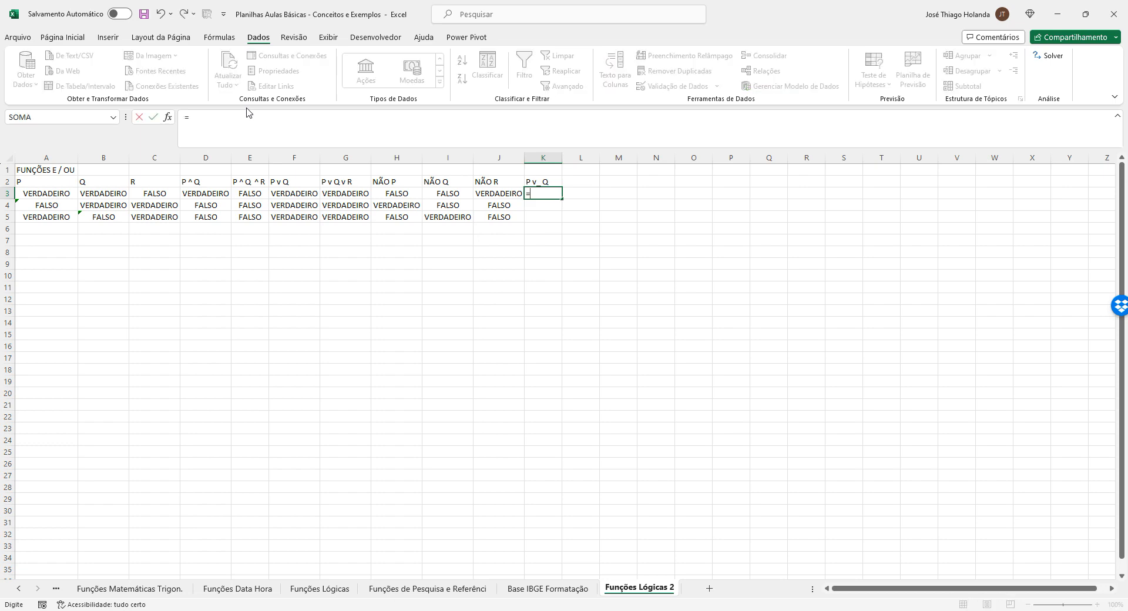
type("x")
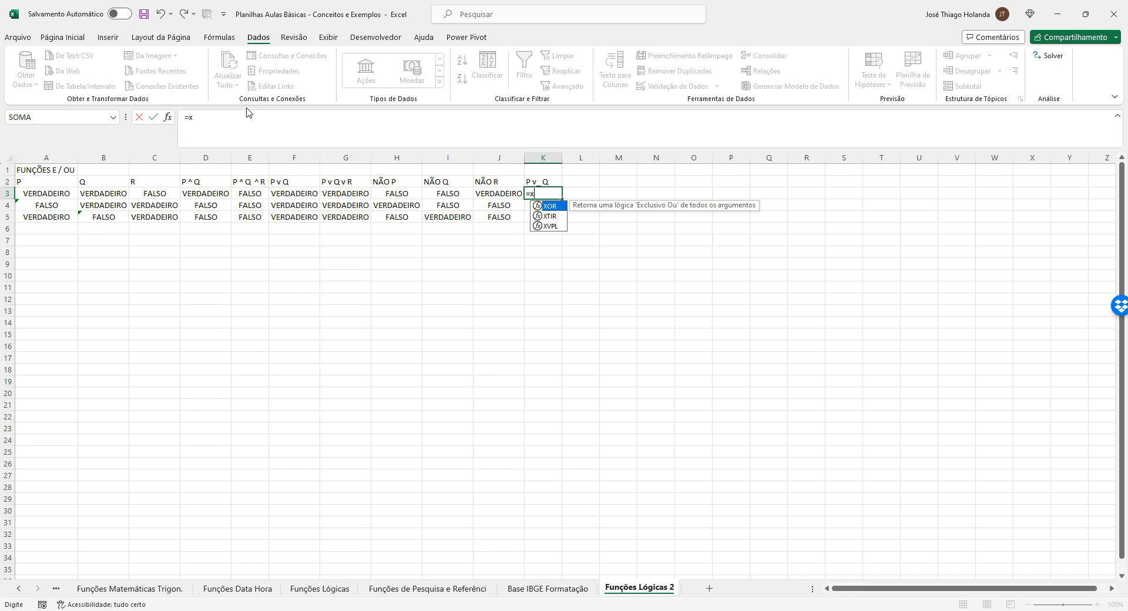
type("or")
key("Tab")
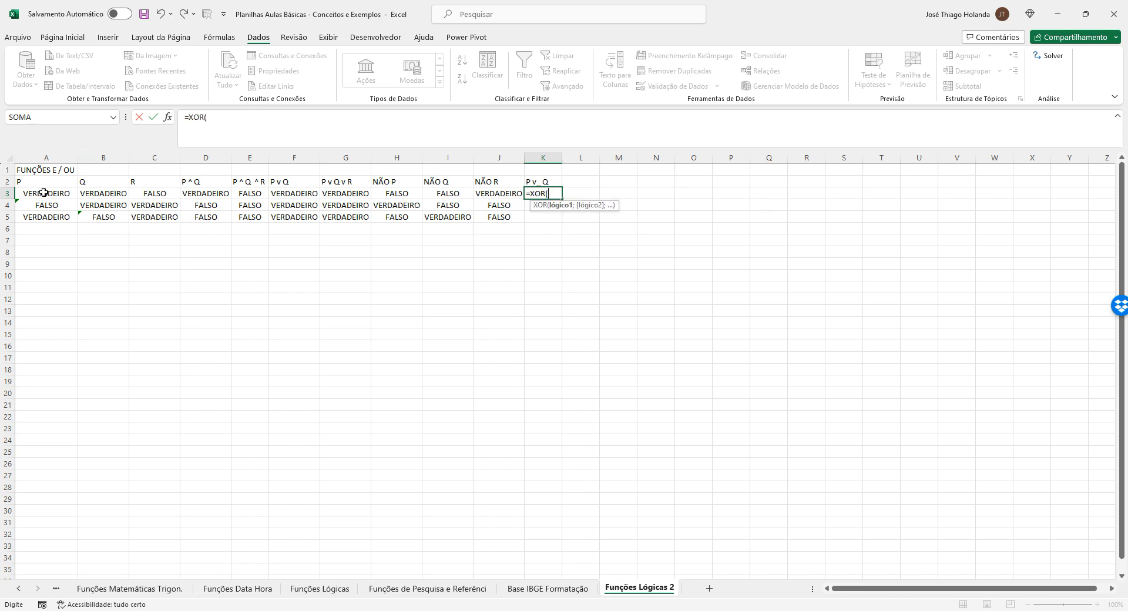
left_click_drag(44, 194, 119, 199)
key("ctrl+Return")
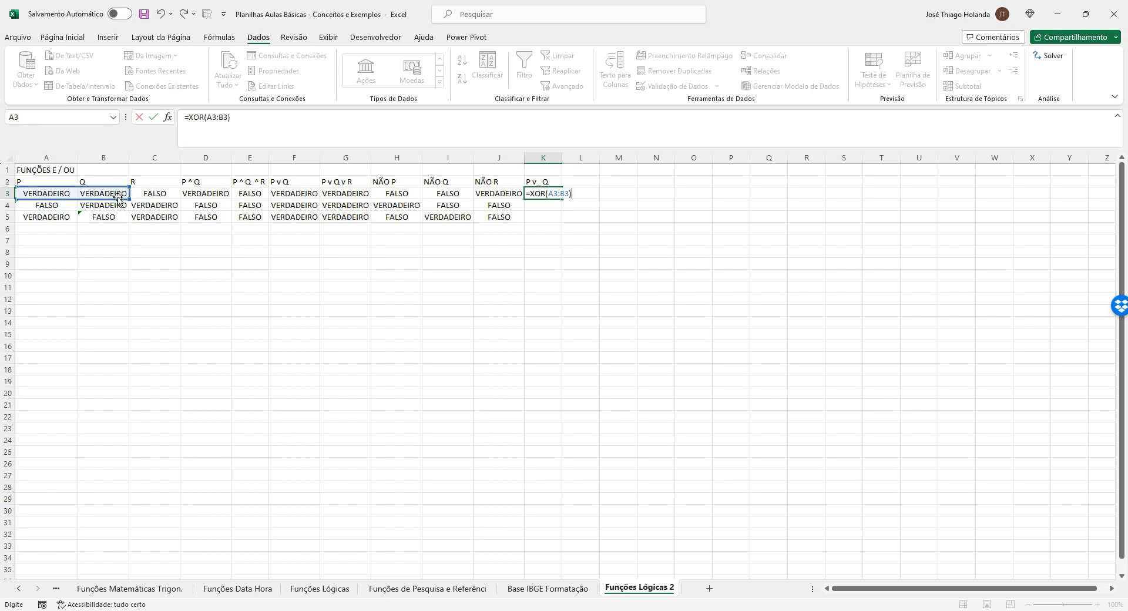
- Examine row 3 across columns A to K, comparing the P and Q values with the exclusive-or result
key("Left")
key("Left")
key("Left")
key("Left")
key("Left")
key("Left")
key("Left")
key("Left")
key("Left")
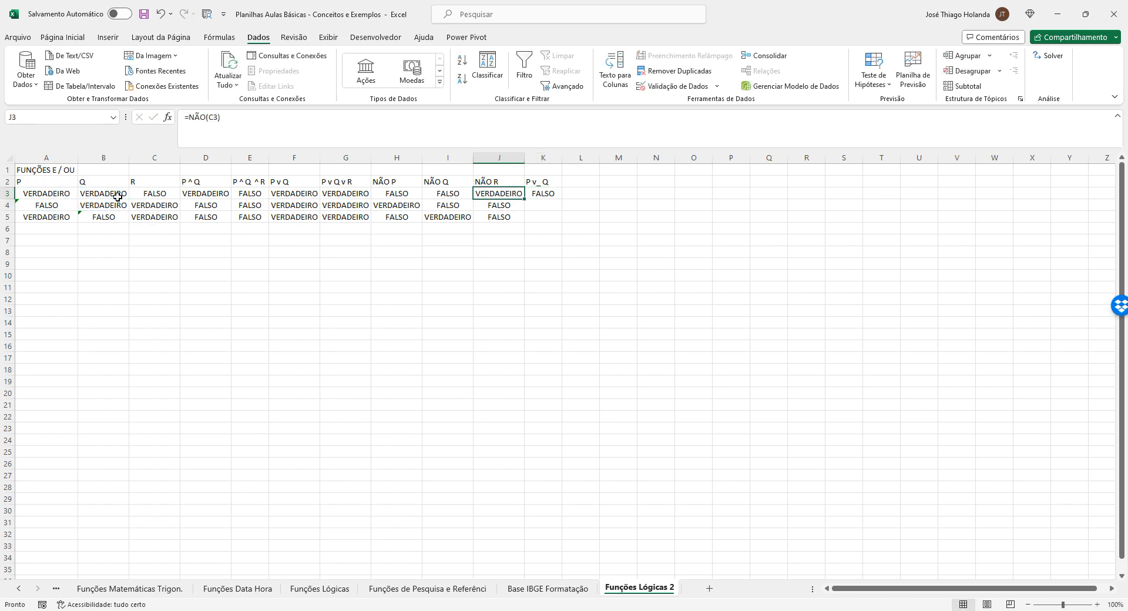
key("Right")
key("Right")
key("Right")
key("Right")
key("Right")
key("Right")
key("Right")
key("Right")
key("Right")
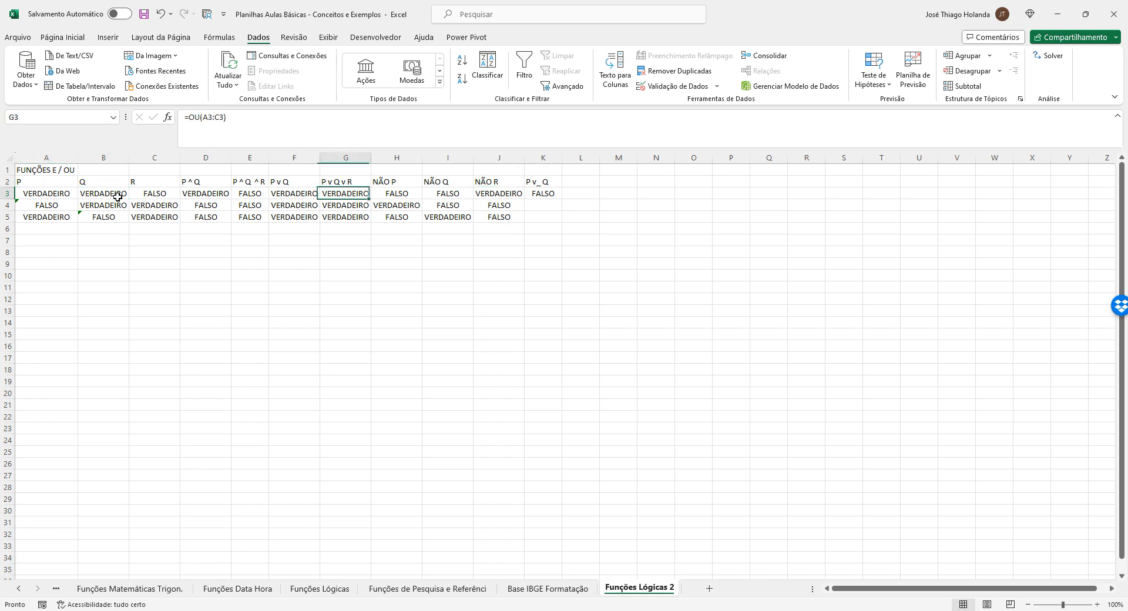
key("Down")
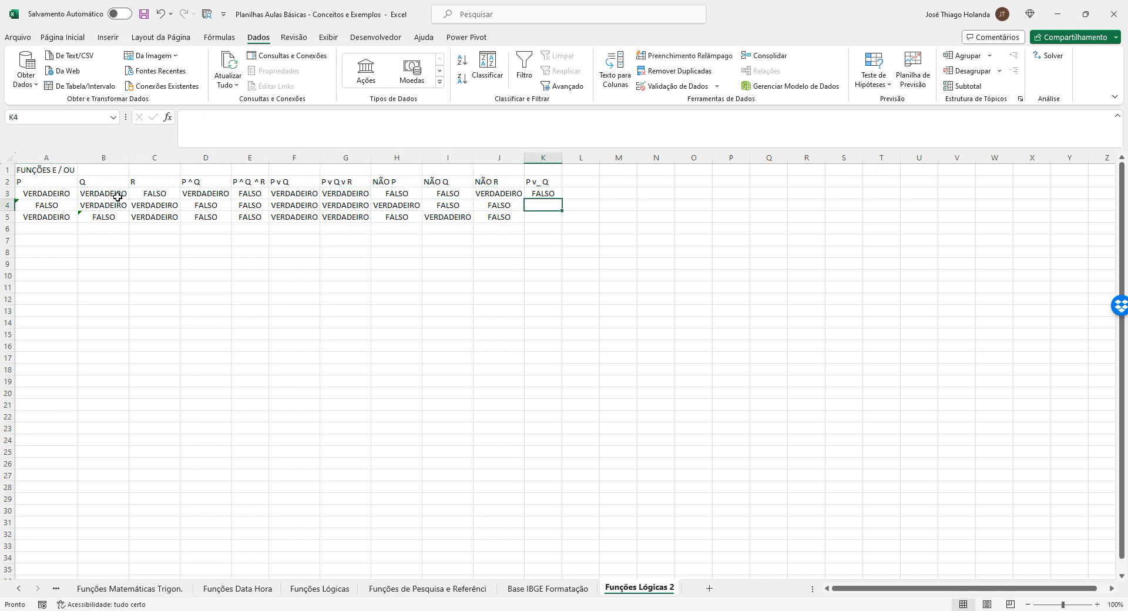
key("Up")
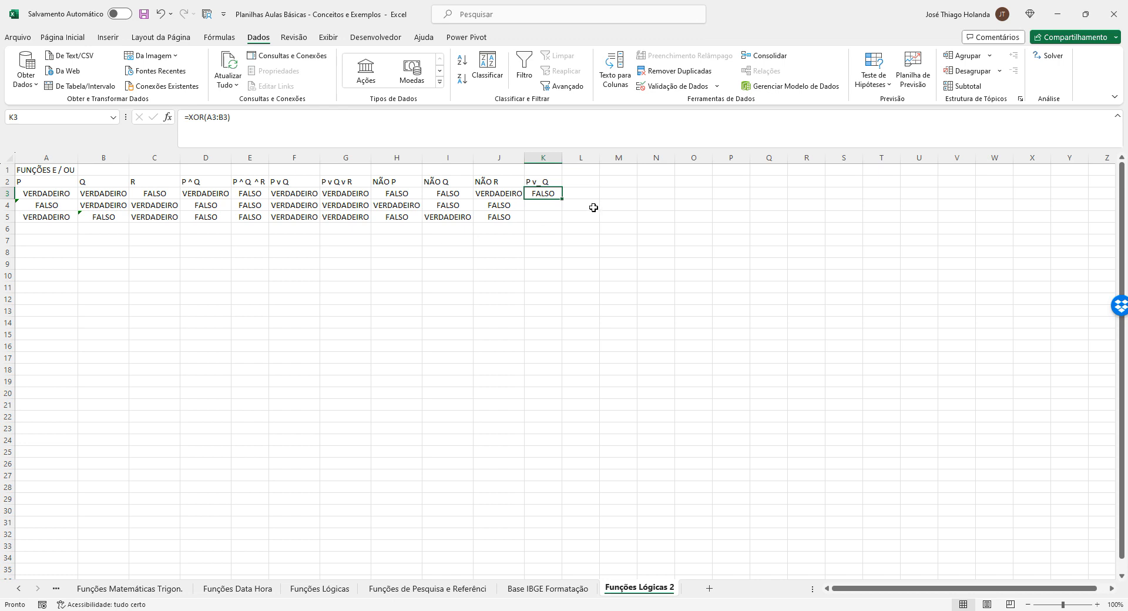
- Copy the XOR formula from K3 down to K4 and autofit column K
left_click_drag(561, 199, 563, 209)
left_click(558, 248)
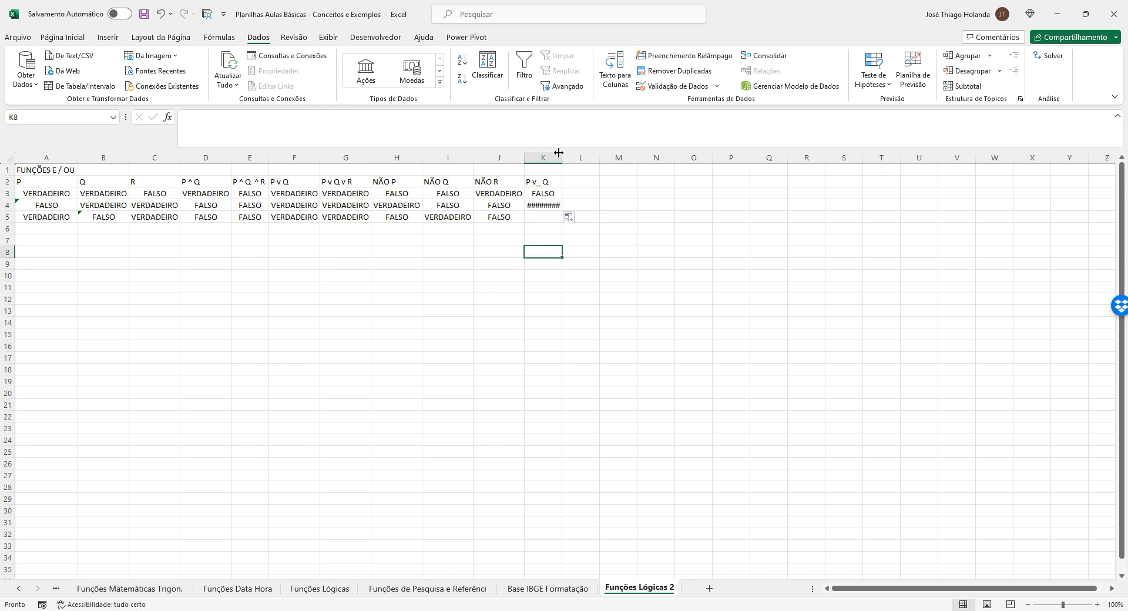
double_click(562, 157)
- Compare the P and Q values in row 4 with the exclusive-or result in K4
left_click(557, 207)
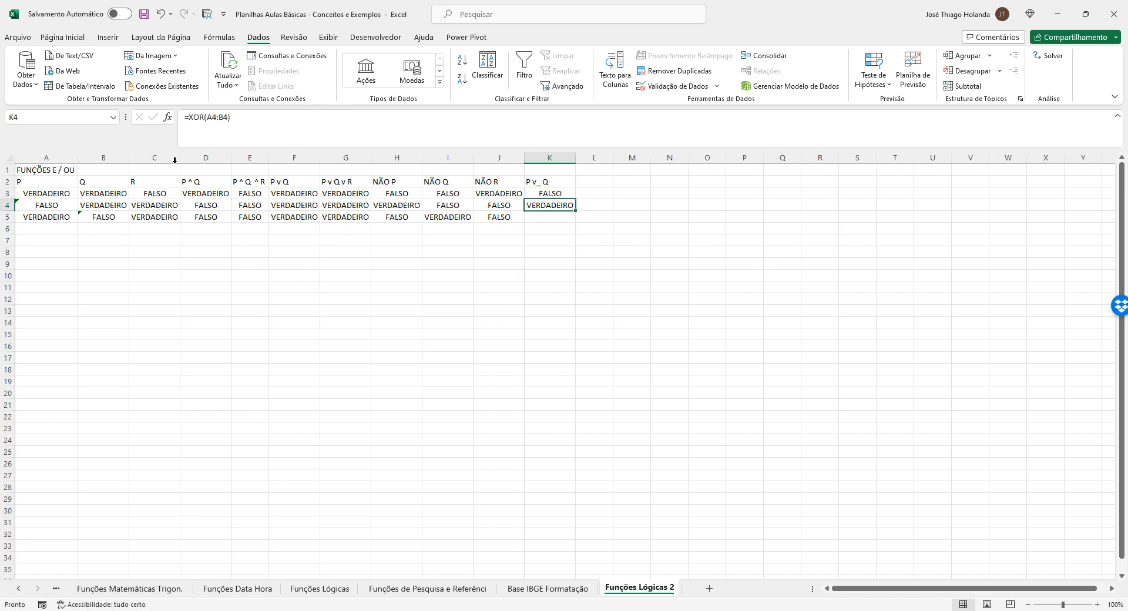
left_click(53, 206)
left_click(100, 206)
left_click(46, 206)
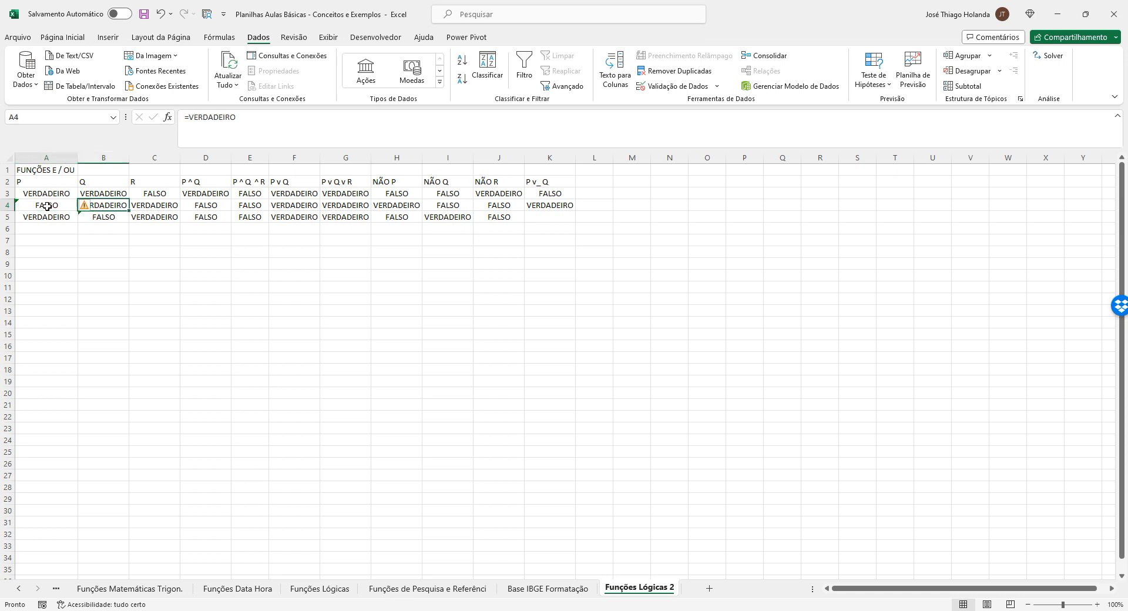
left_click(97, 206)
left_click(100, 180)
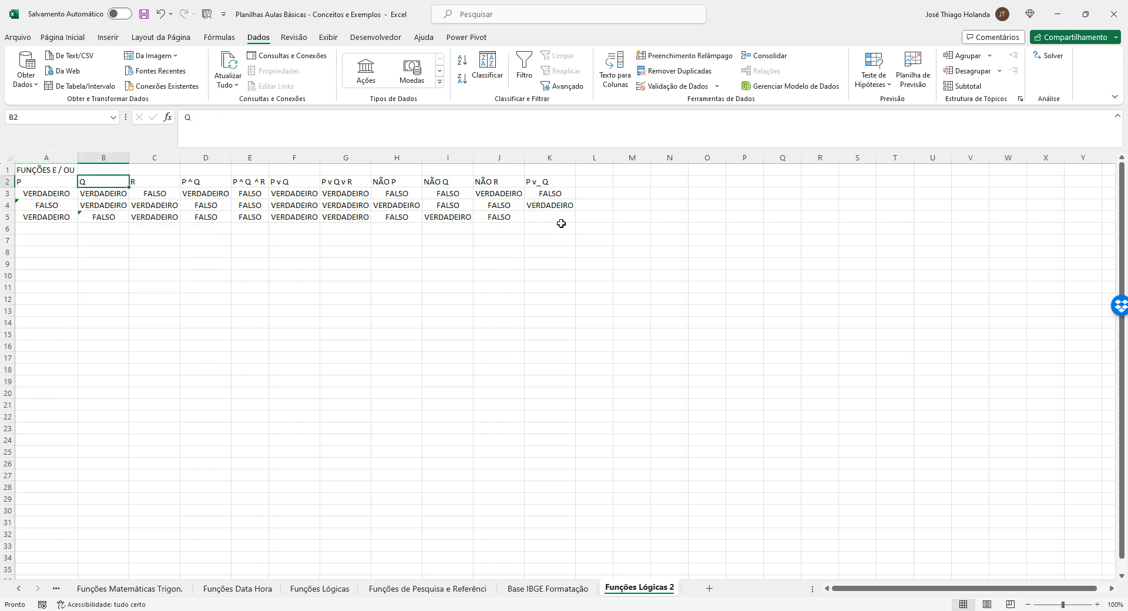
- Copy the XOR formula from K4 down to K5
left_click(558, 205)
left_click_drag(577, 212, 576, 221)
left_click(548, 251)
left_click(546, 227)
- Check the P and Q values in row 5 and review the exclusive-or results in column K
left_click(58, 215)
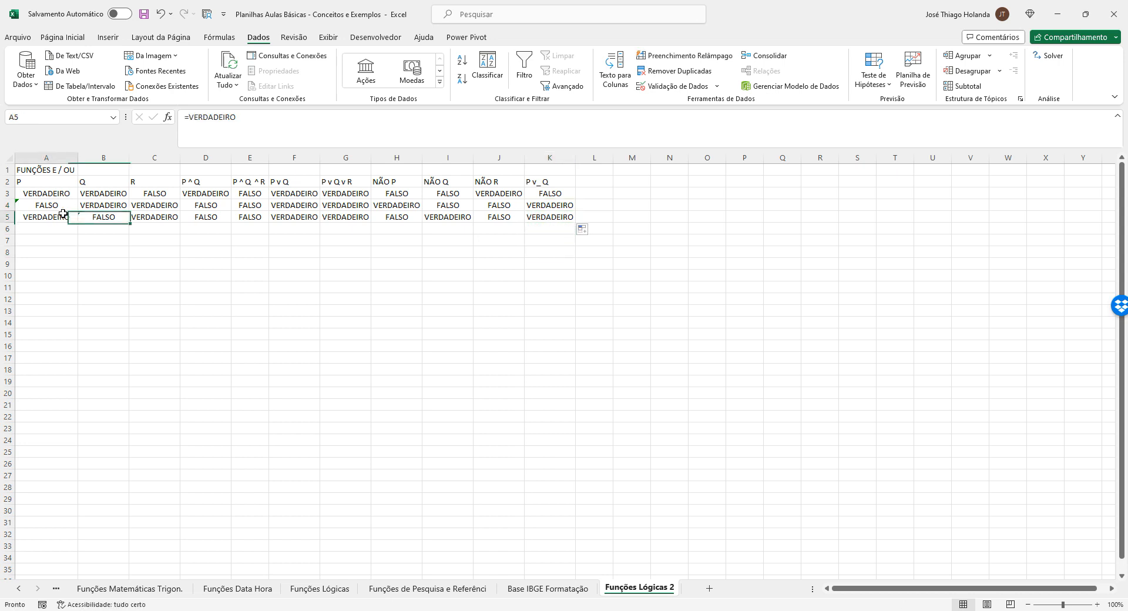
left_click(95, 216)
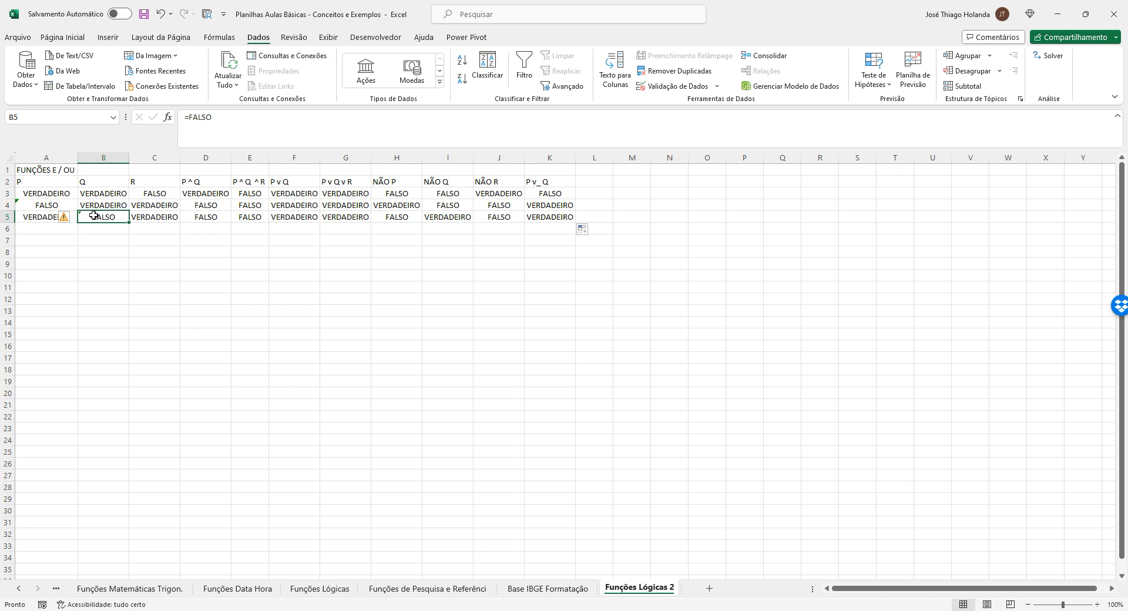
left_click(557, 214)
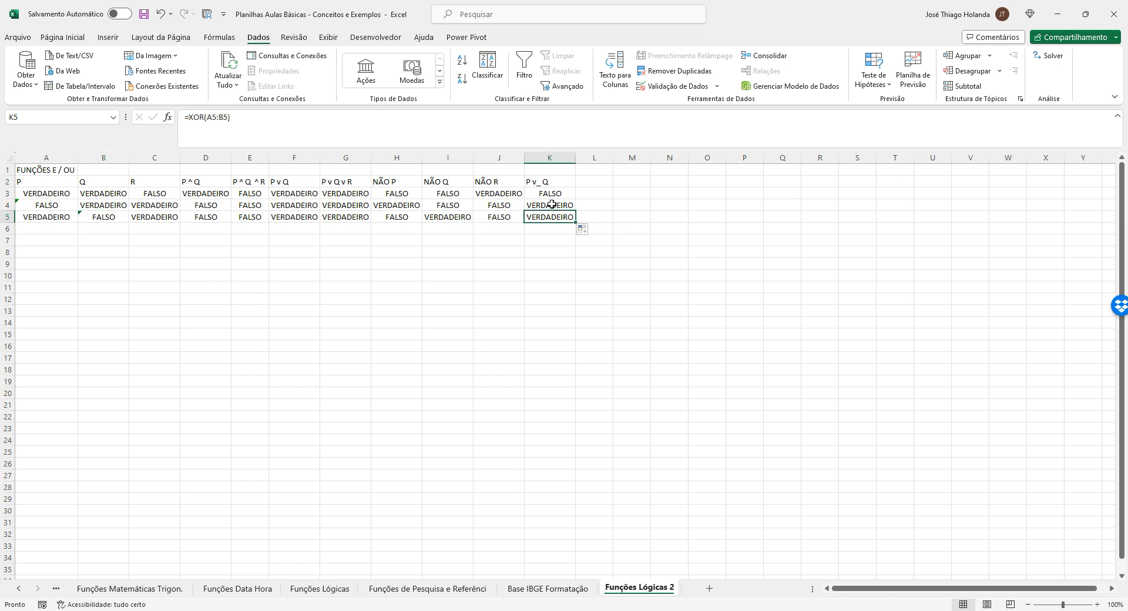
left_click(555, 203)
left_click(557, 192)
left_click(558, 183)
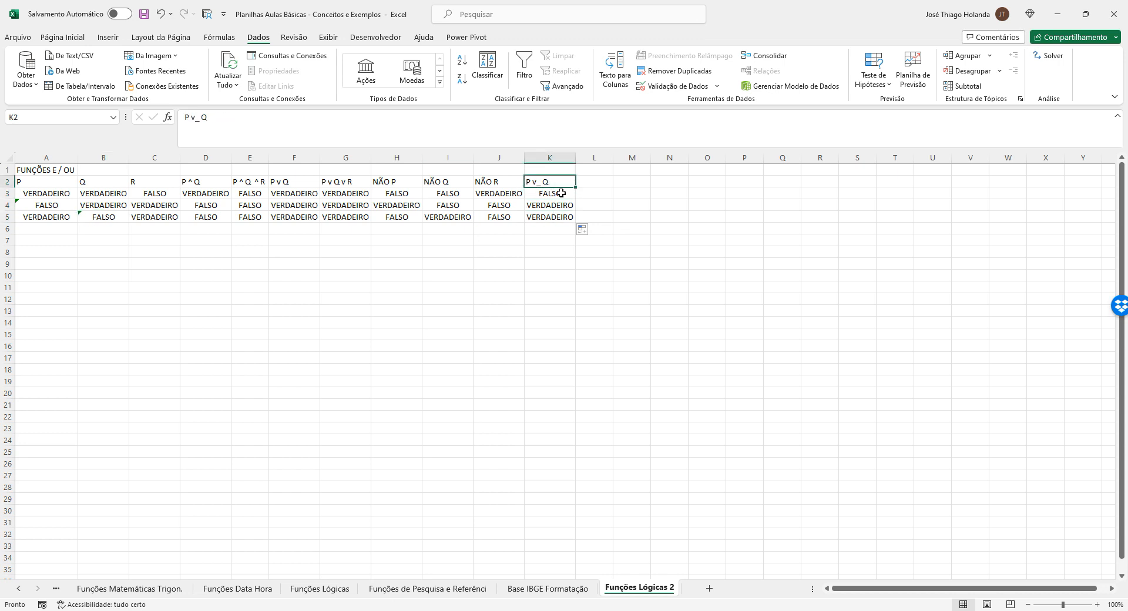
left_click(558, 214)
left_click(559, 181)
- Add the heading P v_ Q v_ R in L2 and autofit column L
left_click(598, 182)
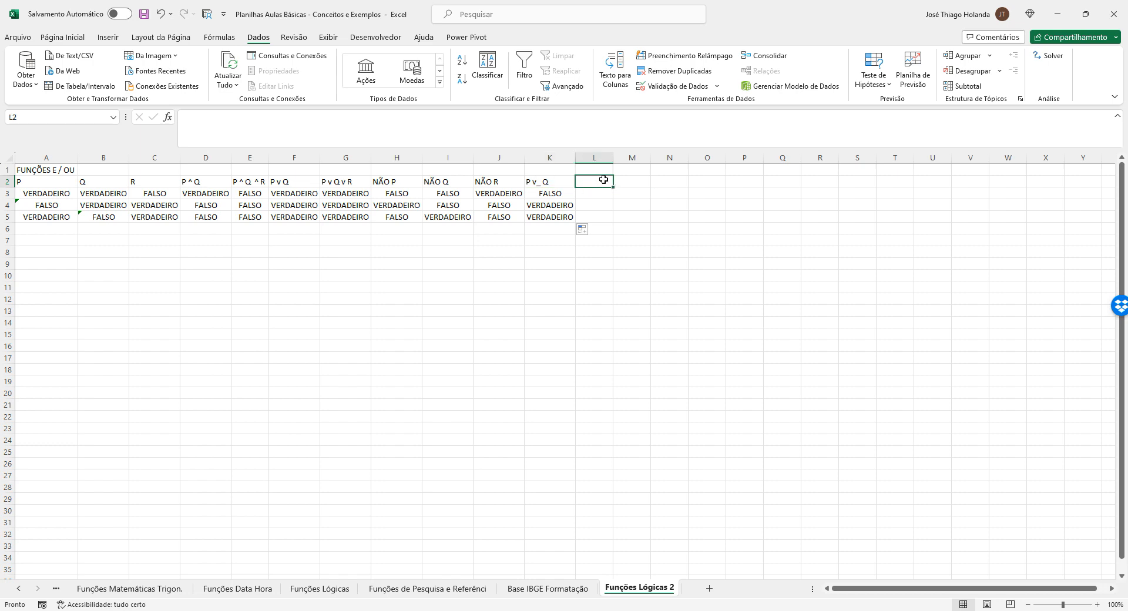
type("P v_")
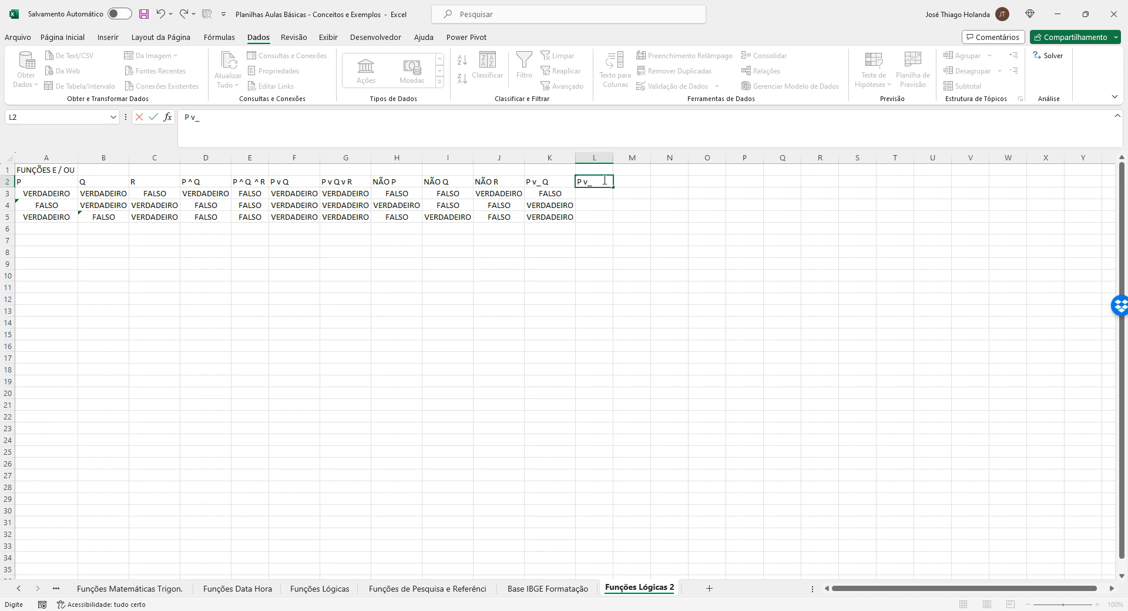
type(" Q v_ R")
key("Return")
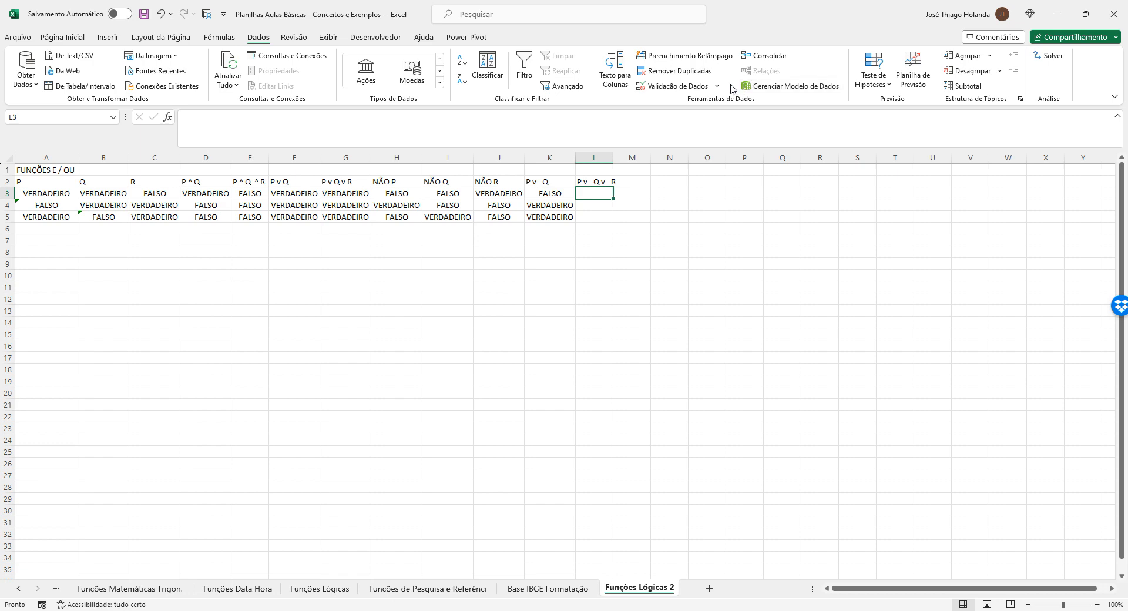
double_click(613, 157)
- Enter the formula =XOR(A3:C3) in L3 to evaluate the exclusive-or of P, Q and R
type("=XOR(")
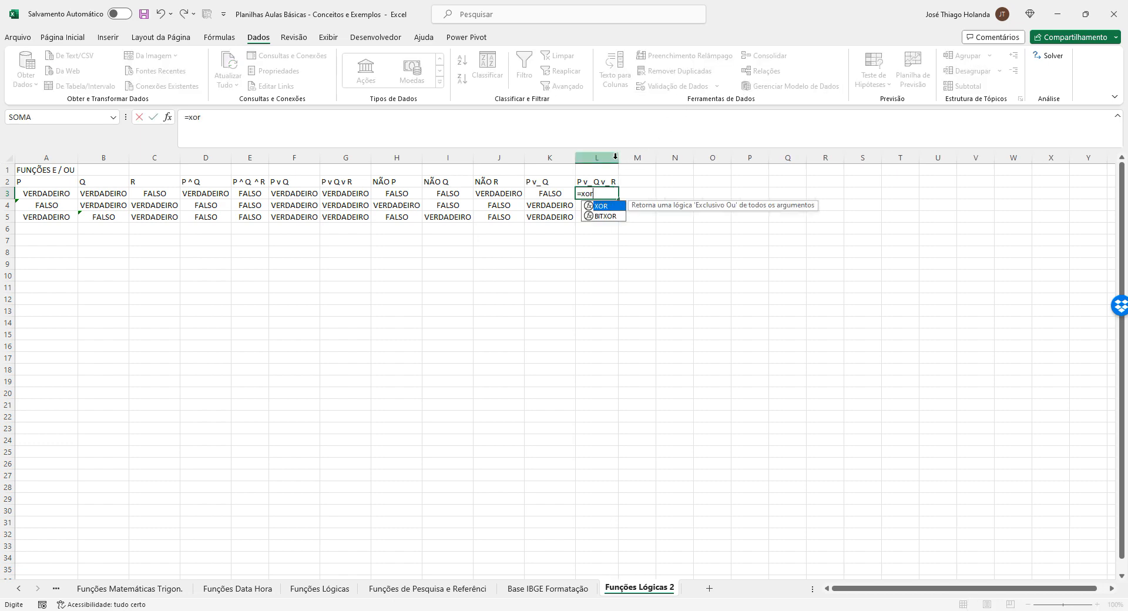
left_click_drag(49, 195, 148, 195)
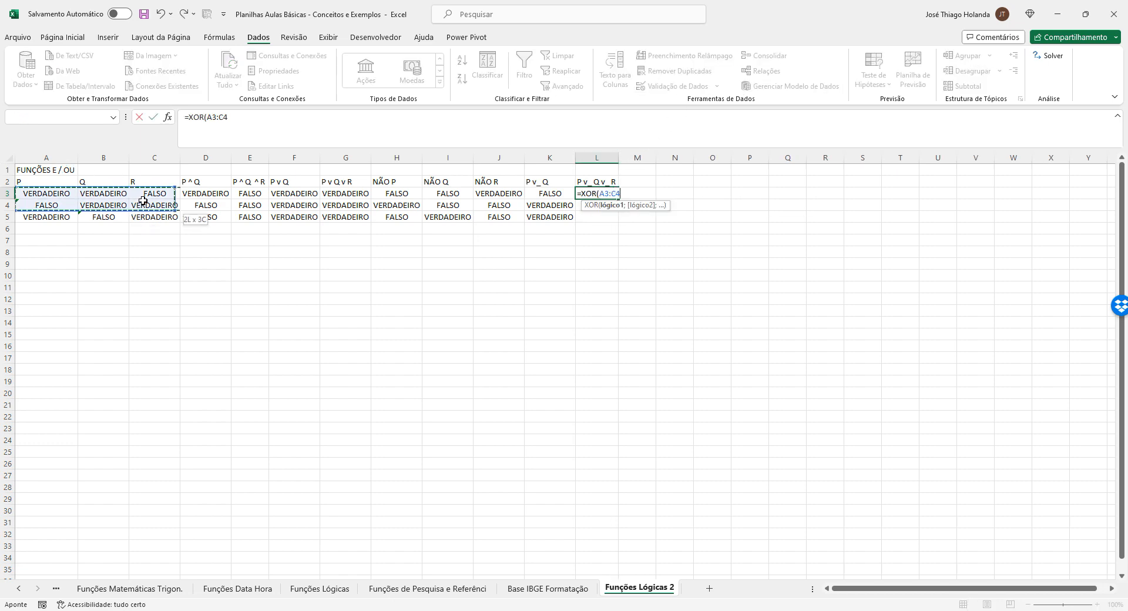
type(")")
key("Return")
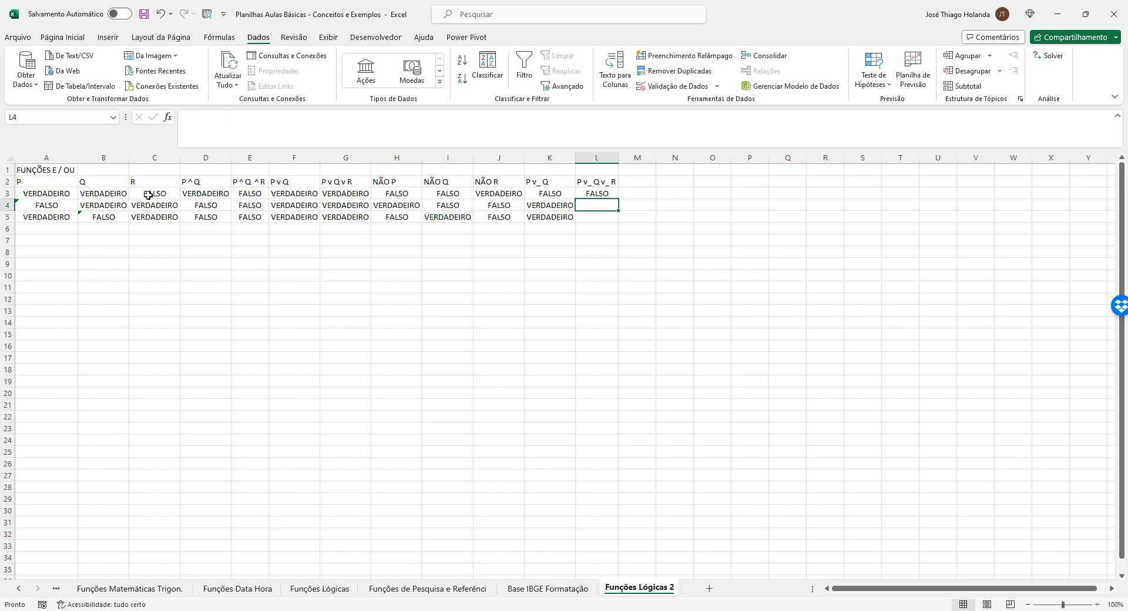
- Fill the three-proposition XOR formula from L3 down to L5
left_click(606, 193)
left_click_drag(618, 199, 614, 219)
left_click(627, 244)
left_click(65, 192)
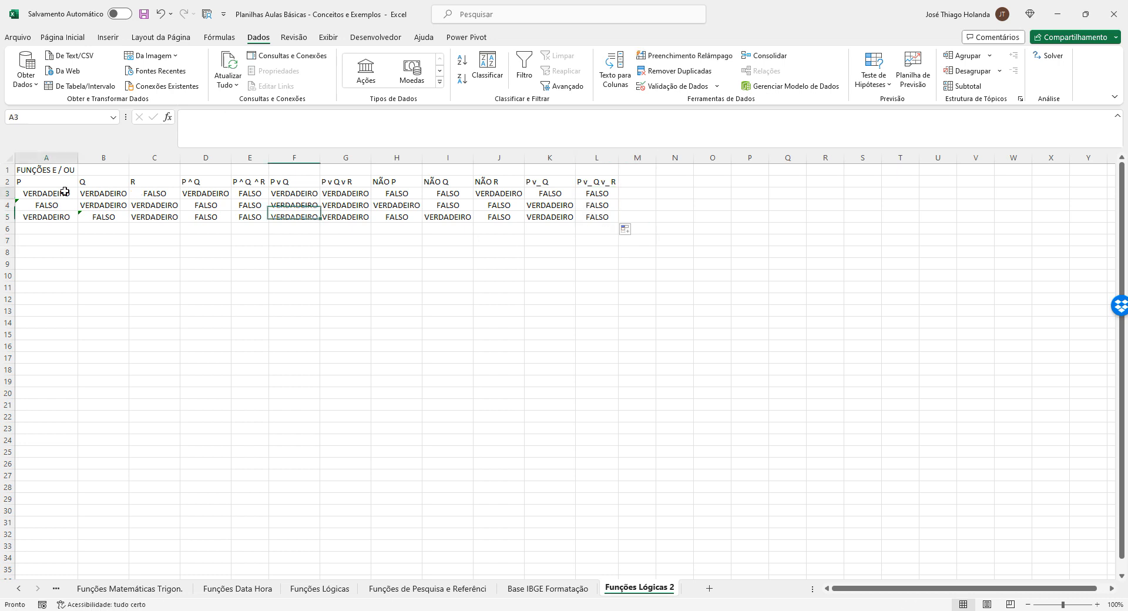
left_click(112, 204)
left_click(161, 216)
left_click(398, 311)
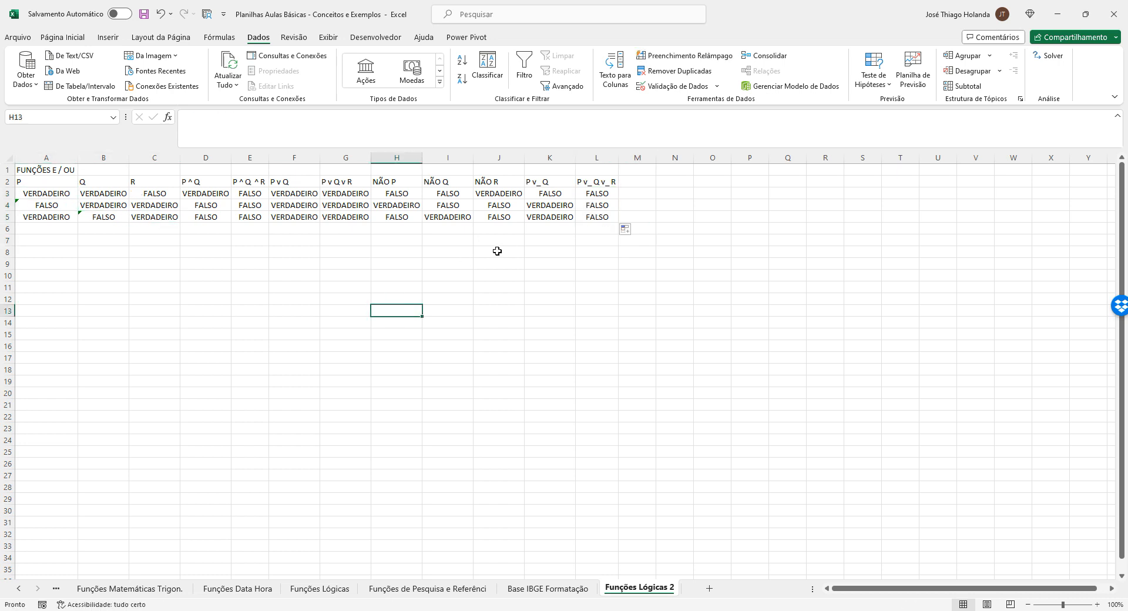
- Extend the table title in A1 with the function names / não / xor
left_click(60, 174)
left_click(351, 117)
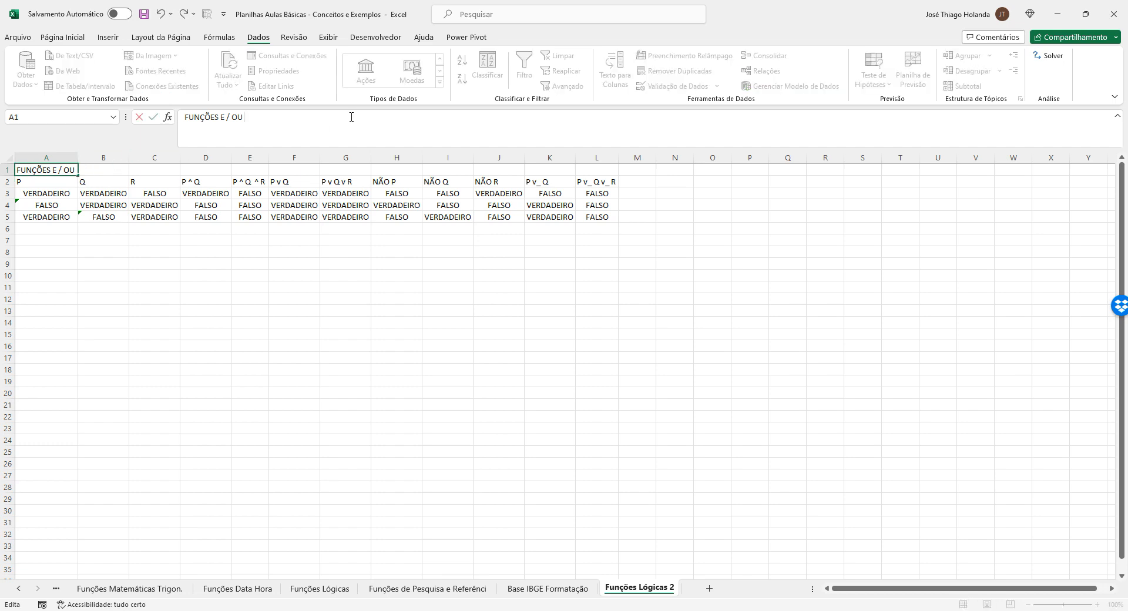
type("/ ")
type("não / xor")
key("Return")
key("Up")
key("Right")
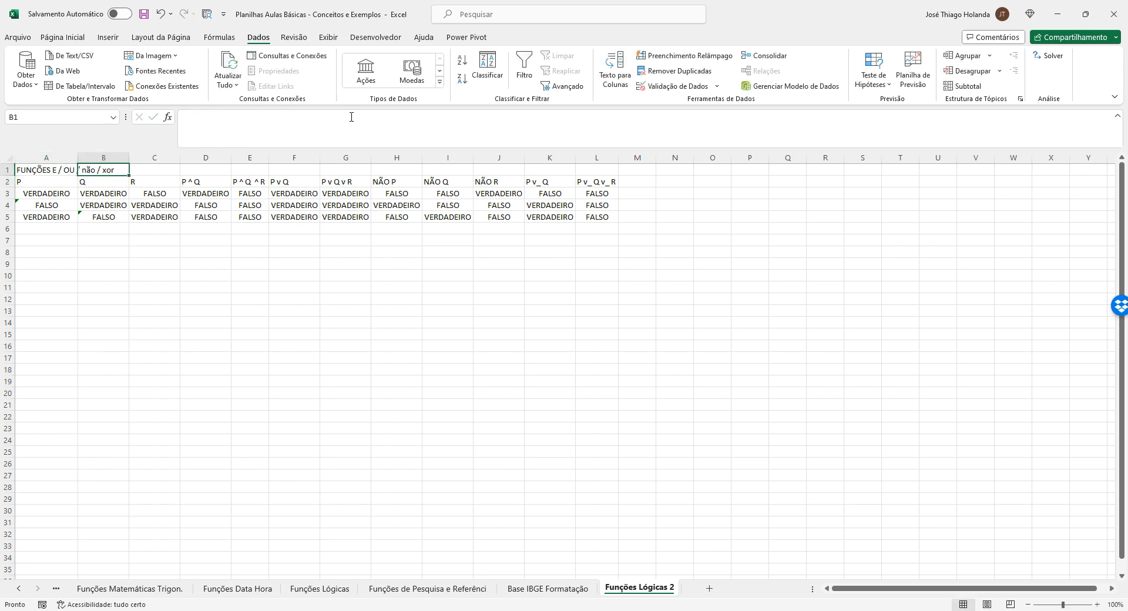
- Put the added function names in uppercase so the A1 title reads FUNÇÕES E / OU / NÃO / XOR
key("Left")
left_click(293, 113)
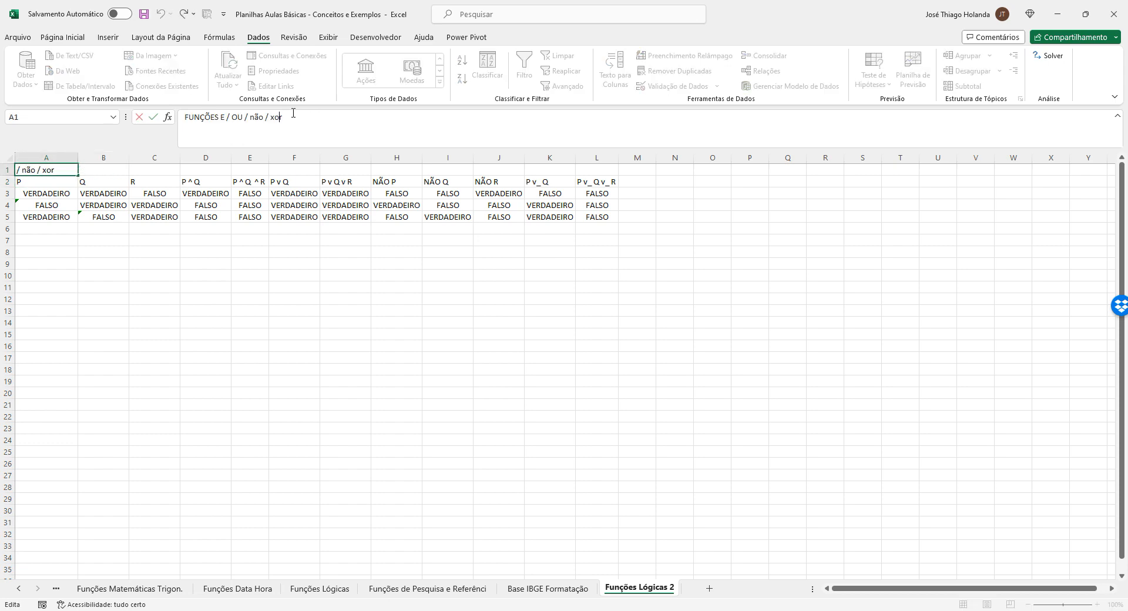
key("BackSpace")
key("BackSpace")
key("BackSpace")
type("NÃO")
key("Delete")
key("Delete")
key("Delete")
type("C")
type("XOR")
key("ctrl+Return")
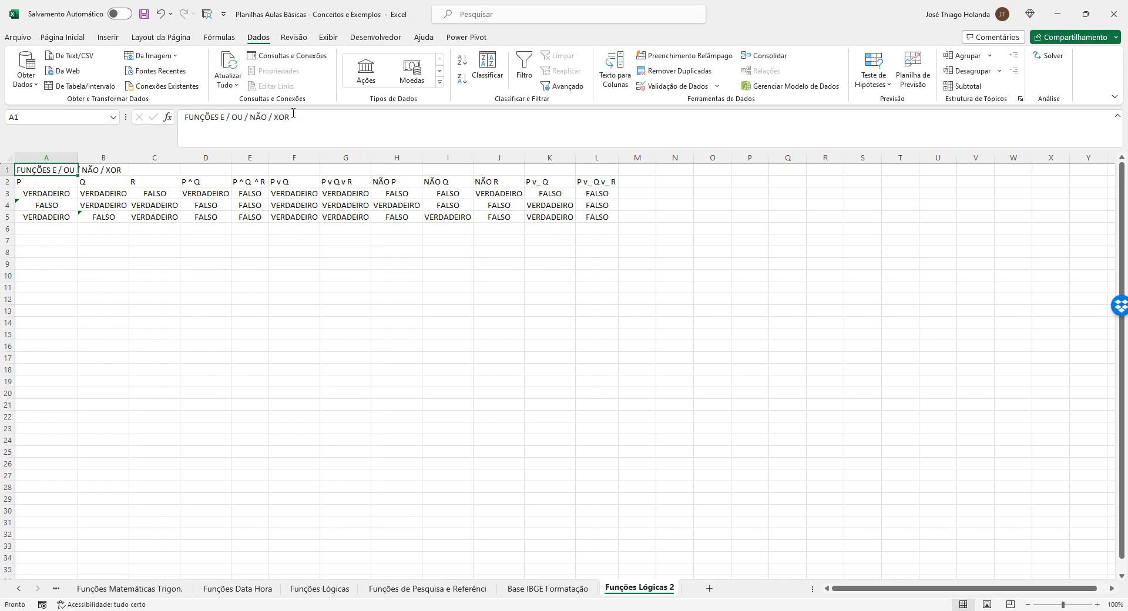
- Merge and center the title across A1:L1, spanning the full width of the truth table
key("shift+Right")
key("shift+Right")
key("shift+Right")
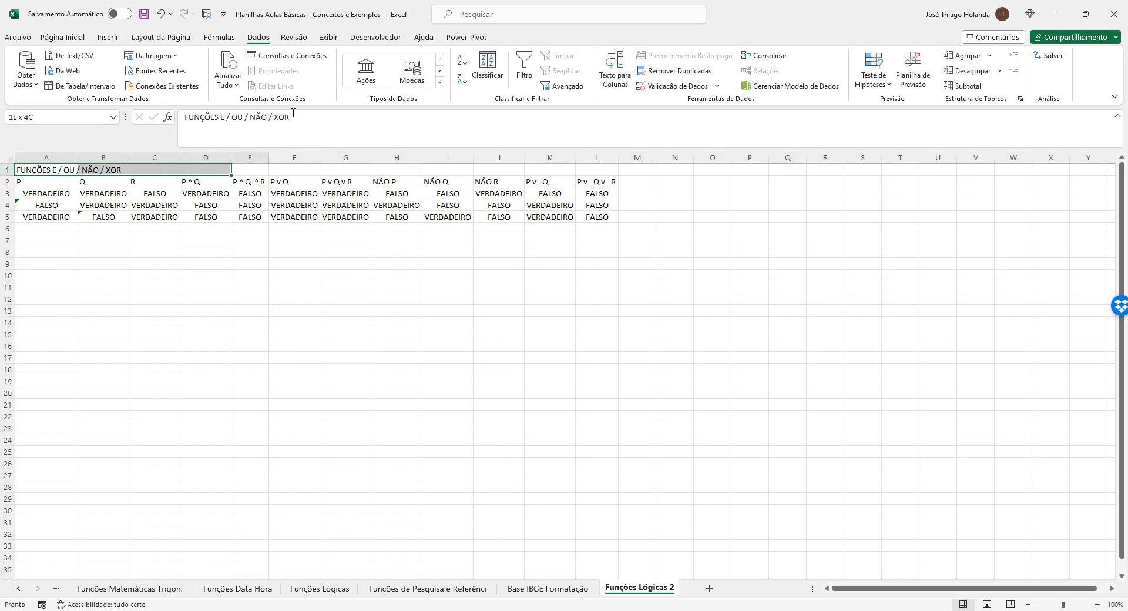
key("shift+Right")
key("shift+Right")
key("shift+Right")
key("shift+Right")
key("shift+Right")
key("shift+Right")
key("shift+Right")
key("shift+Right")
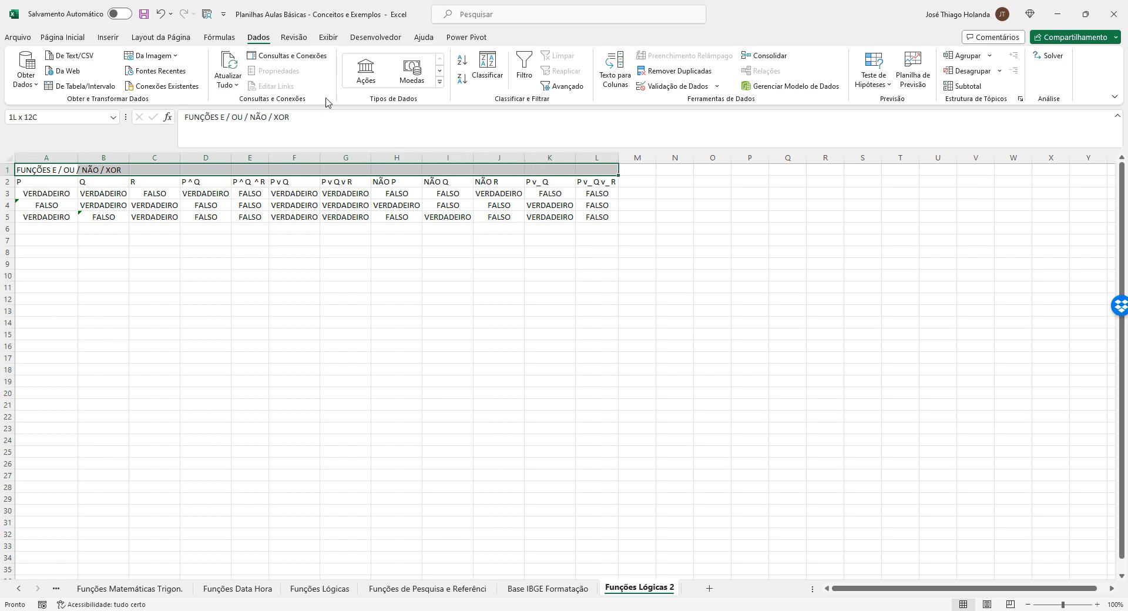
left_click(56, 39)
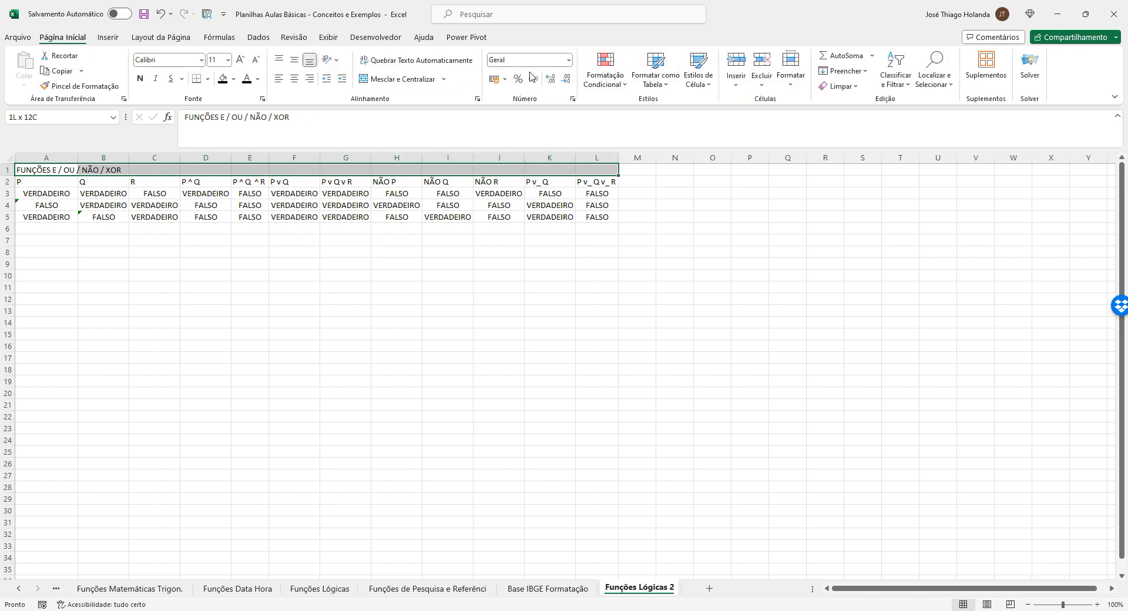
left_click(405, 80)
left_click(396, 356)
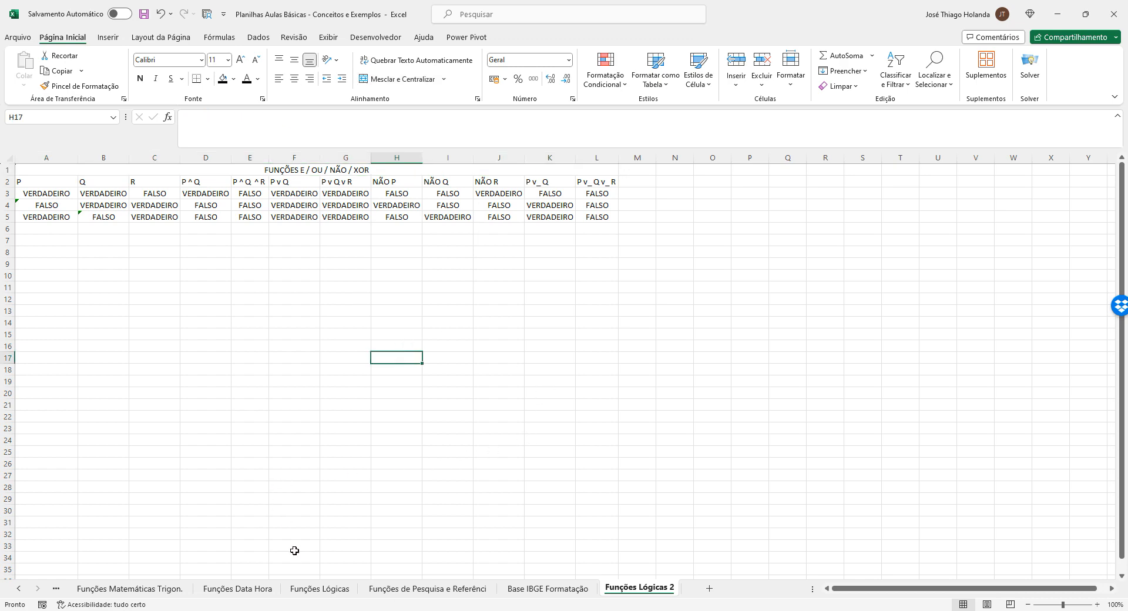
- Rename the Funções Lógicas sheet as Funções Lógicas 1
left_click(325, 590)
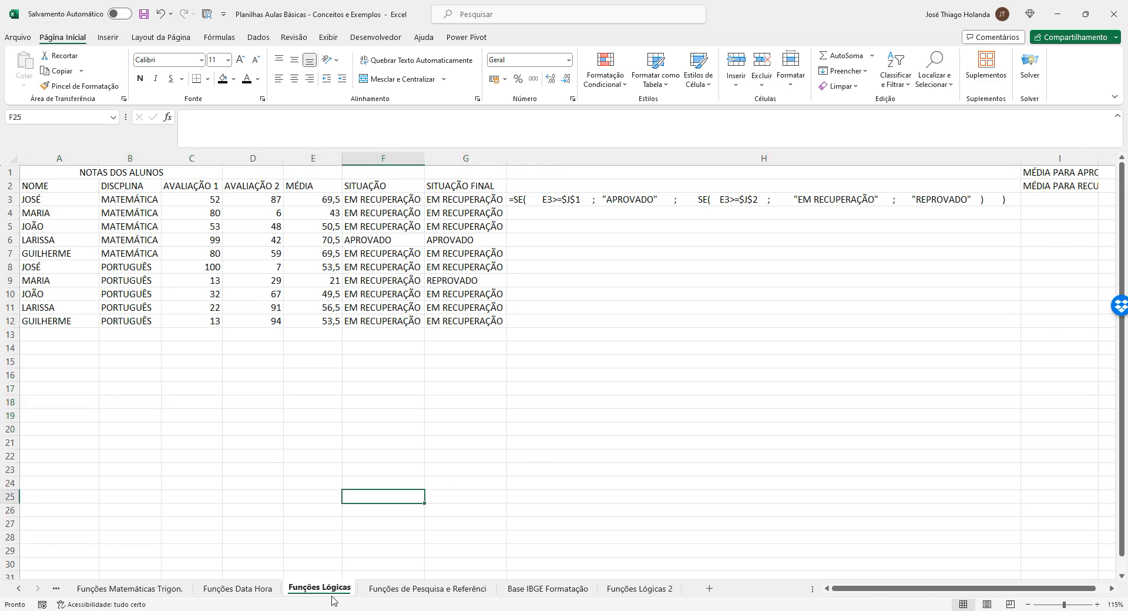
double_click(337, 593)
left_click(353, 587)
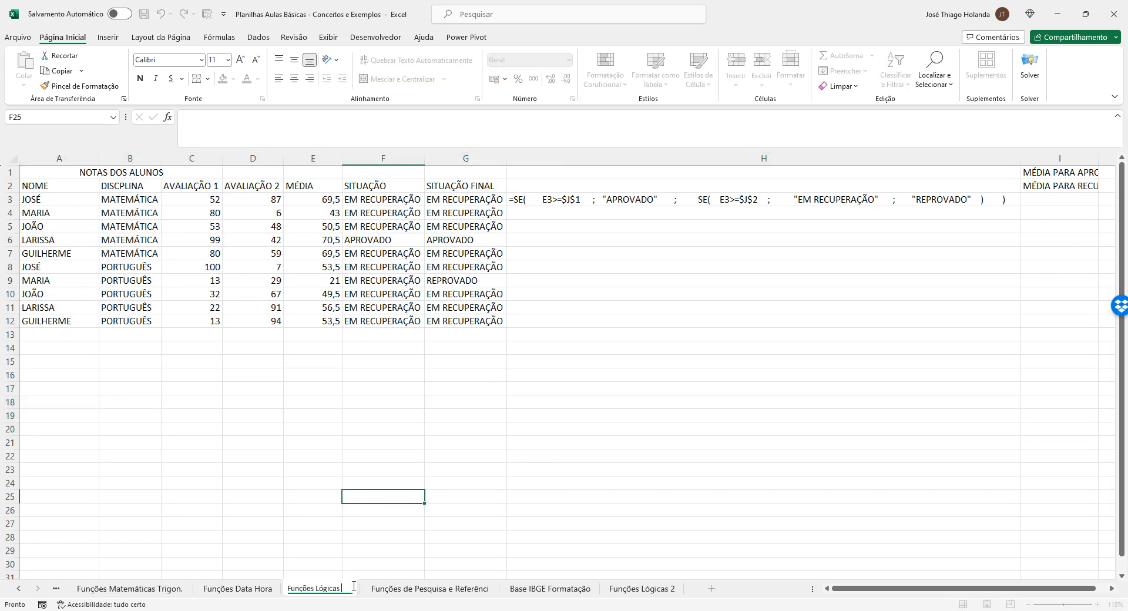
type("1")
key("Return")
left_click(398, 467)
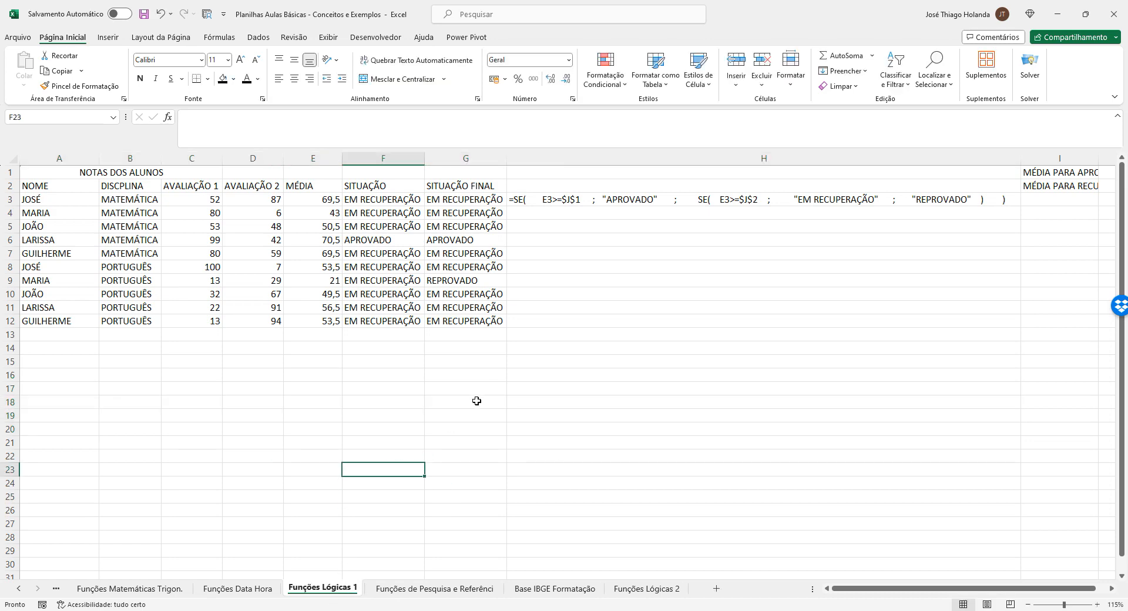
left_click(586, 202)
left_click(587, 211)
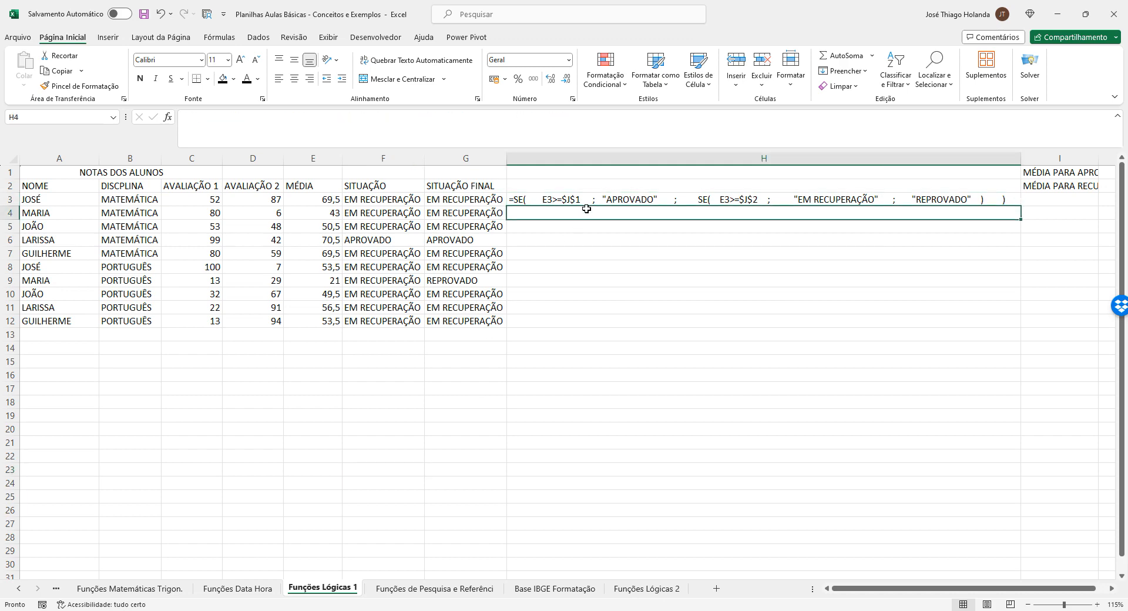
left_click(604, 203)
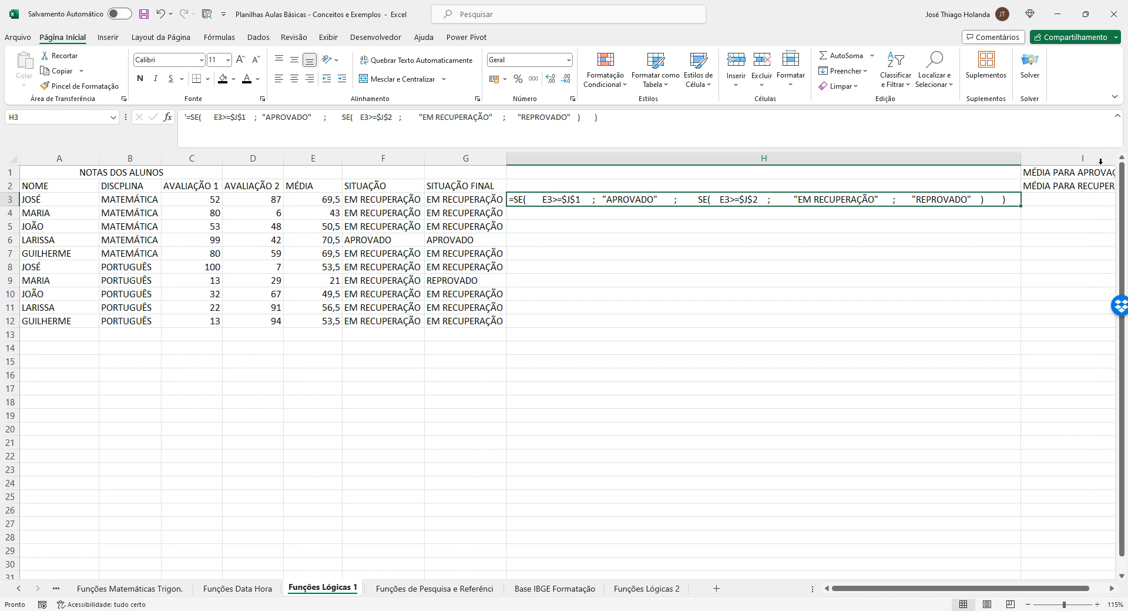
- Insert a blank column between MÉDIA and SITUAÇÃO in the student grades table
left_click_drag(967, 588, 1033, 582)
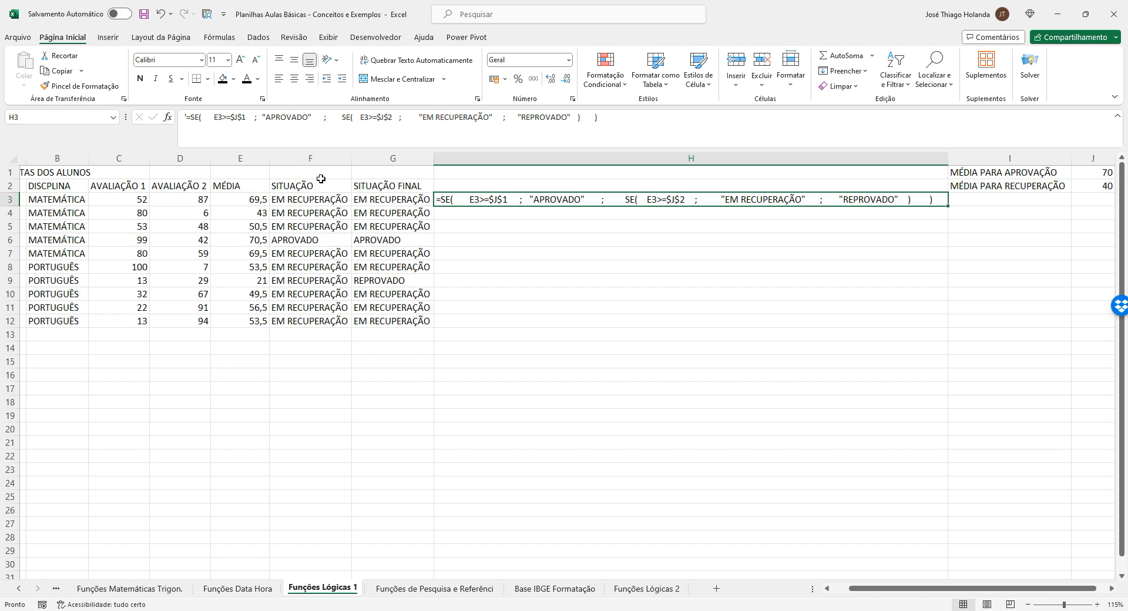
left_click(323, 159)
left_click(390, 158)
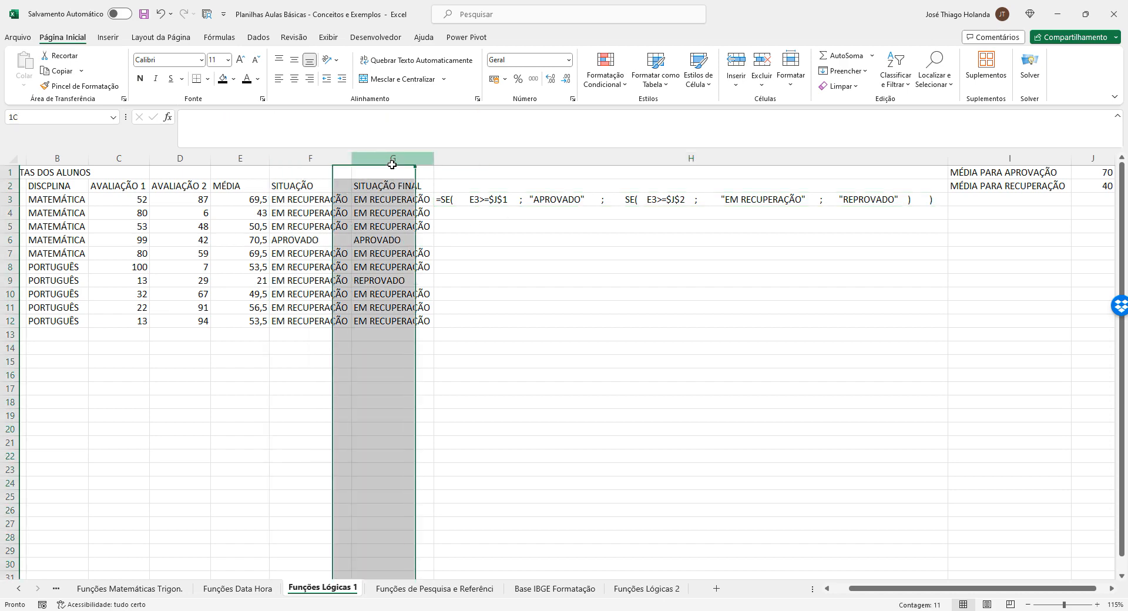
left_click(302, 158)
right_click(300, 156)
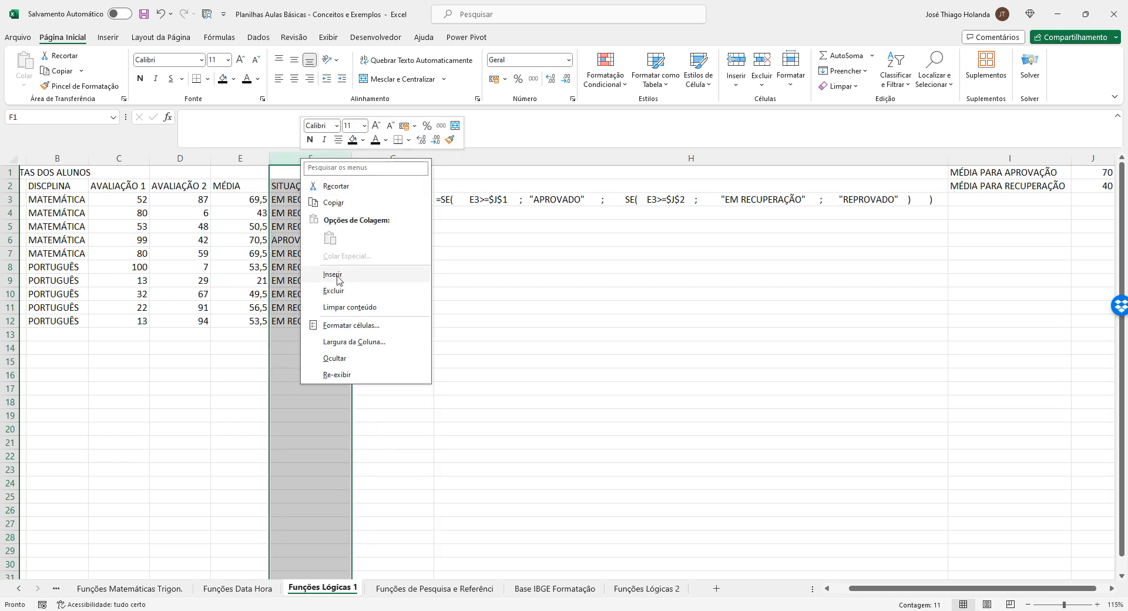
left_click(286, 155)
right_click(287, 157)
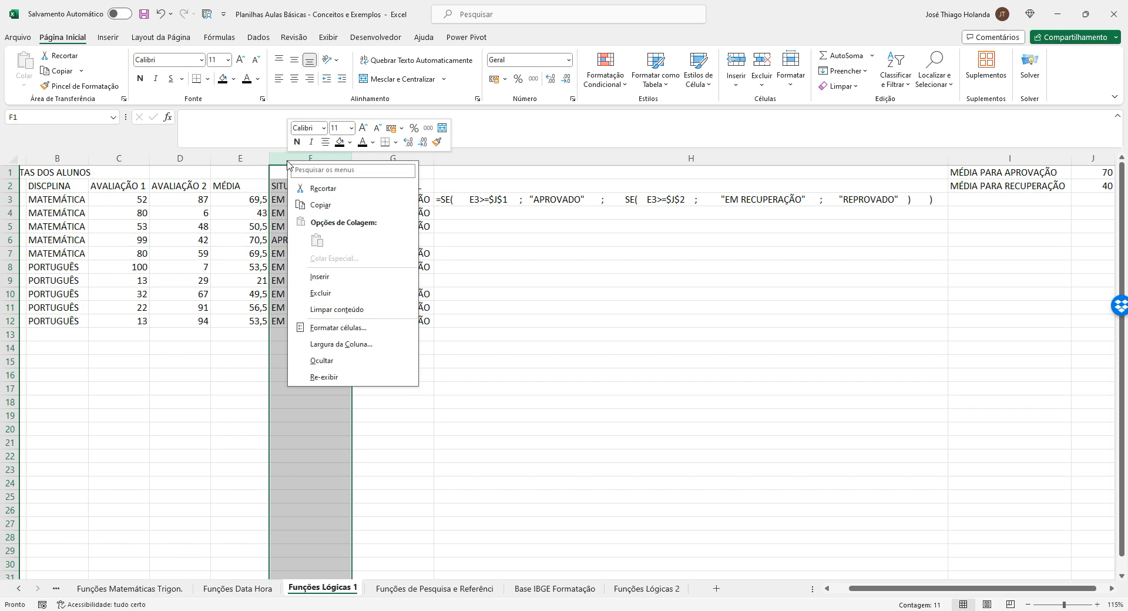
left_click(323, 280)
- Enter the header PRESENÇA in F2 for the new column
left_click(288, 186)
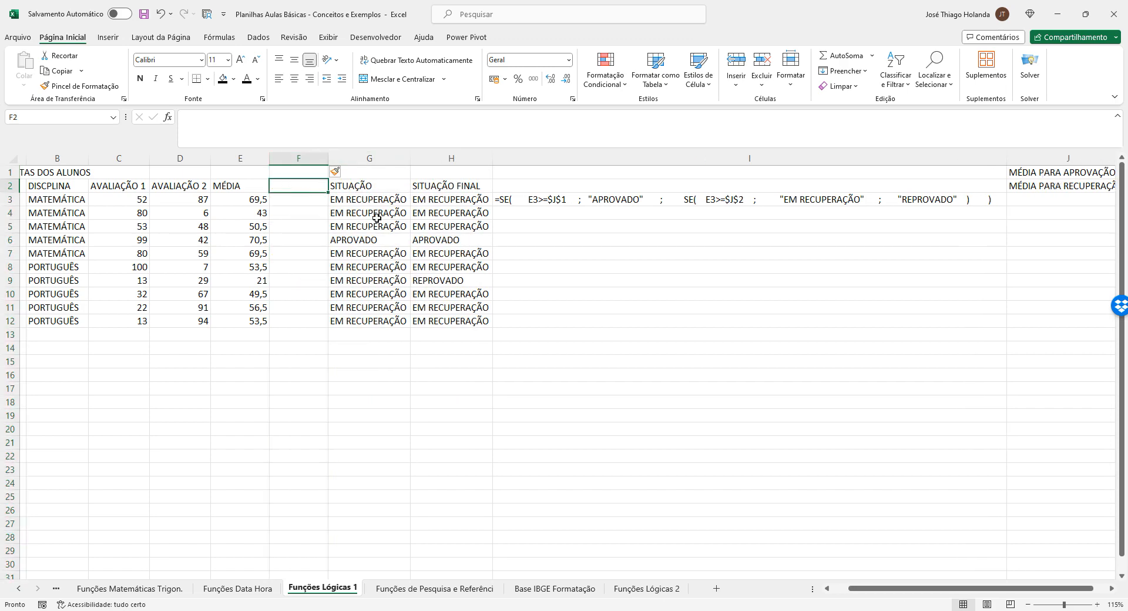
type("PRE")
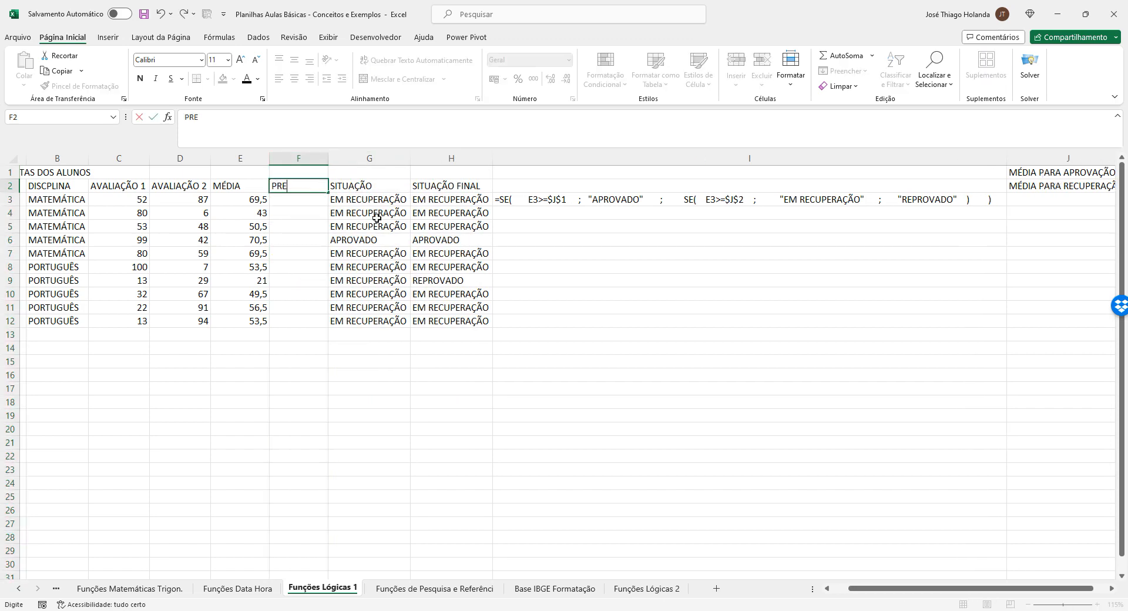
type("SENÇA")
key("Return")
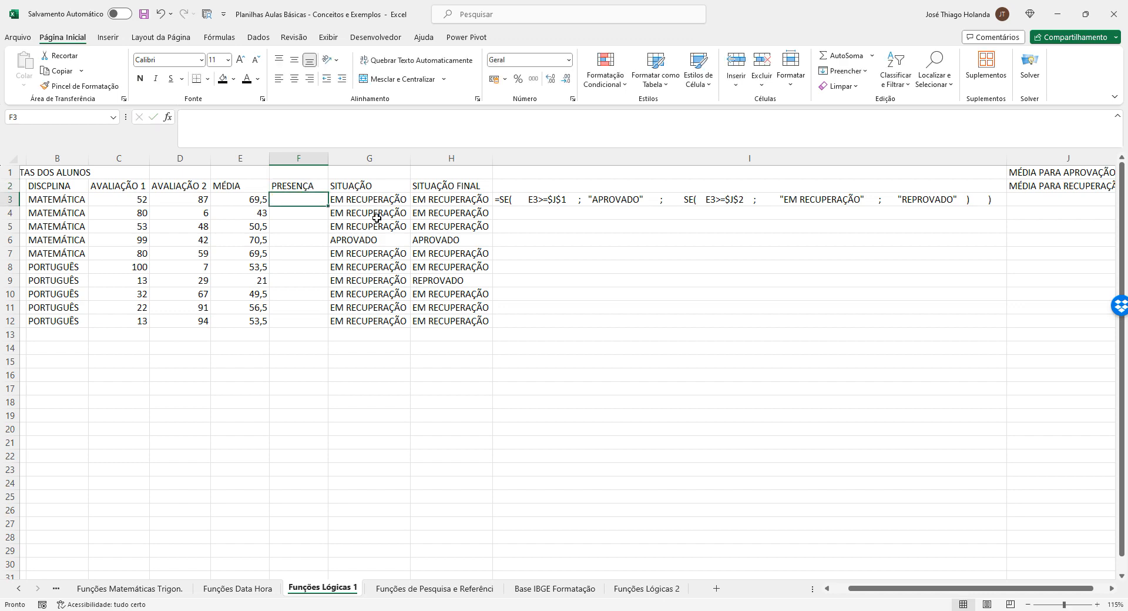
- Enter =ALEATÓRIOENTRE(0,5;1) in F3 and fill it down to F12
type("=")
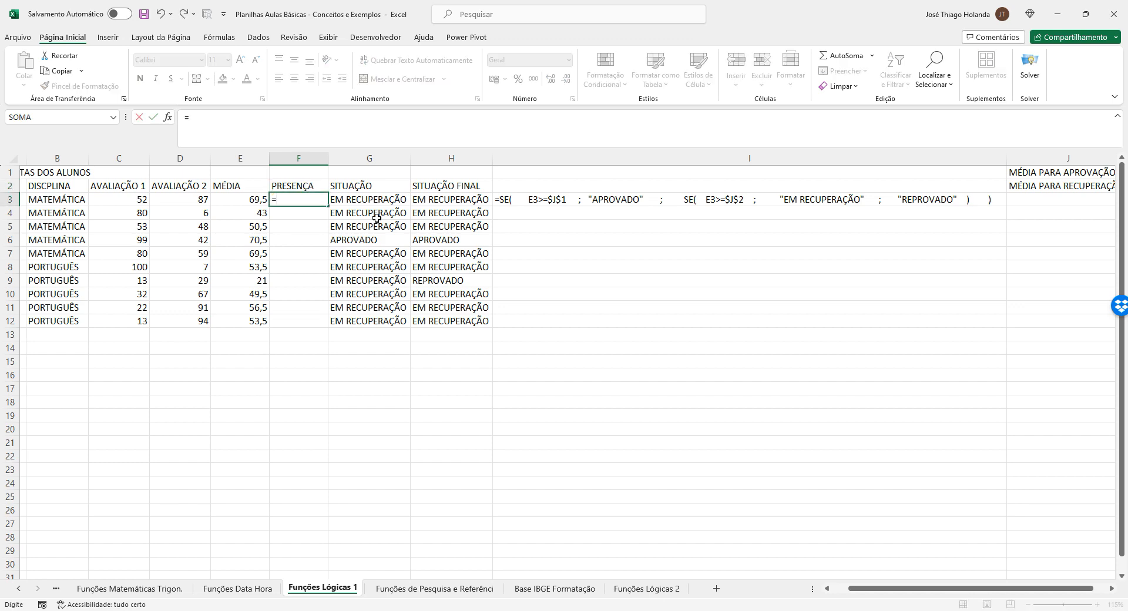
type("ALEA")
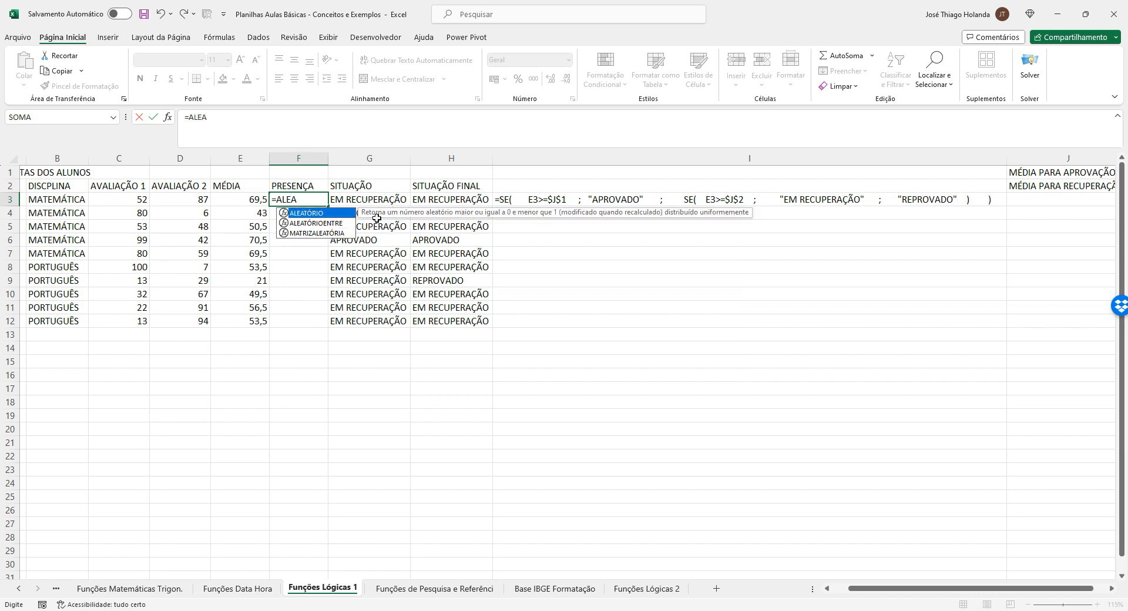
type("TÓRIO")
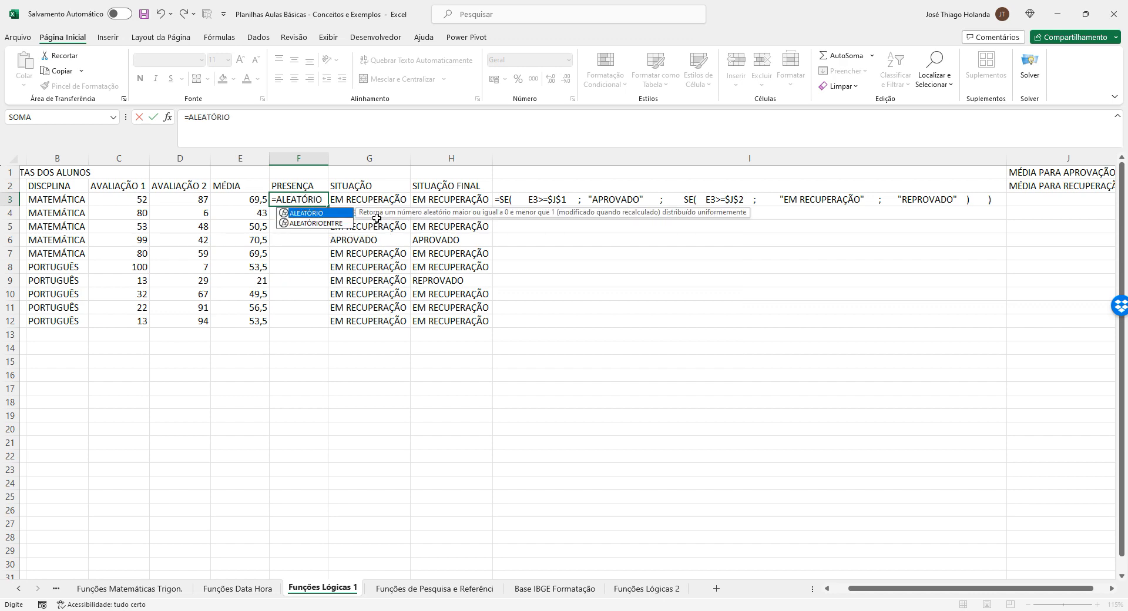
type("ENTRE(0,")
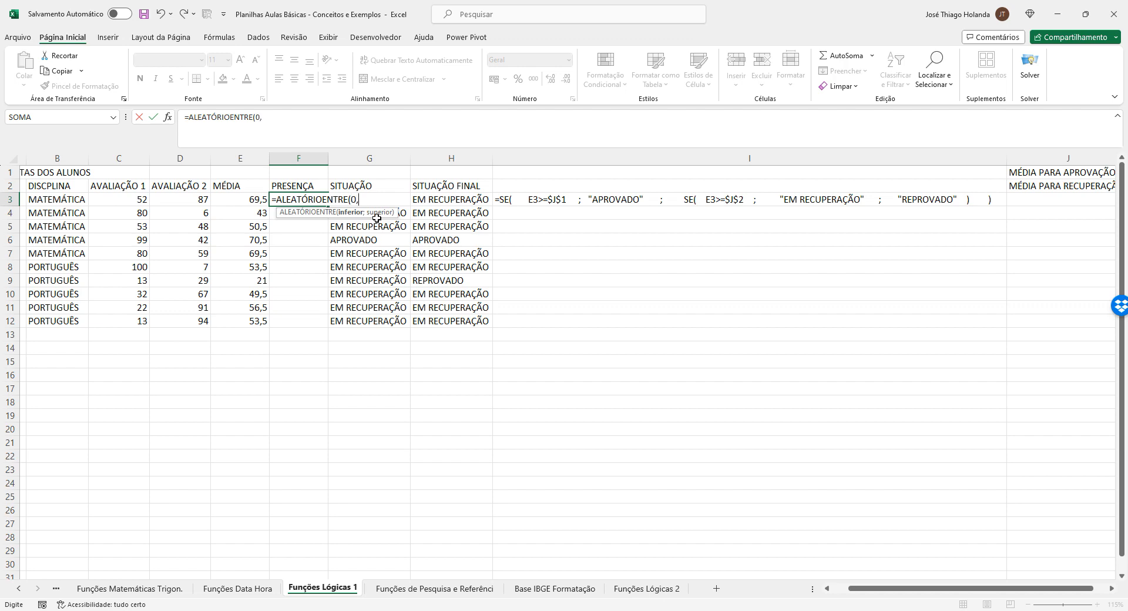
type("5;1)")
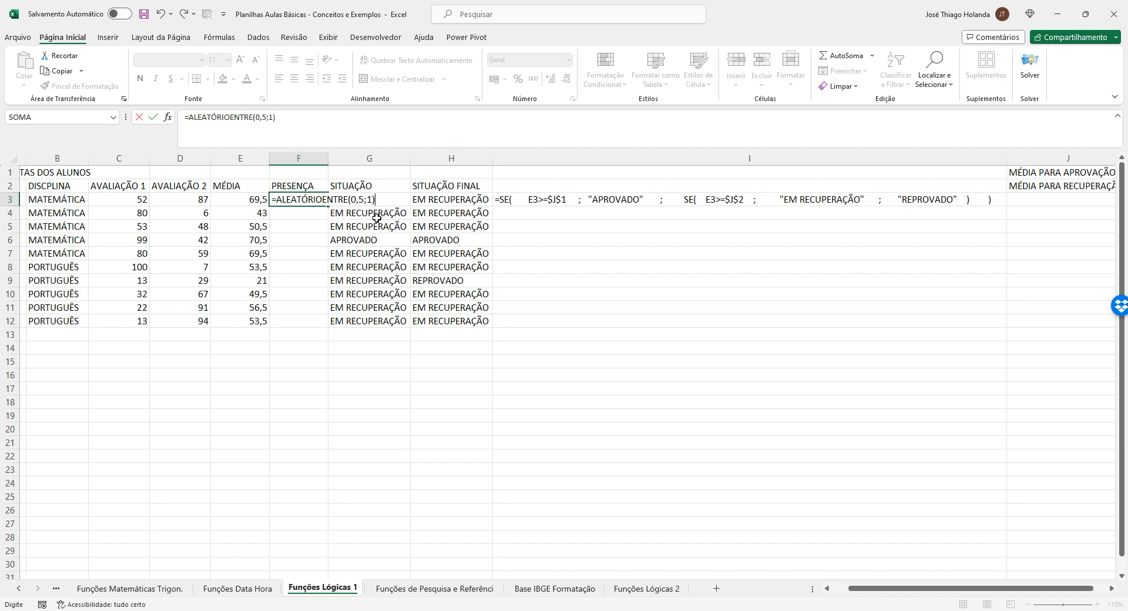
key("Return")
left_click(315, 203)
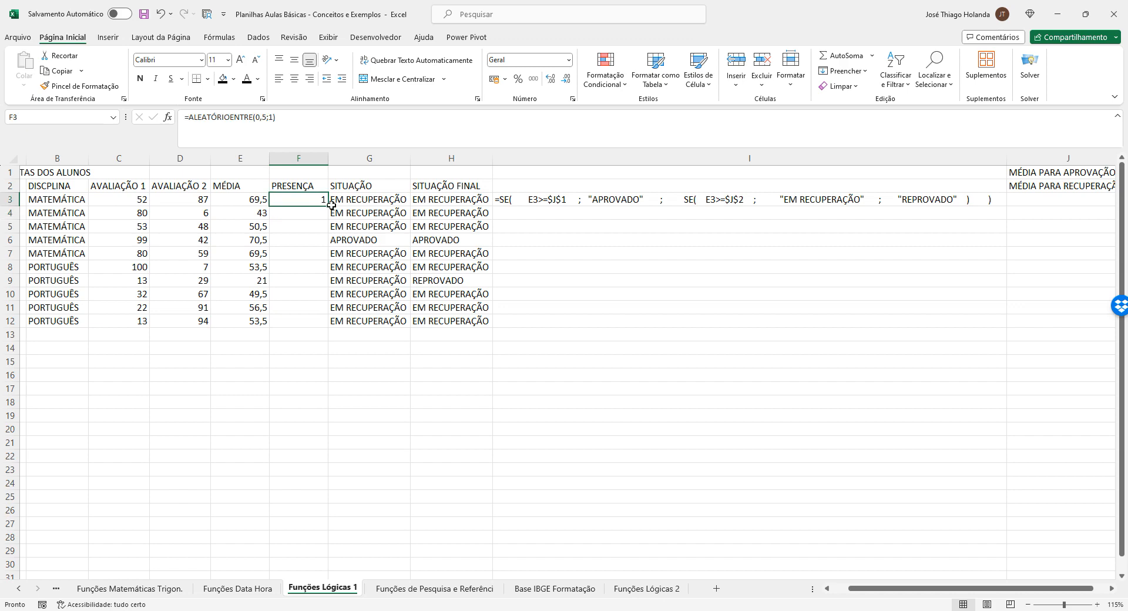
left_click_drag(327, 206, 316, 329)
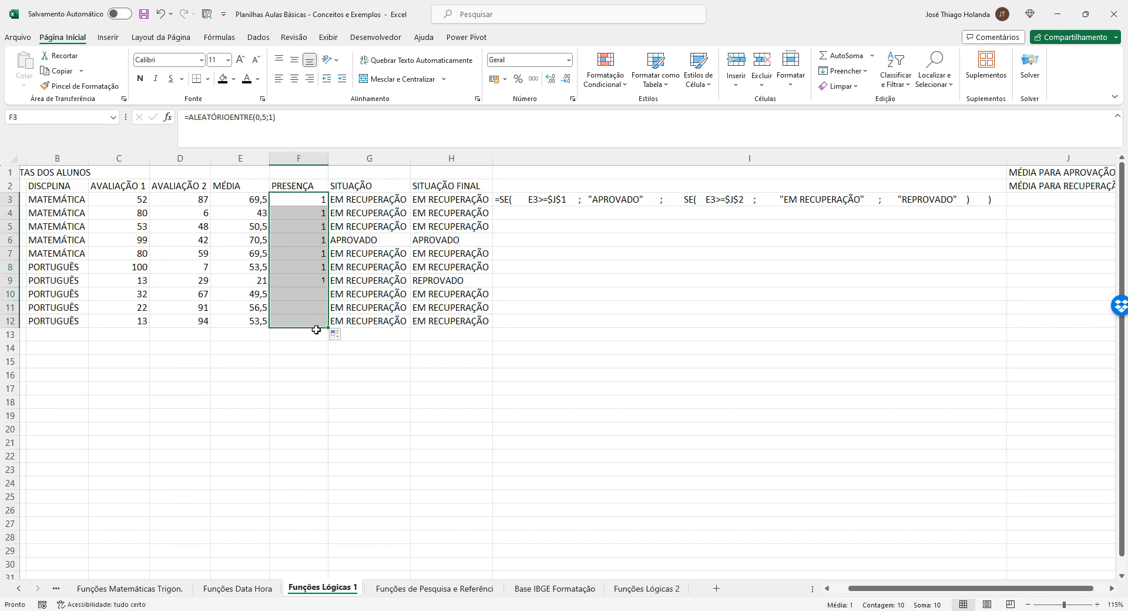
- Try changing the limits of the ALEATÓRIOENTRE formula in F4
left_click(313, 212)
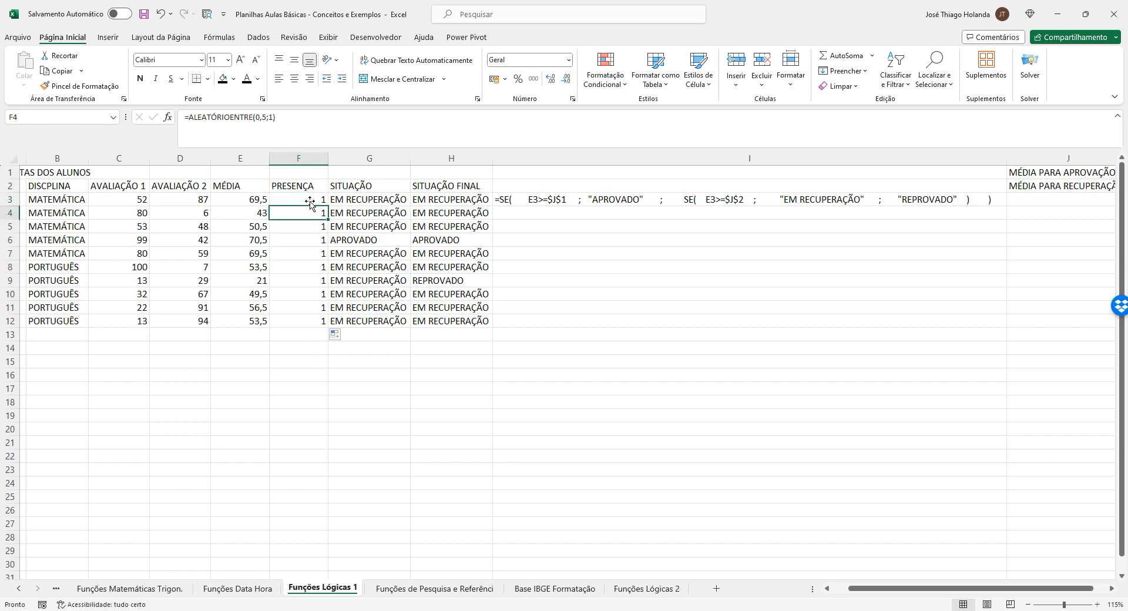
left_click(270, 119)
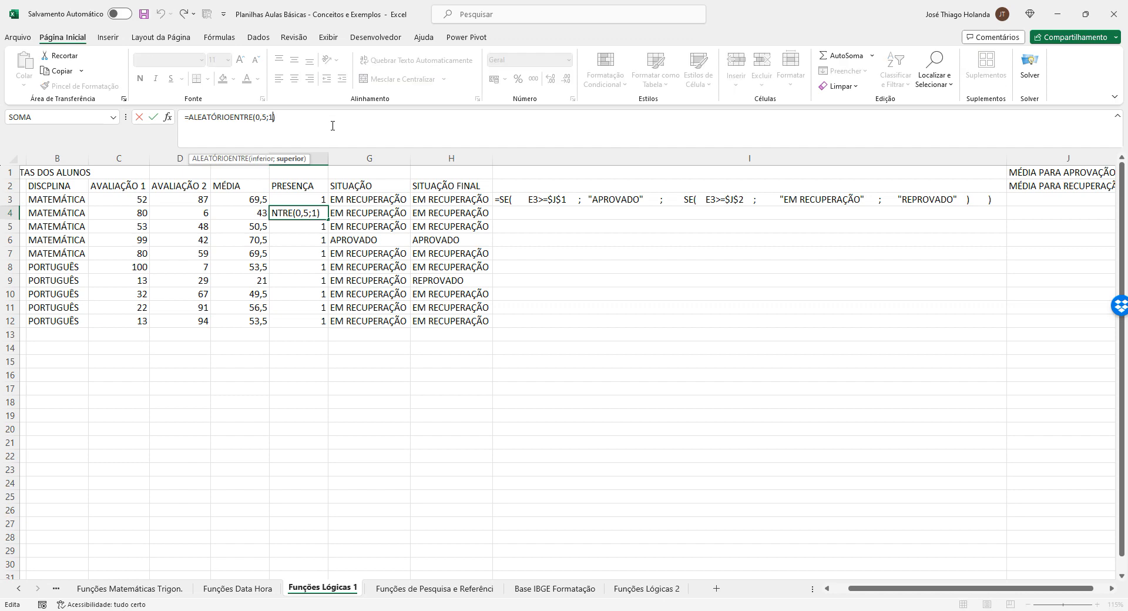
key("Left")
key("Delete")
key("Delete")
key("Return")
key("Up")
key("Up")
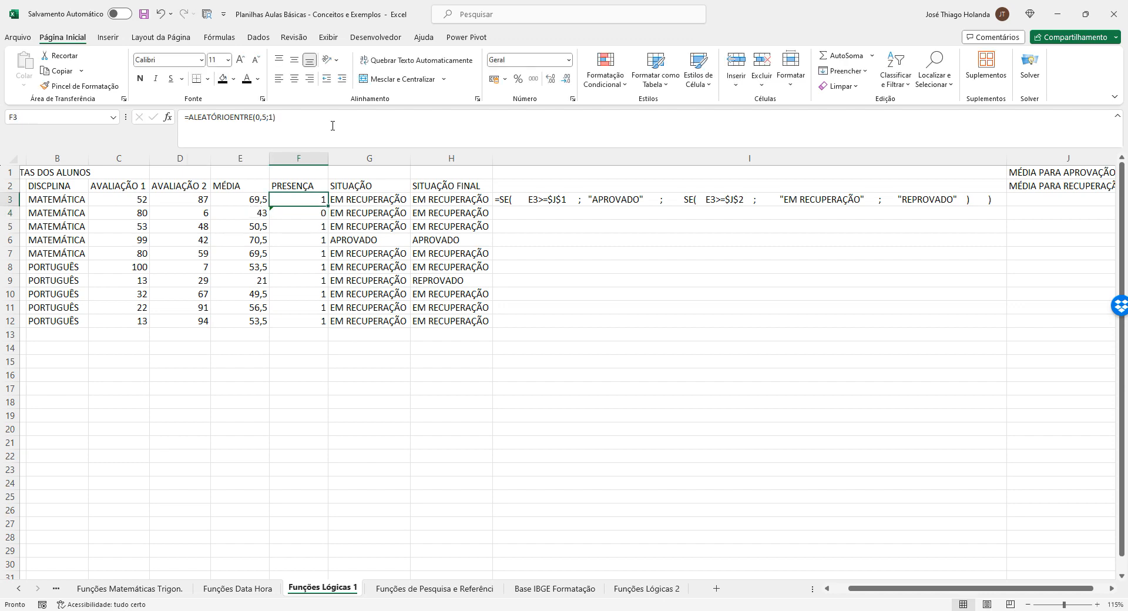
- Change the random-number formula in F3 to =ALEATÓRIOENTRE(0;1)
left_click(269, 117)
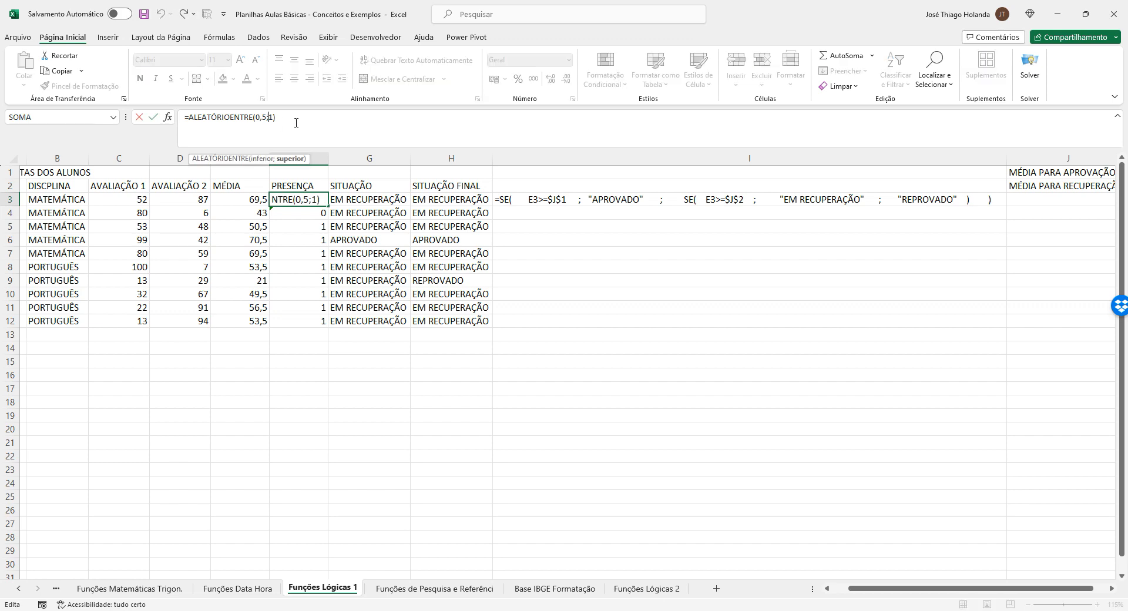
key("Left")
key("BackSpace")
key("BackSpace")
key("ctrl+Return")
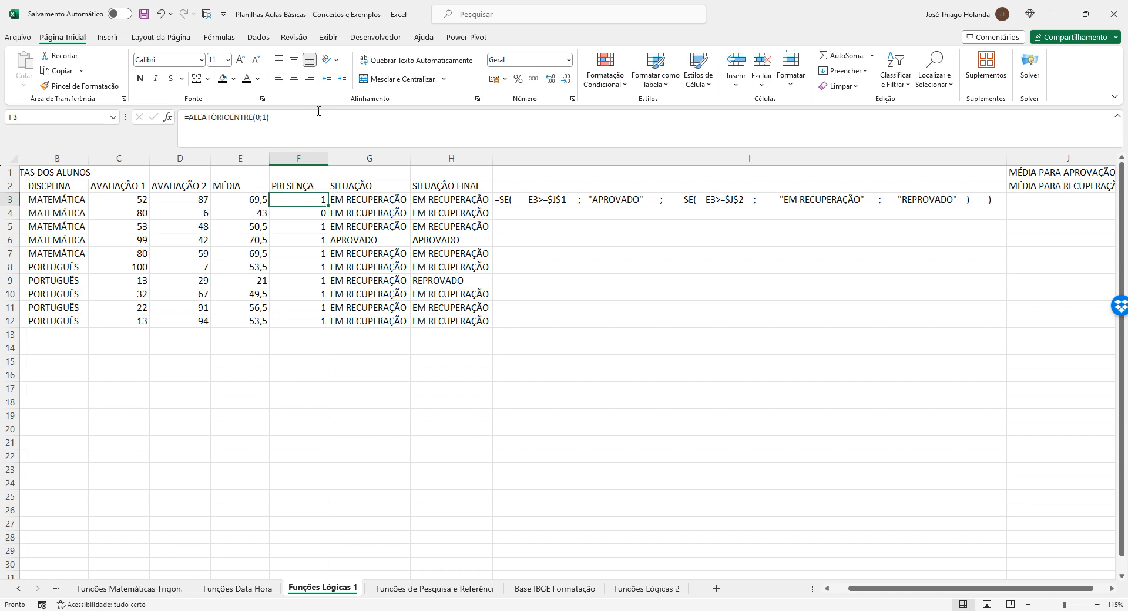
- Format the PRESENÇA values as numbers with two decimal places
left_click(275, 115)
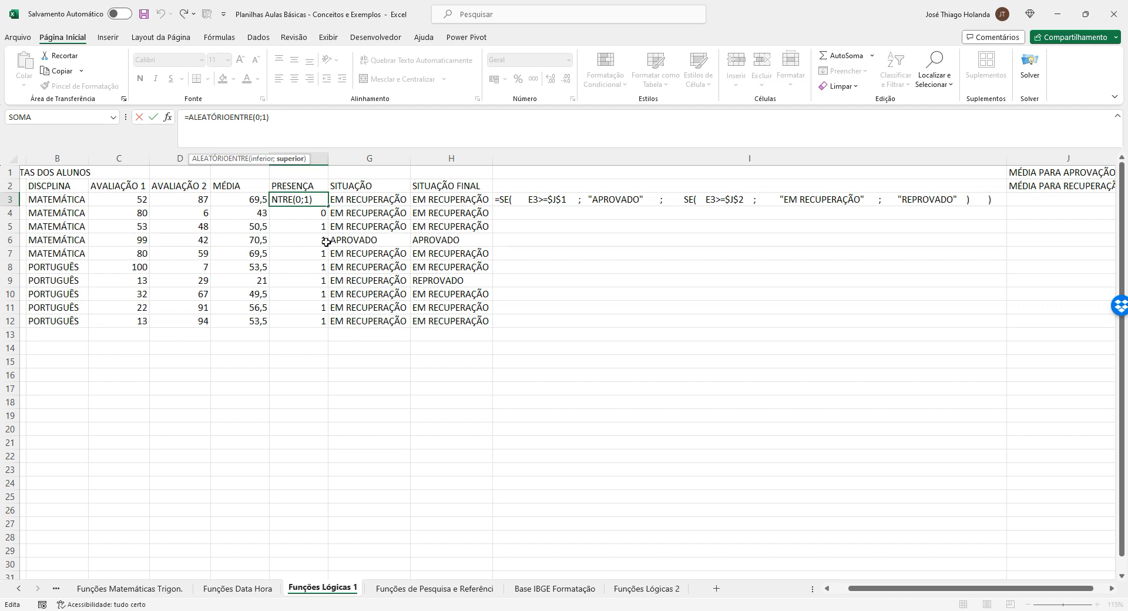
left_click(326, 243)
double_click(275, 117)
key("BackSpace")
key("Return")
key("Up")
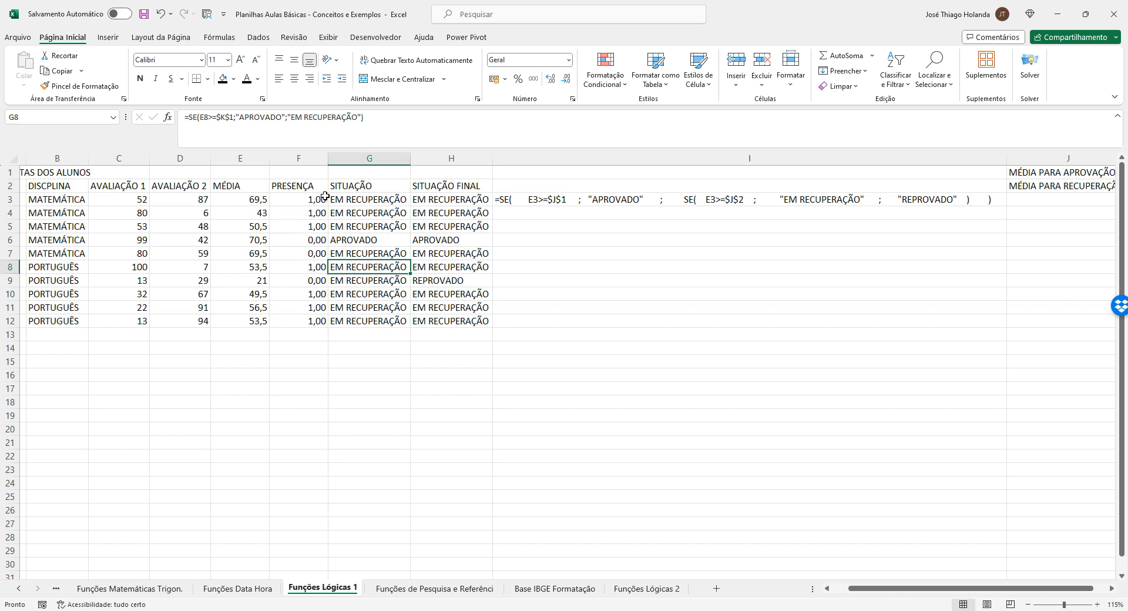
- Change the formula in F3 to =ALEATÓRIOENTRE(0;100) and fill it down to F12
left_click(299, 200)
left_click(294, 122)
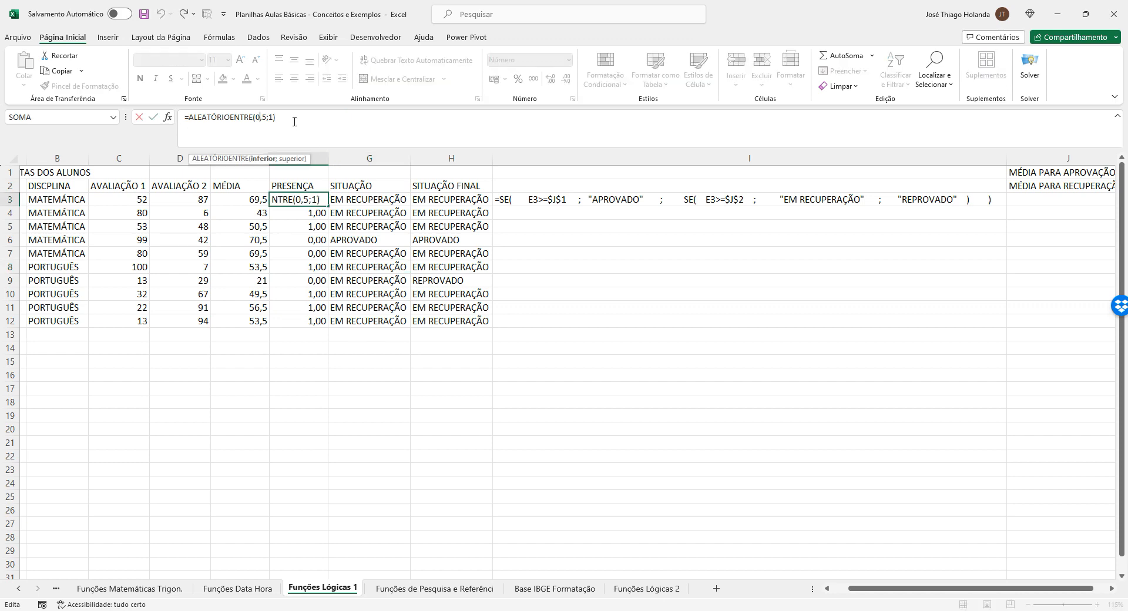
key("Delete")
key("Delete")
key("Delete")
key("Delete")
type(";100")
key("ctrl+Return")
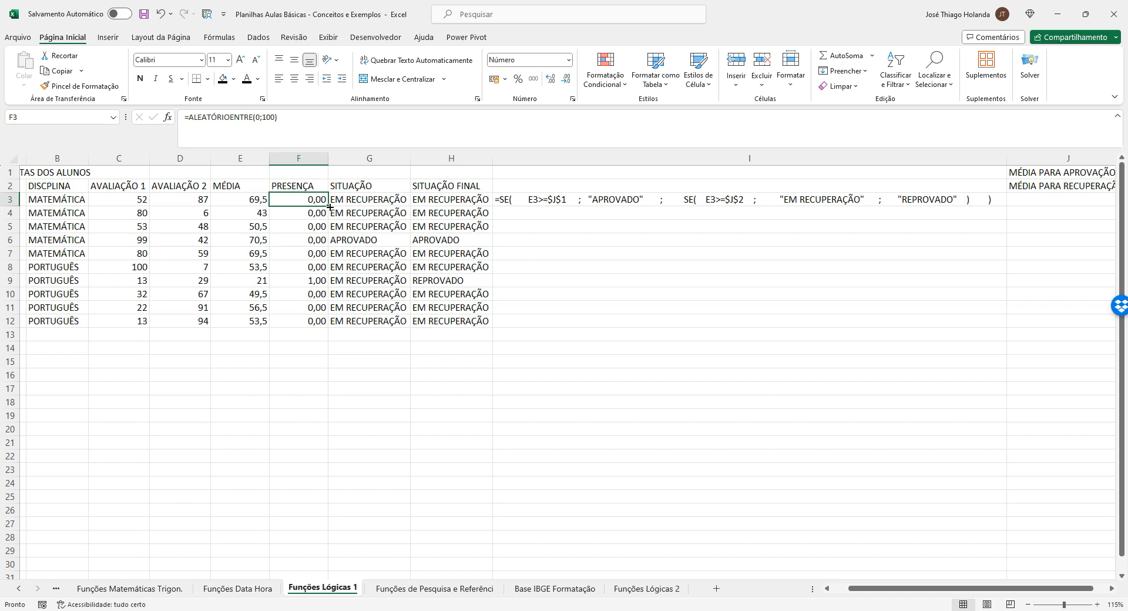
left_click_drag(329, 207, 335, 324)
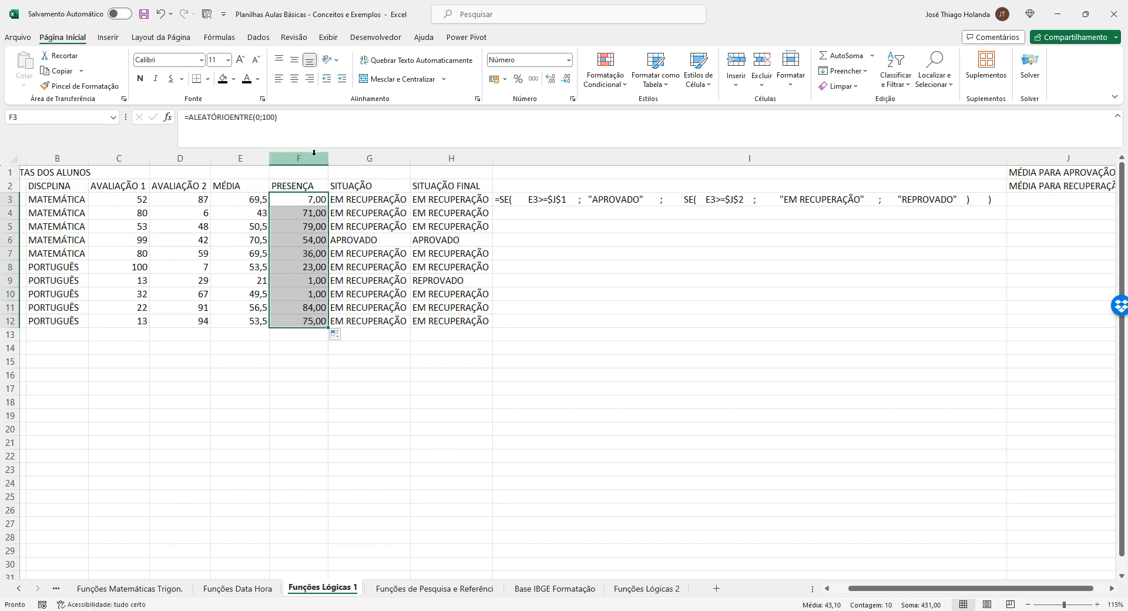
- Set the formula in F3 to =ALEATÓRIOENTRE(50;100) and fill it down to F12
left_click(256, 117)
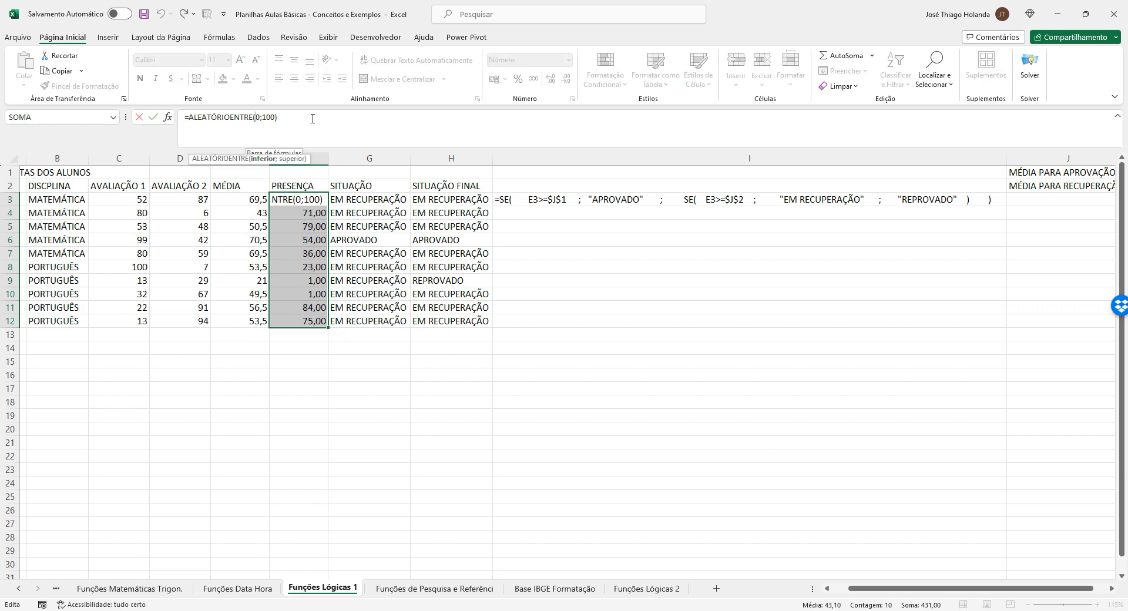
type("5")
key("Return")
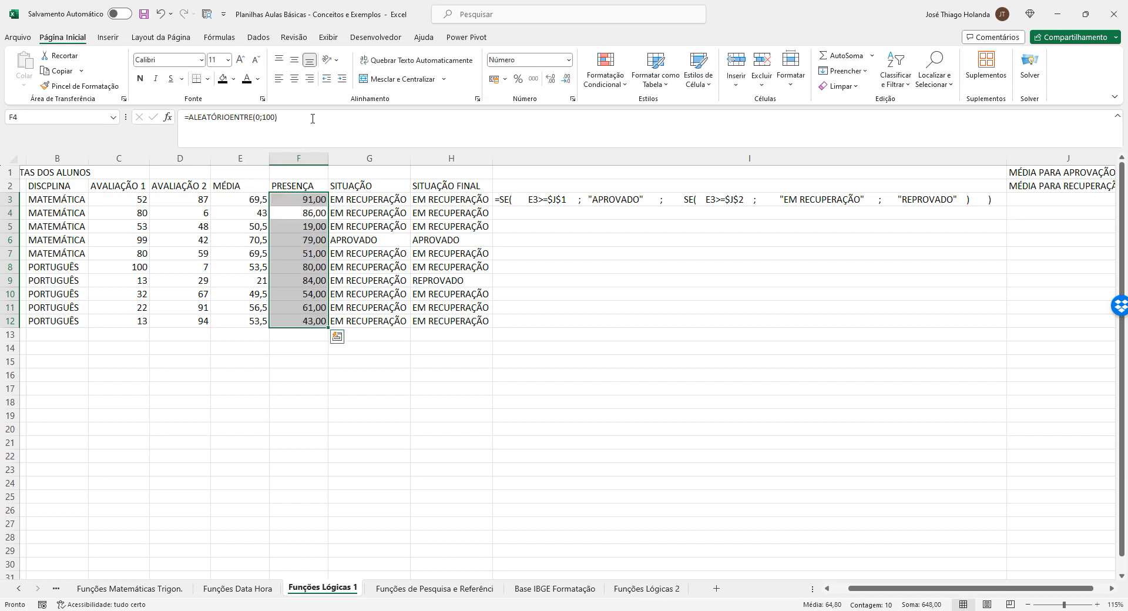
left_click(310, 203)
left_click_drag(329, 206, 328, 329)
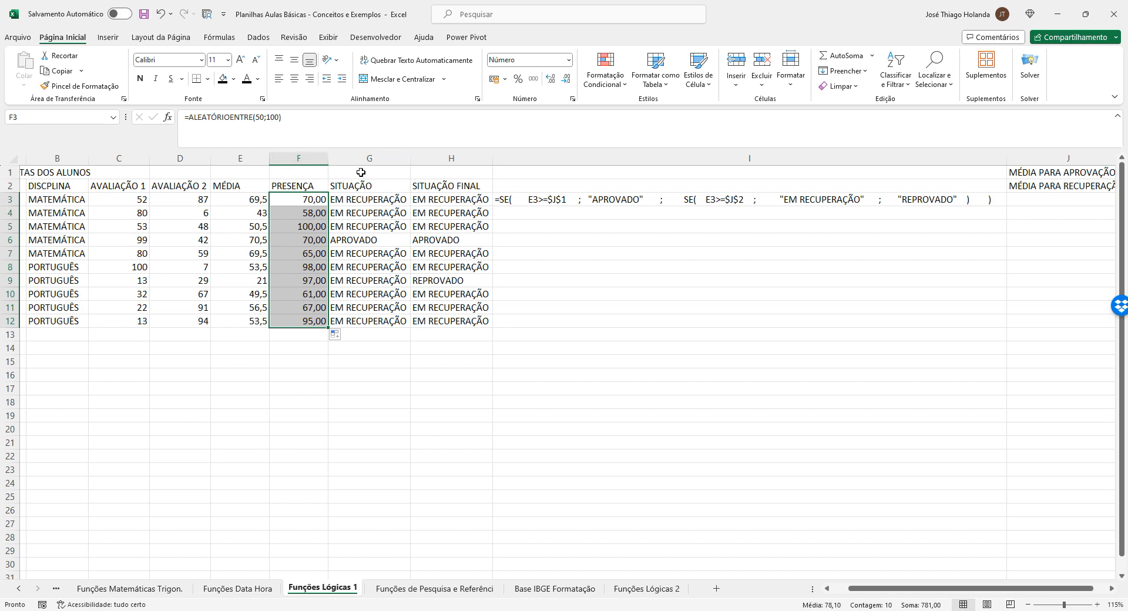
- Replace the random formulas in F3:F12 with their fixed values
key("ctrl+c")
left_click(312, 199)
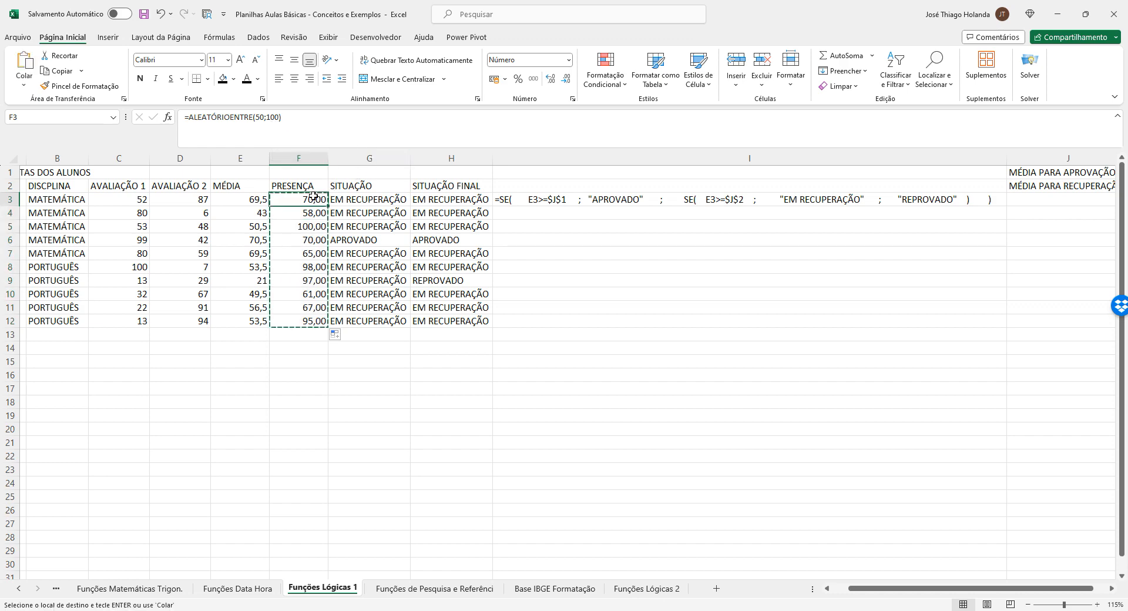
left_click(22, 85)
left_click(23, 170)
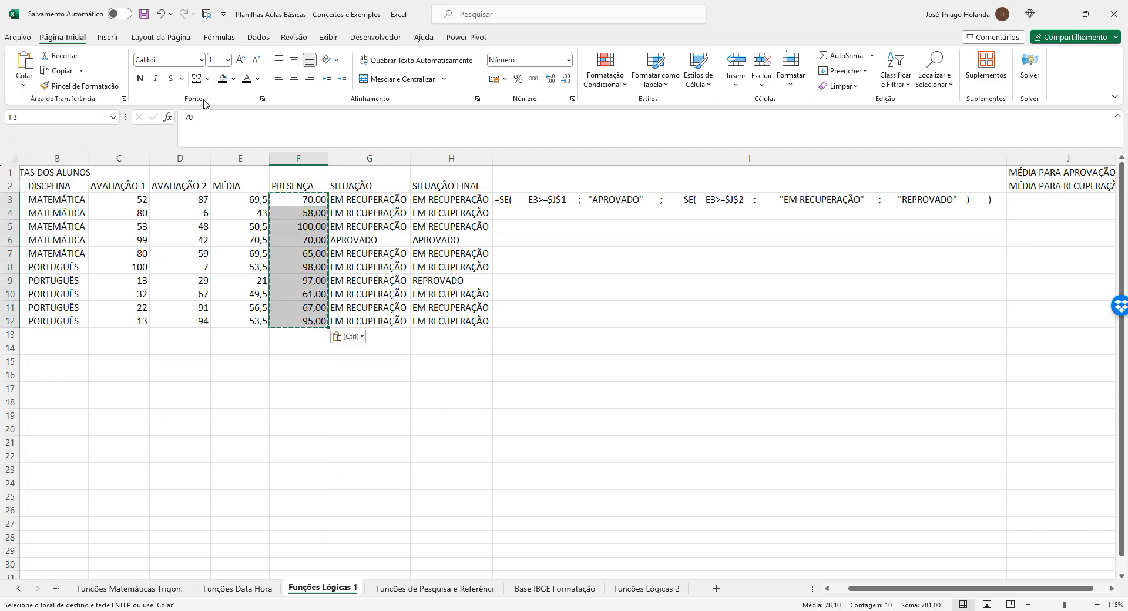
- Try the percentage format on the PRESENÇA values in F3:F12, then undo it
left_click(519, 78)
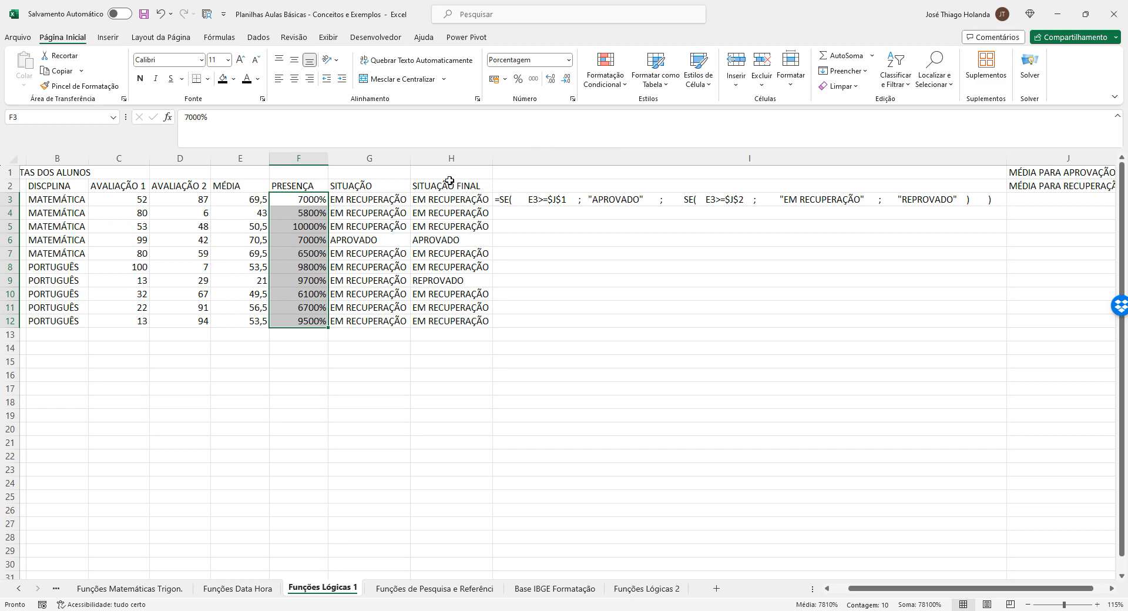
key("ctrl+z")
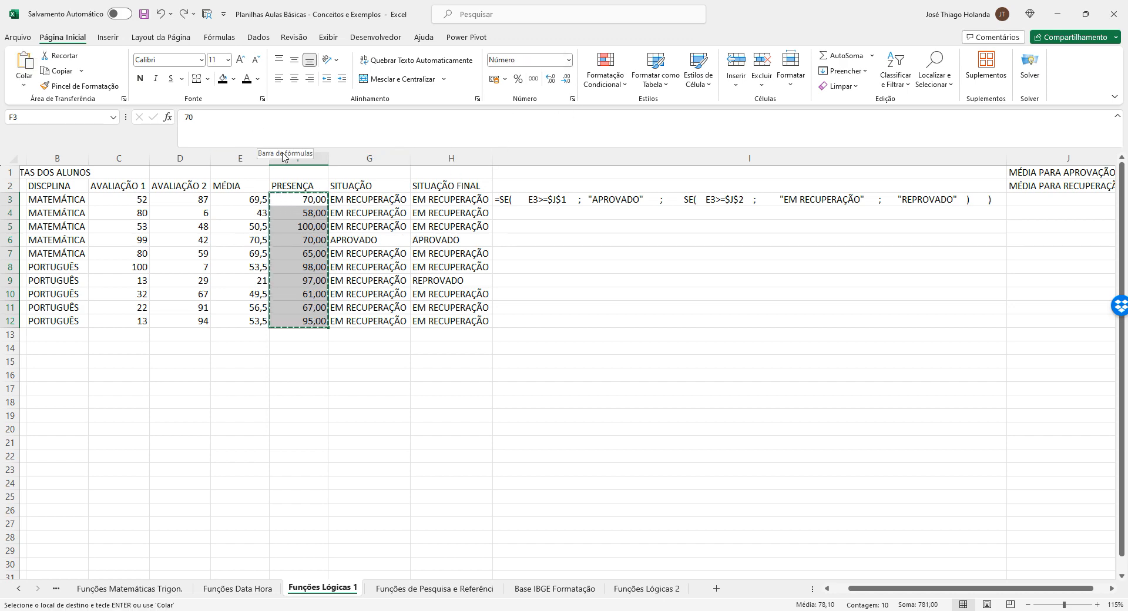
- Paste a copy of the PRESENÇA values into F14:F23, below the table
left_click(302, 349)
key("ctrl+v")
left_click(356, 354)
- Set the formula in F14 to =F3/100 and fill it down to F23
left_click(310, 349)
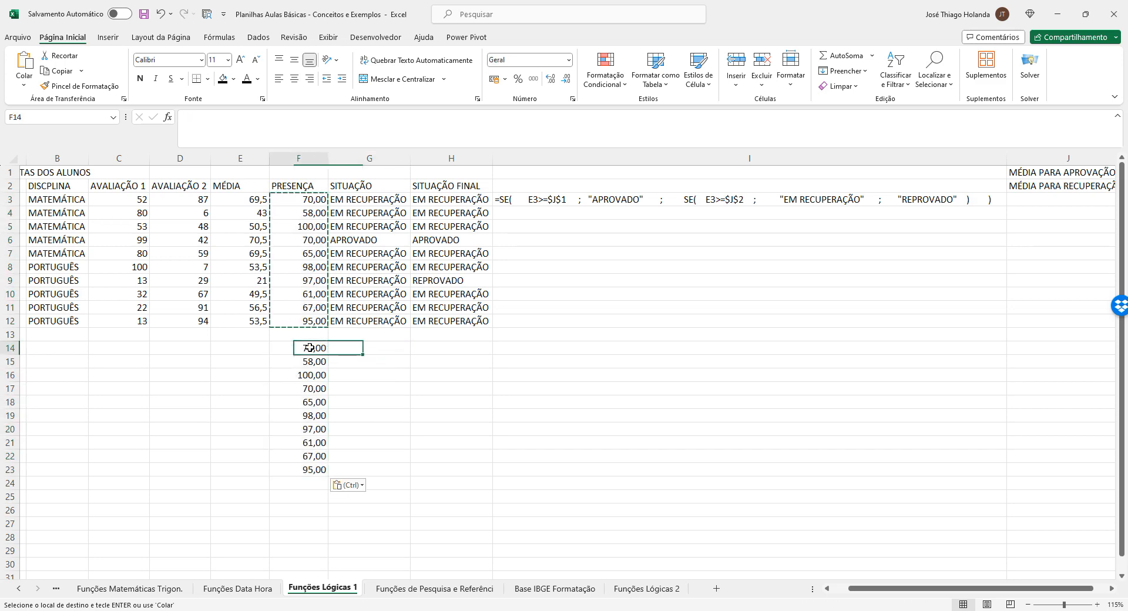
type("=")
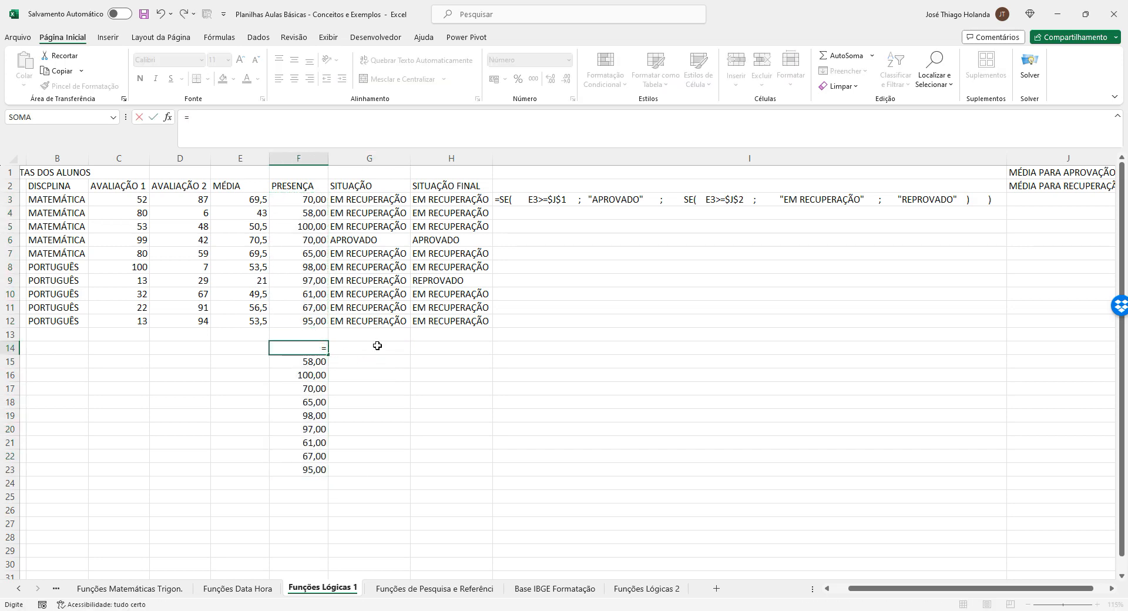
left_click(304, 200)
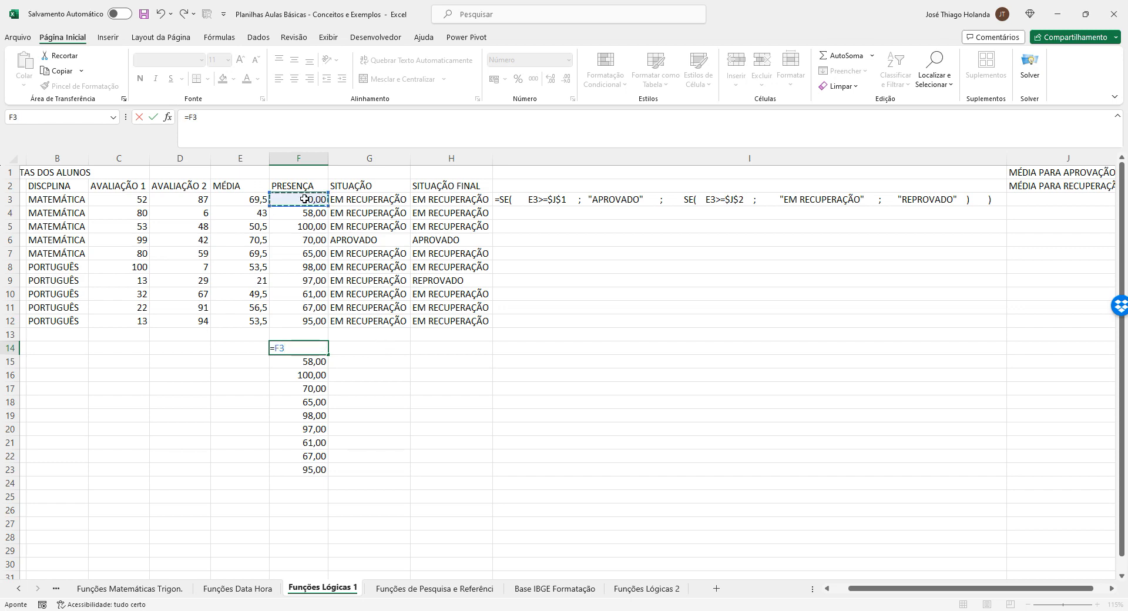
type("/100")
key("Return")
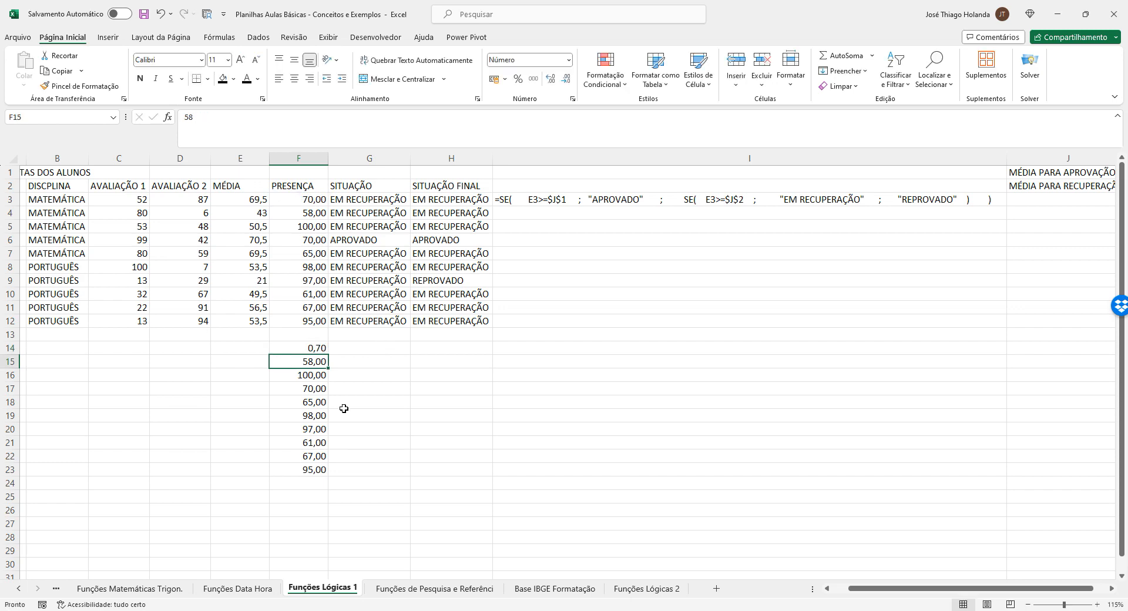
left_click(301, 351)
left_click_drag(330, 356, 327, 474)
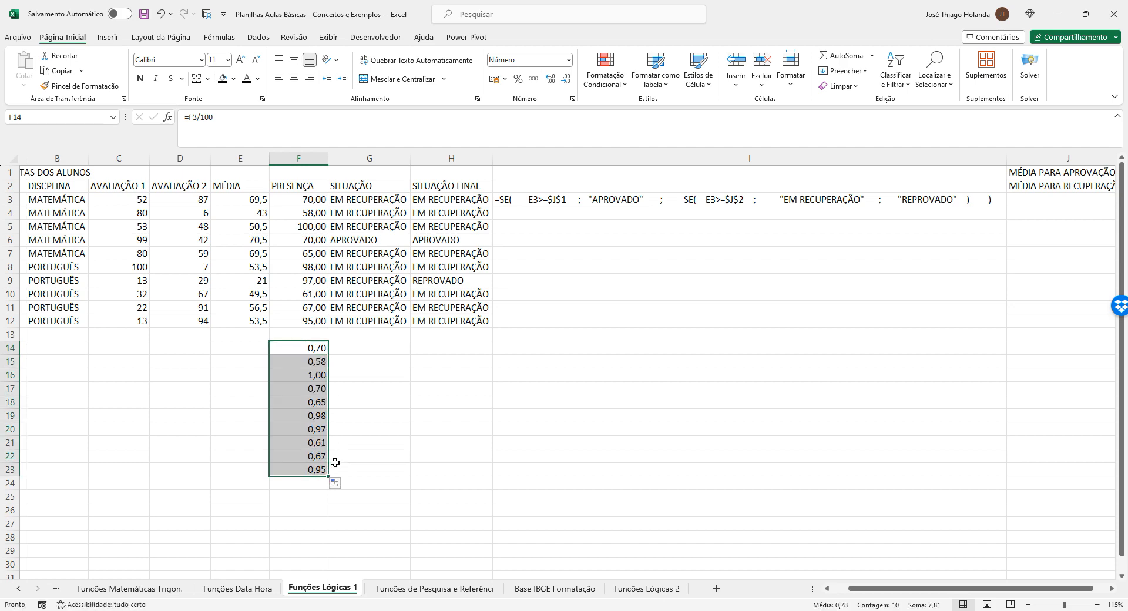
- Copy F14:F23 and paste it as values only over the PRESENÇA values in F3:F12
key("ctrl+c")
left_click(315, 197)
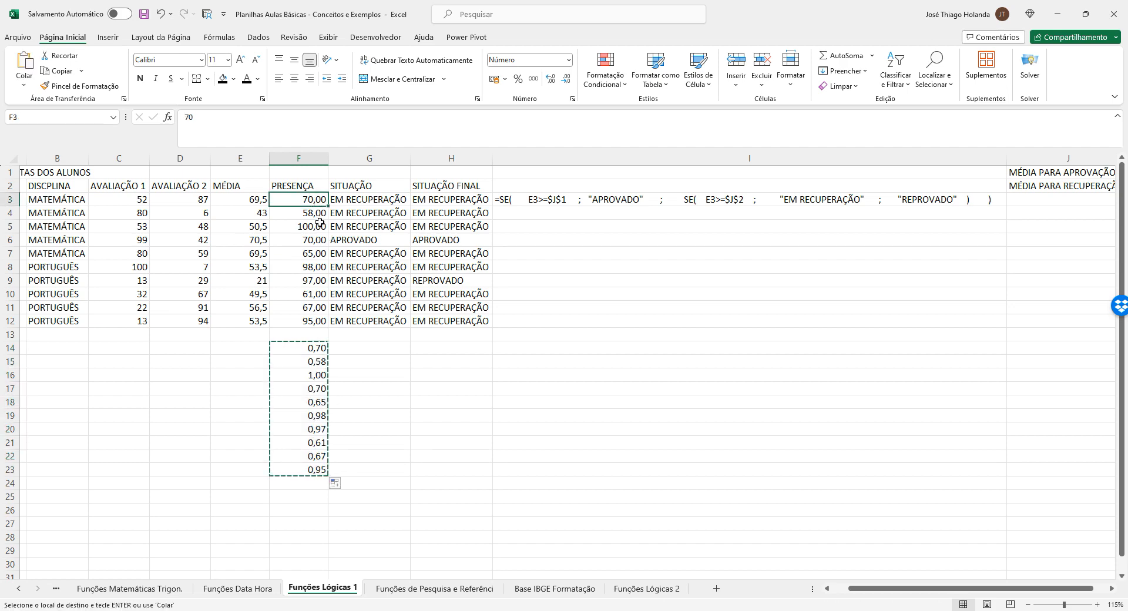
left_click_drag(315, 197, 315, 467)
left_click(323, 199)
left_click(25, 84)
left_click(28, 172)
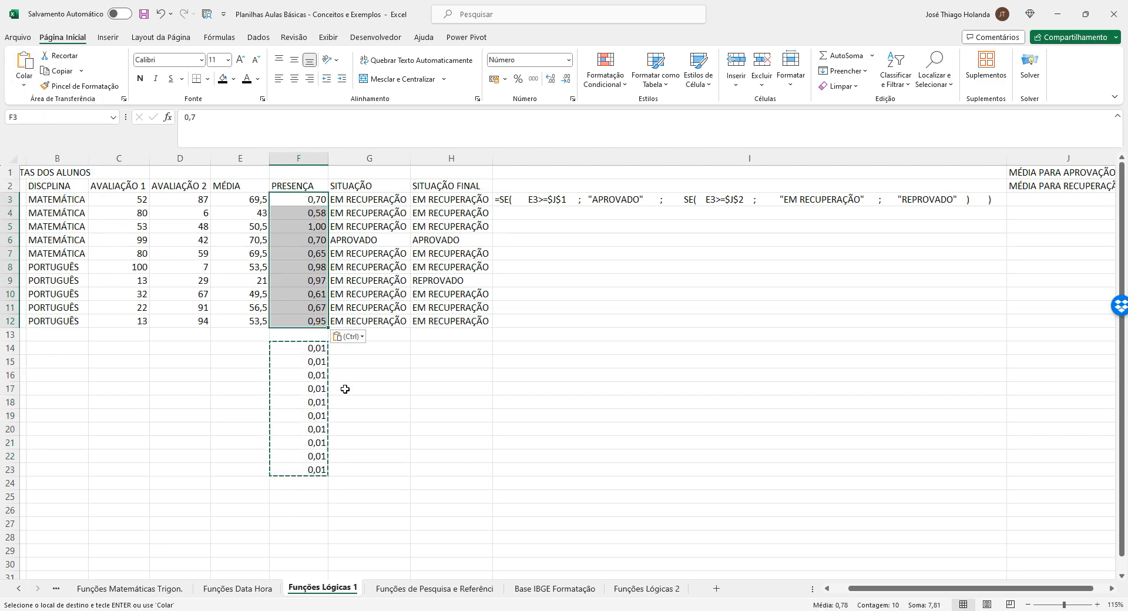
- Clear the helper values in F14:F23, keeping the PRESENÇA values in F3:F12
left_click(315, 470, "shift")
key("Delete")
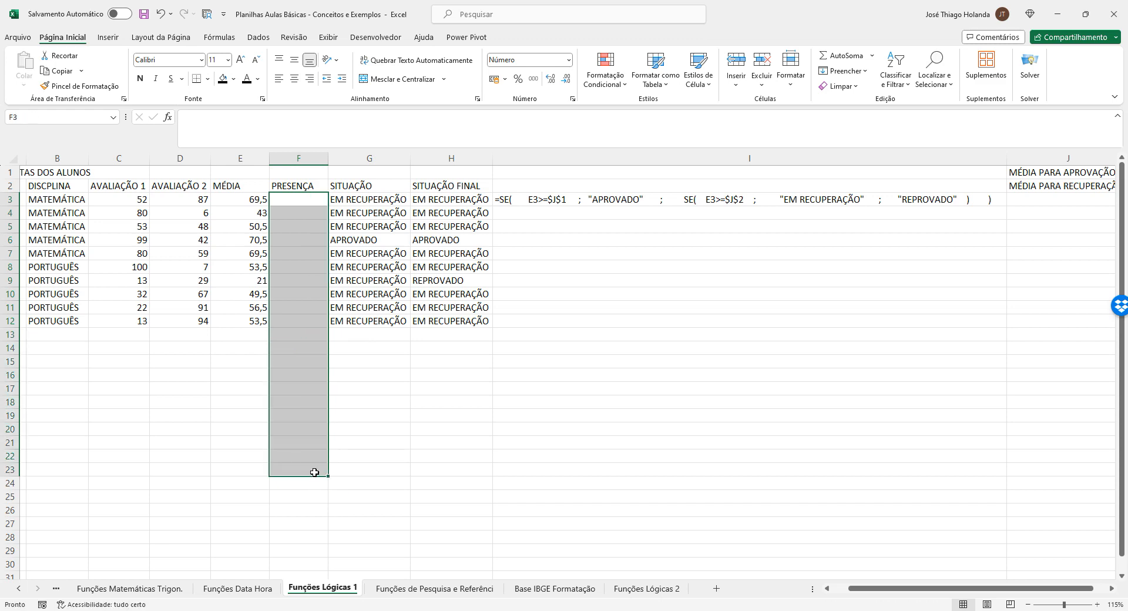
key("ctrl+z")
left_click_drag(318, 348, 310, 468)
key("Delete")
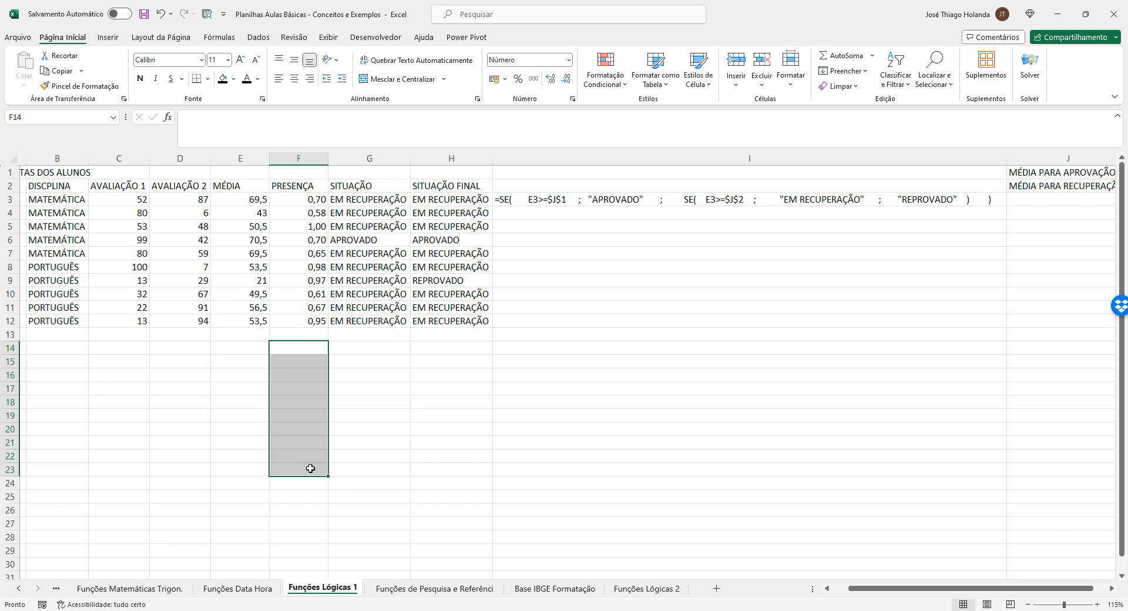
- Format the PRESENÇA values in F3:F12 as percentages
left_click(321, 203)
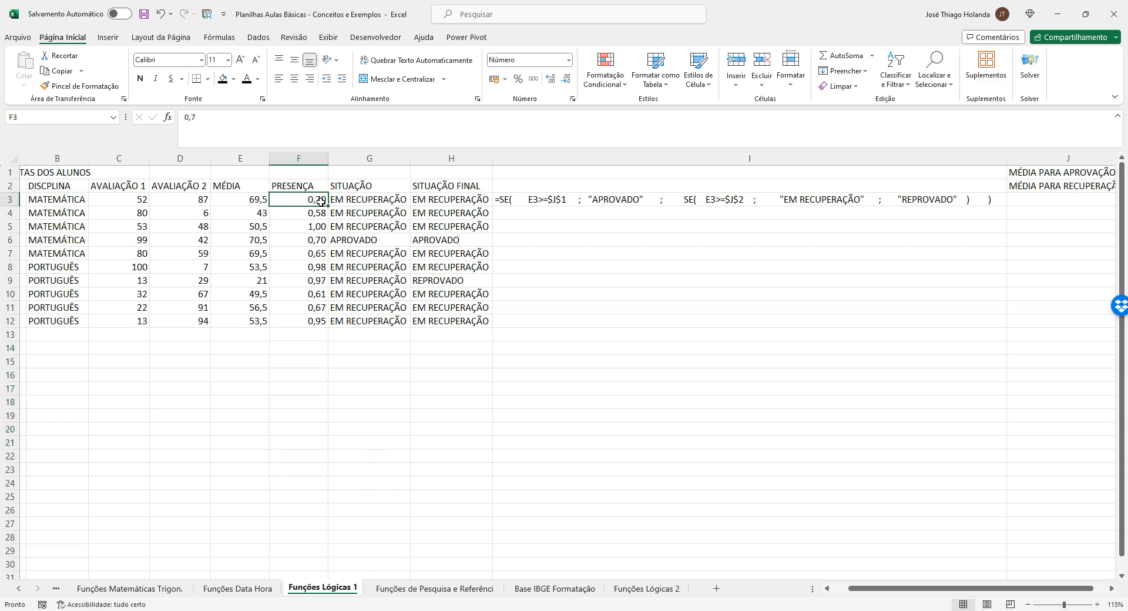
left_click(305, 324, "shift")
left_click(519, 79)
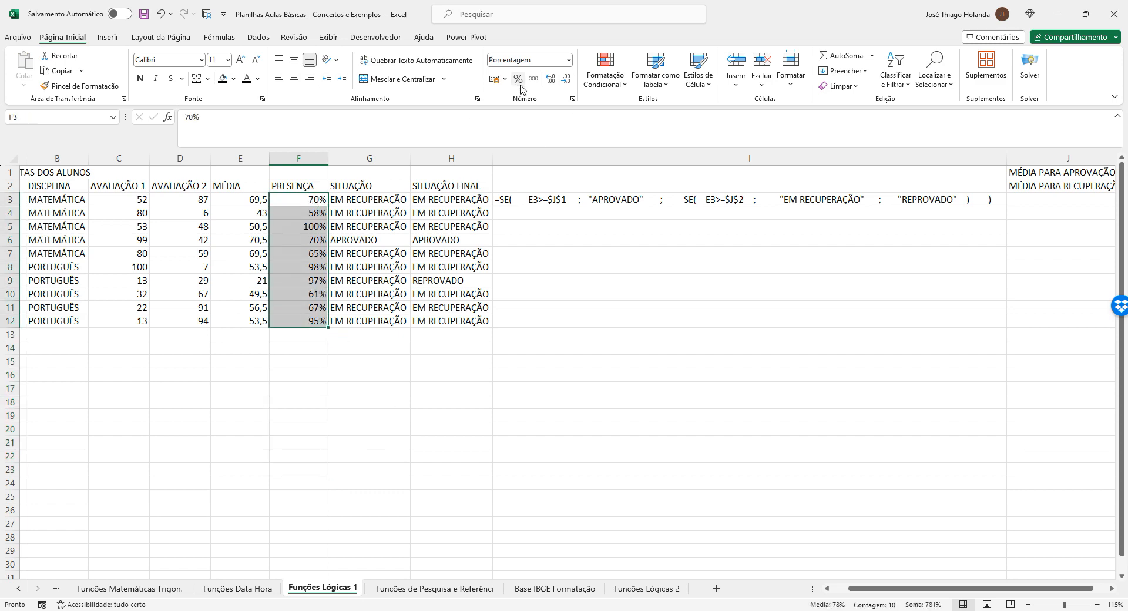
left_click(482, 413)
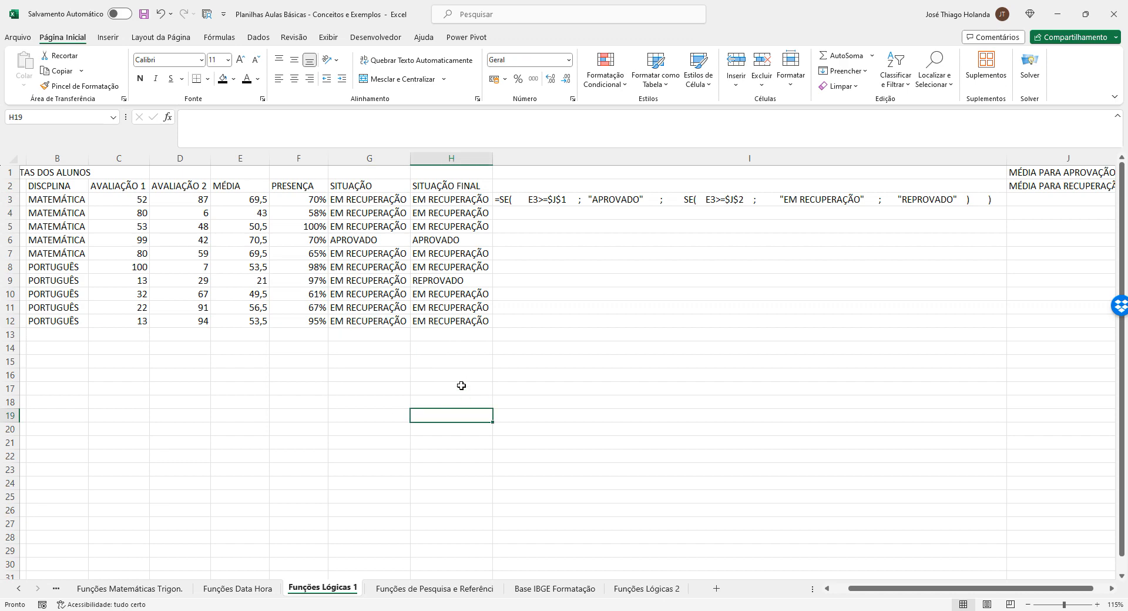
left_click(609, 200)
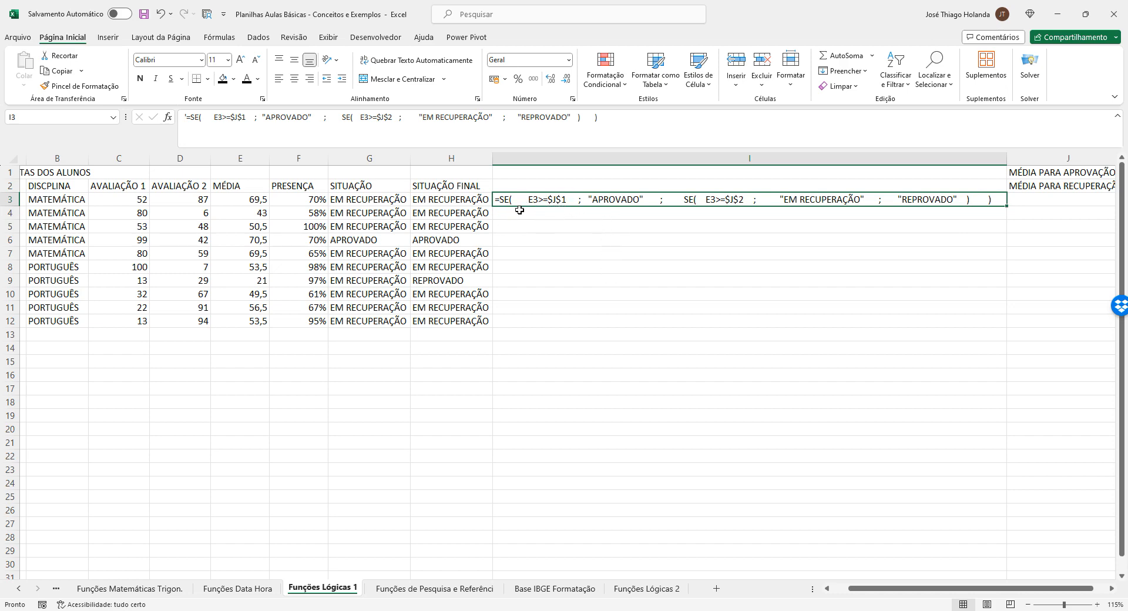
left_click(253, 200)
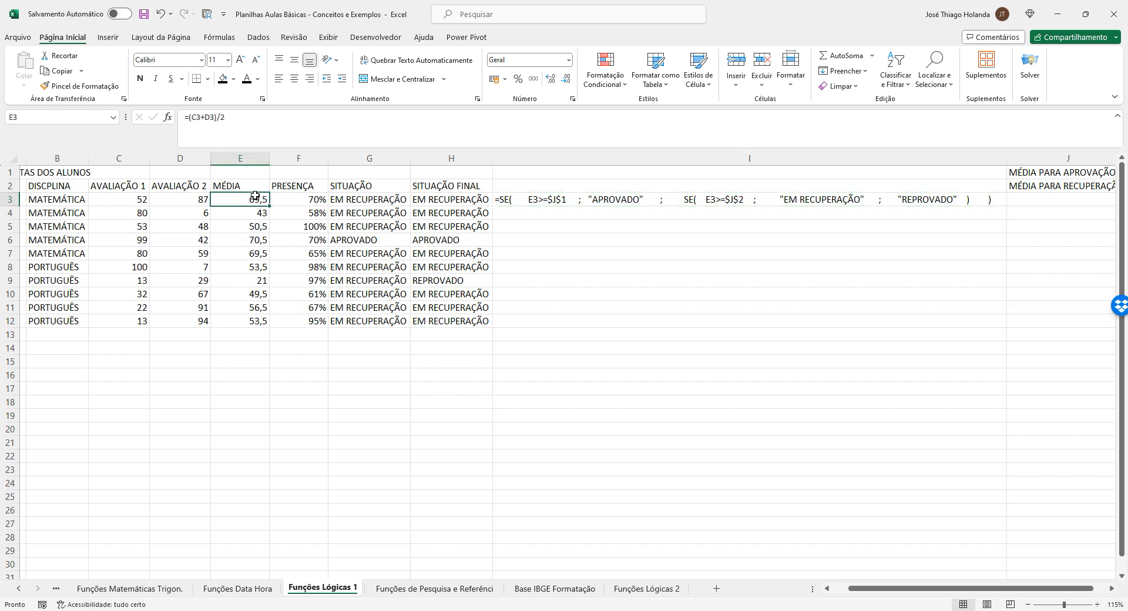
left_click(298, 199)
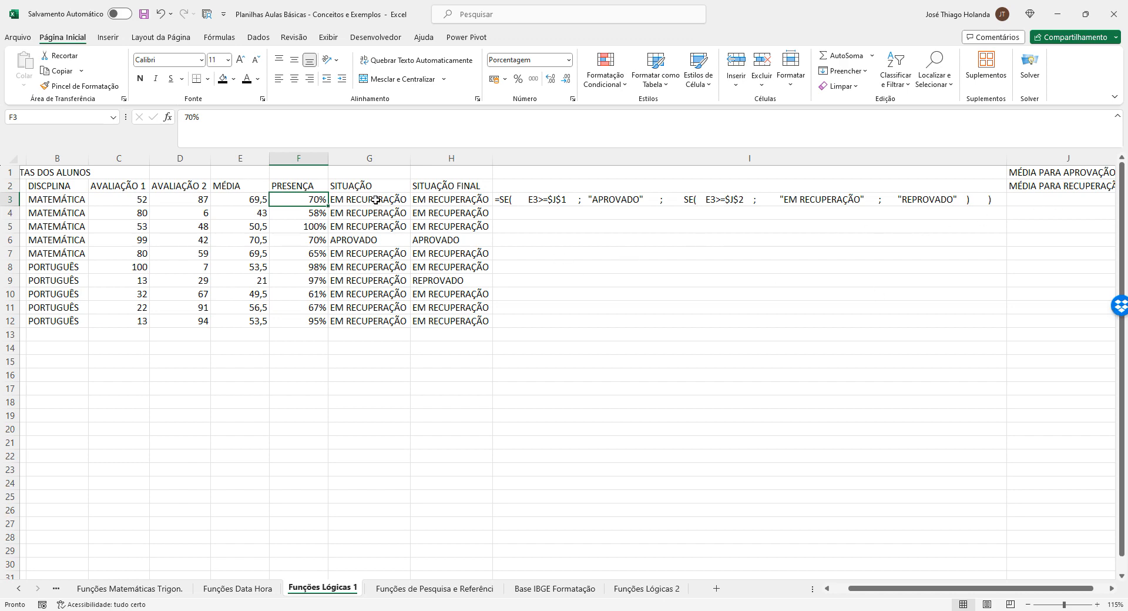
left_click(454, 241)
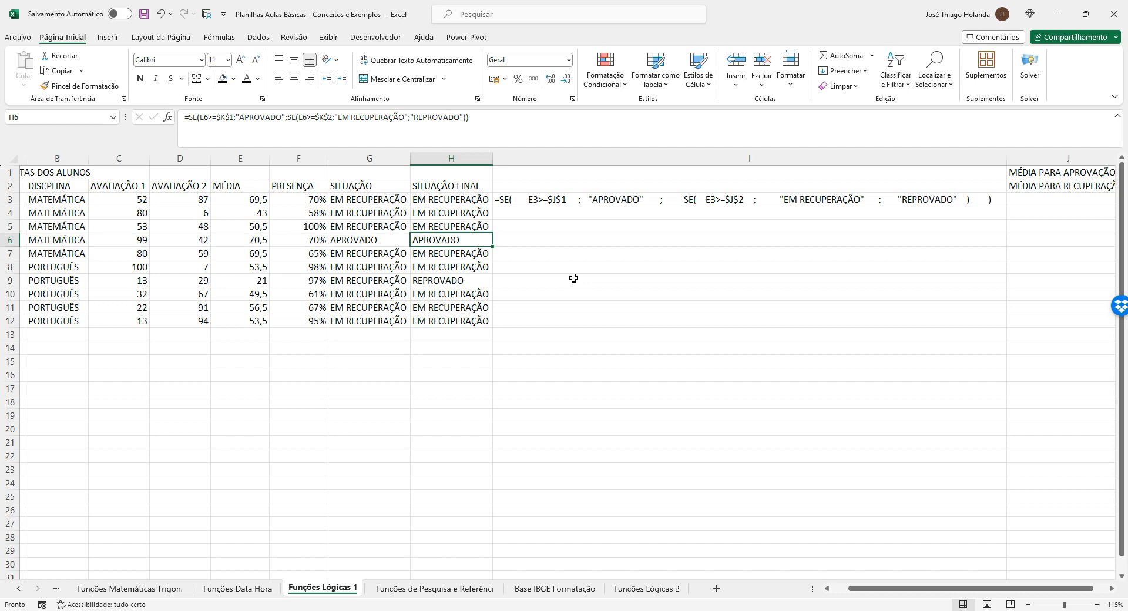
- Set C3 to =ALEATÓRIOENTRE(50;100) and fill it across the AVALIAÇÃO 1 and AVALIAÇÃO 2 grades in C3:D12
left_click(136, 199)
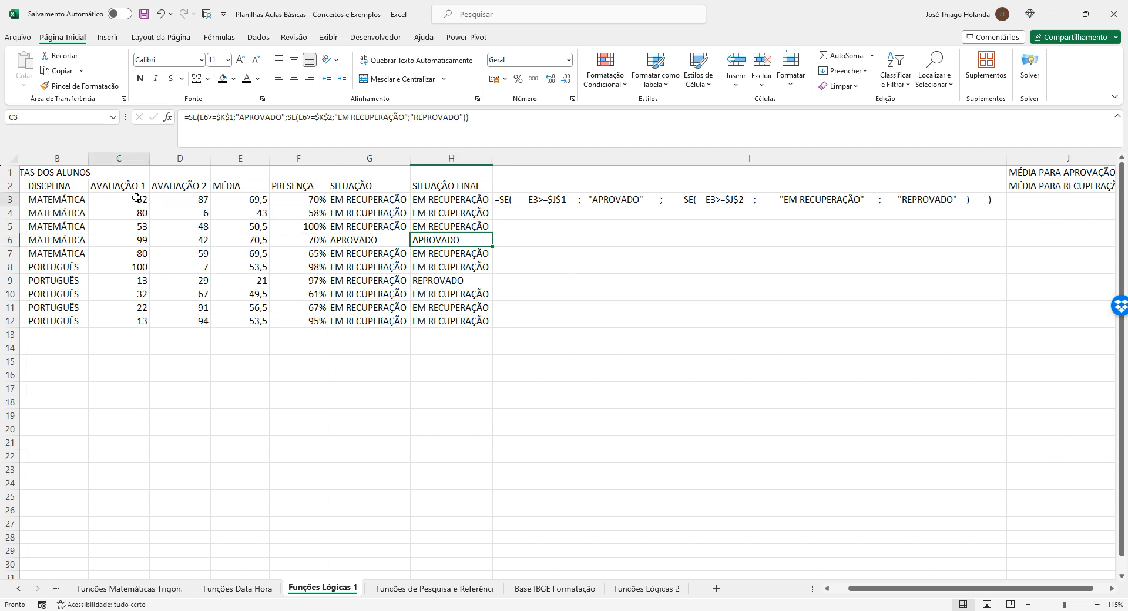
left_click(194, 323, "shift")
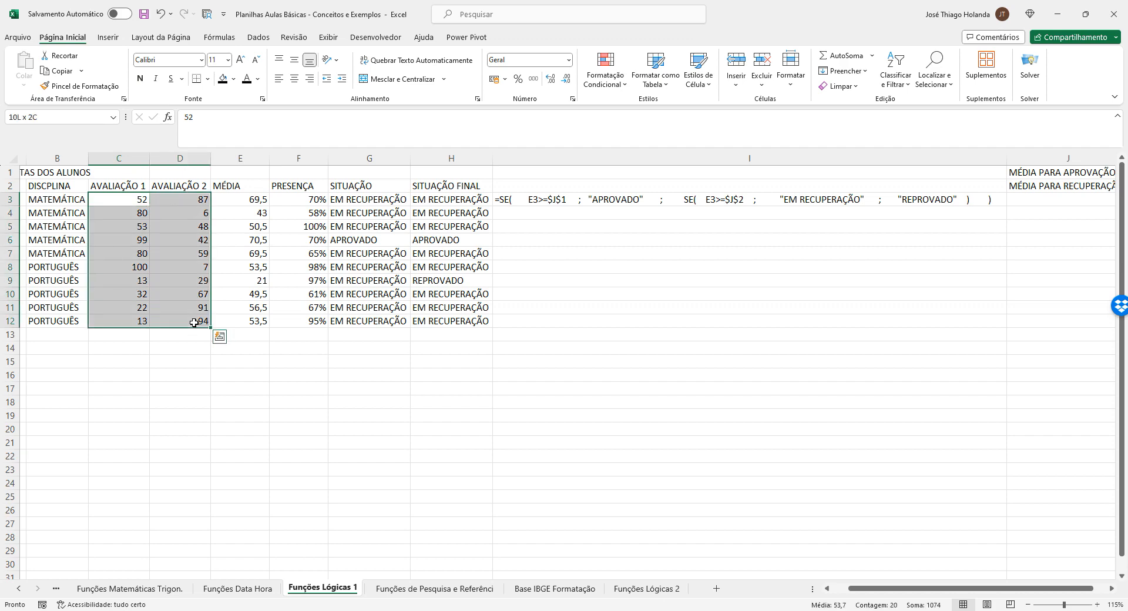
left_click(140, 202)
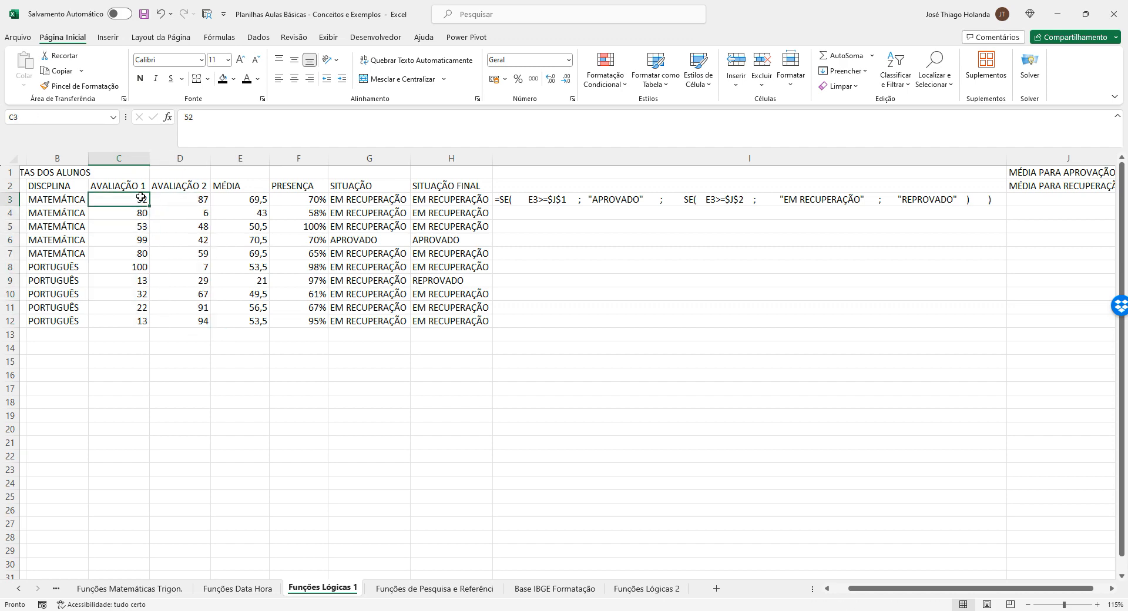
type("=ALE")
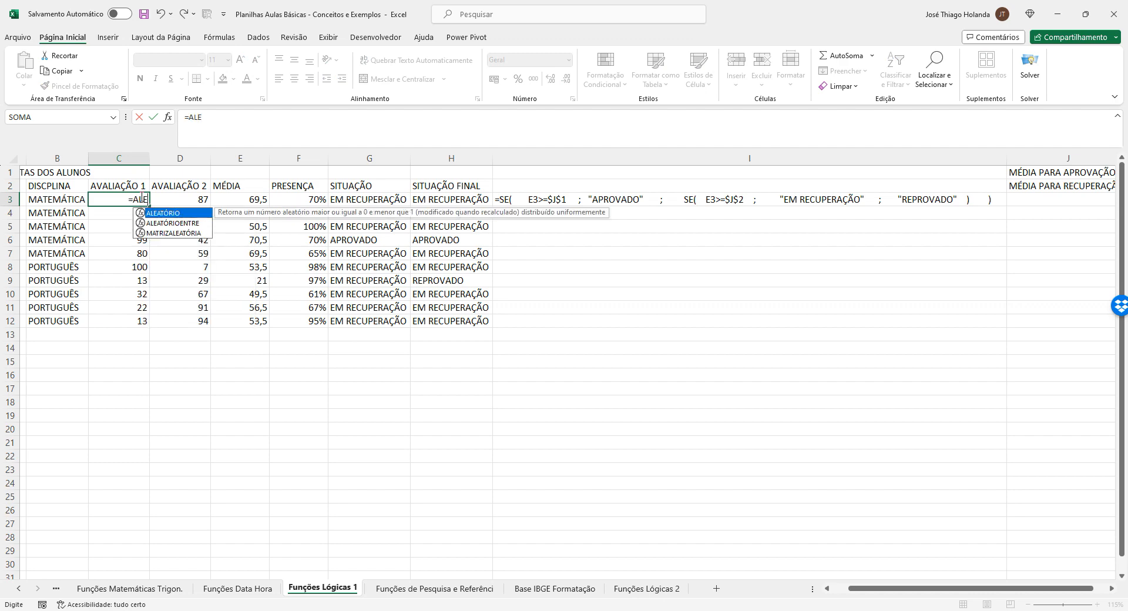
type("ATÓR")
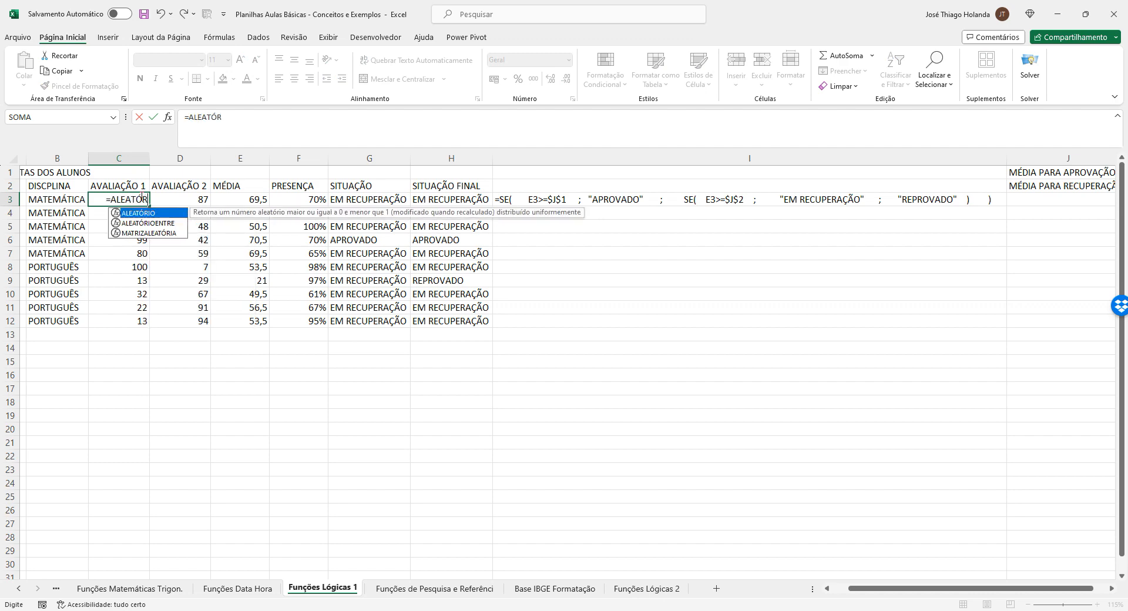
type("IOENTRE(")
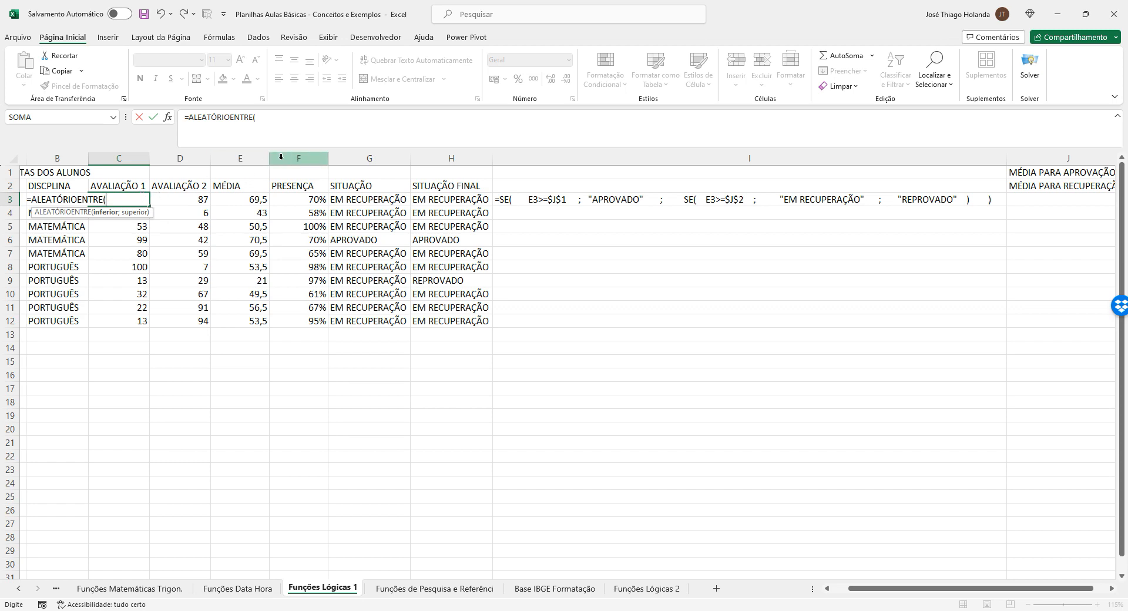
type("50;100")
key("ctrl+Return")
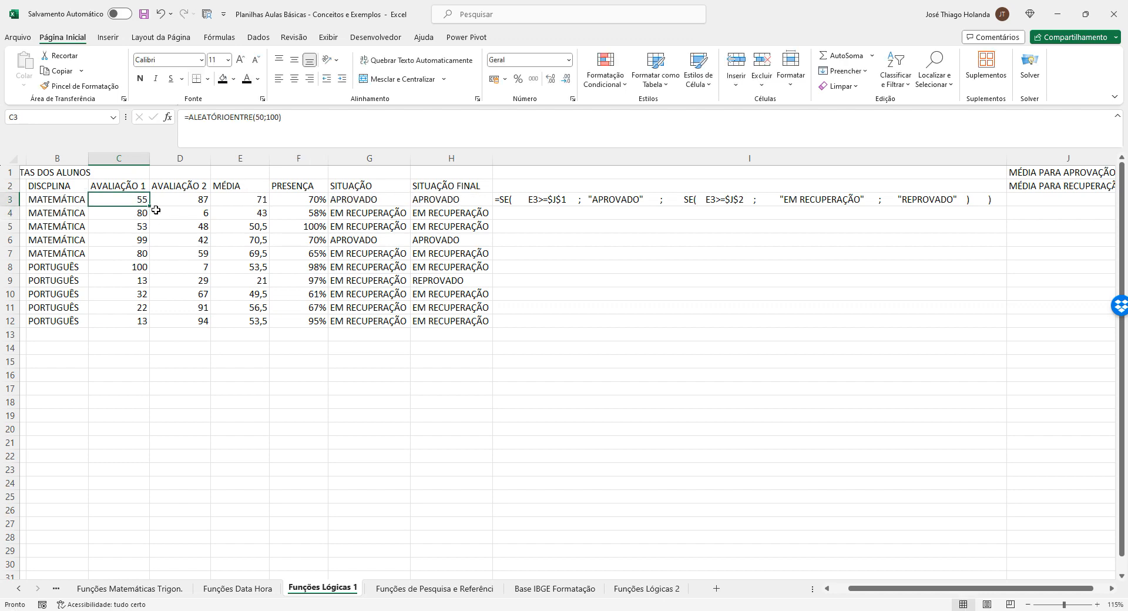
left_click_drag(149, 209, 257, 327)
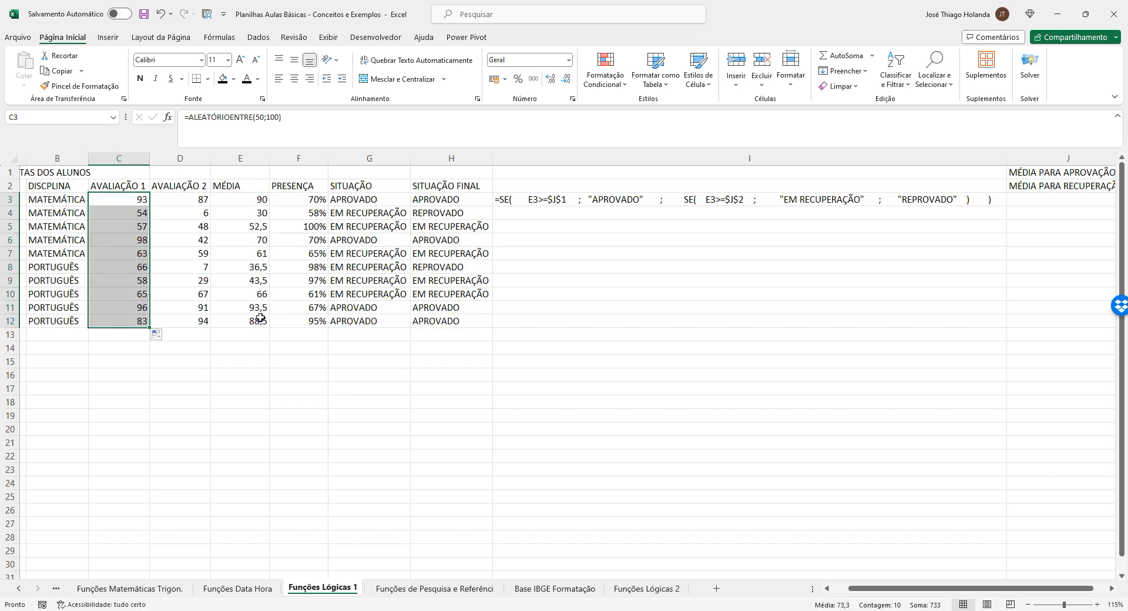
left_click_drag(149, 328, 195, 320)
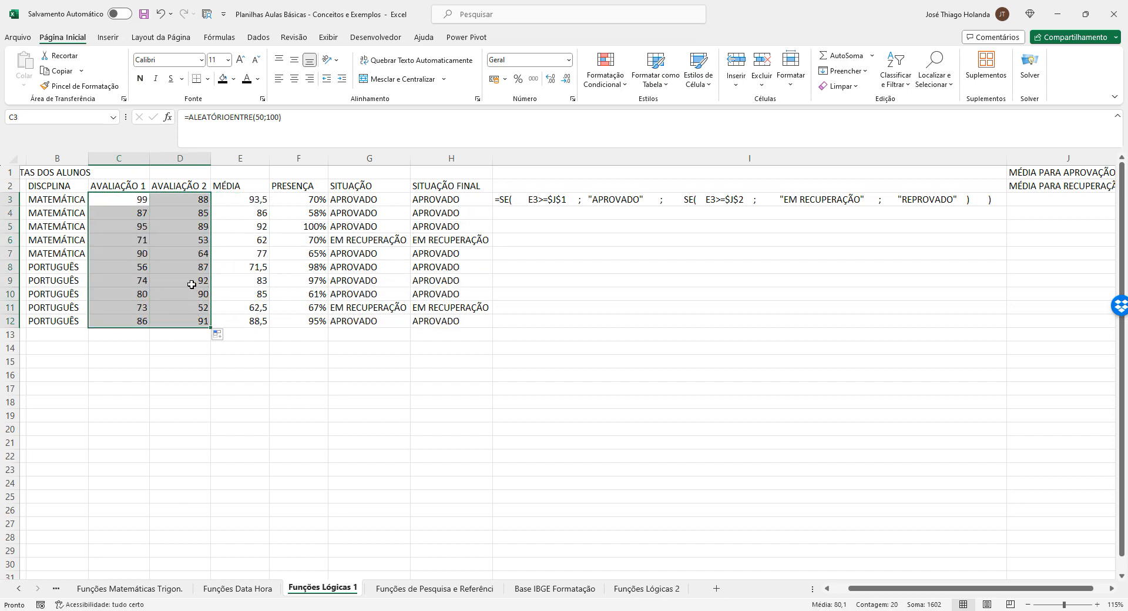
- Replace the random formulas in C3:D12 with their fixed values and end the copy selection
left_click(134, 202)
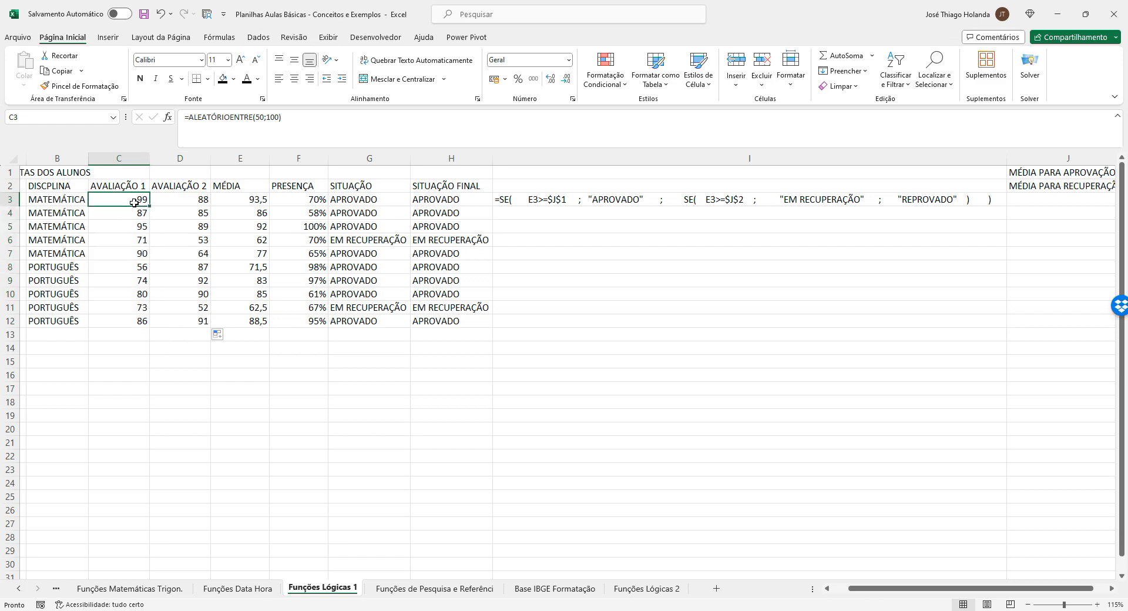
key("ctrl+c")
left_click_drag(127, 203, 197, 322)
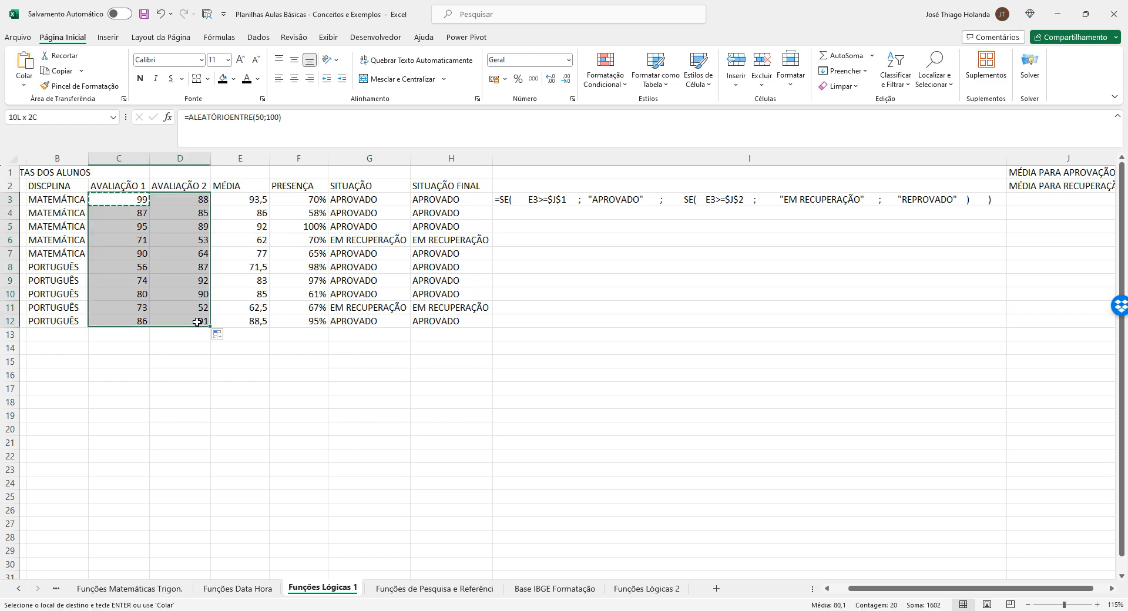
key("ctrl+c")
left_click(130, 203)
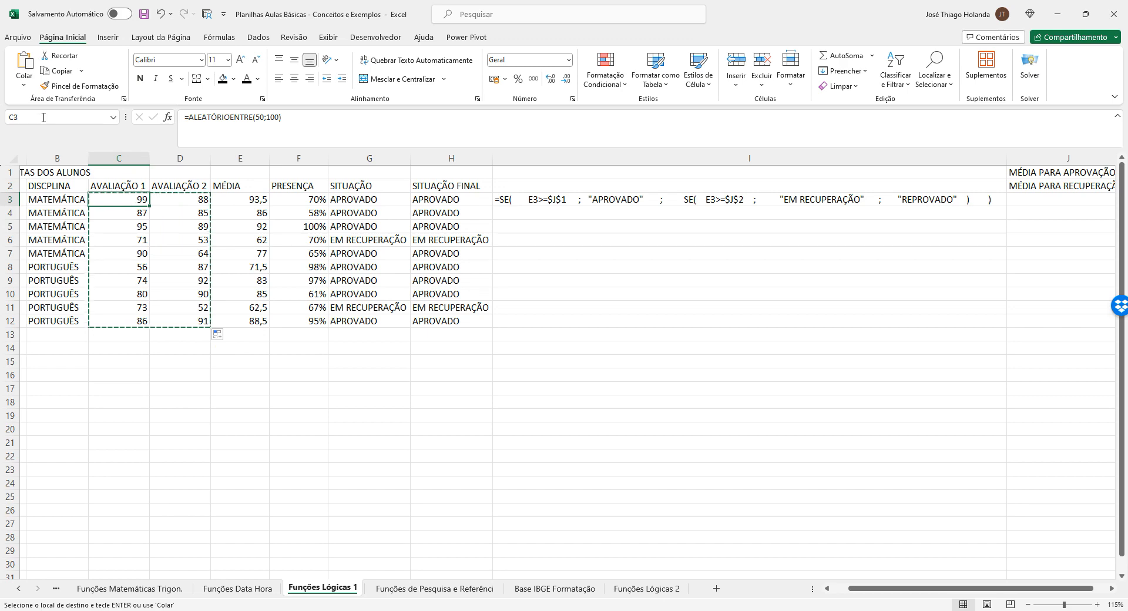
left_click(23, 86)
left_click(22, 168)
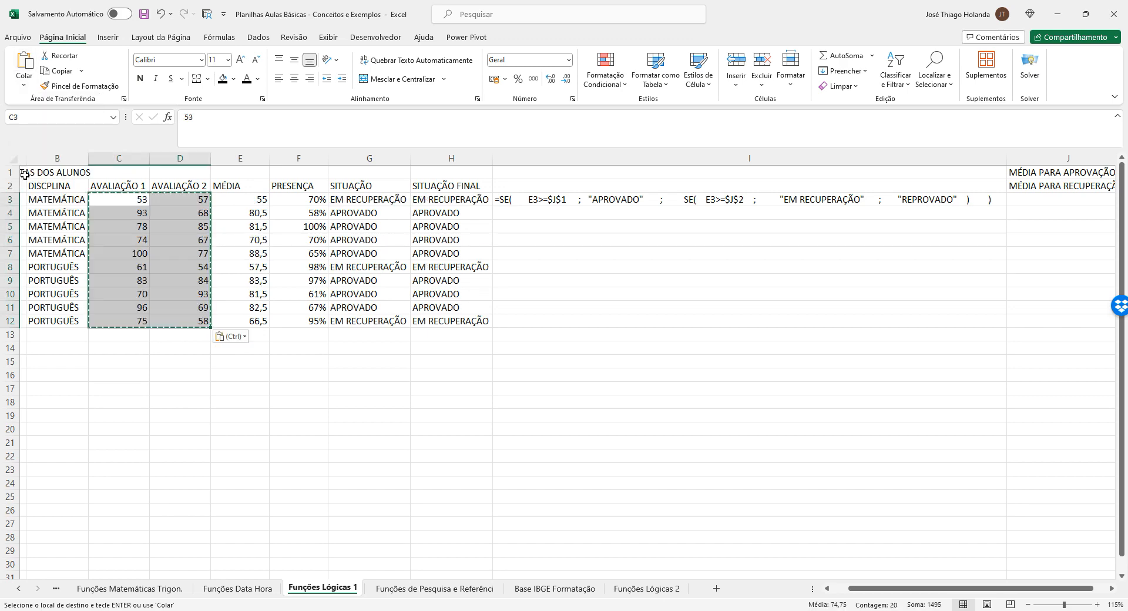
left_click(189, 227)
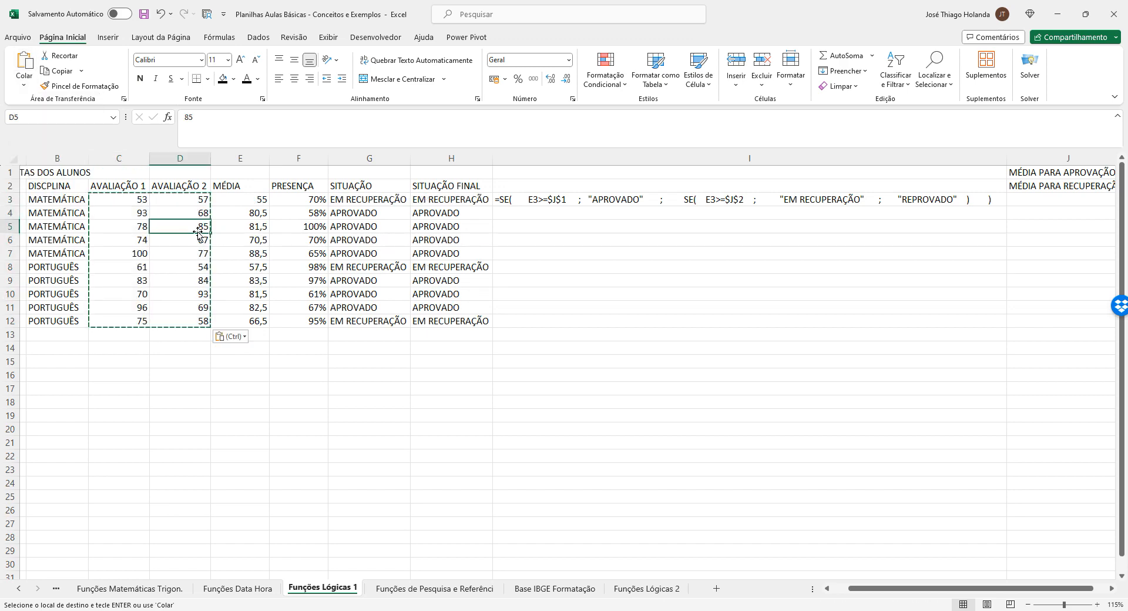
left_click(265, 201)
key("Escape")
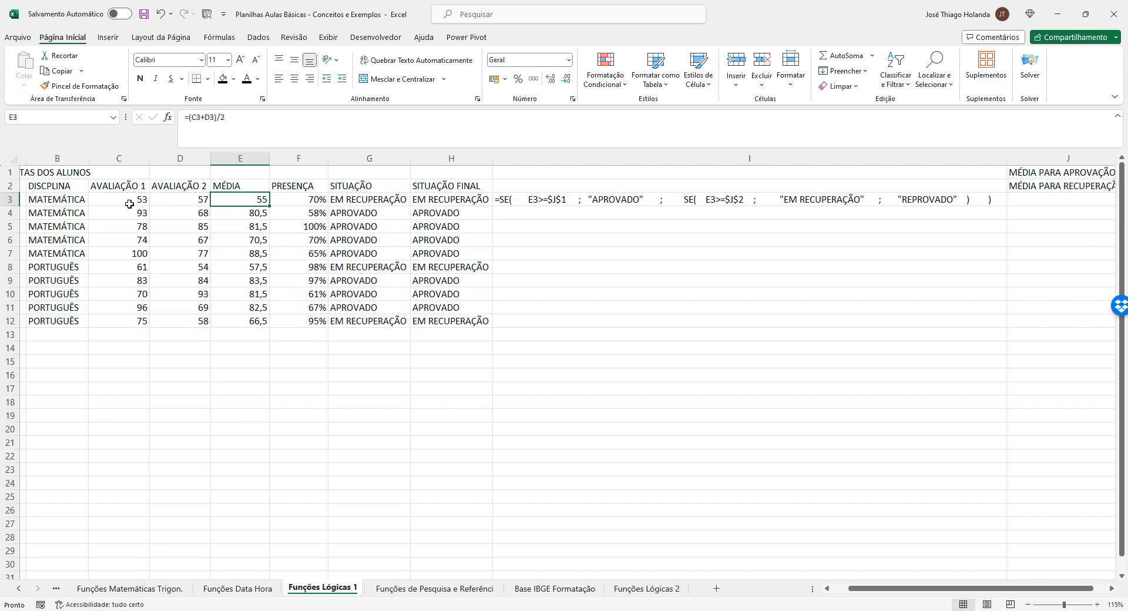
- Examine the first student's row from the name through MÉDIA, PRESENÇA and SITUAÇÃO to the written-out SE formula in I3
left_click(78, 200)
key("Left")
key("Right")
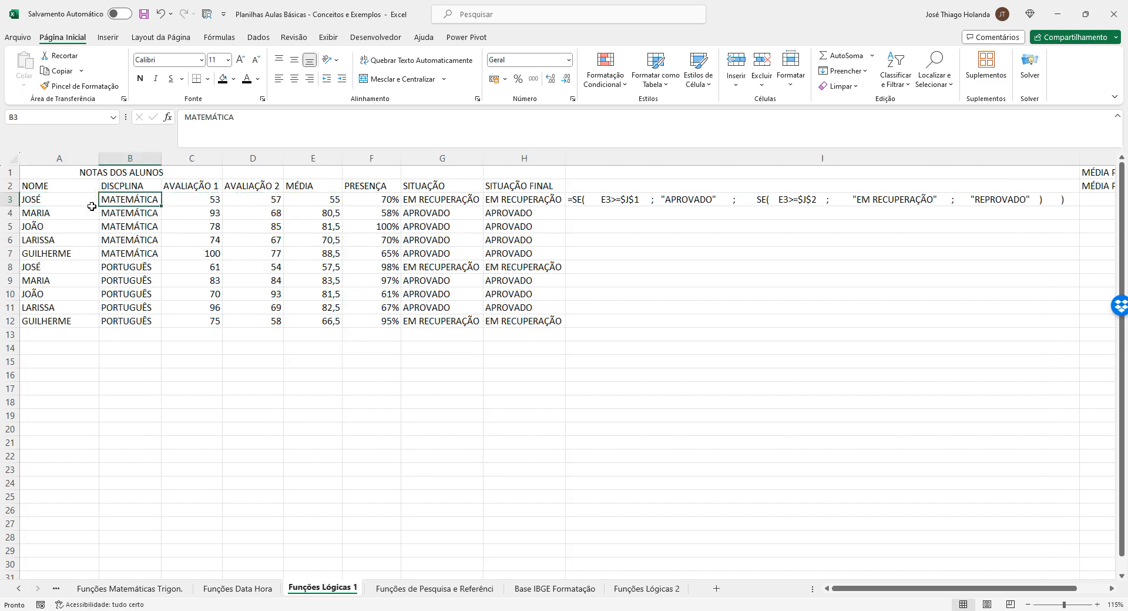
key("Right")
key("Right")
key("Right")
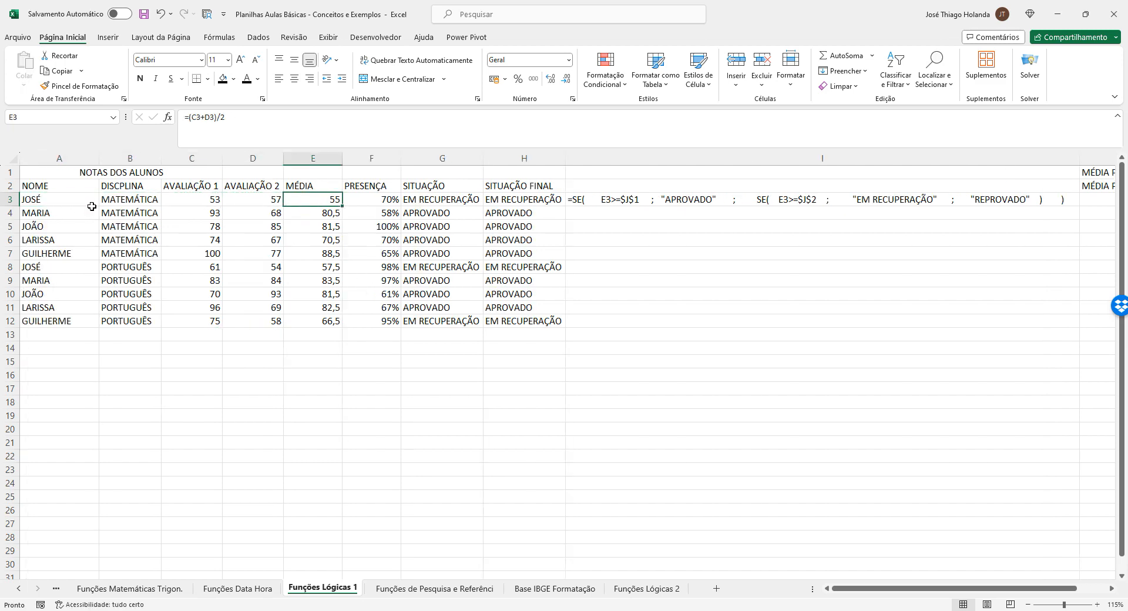
key("Right")
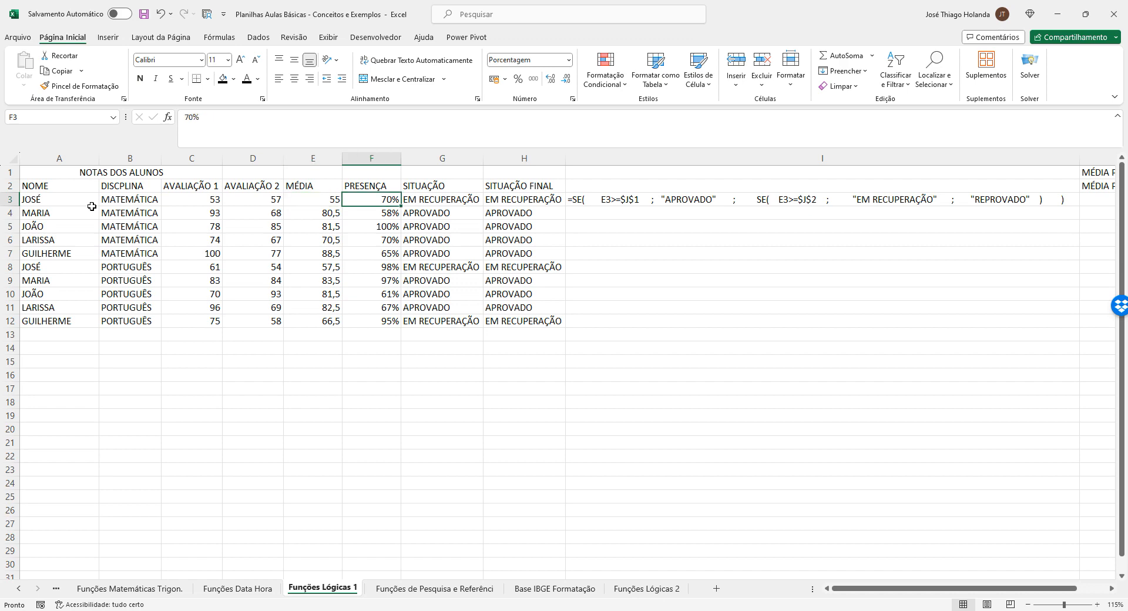
key("Right")
key("Left")
key("Left")
key("Right")
key("Right")
key("Right")
key("Right")
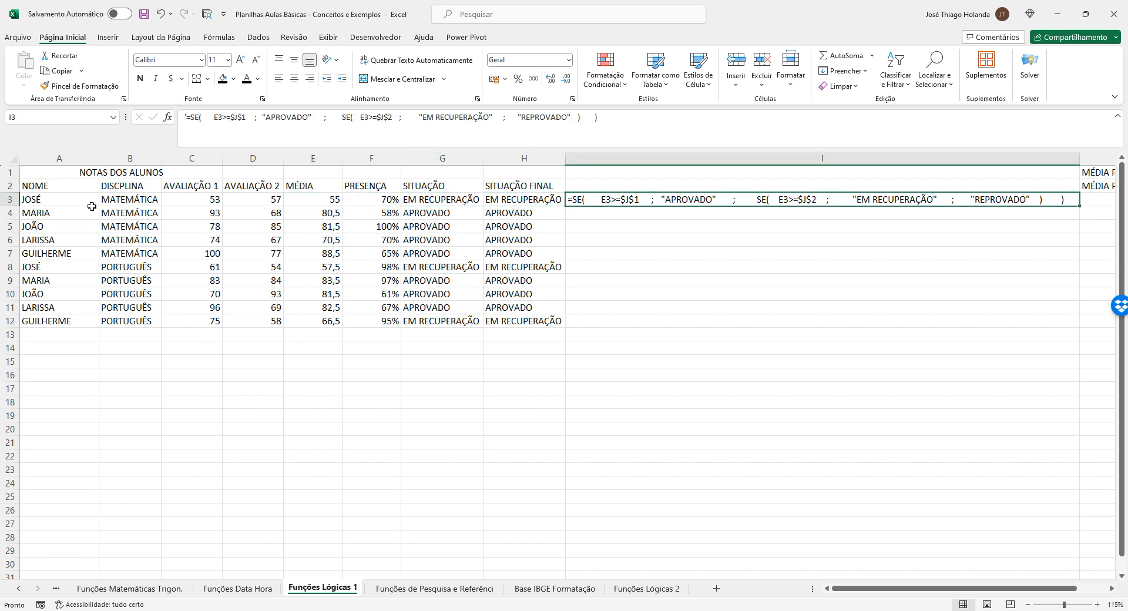
- Examine the SE formulas and results in the SITUAÇÃO and SITUAÇÃO FINAL columns for the first Matemática students
key("Left")
key("Left")
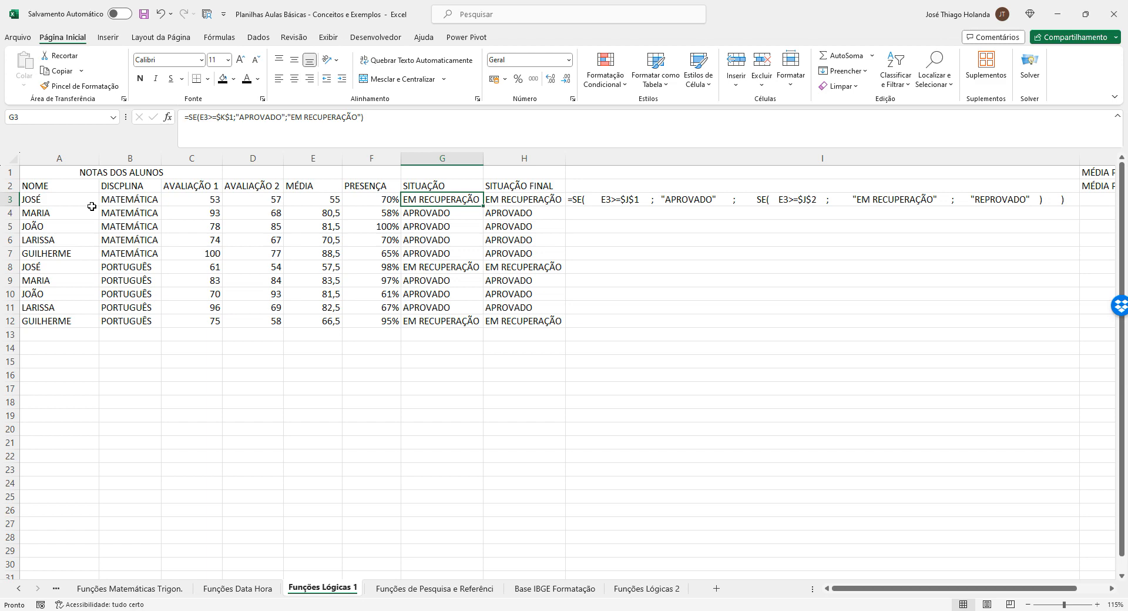
key("Right")
key("Down")
key("Left")
key("Left")
key("Right")
key("Down")
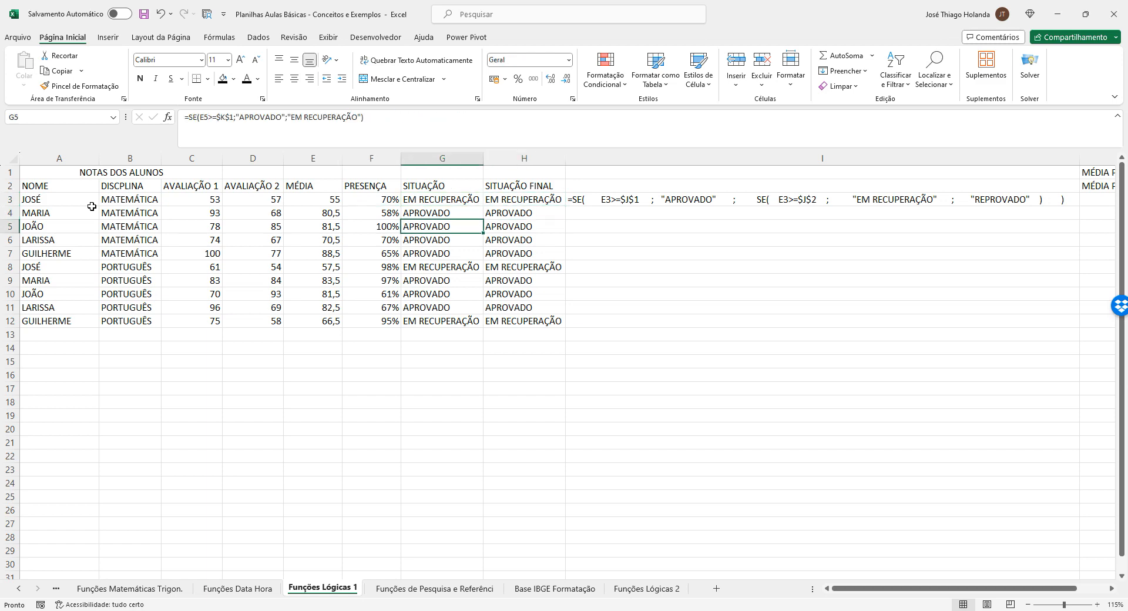
key("Down")
key("Down")
key("Up")
key("Up")
key("Up")
- Examine the MÉDIA values down column E for the Matemática and Português rows
key("Left")
key("Left")
key("Down")
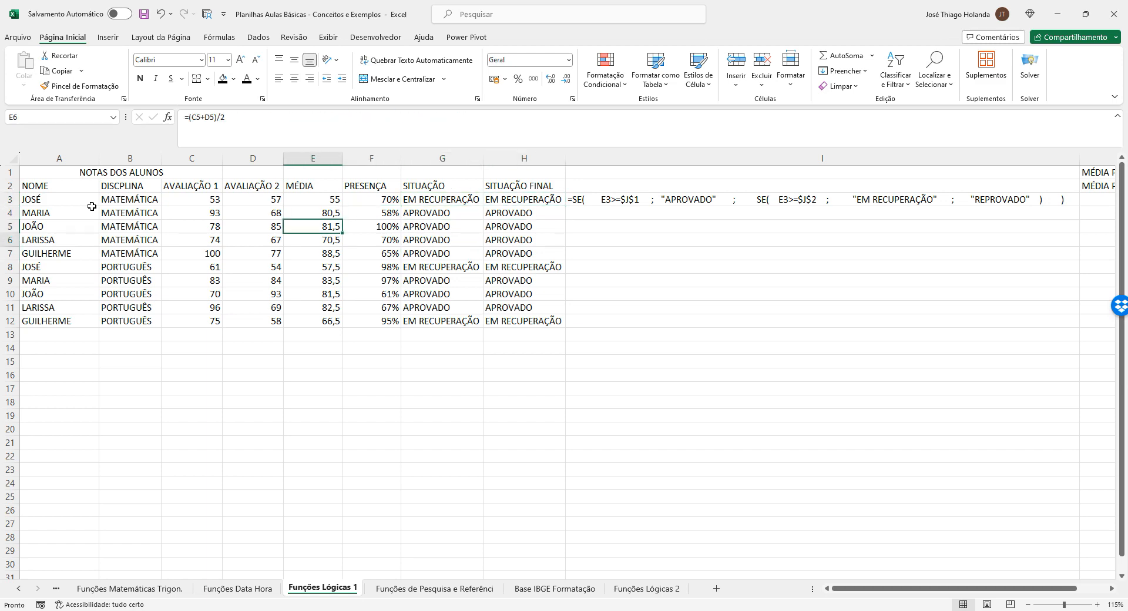
key("Down")
key("Down")
key("Down")
key("Down")
key("Down")
key("Down")
key("Up")
key("Up")
key("Up")
key("Up")
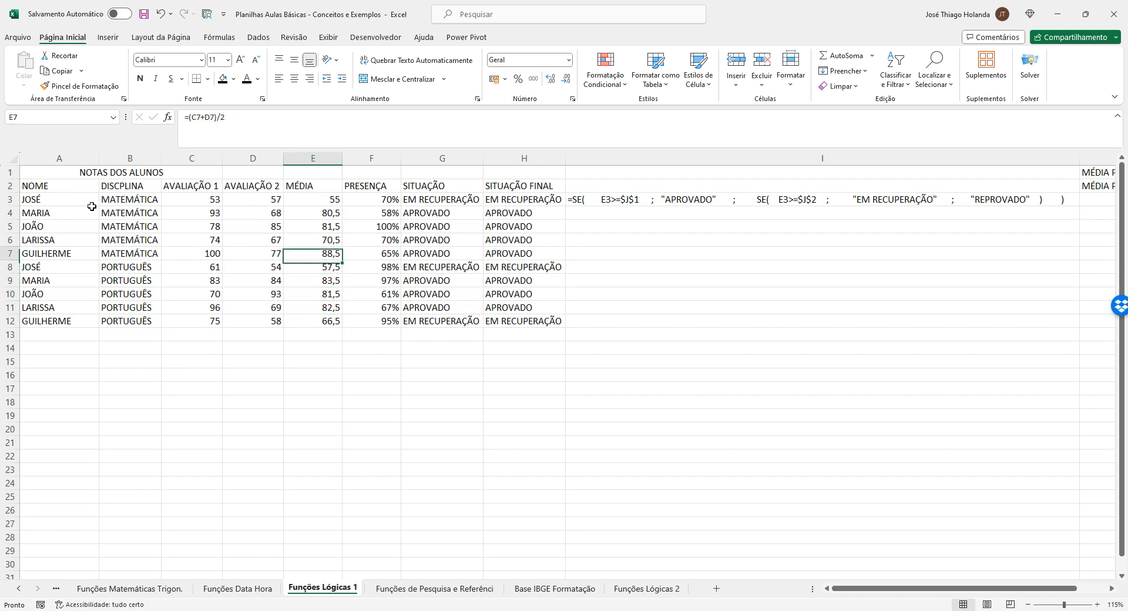
key("Down")
- Compare the simple SE in SITUAÇÃO with the nested SE in SITUAÇÃO FINAL for rows 3 and 4
key("Right")
key("Right")
key("Up")
key("Up")
key("Up")
key("Up")
key("Right")
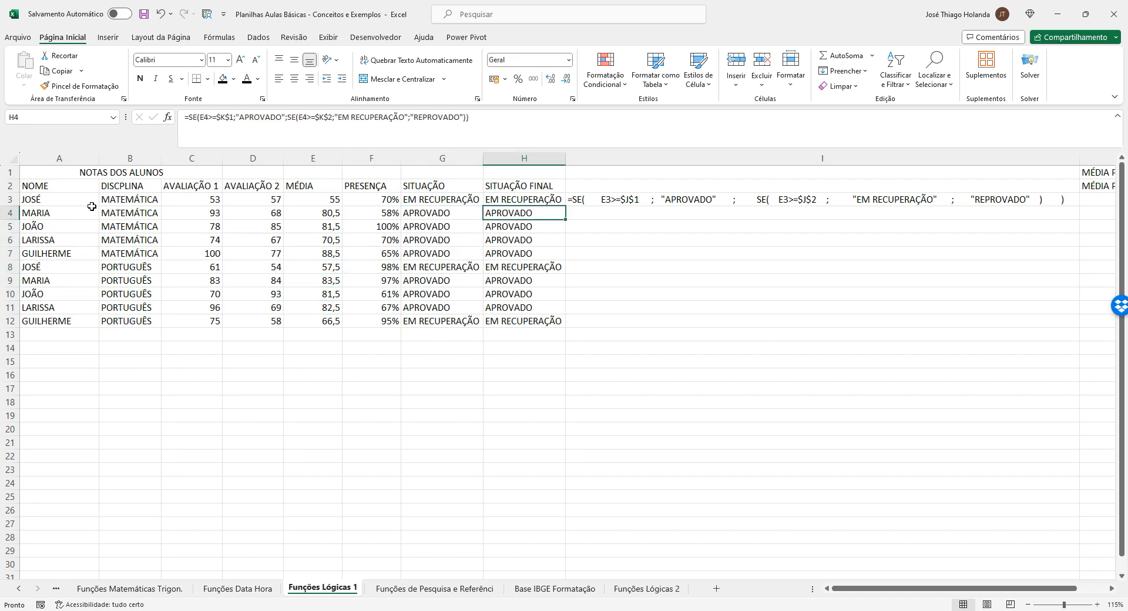
key("Right")
key("Up")
key("Left")
key("Down")
key("Up")
key("Right")
key("Left")
key("Left")
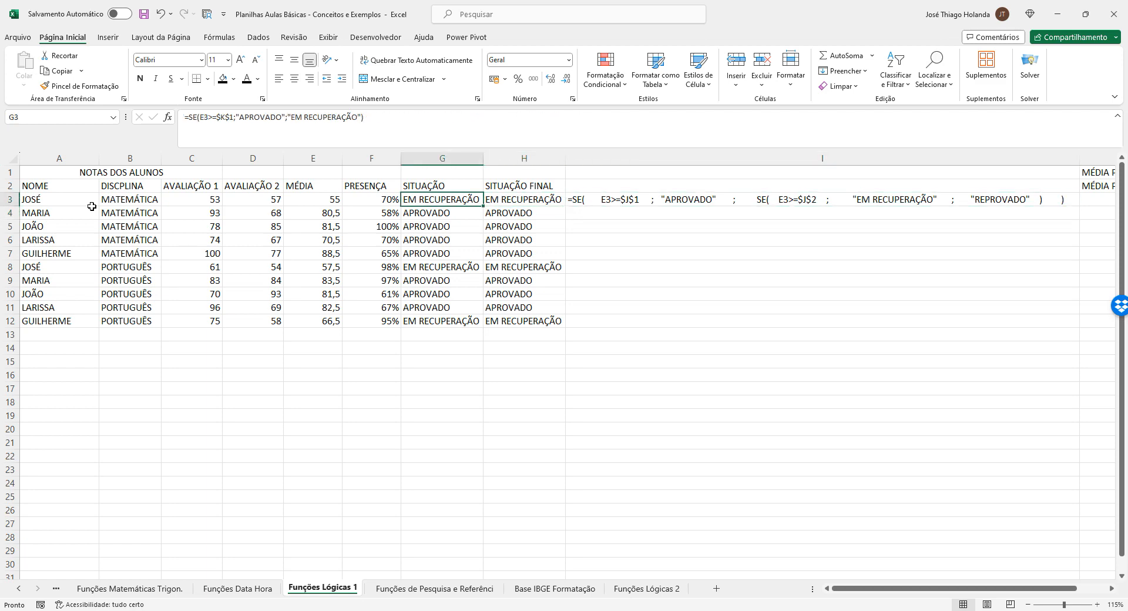
- Check the second student's PRESENÇA in F4 against the SITUAÇÃO and SITUAÇÃO FINAL formulas in G4 and H4
key("Down")
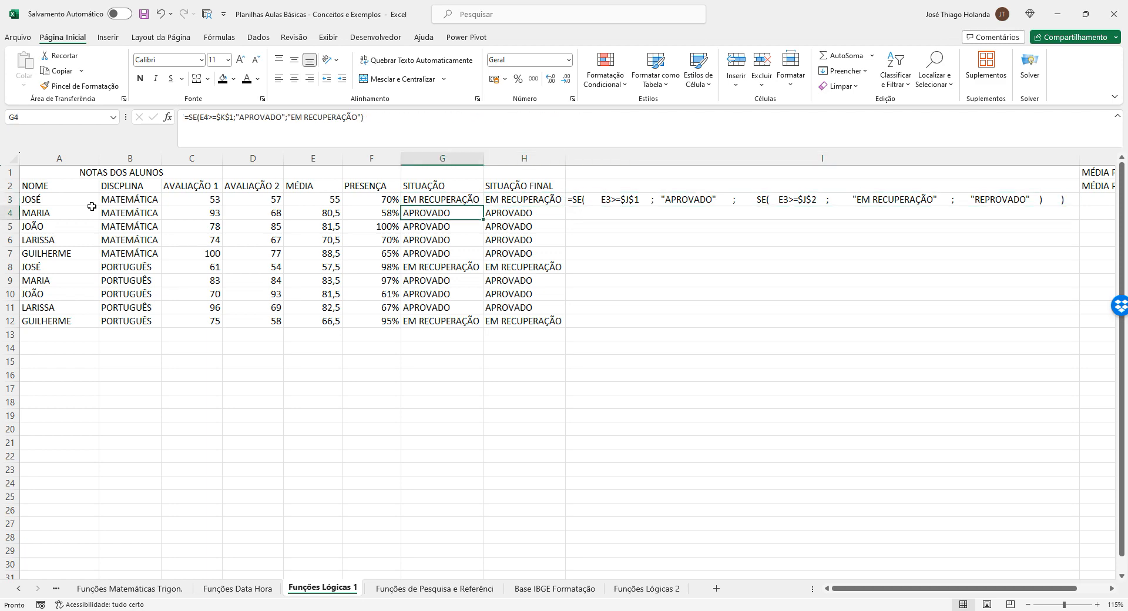
key("Right")
key("Left")
key("Left")
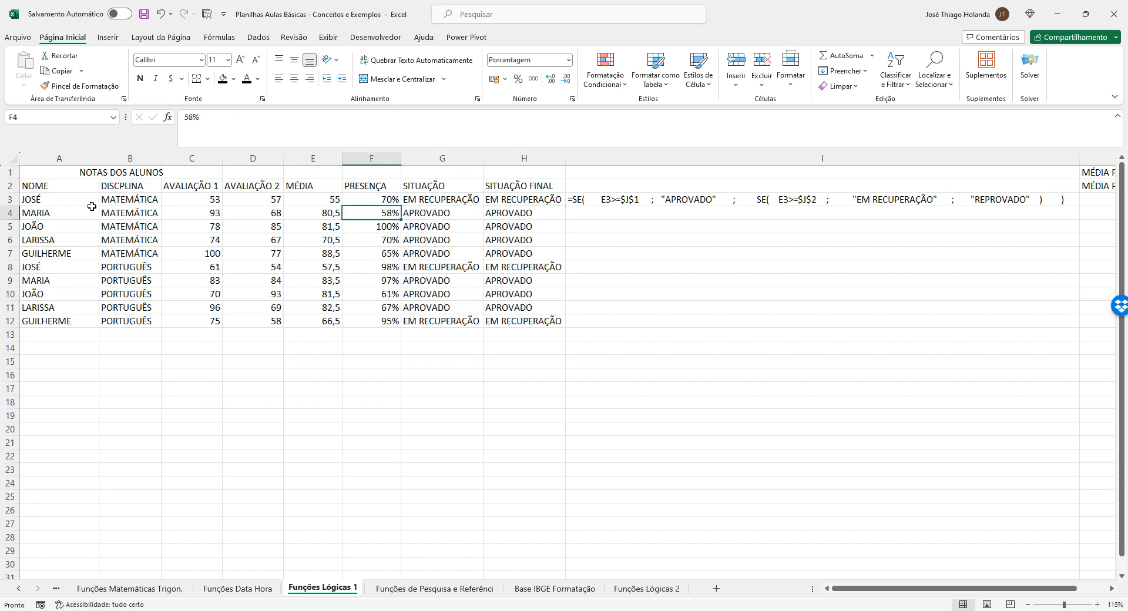
key("Right")
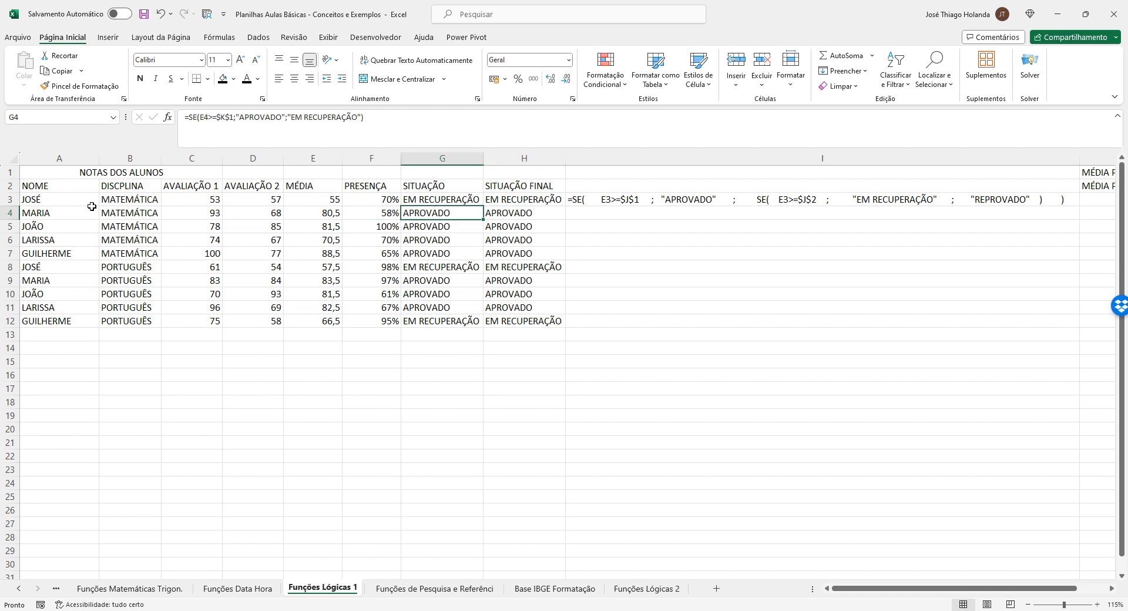
key("Right")
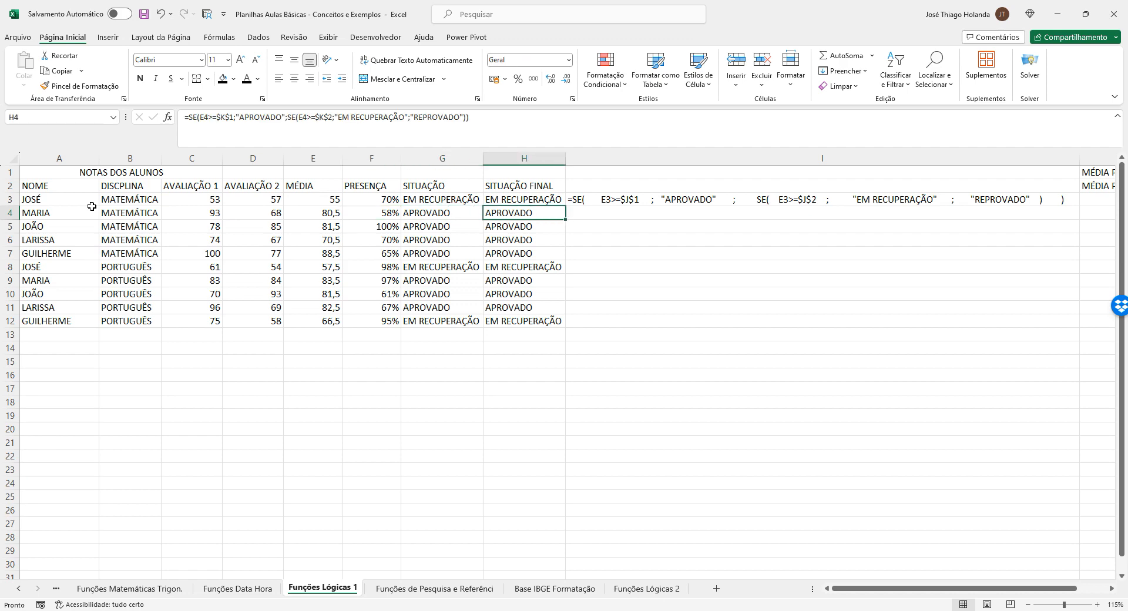
- In the written-out formula in I3, insert "E (" before the E3>=$J$1 condition and a semicolon after it
key("Up")
key("Right")
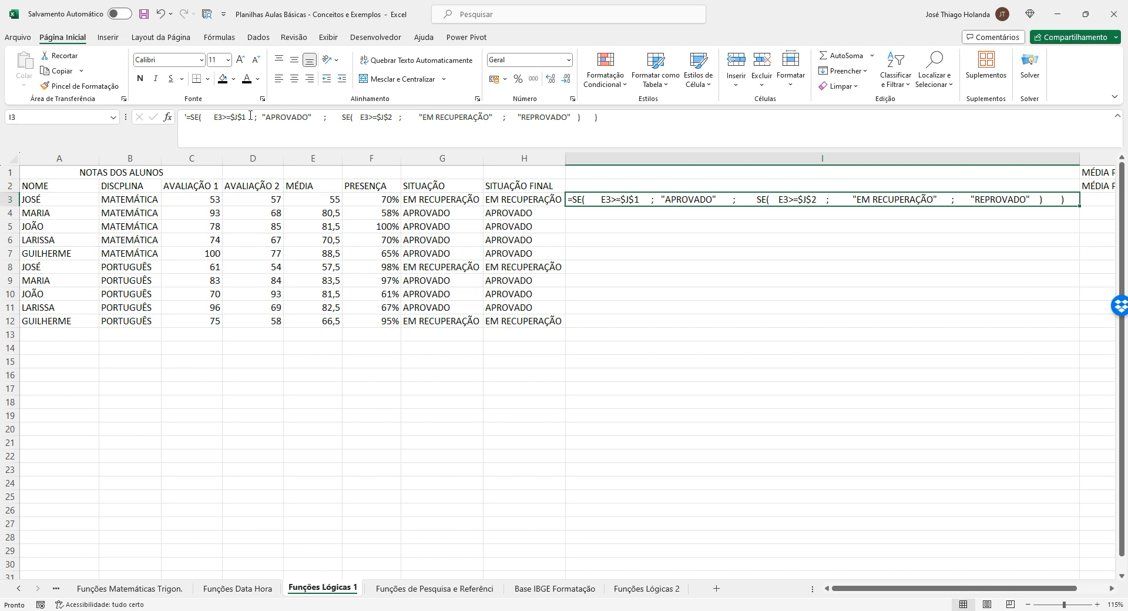
left_click(214, 118)
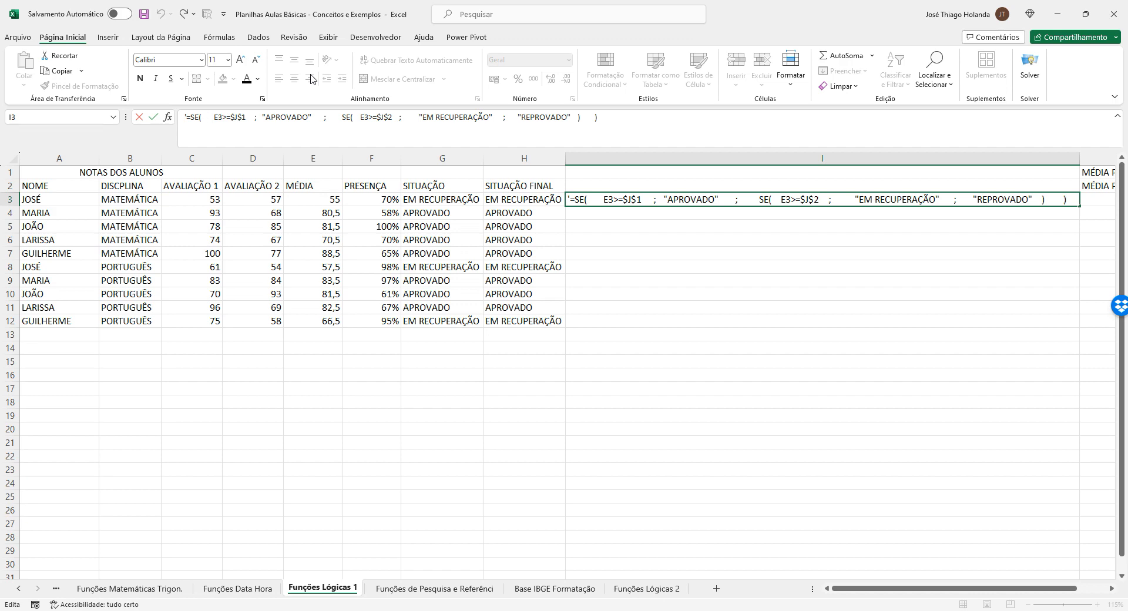
type("E (")
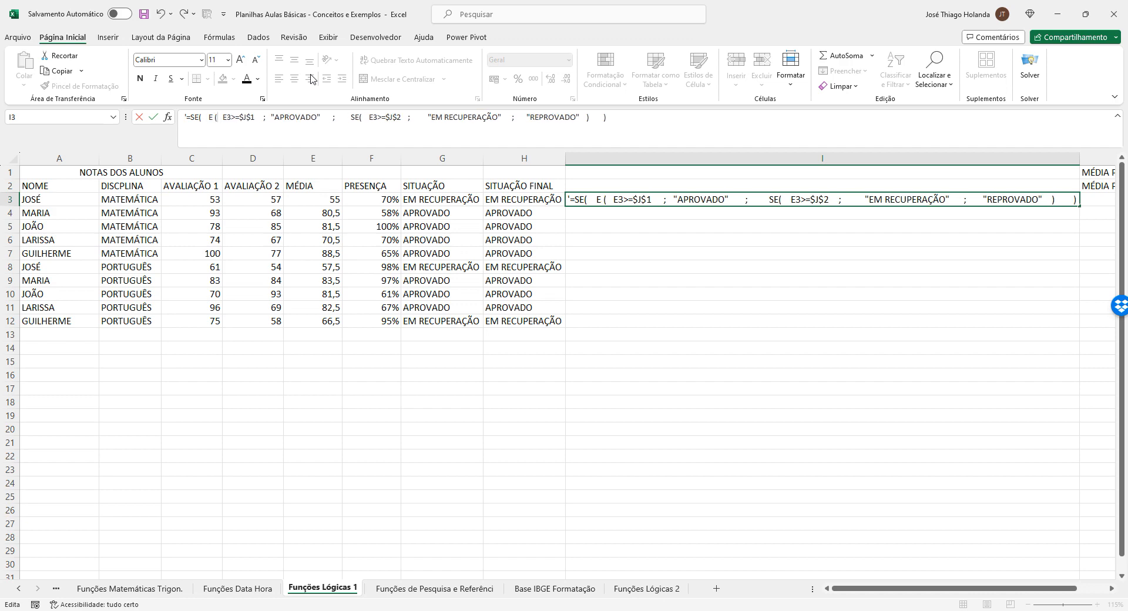
key("Delete")
key("Delete")
key("Delete")
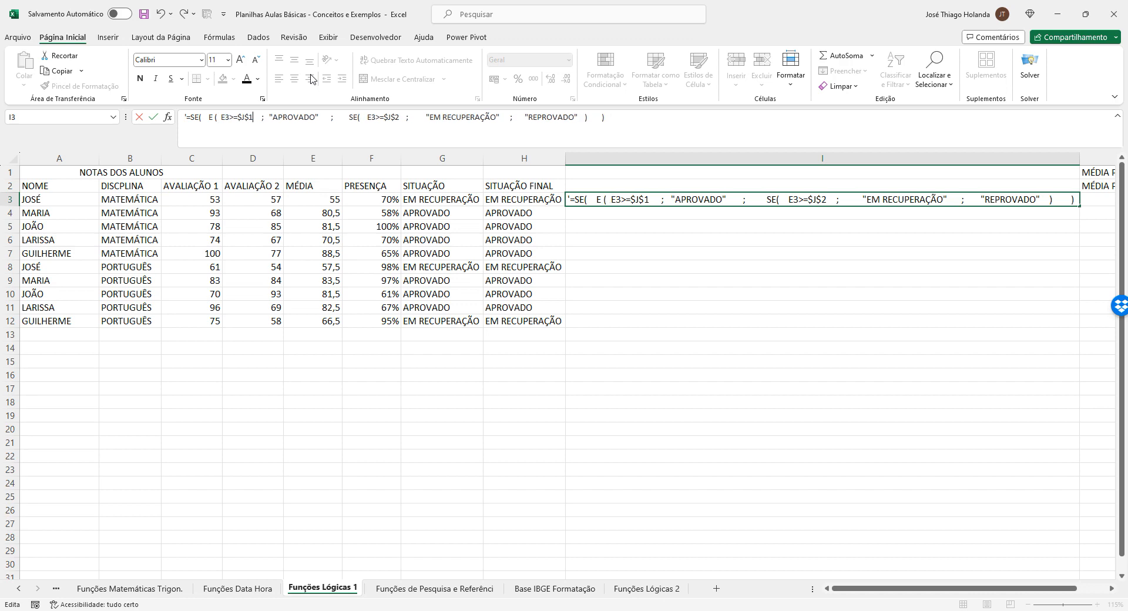
type(";")
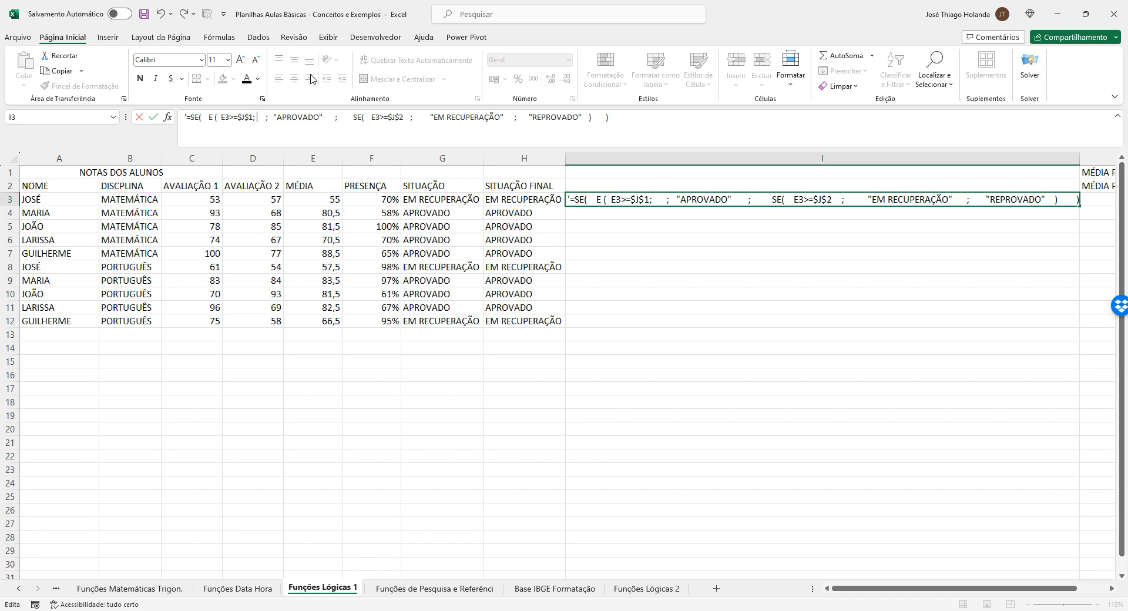
left_click(388, 199)
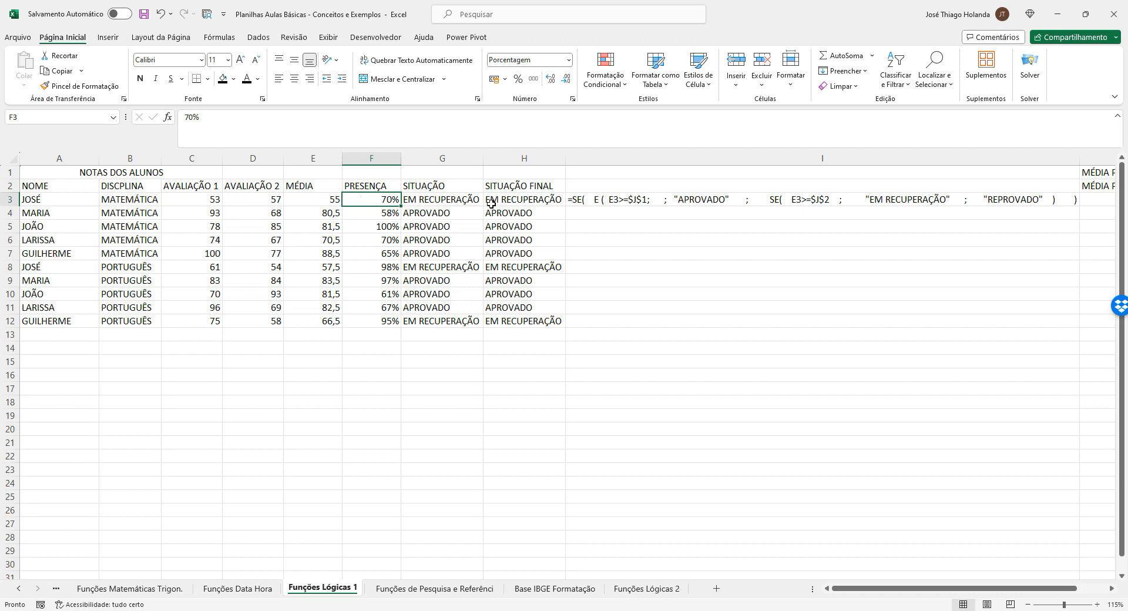
- In the formula text in I3, add the second condition F3 > 0,75 after E3>=$J$1; and close the E function's parenthesis
left_click(445, 200)
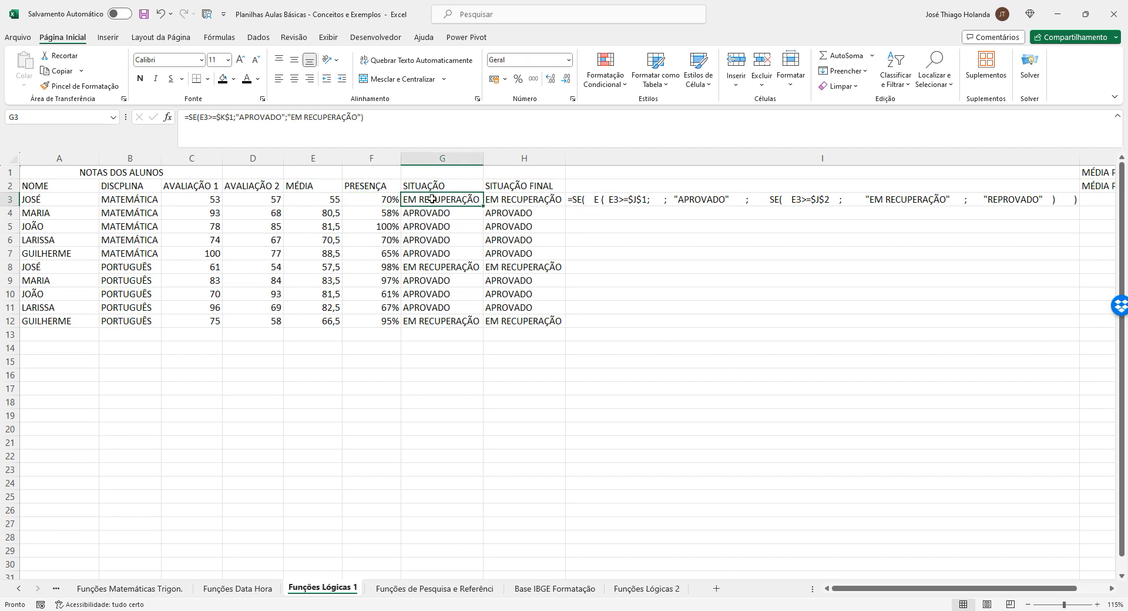
left_click(600, 200)
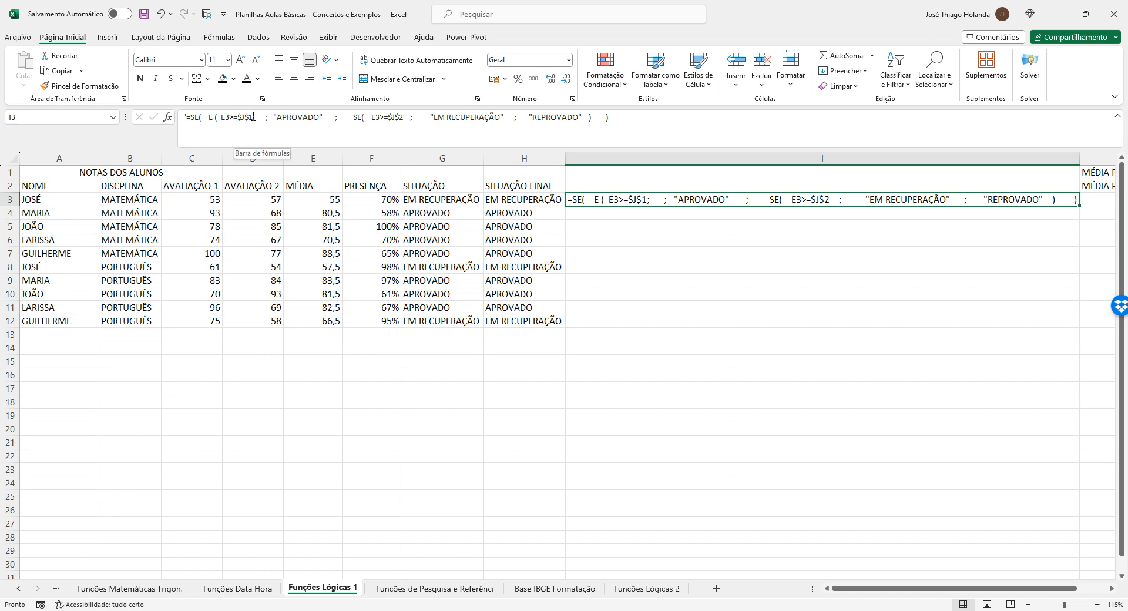
left_click(208, 117)
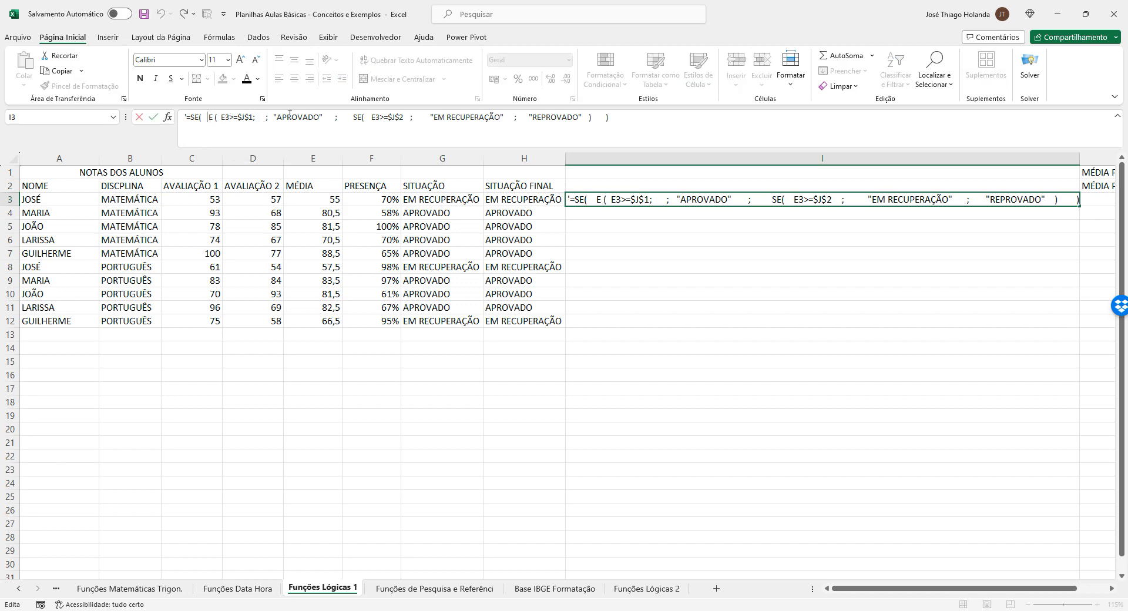
key("shift+Right")
key("shift+Right")
key("shift+Right")
key("shift+Right")
key("shift+Right")
key("shift+Right")
key("shift+Right")
key("shift+Right")
key("shift+Right")
key("shift+Right")
key("shift+Right")
key("shift+Right")
key("Right")
type("F3 ")
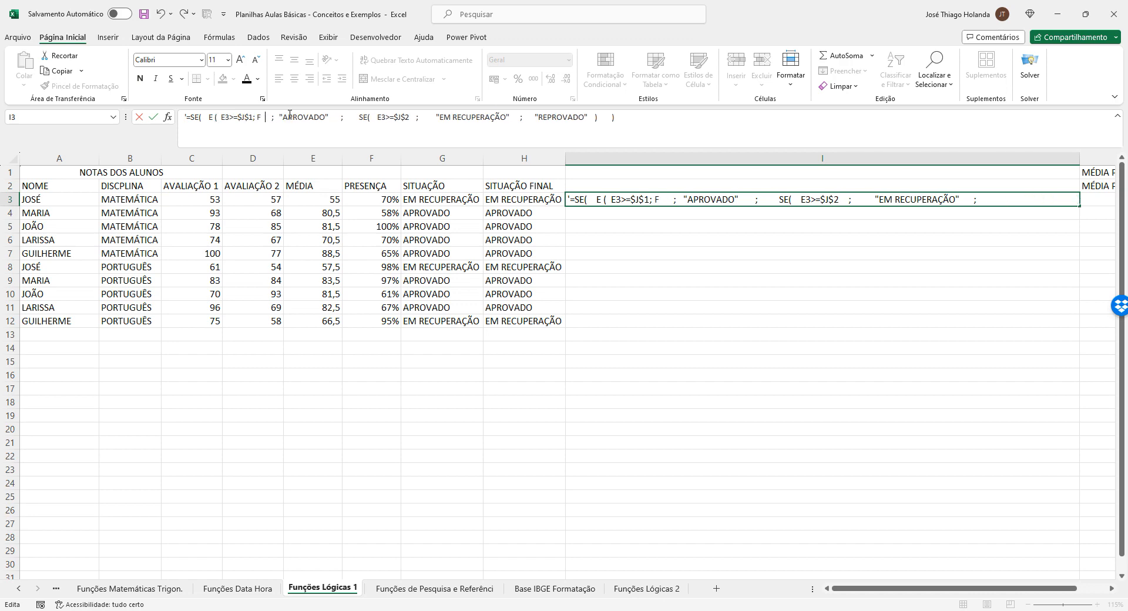
type(">")
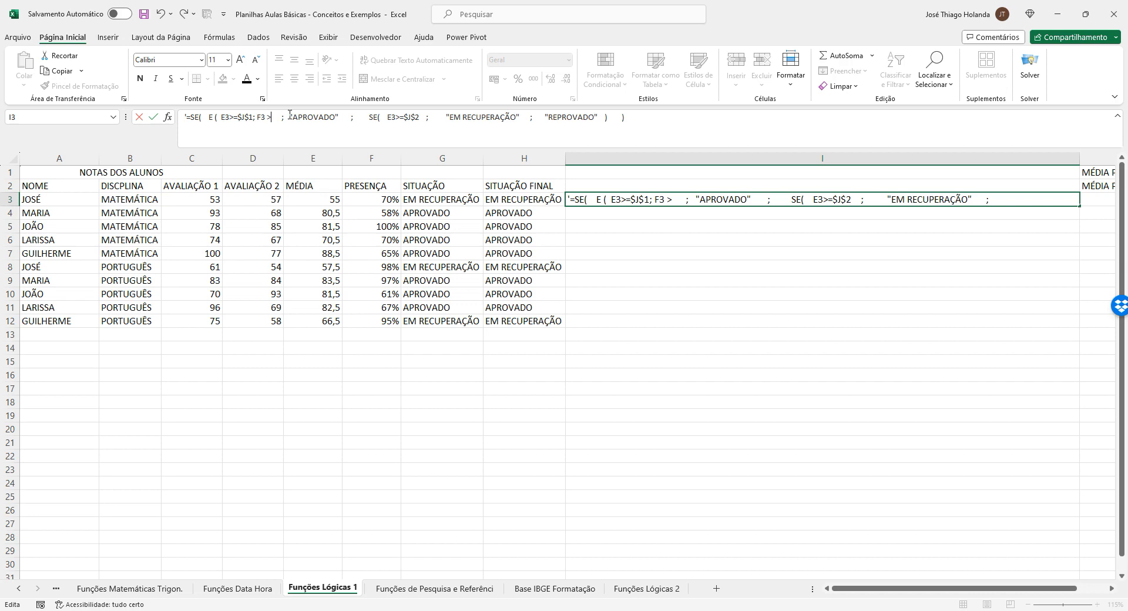
type(" 0,75 ")
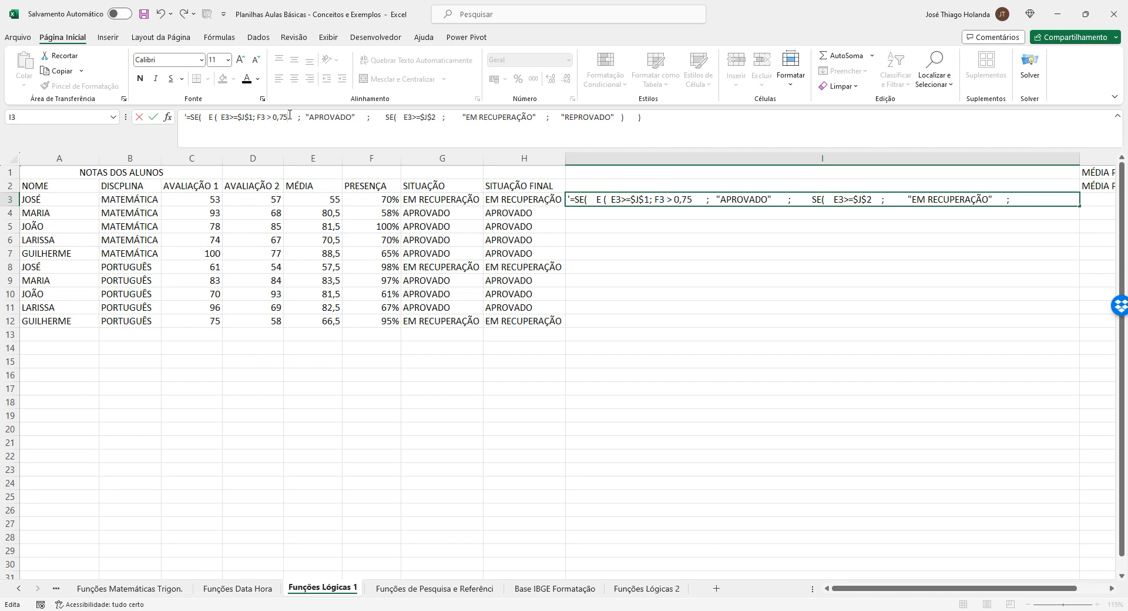
type(")")
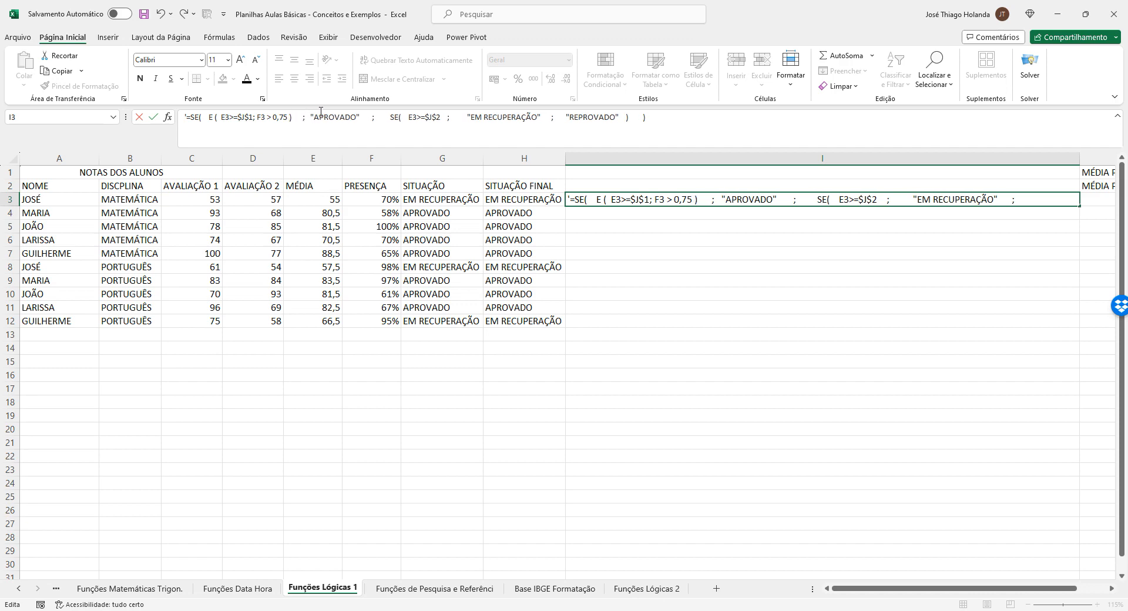
- Highlight the E condition, the "APROVADO" result and the nested SE test in I3's formula text, and commit the entry
key("shift+Left")
key("shift+Left")
key("shift+Left")
key("shift+Left")
key("shift+Left")
key("shift+Left")
key("shift+Left")
key("shift+Left")
key("shift+Left")
key("shift+Left")
key("shift+Left")
key("shift+Left")
key("shift+Left")
key("shift+Left")
key("shift+Left")
key("shift+Left")
key("shift+Left")
key("shift+Left")
key("shift+Left")
key("shift+Left")
key("shift+Left")
key("shift+Left")
key("shift+Left")
key("shift+Left")
key("shift+Left")
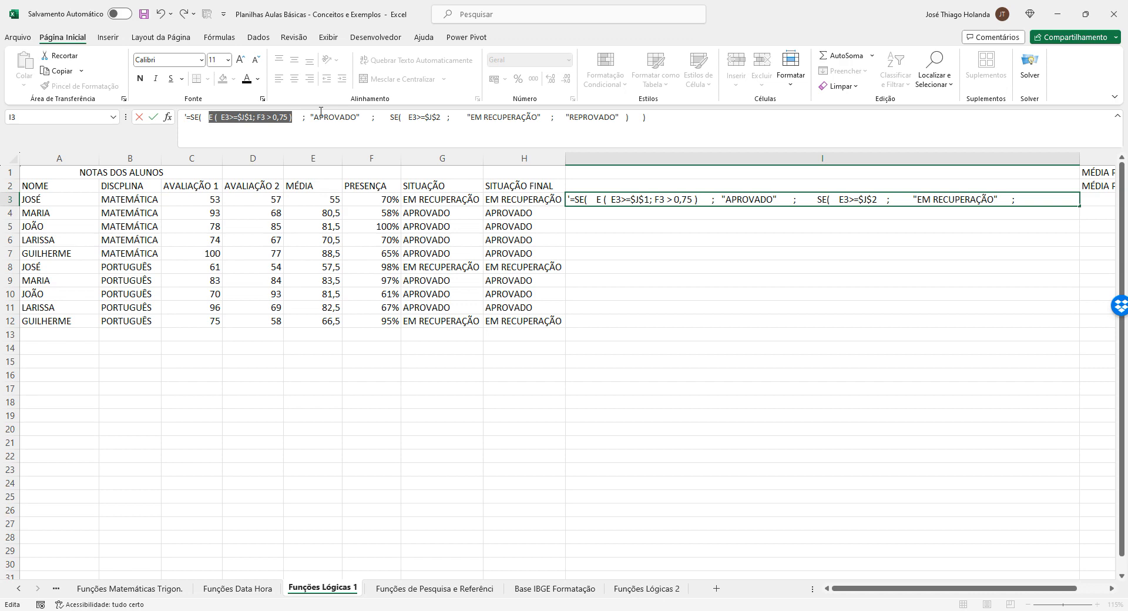
left_click_drag(307, 118, 364, 119)
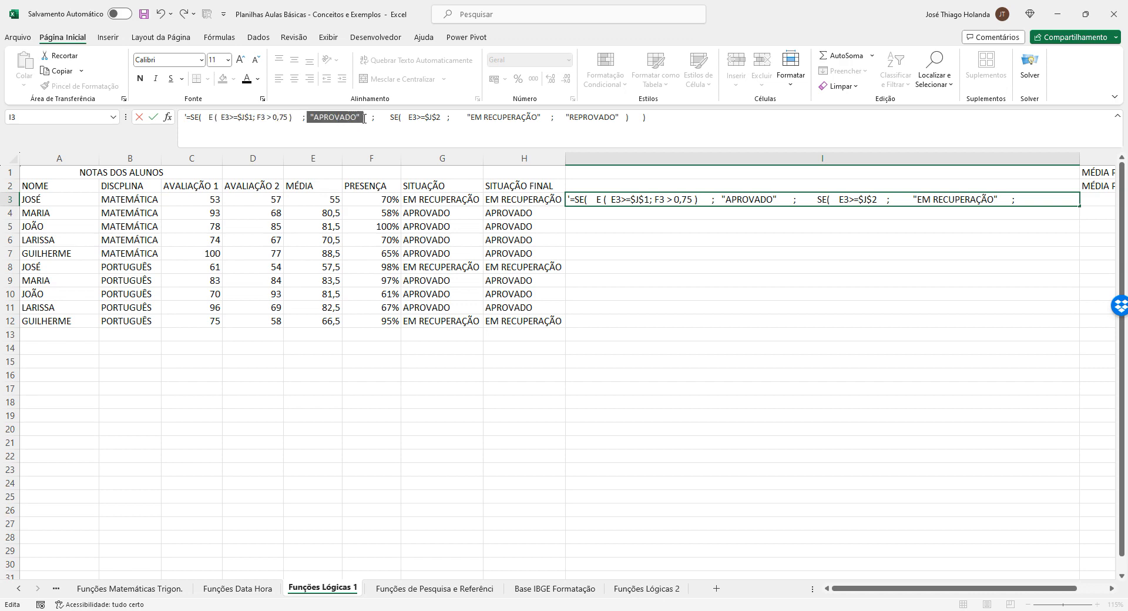
left_click_drag(390, 118, 445, 118)
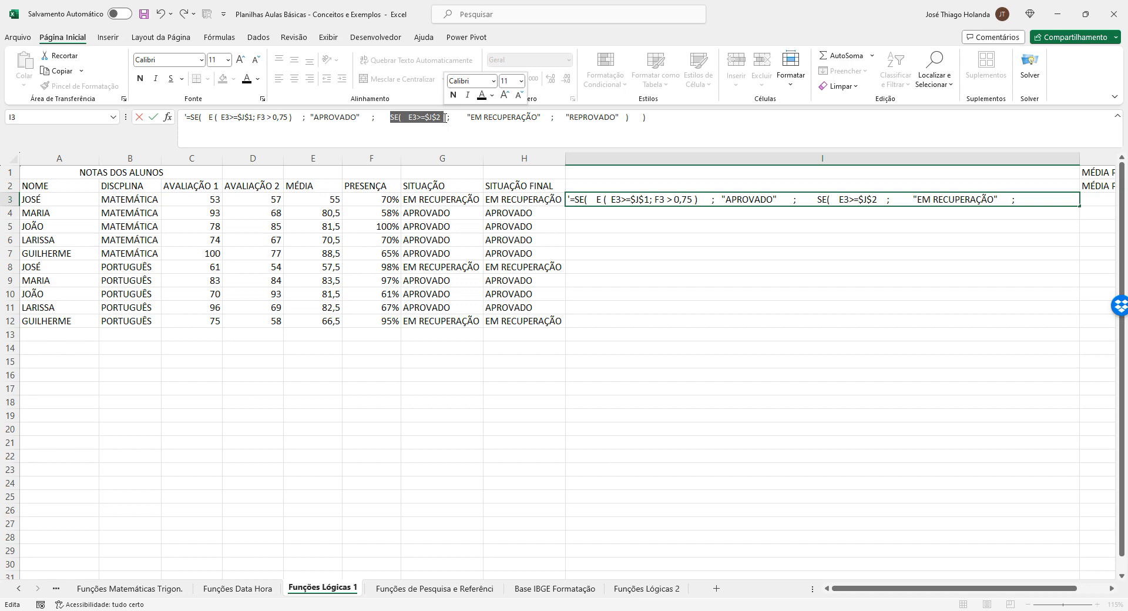
key("Escape")
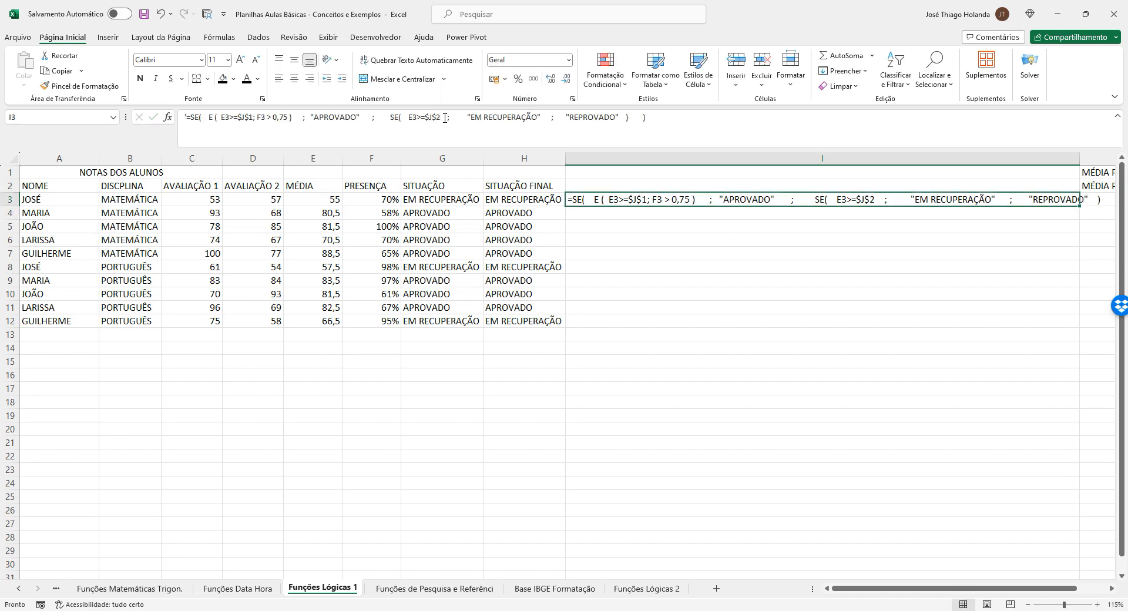
- In the SITUAÇÃO formula in G3, open an E function before the E3>=$K$1 test
key("Left")
key("Left")
key("Right")
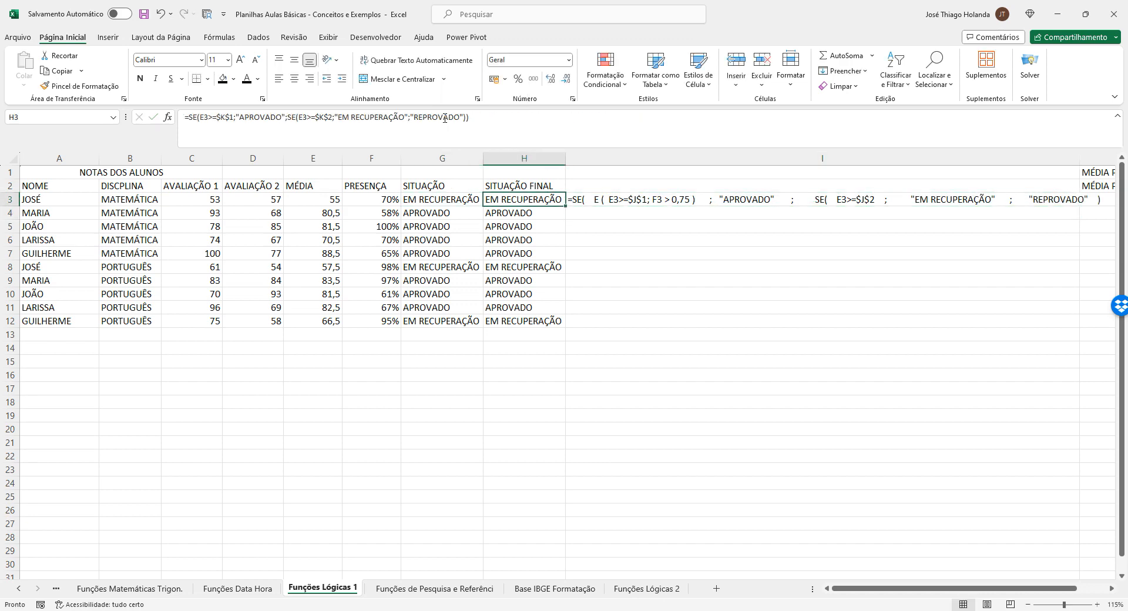
key("Left")
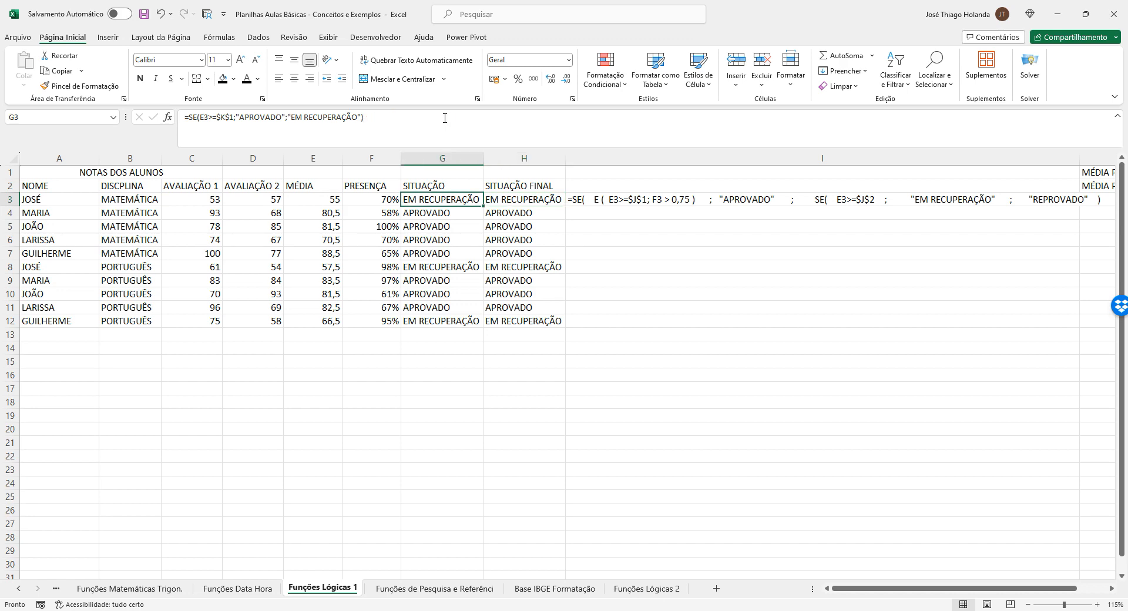
key("Right")
key("Left")
key("Right")
key("Left")
left_click(201, 117)
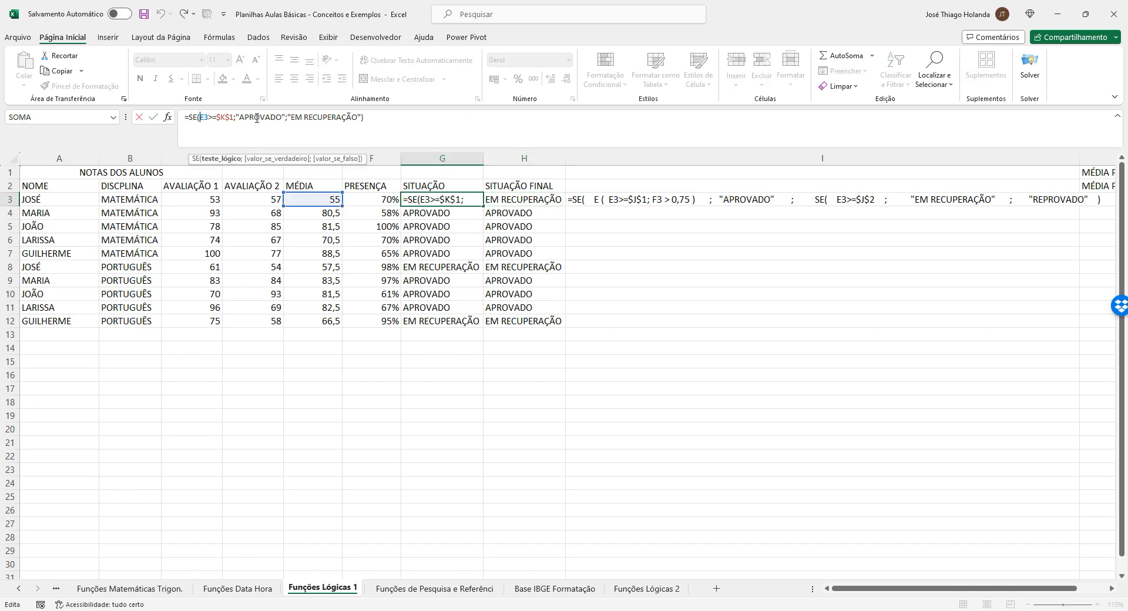
type("E ")
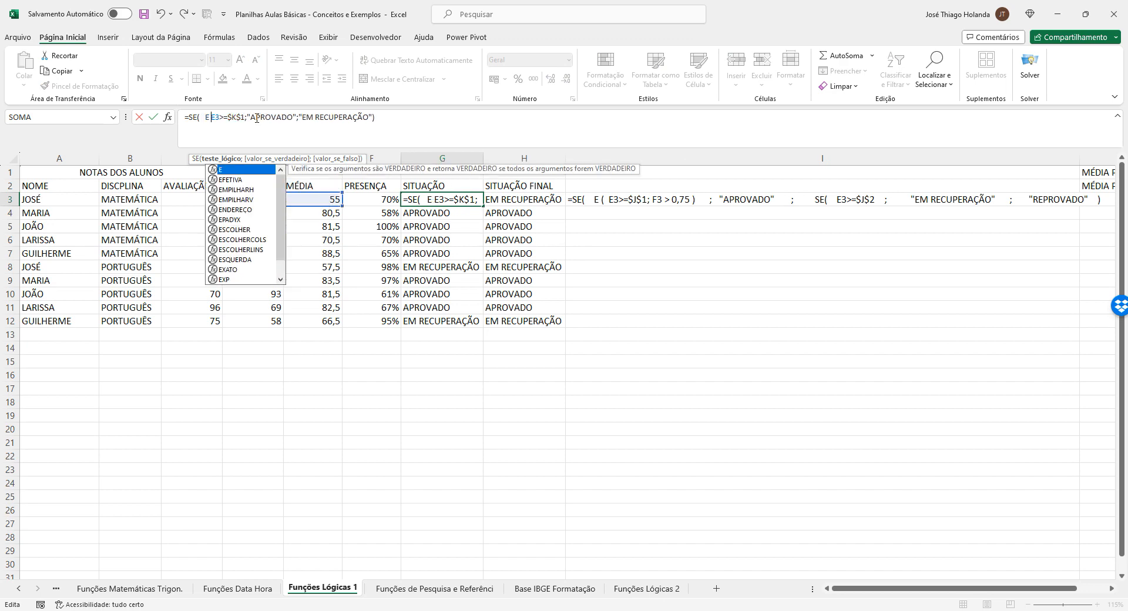
type("(")
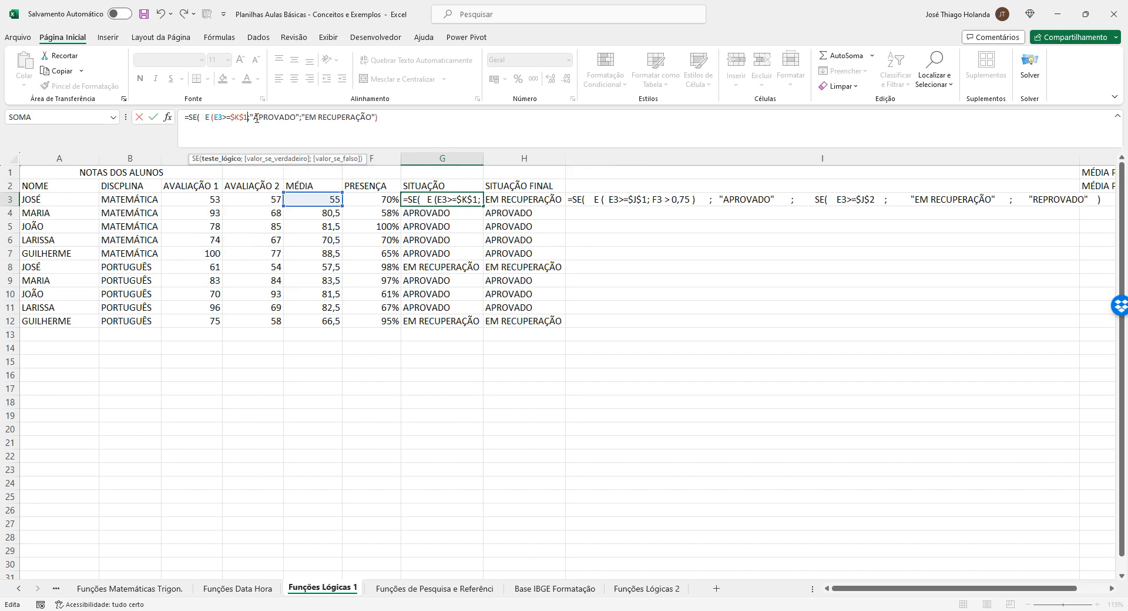
- Add F3>0,75 as the E function's second condition in G3, close its parenthesis and remove the space after E
left_click(257, 118)
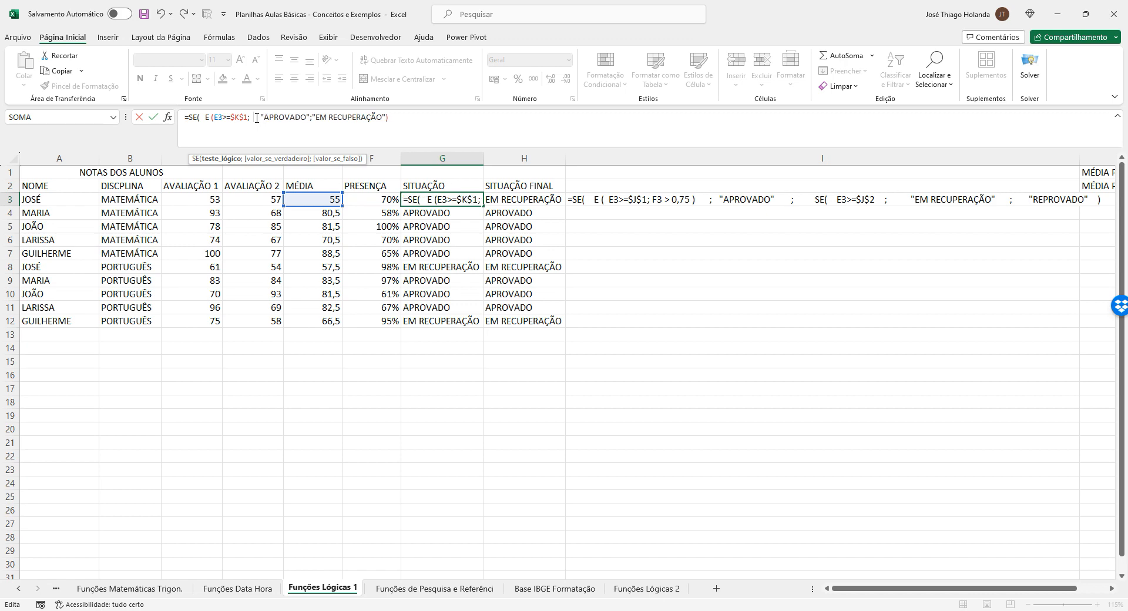
key("Left")
key("Left")
key("Left")
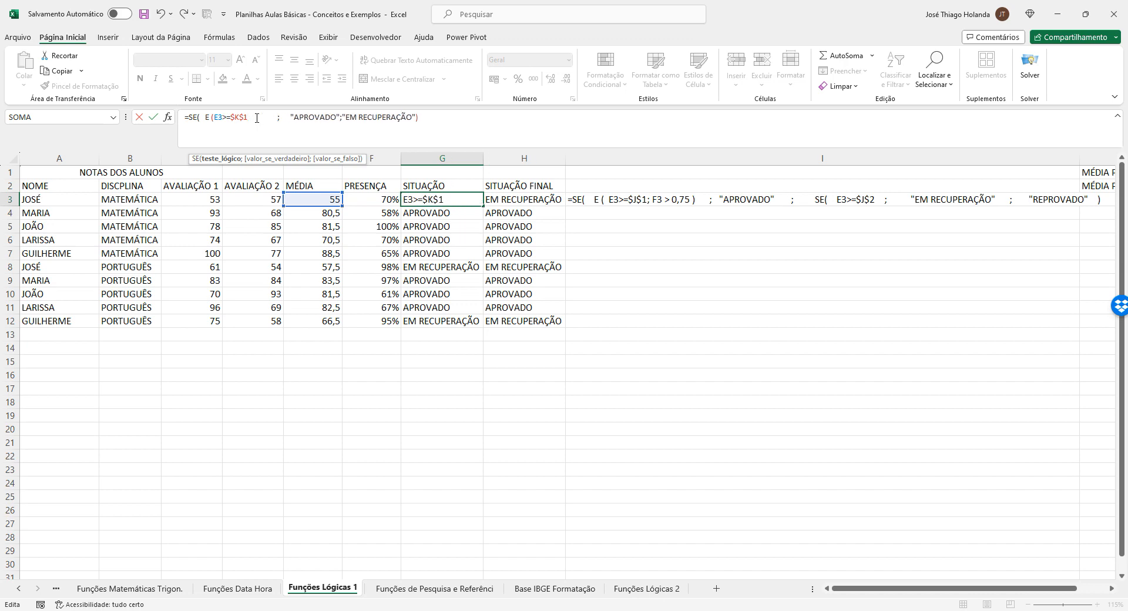
left_click(257, 119)
type(";")
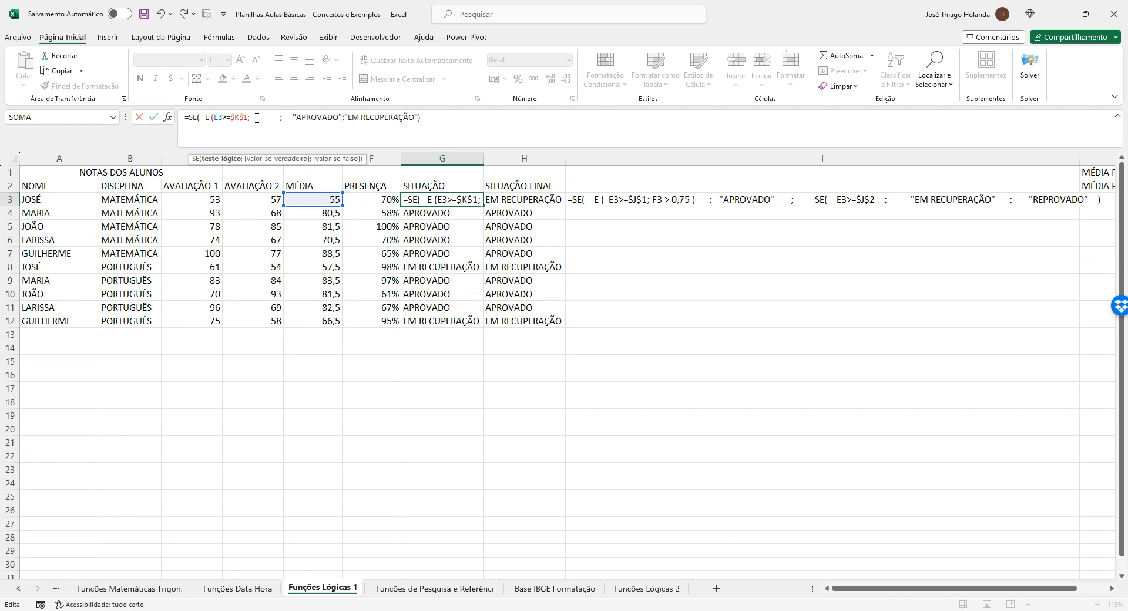
type("F")
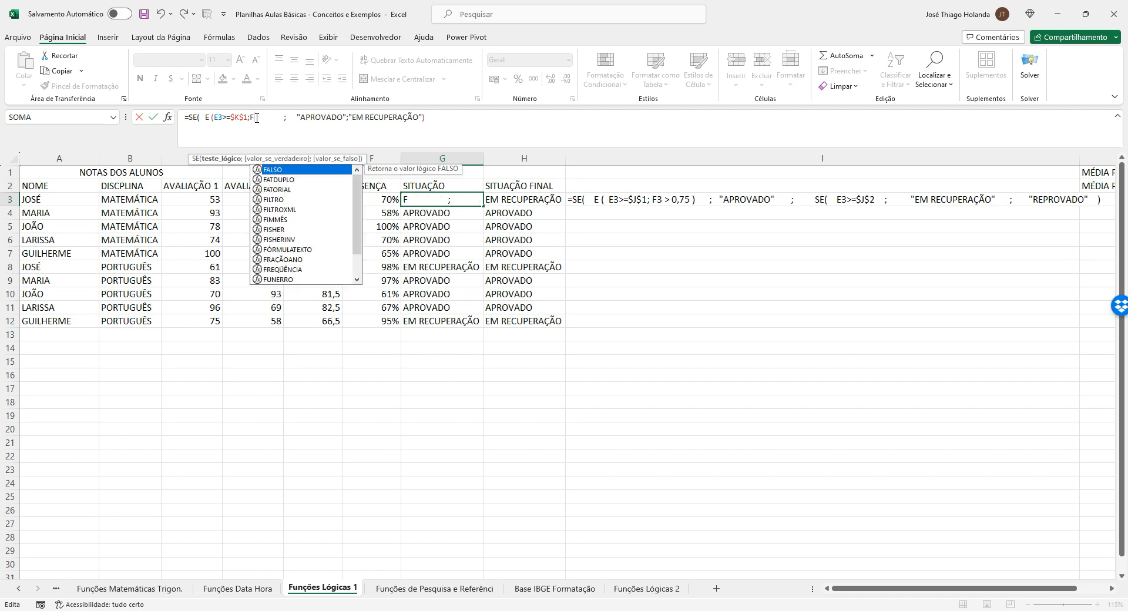
type("3>0,75")
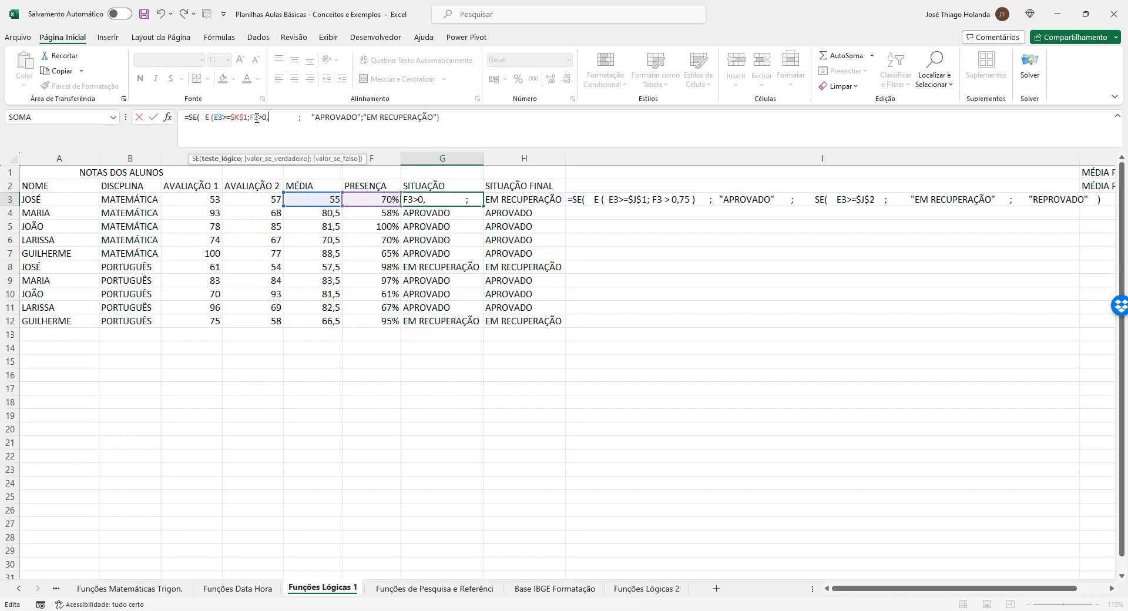
type(")")
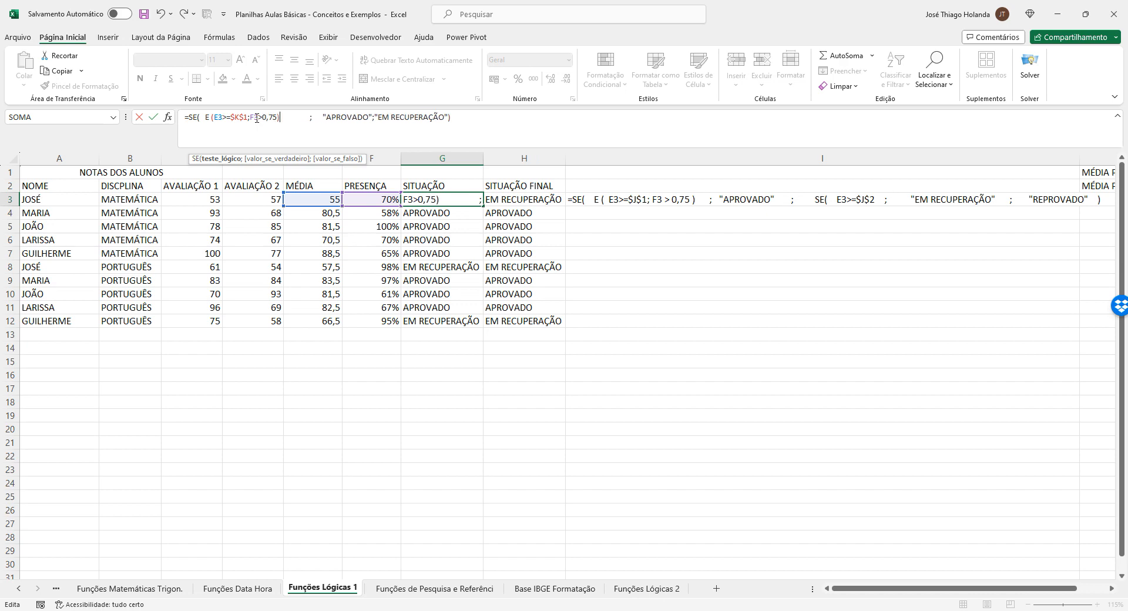
left_click(213, 118)
key("BackSpace")
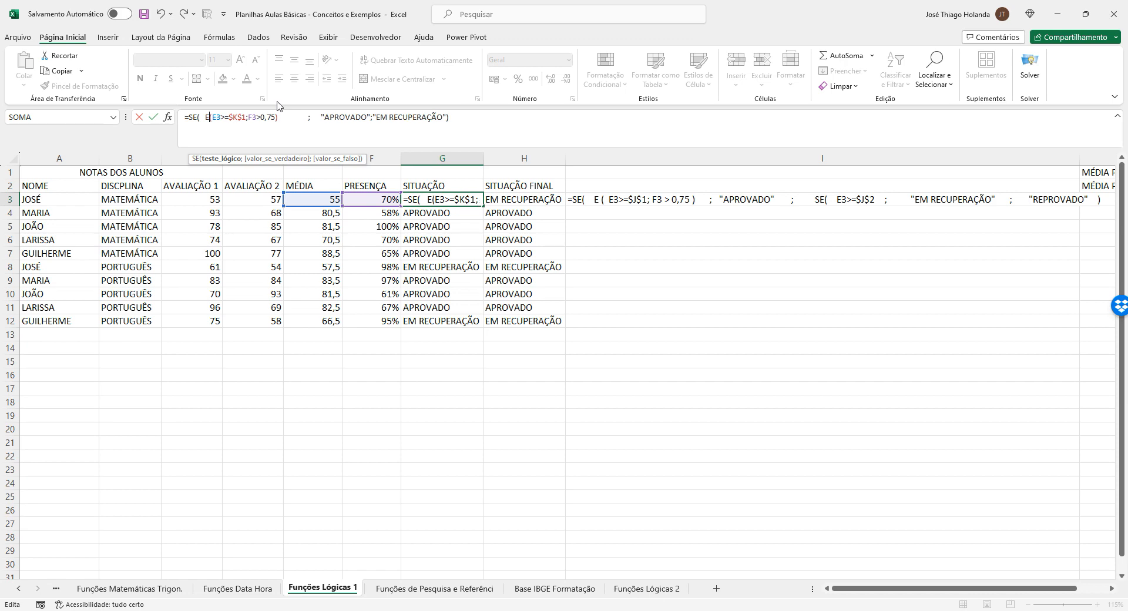
- Review the logical test in G3, space out the "APROVADO" and "EM RECUPERAÇÃO" arguments, and commit the formula
left_click_drag(284, 118, 205, 118)
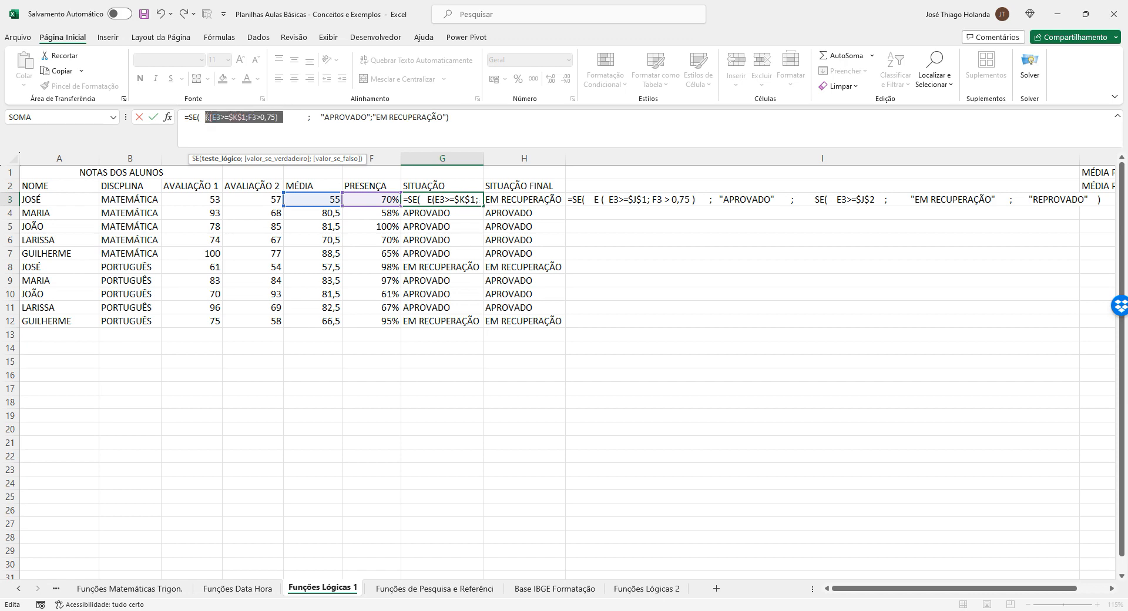
left_click_drag(321, 117, 370, 117)
left_click(400, 117)
key("Left")
key("Left")
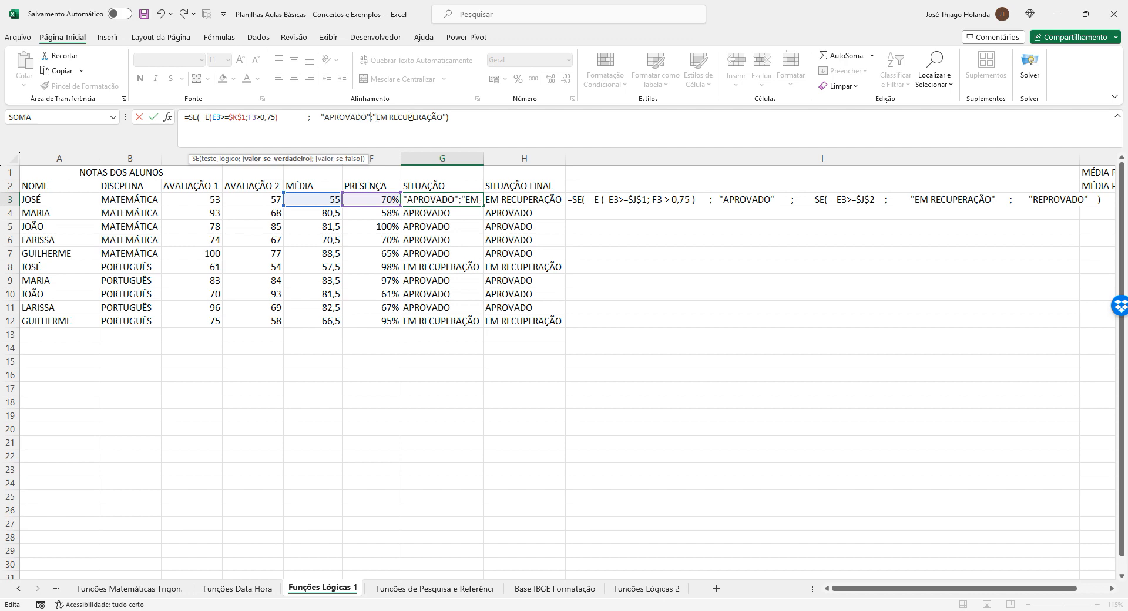
key("Right")
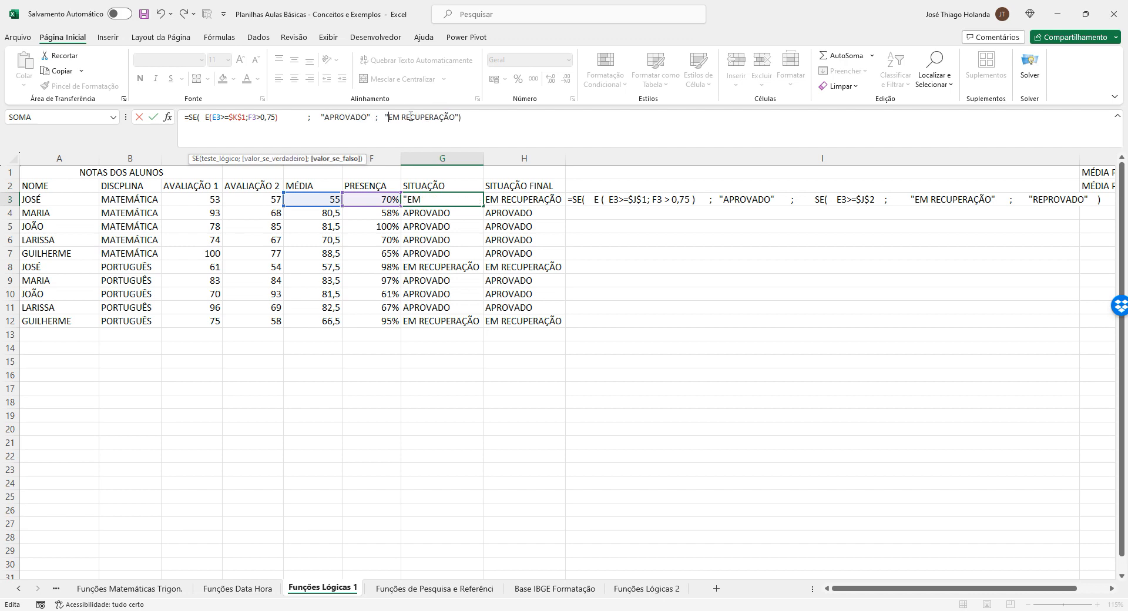
key("End")
key("Left")
key("ctrl+Return")
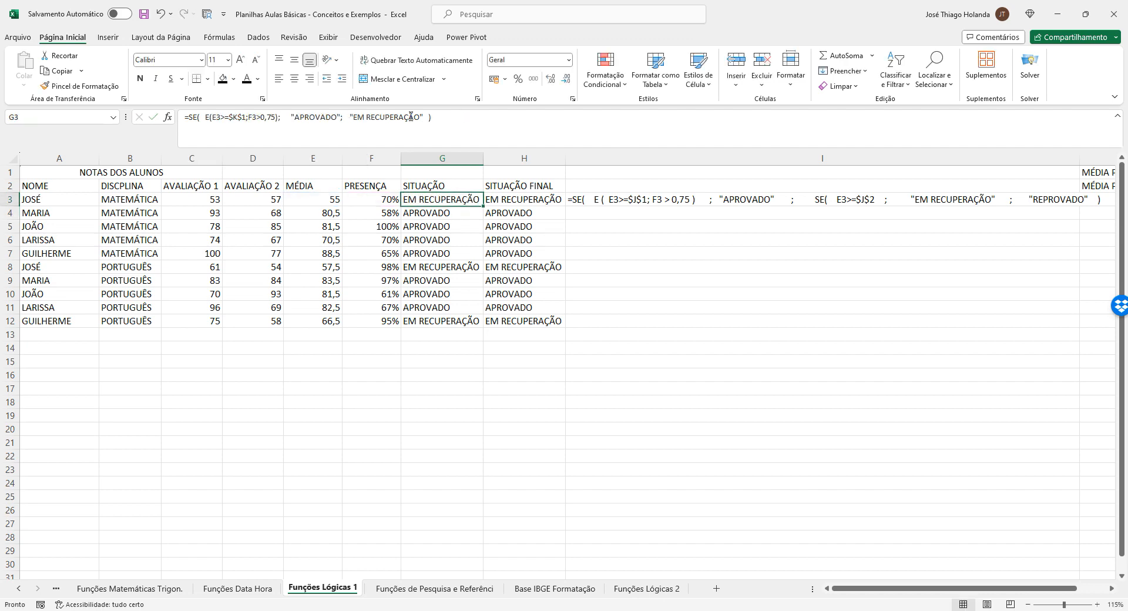
- Check the average and attendance in row 3, and fill the G3 formula down through G12
left_click(332, 200)
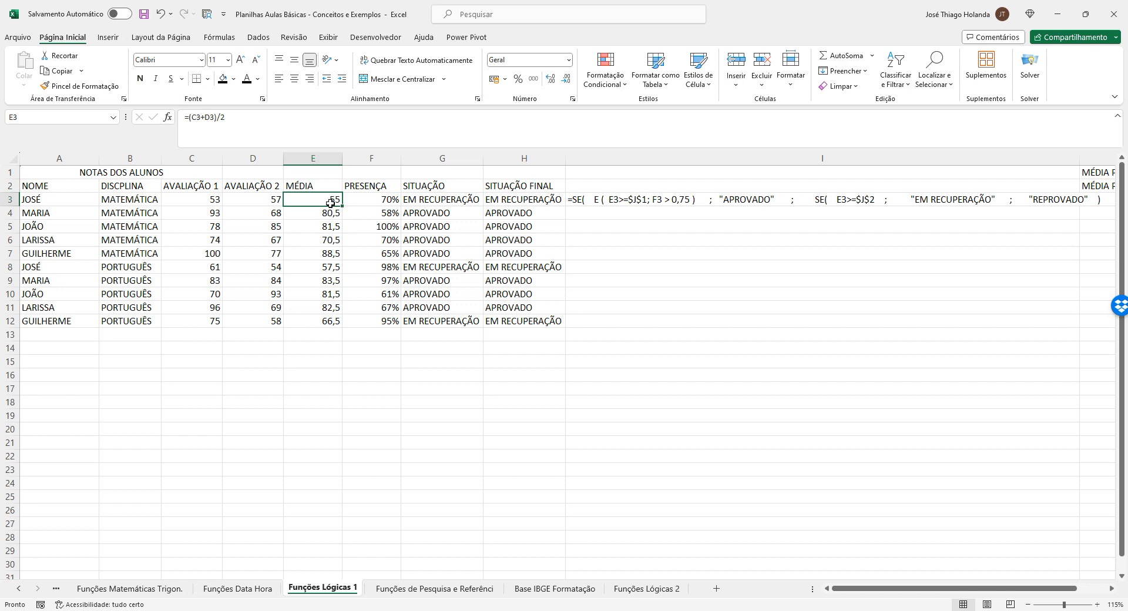
left_click(379, 201)
left_click(412, 197)
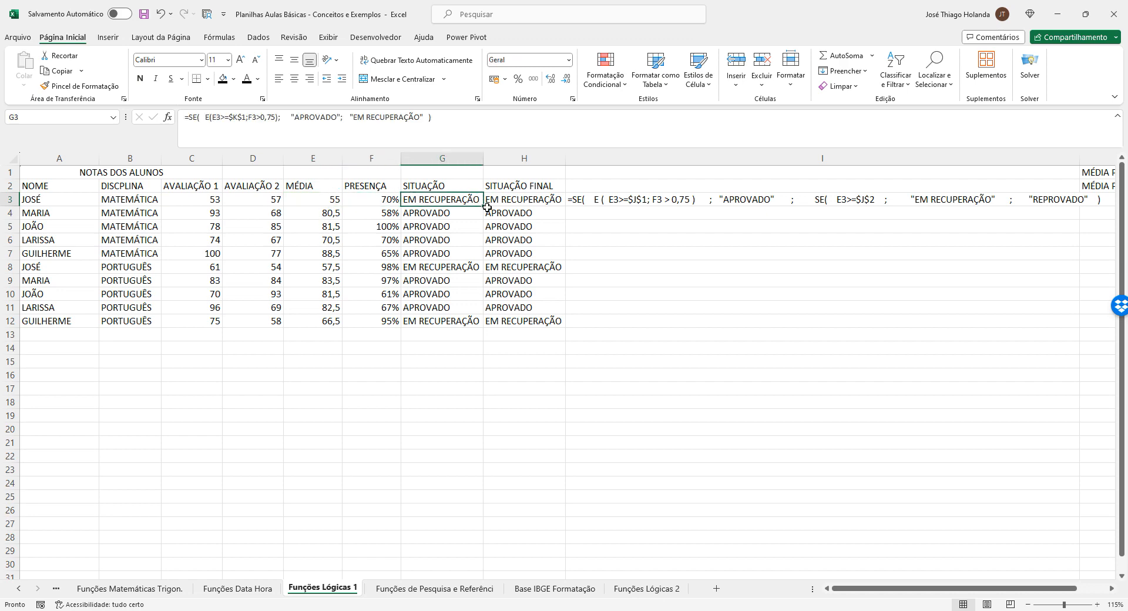
left_click_drag(488, 207, 487, 331)
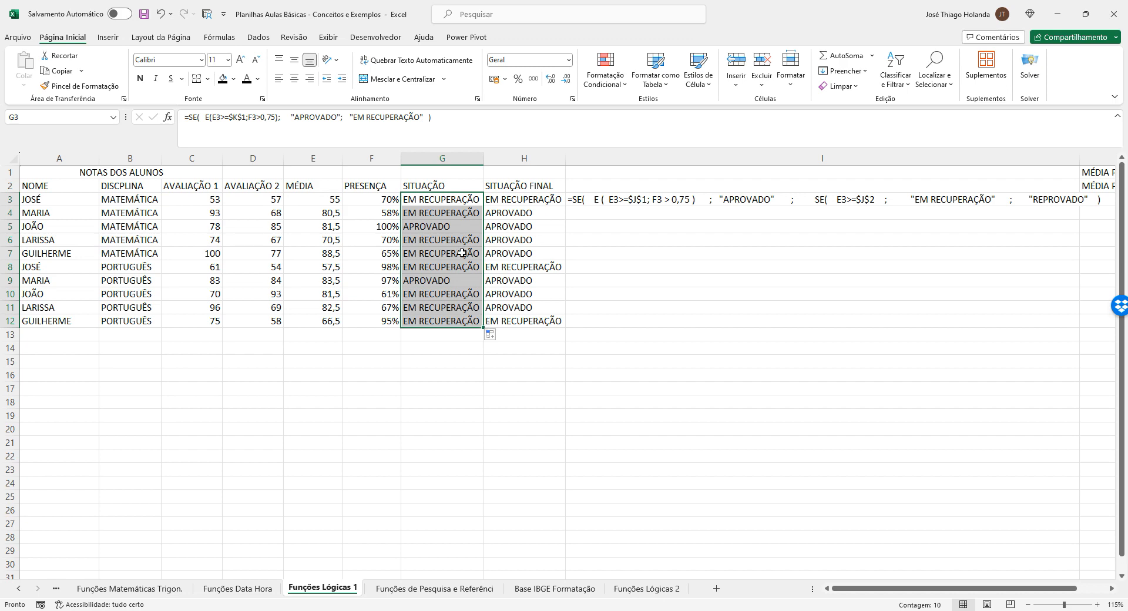
- Compare the MÉDIA and PRESENÇA values in rows 5 and 9 with their SITUAÇÃO results, and inspect E3, G3 and G4
left_click(324, 224)
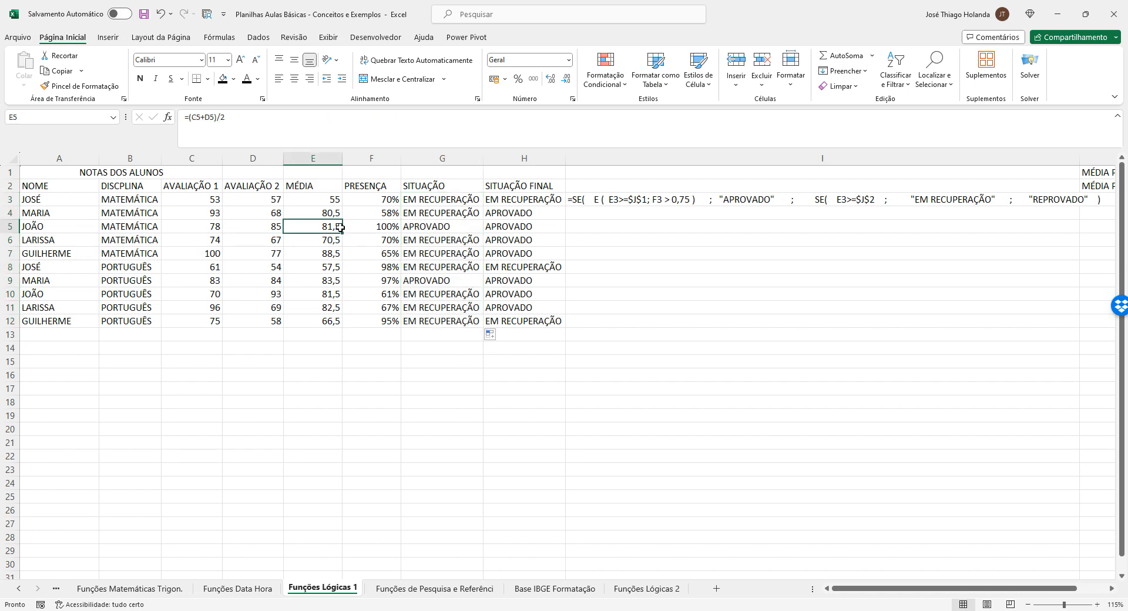
left_click(364, 228)
left_click(326, 229)
left_click(365, 228)
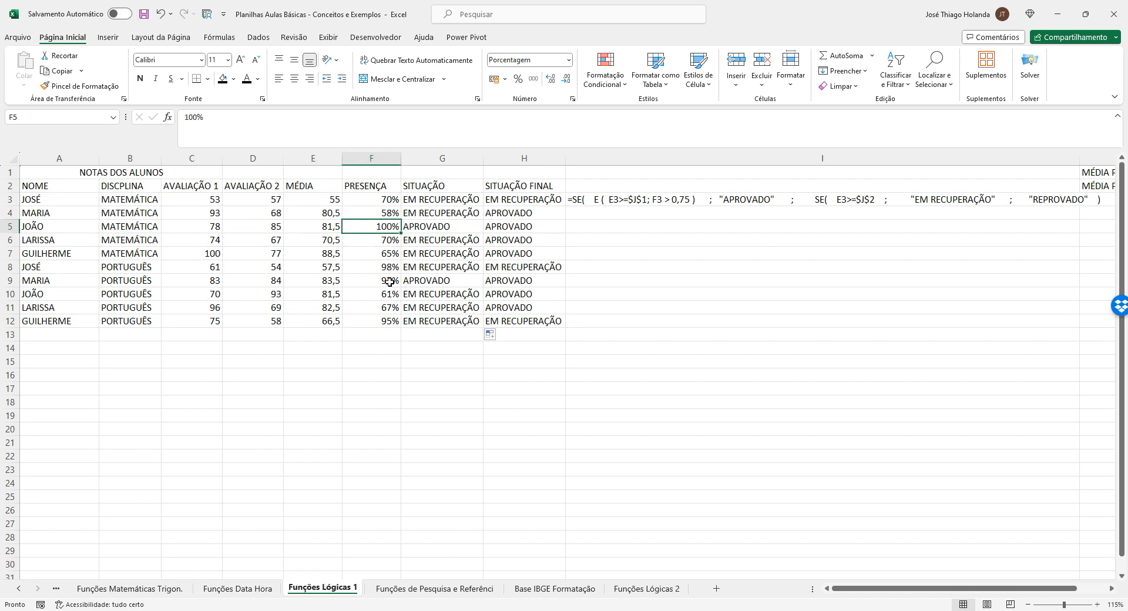
left_click(389, 281)
left_click(312, 282)
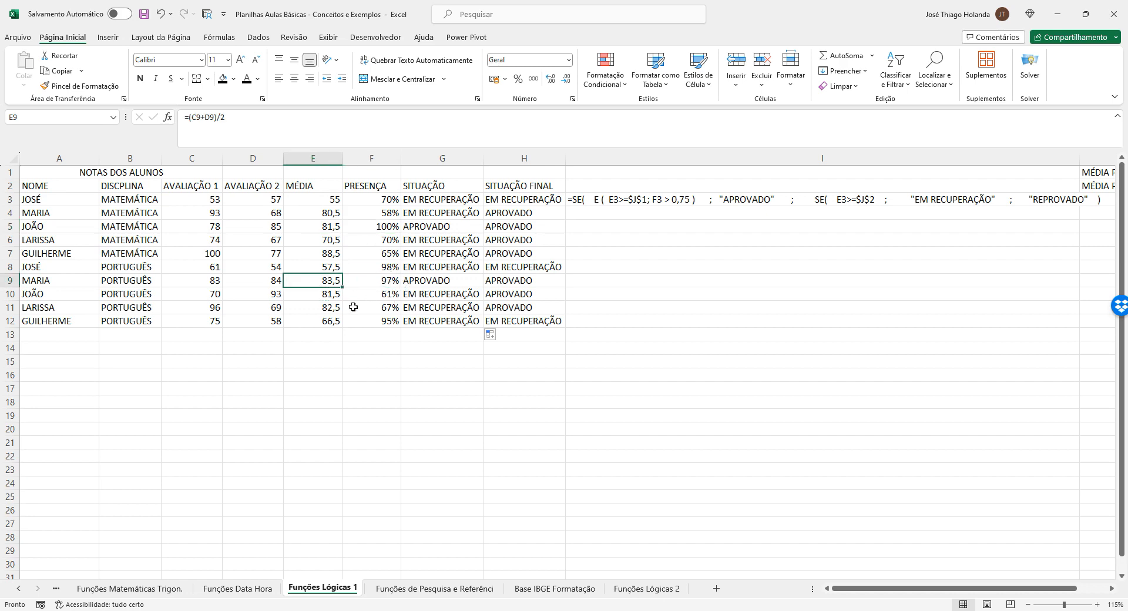
left_click(379, 281)
left_click(333, 281)
left_click_drag(419, 202, 421, 214)
left_click(328, 205)
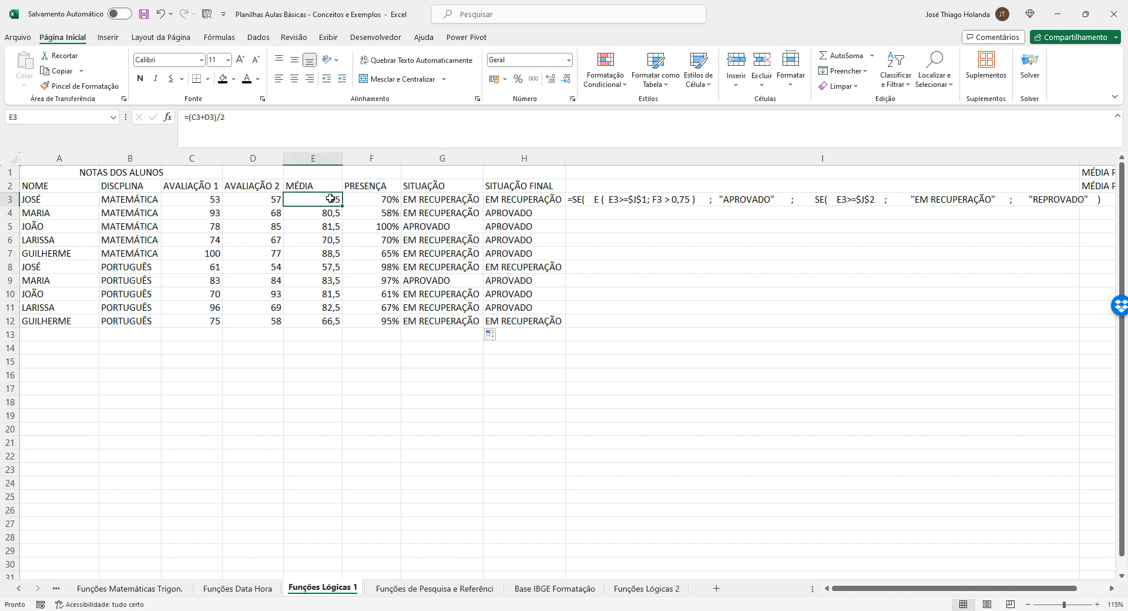
left_click(446, 203)
left_click(439, 215)
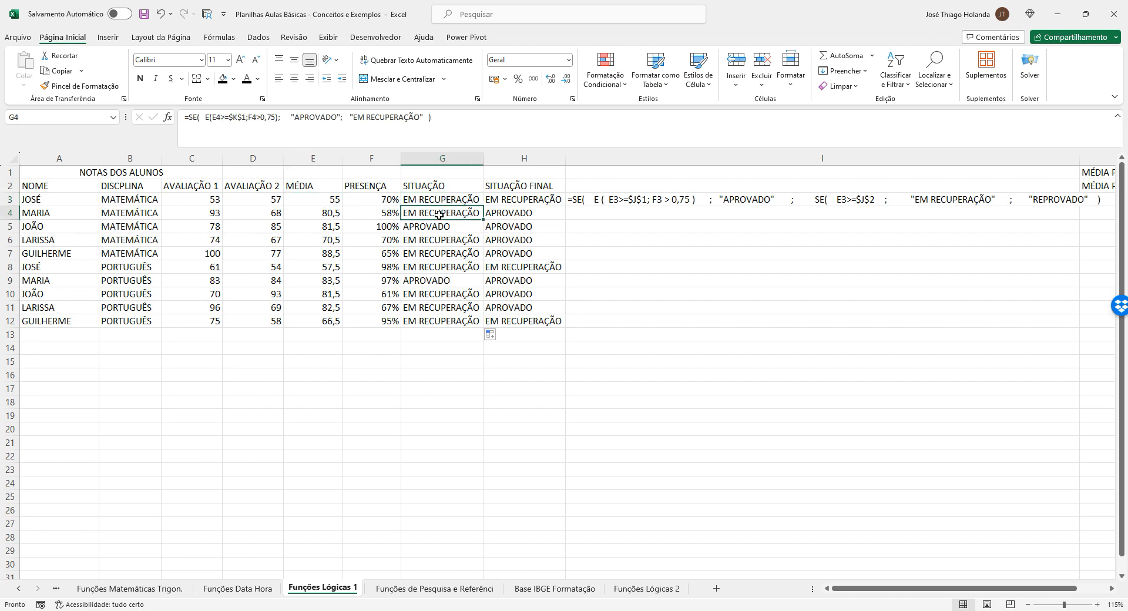
- Compare the MÉDIA and PRESENÇA values in row 4 with the SITUAÇÃO result in G4
left_click(388, 216)
left_click(411, 215)
left_click(323, 215)
left_click(359, 213)
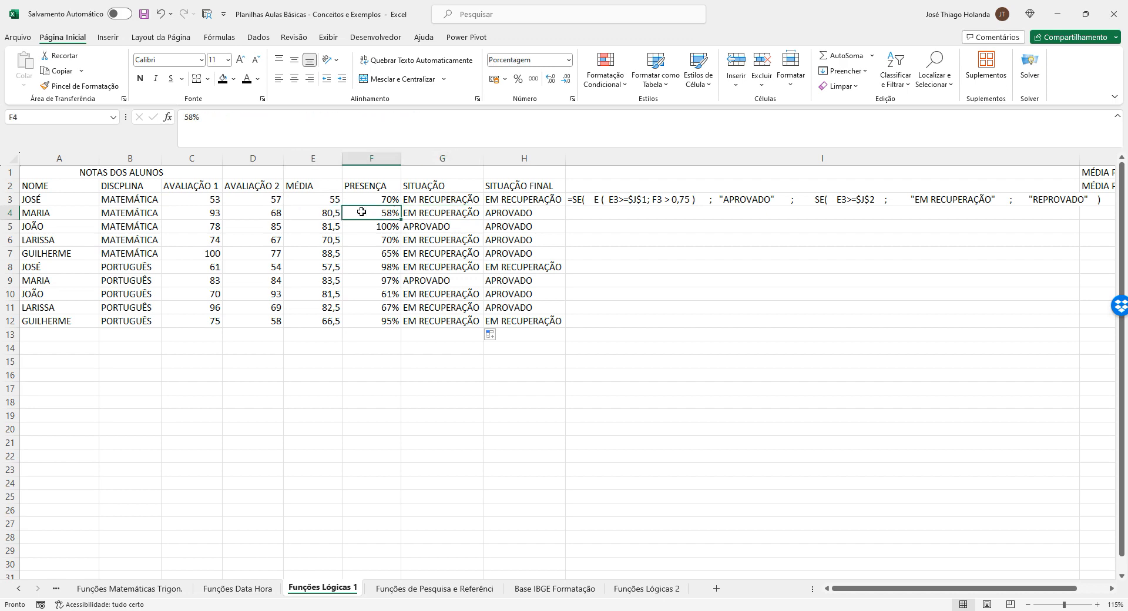
left_click(431, 213)
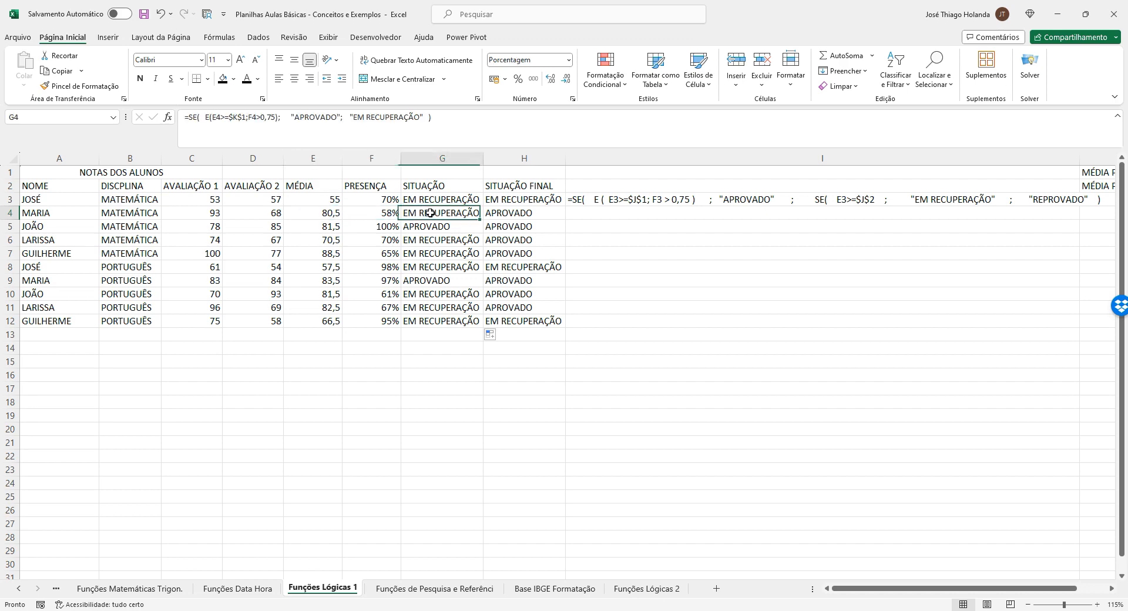
- Check the PRESENÇA values in rows 6, 7, 10, 11 and 12 against SITUAÇÃO, and inspect the G3 formula
left_click(411, 240)
left_click(382, 240)
left_click(329, 247)
left_click(366, 255)
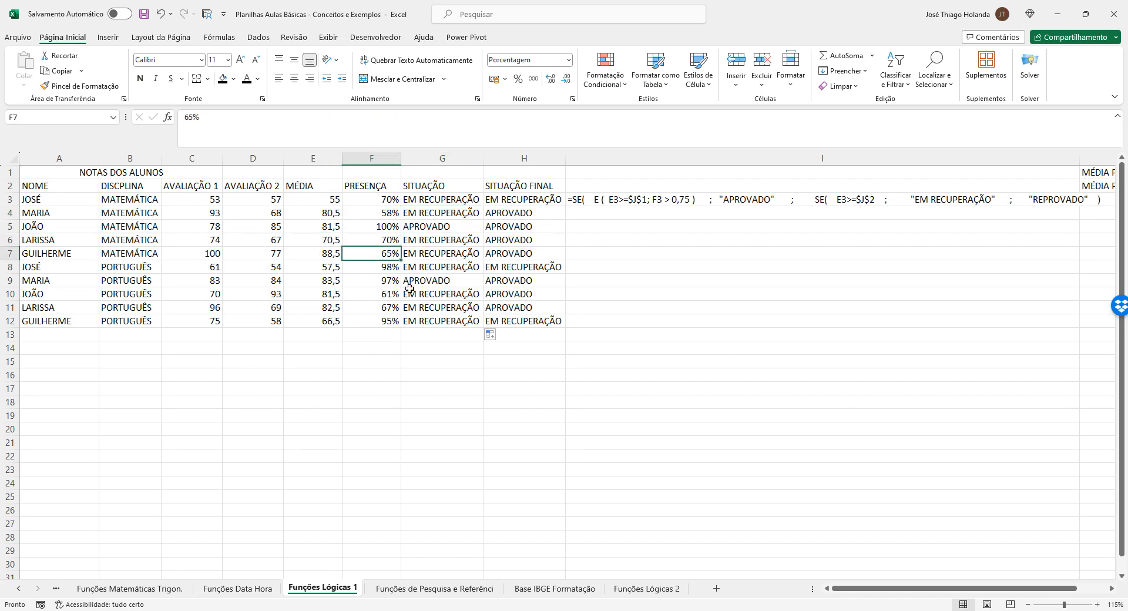
left_click(391, 296)
left_click(386, 310)
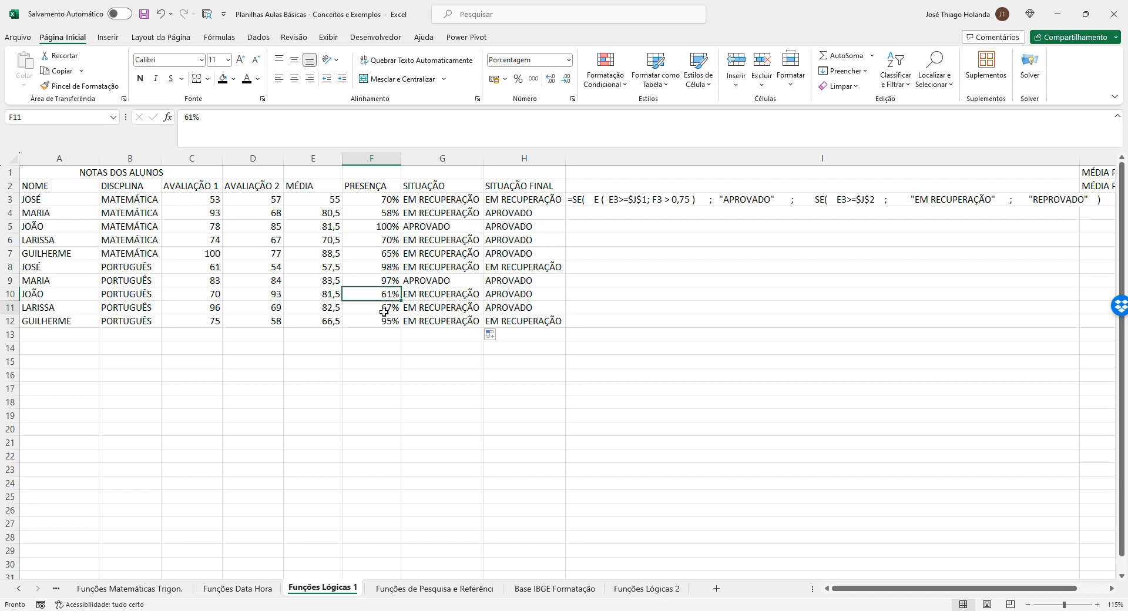
left_click(386, 322)
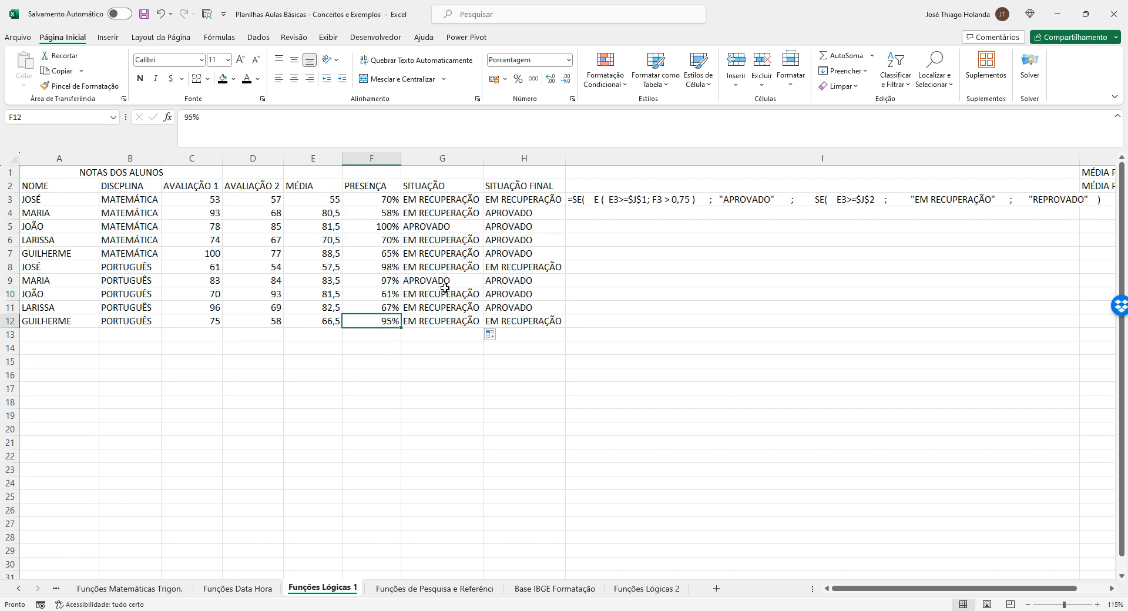
left_click(431, 201)
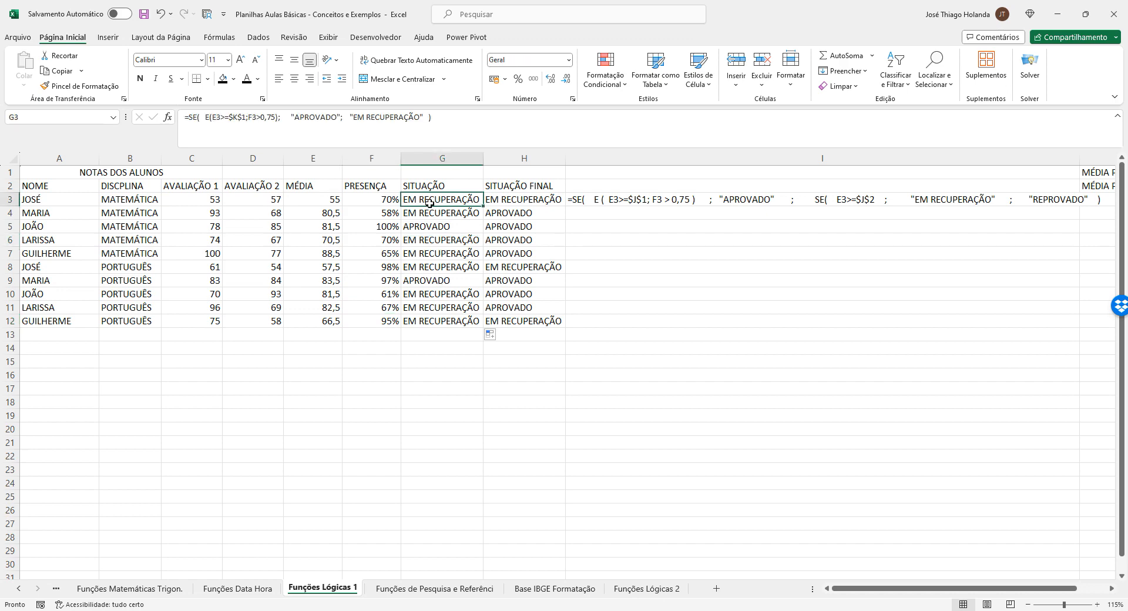
- Space out the logical test, the "APROVADO" argument and the nested SE in the SITUAÇÃO FINAL formula in H3
left_click(500, 203)
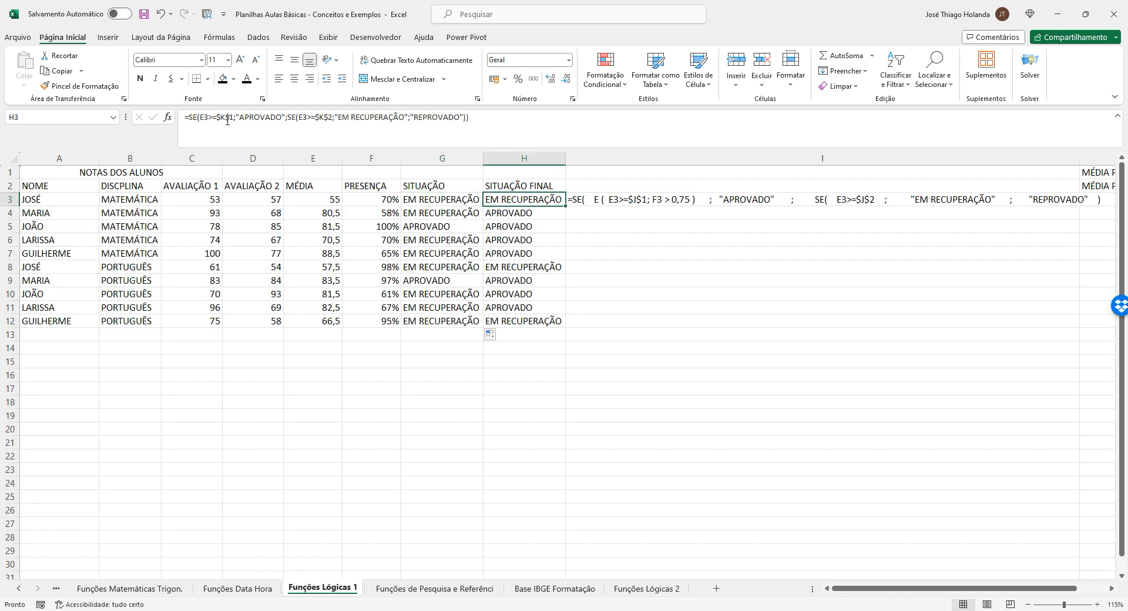
left_click(309, 121)
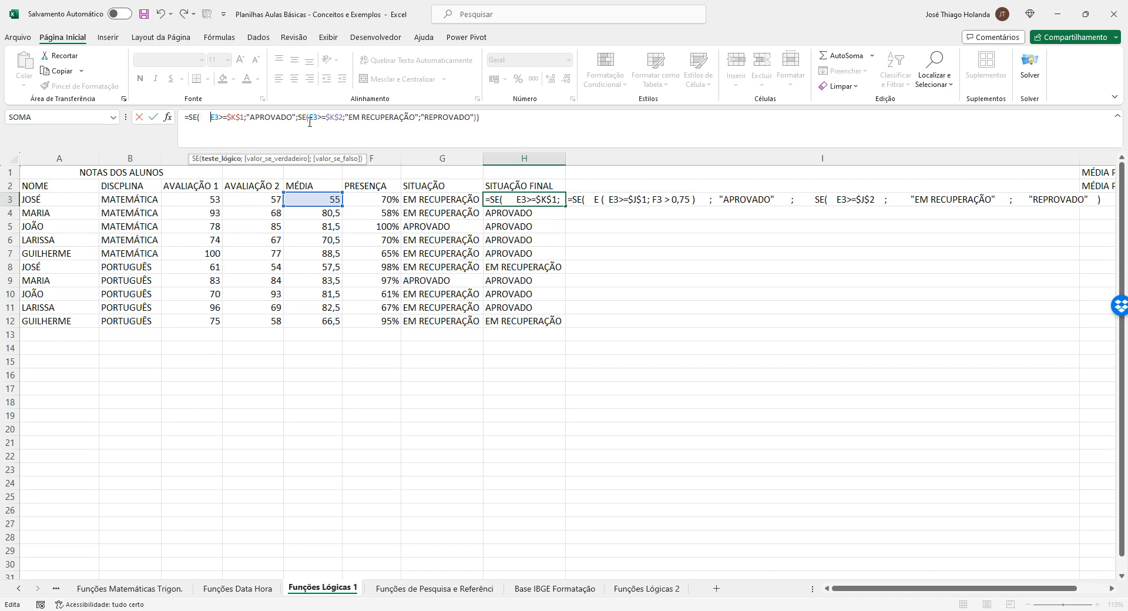
key("Right")
key("Right")
key("Right")
key("Right")
key("Right")
key("Right")
key("Right")
key("Right")
key("Right")
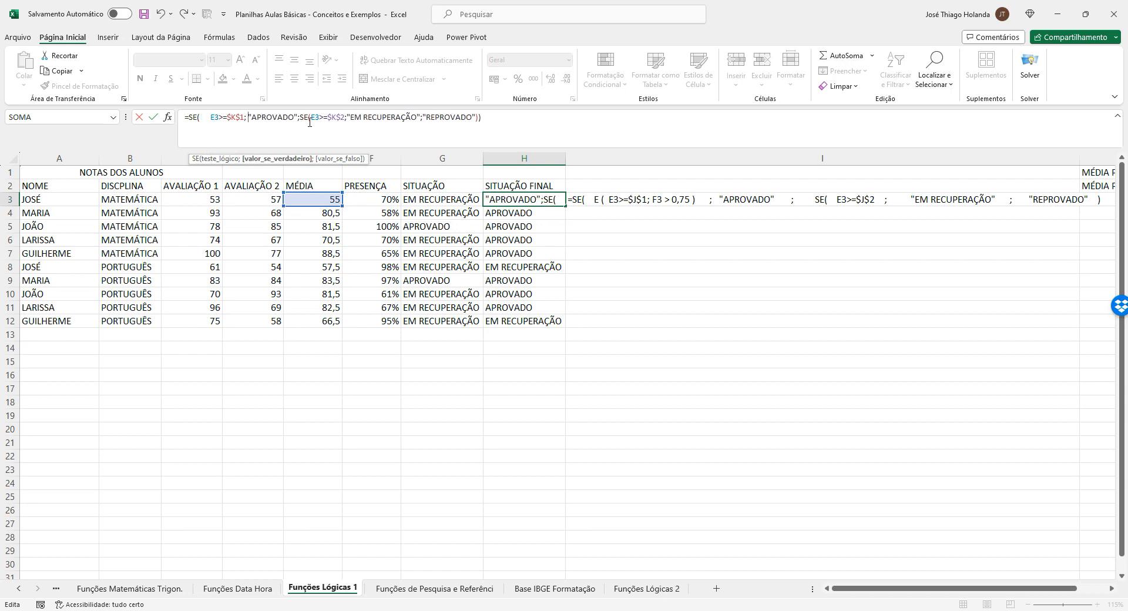
key("Right")
key("Right")
key("Right")
key("Right")
key("Right")
key("Right")
key("Right")
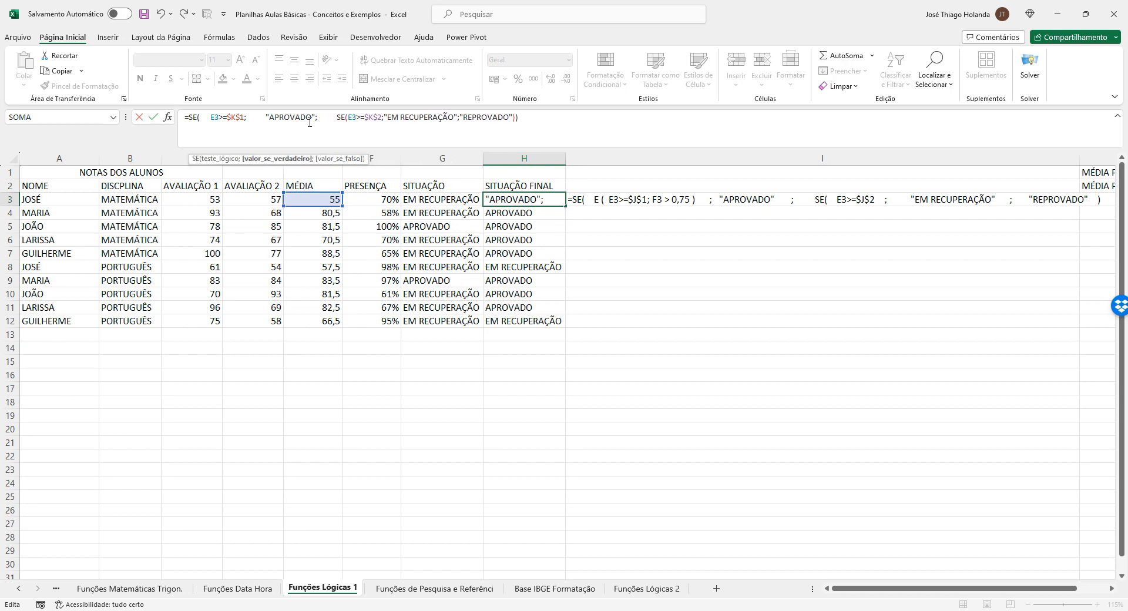
- Try to insert an E function opening before E3>=$K$1 in the H3 formula
key("Left")
key("Left")
key("Left")
key("Left")
key("Left")
key("Left")
key("Left")
key("Left")
key("Left")
key("Left")
key("Left")
key("Left")
key("Left")
key("Left")
key("Left")
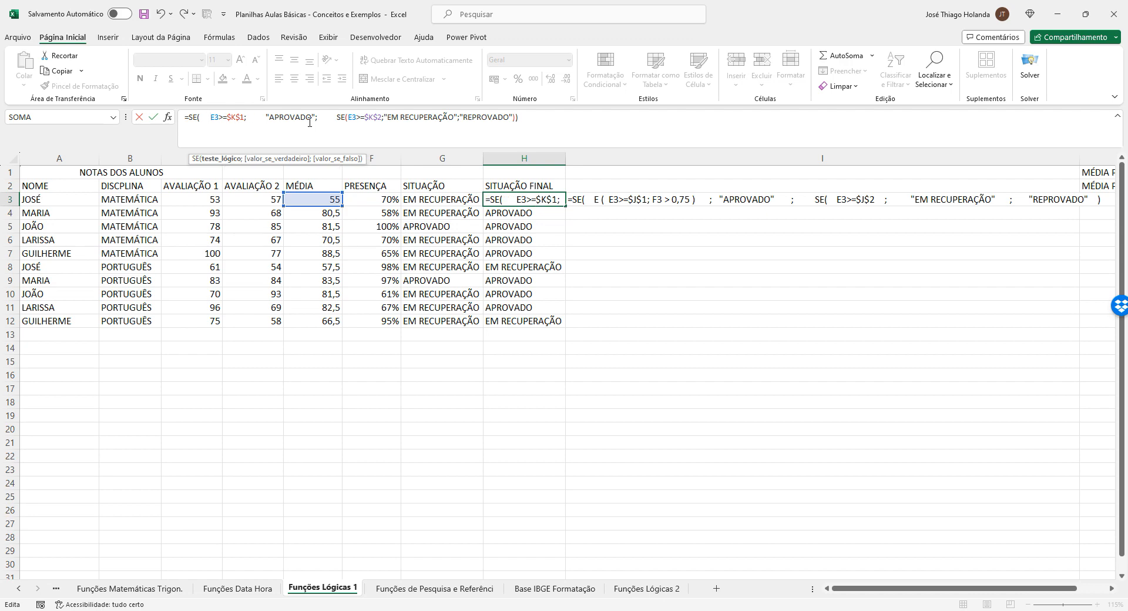
type("E")
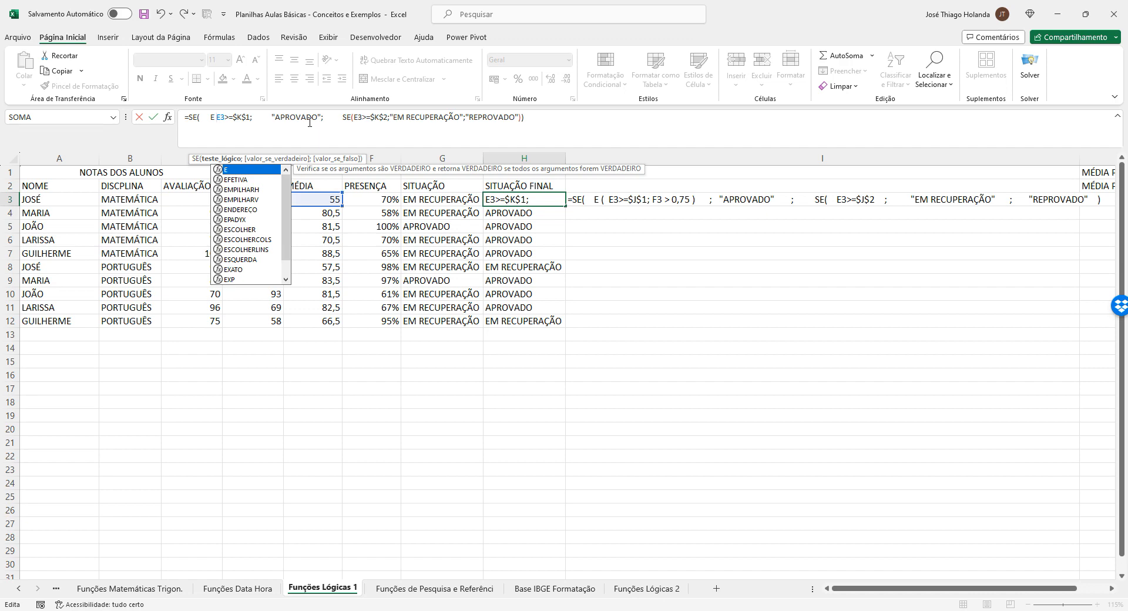
type("(")
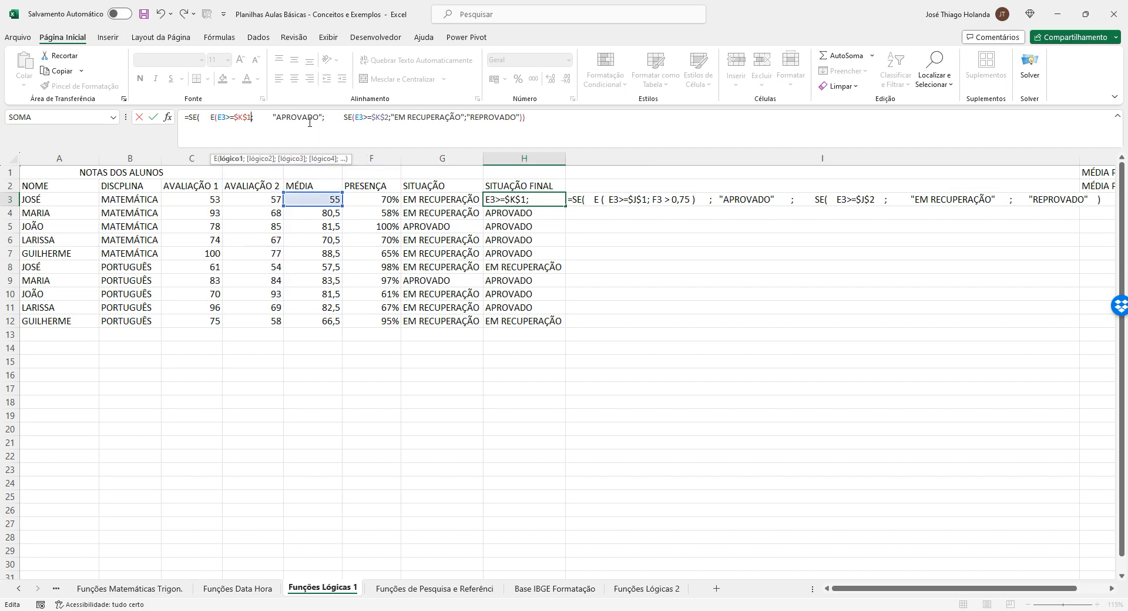
- Remove the E function opening from the H3 formula and commit it
key("Right")
key("Left")
key("Left")
key("Left")
key("Left")
key("Left")
key("Left")
key("Left")
key("Left")
key("Left")
key("Left")
key("Left")
key("Delete")
key("Delete")
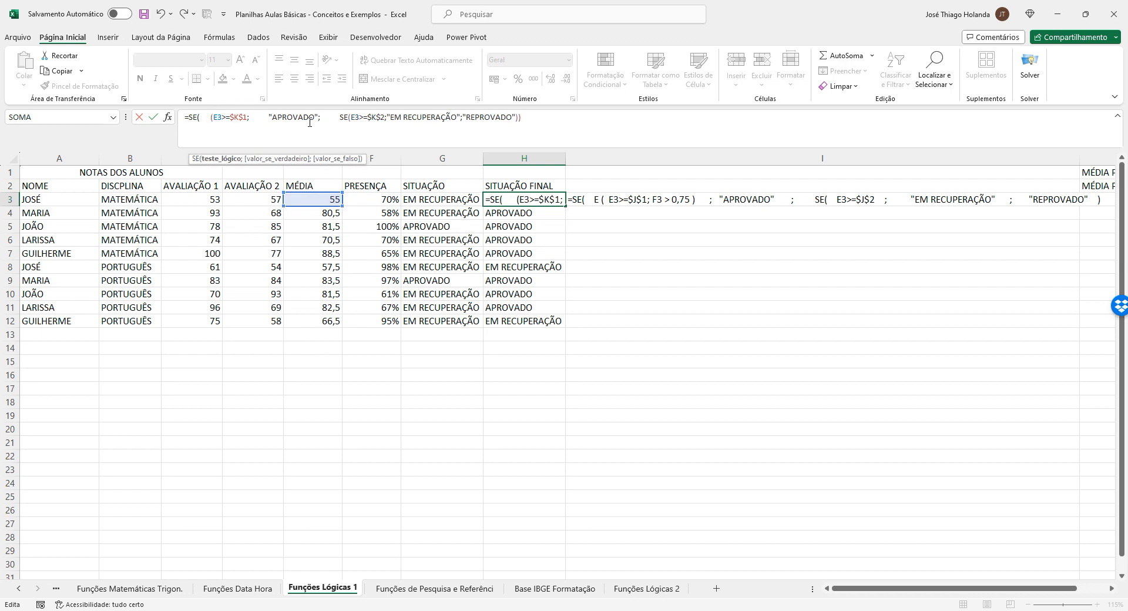
key("Return")
- Check the MÉDIA PARA APROVAÇÃO and MÉDIA PARA RECUPERAÇÃO limits in columns J and K, and return to H3
key("Up")
key("Right")
key("Right")
key("Right")
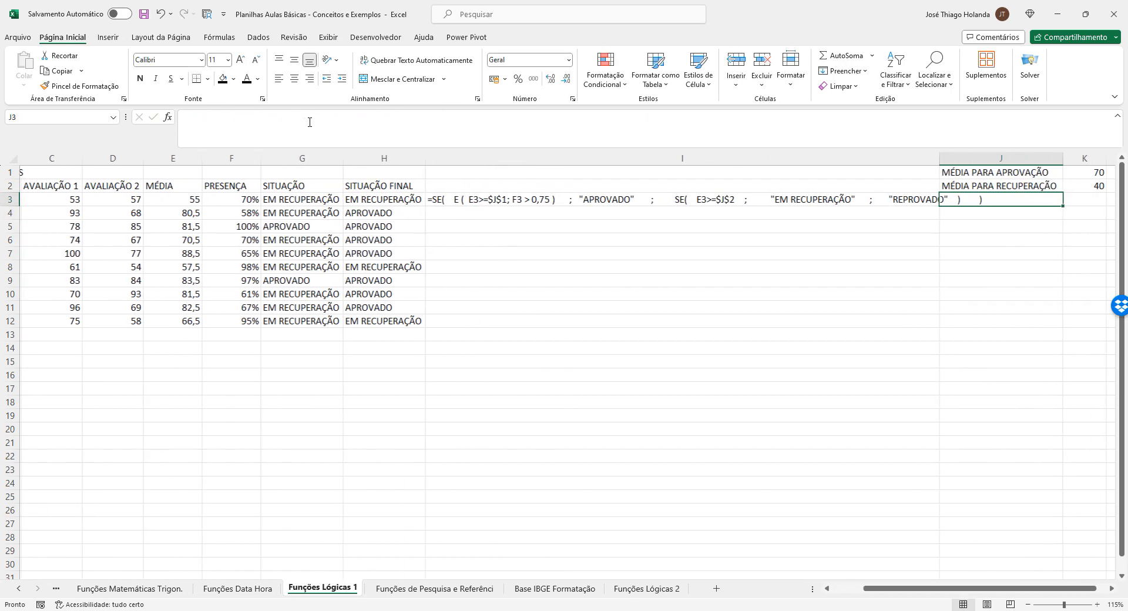
key("Up")
key("Left")
key("Left")
key("Left")
key("Left")
key("Left")
key("Left")
key("Left")
key("Left")
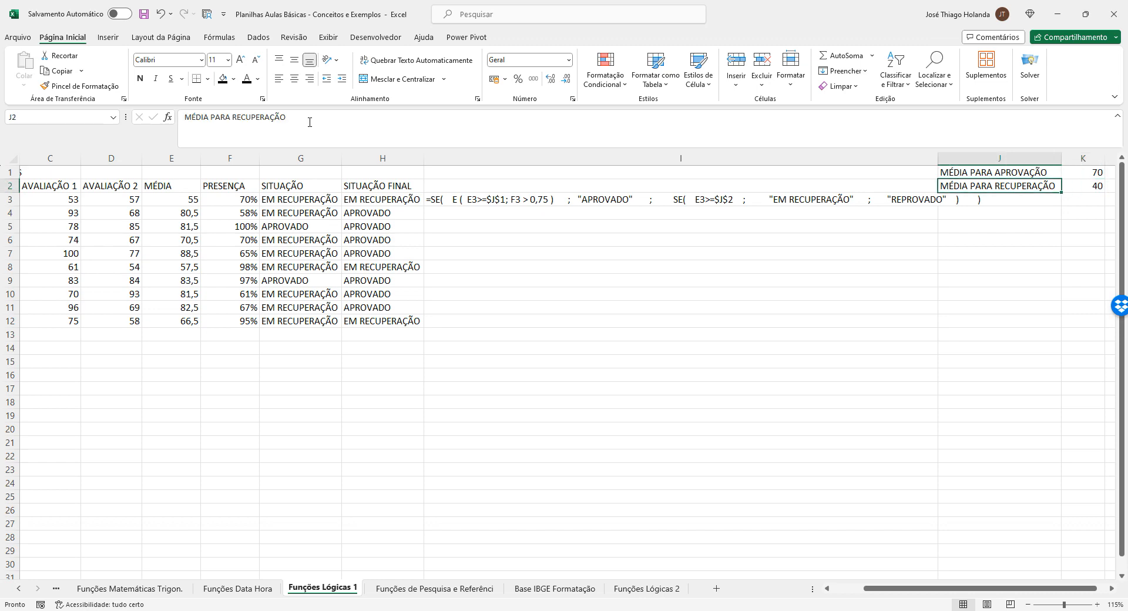
key("Left")
key("Left")
key("Right")
key("Right")
key("Right")
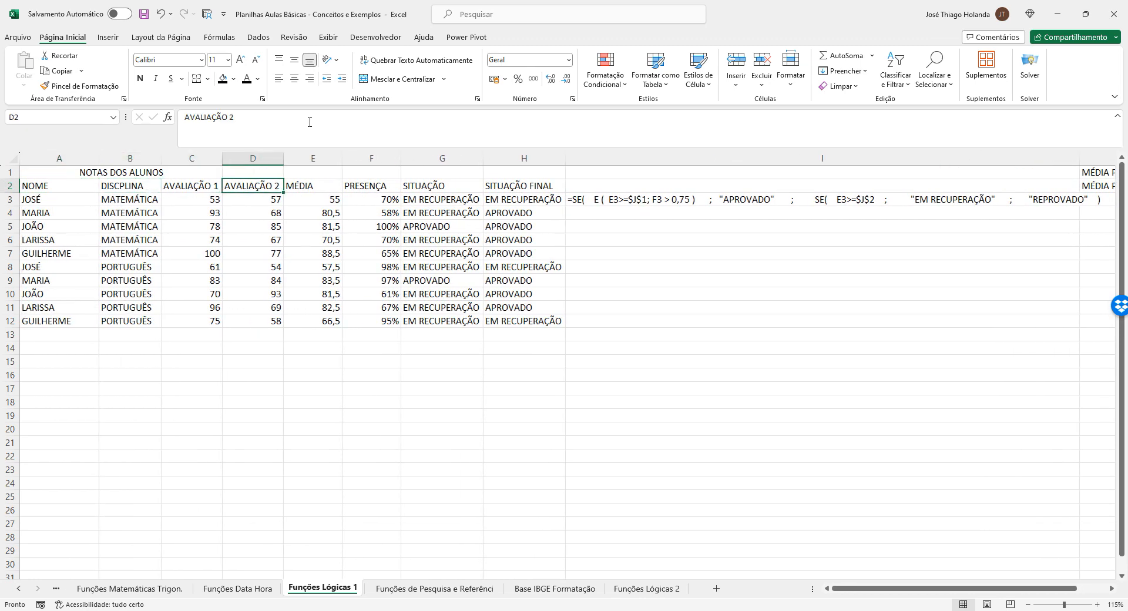
key("Down")
key("Right")
key("Right")
key("Right")
key("Right")
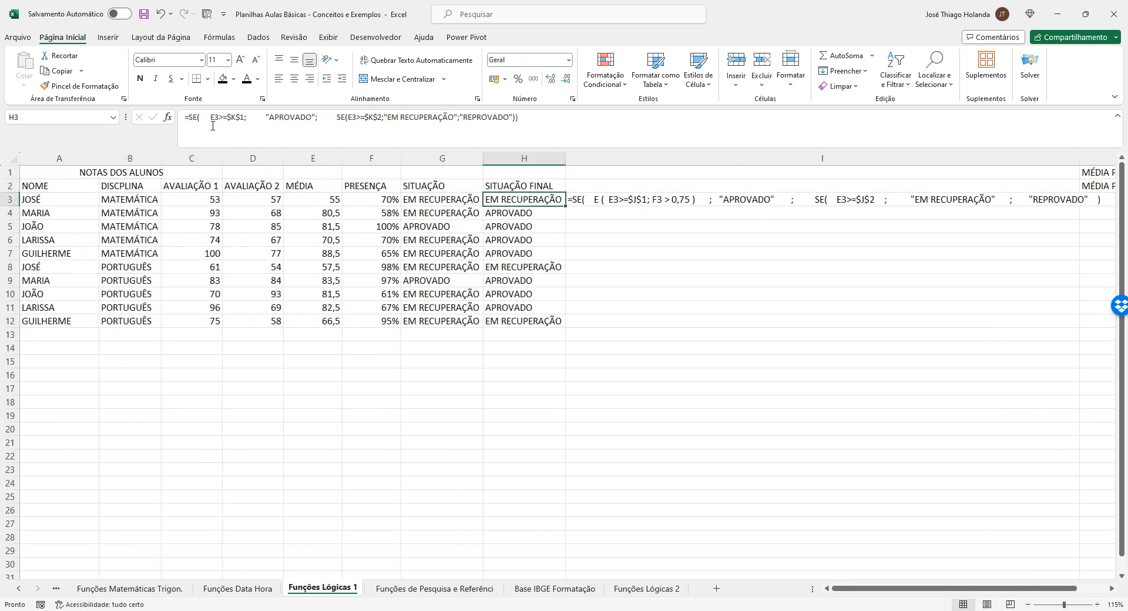
- Try wrapping the first test in H3 in an E function with the conditions E3>=$K$1 and F3>0,75
left_click(213, 118)
type("E(")
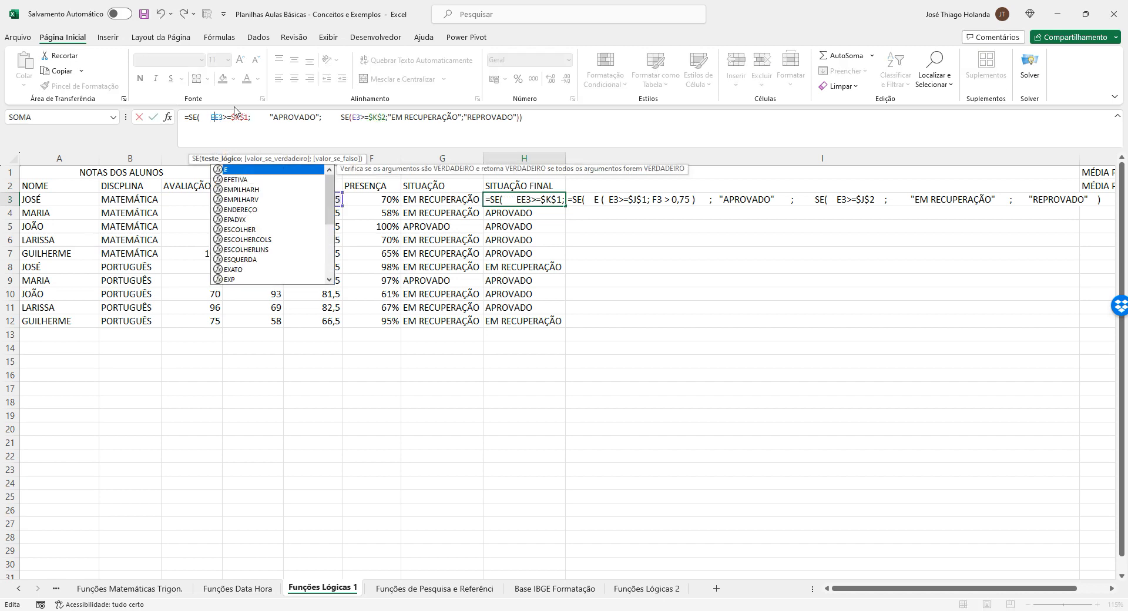
key("BackSpace")
type("(")
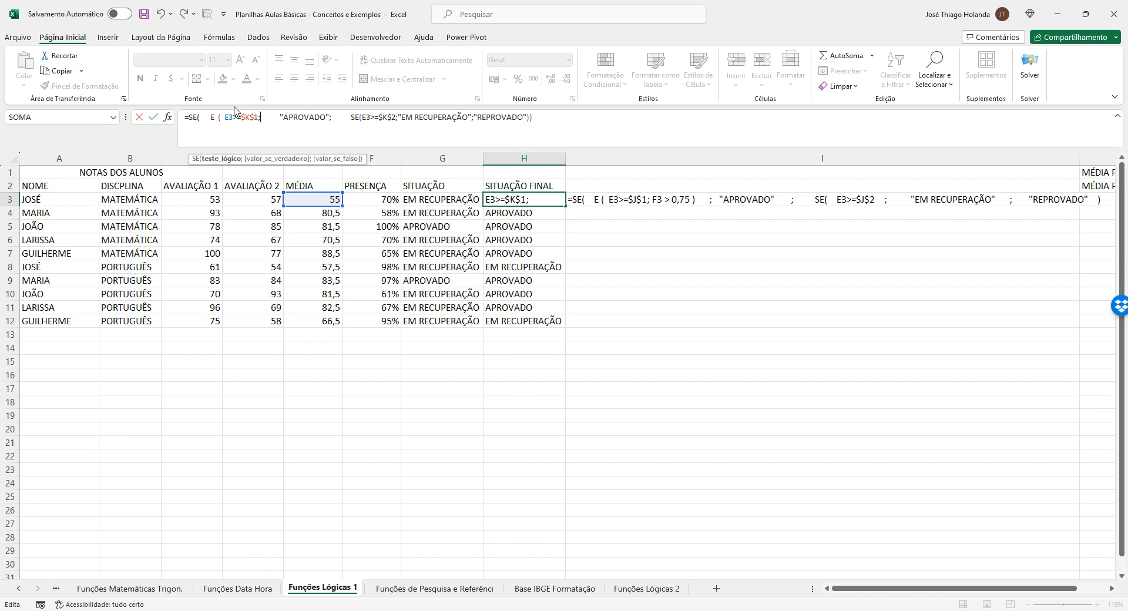
type("F3>0,7")
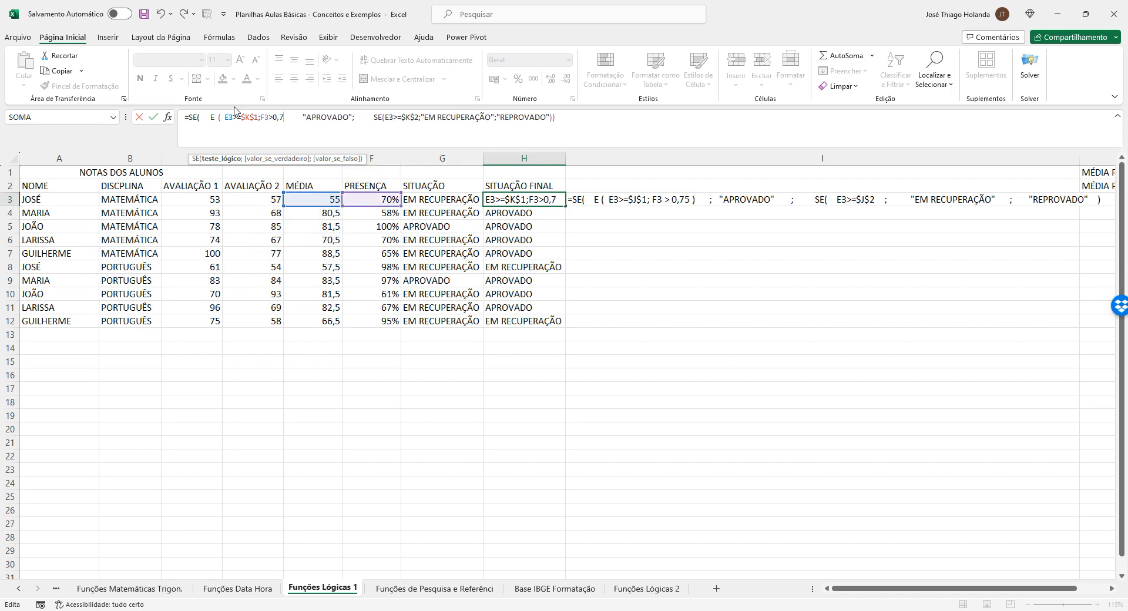
type("5)")
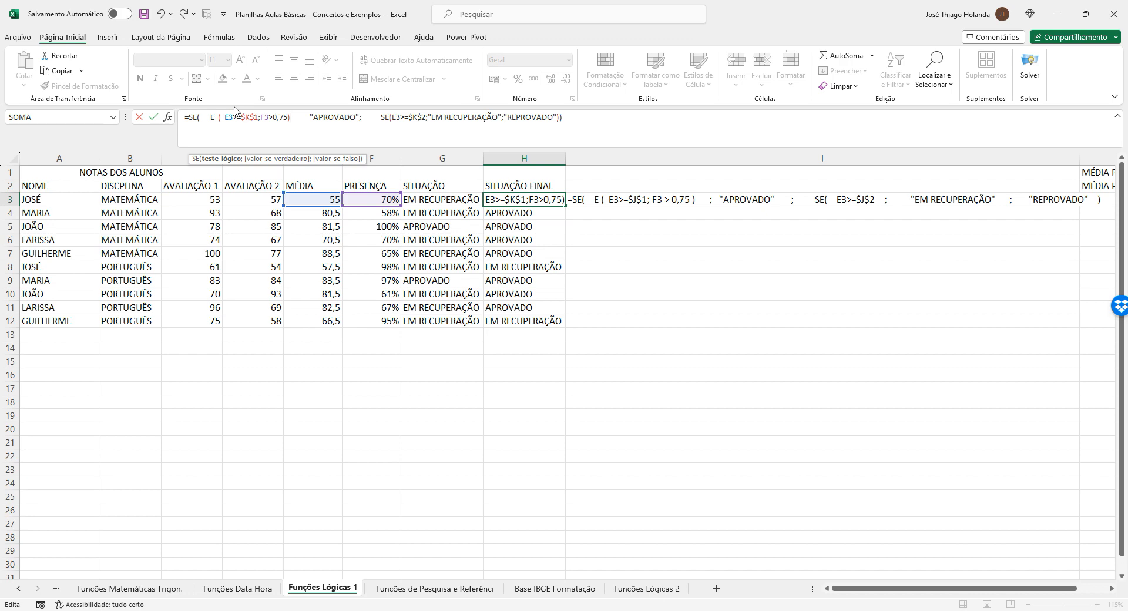
- Replace the whole E function test in H3 with G3 = "APROVADO" followed by a semicolon
key("shift+Left")
key("shift+Left")
key("shift+Left")
key("shift+Left")
key("shift+Left")
key("shift+Left")
key("shift+Left")
key("shift+Left")
key("shift+Left")
key("shift+Left")
key("shift+Left")
key("shift+Left")
key("shift+Left")
key("shift+Left")
key("shift+Left")
key("shift+Left")
key("shift+Left")
key("shift+Left")
key("shift+Left")
key("shift+Left")
key("shift+Left")
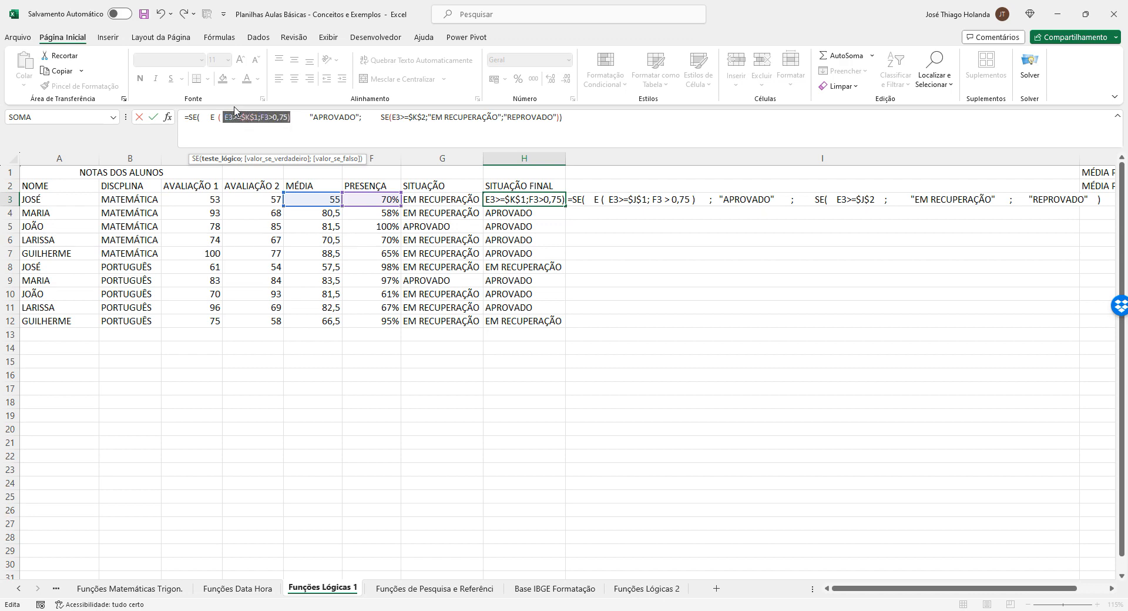
key("Delete")
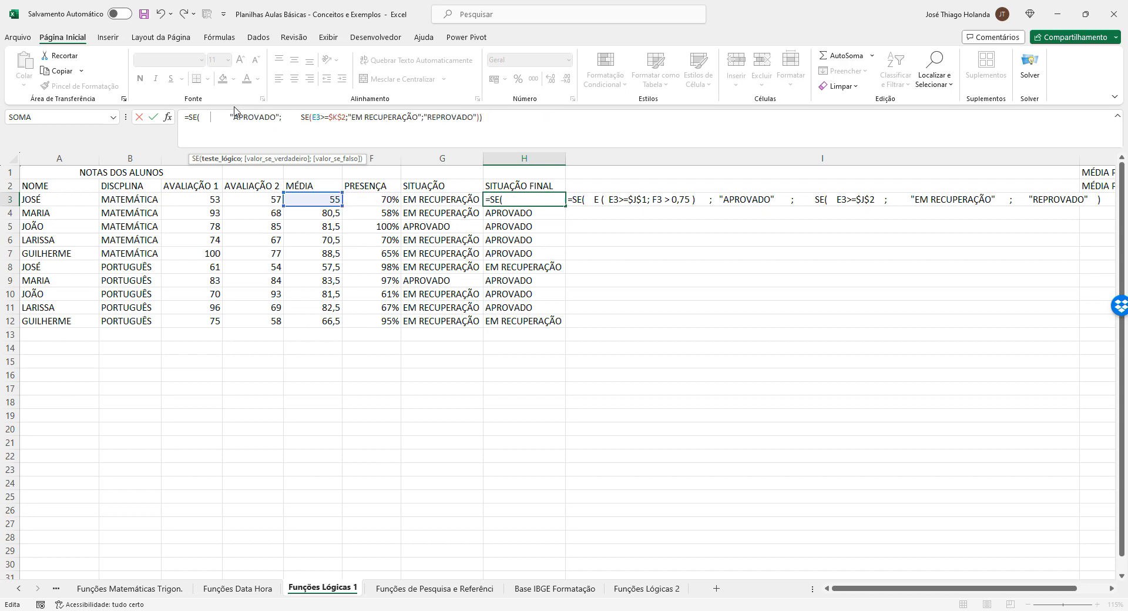
type("G3 = \"")
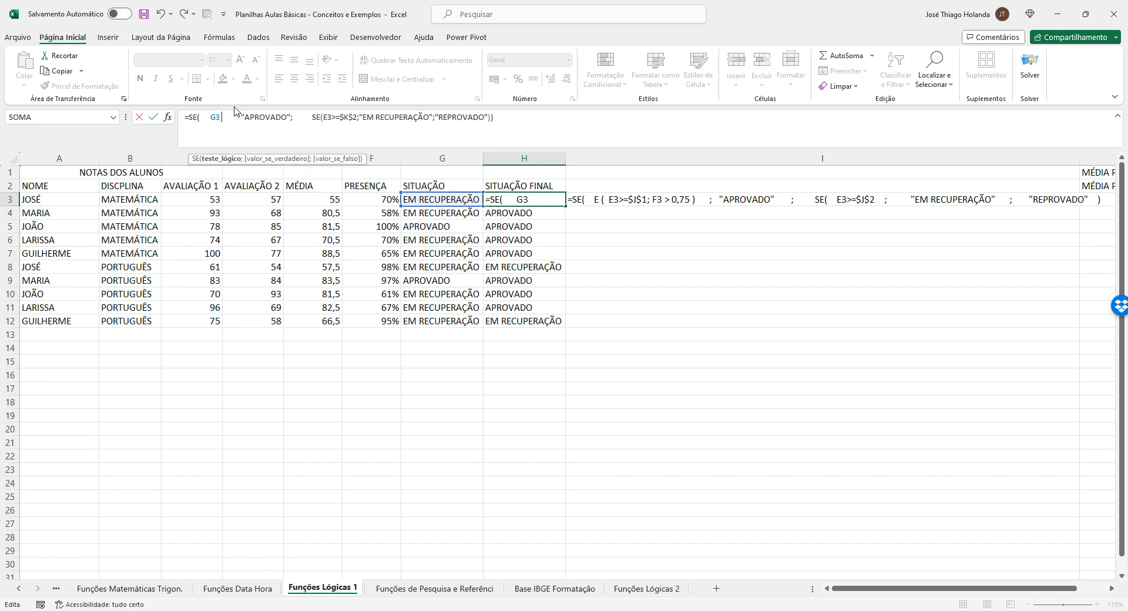
type("APROVADO\"")
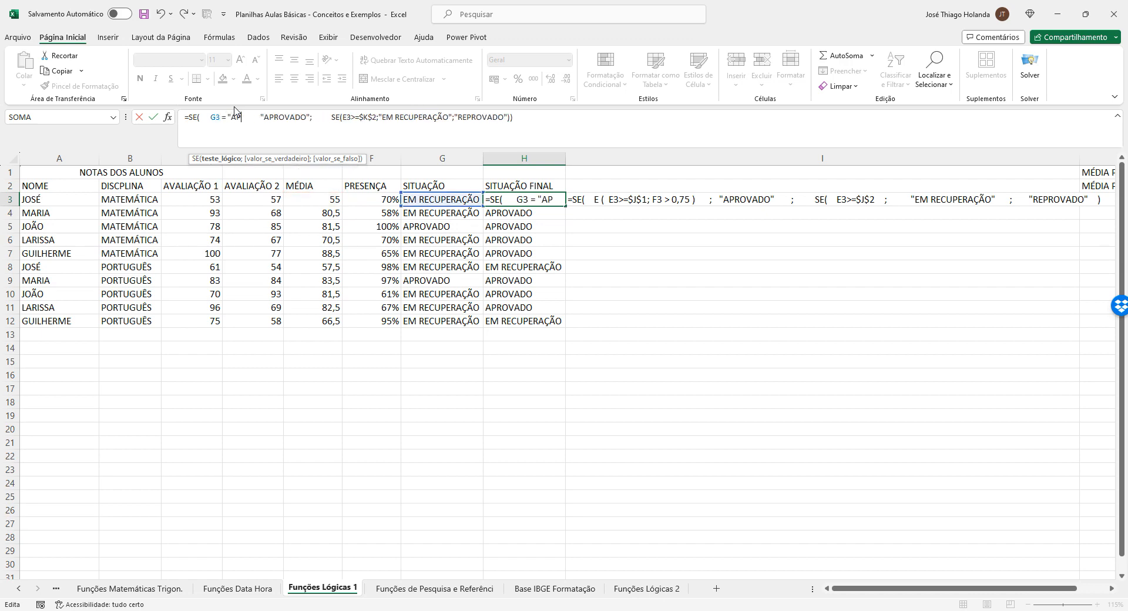
type(";")
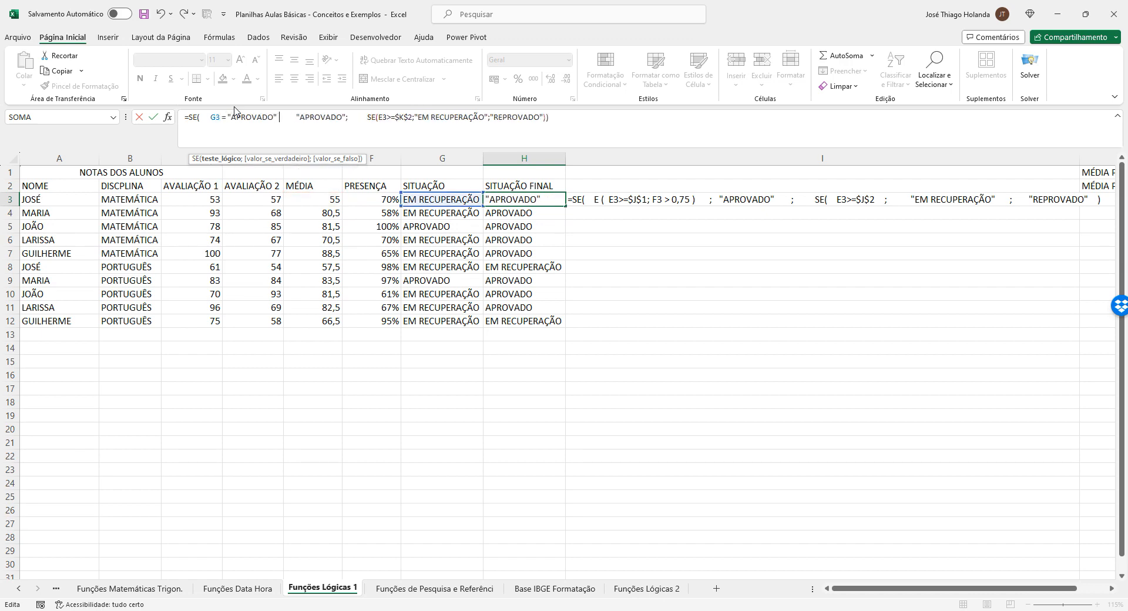
- Adjust the spacing around the semicolons before and after the "APROVADO" result argument in the H3 formula
key("Left")
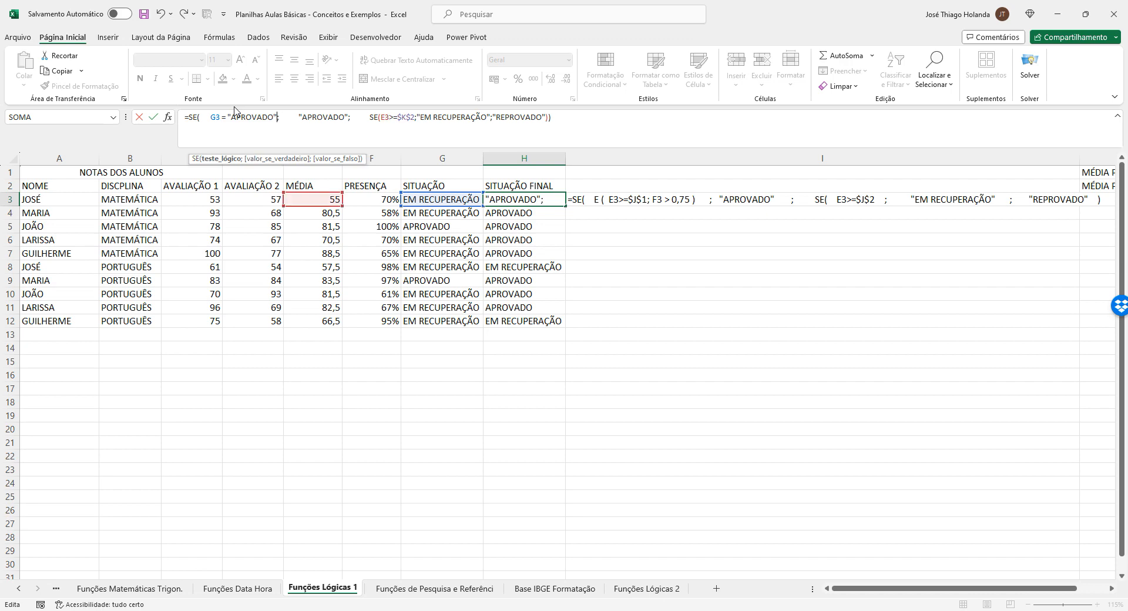
key("Right")
key("Delete")
key("Delete")
key("Delete")
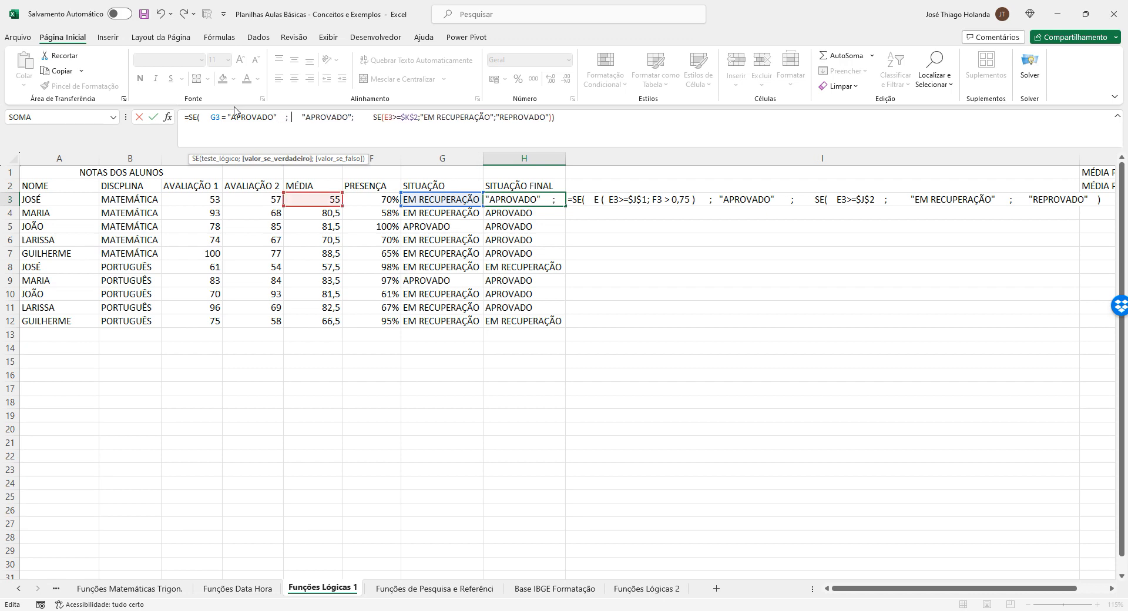
key("Right")
key("Right")
key("Right")
key("Right")
key("Right")
key("Right")
key("Right")
key("Right")
key("Right")
key("Right")
key("Right")
key("Right")
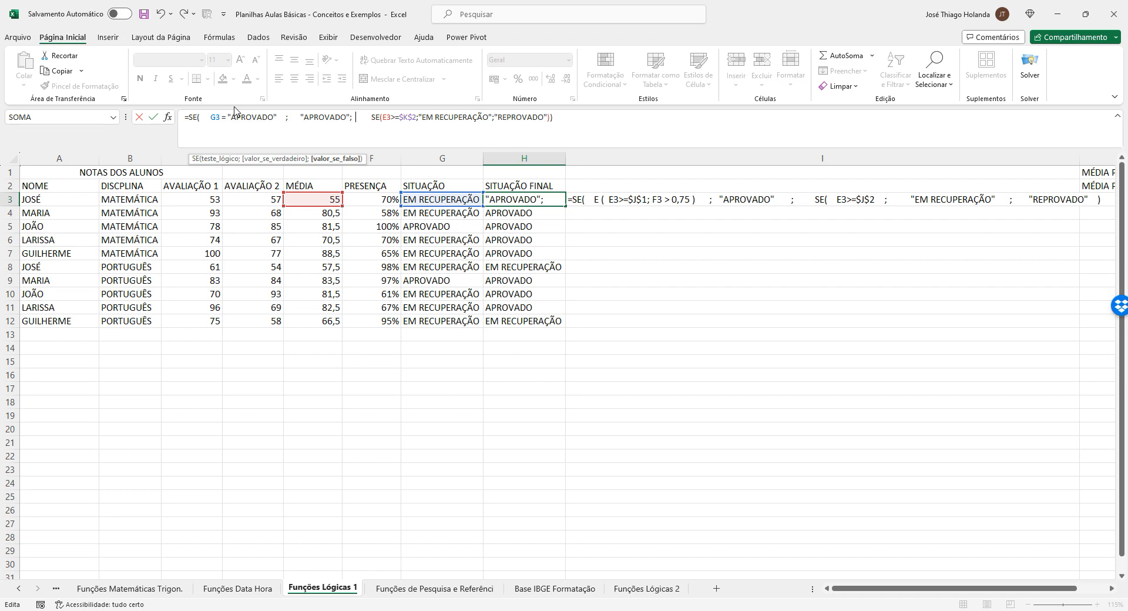
key("Left")
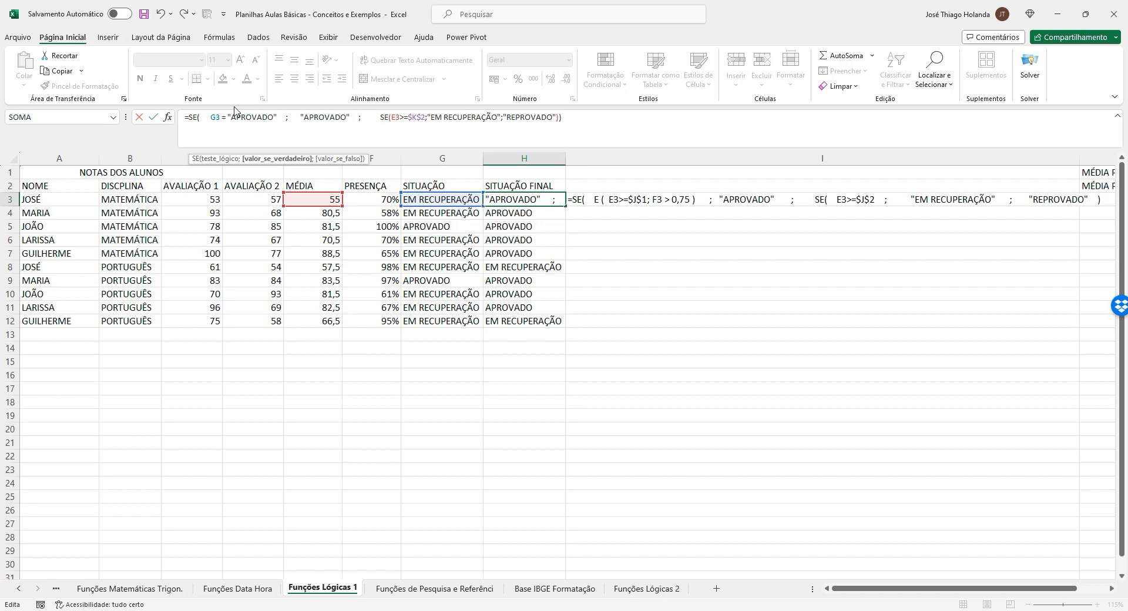
- Change the true-result text in H3 to "APROVADO POR MÉDIA" and commit the formula, keeping H3 selected
key("Left")
key("Left")
key("Left")
key("Left")
key("Left")
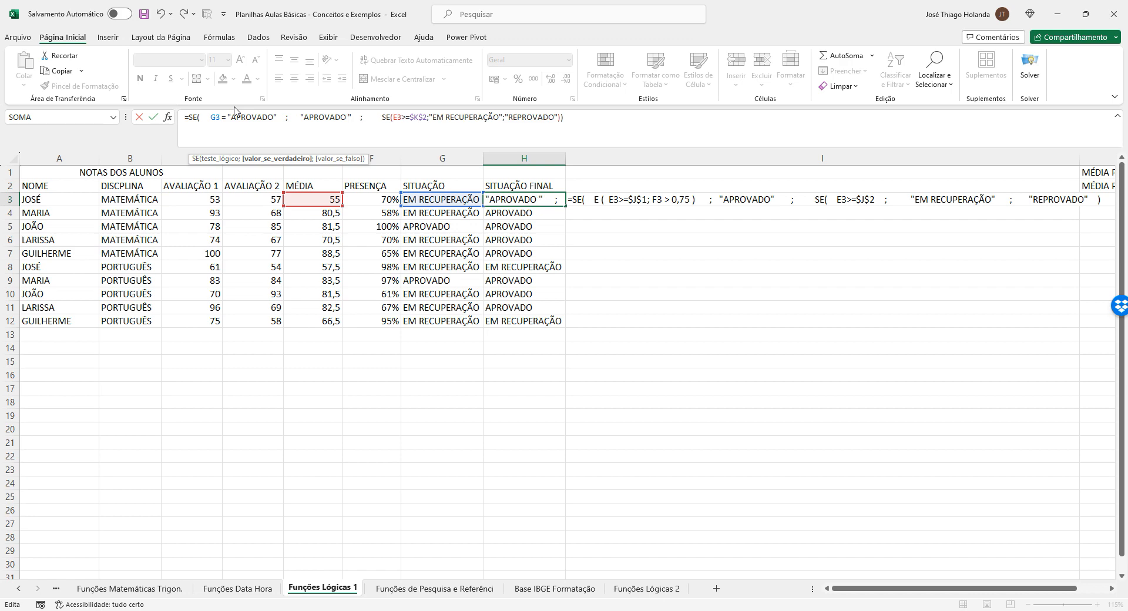
type("POR MÉD")
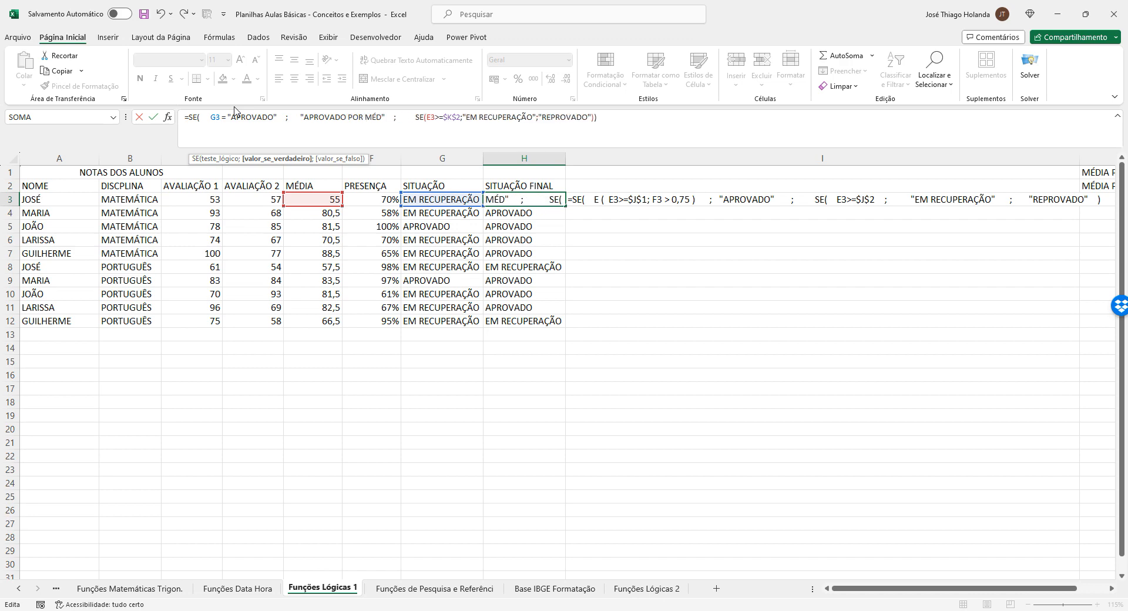
type("IA")
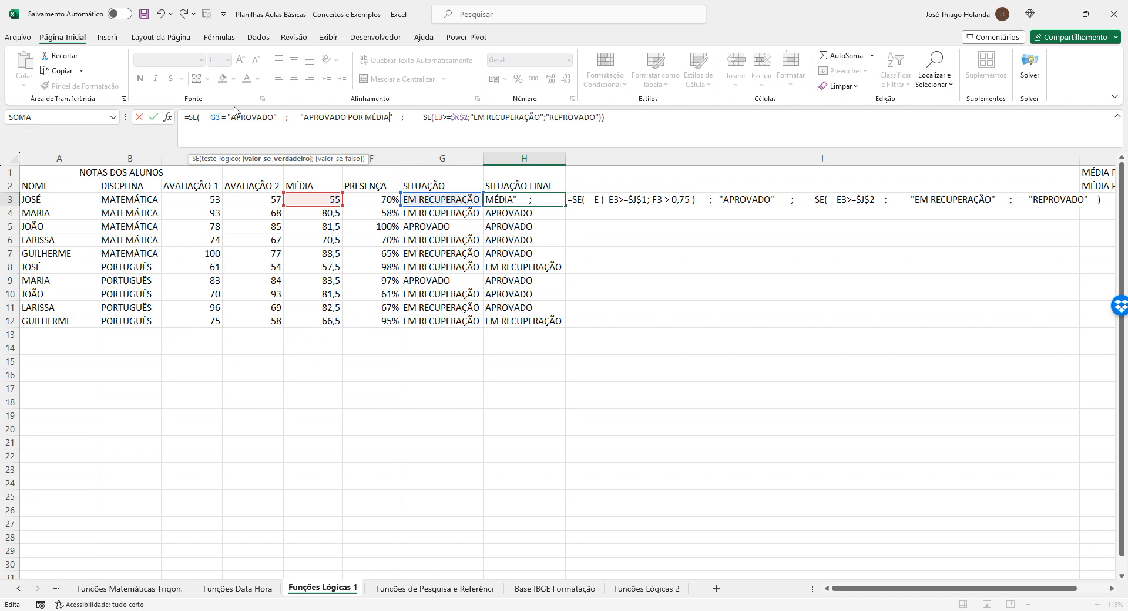
key("ctrl+Return")
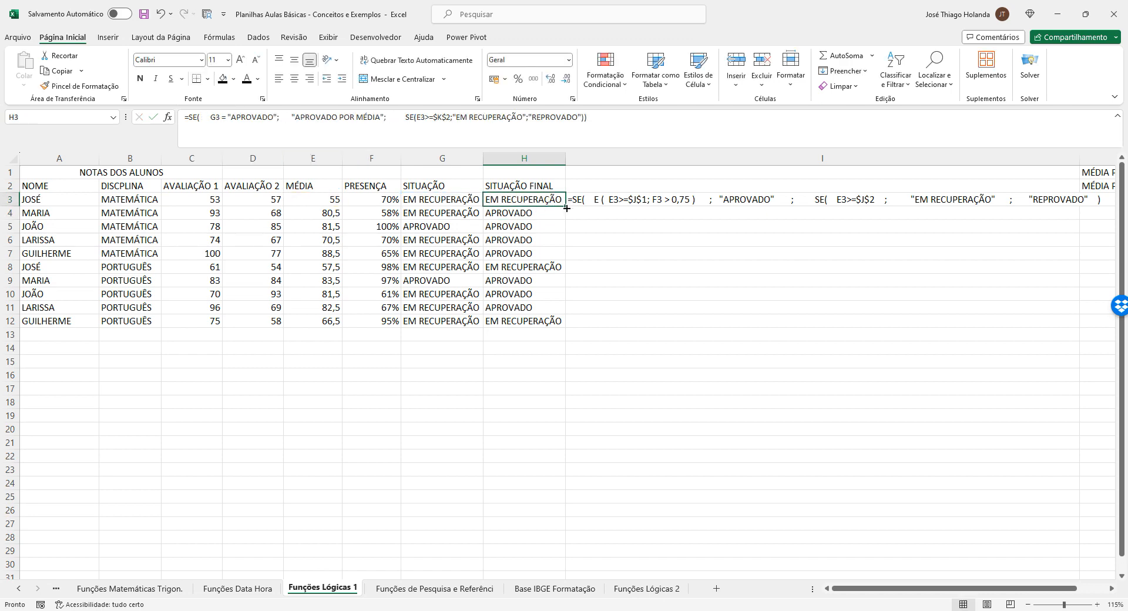
- Fill the H3 formula down through H12 and autofit the SITUAÇÃO FINAL column to its contents
left_click_drag(566, 206, 566, 330)
left_click(621, 272)
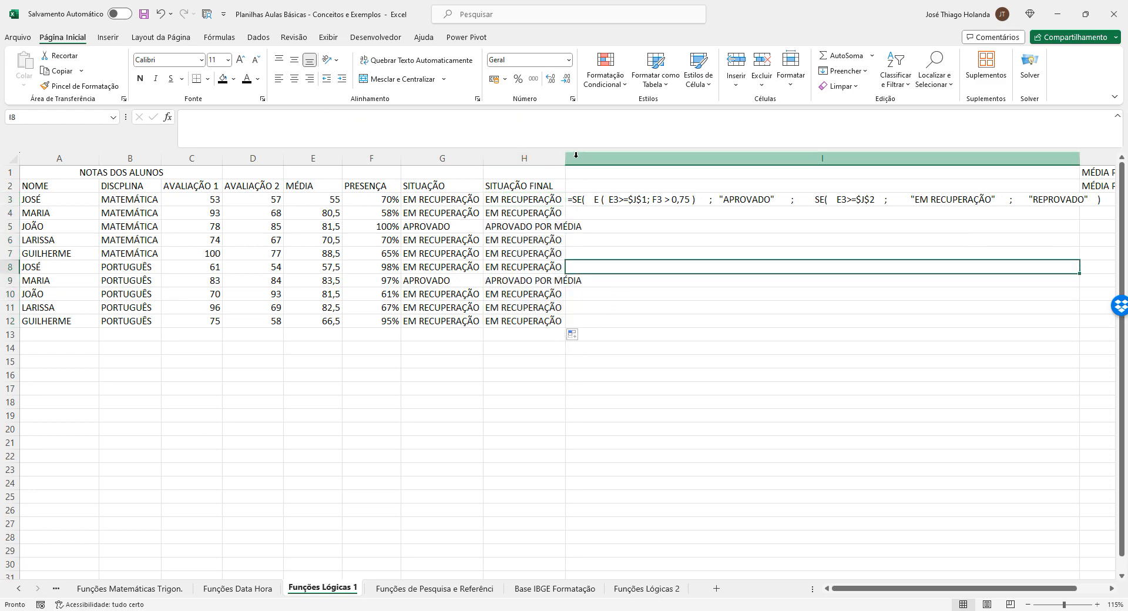
double_click(566, 155)
left_click(621, 402)
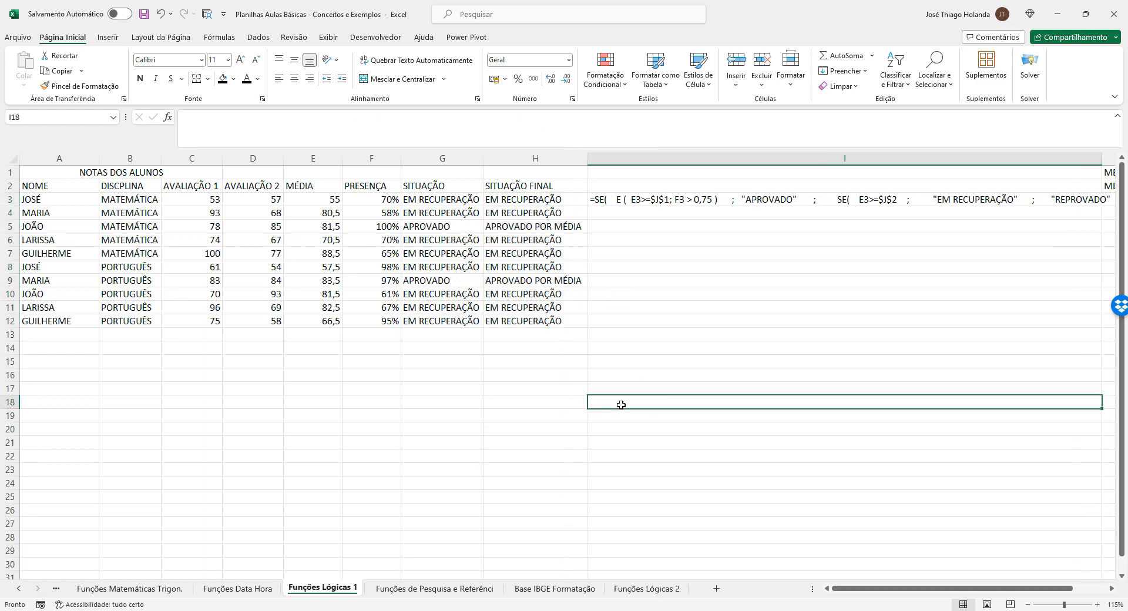
left_click(575, 280)
left_click(568, 227)
- Change the header in G2 to "SITUAÇÃO DA MÉDIA" and autofit column G to its contents
left_click(453, 188)
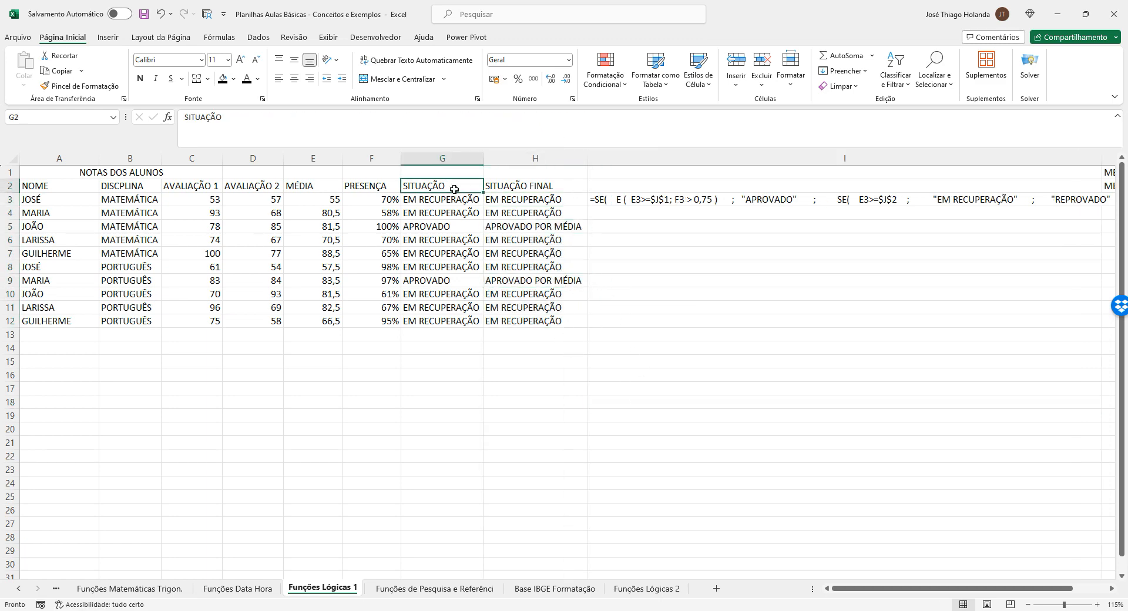
left_click(310, 126)
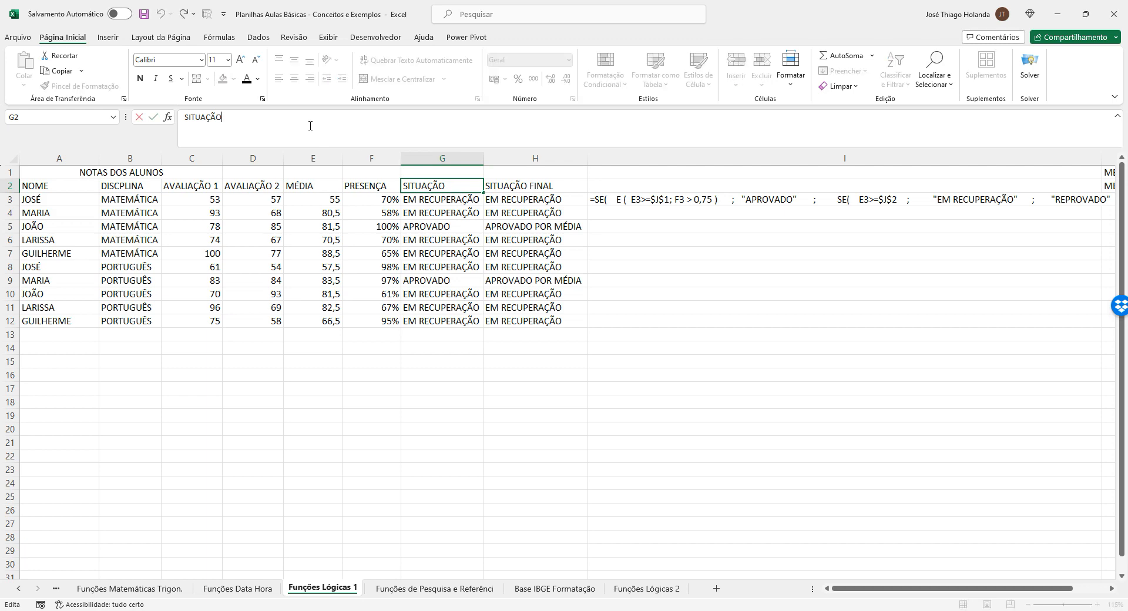
type("DA MÉDIA")
key("Return")
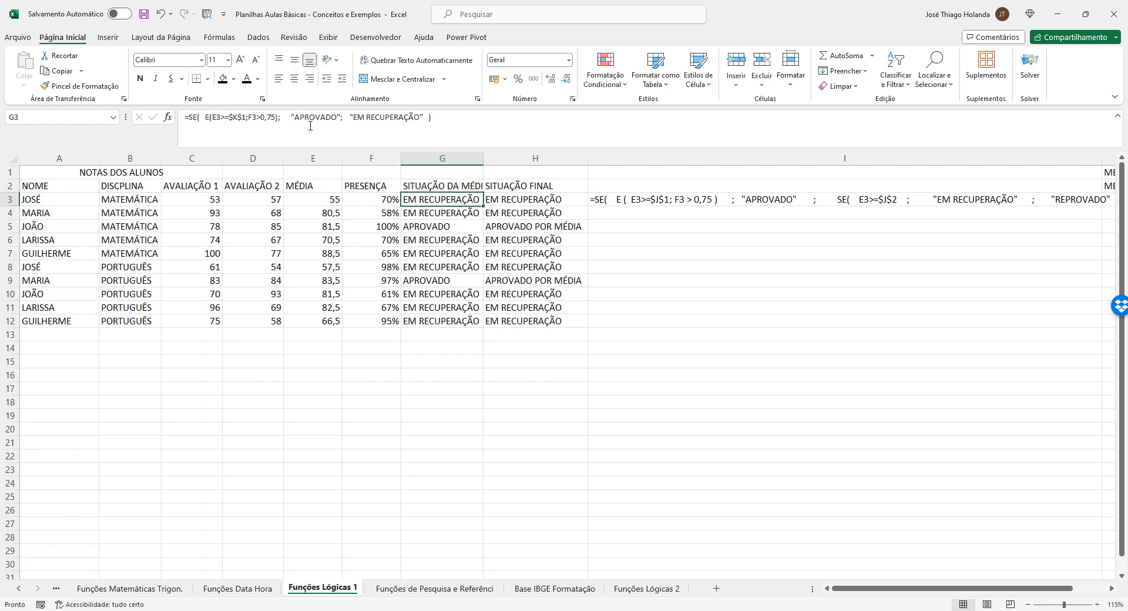
double_click(483, 158)
left_click(627, 271)
left_click(565, 188)
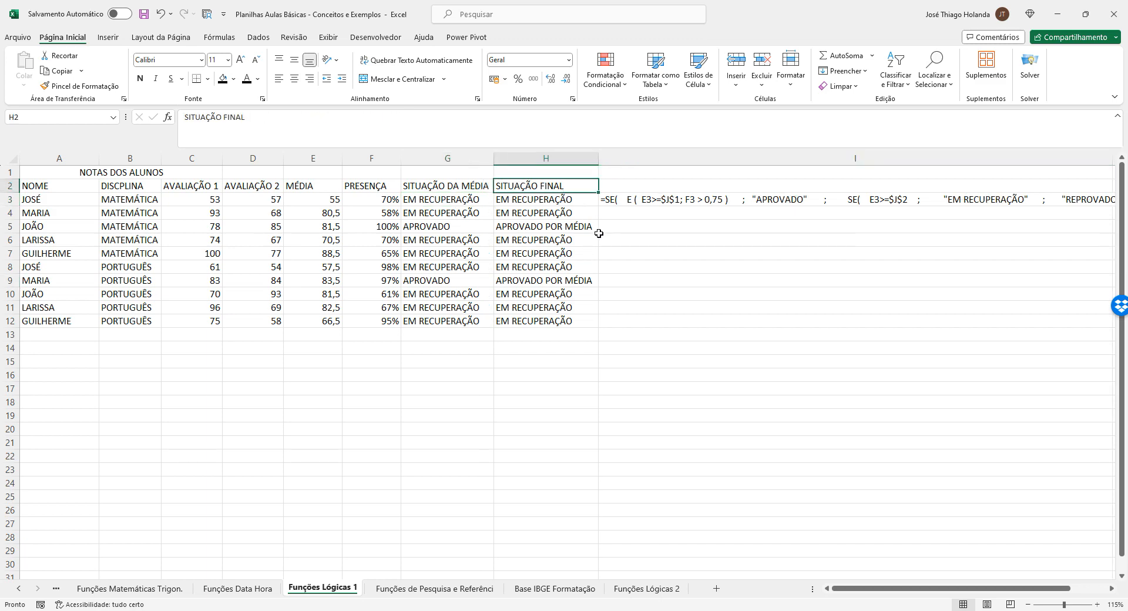
- Review the SITUAÇÃO FINAL results in H5 and H9 and the nested SE formula in H3
left_click(576, 227)
left_click(576, 282)
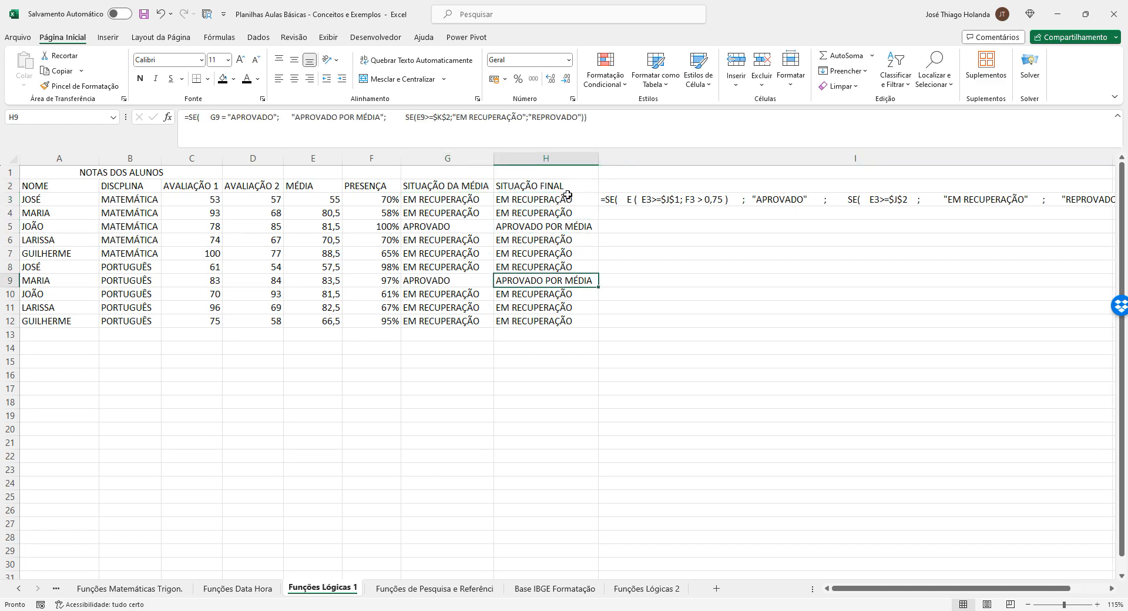
left_click(567, 198)
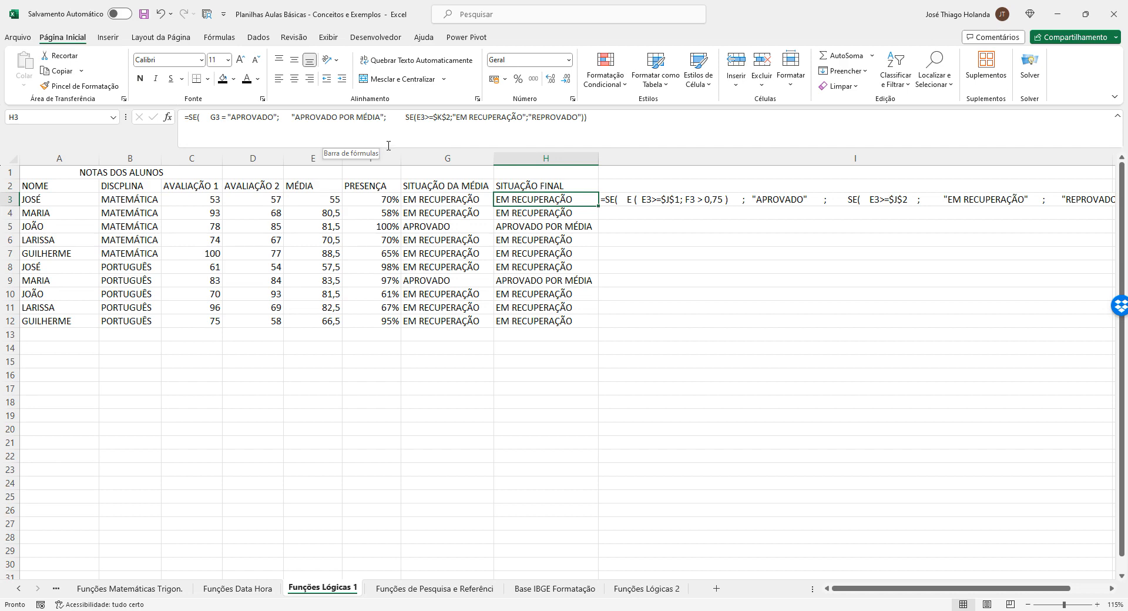
left_click(391, 116)
left_click(406, 117)
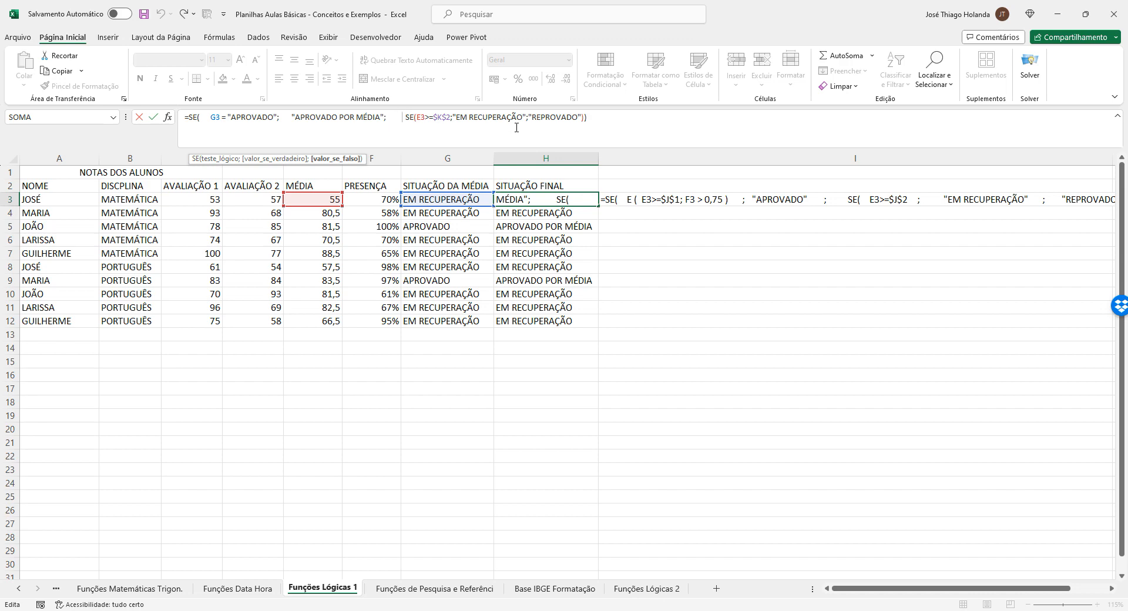
key("Left")
key("Return")
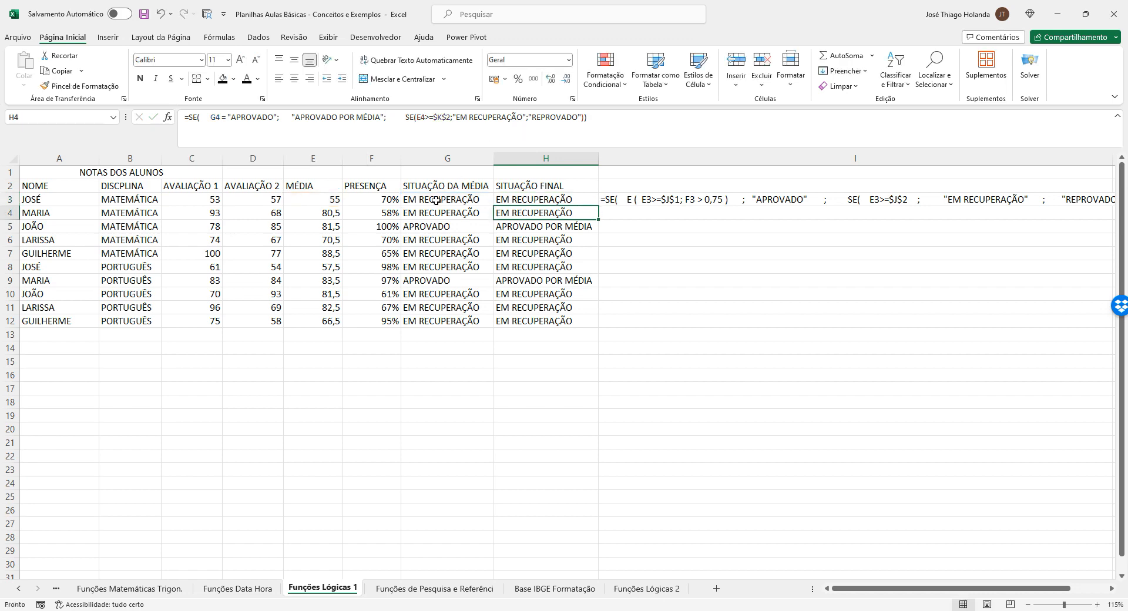
- Insert a blank column between PRESENÇA and SITUAÇÃO DA MÉDIA
left_click(444, 163)
right_click(445, 162)
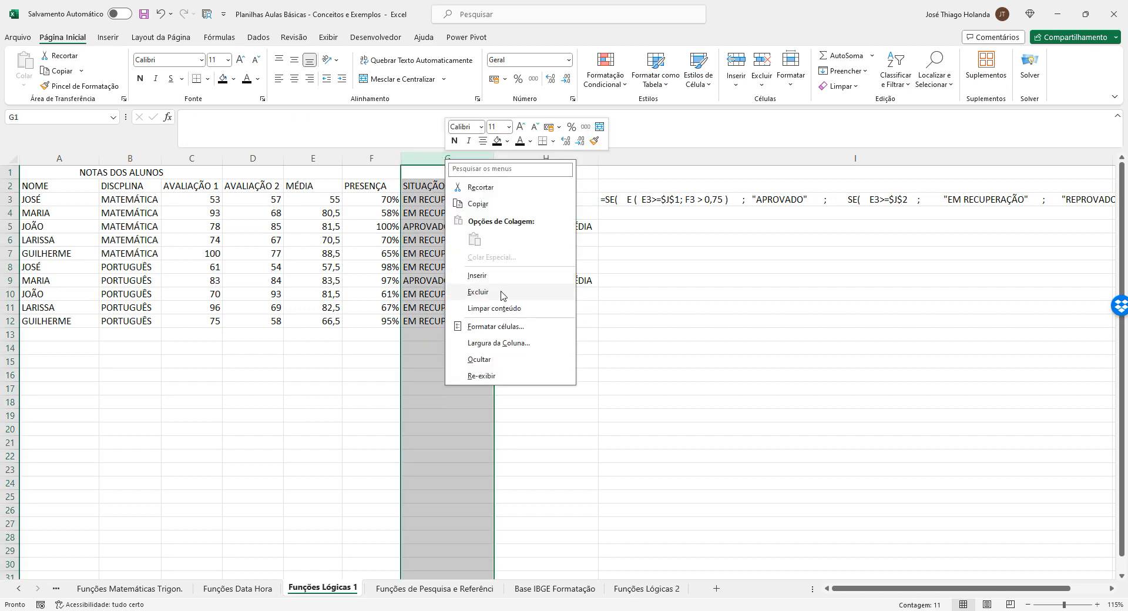
left_click(477, 275)
left_click(441, 214)
- Enter the header "NOTA FINAL" in G2 of the blank column
left_click(432, 186)
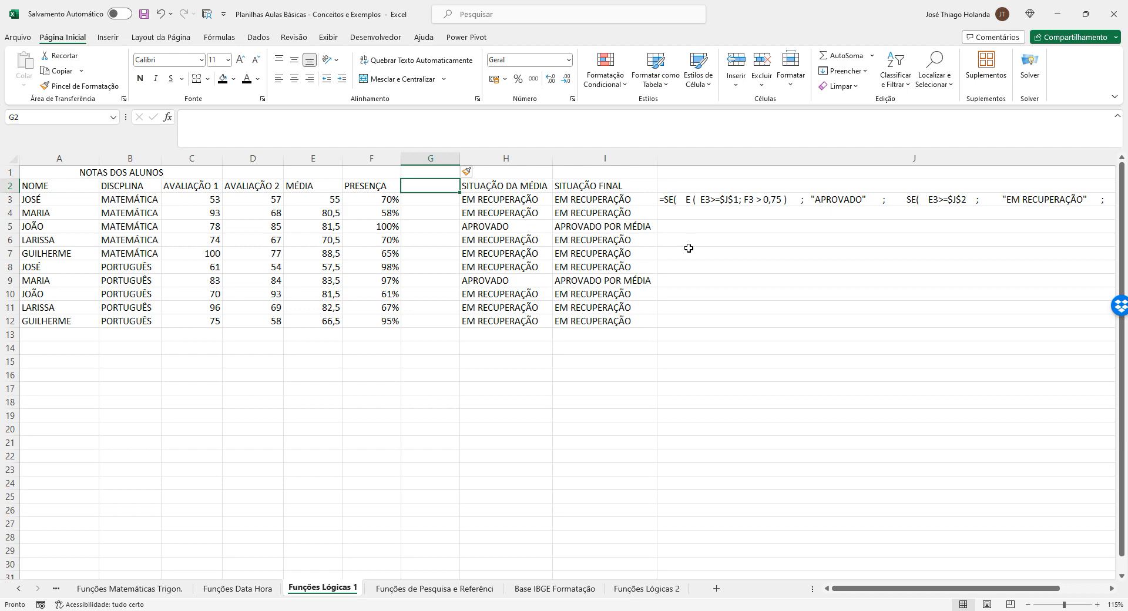
type("NOTA FINAÇL")
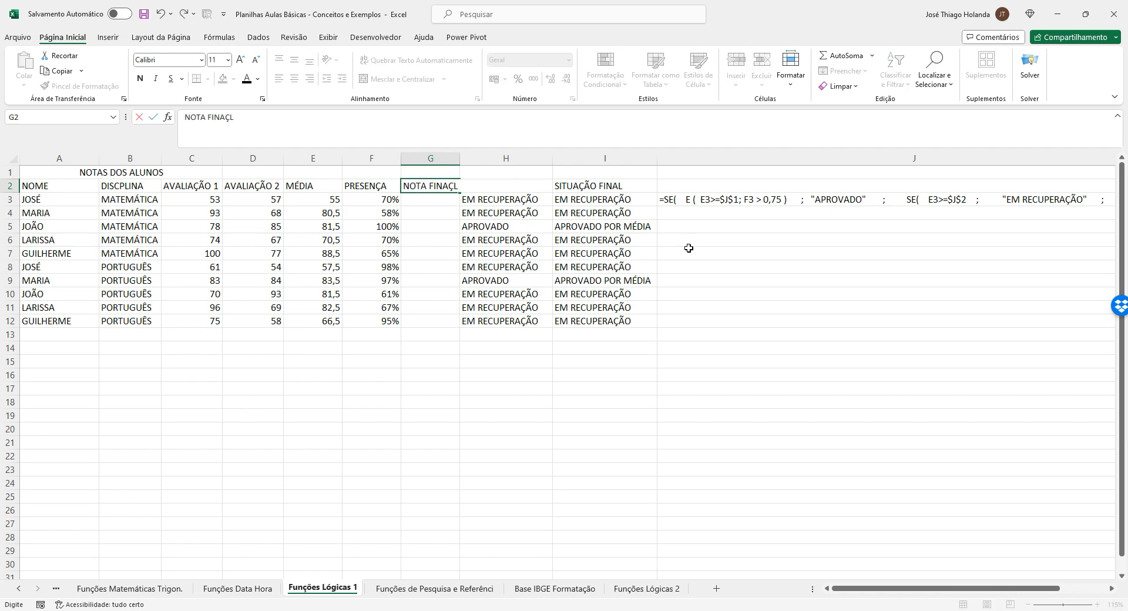
key("BackSpace")
key("BackSpace")
type("L")
key("Return")
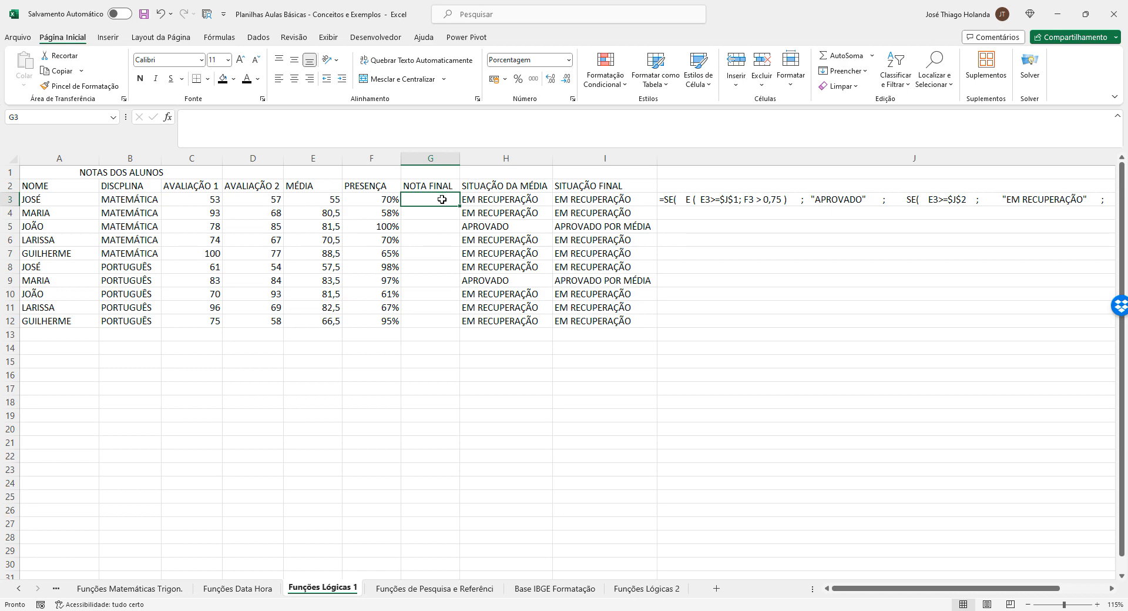
- Enter an ALEATÓRIOENTRE formula in G3 with 25 as the lower limit and 75 as the upper limit
type("=ALE")
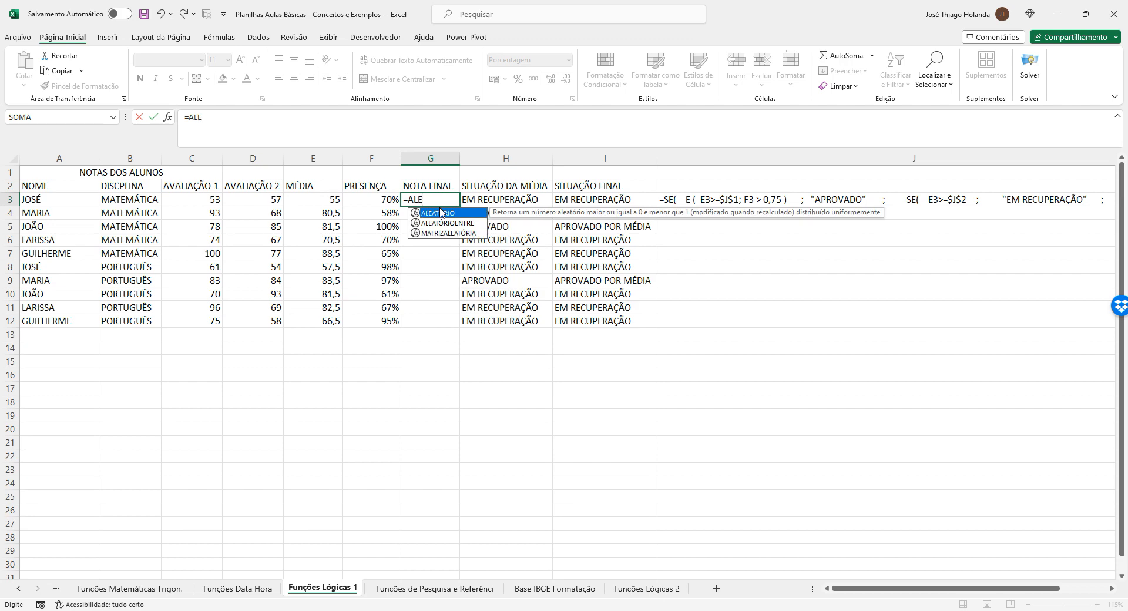
type("ATÓRIO")
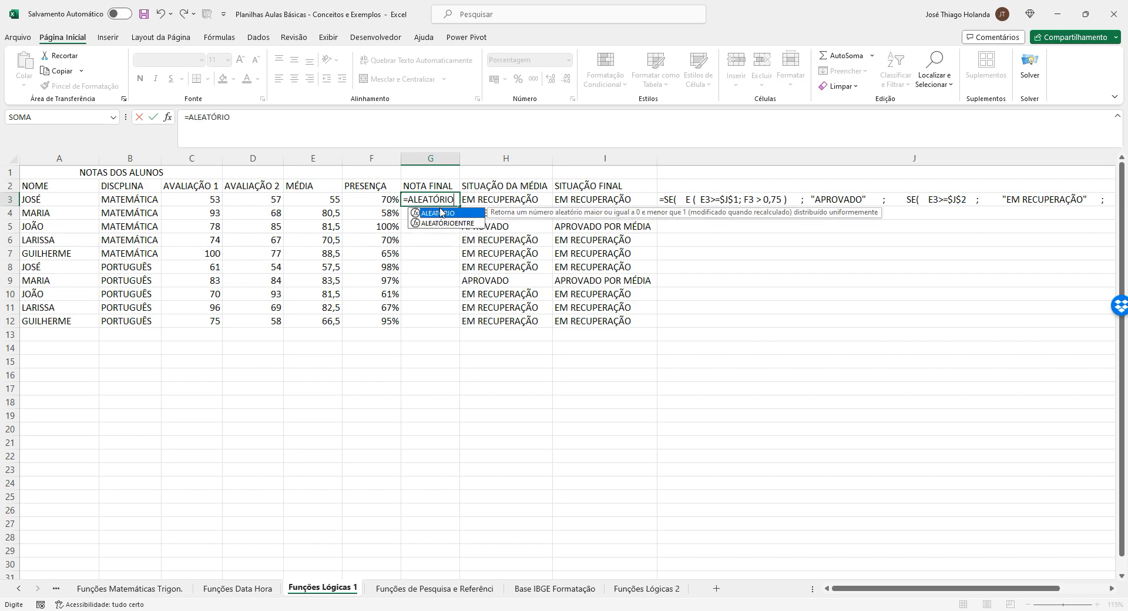
key("Down")
key("Tab")
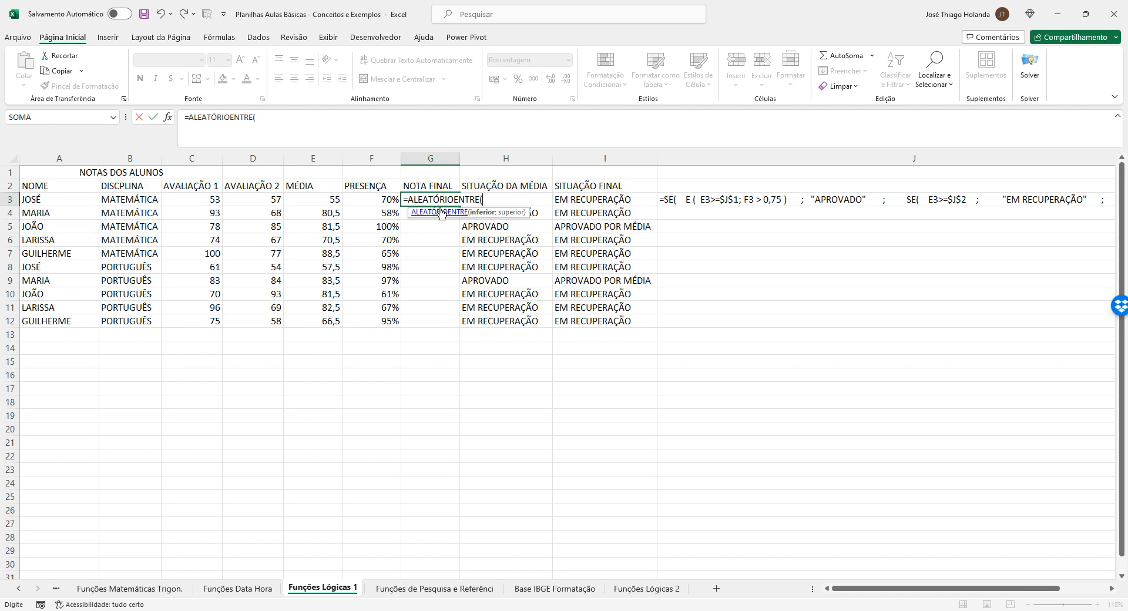
type("25;75")
key("Return")
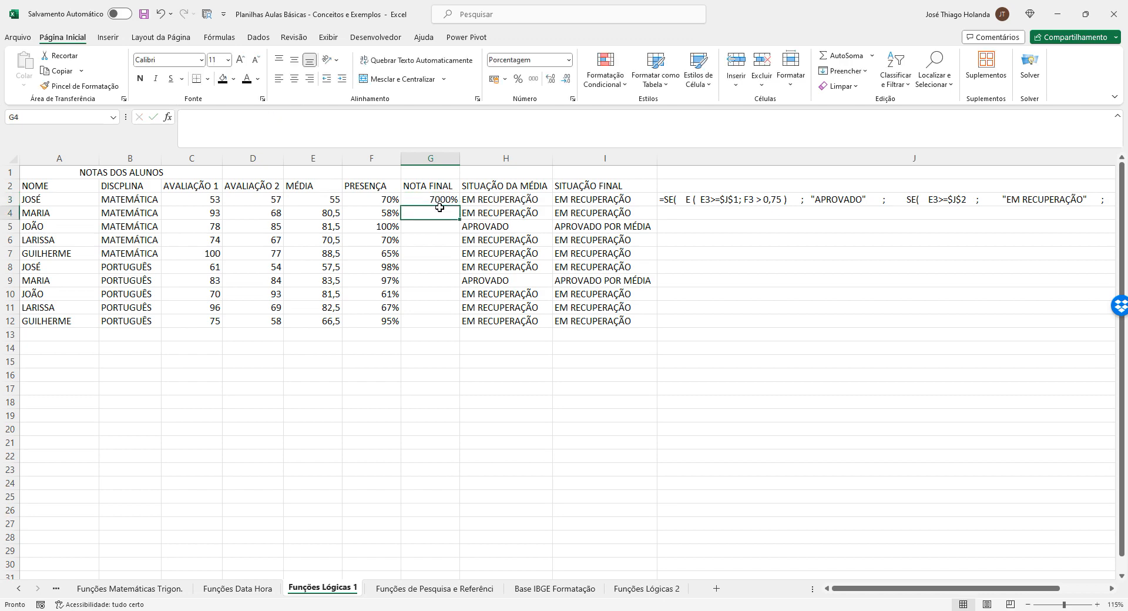
- Format G3:G12 as Número and fill the G3 formula down through G12
left_click(440, 206)
left_click(451, 312, "shift")
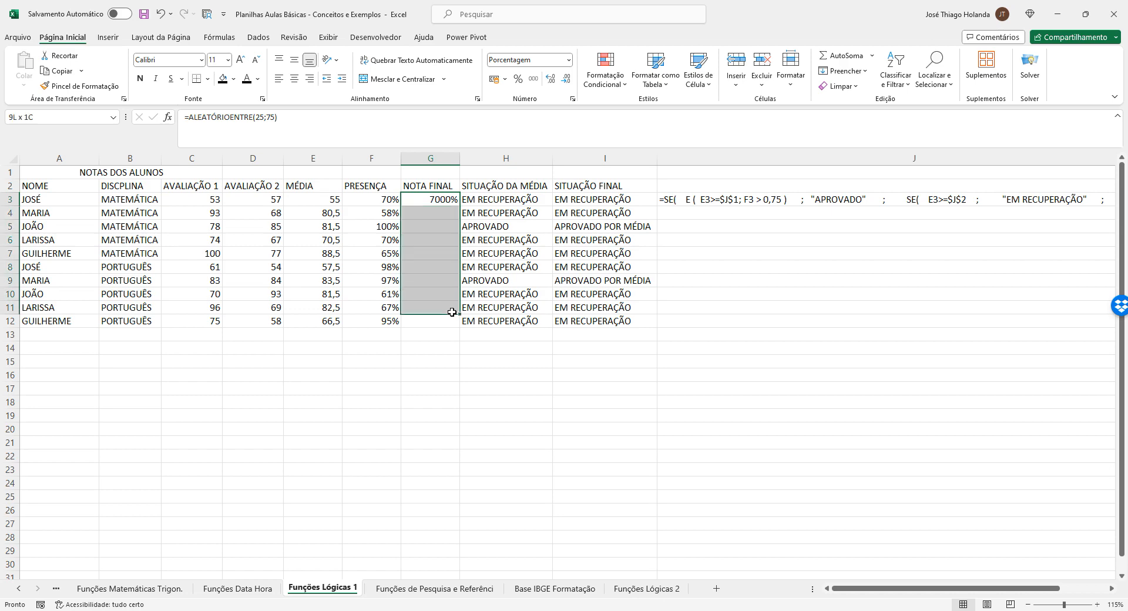
left_click(450, 322, "shift")
left_click(568, 60)
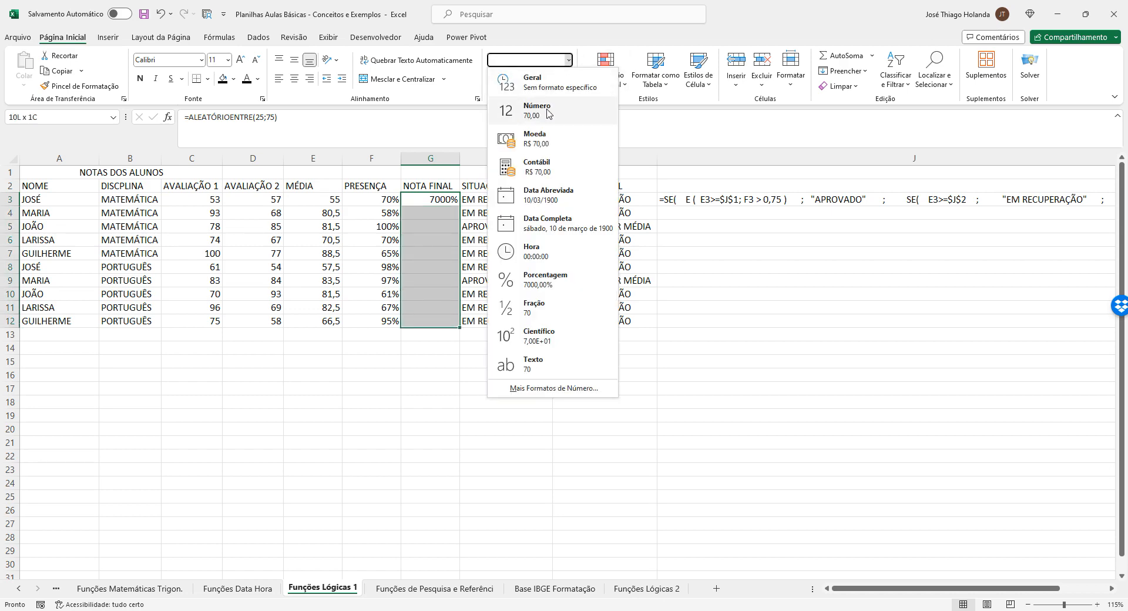
left_click(548, 113)
left_click(438, 204)
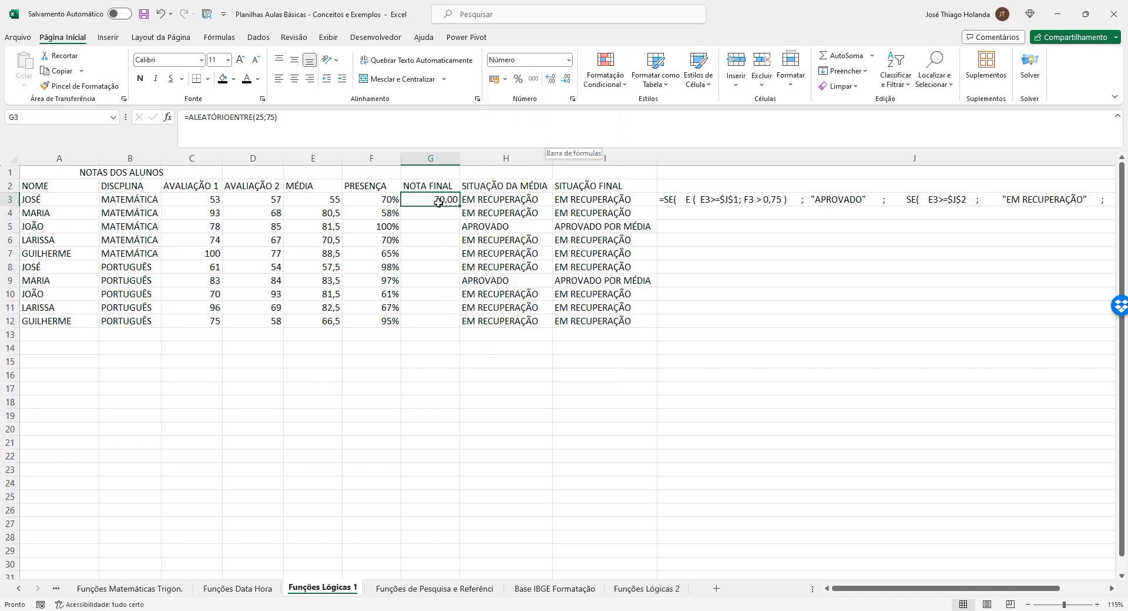
left_click_drag(460, 206, 459, 326)
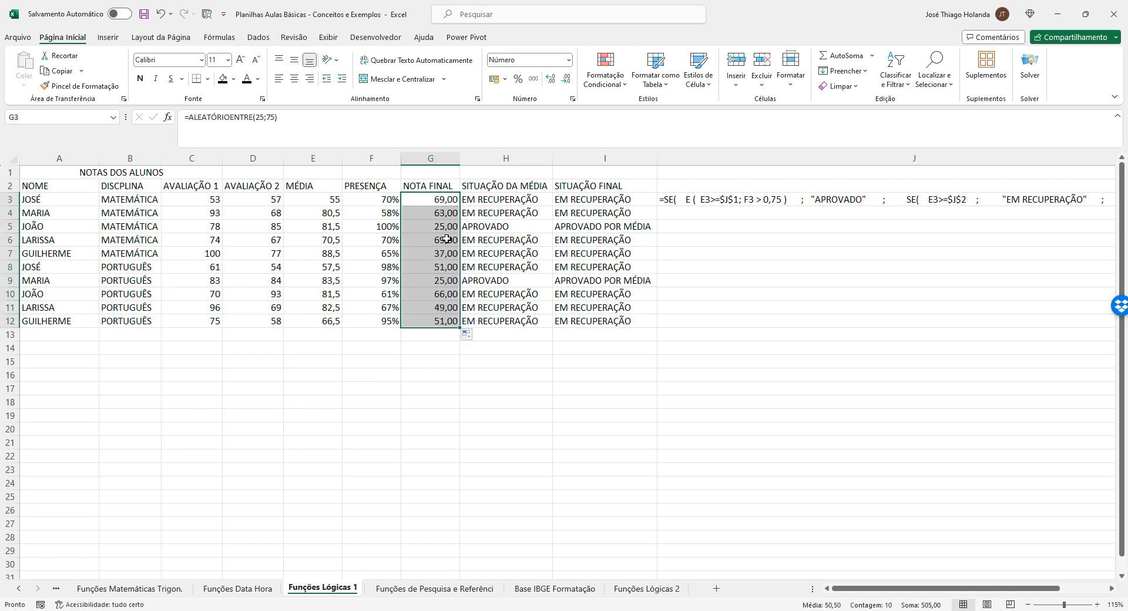
- Copy the random grades in G3:G12 and paste them over themselves as values only
key("ctrl+c")
left_click(22, 87)
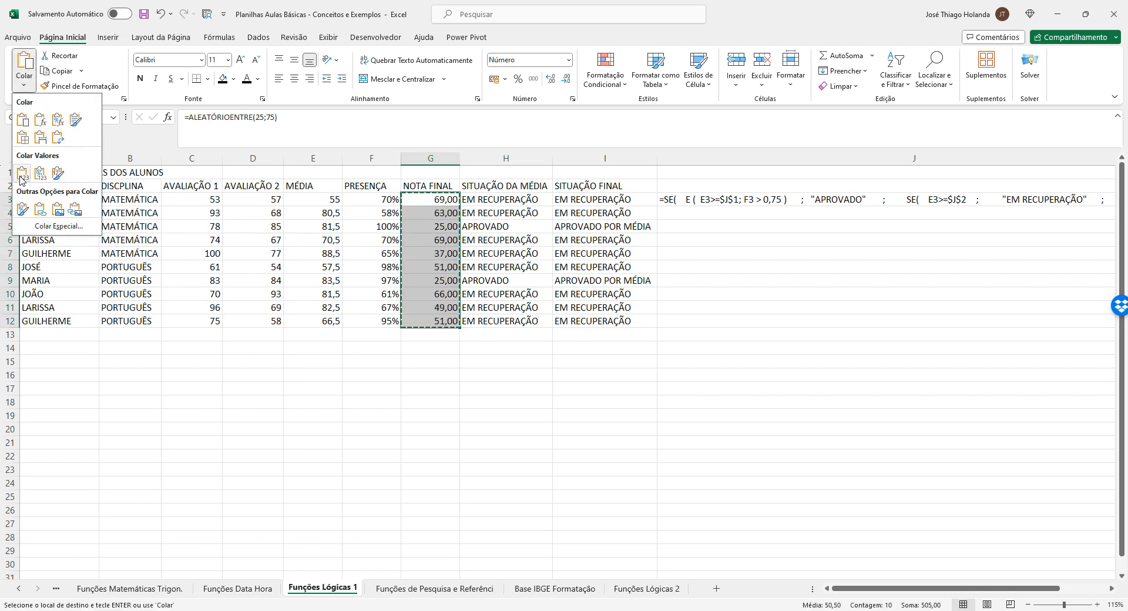
left_click(24, 180)
key("Escape")
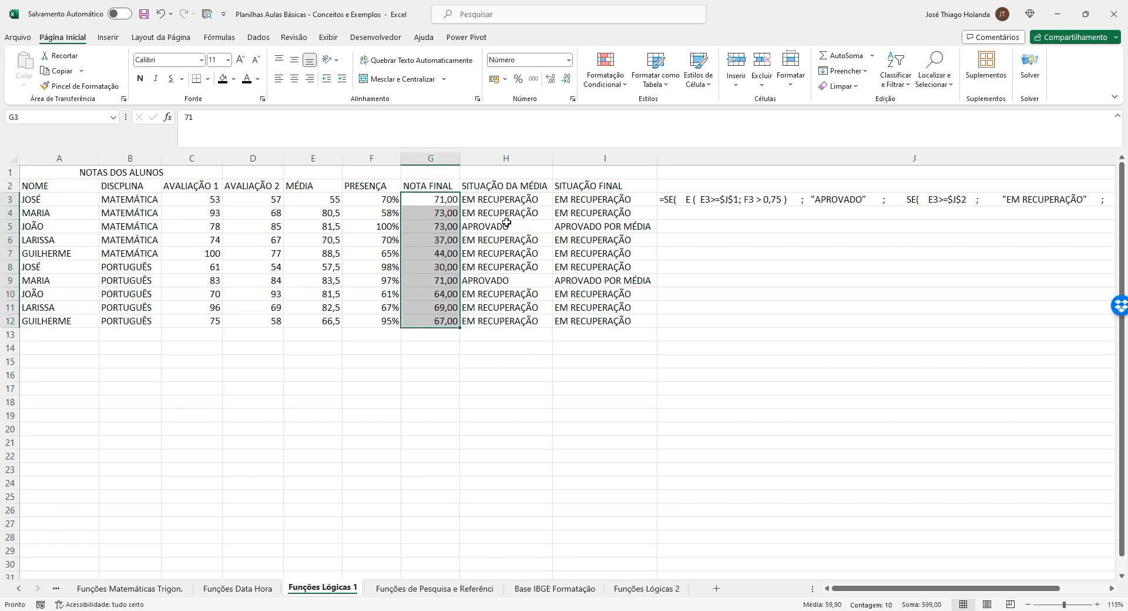
- Examine the NOTA FINAL grades of individual students against their SITUAÇÃO DA MÉDIA
left_click(490, 187)
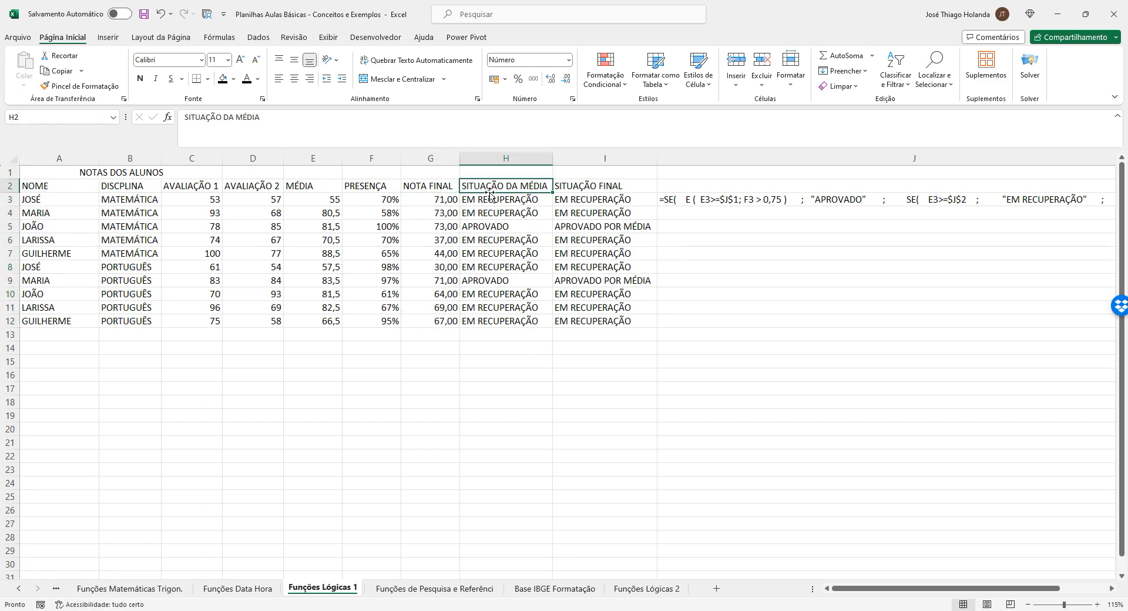
left_click(446, 201)
left_click(443, 240)
left_click(440, 295)
left_click(440, 310)
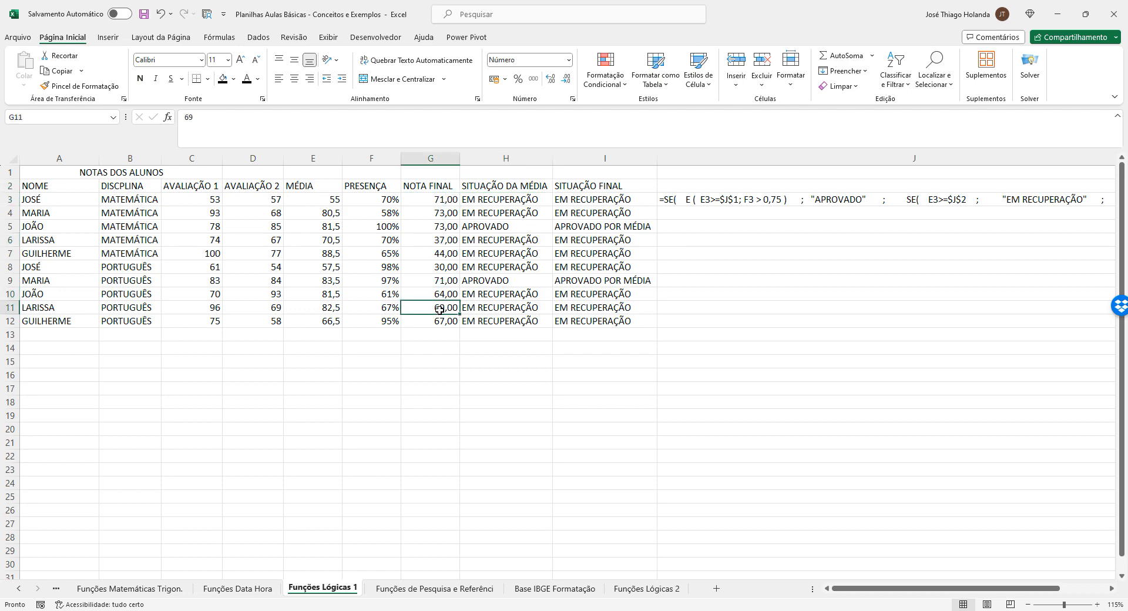
left_click(439, 213)
left_click(439, 200)
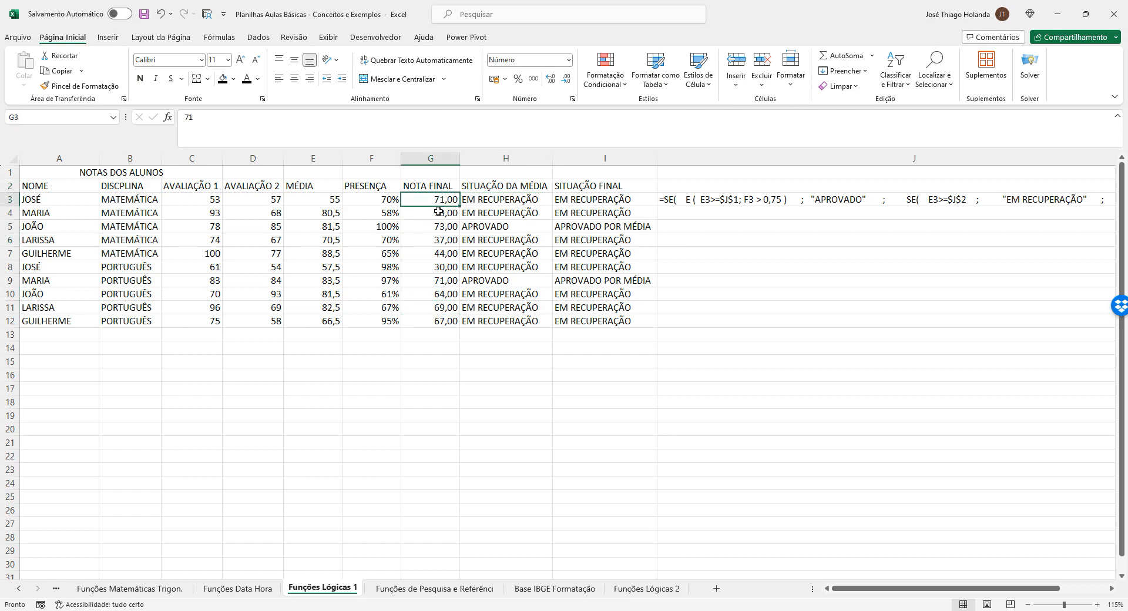
left_click(439, 211)
left_click(432, 242)
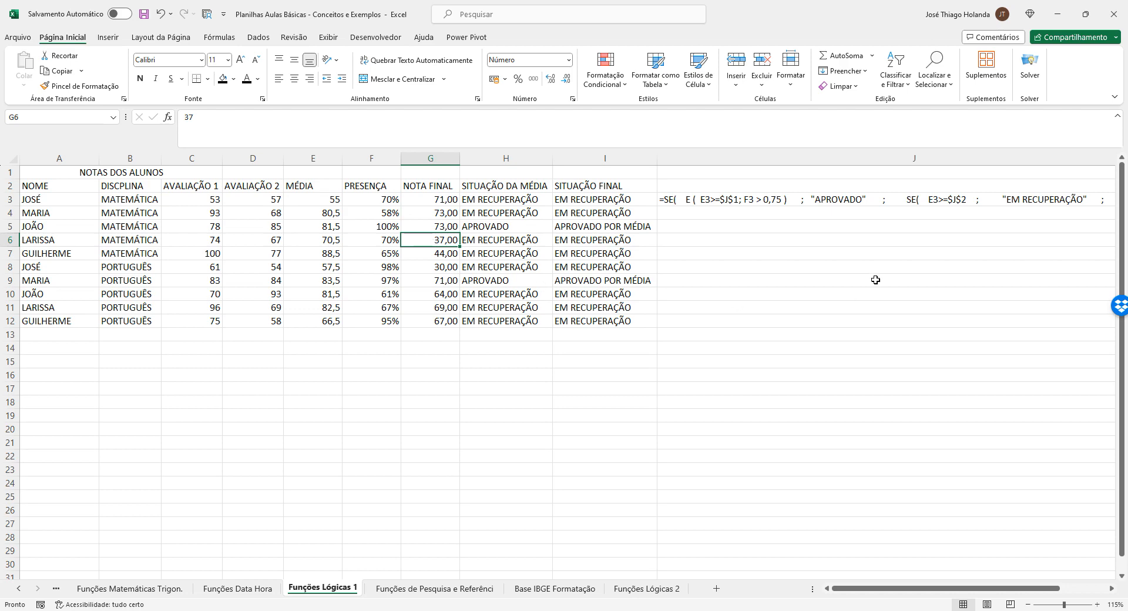
- Replace the value in G3 with the start of an SE formula whose logical test refers to H3
key("Up")
key("Up")
key("Up")
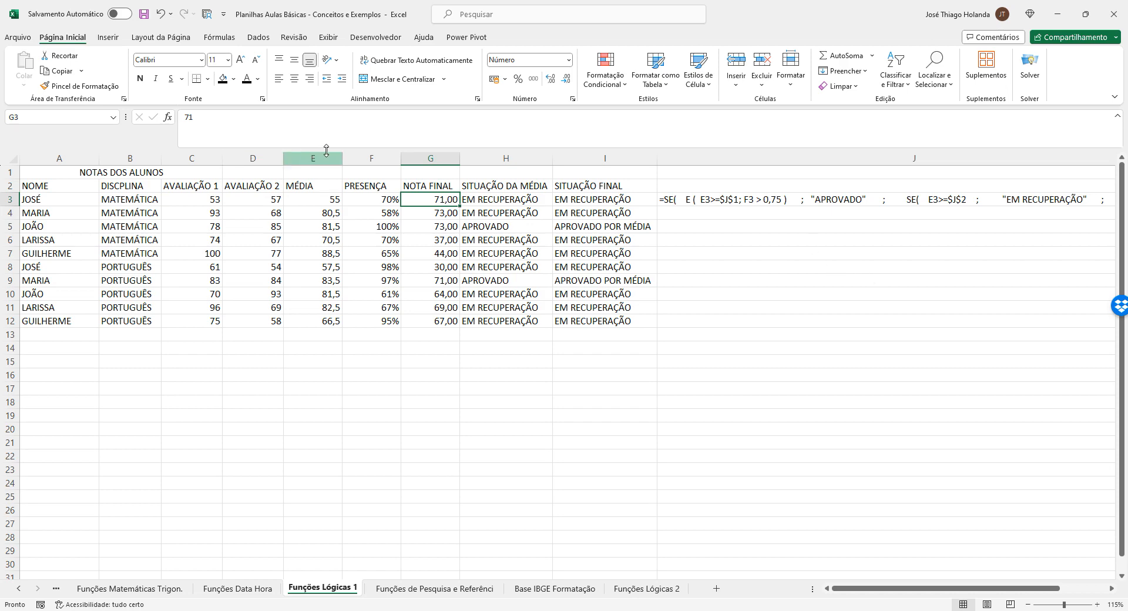
double_click(188, 117)
type("=SE(")
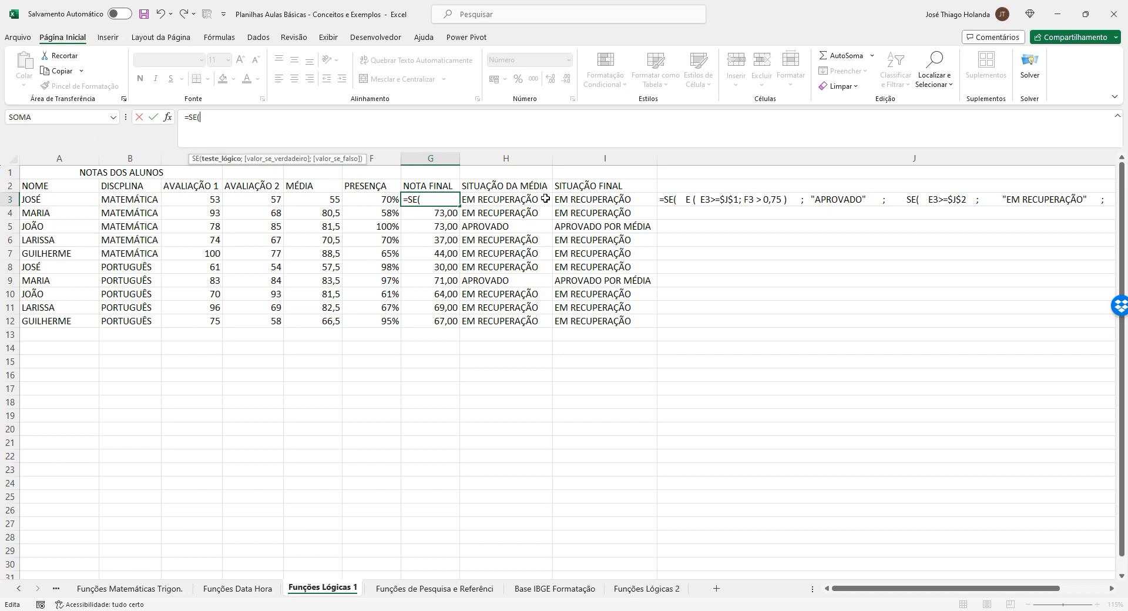
left_click(501, 198)
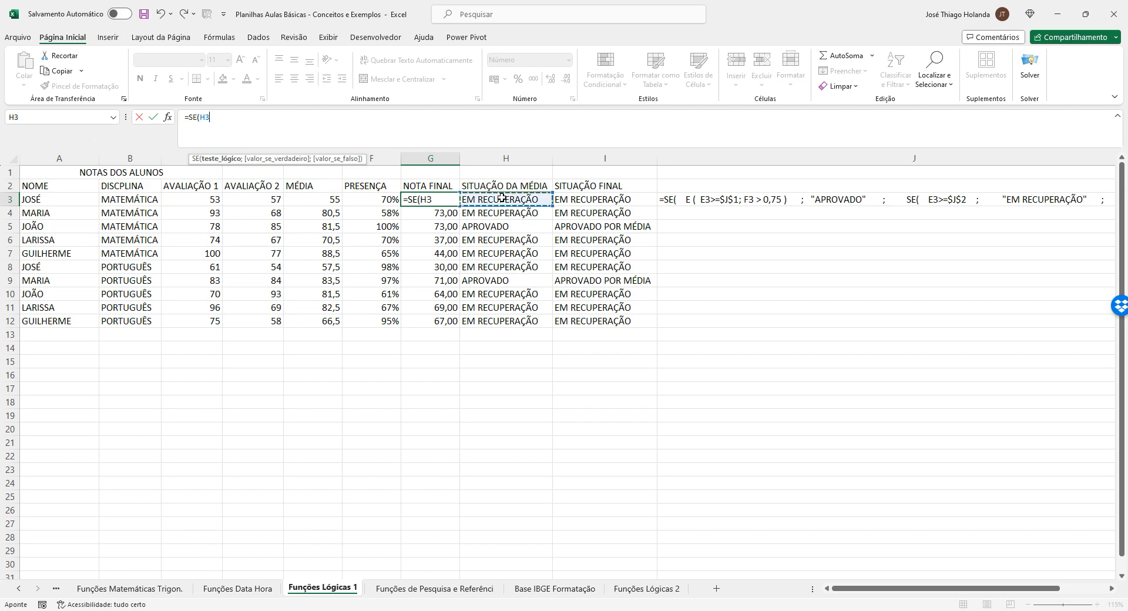
- Complete the G3 formula so it tests H3="APROVADO", returns empty text "" when true and ALEATÓRIO when false
type("=")
type("\"APRIVA")
key("BackSpace")
key("BackSpace")
type("OVA")
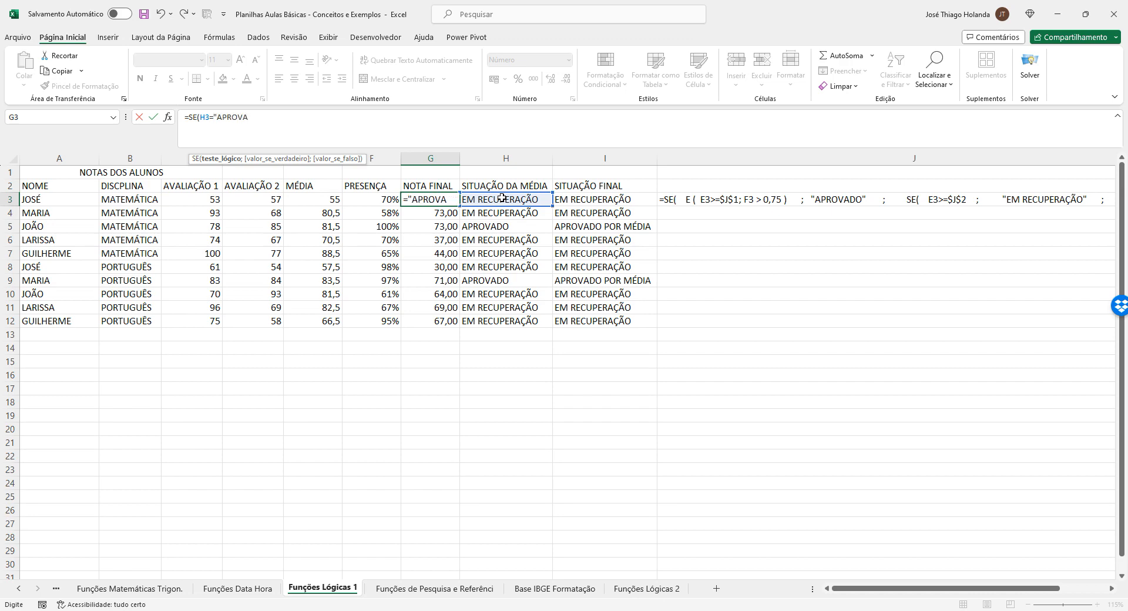
type("DO\"  ;  ")
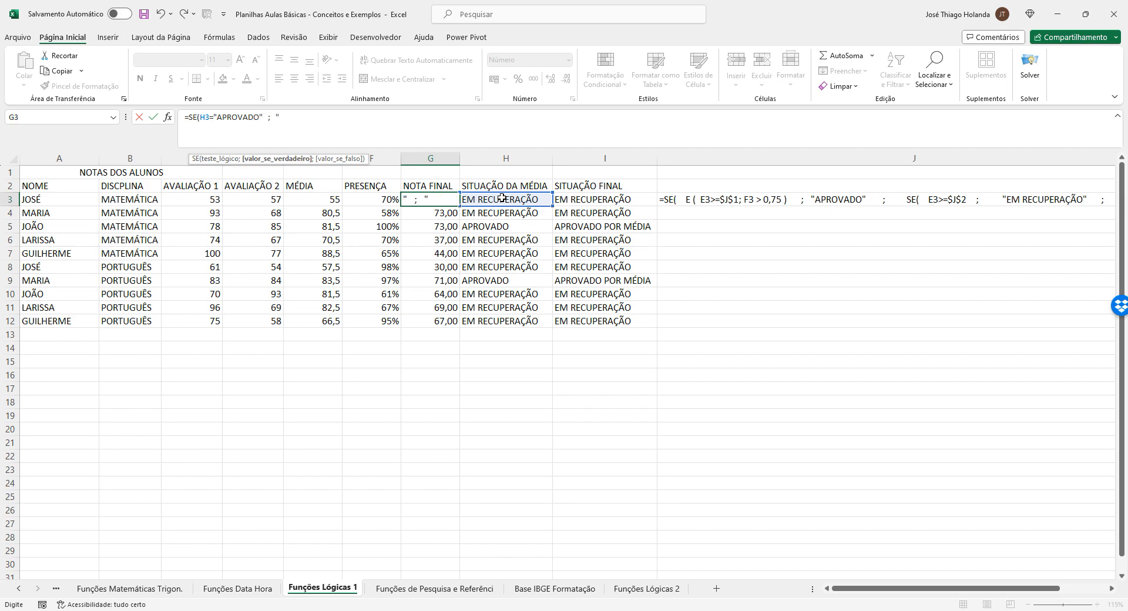
type("\"\" ; ALE")
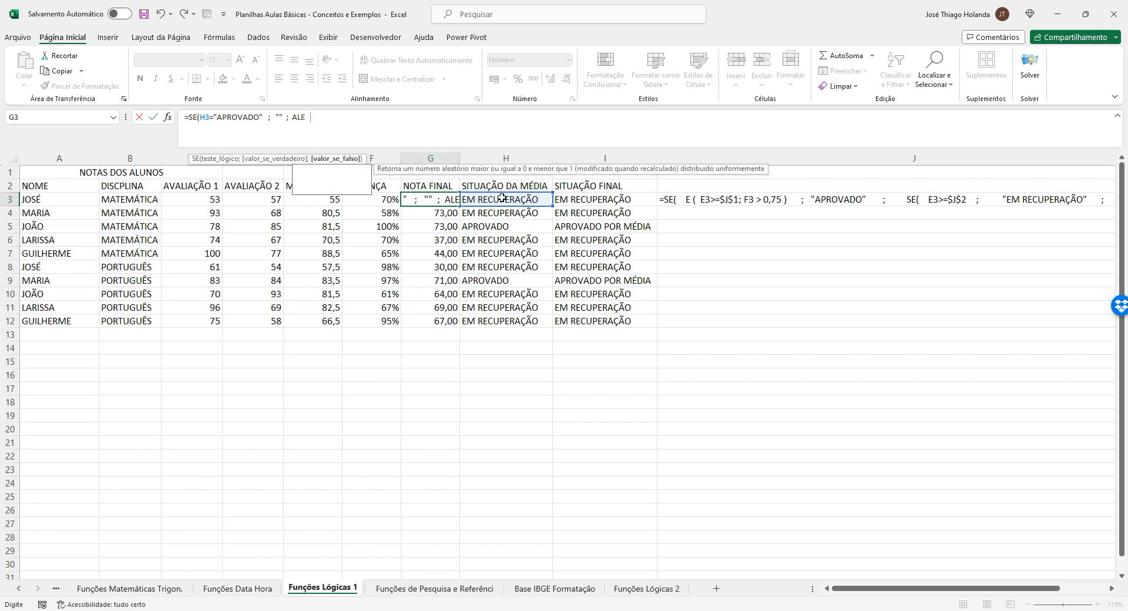
type("ATÓRIO")
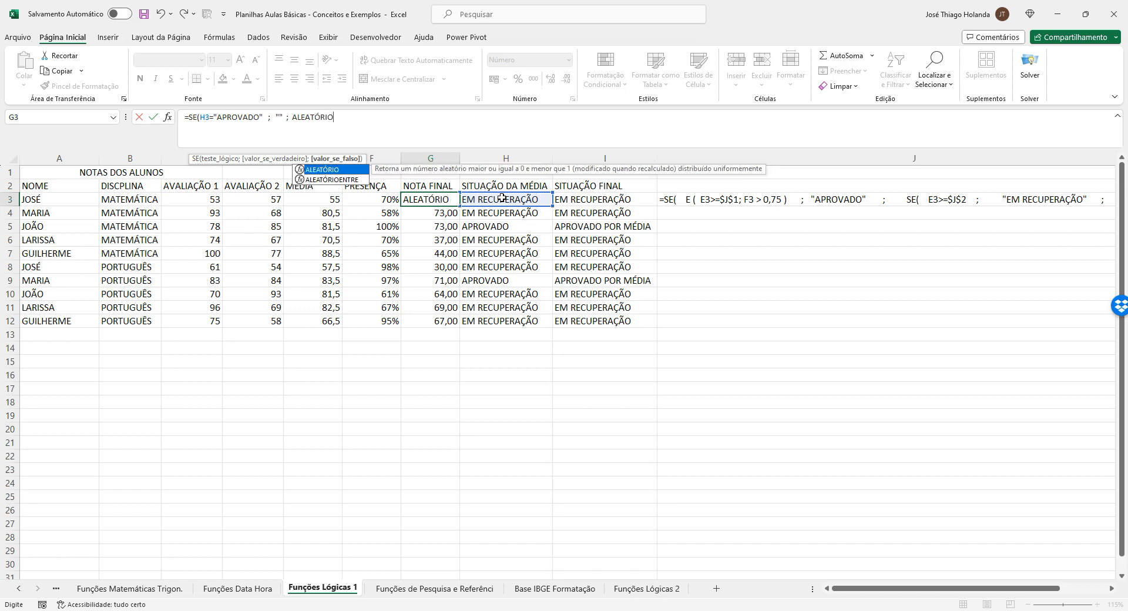
left_click(503, 198)
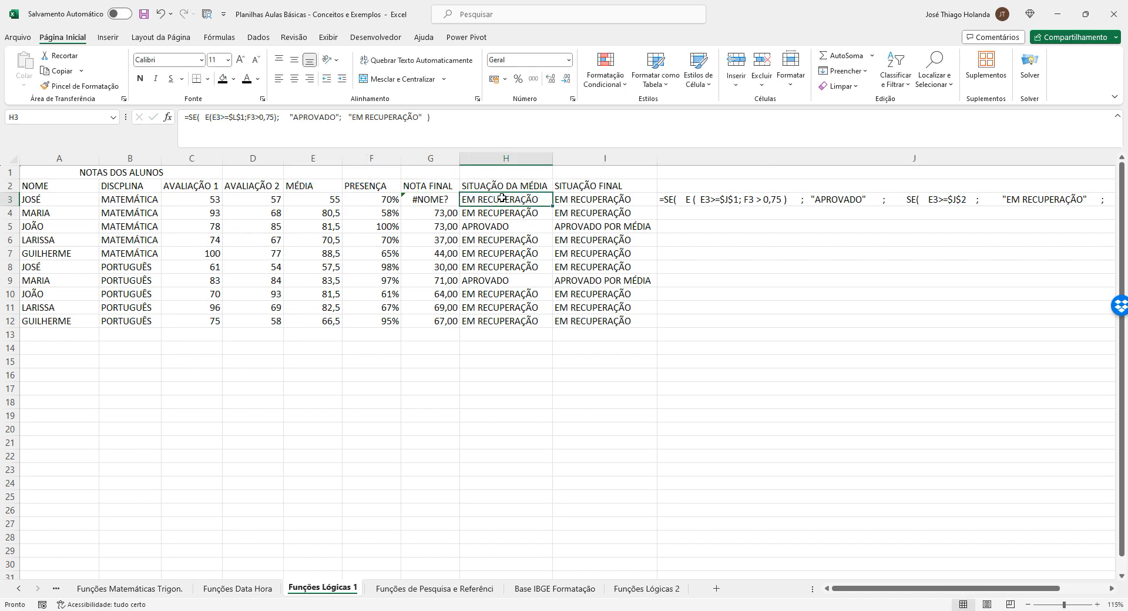
- Change the false result of the G3 formula to ALEATÓRIOENTRE(25;75)
key("Left")
left_click(329, 117)
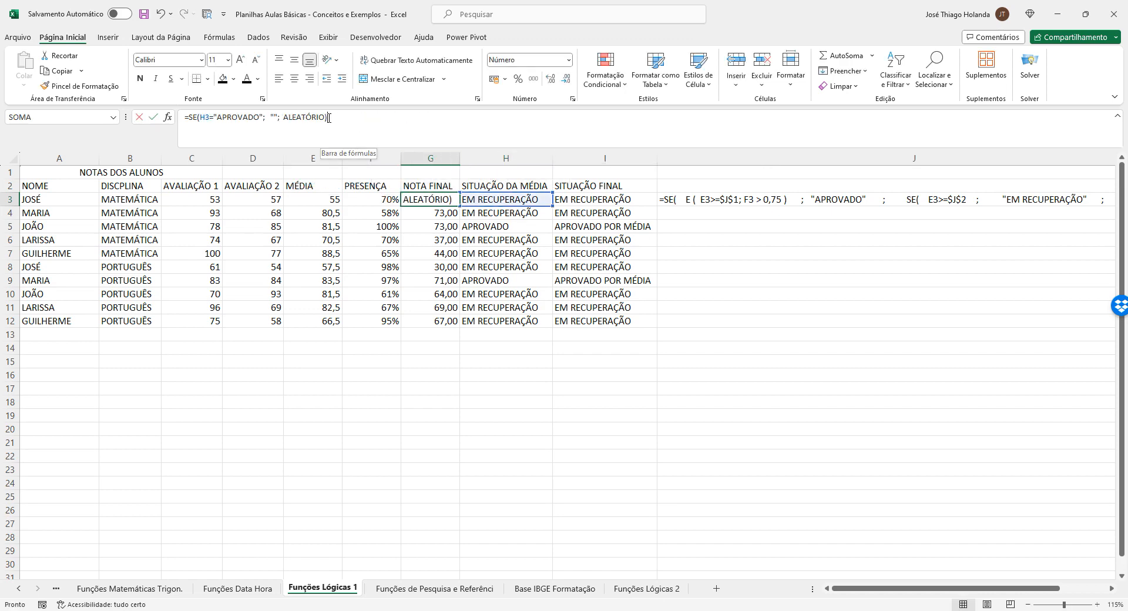
type("e")
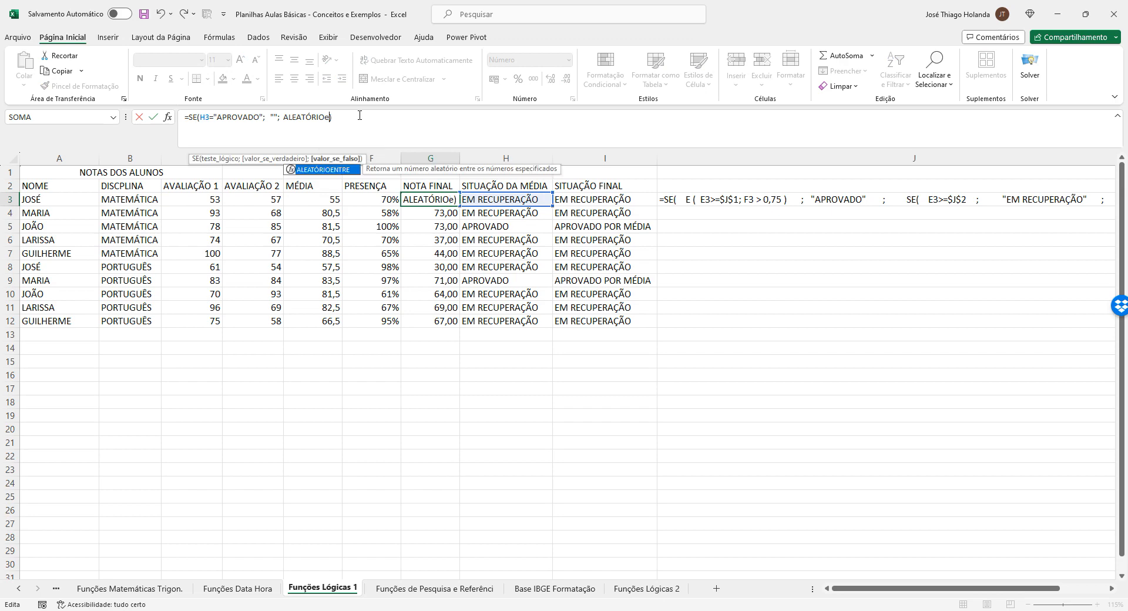
type("ntre")
key("Tab")
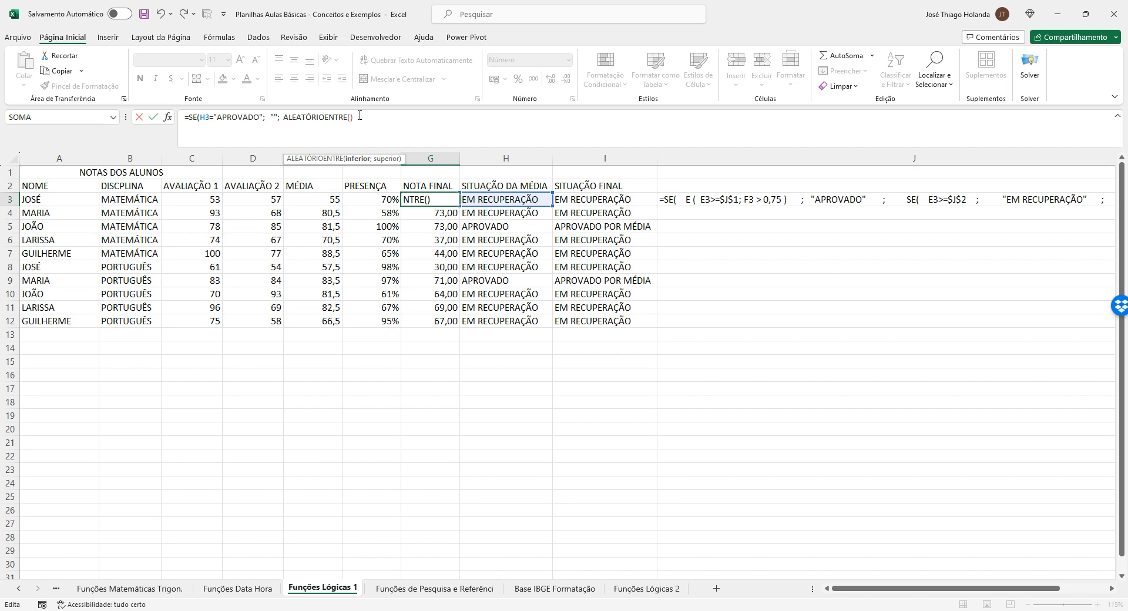
type("25;75)")
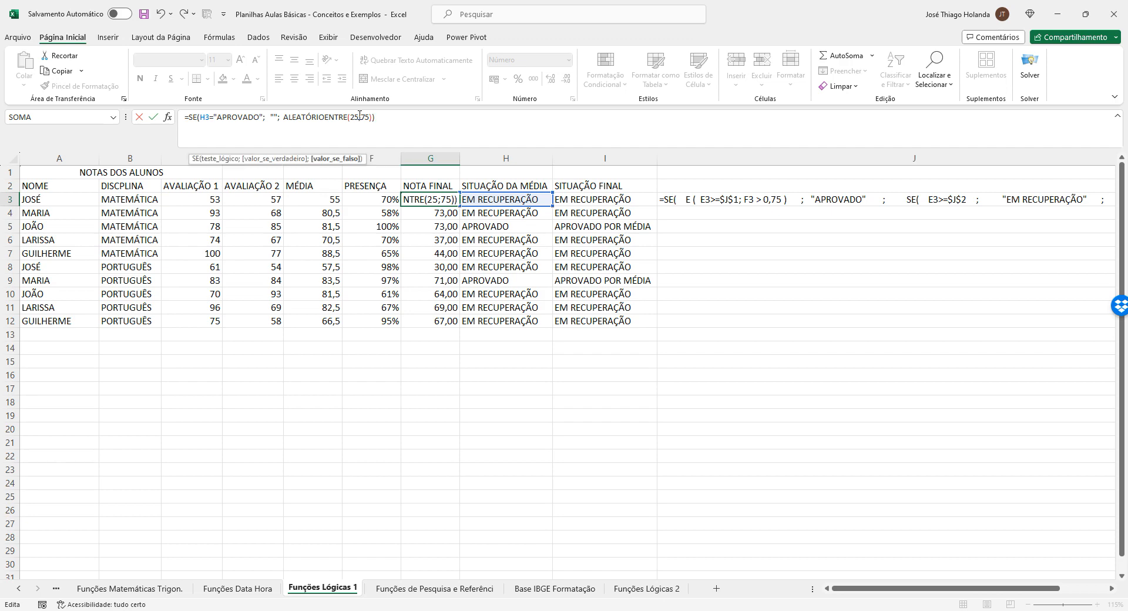
key("Return")
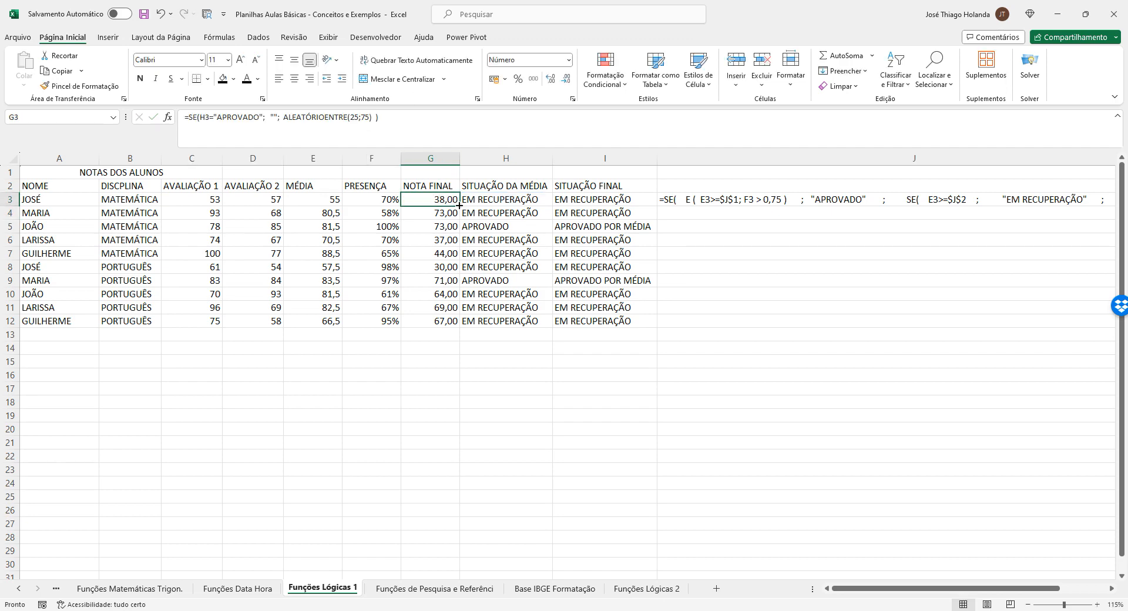
- Fill the G3 formula down through G12 and check the NOTA FINAL cells of the approved students
left_click_drag(459, 206, 459, 327)
left_click(501, 386)
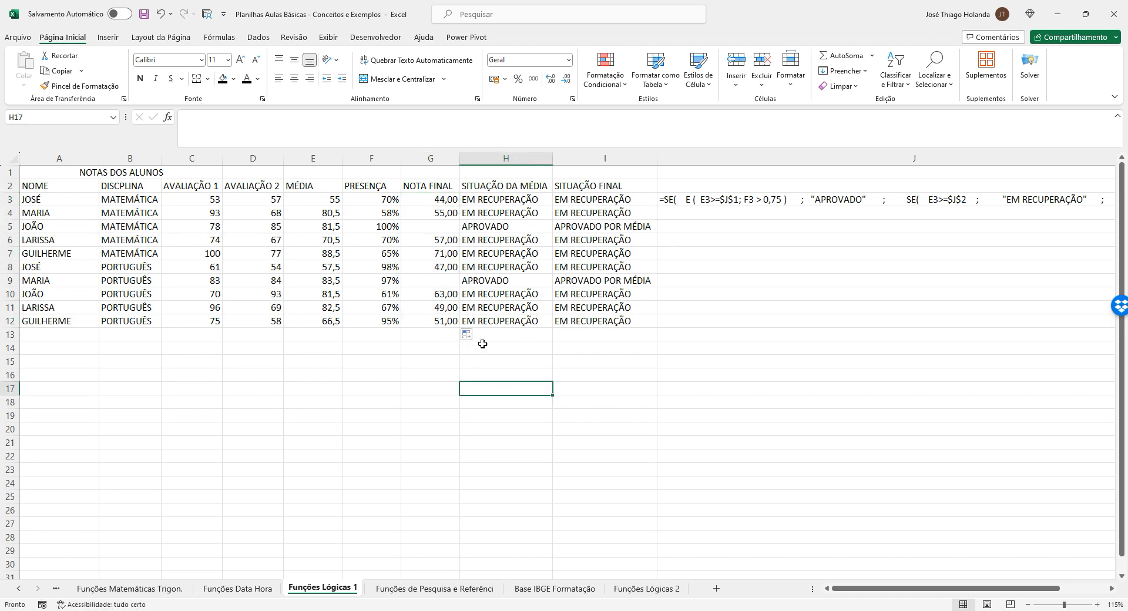
left_click(461, 224)
left_click(439, 279)
left_click(443, 225)
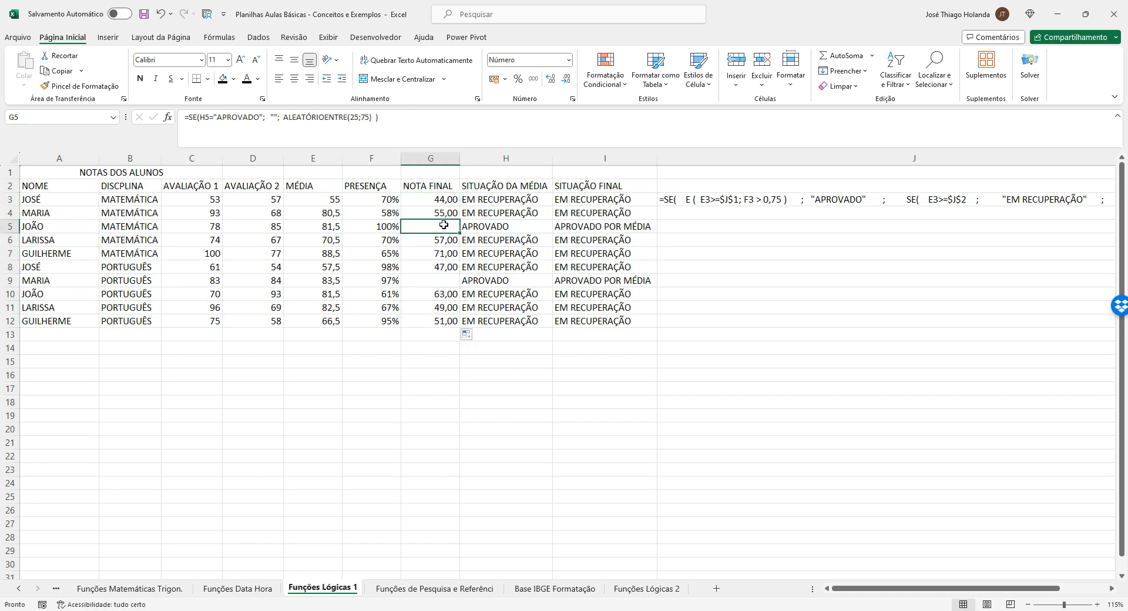
- Copy the NOTA FINAL results in G3:G12 and paste them over themselves as values only
left_click_drag(442, 201, 441, 321)
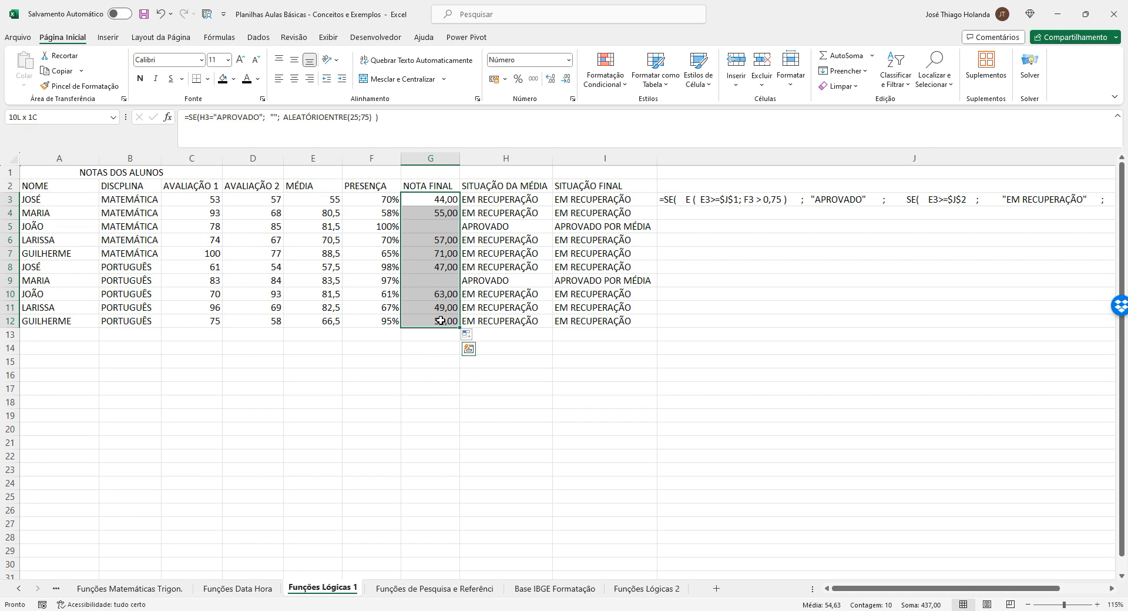
key("ctrl+c")
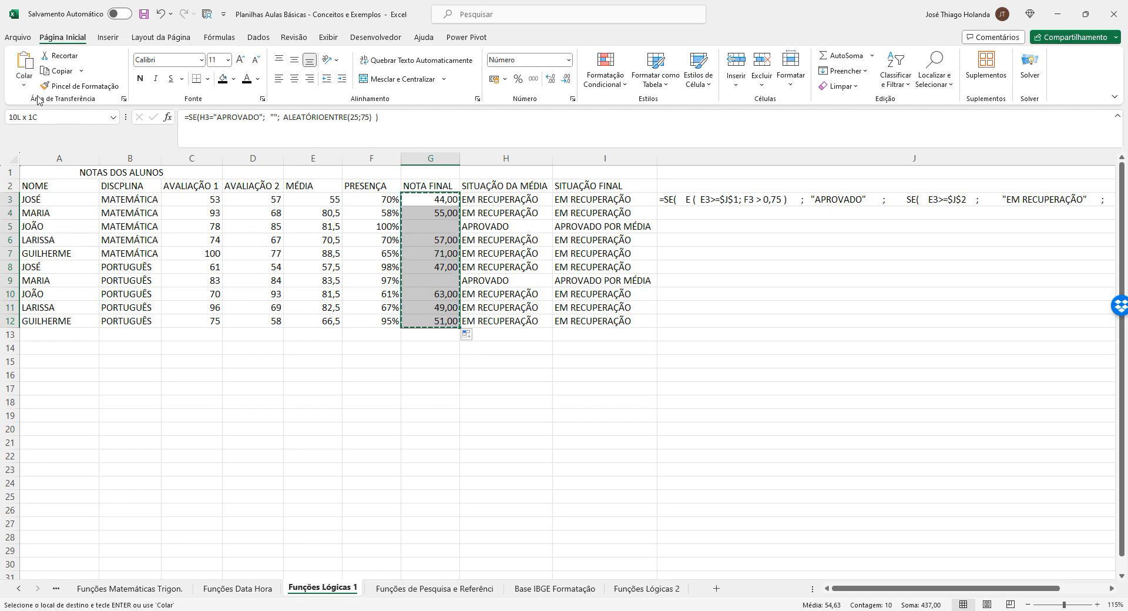
left_click(24, 81)
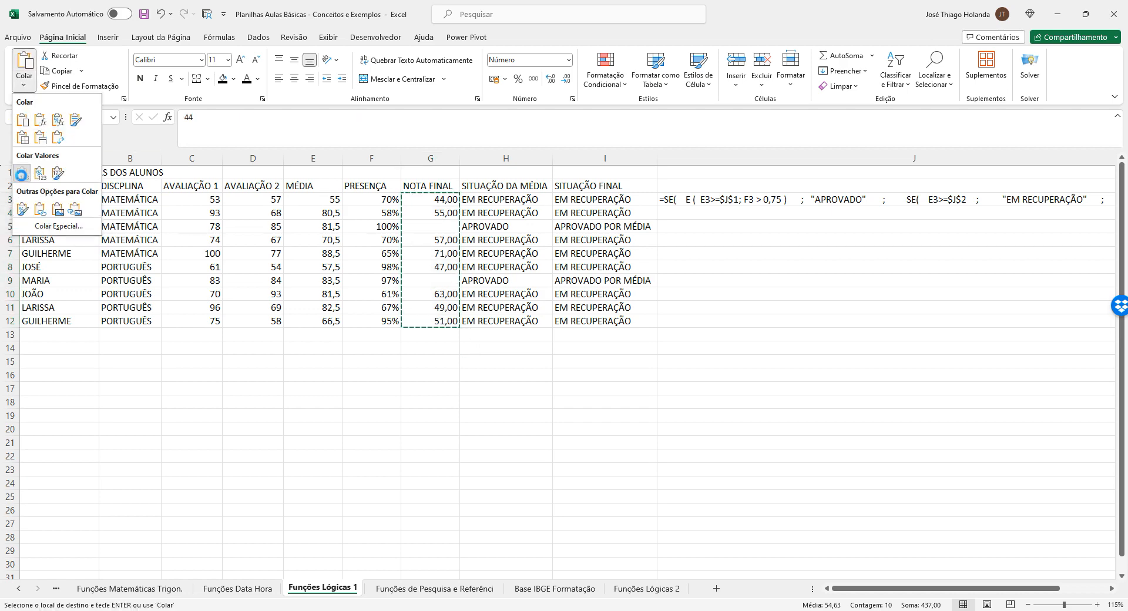
left_click(42, 175)
key("Escape")
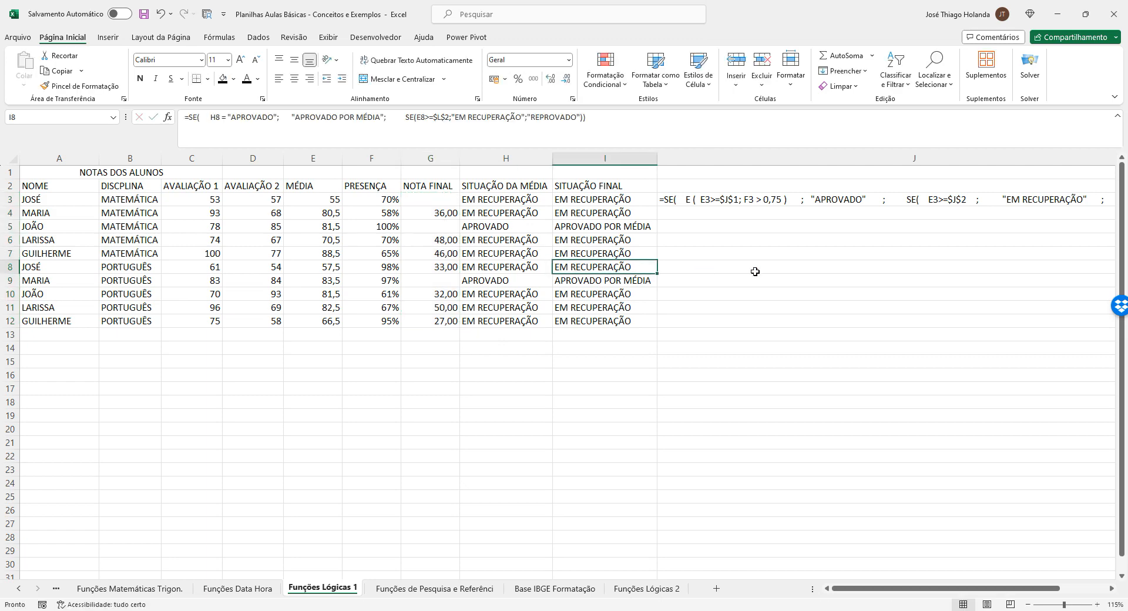
- Review the pasted NOTA FINAL cells and the SITUAÇÃO DA MÉDIA and SITUAÇÃO FINAL columns
left_click(767, 275)
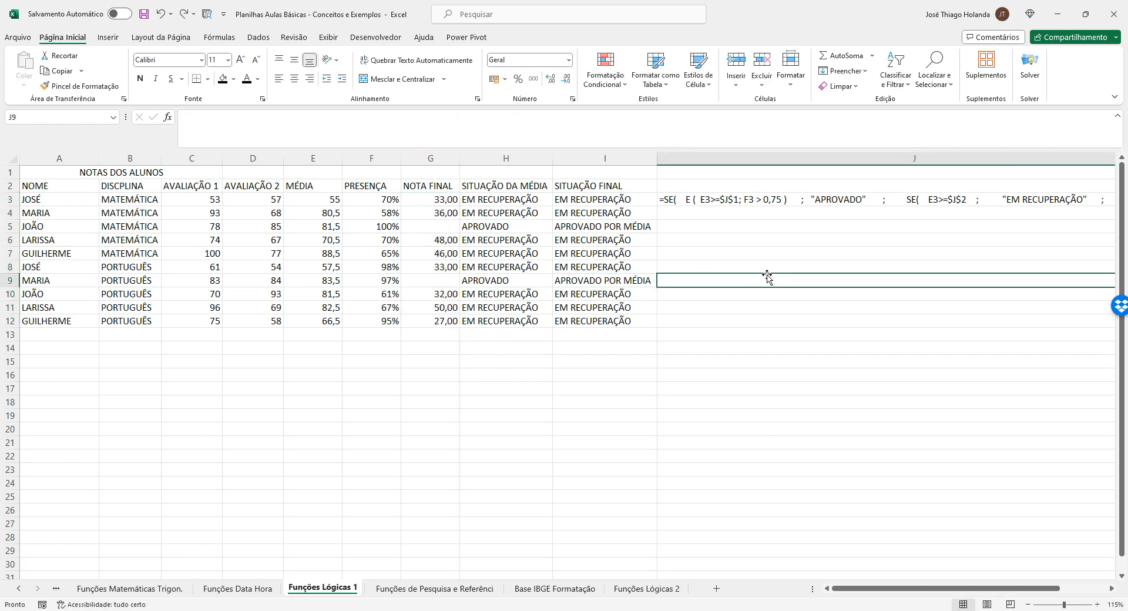
left_click(582, 363)
left_click(433, 226)
left_click(441, 199)
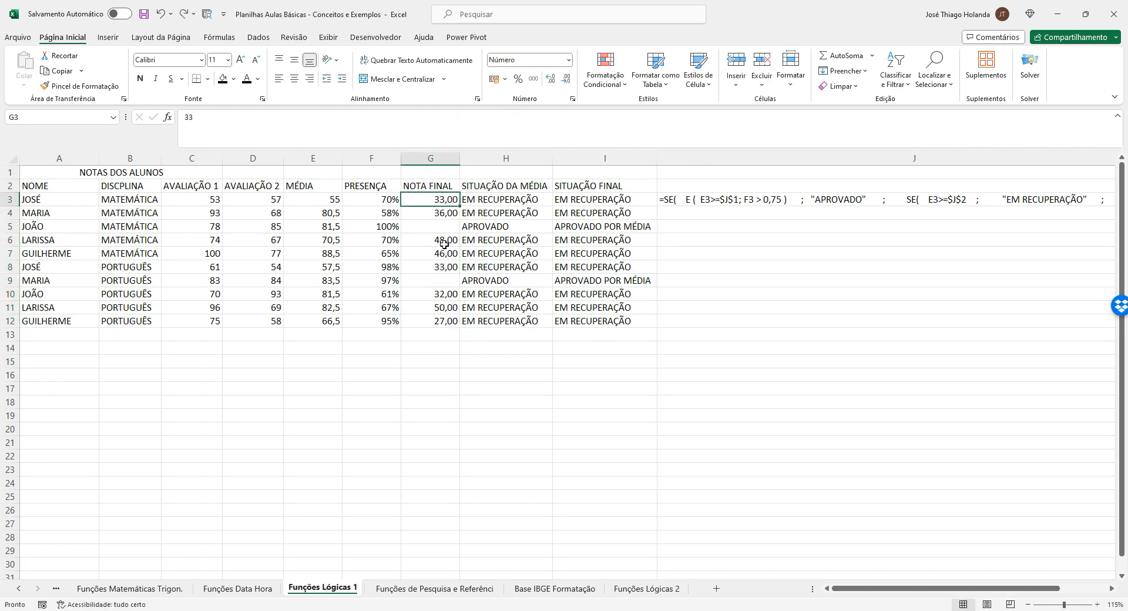
left_click(437, 280)
left_click(505, 188)
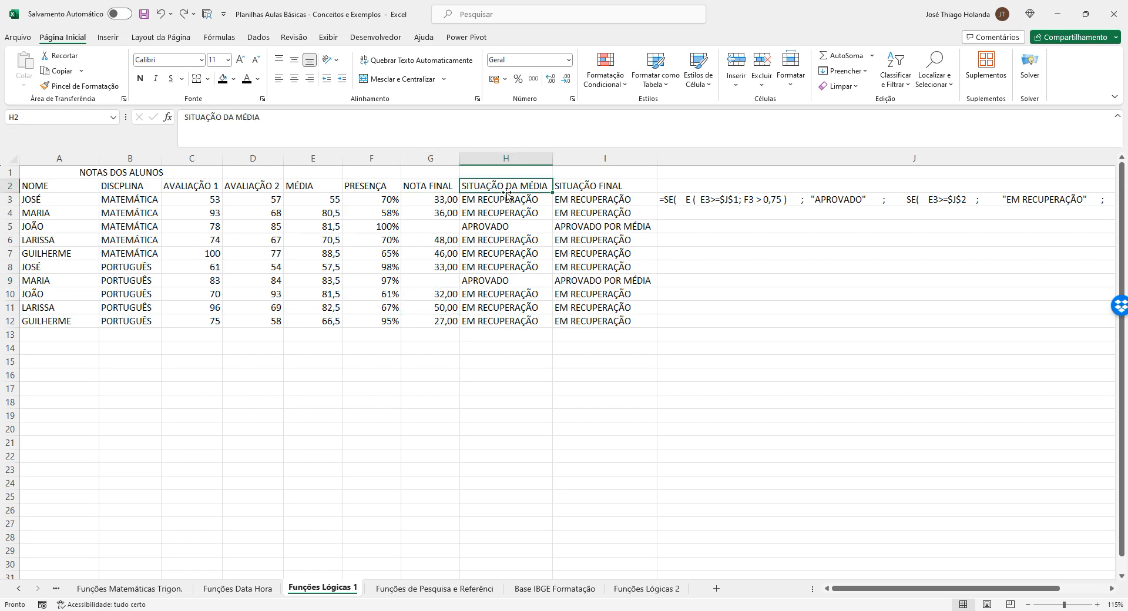
left_click(506, 240)
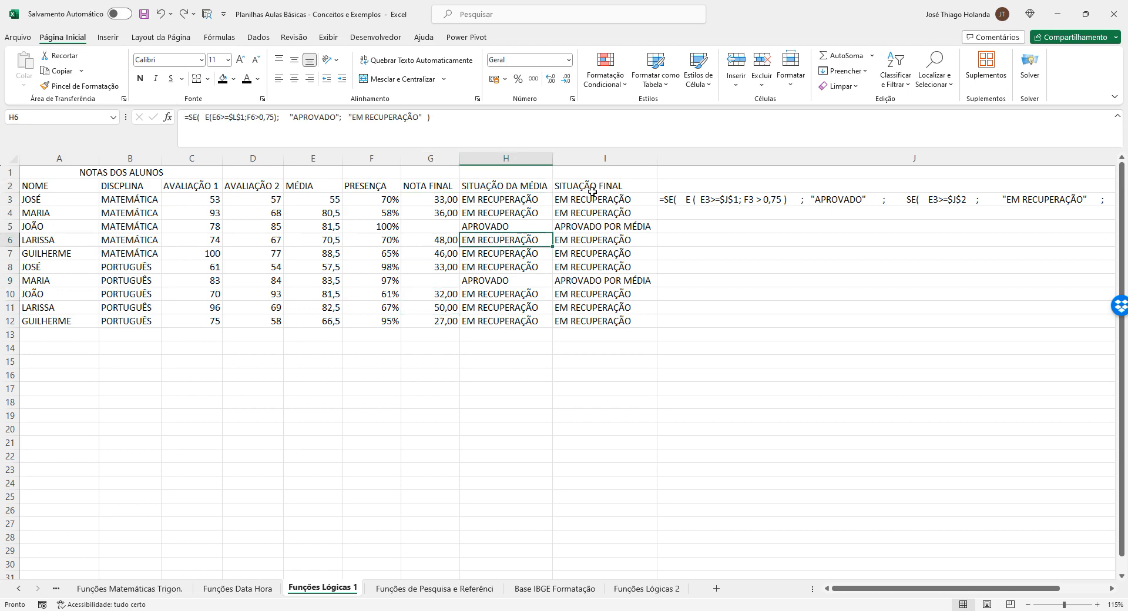
left_click(592, 189)
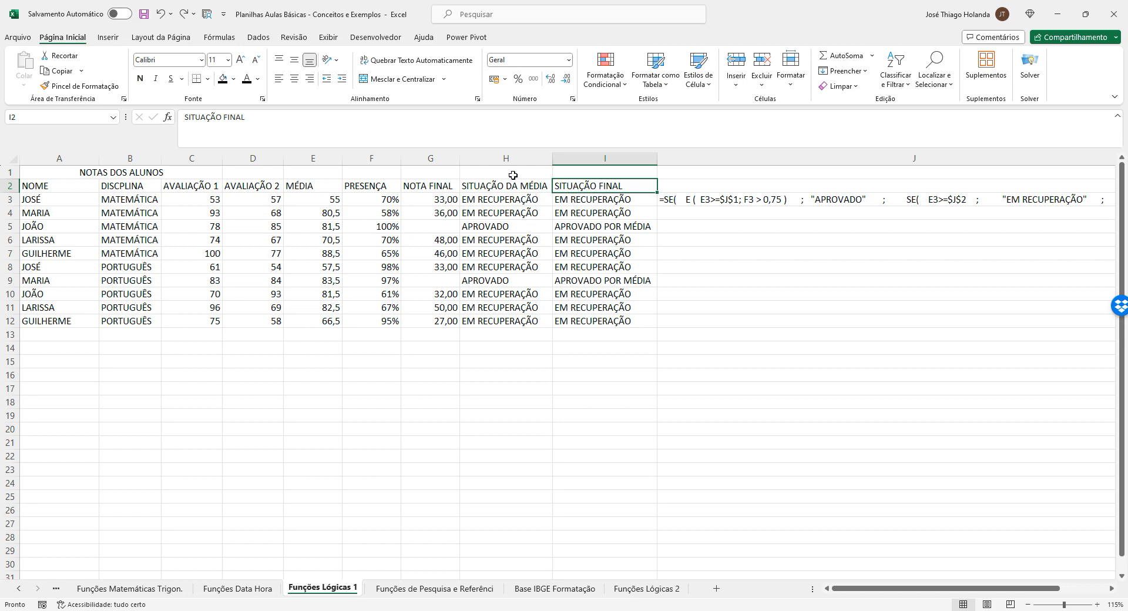
- Insert an empty column before NOTA FINAL and move the SITUAÇÃO DA MÉDIA column into it
left_click(442, 156)
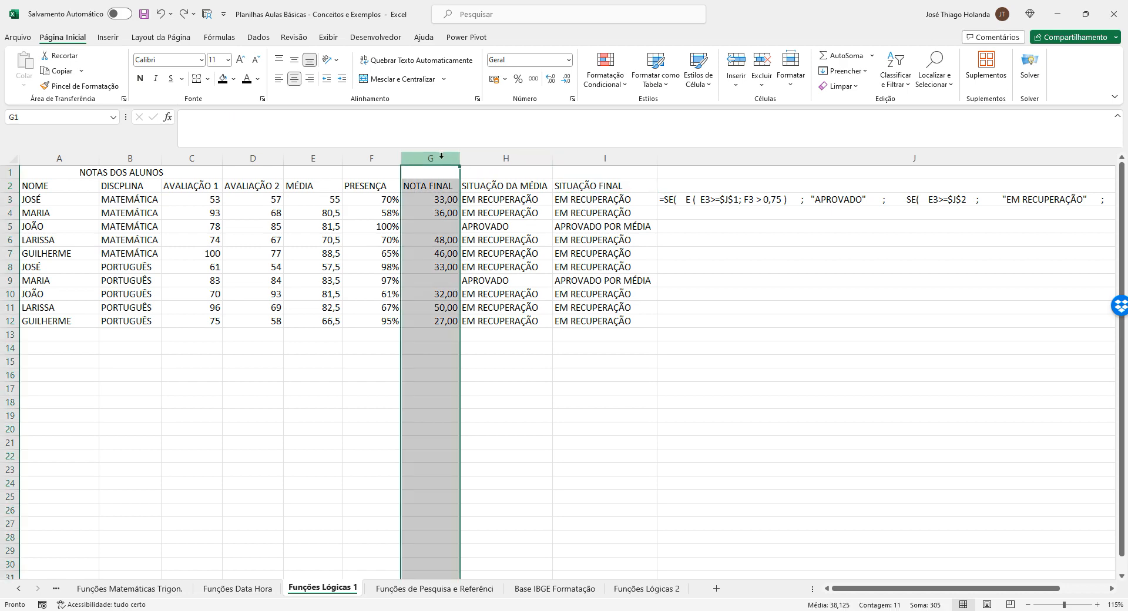
right_click(442, 156)
left_click(510, 274)
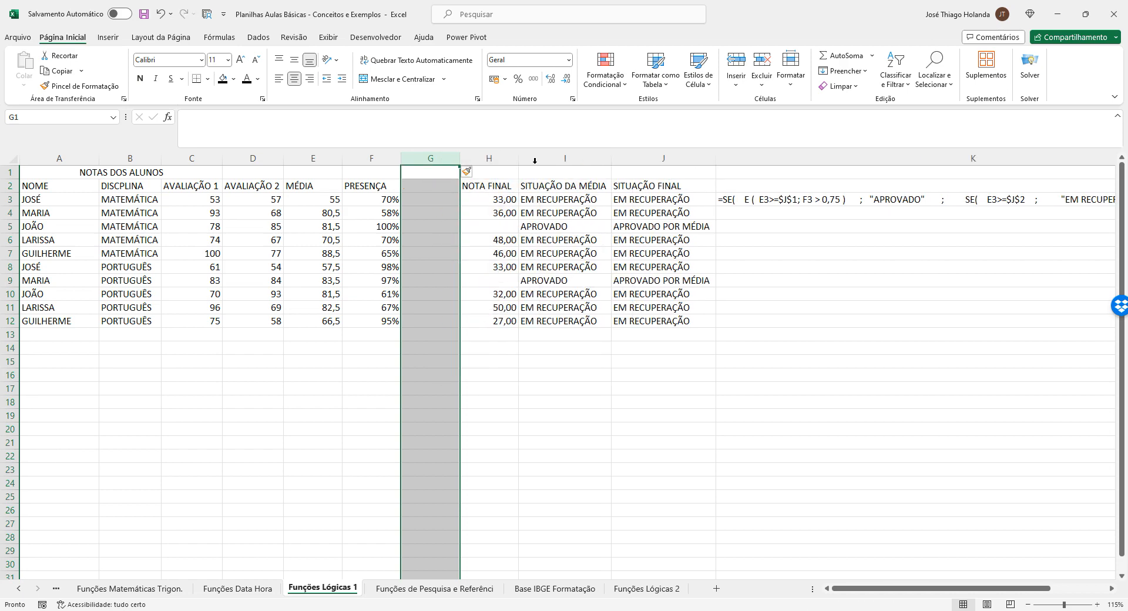
left_click(554, 156)
key("ctrl+x")
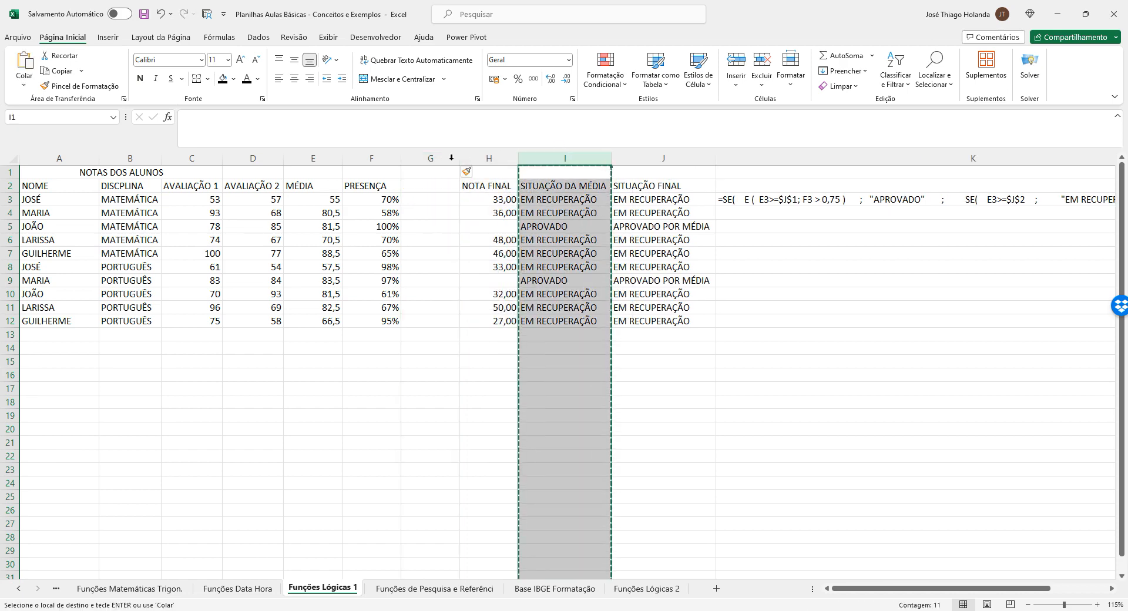
left_click(430, 157)
key("ctrl+v")
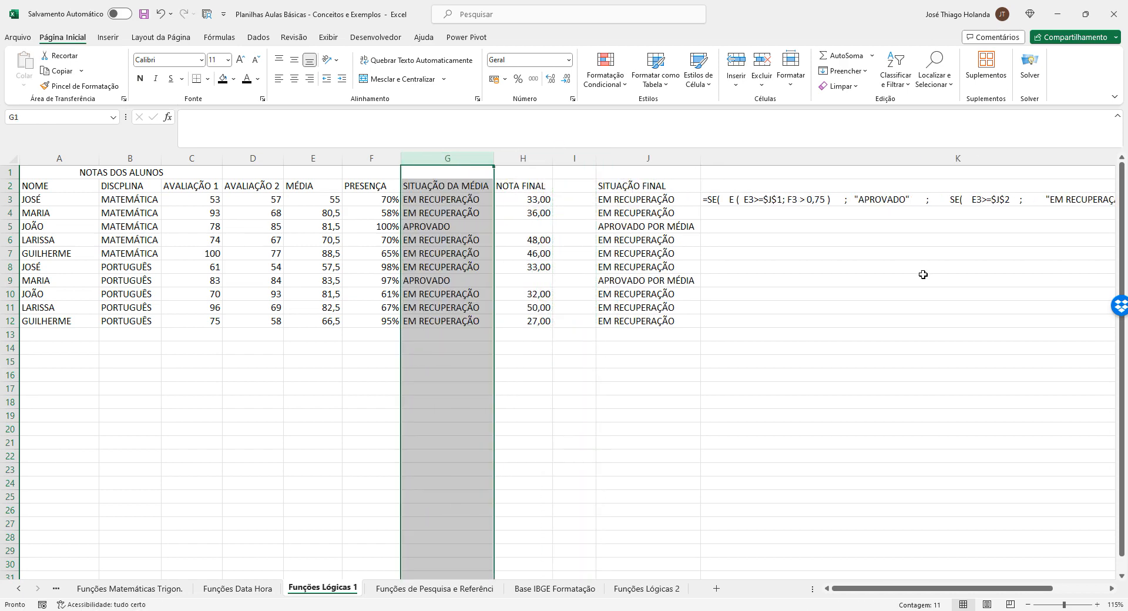
- Compare SITUAÇÃO DA MÉDIA with NOTA FINAL for students in recovery and approved students in the rearranged columns
left_click(581, 158)
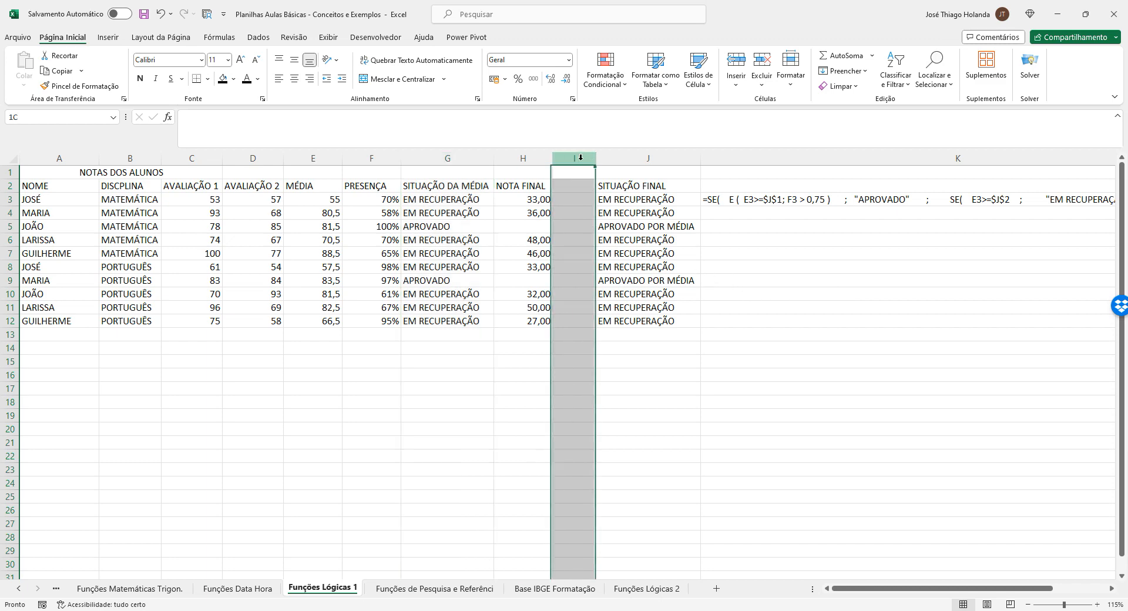
left_click(536, 197)
left_click(444, 187)
left_click(510, 188)
left_click(511, 202)
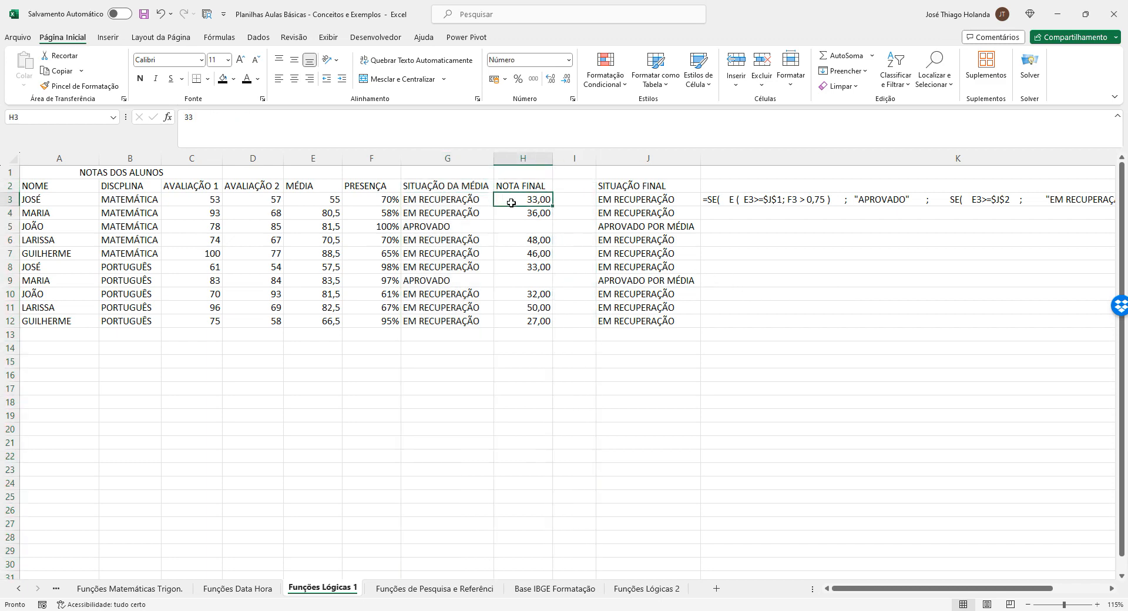
left_click(529, 213)
left_click(461, 215)
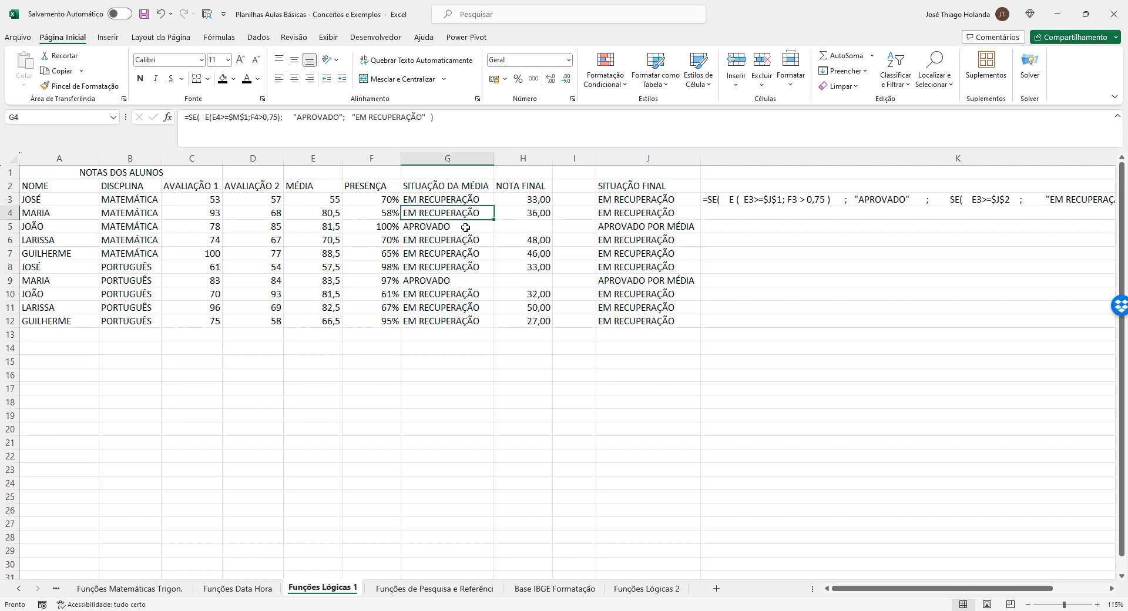
key("Down")
key("Down")
left_click(449, 217)
left_click(527, 202)
left_click(531, 212)
left_click(528, 203)
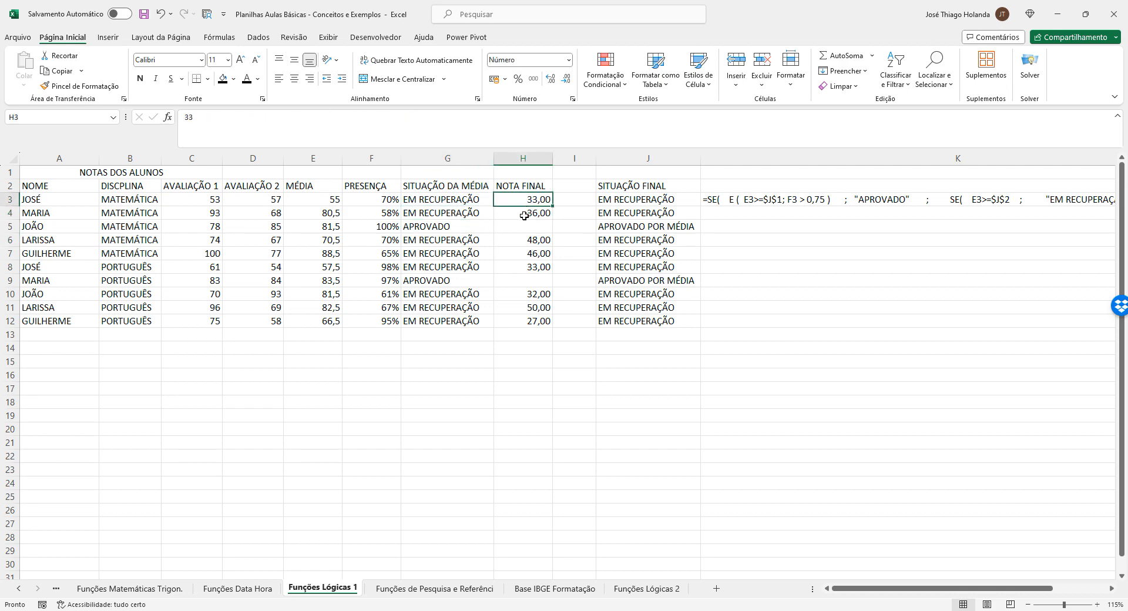
left_click(524, 215)
left_click(524, 250)
left_click(523, 267)
left_click(523, 297)
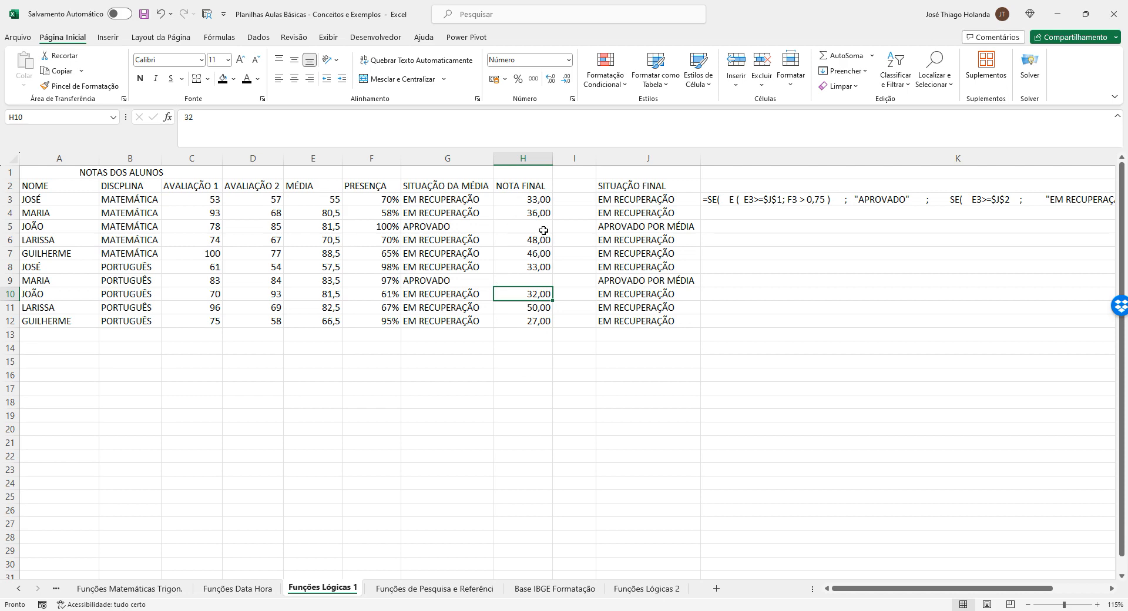
left_click(446, 231)
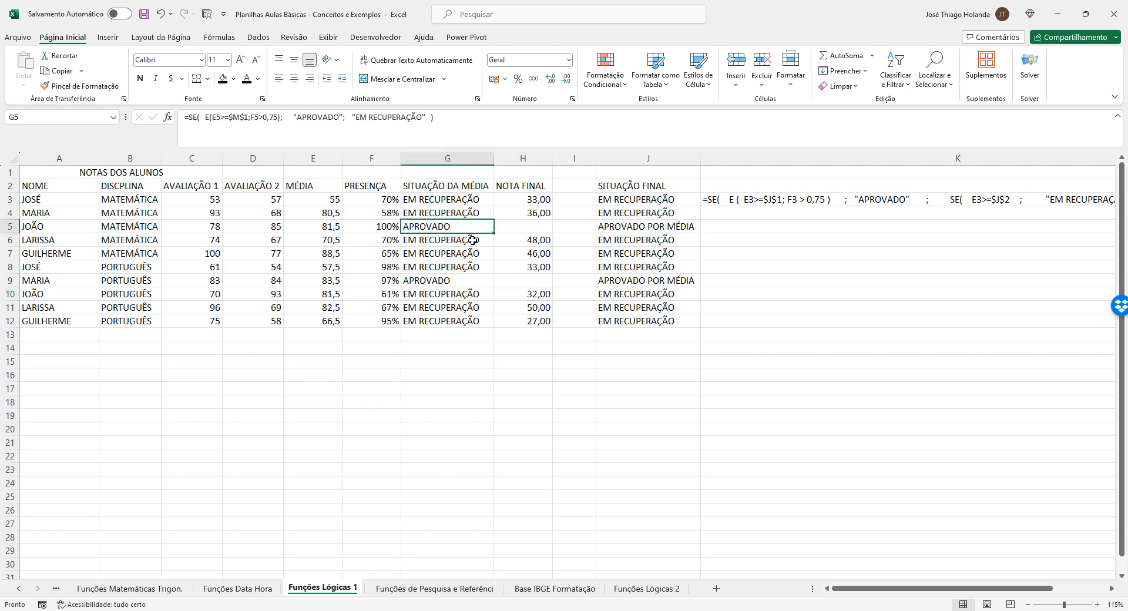
left_click(470, 282)
left_click(461, 202)
left_click(523, 204)
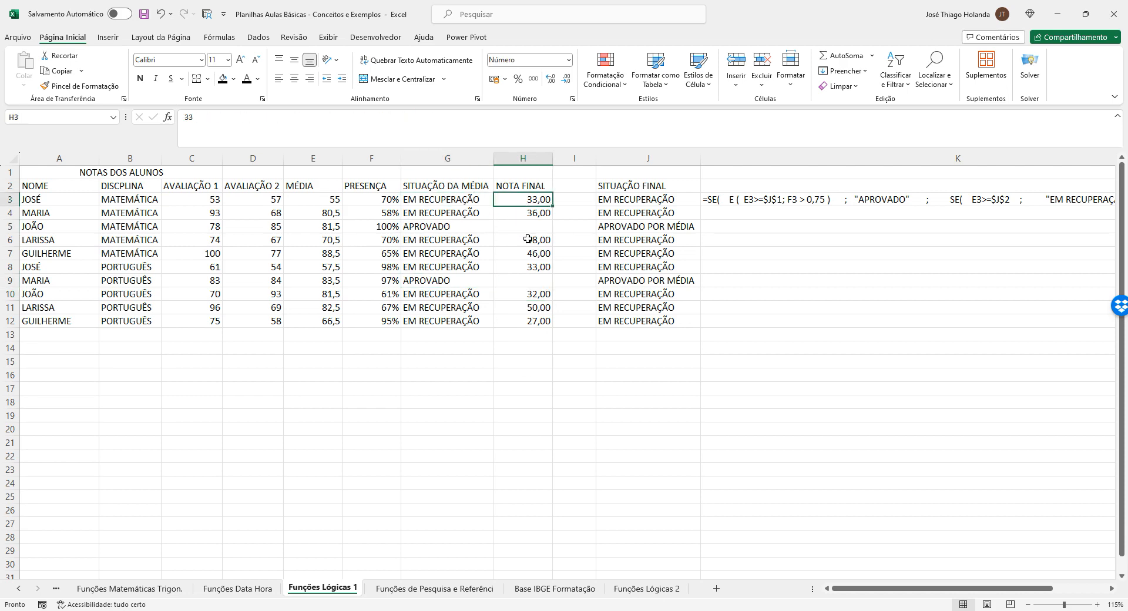
left_click(580, 177)
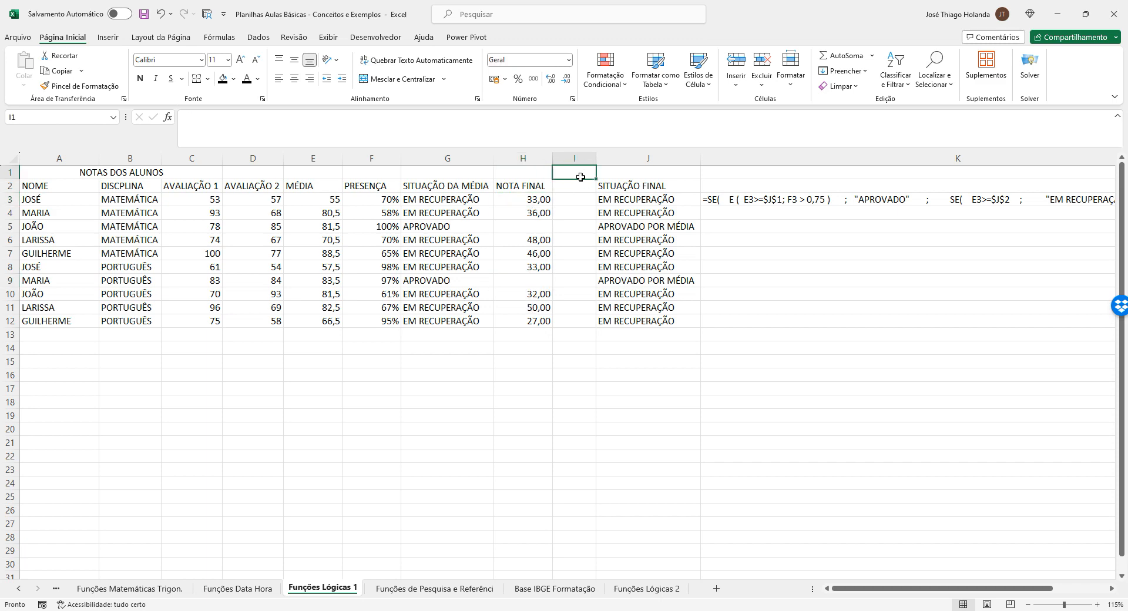
left_click(461, 201)
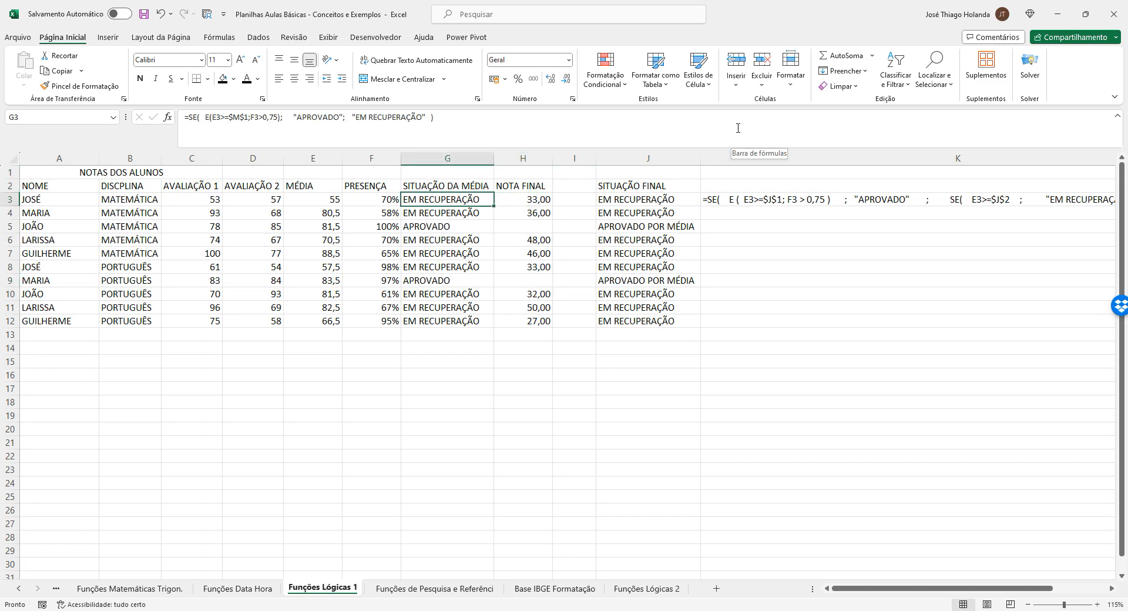
key("Left")
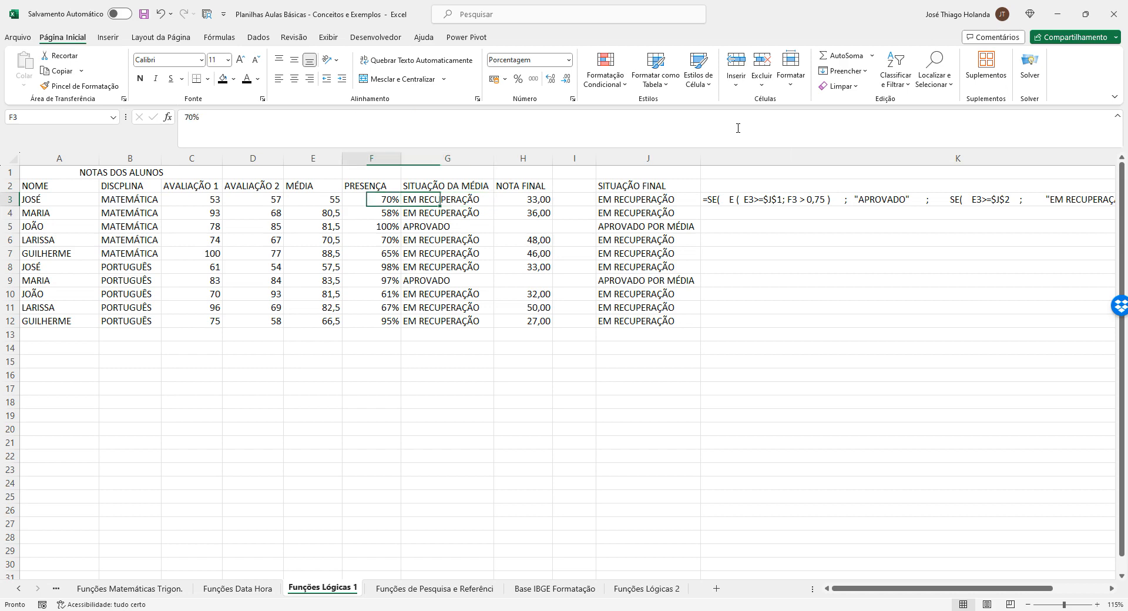
- Examine the MÉDIA, PRESENÇA, SITUAÇÃO DA MÉDIA and NOTA FINAL cells in row 4
key("Left")
key("Down")
key("Right")
key("Left")
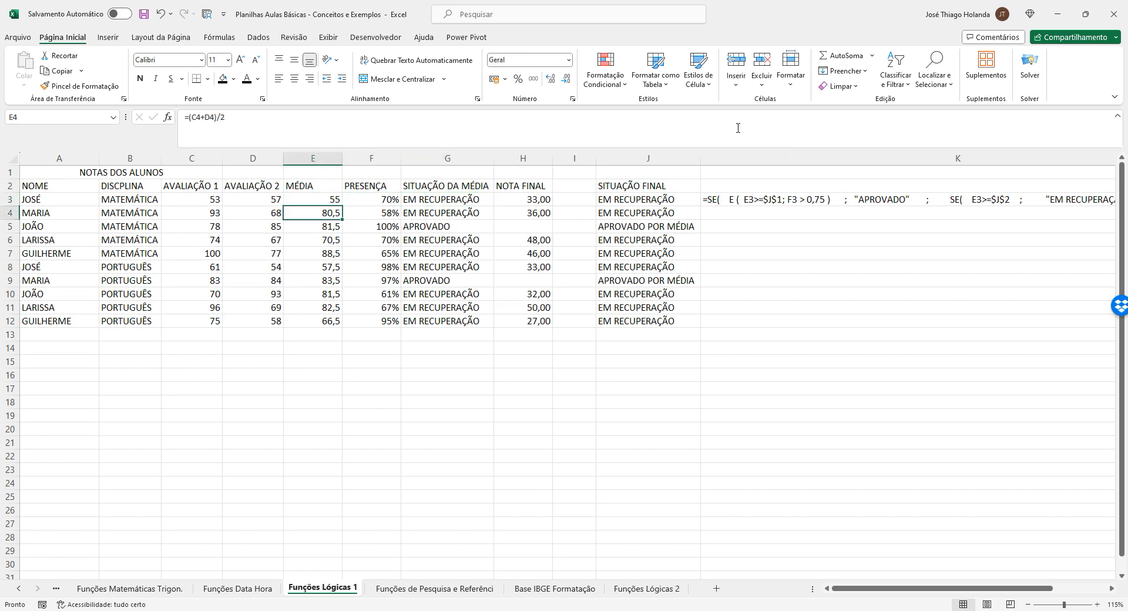
key("Right")
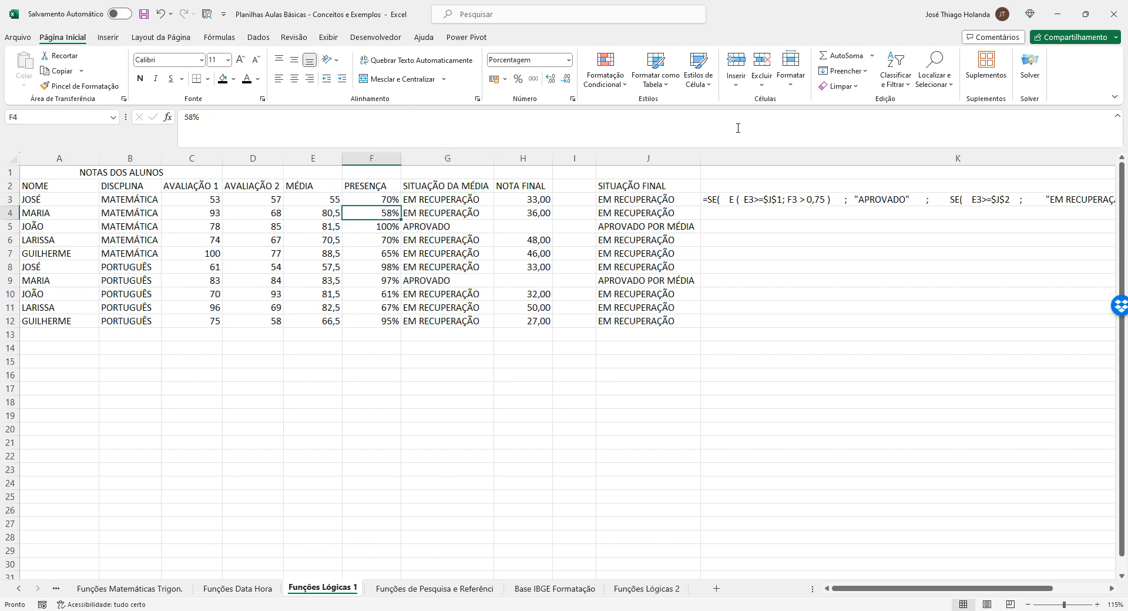
key("Right")
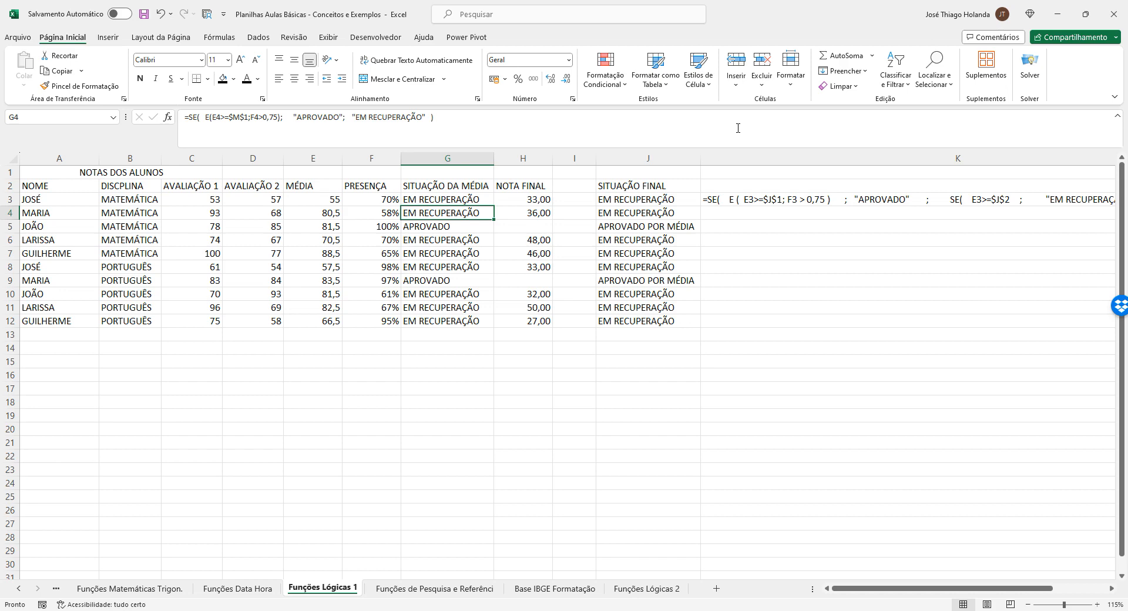
key("Right")
key("Left")
key("Right")
key("Left")
key("Left")
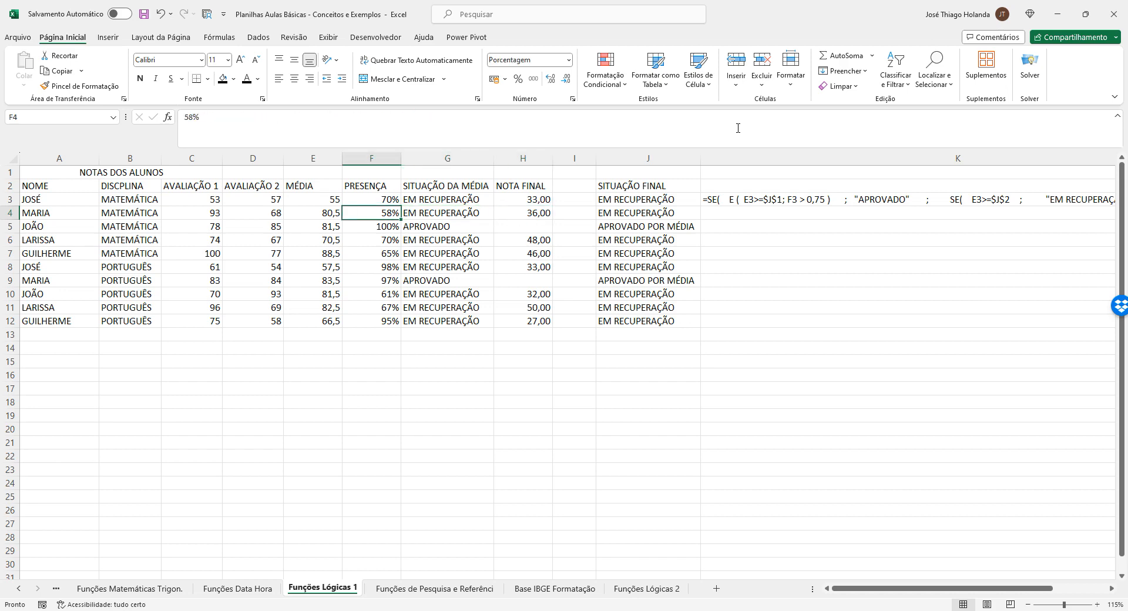
key("Left")
key("Right")
key("Right")
key("Right")
key("Right")
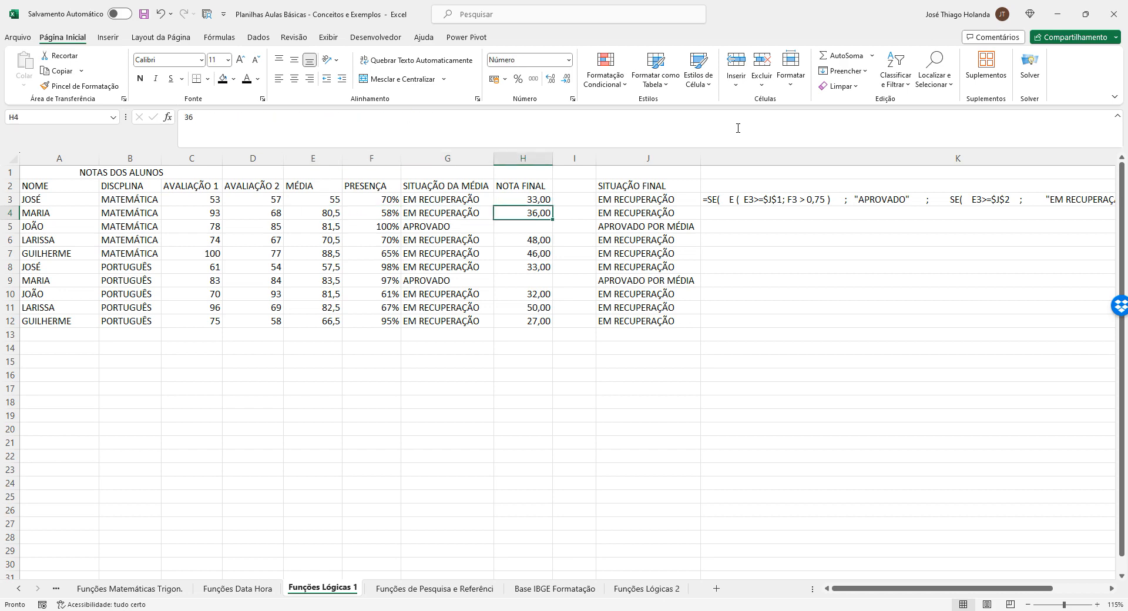
- Enter the header MÉDIA FINAL in I2 and fit the column width to it
key("Up")
key("Up")
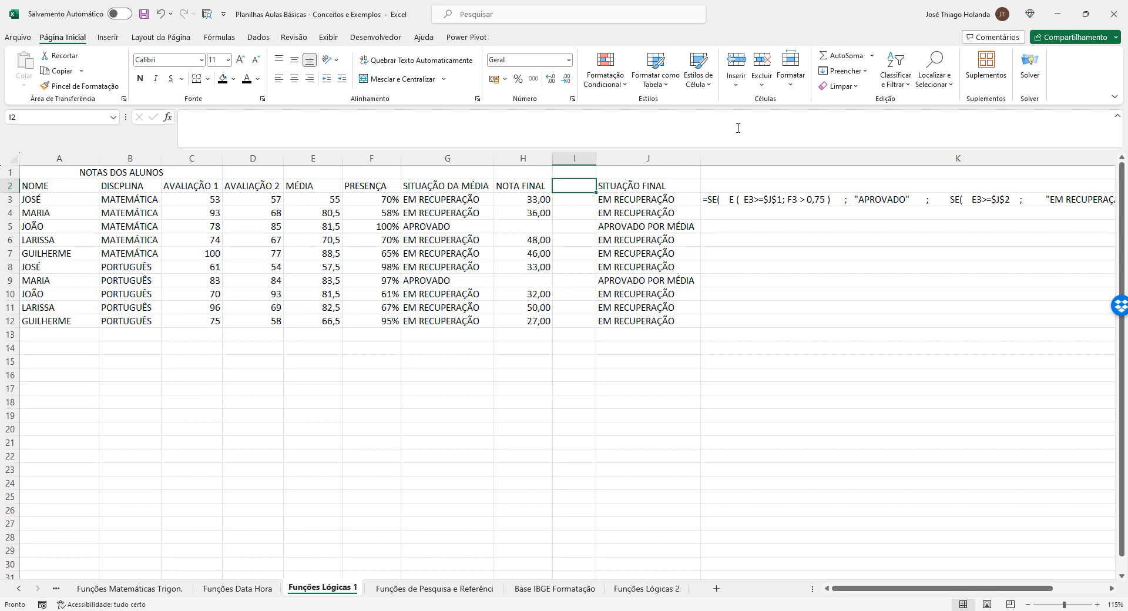
type("m")
type("M")
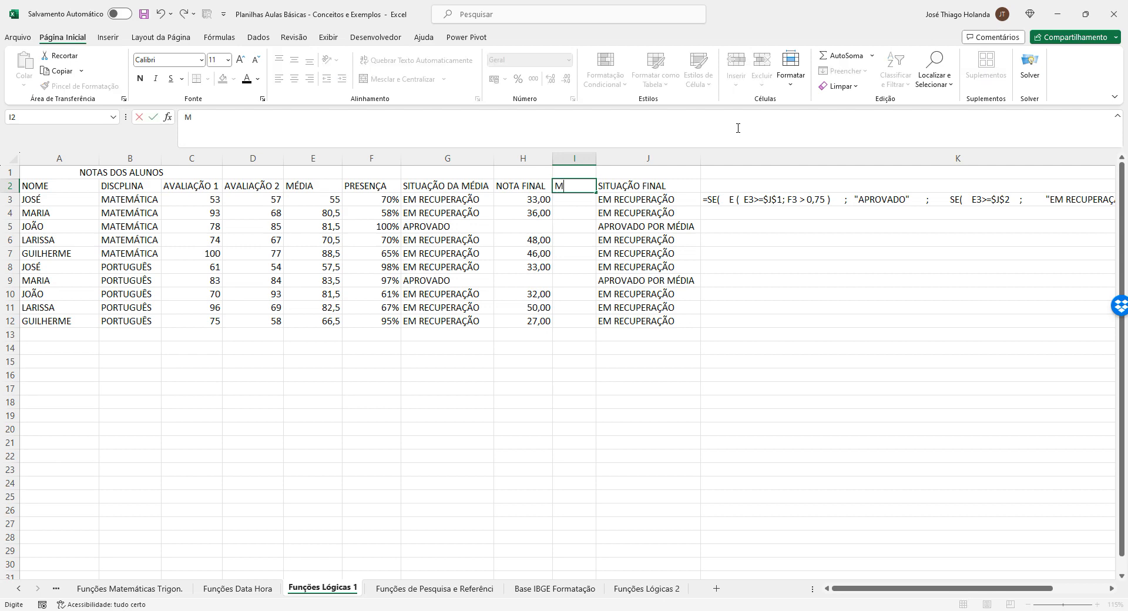
type("ÉDIA FINAL")
key("Return")
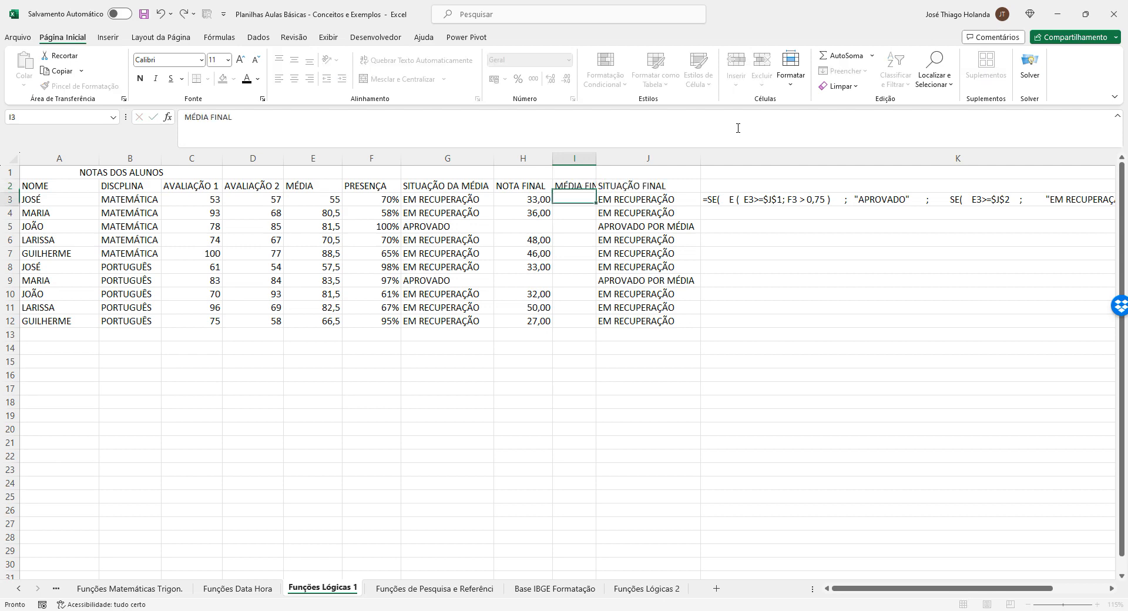
double_click(596, 158)
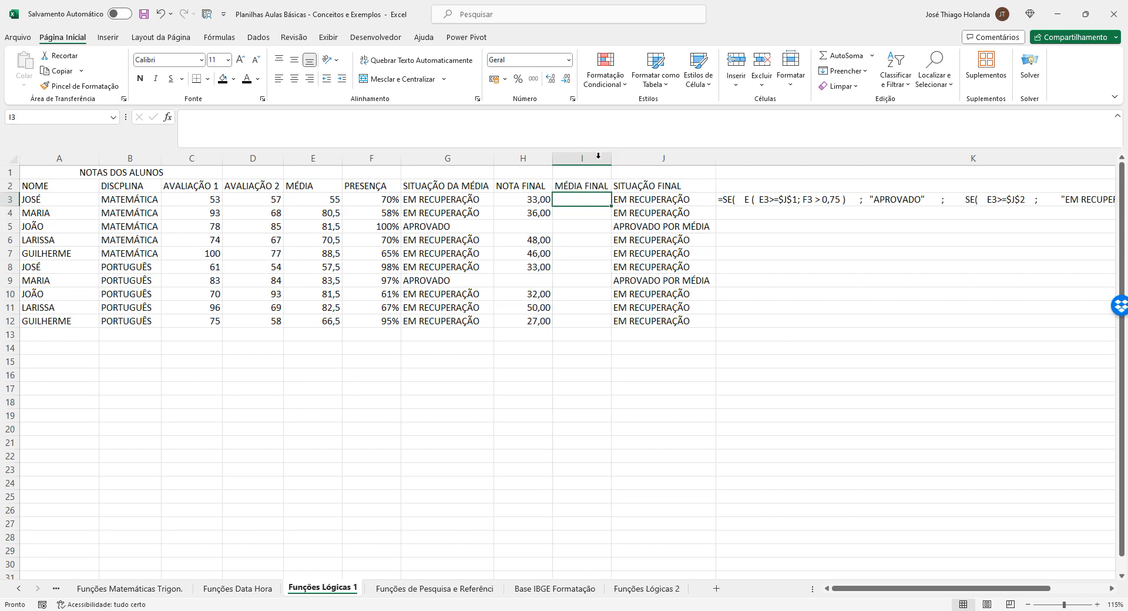
- Enter the weighted average formula =E3*0,6 + H3*0,4 in I3, combining MÉDIA and NOTA FINAL
left_click(317, 199)
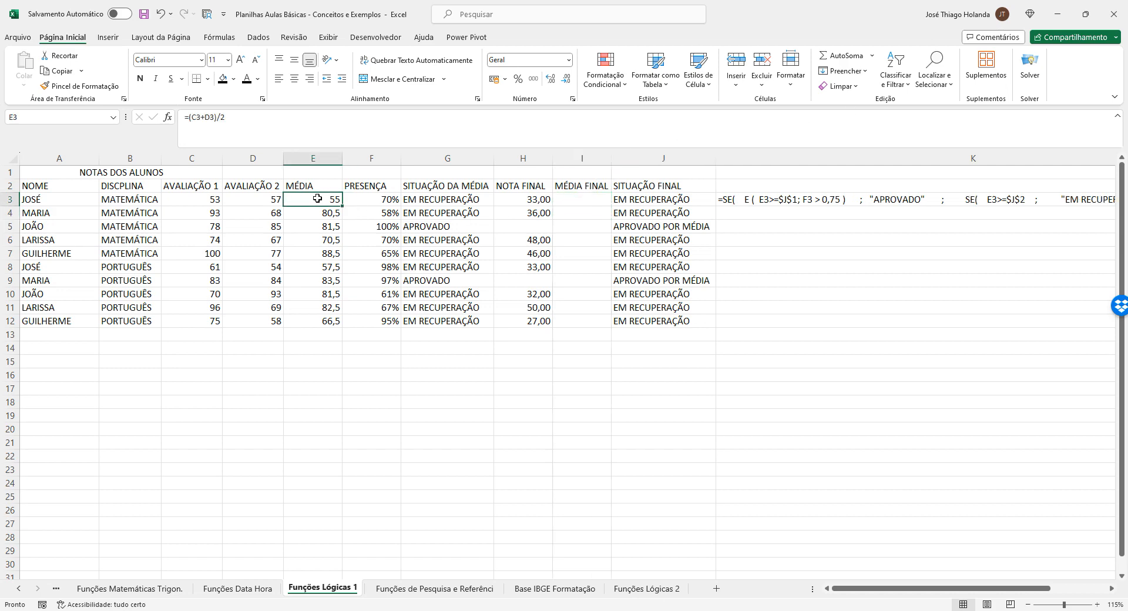
left_click(539, 198)
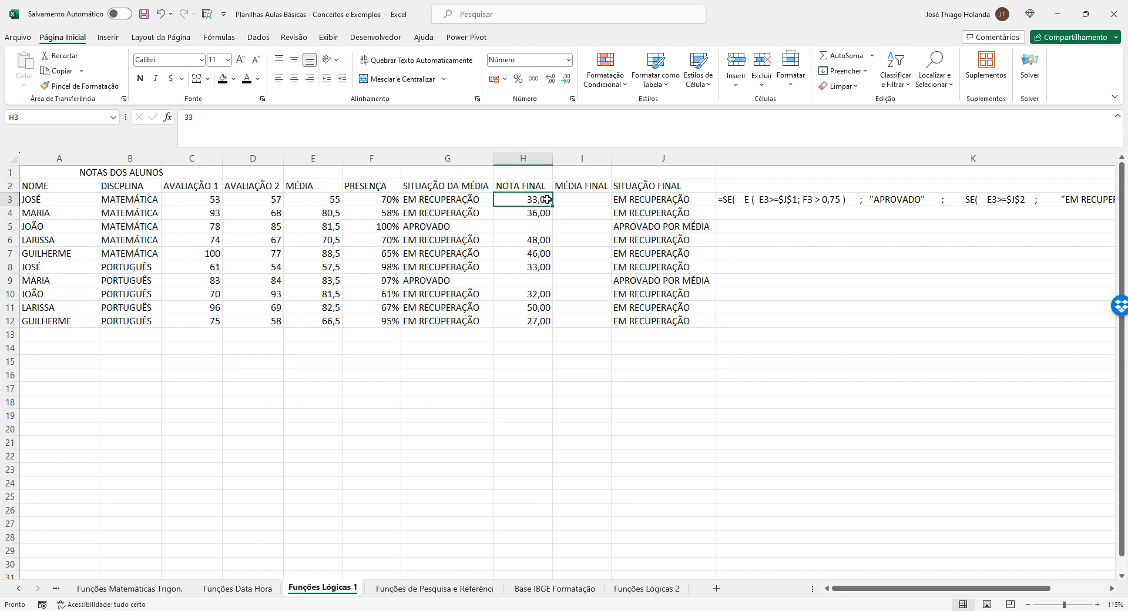
left_click(569, 201)
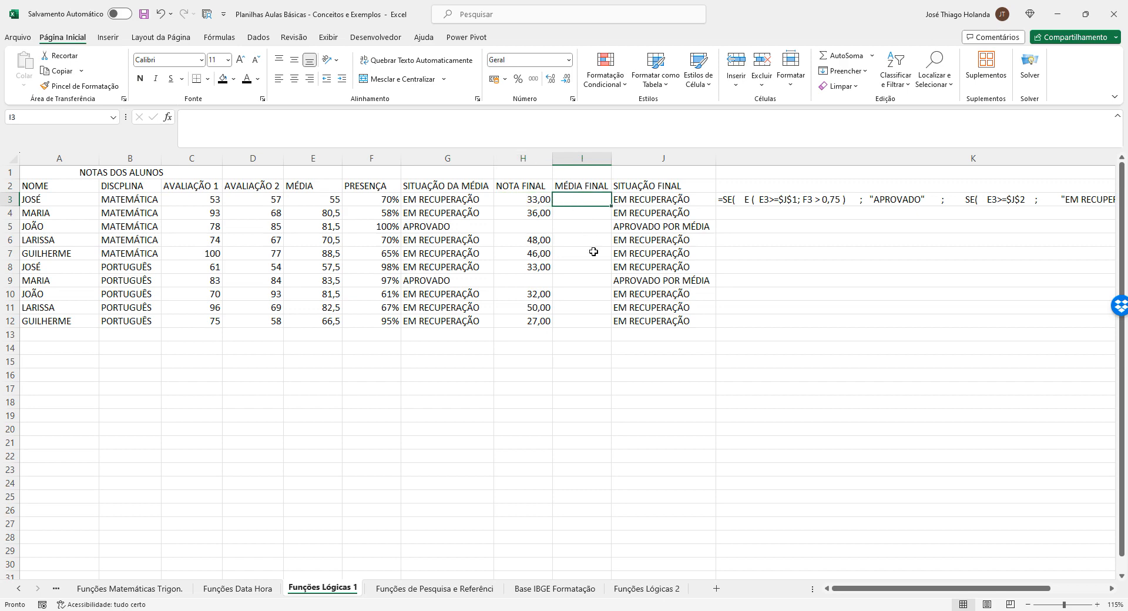
type("=")
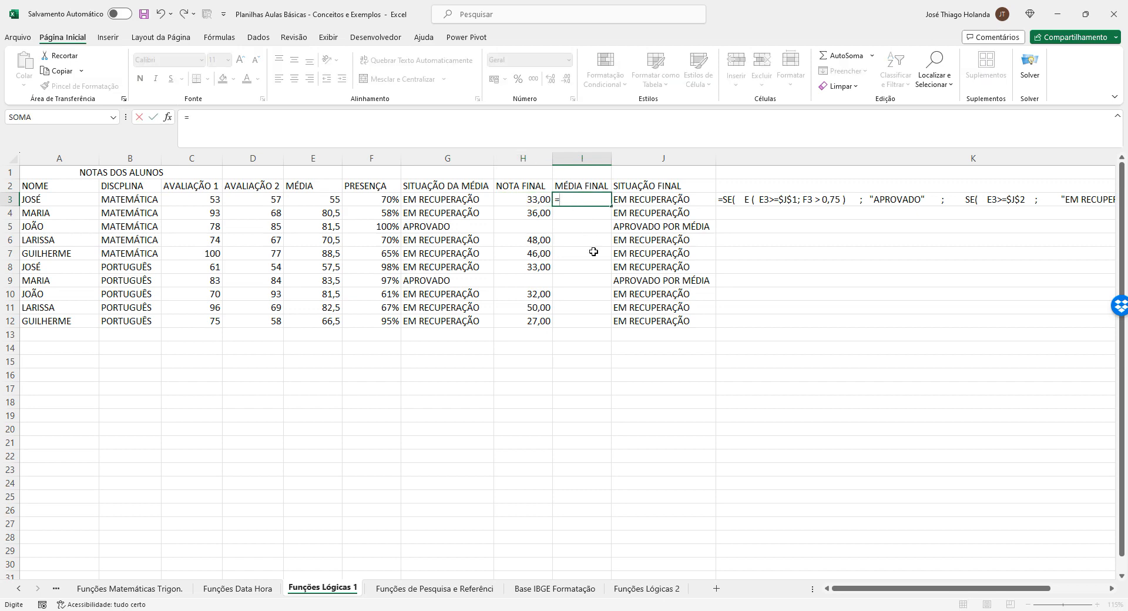
left_click(322, 200)
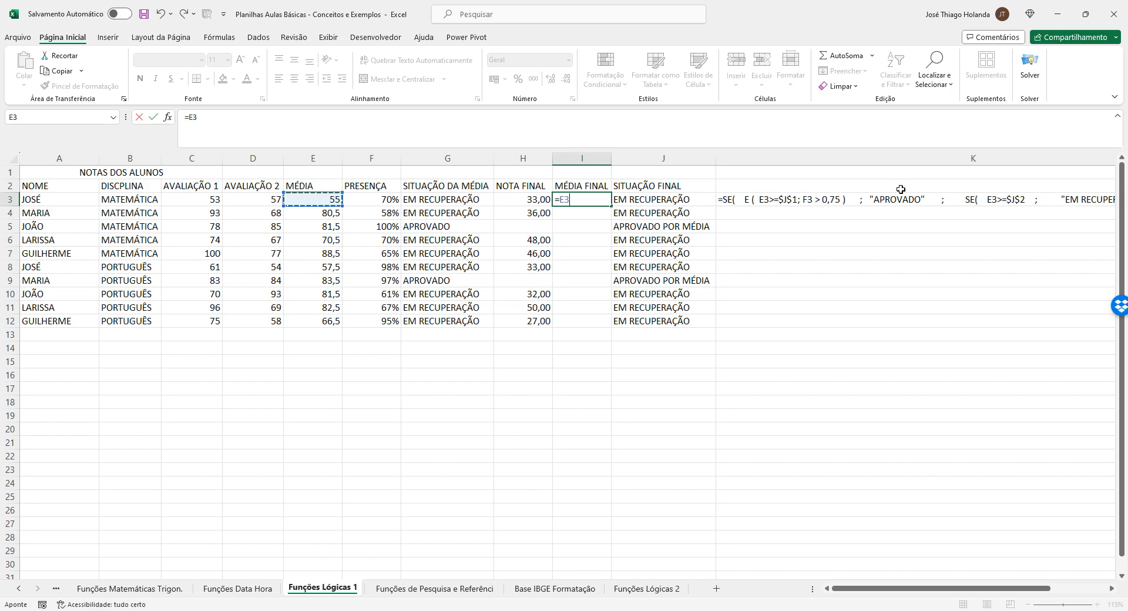
type("*")
left_click(219, 119)
left_click(537, 202)
type("*")
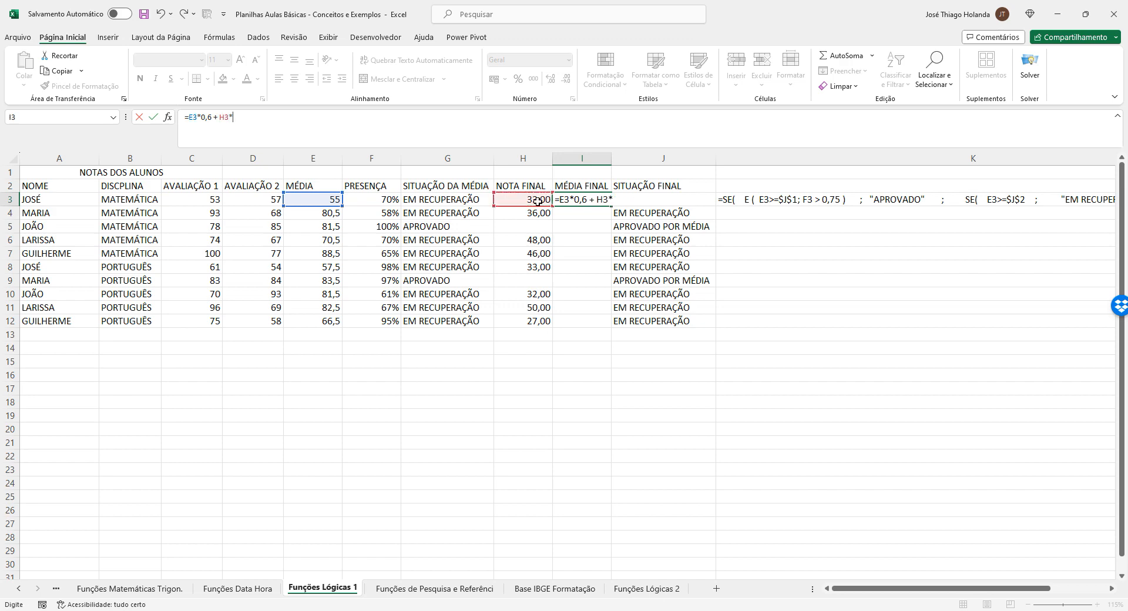
left_click(219, 118)
key("Return")
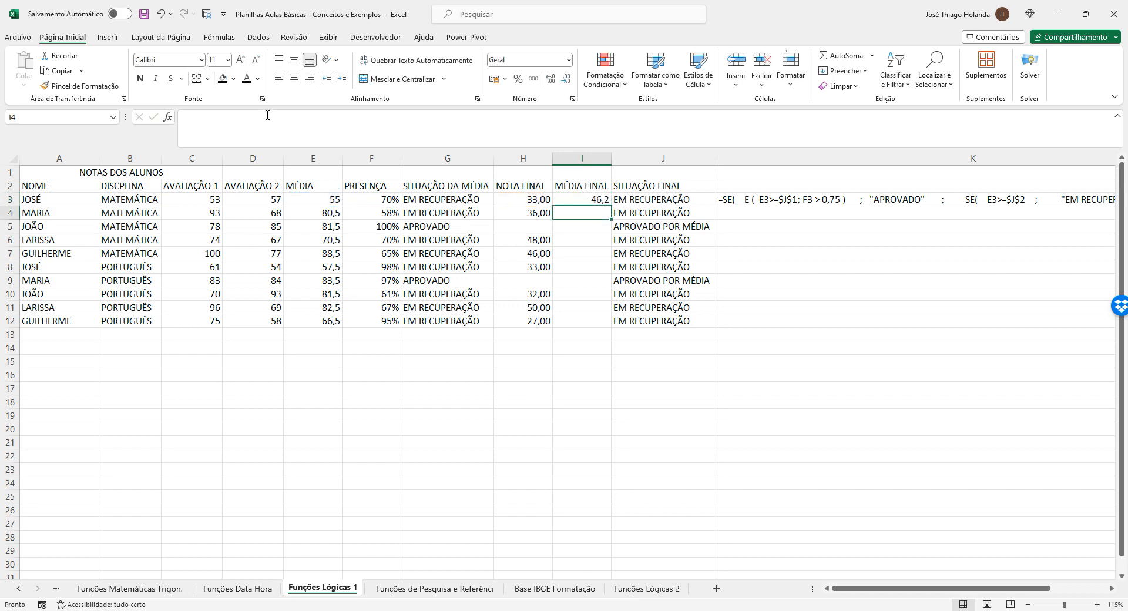
- Format the MÉDIA value in E3 to show one decimal place
key("Up")
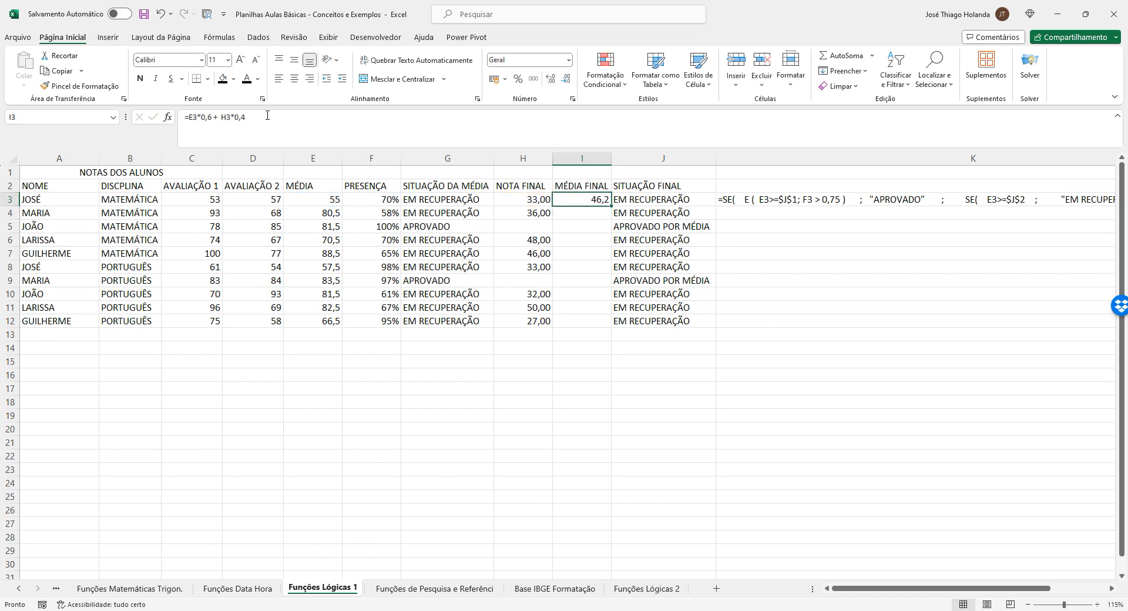
key("Left")
key("Left")
key("Right")
key("Right")
key("Left")
key("Left")
key("Left")
key("Left")
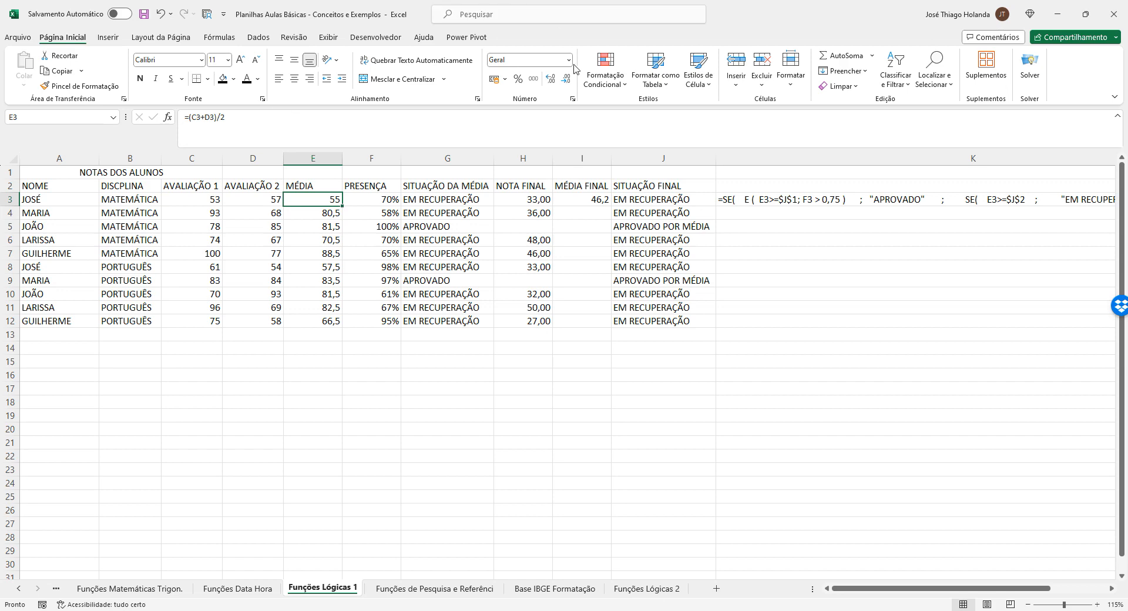
left_click(556, 86)
- Check the MÉDIA FINAL formula in I3 against the MÉDIA and NOTA FINAL values of the same row
left_click(586, 203)
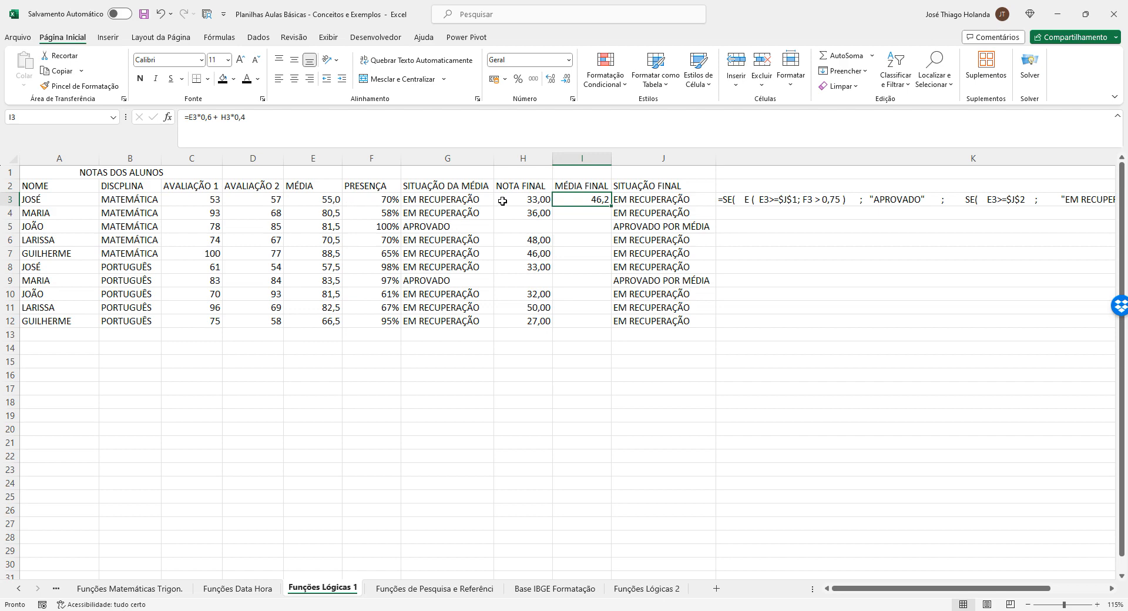
left_click(527, 201)
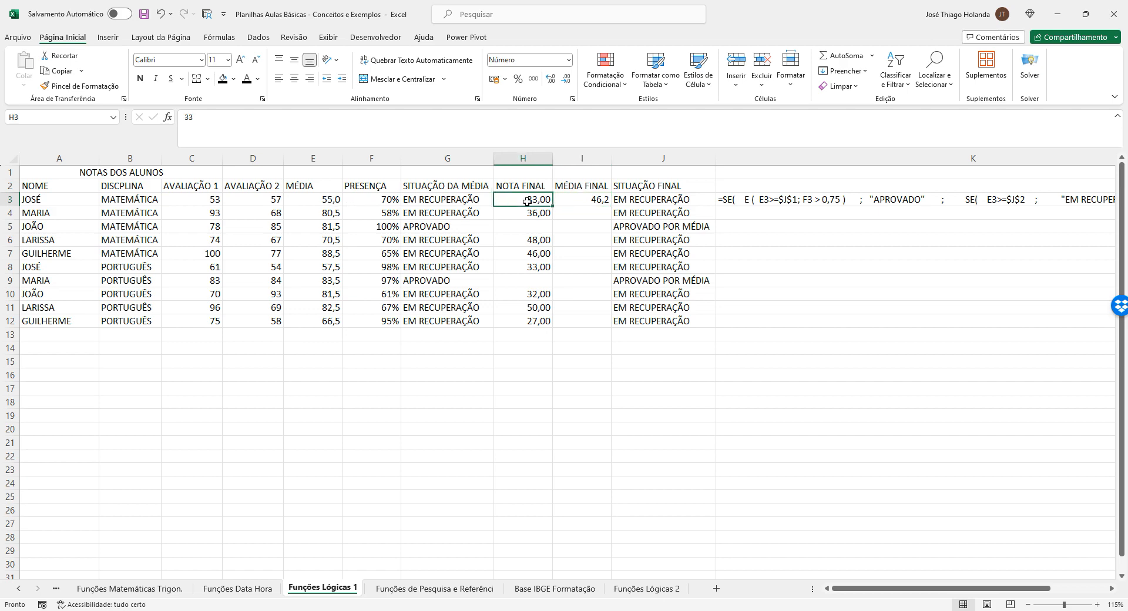
left_click(600, 201)
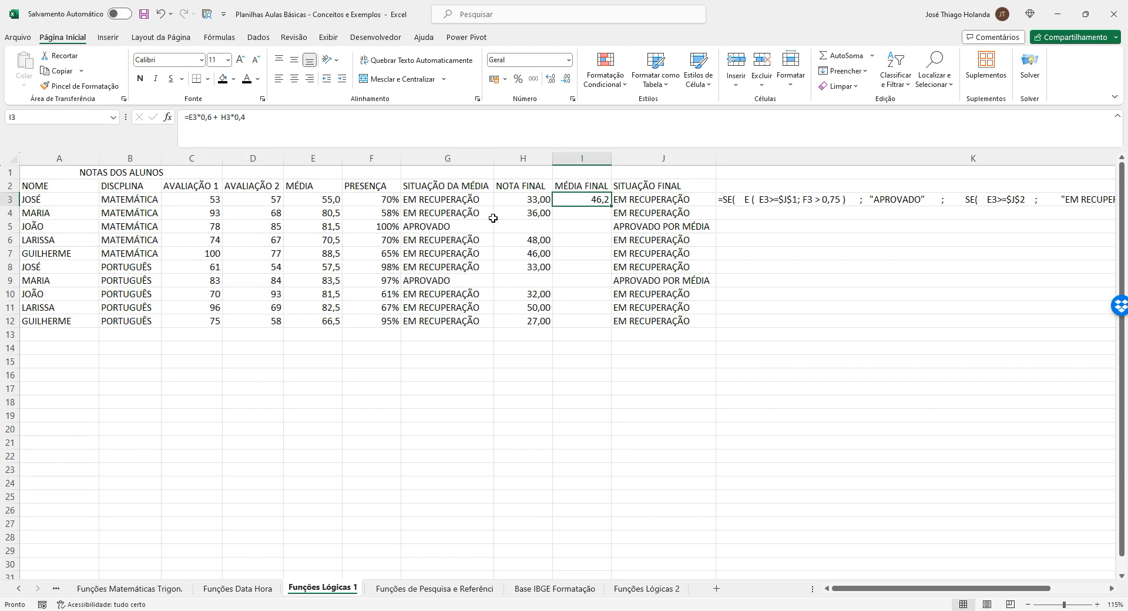
left_click(479, 188)
left_click(364, 204)
left_click(312, 200)
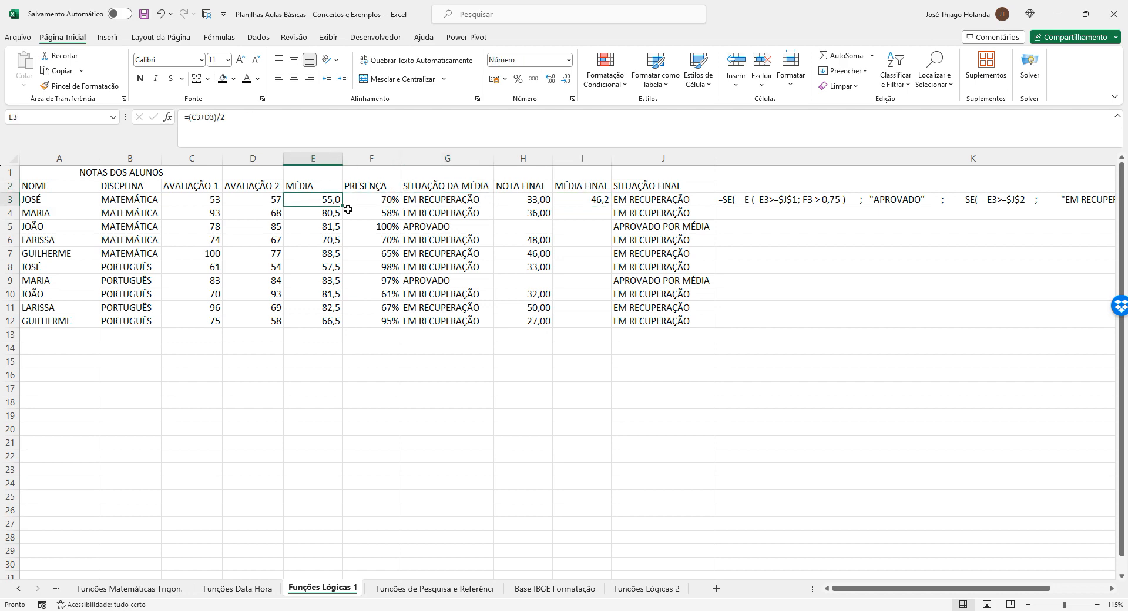
left_click(536, 201)
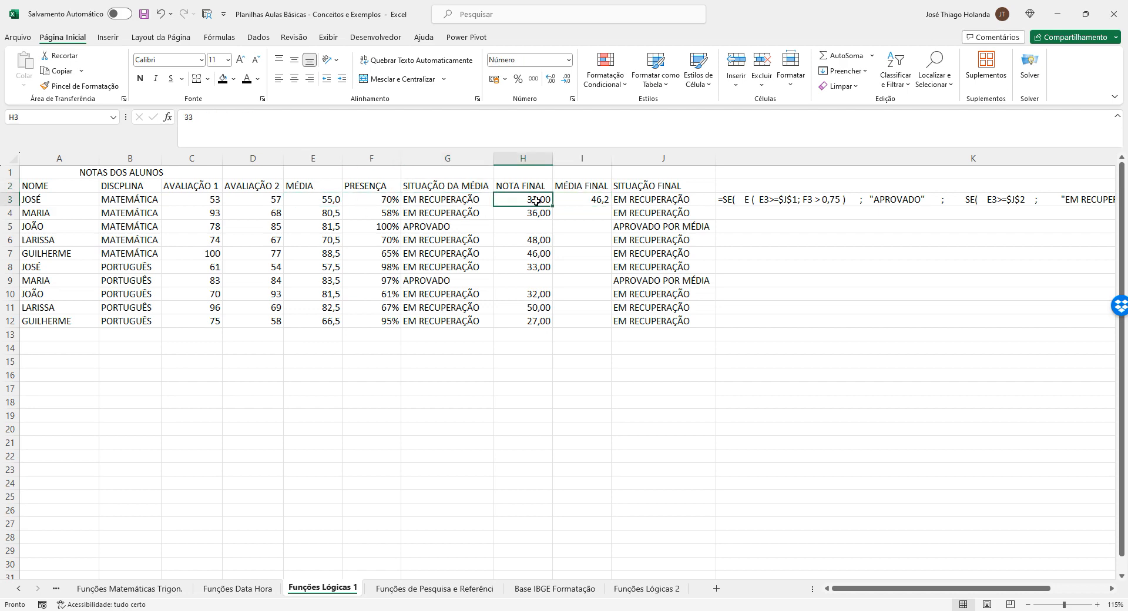
- Fill the MÉDIA FINAL formula from I3 down to I12
left_click(575, 201)
left_click_drag(612, 205, 614, 326)
left_click(606, 363)
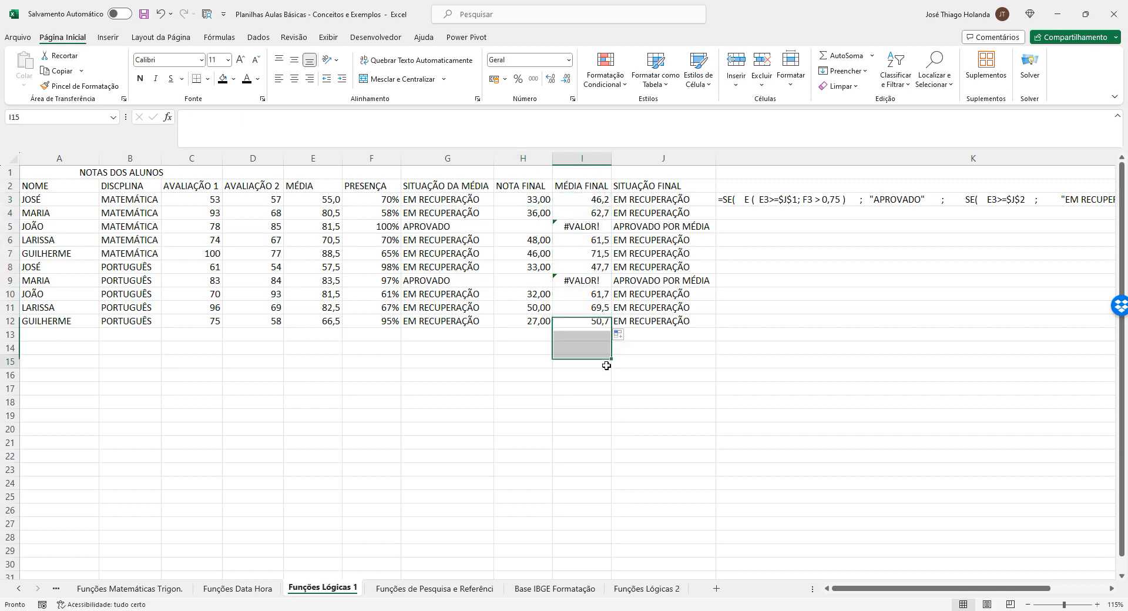
- Inspect the MÉDIA FINAL formulas of the approved students in I5 and I9 and the NOTA FINAL cell H5
left_click(593, 226)
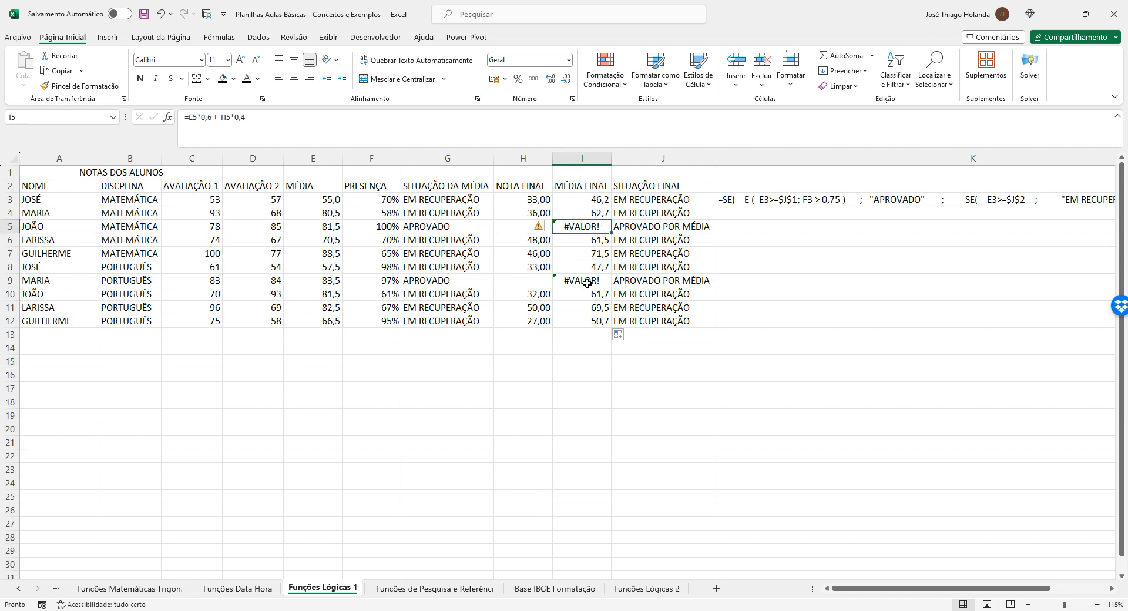
left_click(587, 282)
left_click(585, 318)
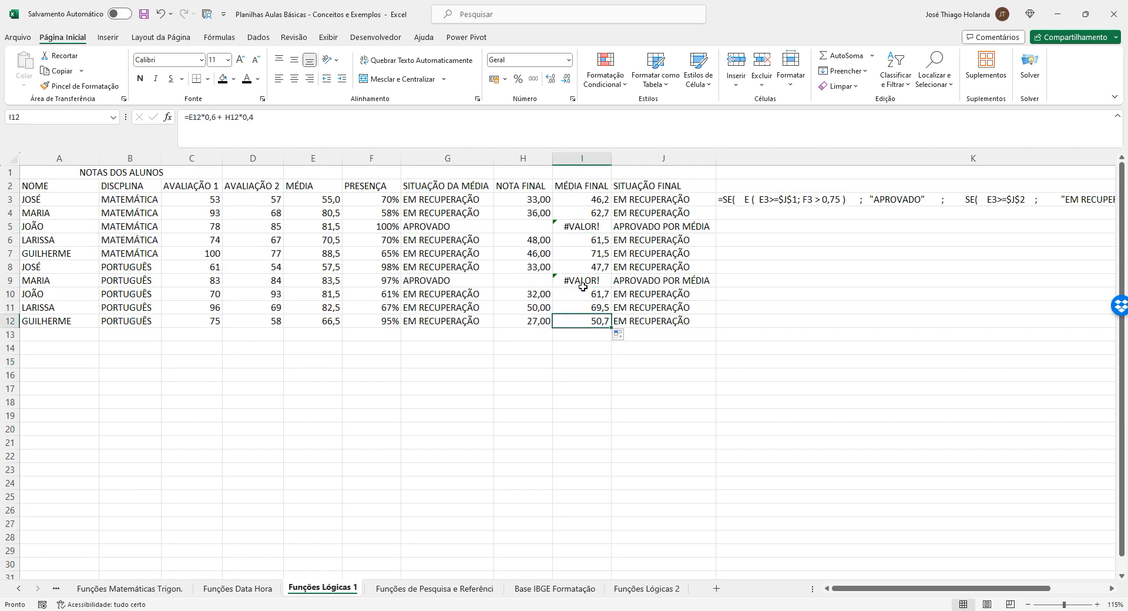
left_click(585, 231)
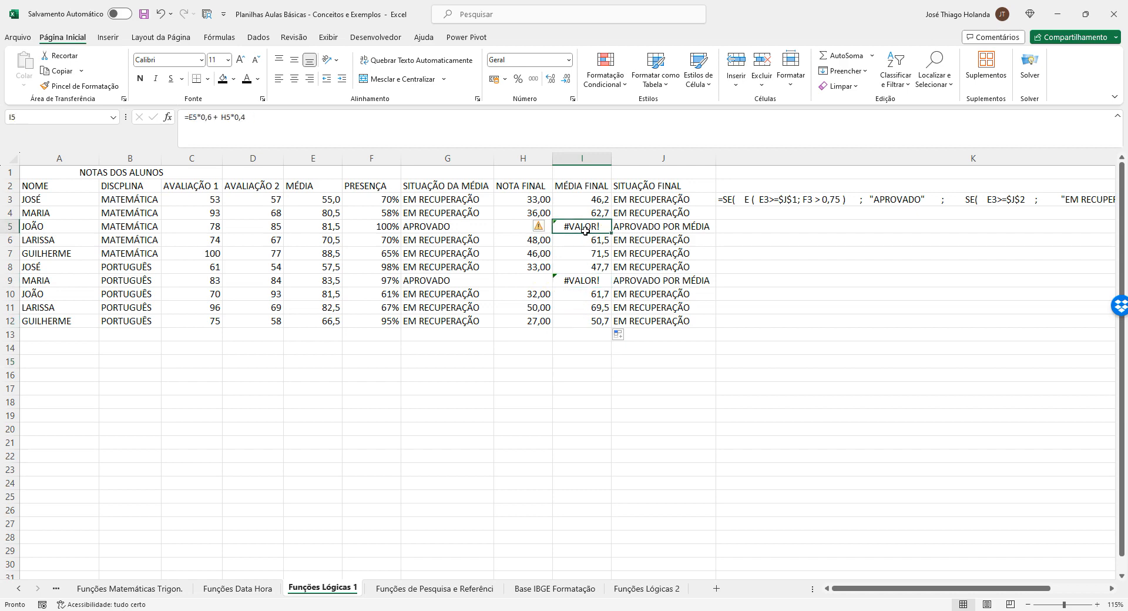
left_click(511, 227)
left_click(590, 227)
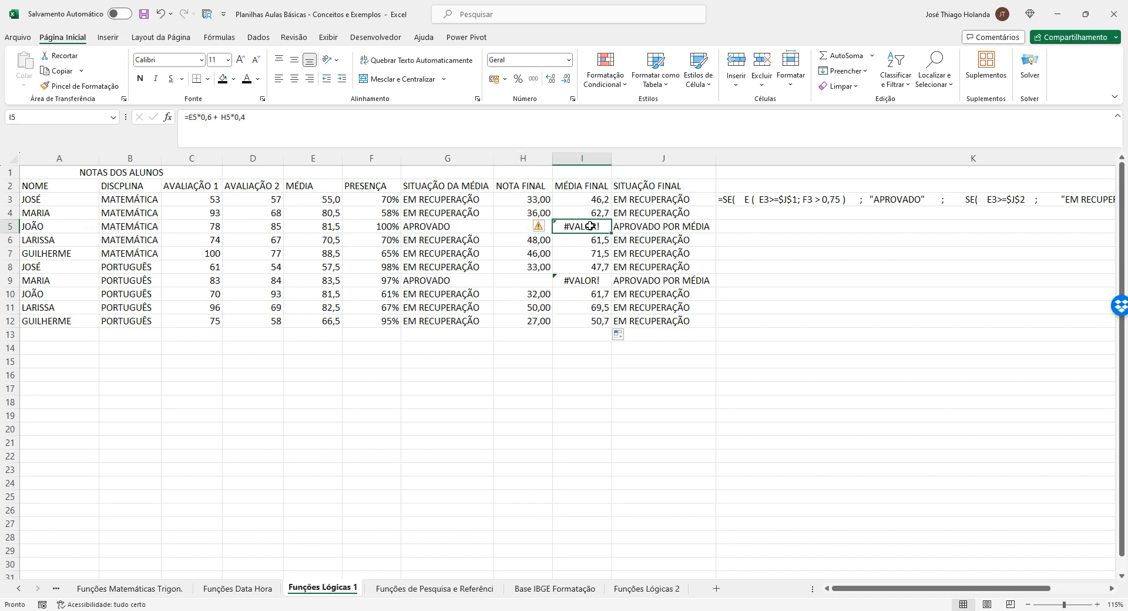
left_click(582, 283)
- Wrap the MÉDIA FINAL formula in I3 in an SE that tests G3 = "APROVADO" and gives empty text when true
left_click(581, 198)
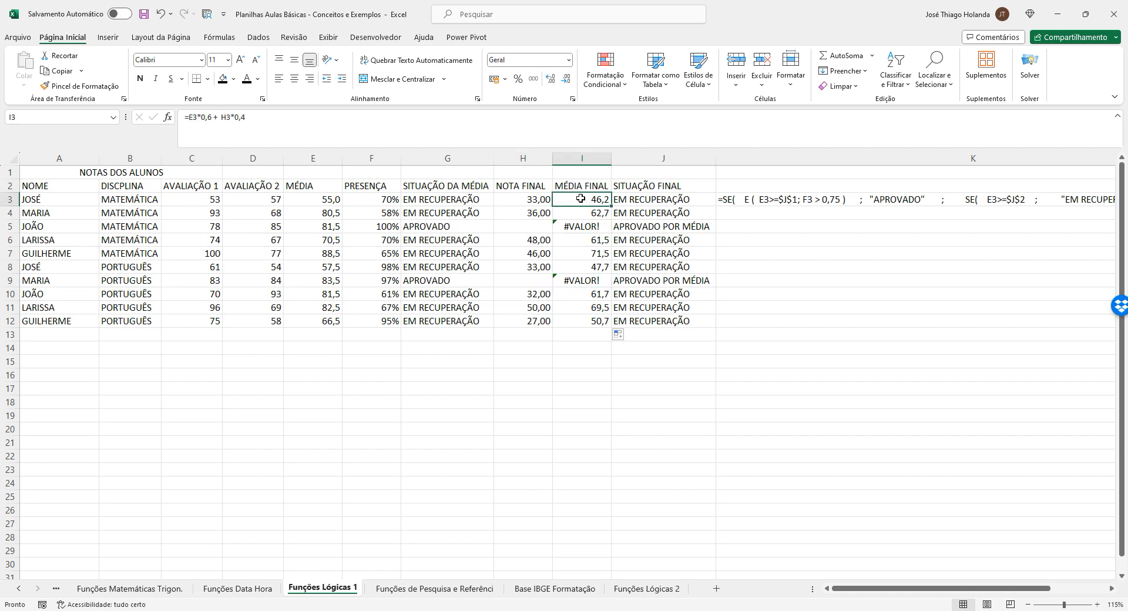
left_click(188, 117)
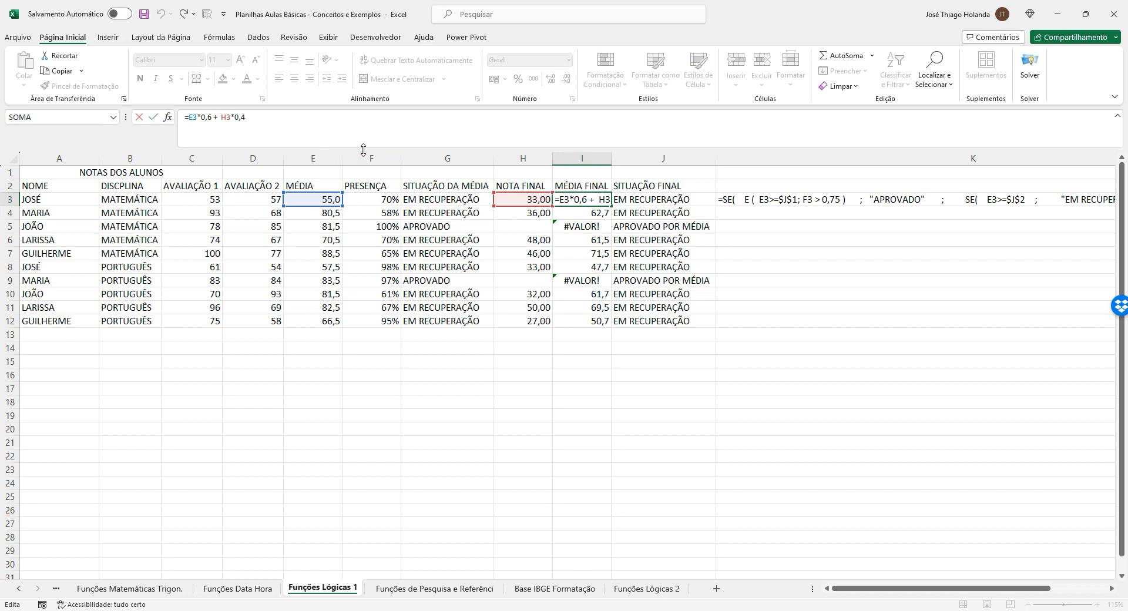
type("SE (")
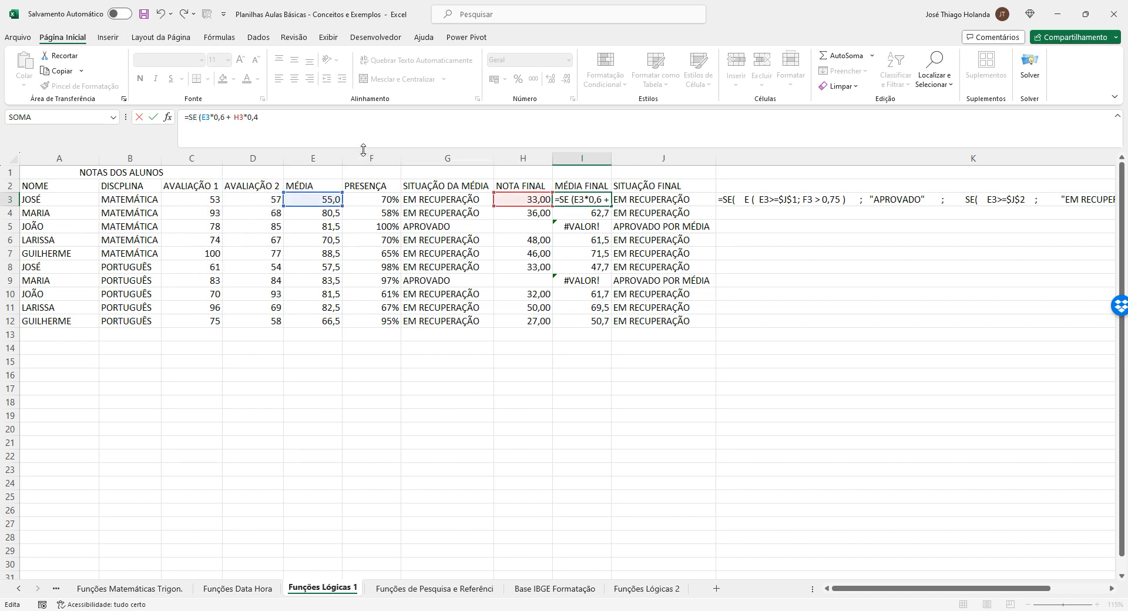
left_click(422, 201)
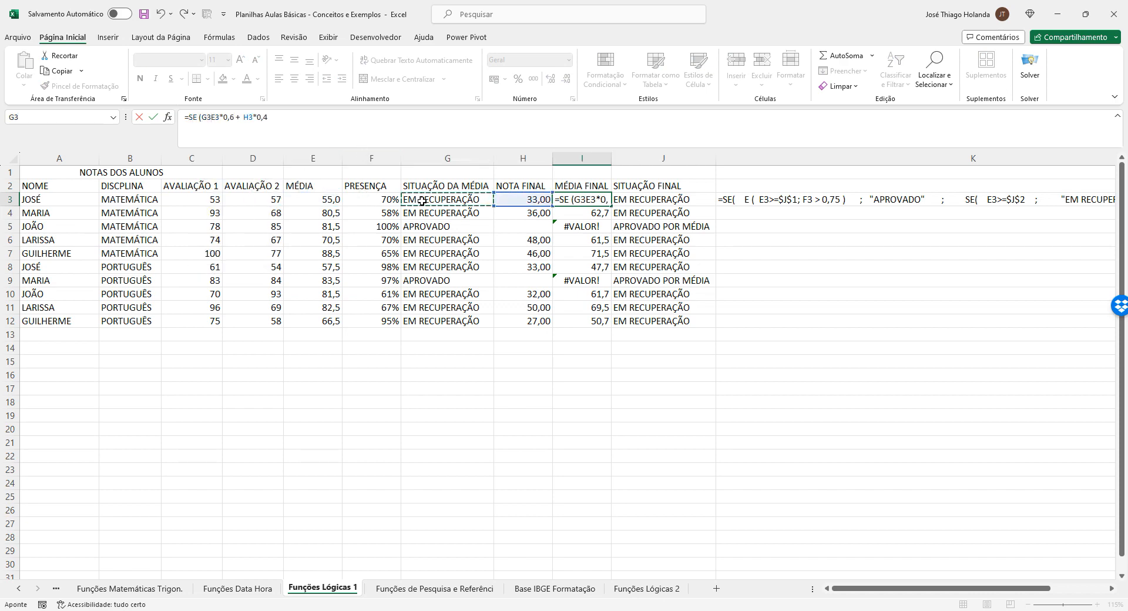
type("= \"AP")
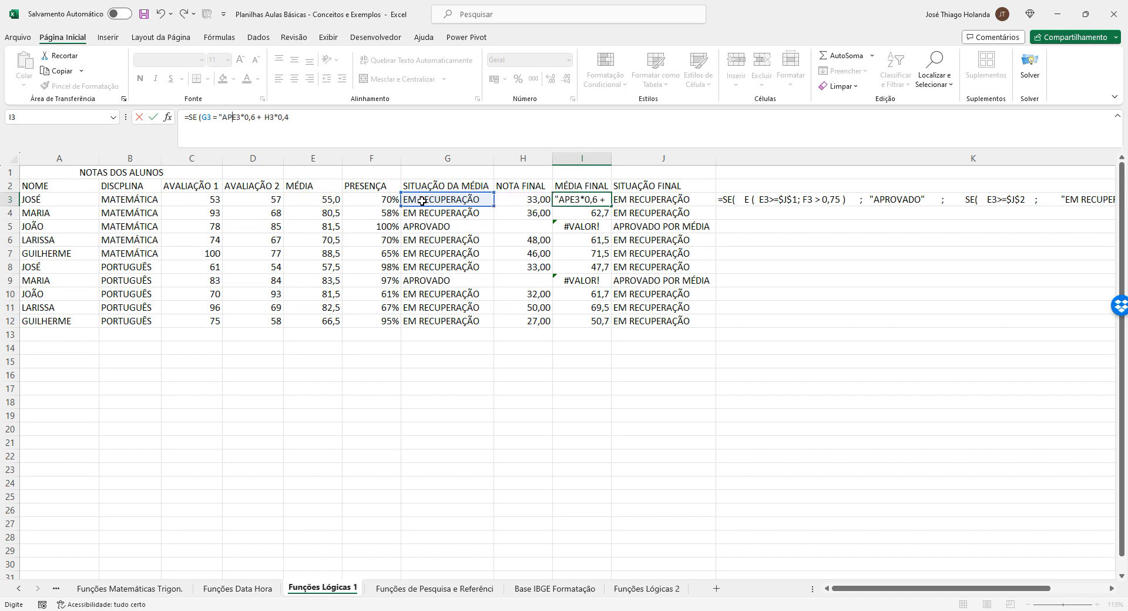
type("ROVADO\" ")
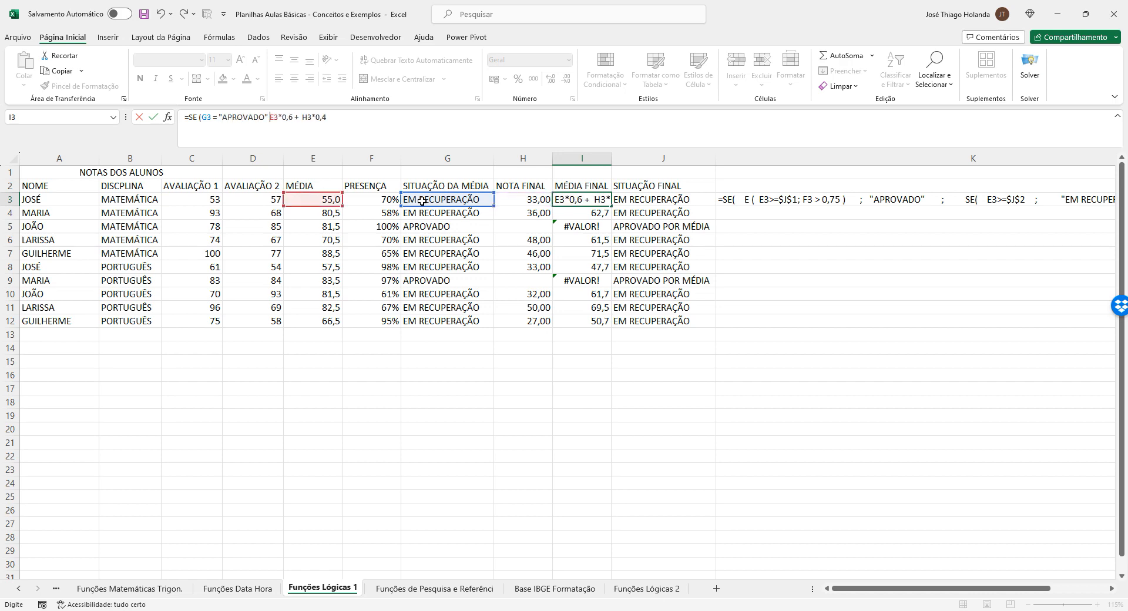
type("; ")
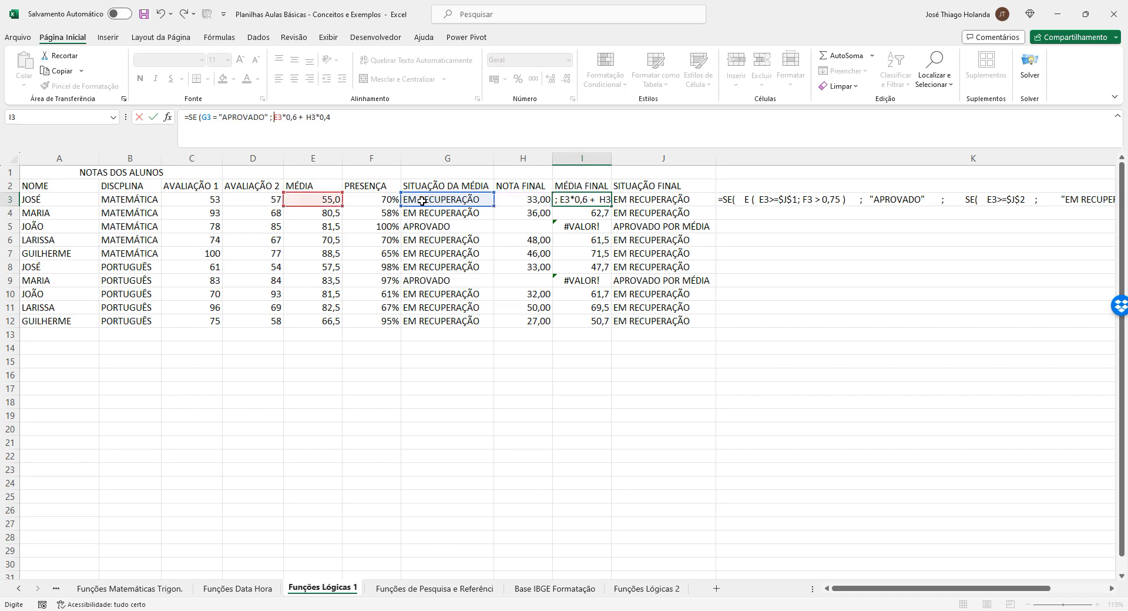
type("\"\" ;")
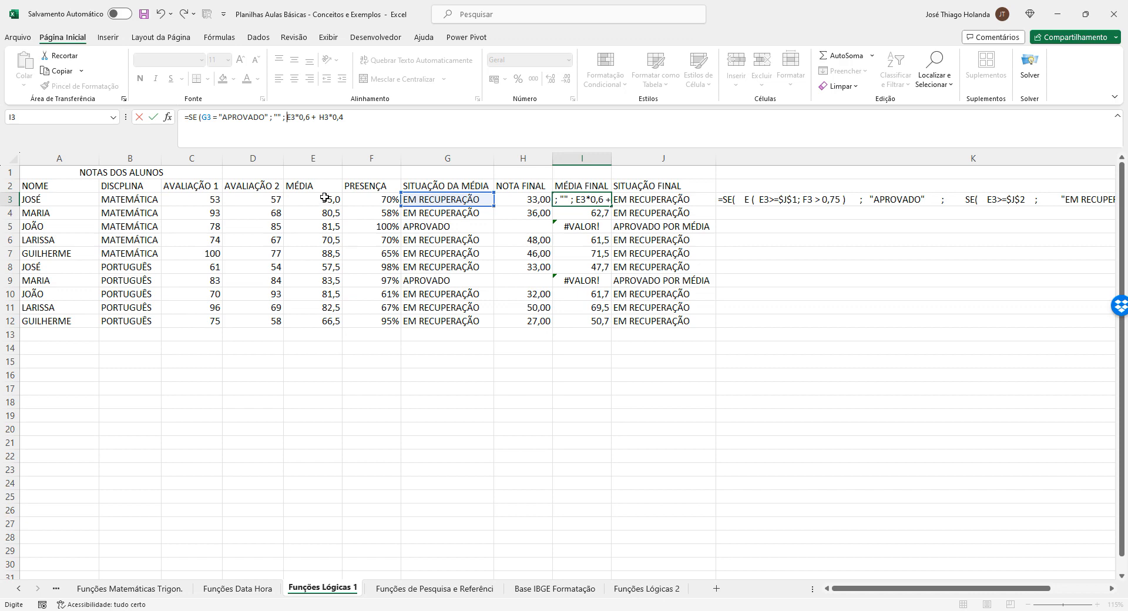
- Replace the empty true value of the SE with E3, then close and accept the formula =SE(G3="APROVADO";E3;E3*0,6+H3*0,4) in I3
left_click(284, 118)
key("BackSpace")
key("BackSpace")
key("BackSpace")
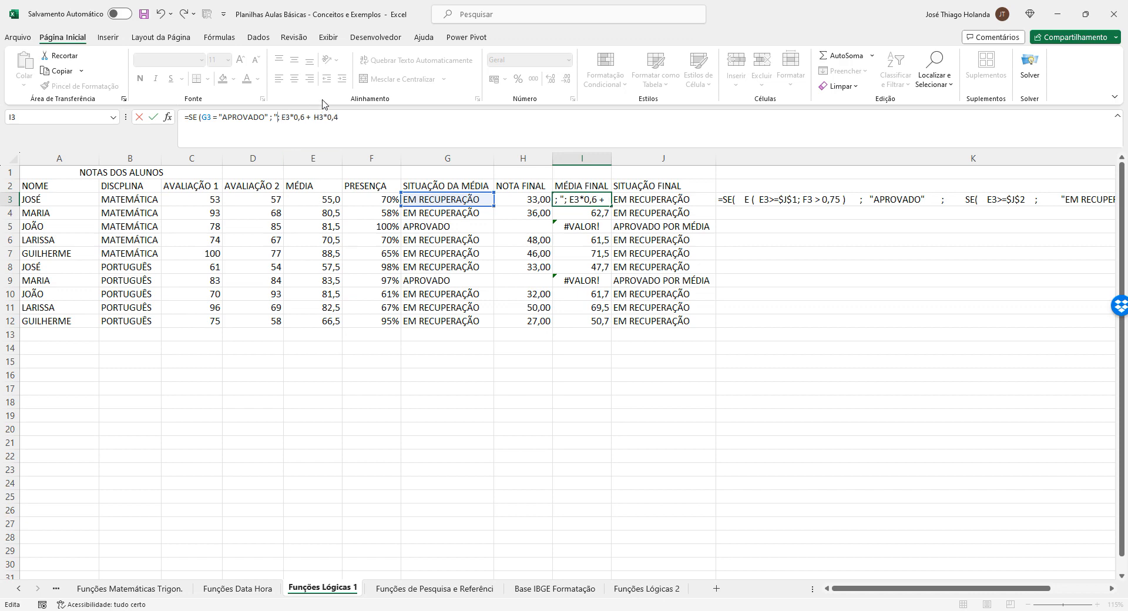
left_click(297, 199)
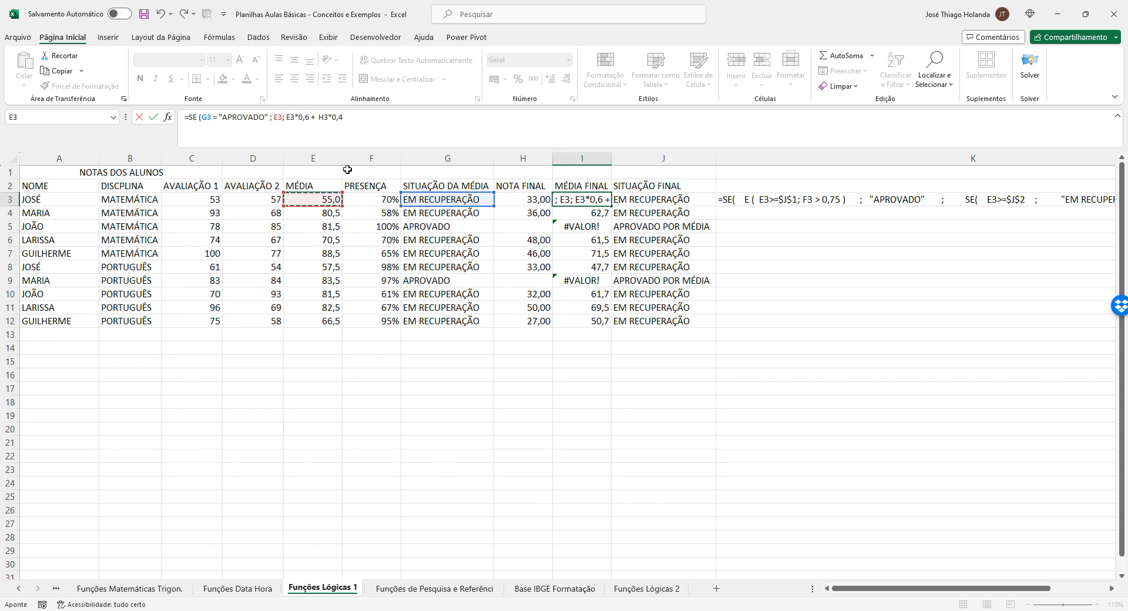
left_click(410, 125)
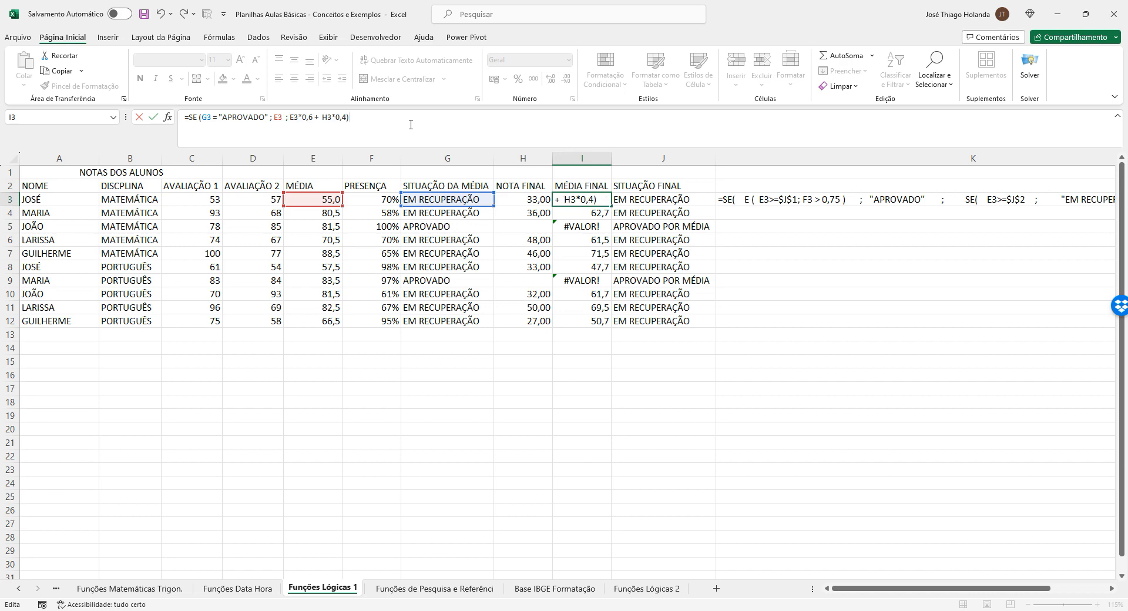
key("Return")
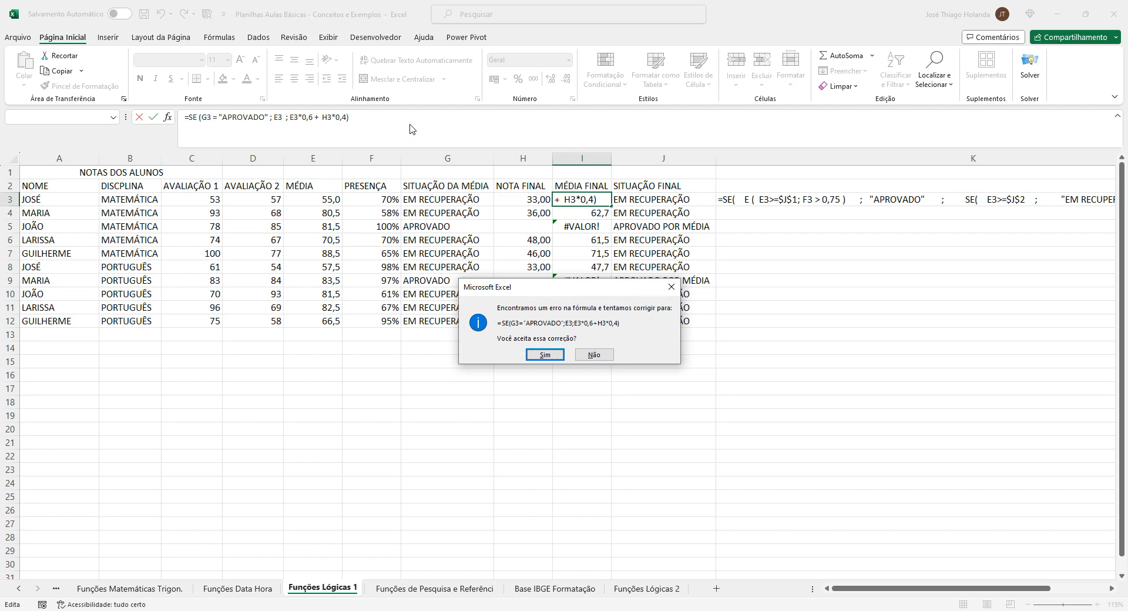
key("Return")
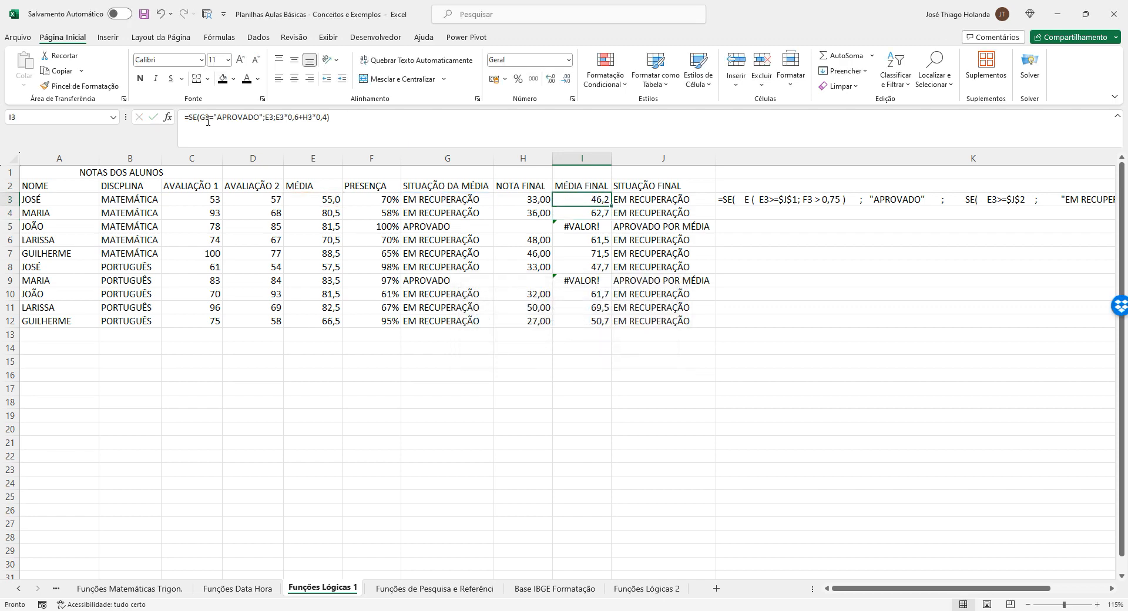
- Add spaces between the arguments and operators of the SE formula in I3 to make it easier to read
left_click(207, 121)
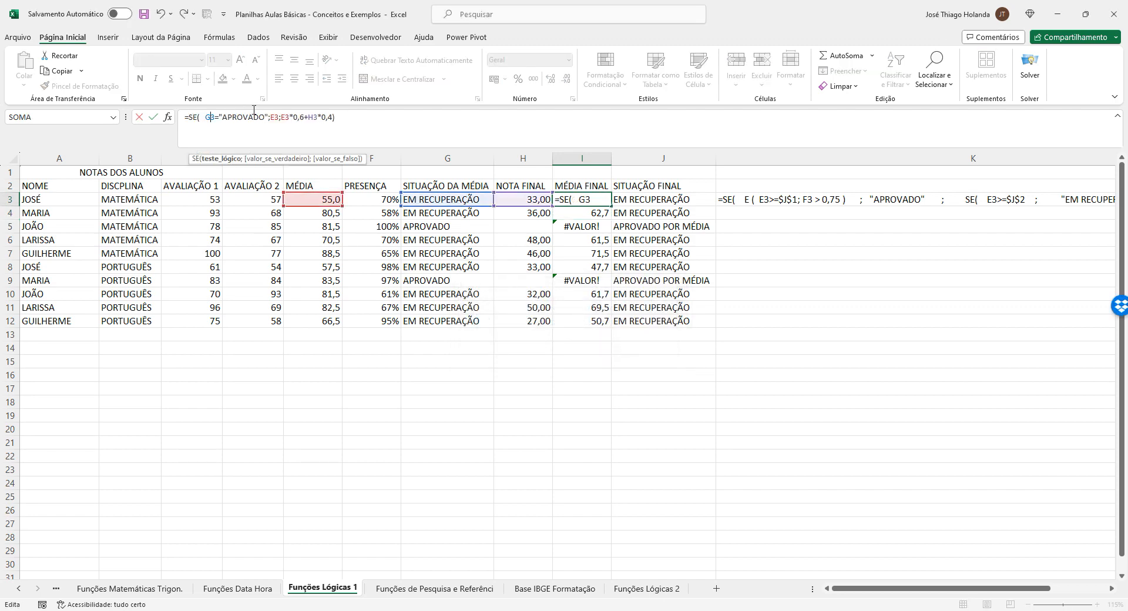
key("Right")
key("Right")
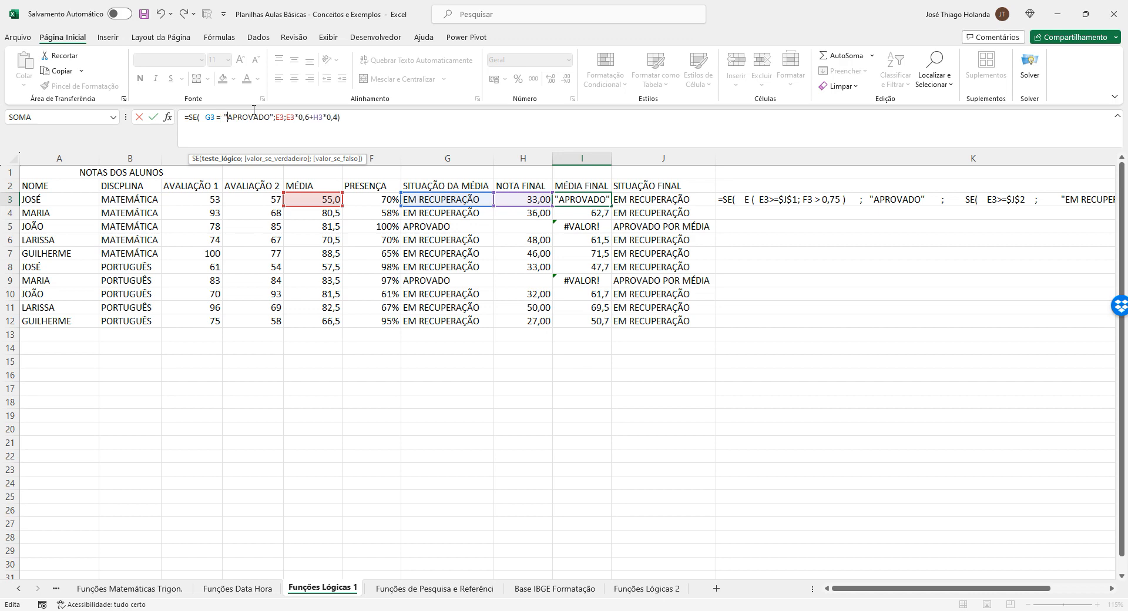
key("Right")
key("Right")
key("Right")
key("Right")
key("Right")
key("Right")
key("Right")
key("Right")
key("Right")
key("Right")
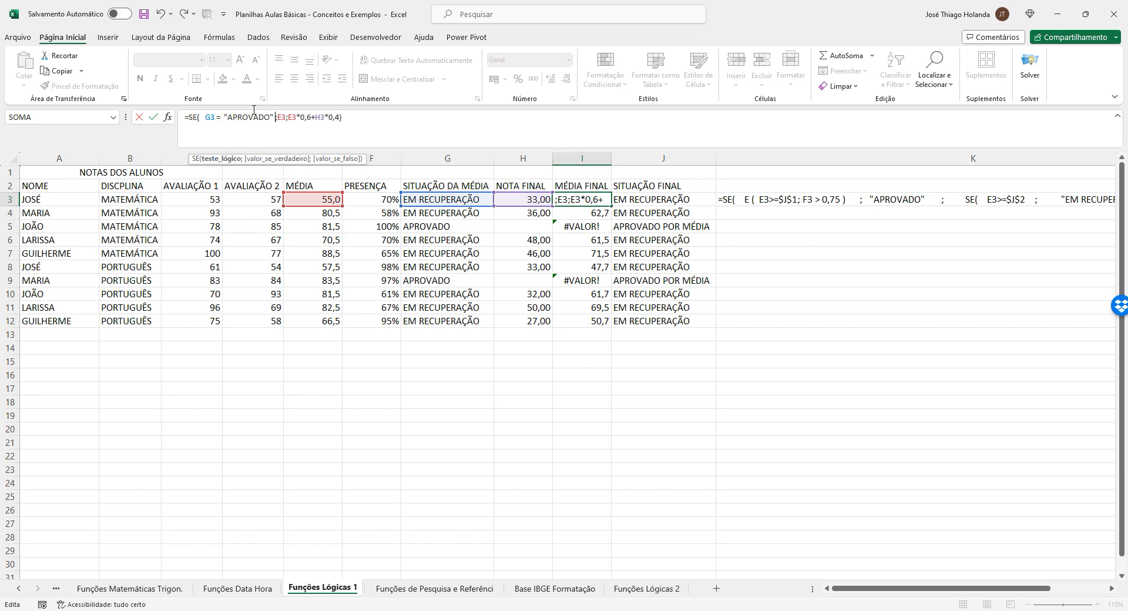
key("Right")
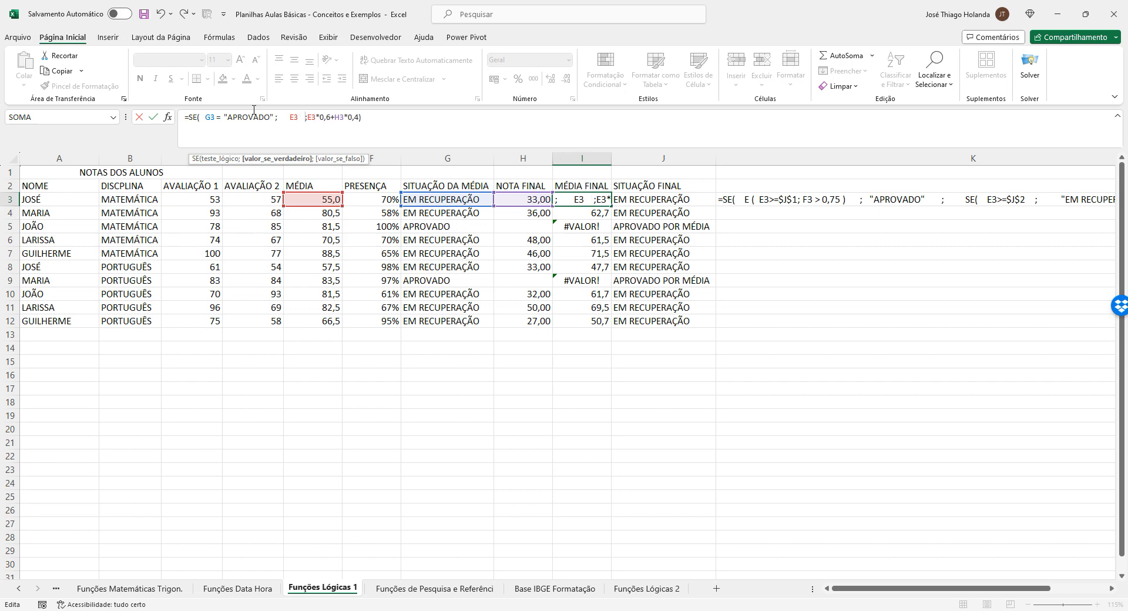
key("Right")
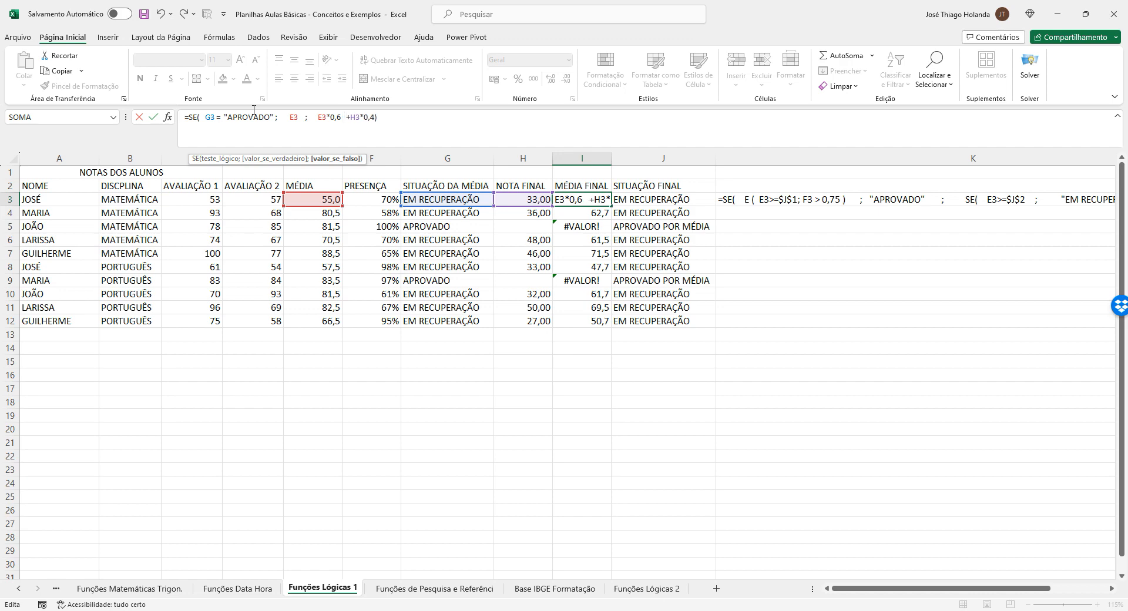
key("Right")
key("Right")
key("Right")
key("ctrl+Return")
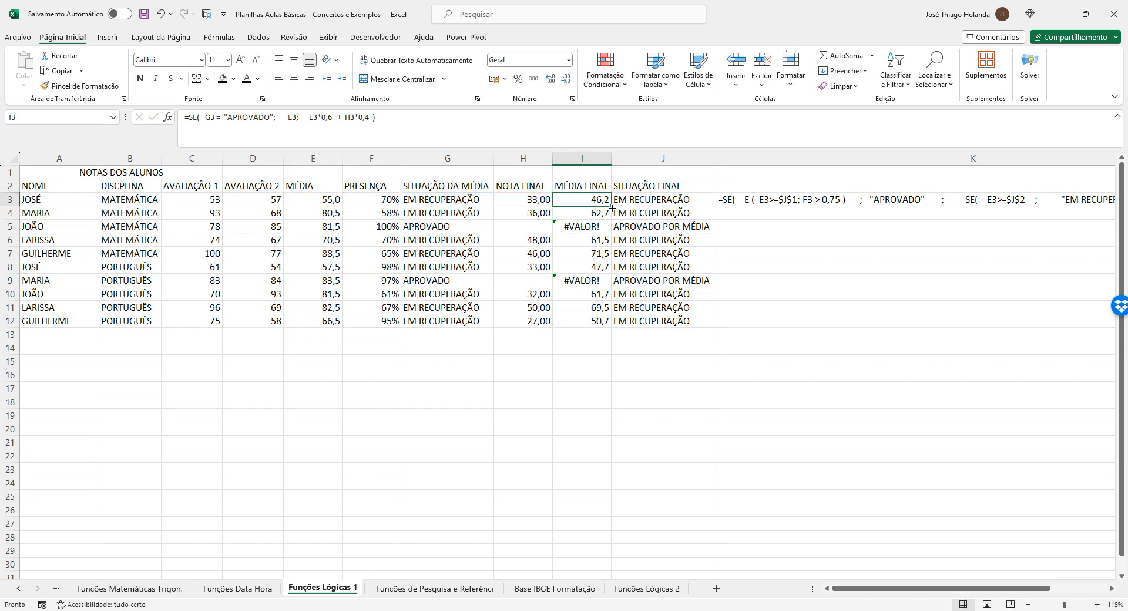
- Fill the MÉDIA FINAL formula with the SE test from I3 down to I12
left_click_drag(611, 207, 612, 323)
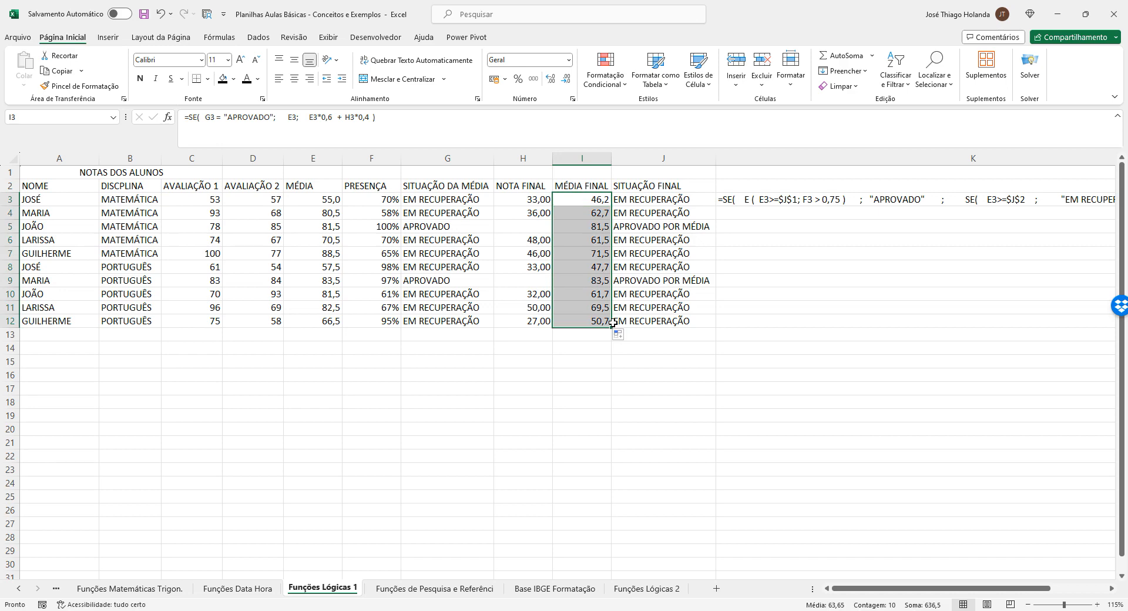
left_click(602, 351)
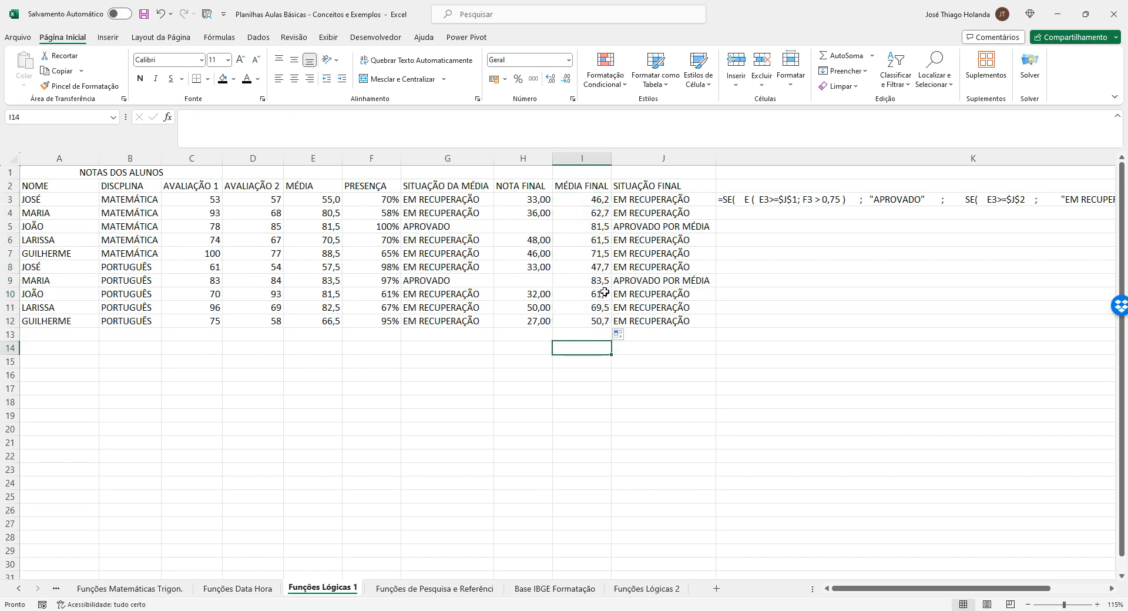
- Compare MÉDIA FINAL with MÉDIA for the approved students in rows 5 and 9, and examine the SITUAÇÃO FINAL formula in J3
left_click(596, 226)
left_click(309, 226)
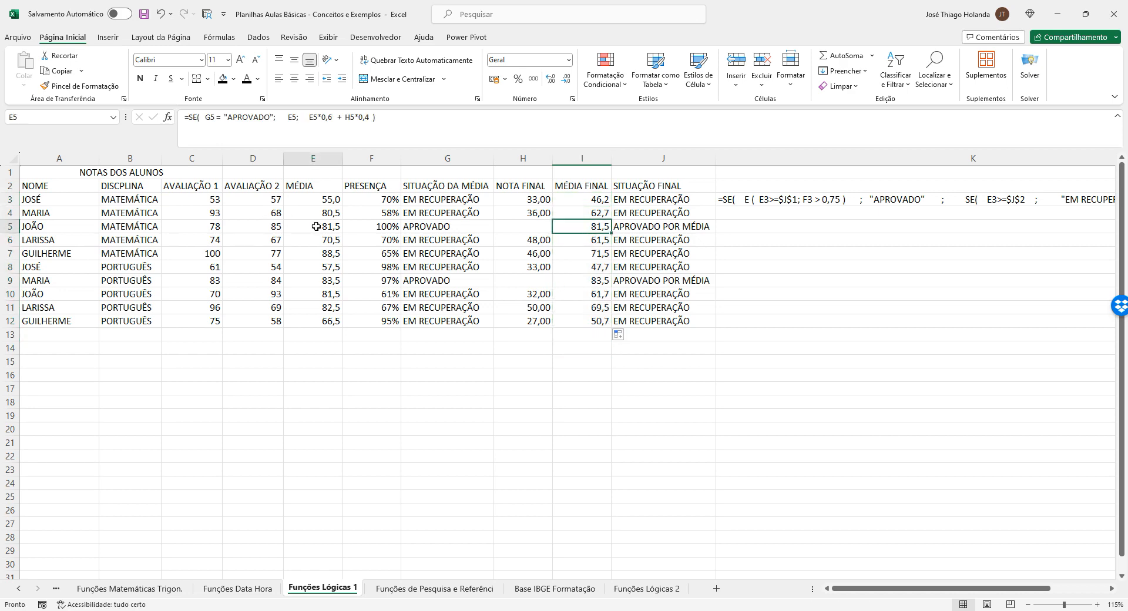
left_click(600, 282)
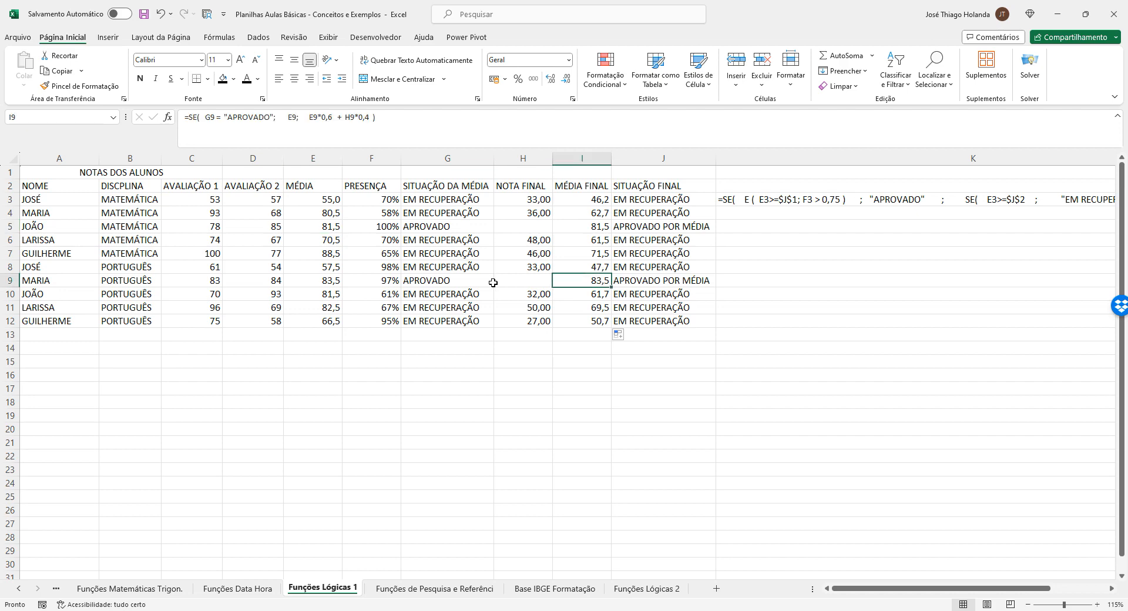
left_click(318, 283)
left_click(588, 285)
left_click(654, 202)
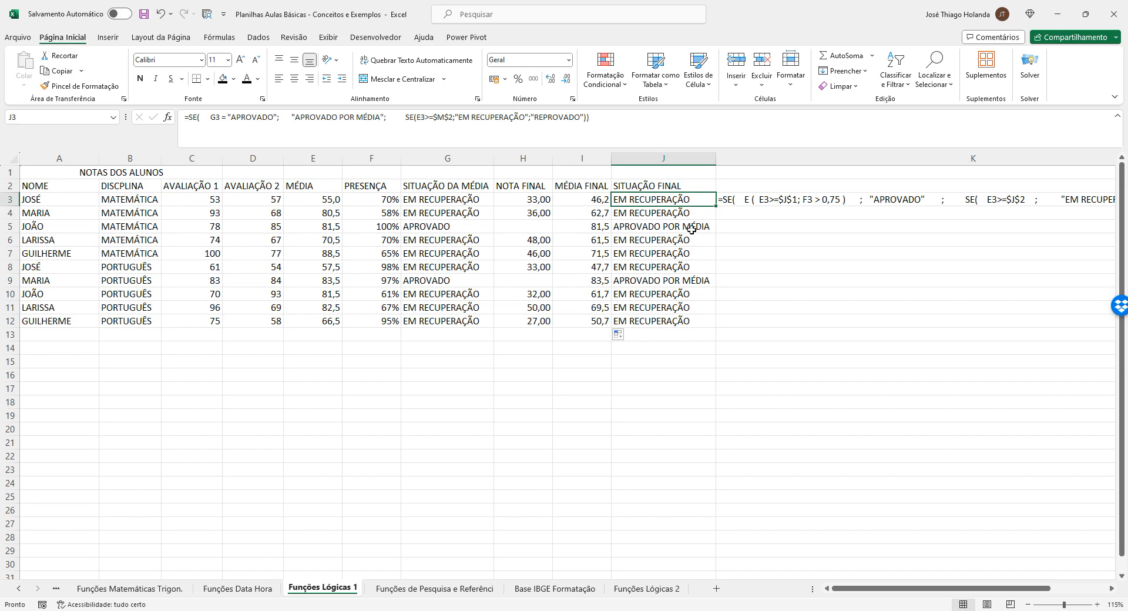
left_click(581, 202)
left_click(637, 201)
- Add the criterion MÉDIA PARA APROVAÇÃO NA FINAL in L3 with the value 50 in M3, and widen column L to fit
key("Right")
key("Right")
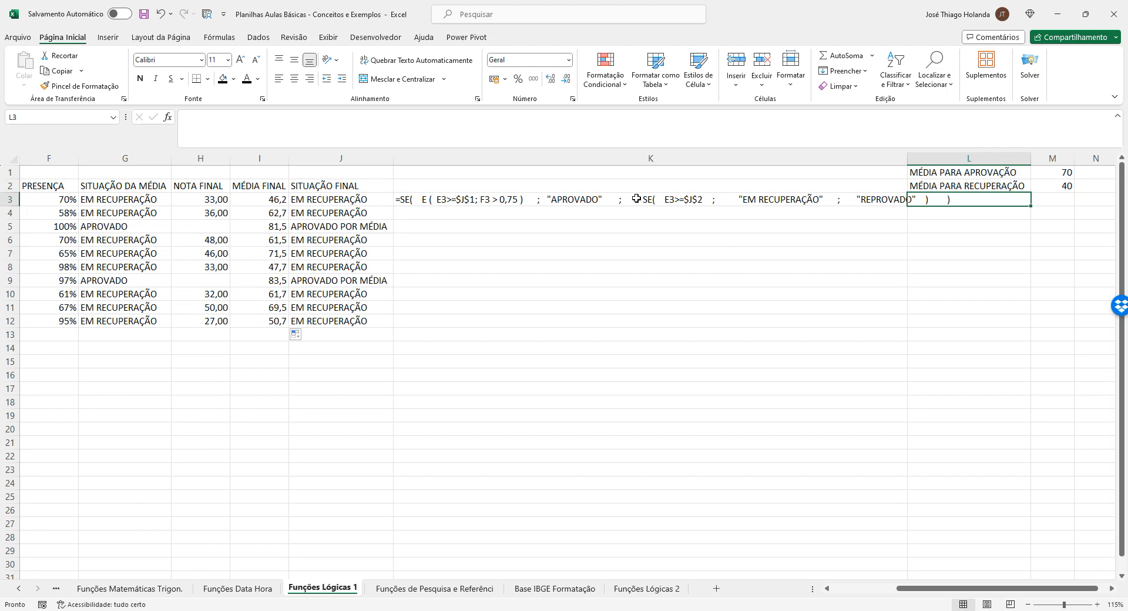
type("MÉDIA")
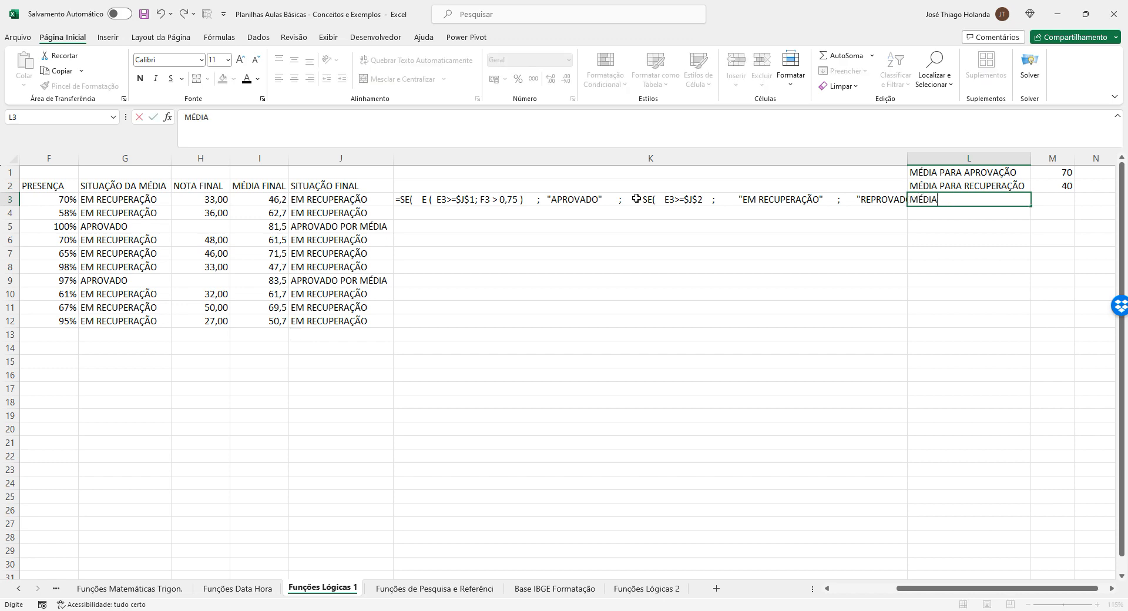
type(" PARA A")
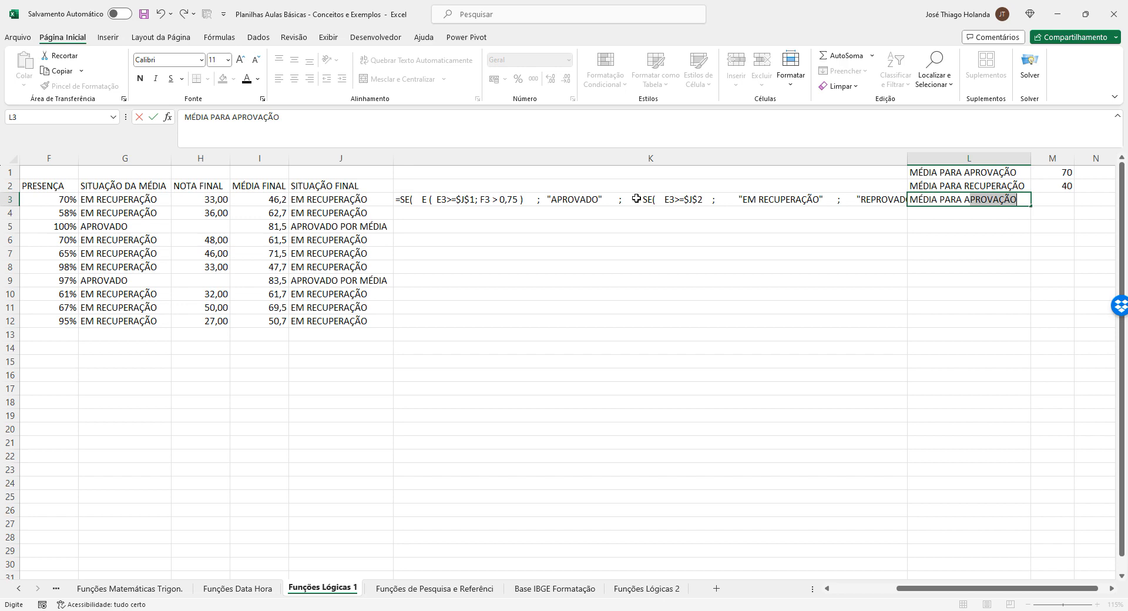
type("PROVAÇÃO NA")
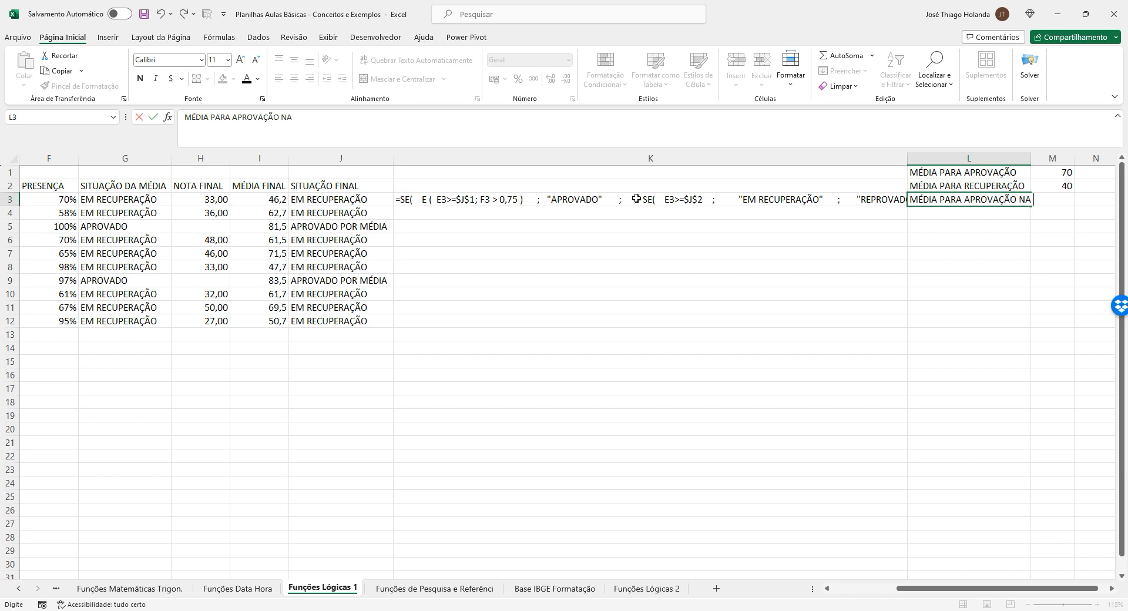
type(" FINAL")
key("Tab")
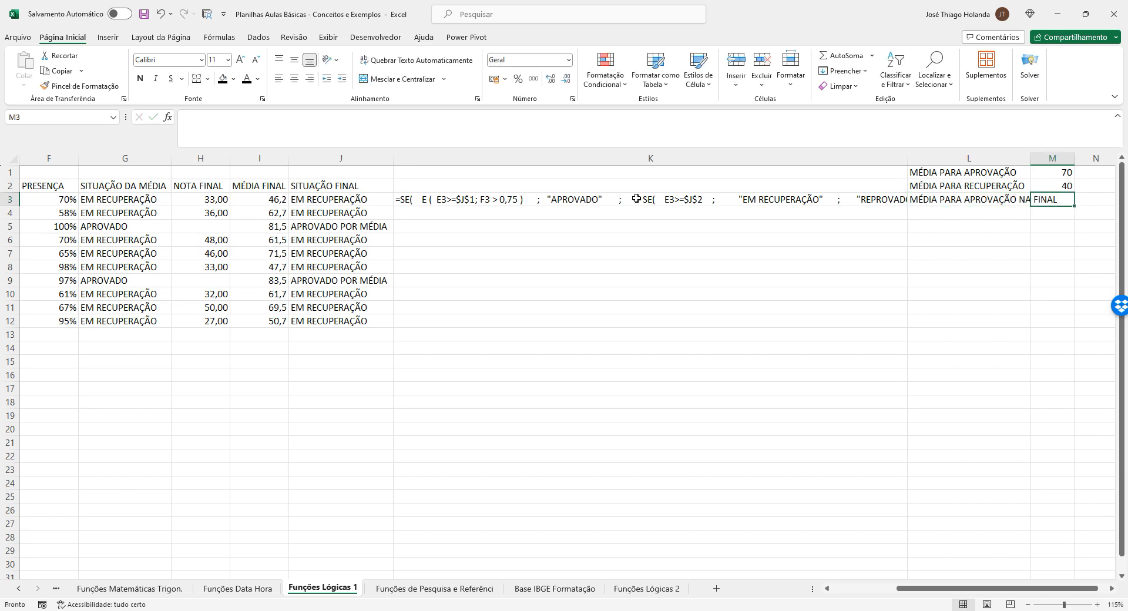
type("50")
left_click_drag(929, 282, 1005, 270)
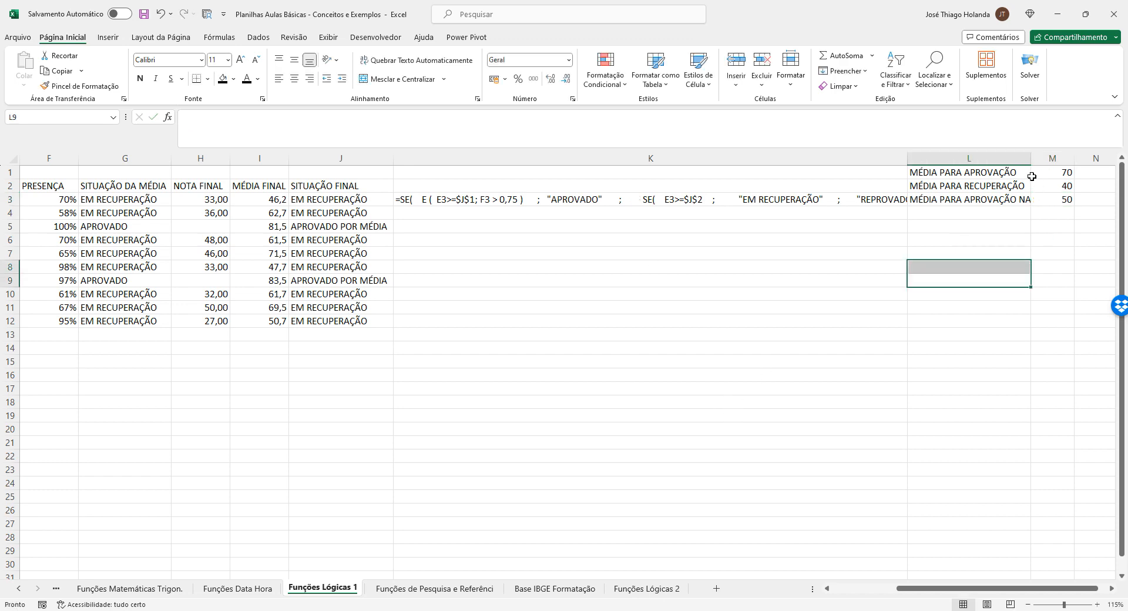
double_click(1031, 158)
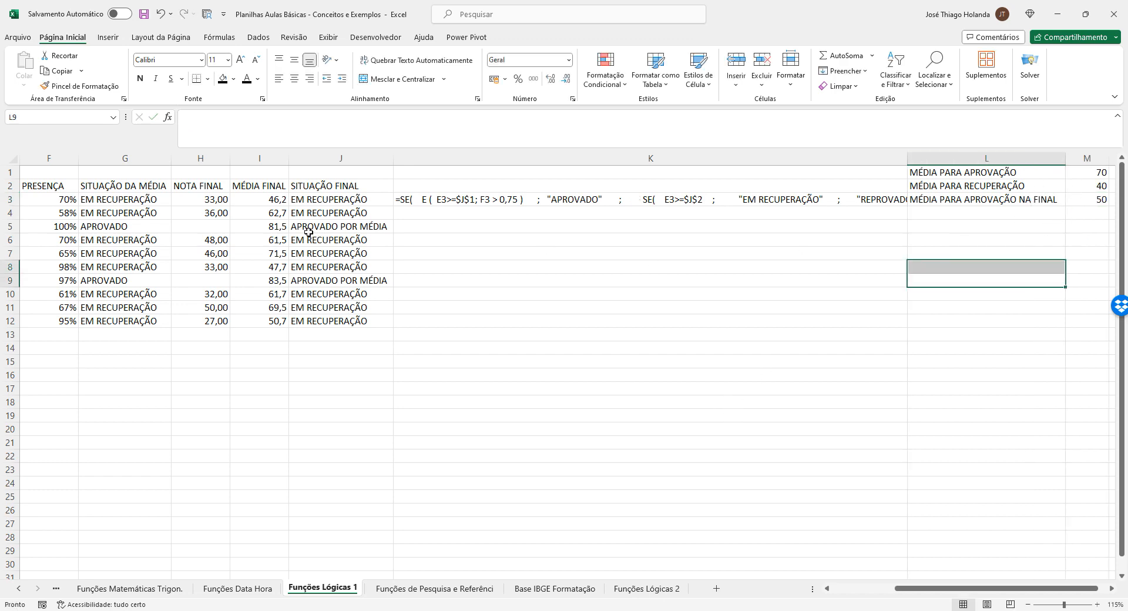
- Replace the first test of the SE formula in J3 with I3 > $M$3, using an absolute reference to the final approval average
left_click(228, 217)
key("Up")
key("Right")
key("Right")
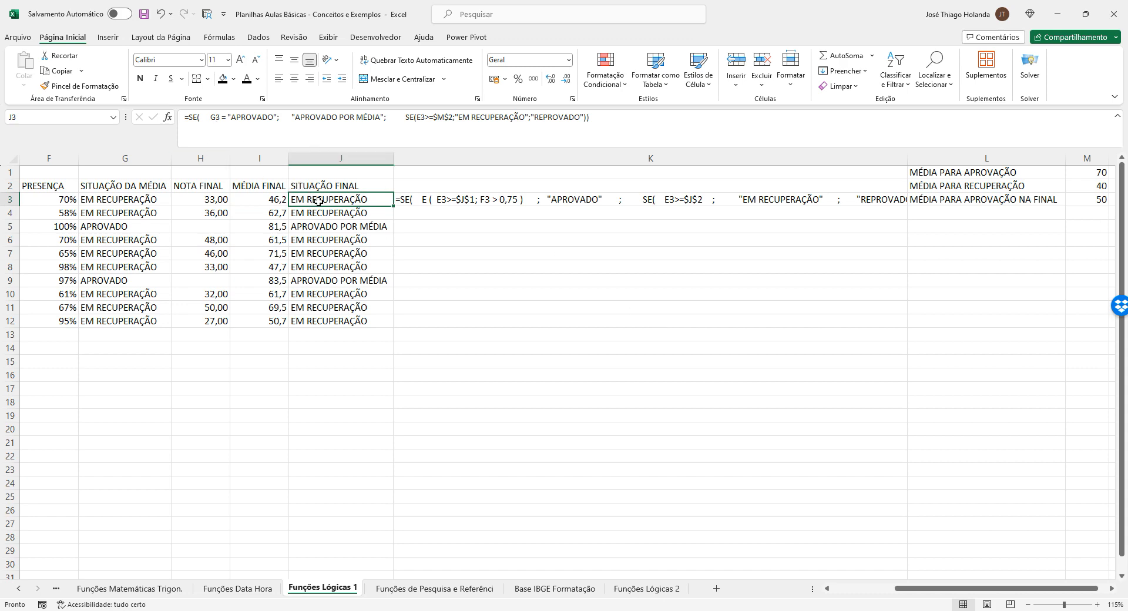
left_click(215, 116)
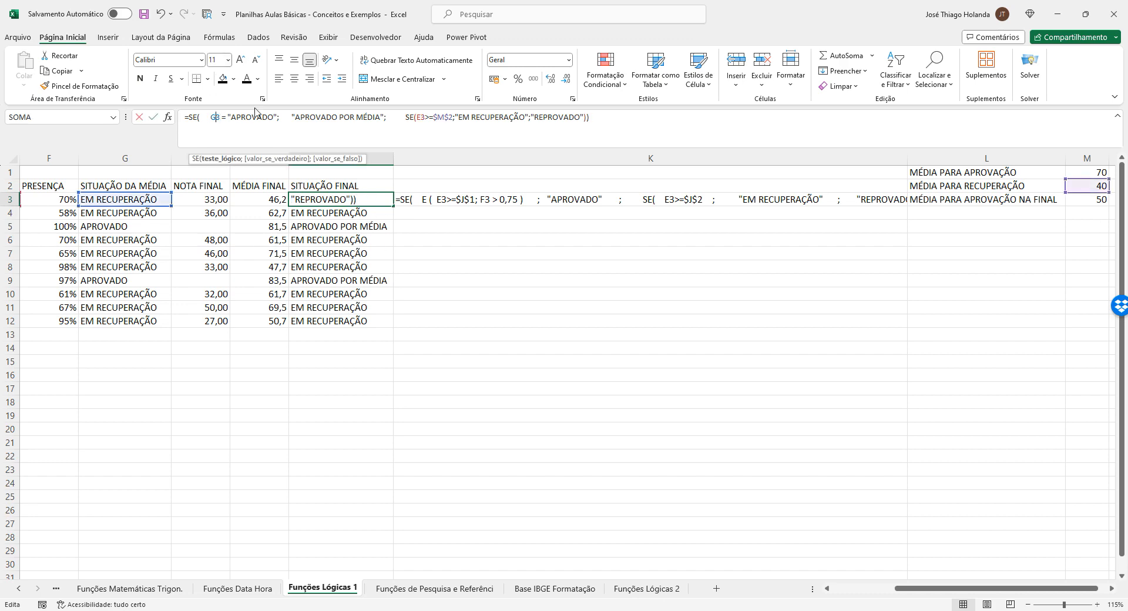
key("BackSpace")
key("BackSpace")
type("I3")
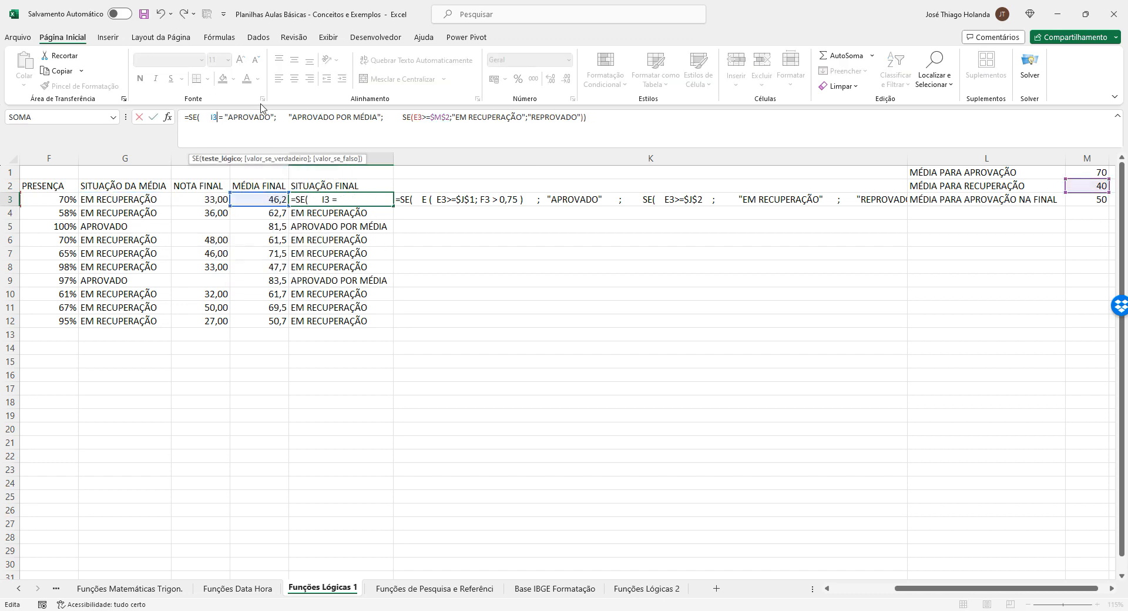
key("Right")
key("Delete")
key("Delete")
type(">")
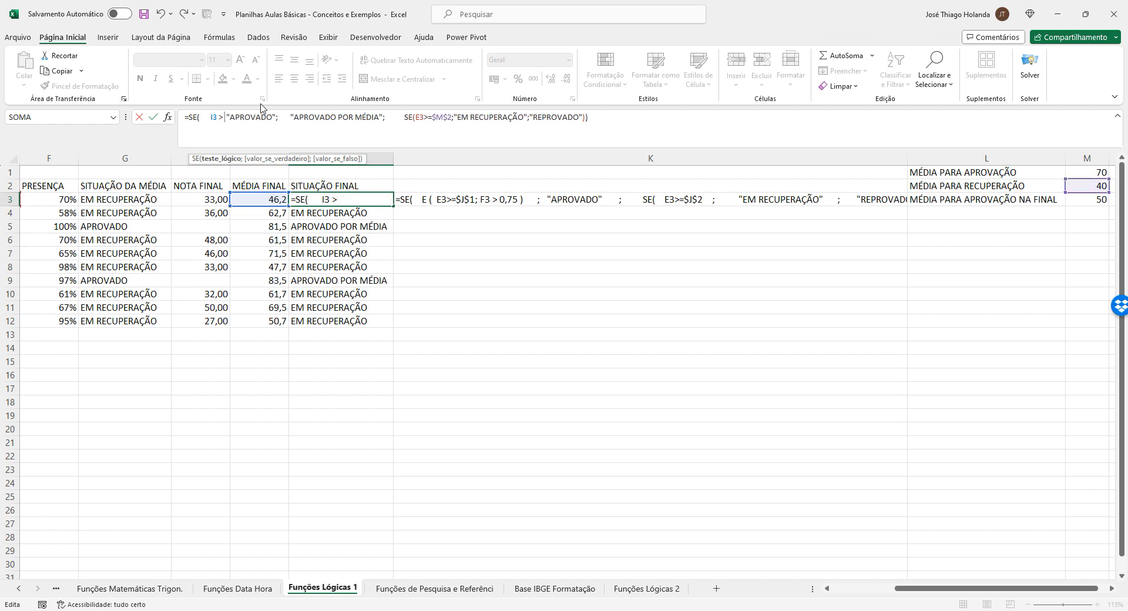
key("Delete")
key("Delete")
key("Delete")
key("Delete")
key("Delete")
key("Delete")
key("Delete")
key("Delete")
key("Delete")
key("Delete")
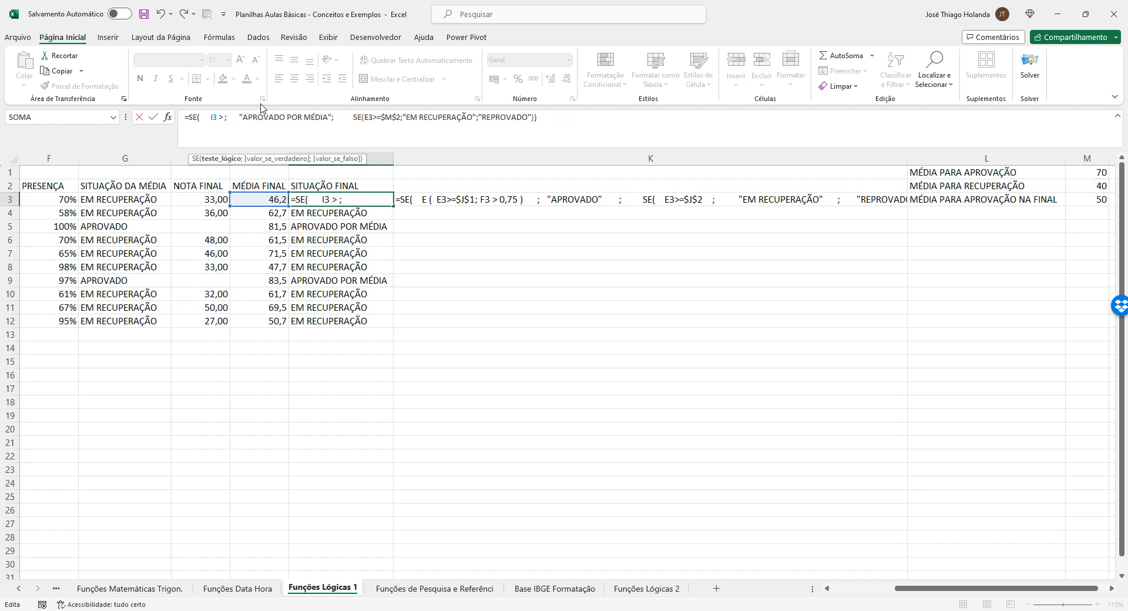
left_click(1093, 201)
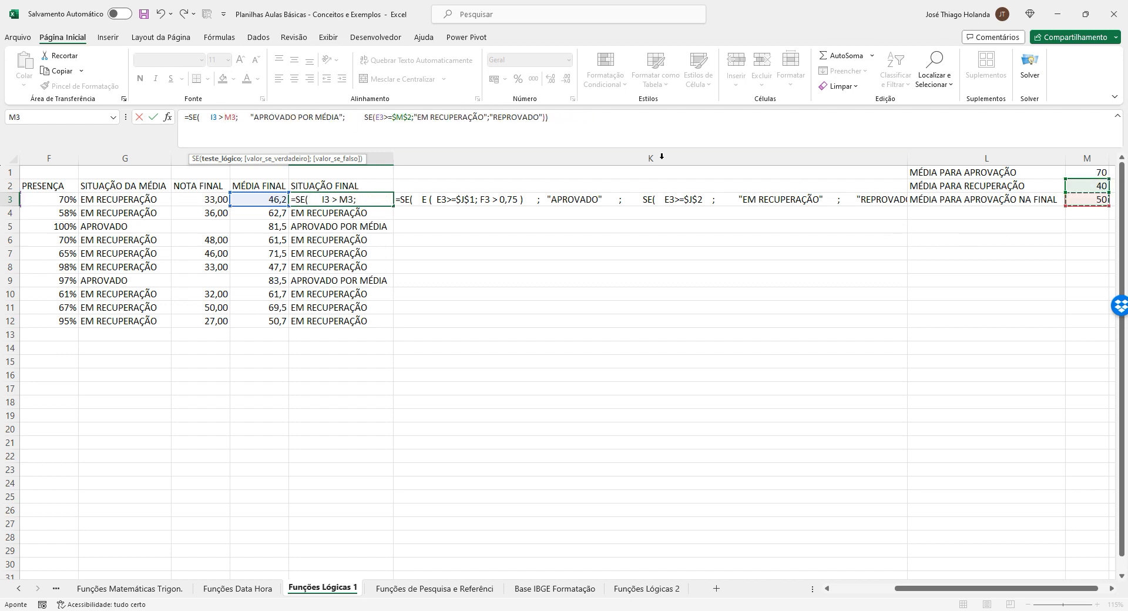
key("F4")
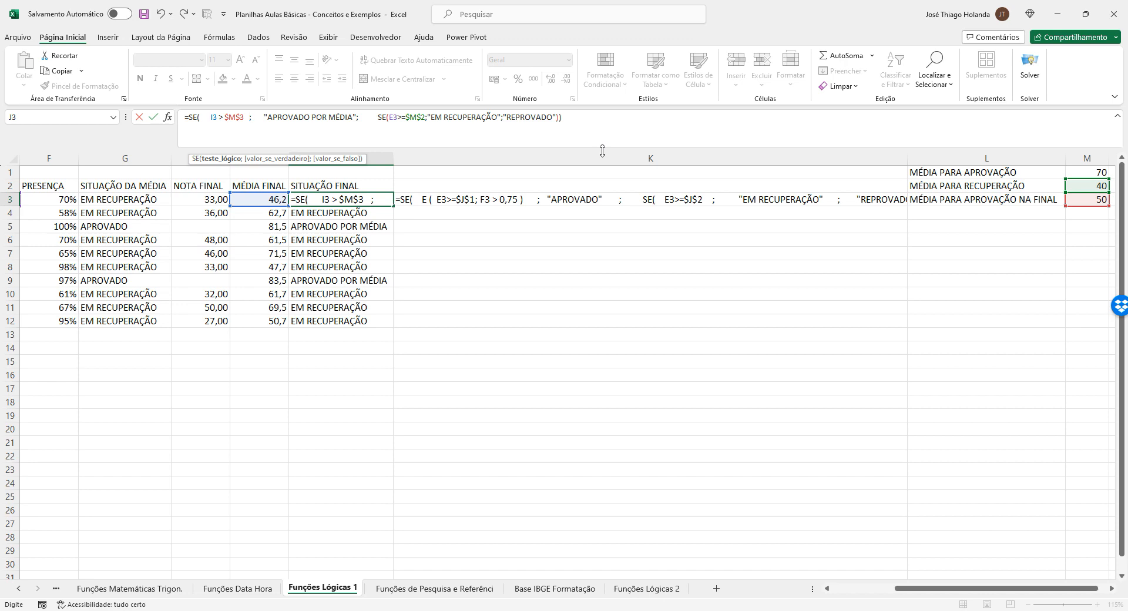
- Shorten the value-if-true text in the J3 formula to "APROVADO"
left_click(310, 117)
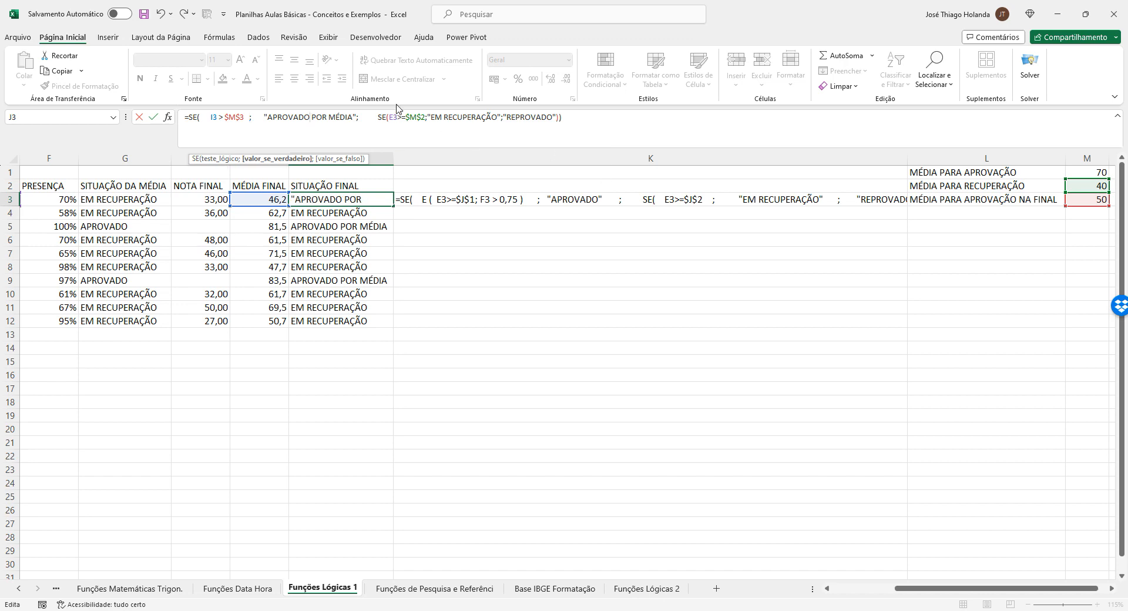
key("Delete")
key("Delete")
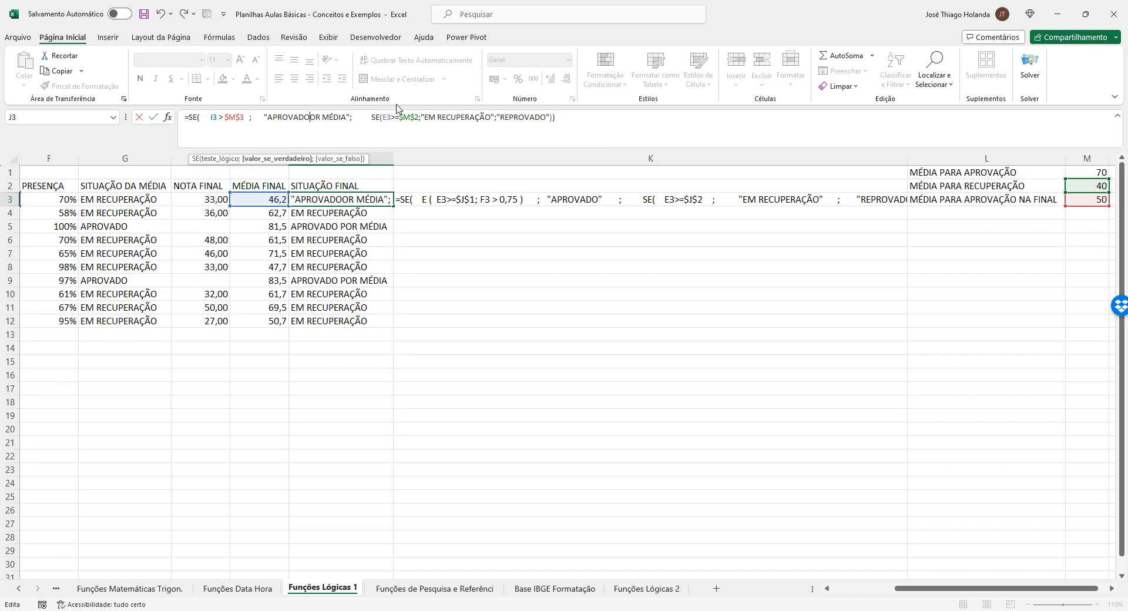
key("Delete")
key("Delete")
key("Delete")
key("Delete")
key("Delete")
key("Delete")
key("Delete")
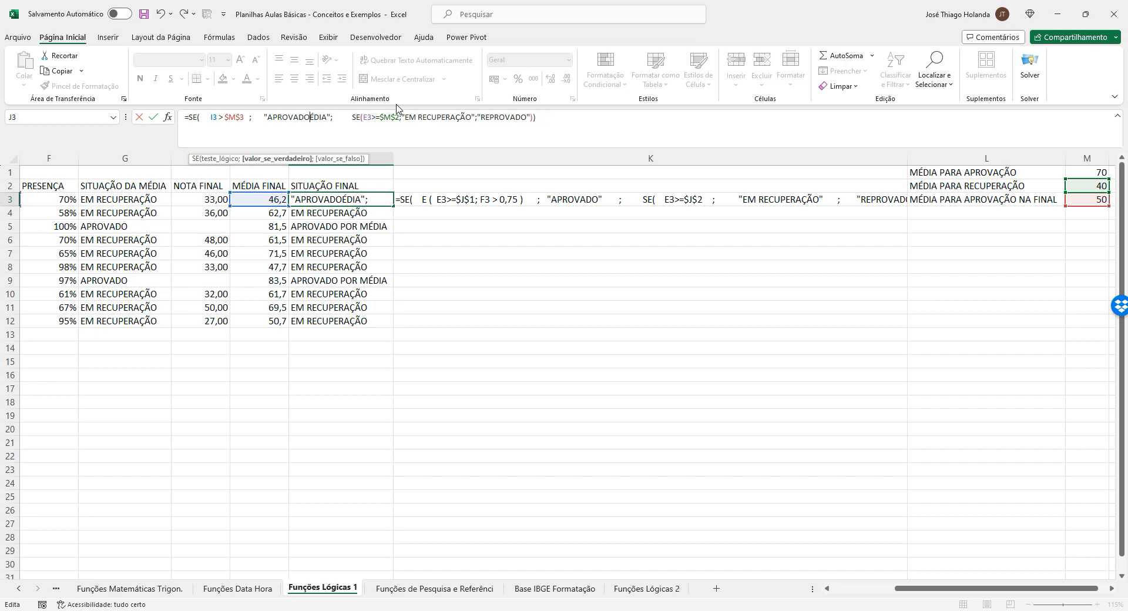
key("Delete")
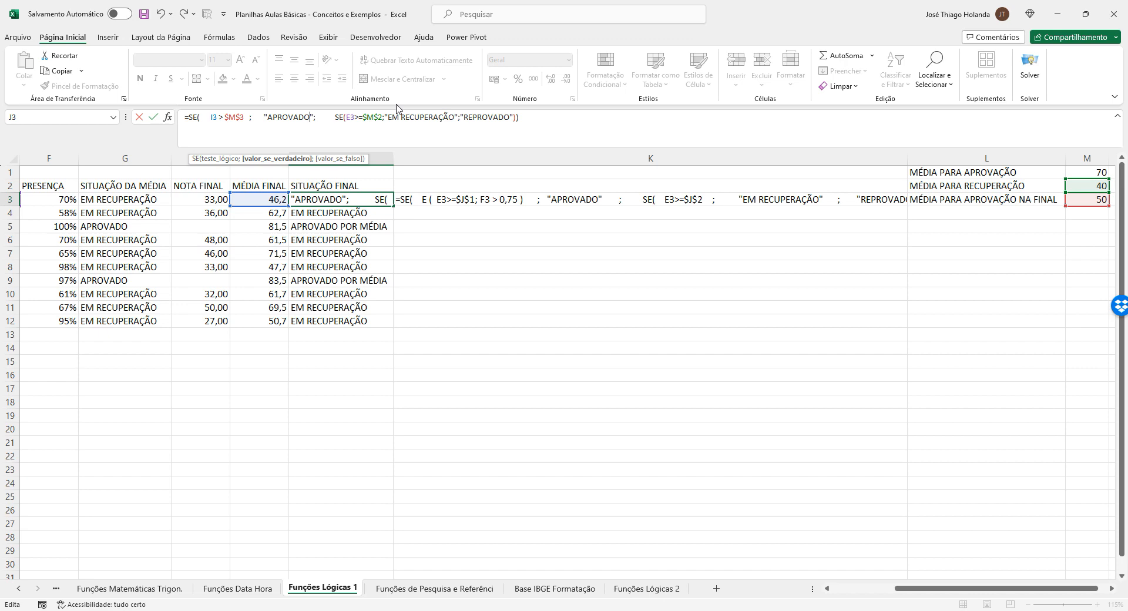
- Replace the nested SE in the J3 formula with the single value-if-false text "REPROVADO", and enter the formula
key("BackSpace")
key("Right")
key("Delete")
key("Delete")
key("Delete")
key("Delete")
key("Delete")
key("Delete")
key("Delete")
key("Delete")
key("Delete")
key("Delete")
key("Delete")
key("Delete")
key("Delete")
key("Delete")
key("Delete")
key("Delete")
key("Delete")
key("Delete")
key("Delete")
key("Delete")
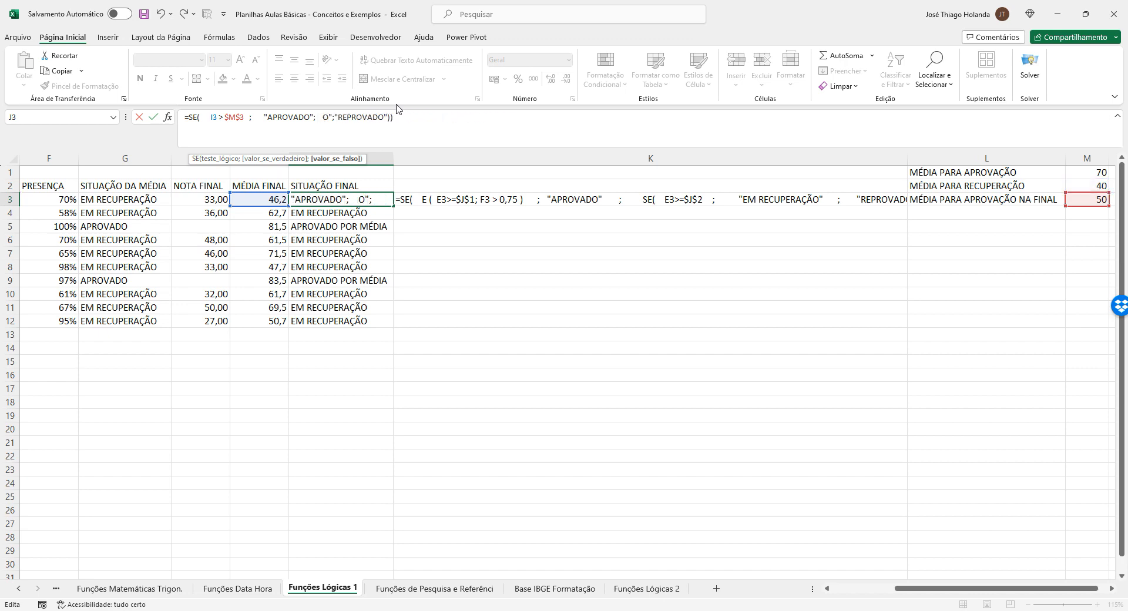
key("Delete")
key("Delete")
key("Delete")
key("Delete")
key("Delete")
key("Delete")
key("Delete")
key("Delete")
key("Delete")
key("Delete")
key("Delete")
key("Delete")
key("Delete")
key("Delete")
type("REPROVADO\"")
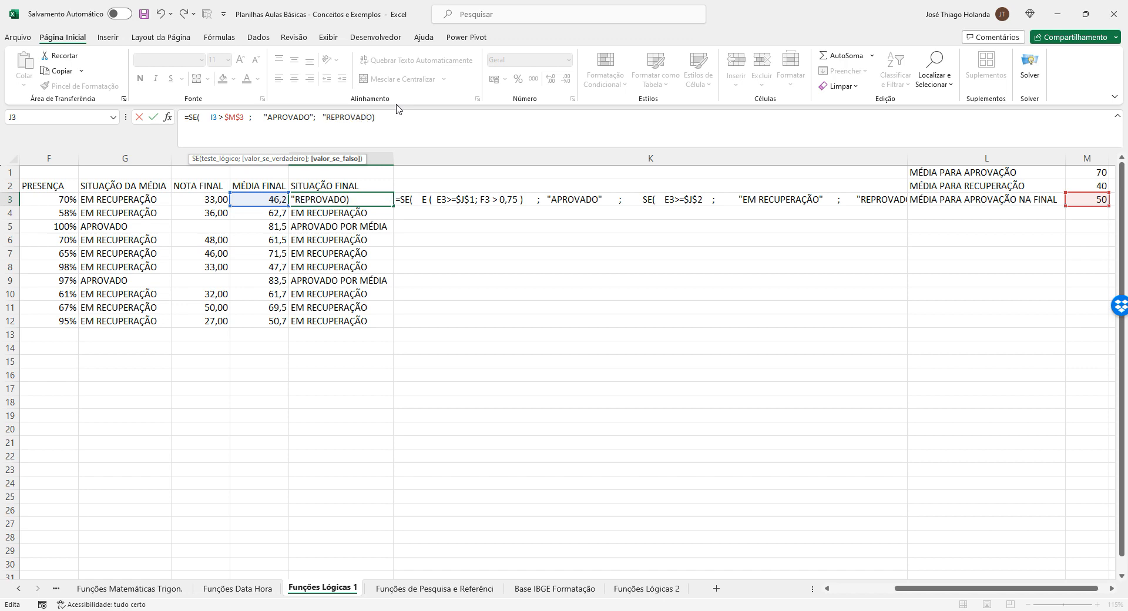
key("Return")
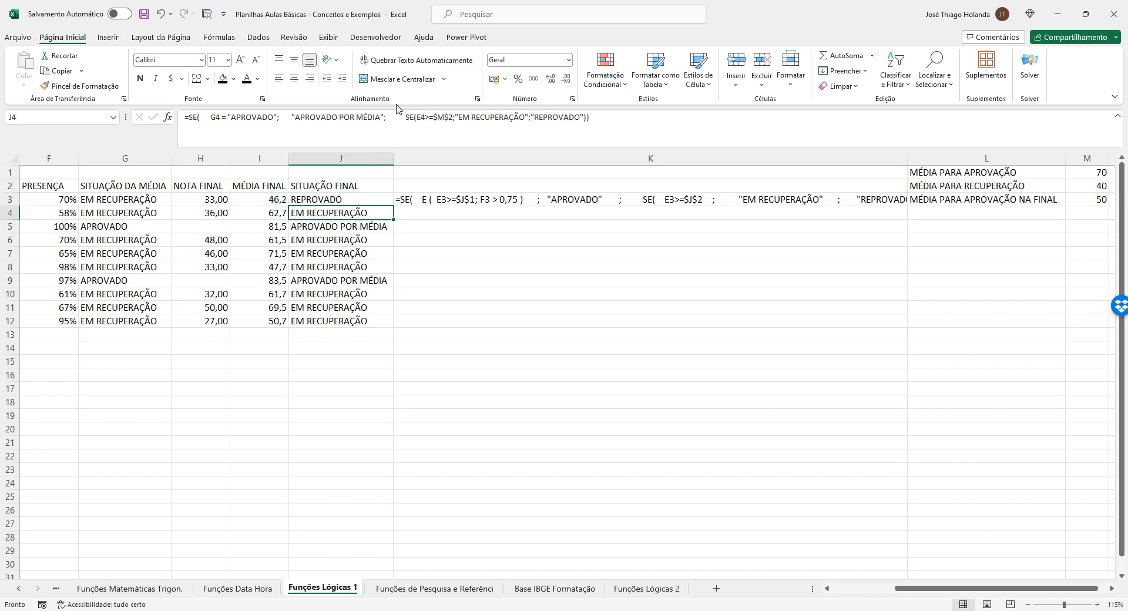
- Fill the SITUAÇÃO FINAL formula from J3 down to J12
key("Up")
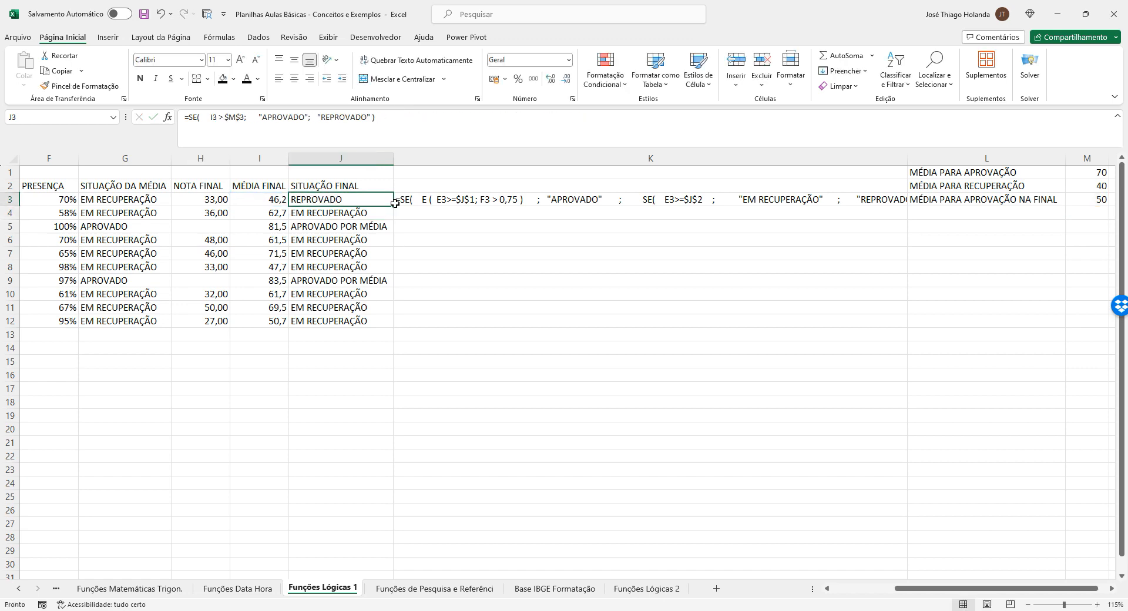
left_click_drag(393, 206, 379, 330)
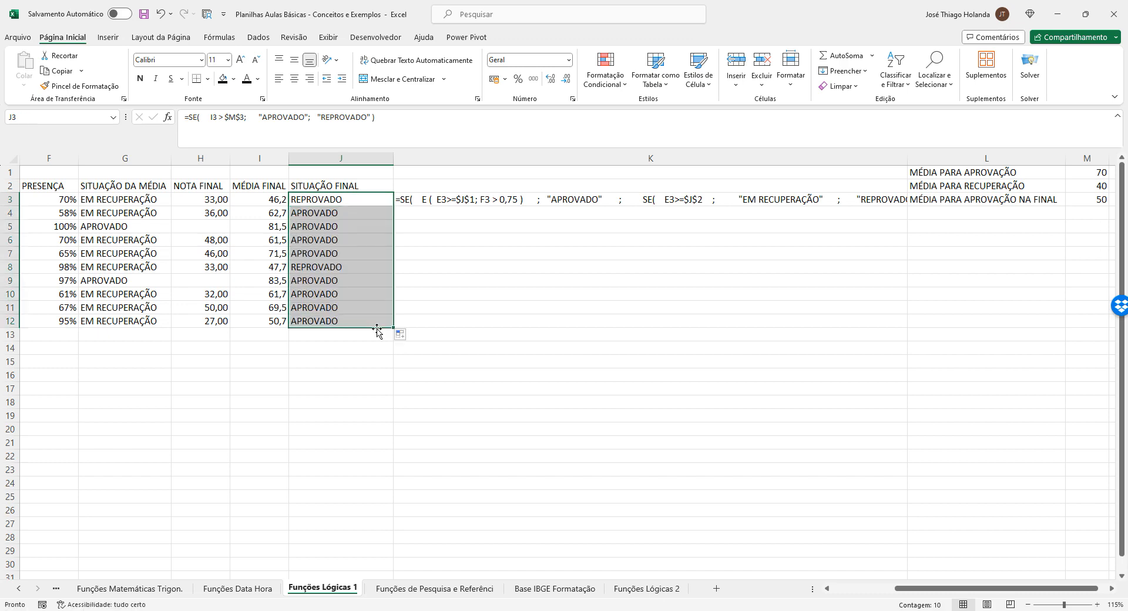
left_click(458, 298)
- Review the grades, attendance and final average behind the SITUAÇÃO FINAL of the student in row 8
left_click(343, 269)
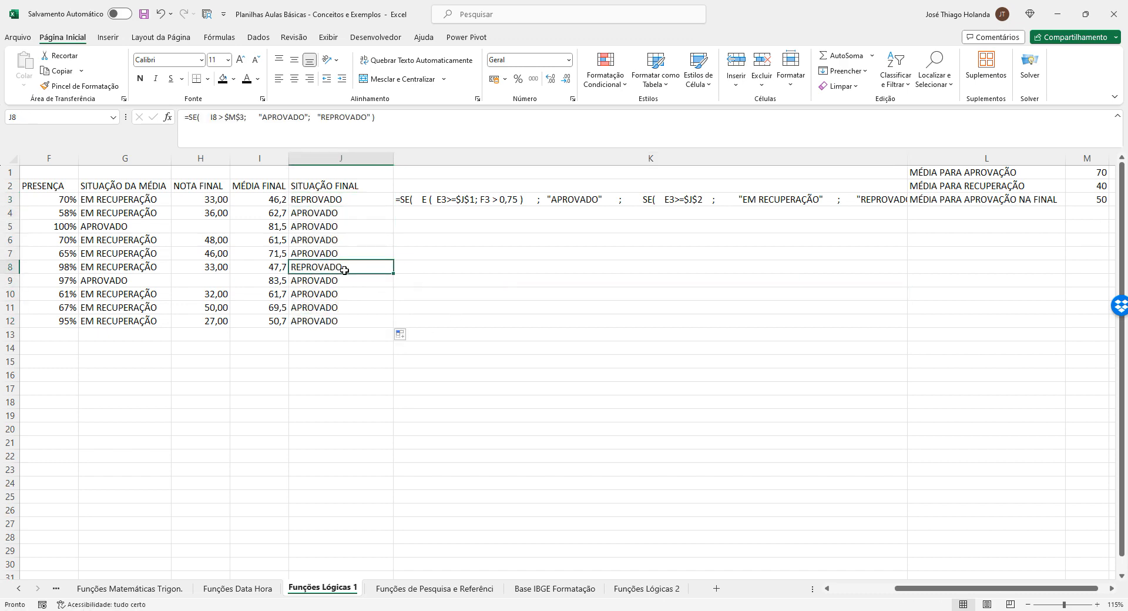
key("Left")
key("Left")
key("Left")
key("Left")
key("Left")
key("Left")
key("Left")
key("Left")
key("Left")
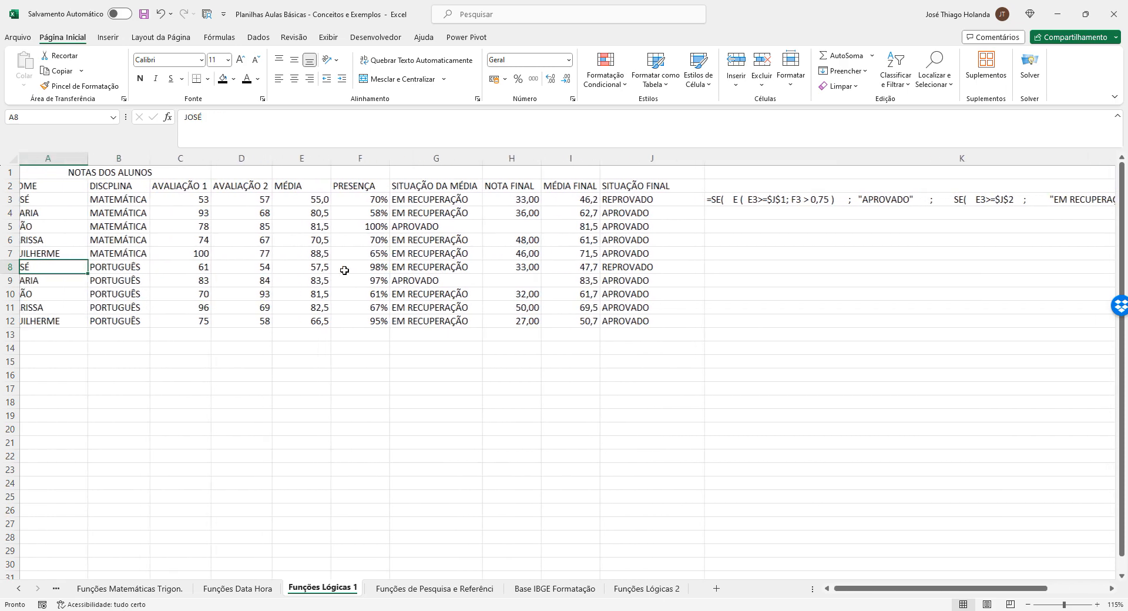
key("Right")
key("Right")
key("Right")
key("Right")
key("Right")
key("Right")
key("Right")
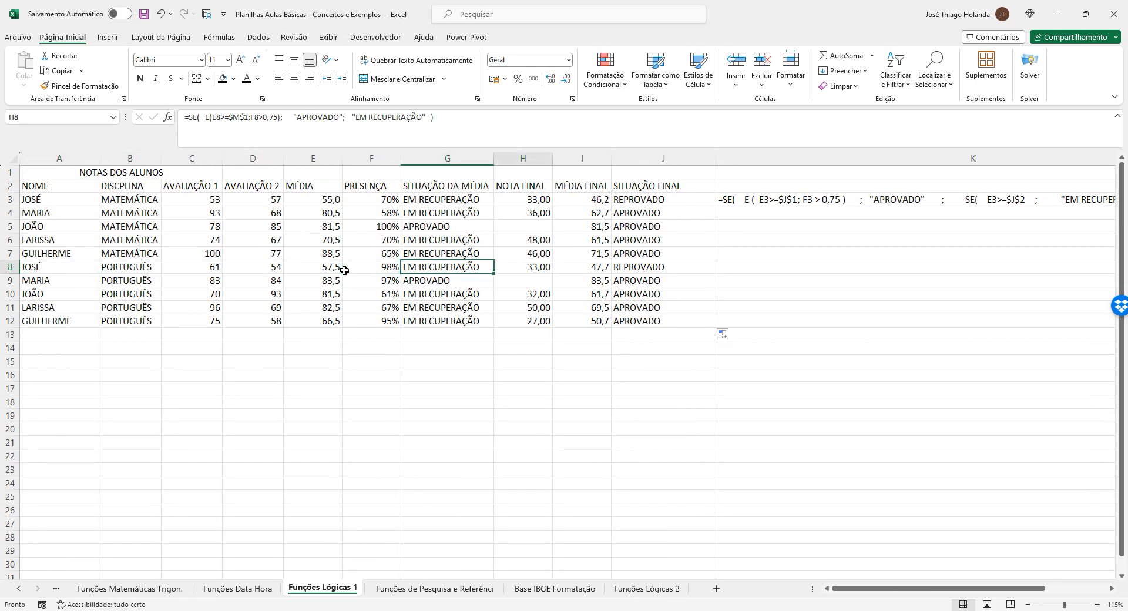
key("Right")
- Review row 3 from NOME through MÉDIA, PRESENÇA and MÉDIA FINAL to check its SITUAÇÃO FINAL
key("Up")
key("Up")
key("Up")
key("Up")
key("Up")
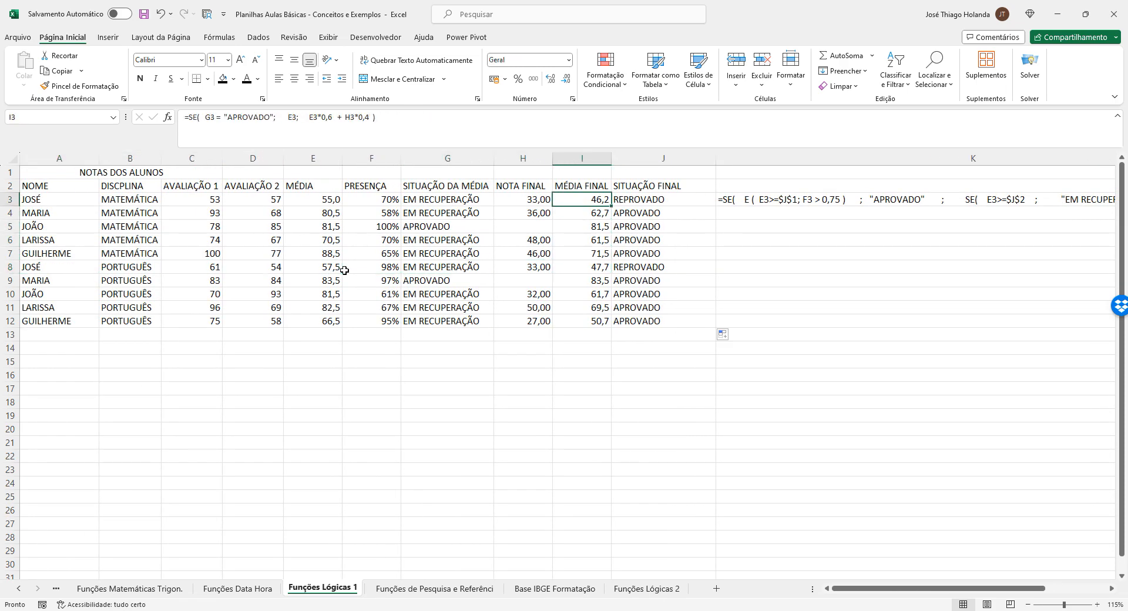
key("Left")
key("Left")
key("Left")
key("Left")
key("Left")
key("Left")
key("Left")
key("Left")
key("Right")
key("Right")
key("Right")
key("Right")
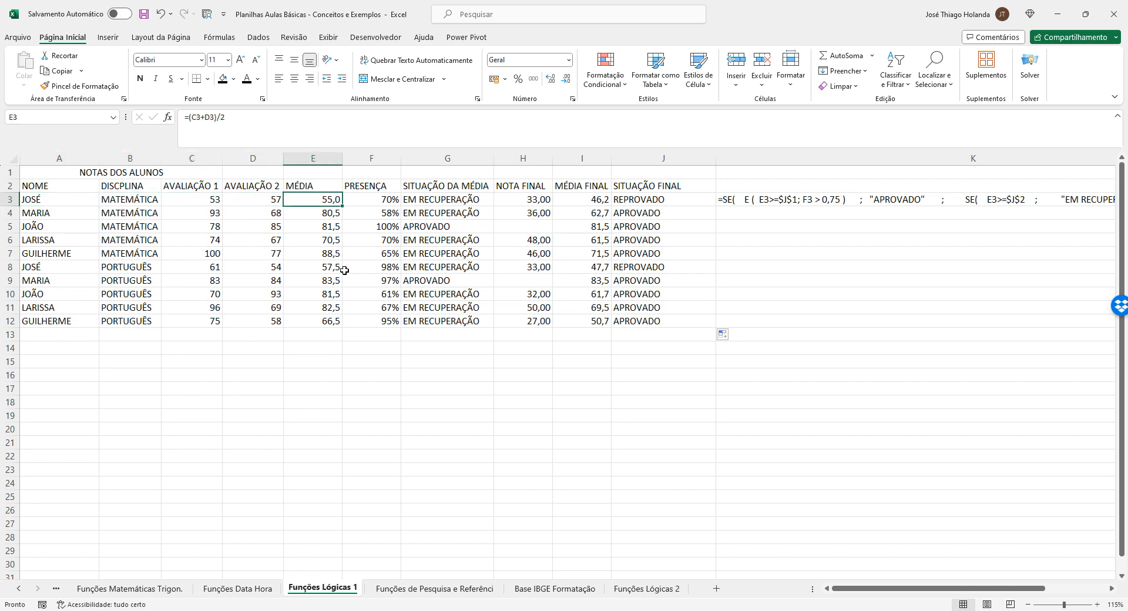
key("Right")
key("Right")
key("Right")
key("Right")
key("Right")
key("Left")
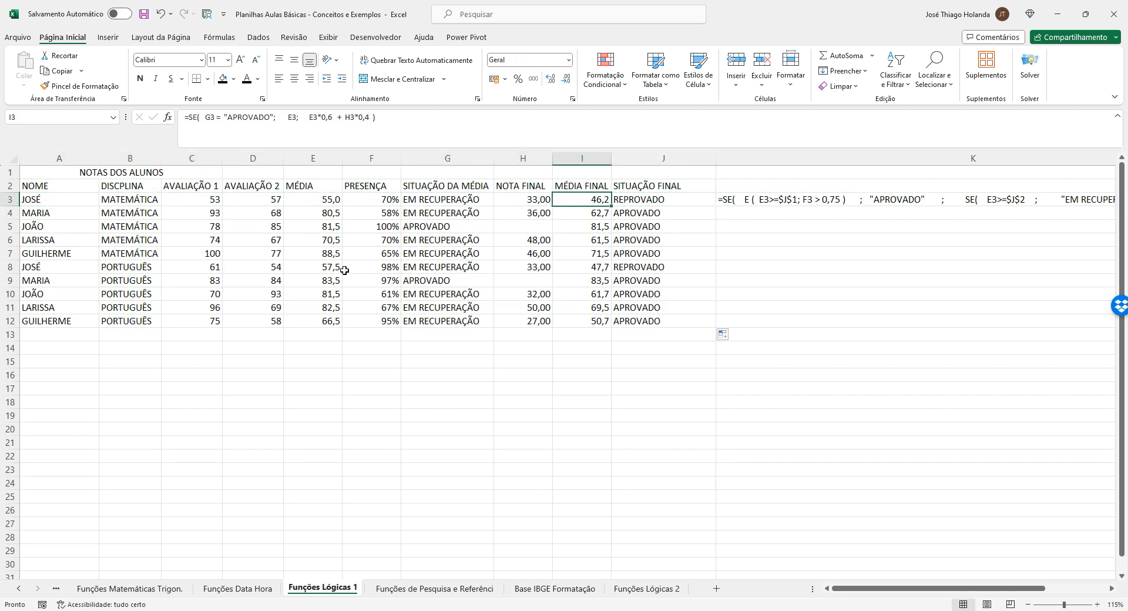
key("Left")
key("Left")
key("Left")
key("Left")
key("Left")
key("Left")
key("Left")
key("Left")
key("Right")
key("Right")
key("Right")
key("Right")
key("Right")
key("Right")
key("Right")
key("Right")
key("Right")
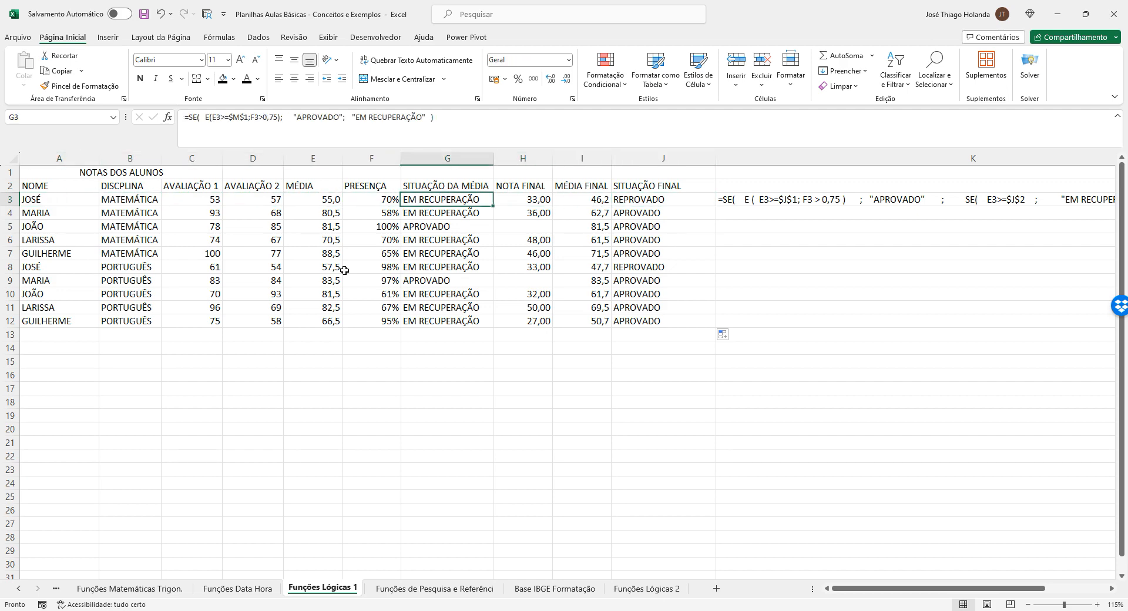
key("Right")
key("Right")
key("Right")
key("Right")
key("Right")
key("Right")
key("Left")
key("Left")
key("Left")
key("Left")
key("Left")
key("Left")
key("Left")
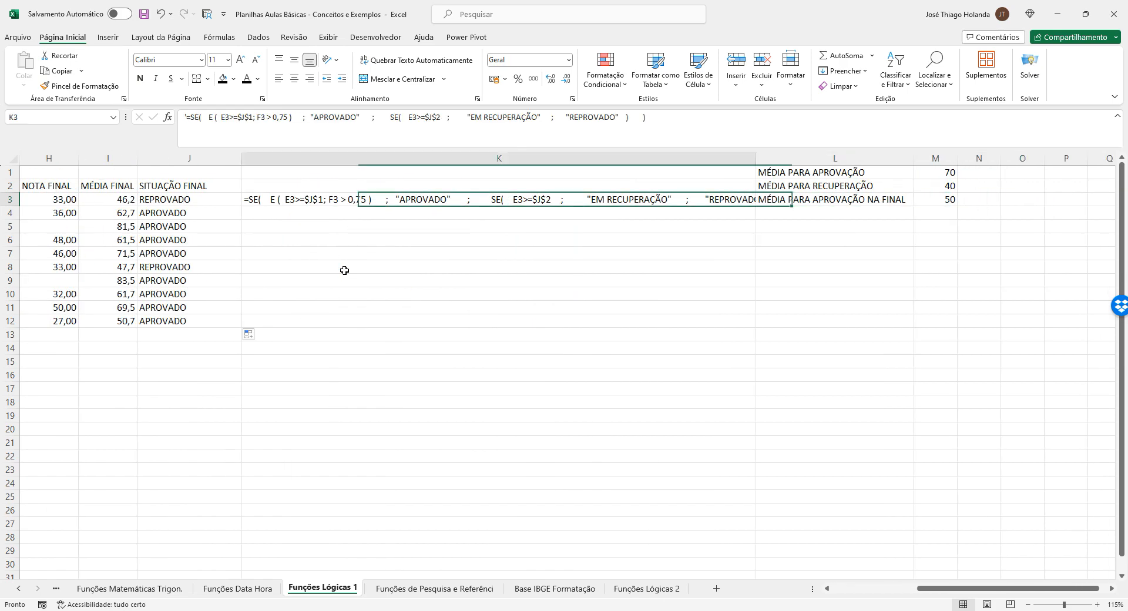
- Copy the text of the SITUAÇÃO FINAL formula in J3 and paste it into K2
key("Right")
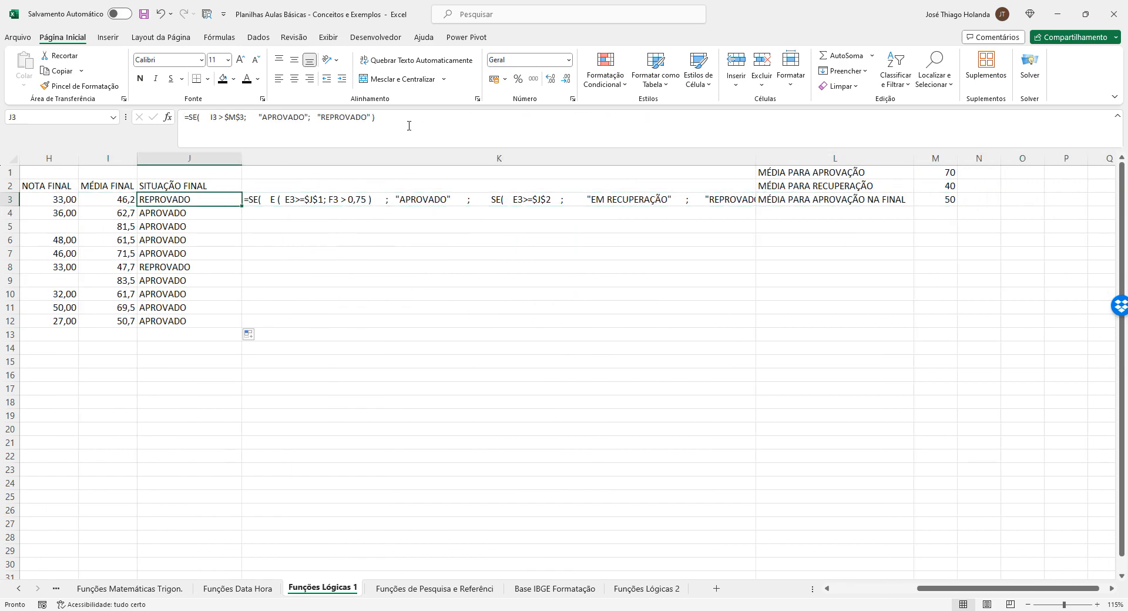
left_click_drag(411, 118, 113, 120)
key("ctrl+c")
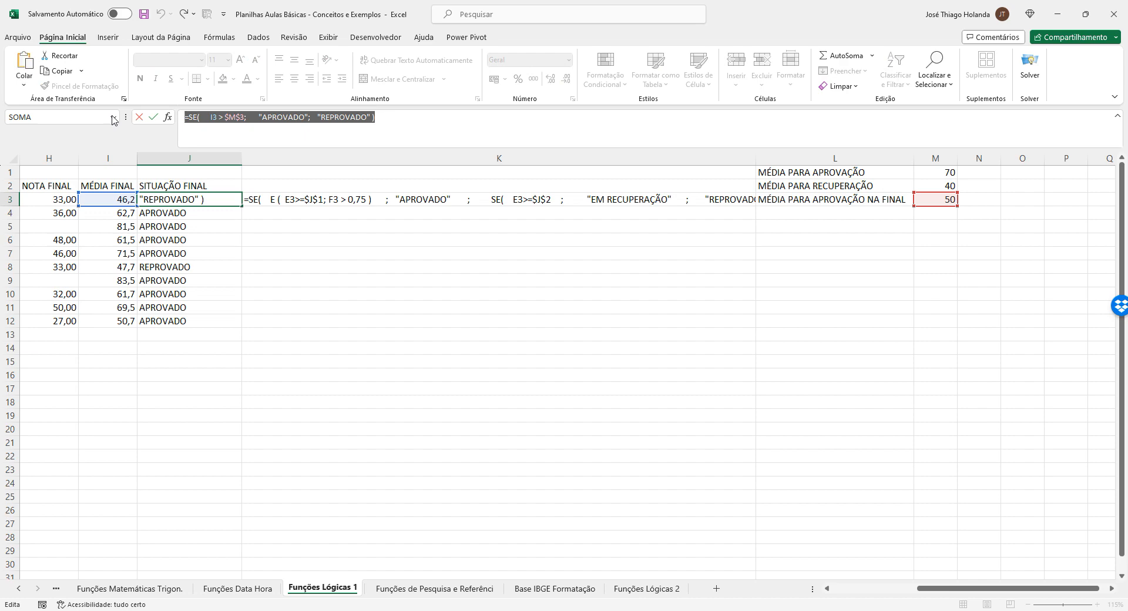
key("Return")
left_click(264, 187)
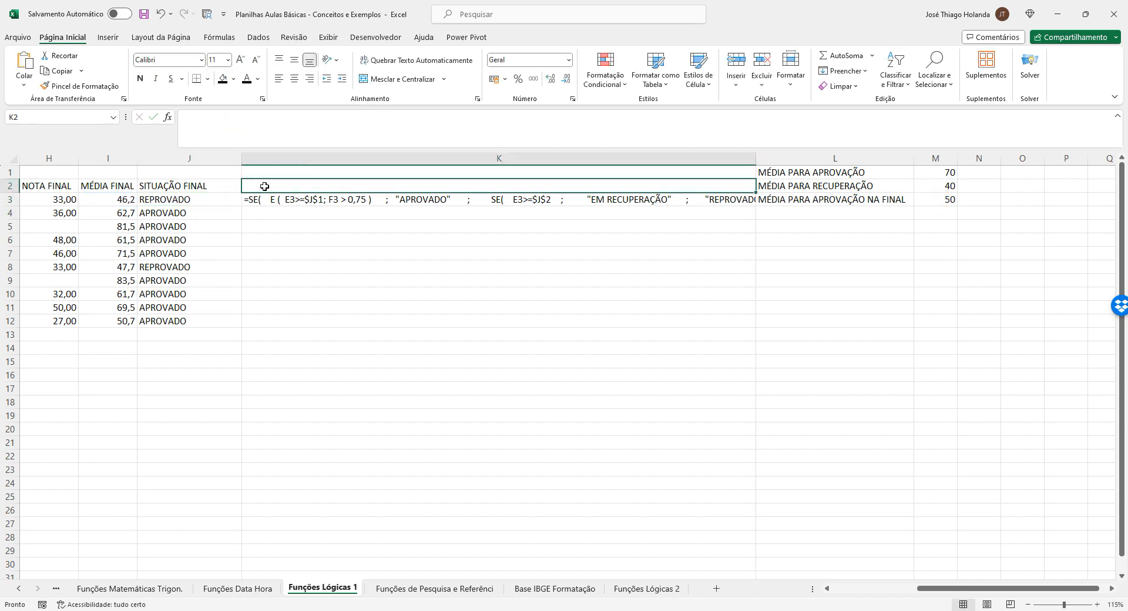
left_click(246, 126)
key("ctrl+v")
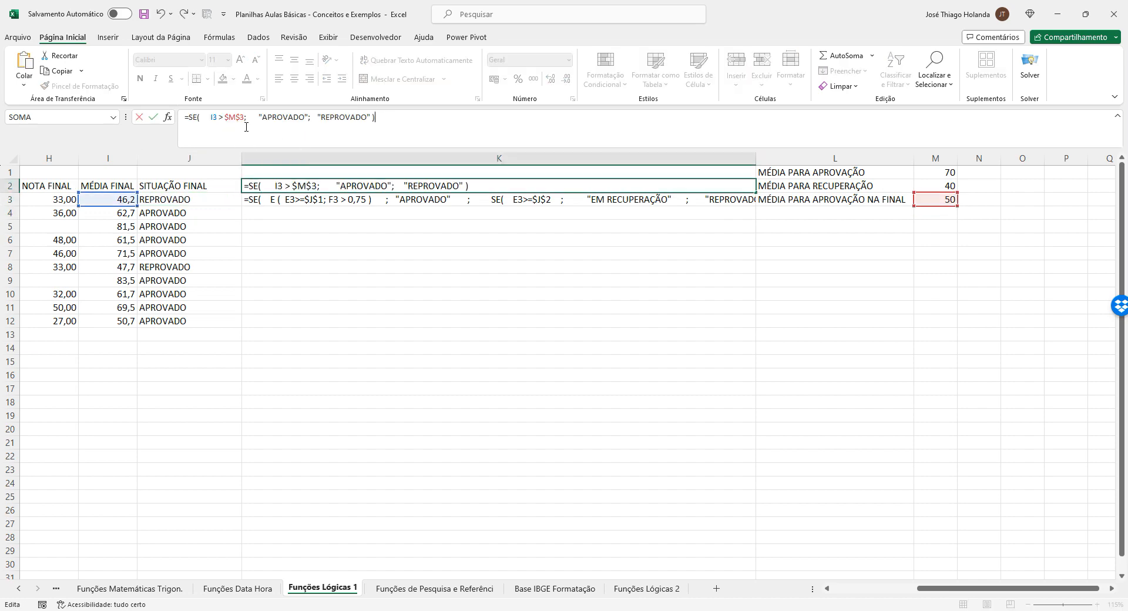
key("Return")
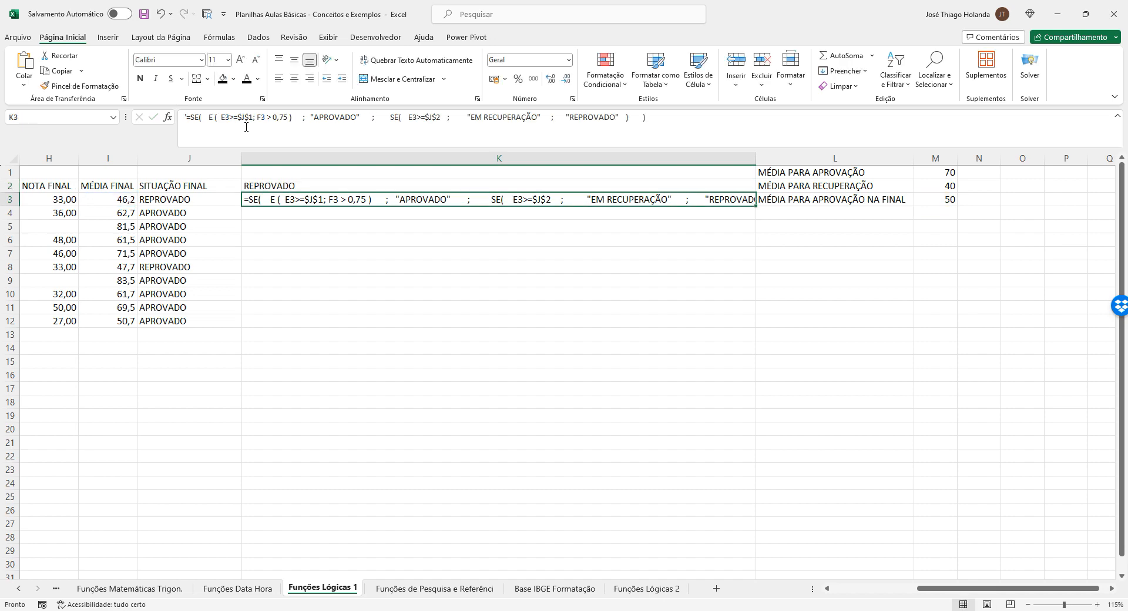
- Put an apostrophe before the formula in K2 so that it is stored as text
key("Up")
left_click(187, 117)
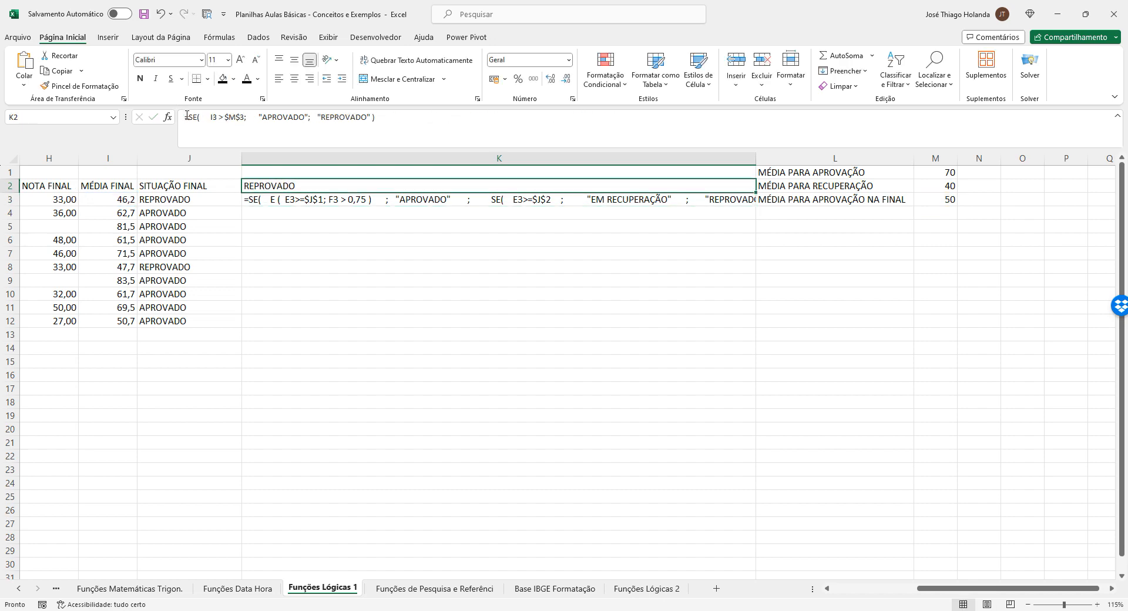
type("'")
key("ctrl+Return")
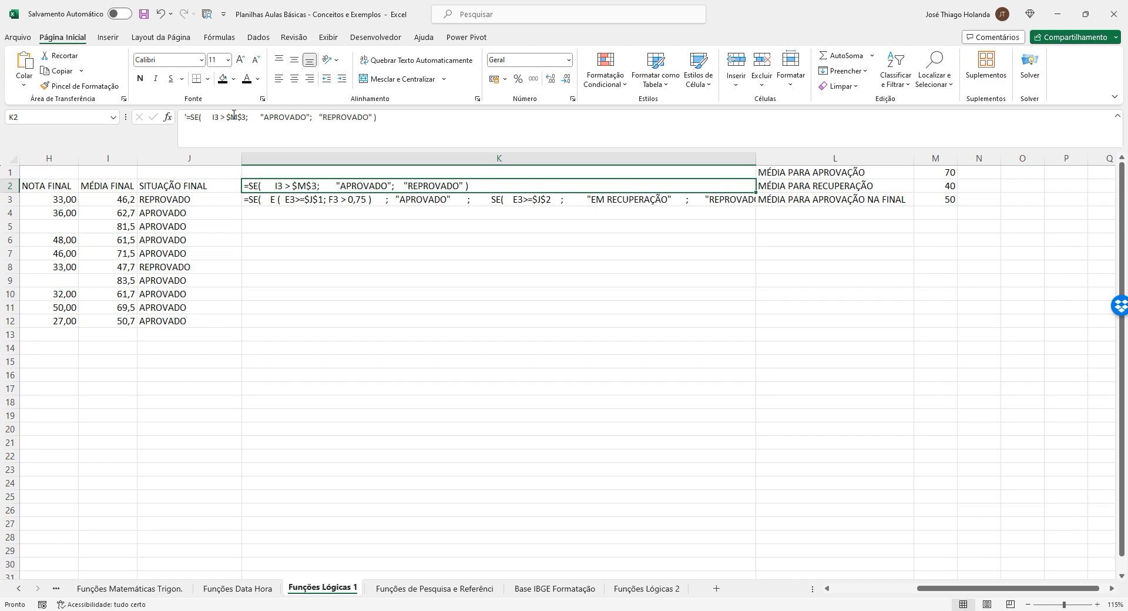
key("Left")
key("Left")
key("Right")
key("Right")
key("Left")
key("Left")
key("Left")
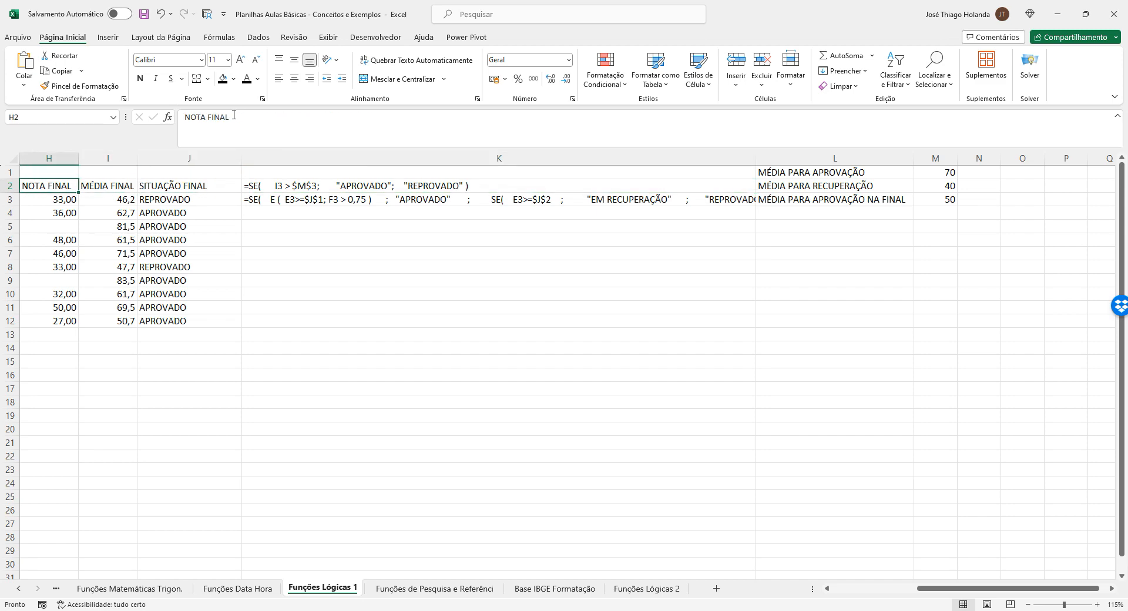
- Replace the AVALIAÇÃO 1 grade in C3 with the formula =ALEATÓRIOENTRE(30;100)
key("Home")
key("Down")
key("Right")
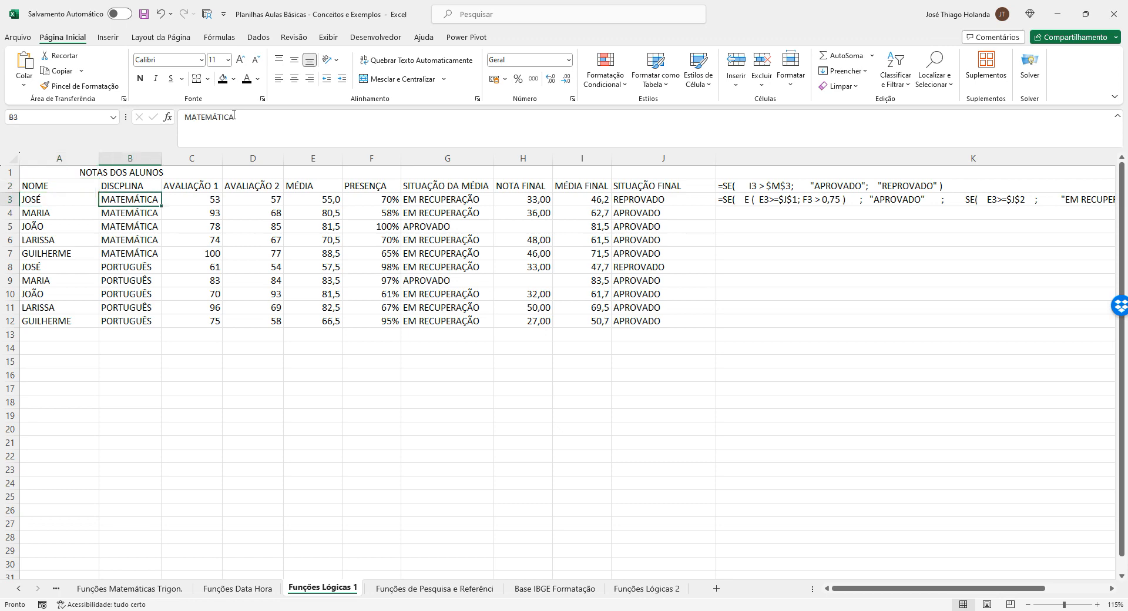
key("Right")
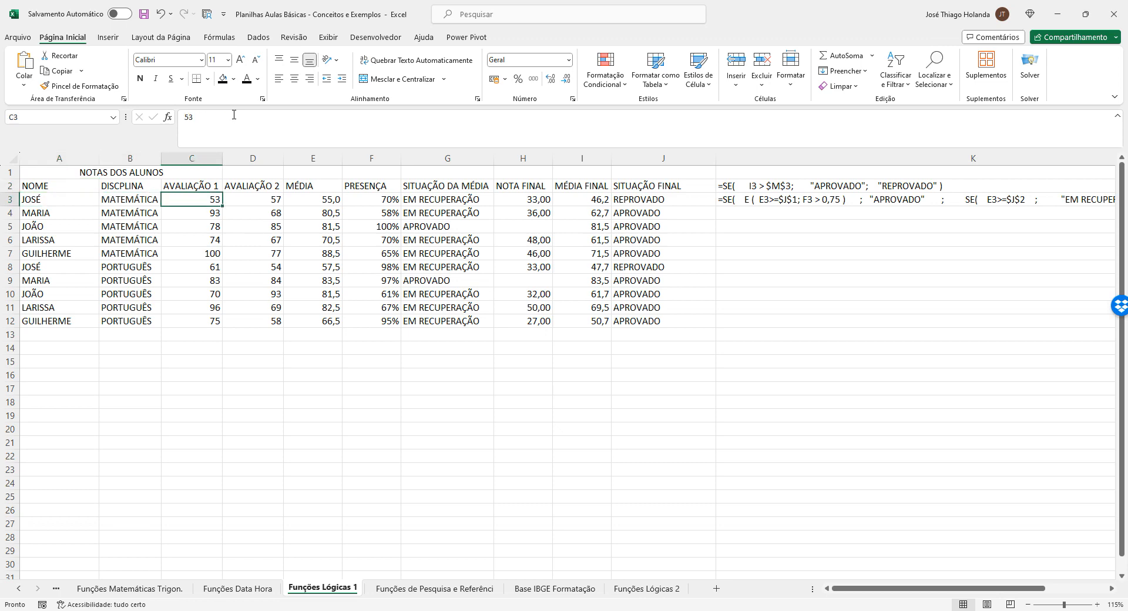
key("shift+Right")
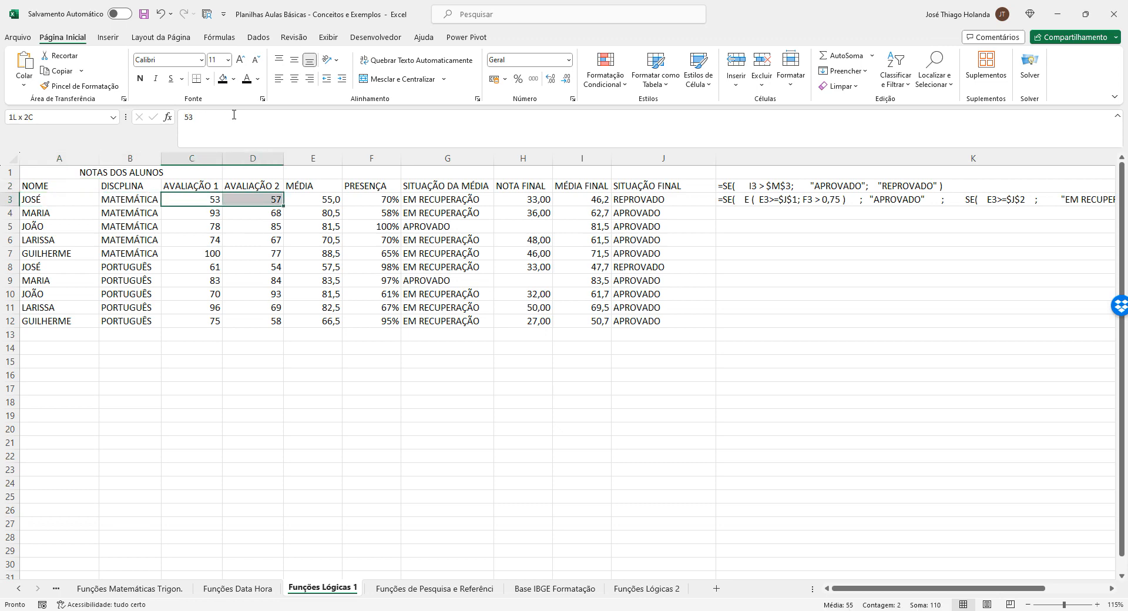
key("shift+Down")
key("shift+Down")
key("shift+Down")
key("shift+Down")
key("shift+Down")
key("Up")
key("Down")
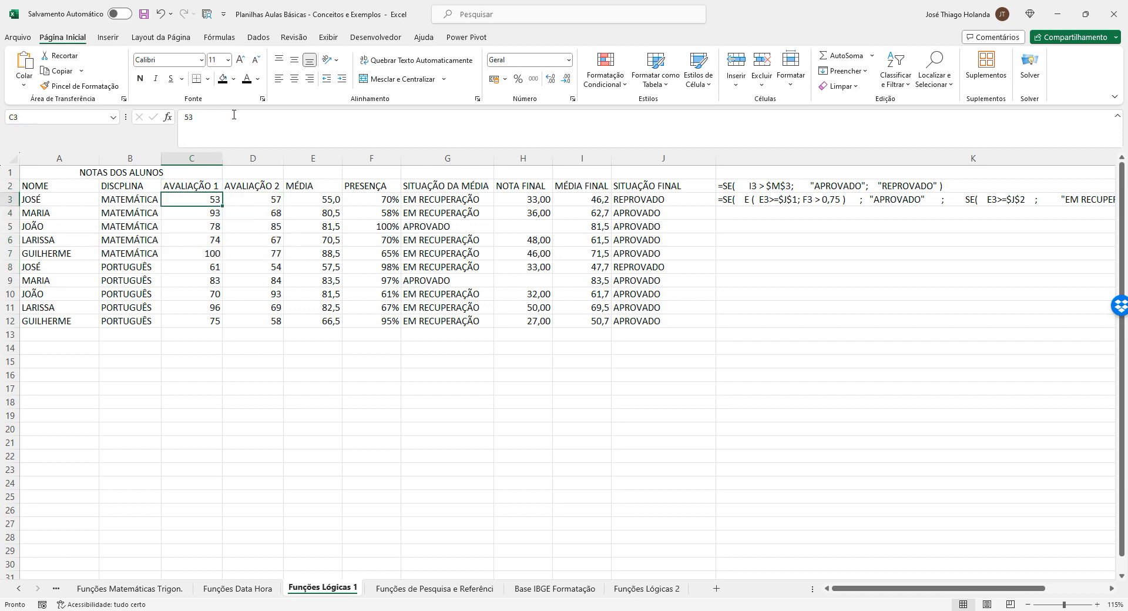
type("=ALE")
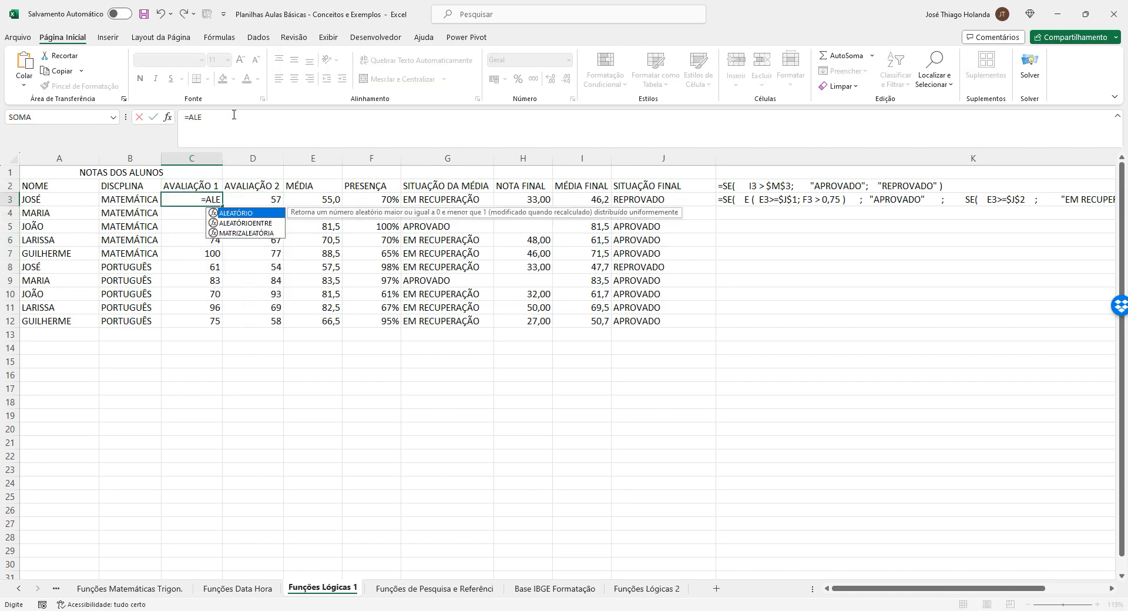
type("ATÓRIO")
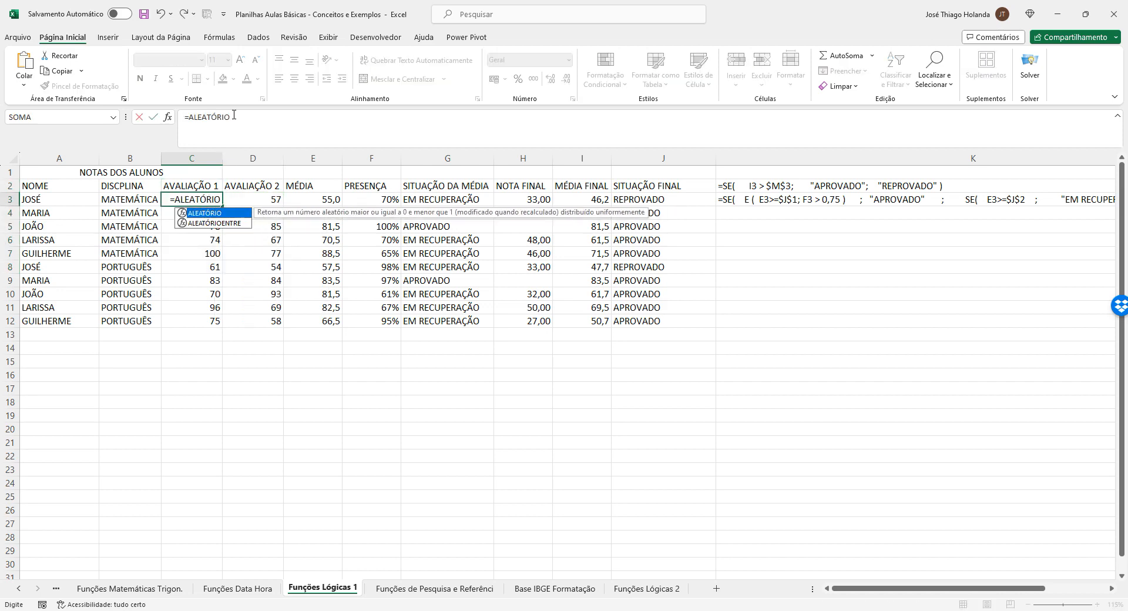
type("ENTRE(")
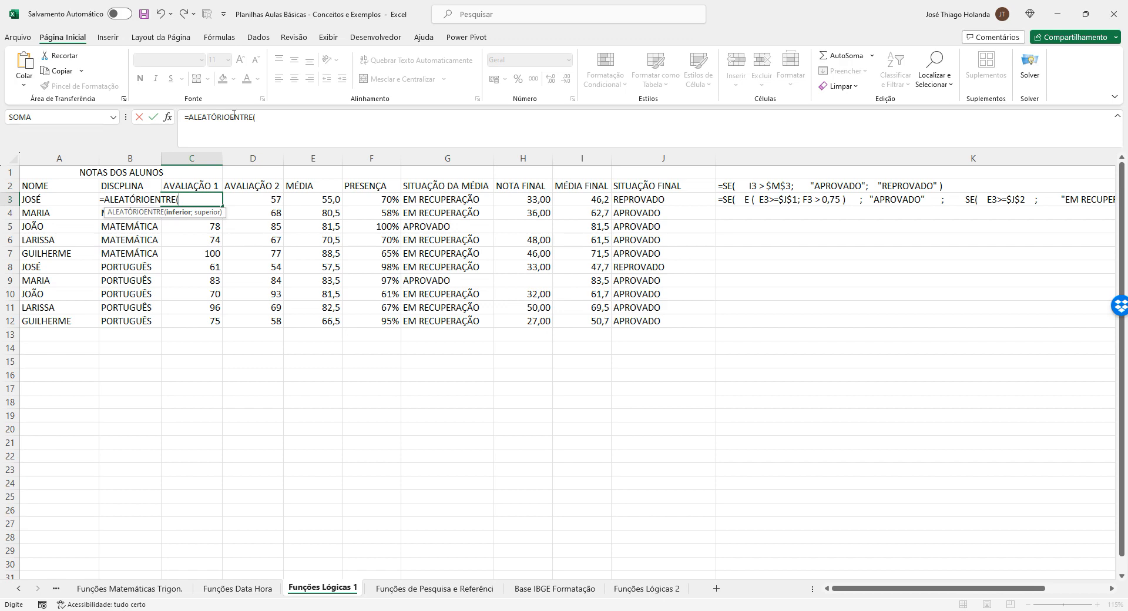
type("30;100)")
key("Return")
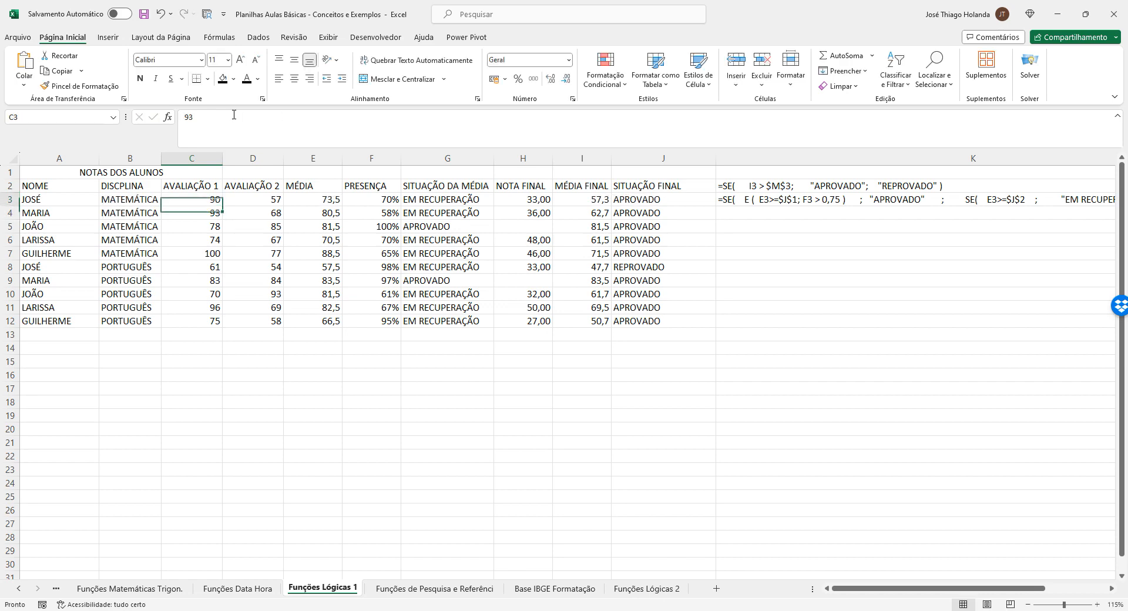
- Fill the random grade formula from C3 over all AVALIAÇÃO 1 and AVALIAÇÃO 2 grades in C3:D12
key("Up")
left_click_drag(223, 210, 262, 329)
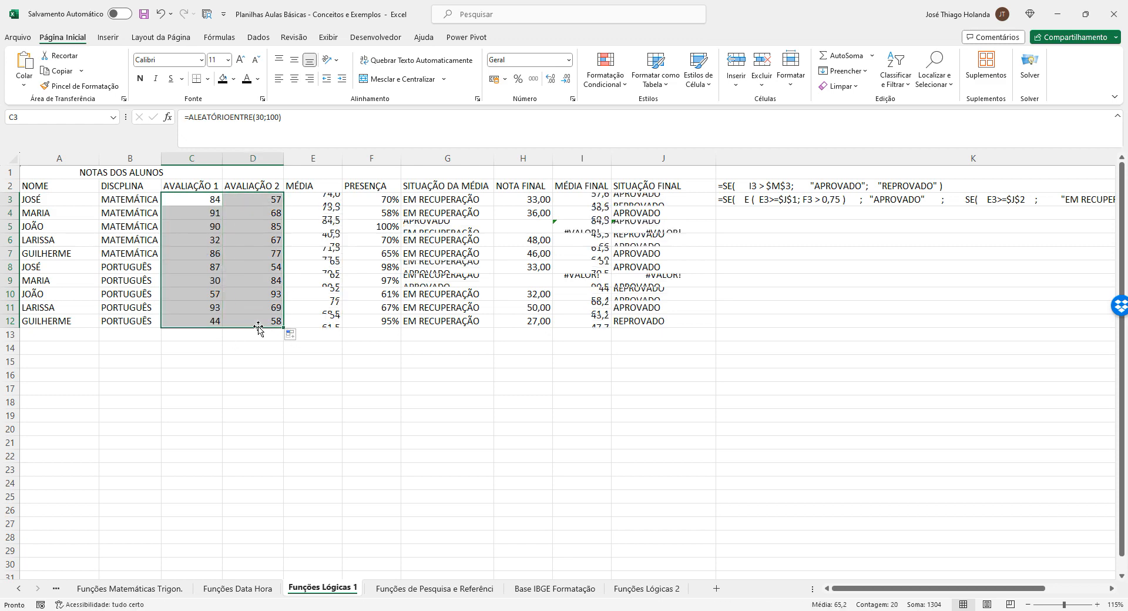
left_click(317, 360)
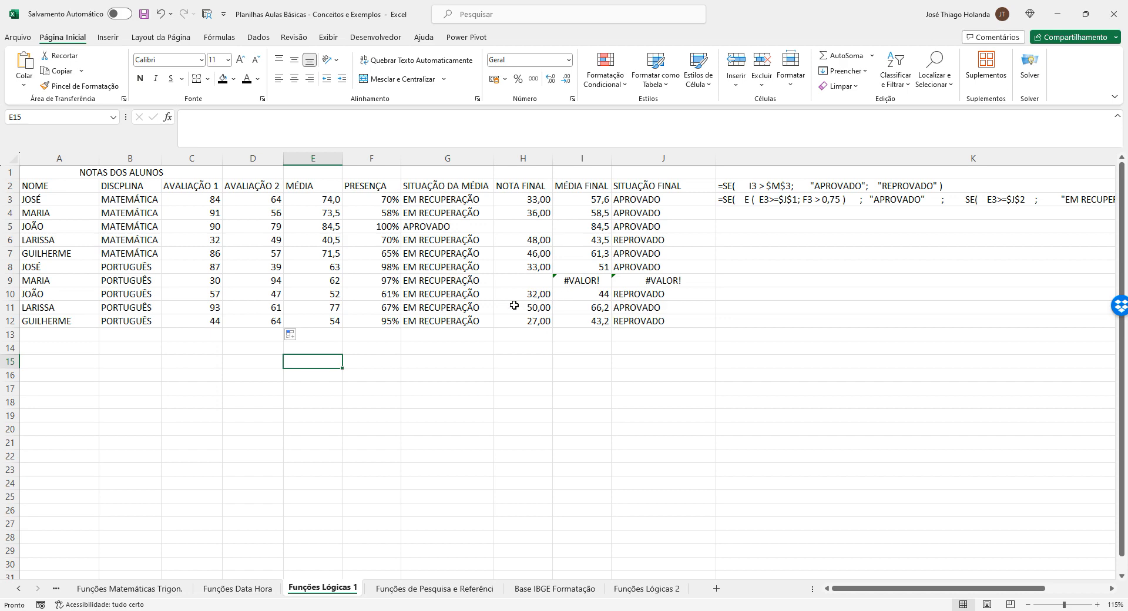
- Examine the MÉDIA FINAL and SITUAÇÃO FINAL formulas in row 9 and the MÉDIA, SITUAÇÃO DA MÉDIA and NOTA FINAL cells behind them
left_click(588, 280)
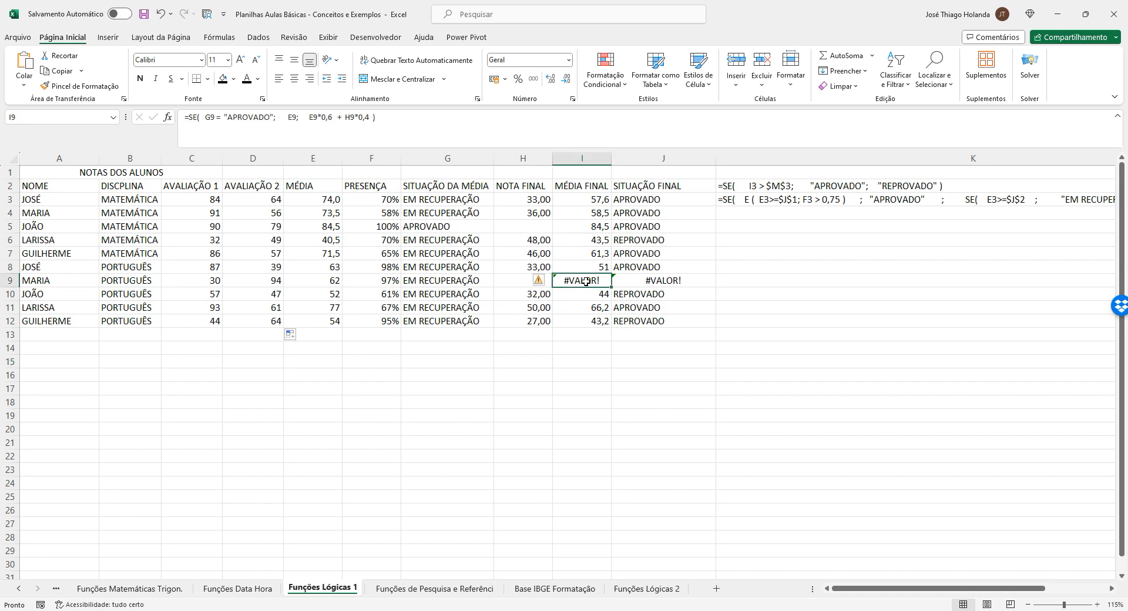
left_click(547, 404)
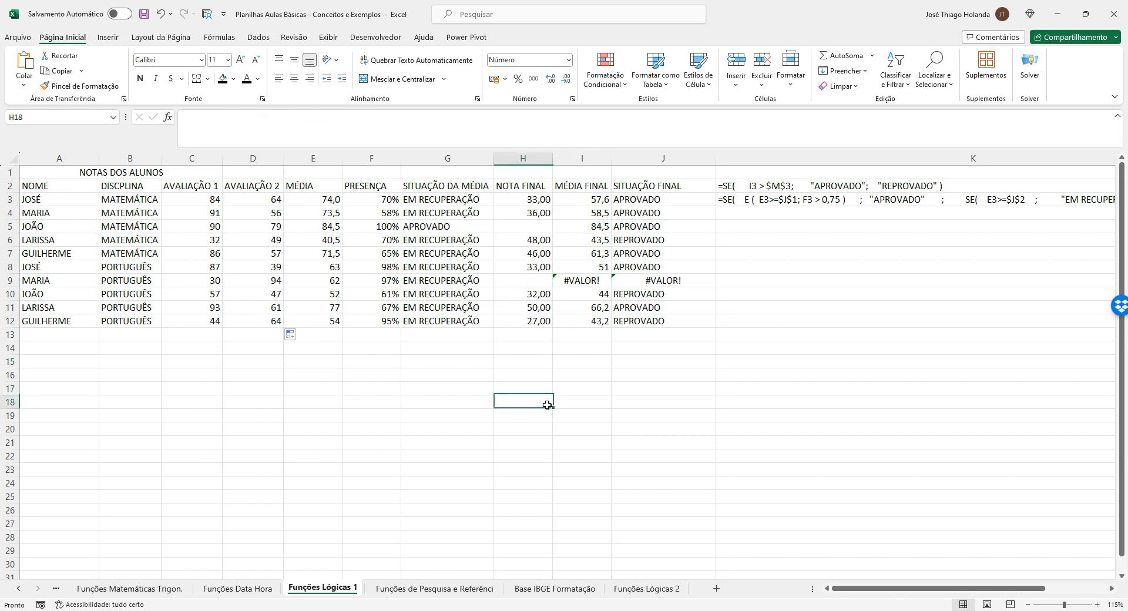
left_click(662, 283)
left_click(571, 278)
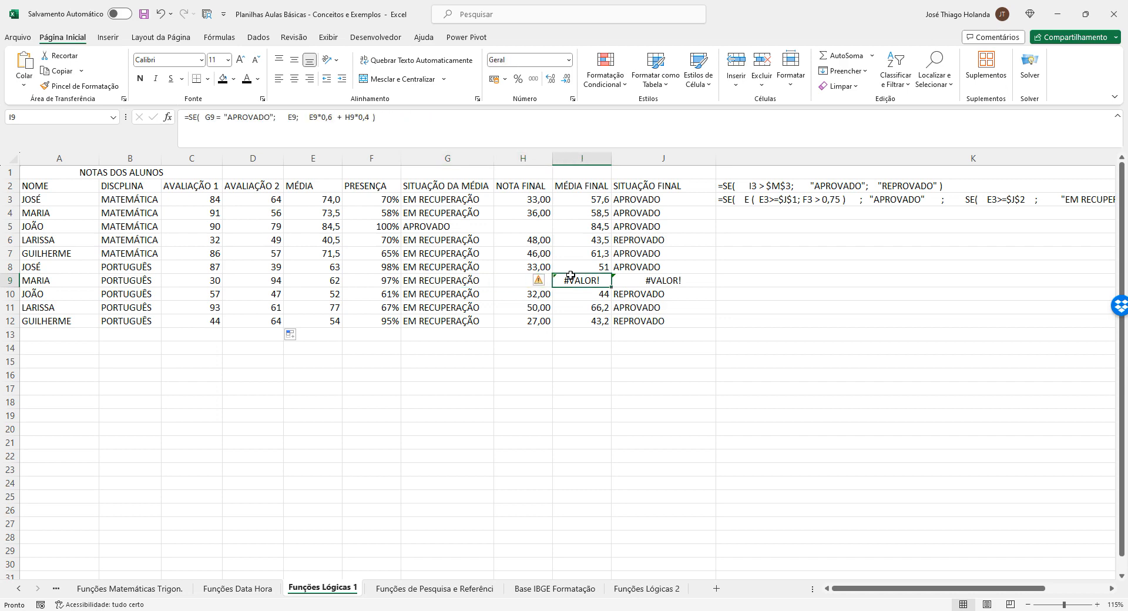
key("Left")
key("Left")
key("Left")
key("Left")
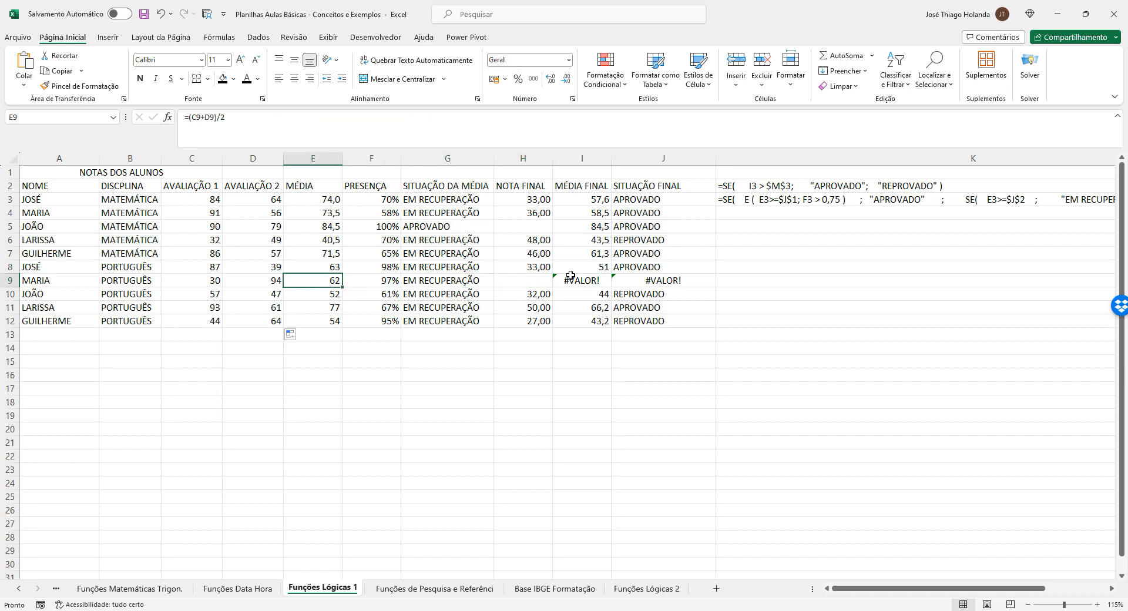
key("Right")
key("Right")
key("Right")
key("Right")
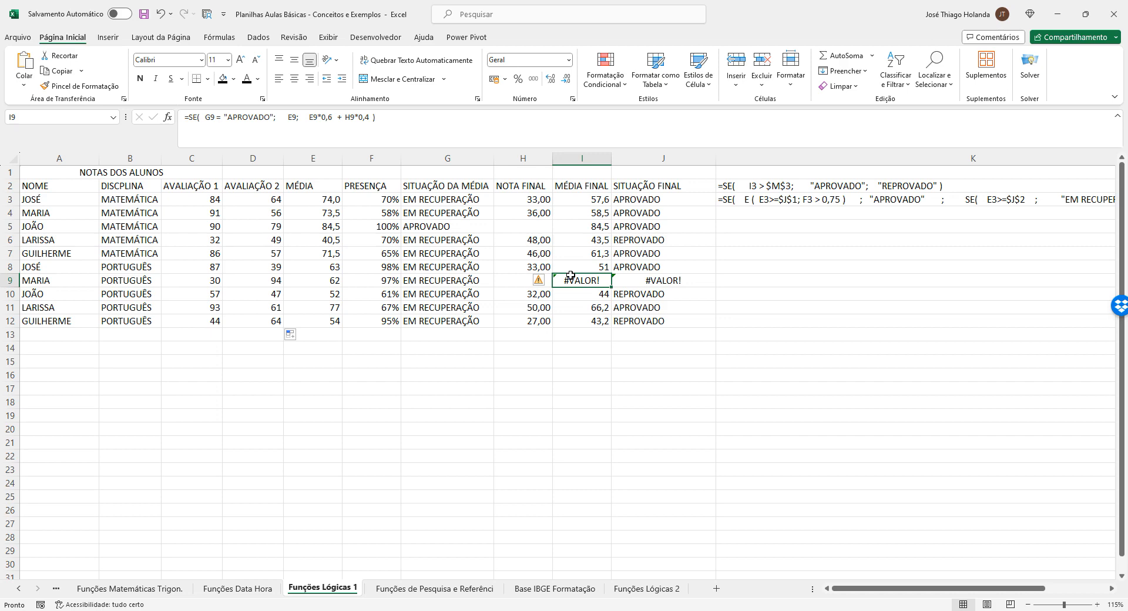
key("Left")
key("Left")
key("Left")
key("Left")
key("Right")
key("Right")
key("Right")
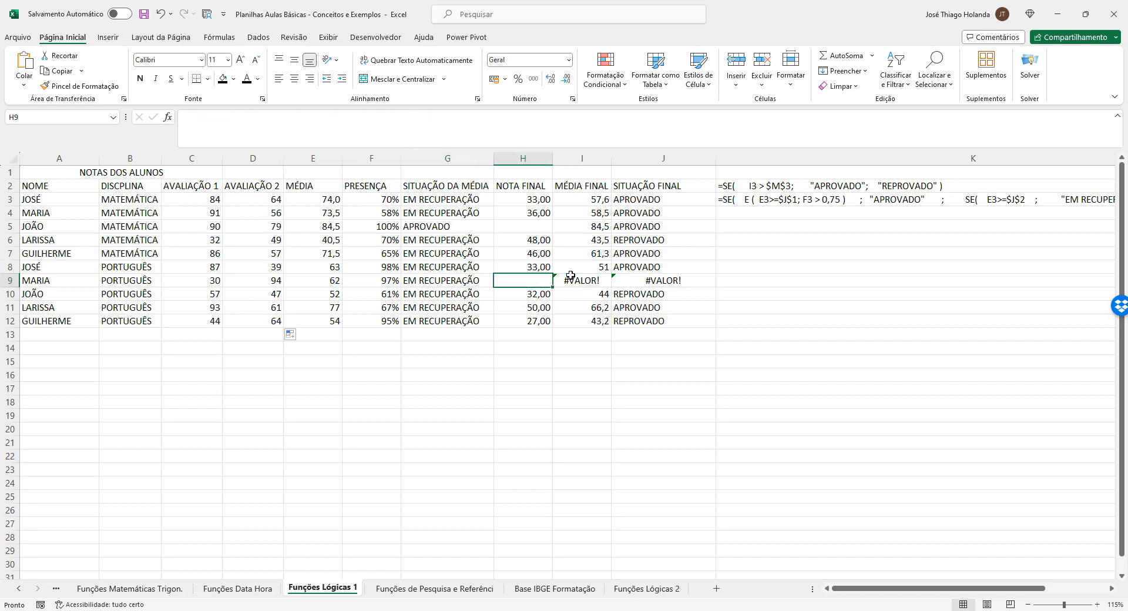
- Replace the NOTA FINAL in H3 with the formula =ALEATÓRIOENTRE(25;75)
key("Up")
key("Up")
key("Up")
key("Up")
key("Up")
key("Up")
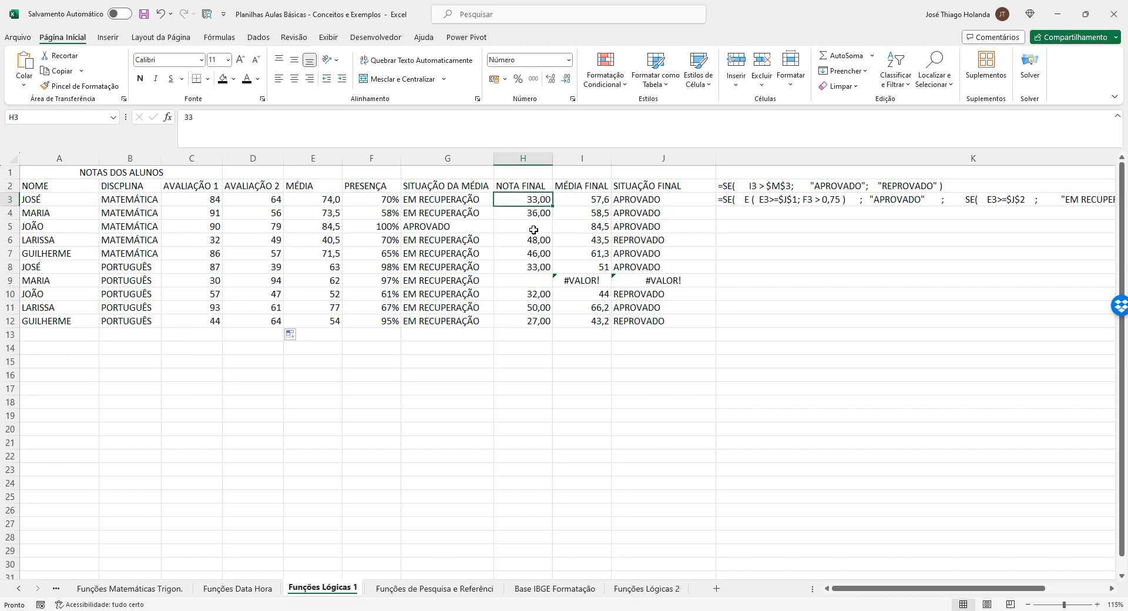
type("=A")
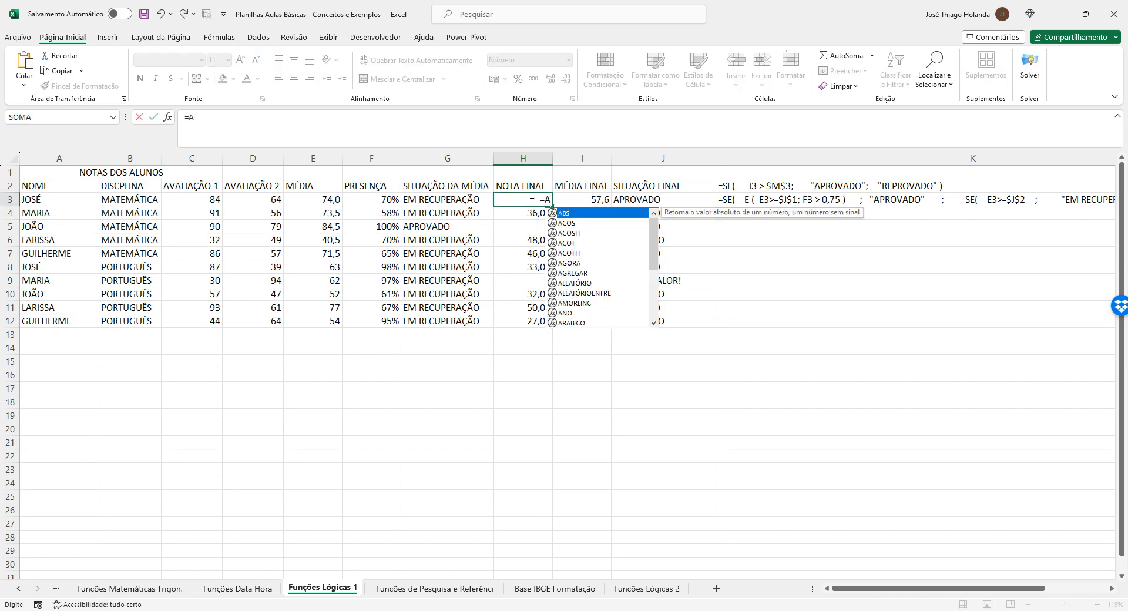
type("LEA")
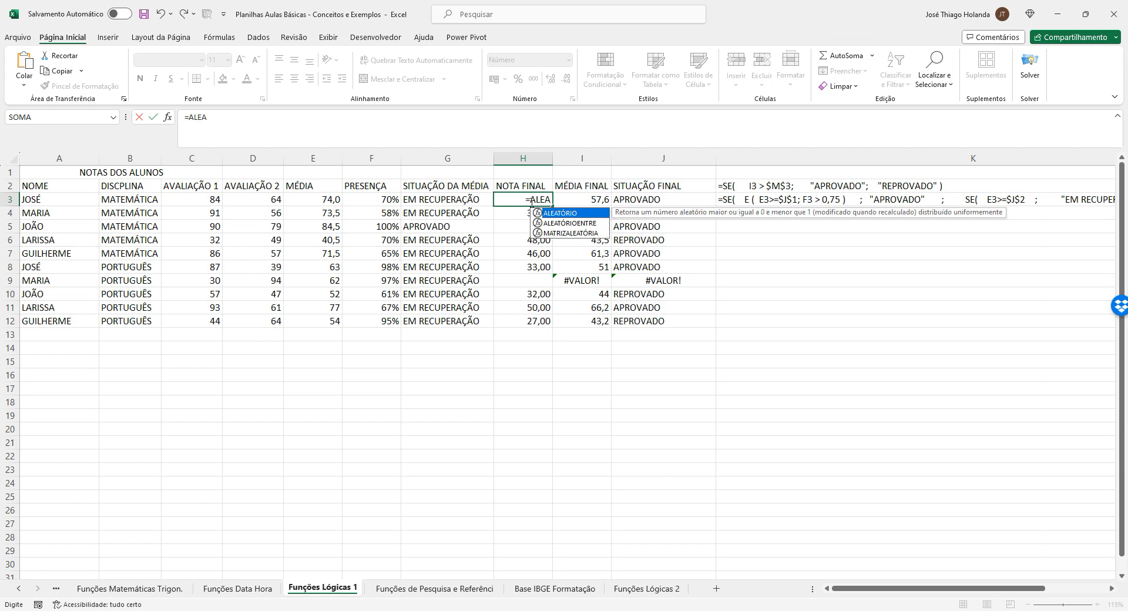
type("TÓRIOEN")
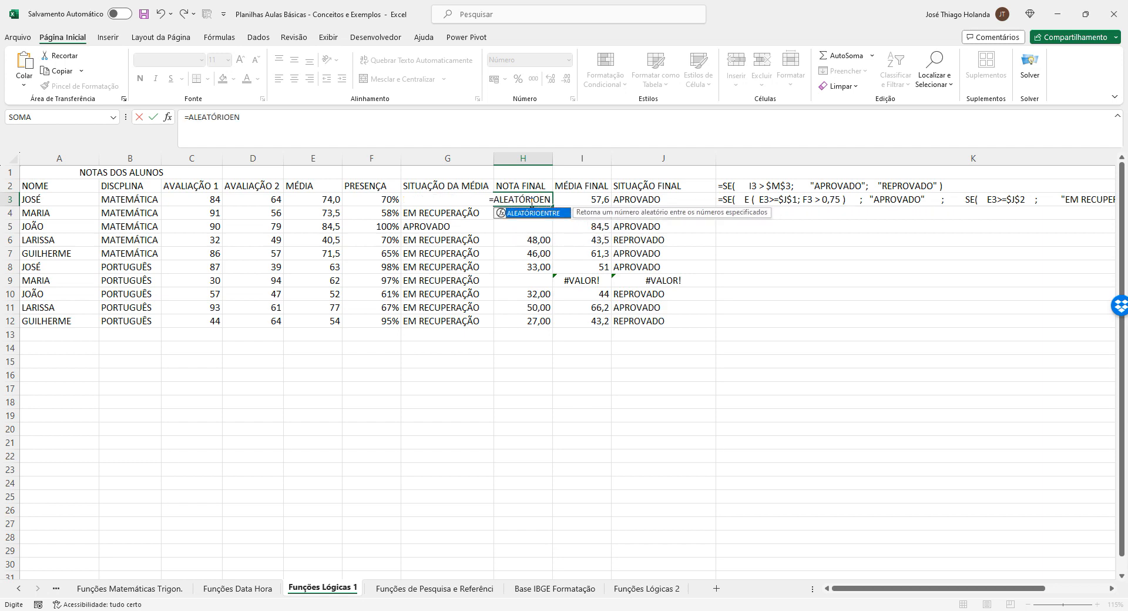
type("TRE(")
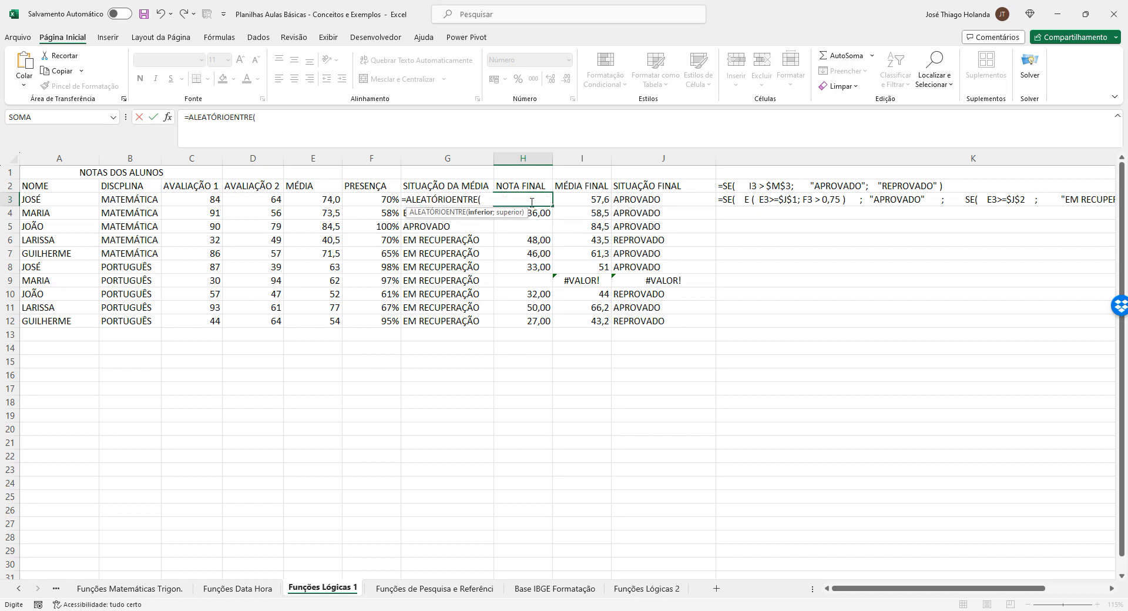
left_click(380, 130)
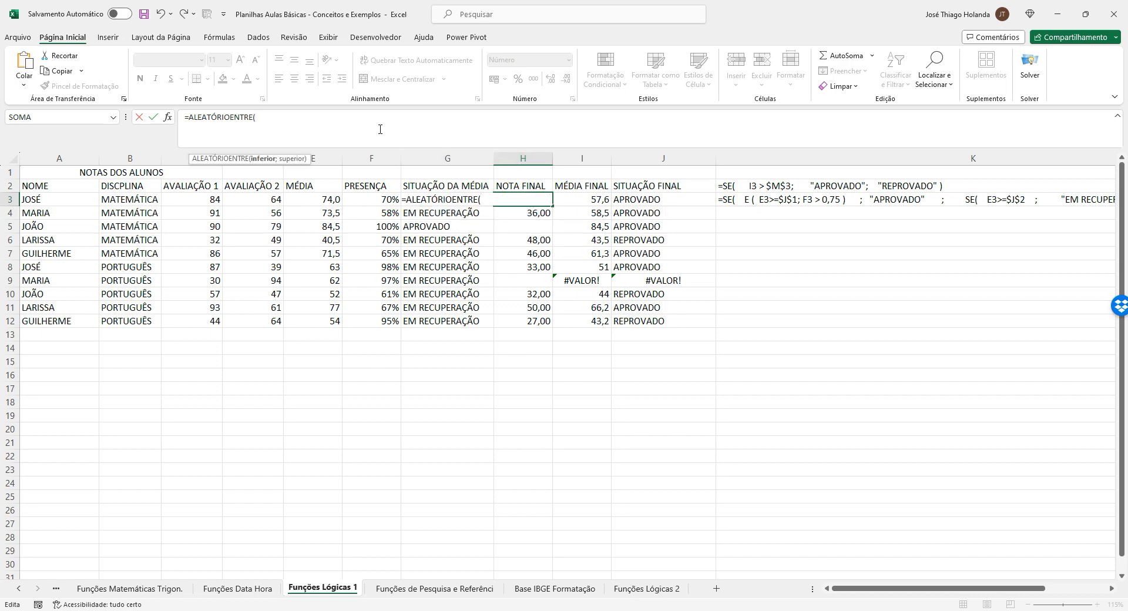
type("25;75")
key("Return")
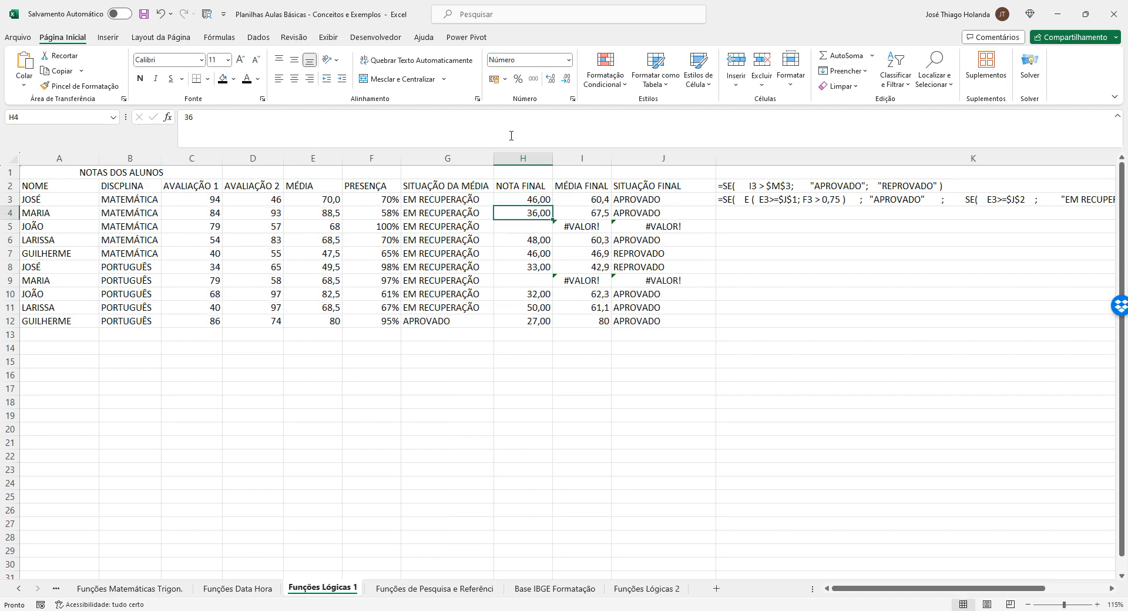
- Insert an SE test for G3 = "APROVADO" that returns "" before ALEATÓRIOENTRE(25;75) in the H3 formula
key("Up")
left_click(188, 118)
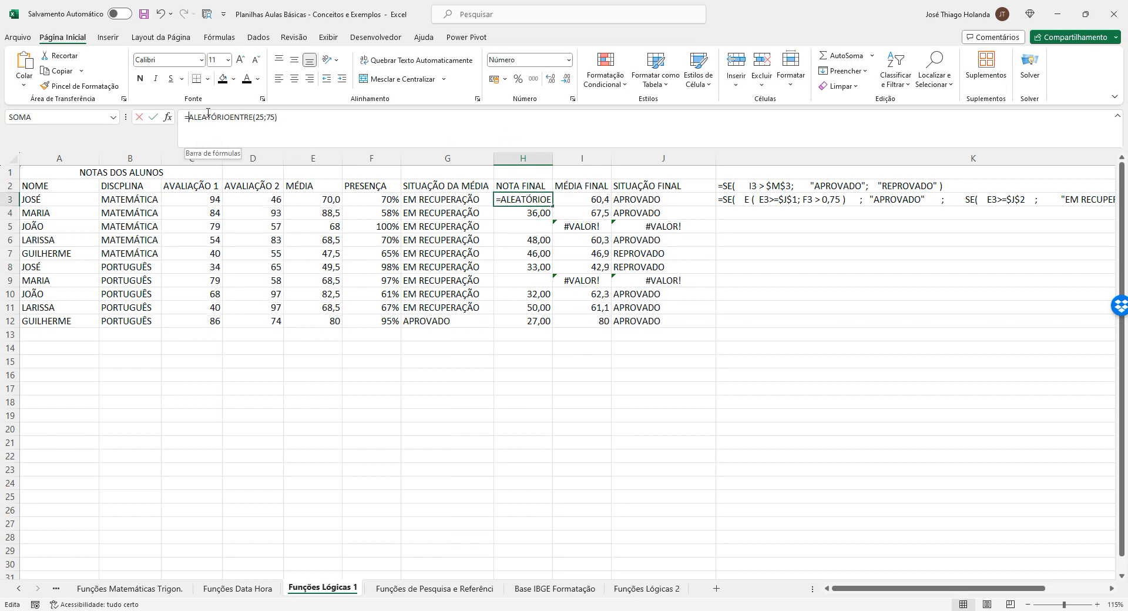
type("SE (")
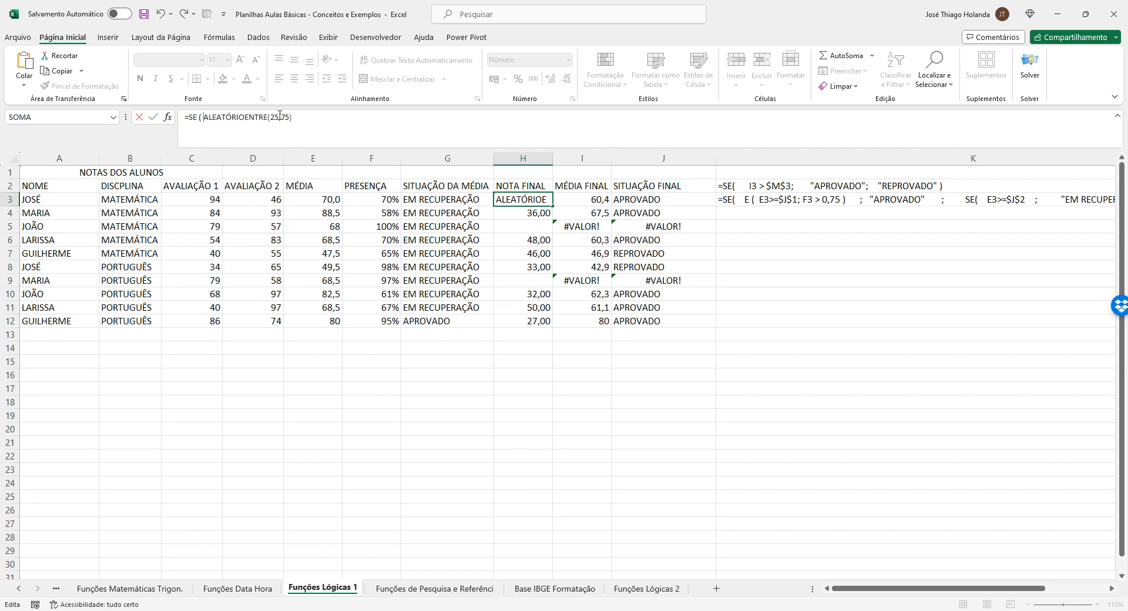
key("BackSpace")
left_click(442, 200)
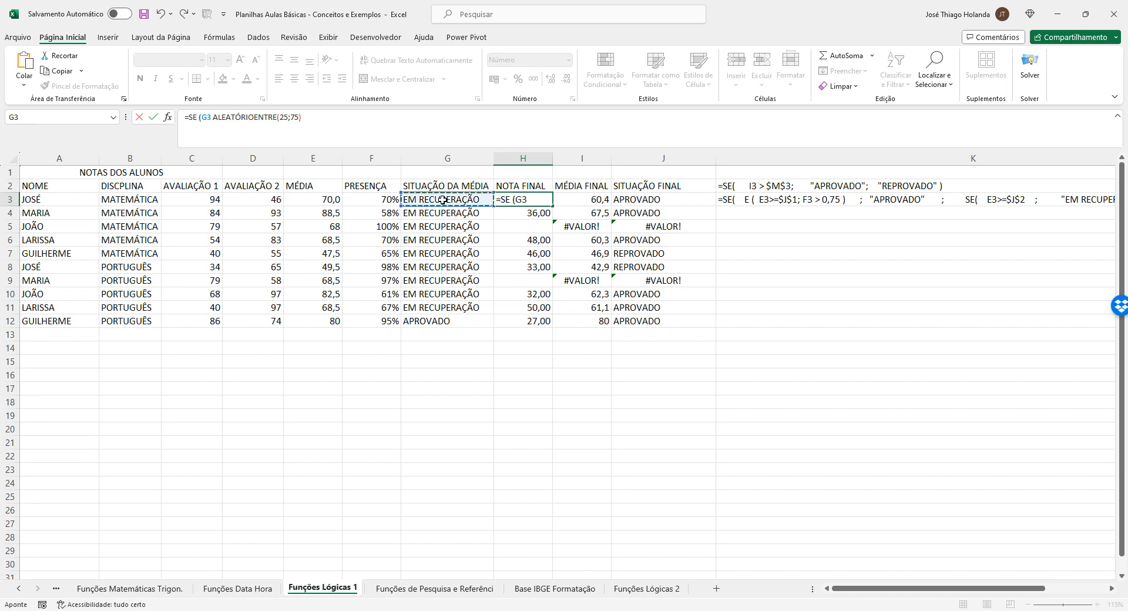
type("= \"")
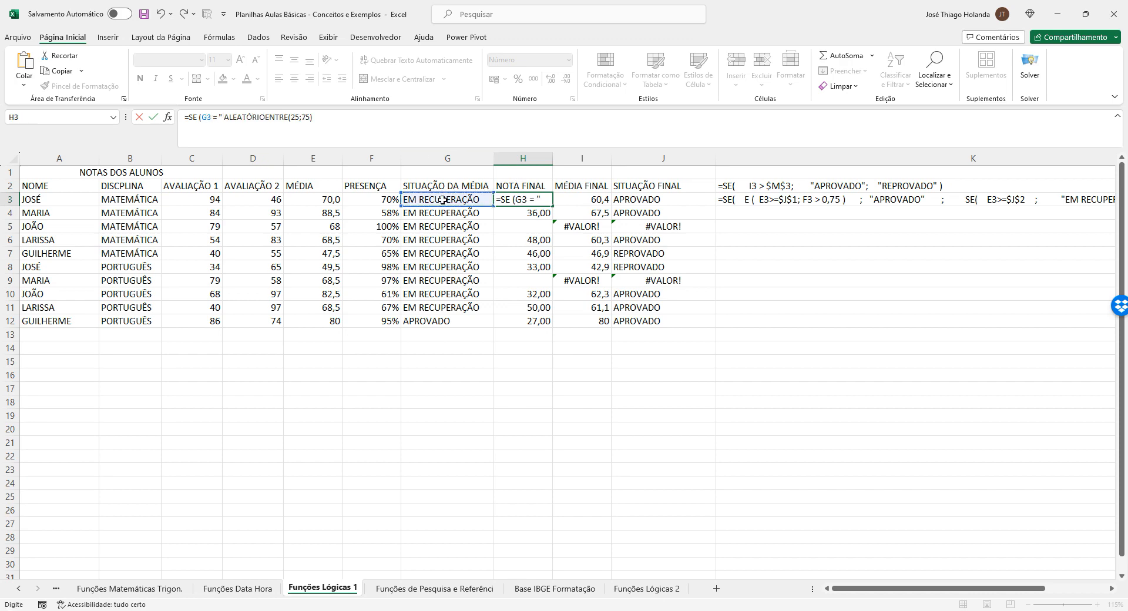
type("APROVADO\" ")
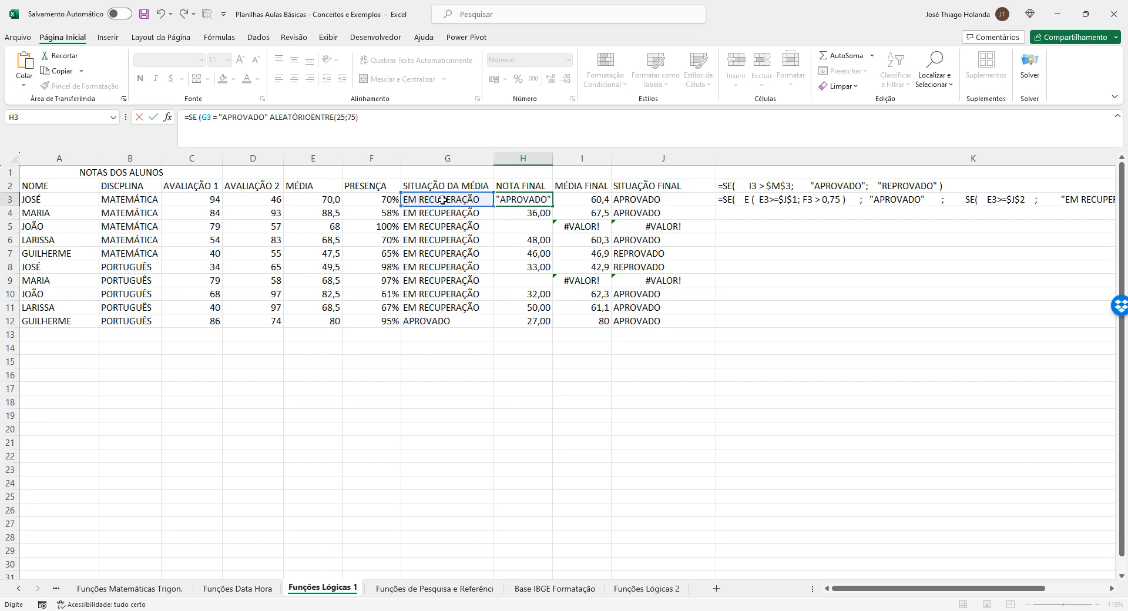
type(";")
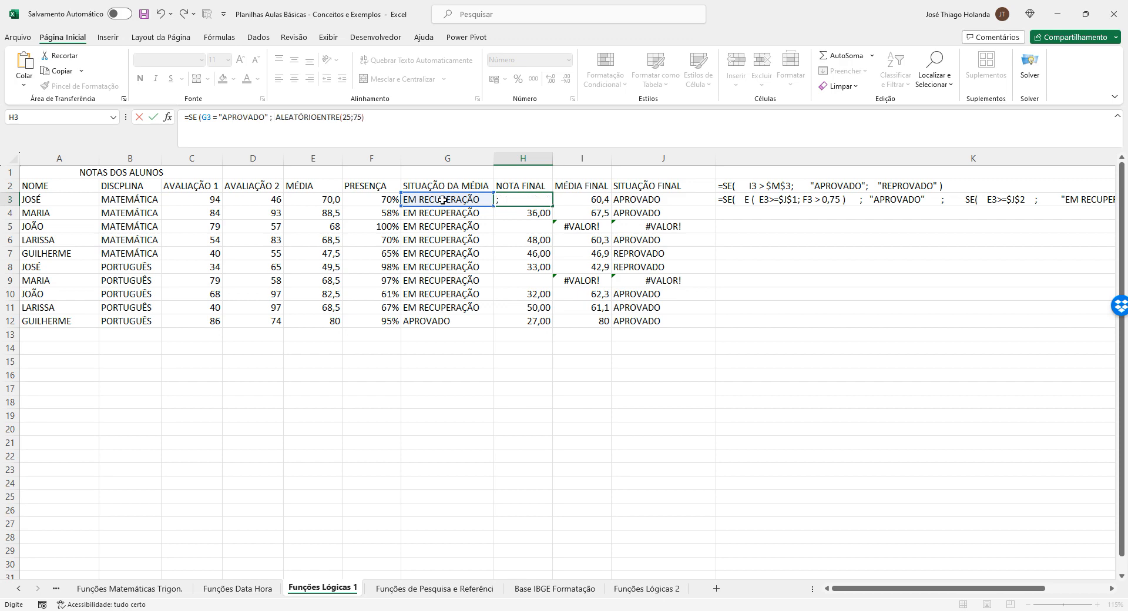
type(" \"\" ;  )")
key("Return")
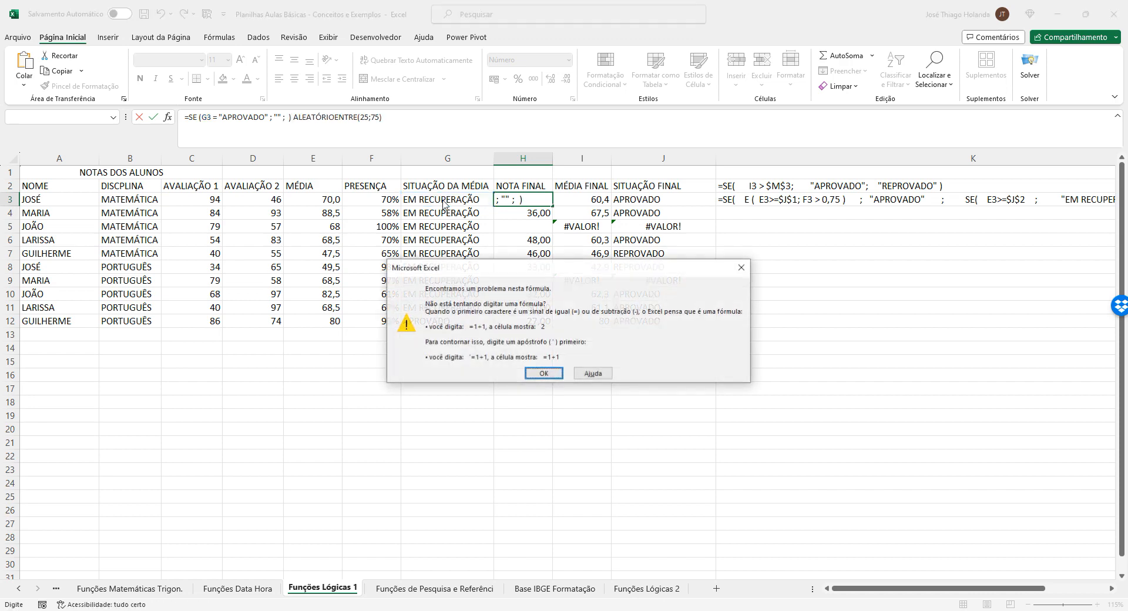
- Correct the NOTA FINAL formula in H3 to =SE(G3="APROVADO";"";ALEATÓRIOENTRE(25;75)) and fill it down to H12
key("Return")
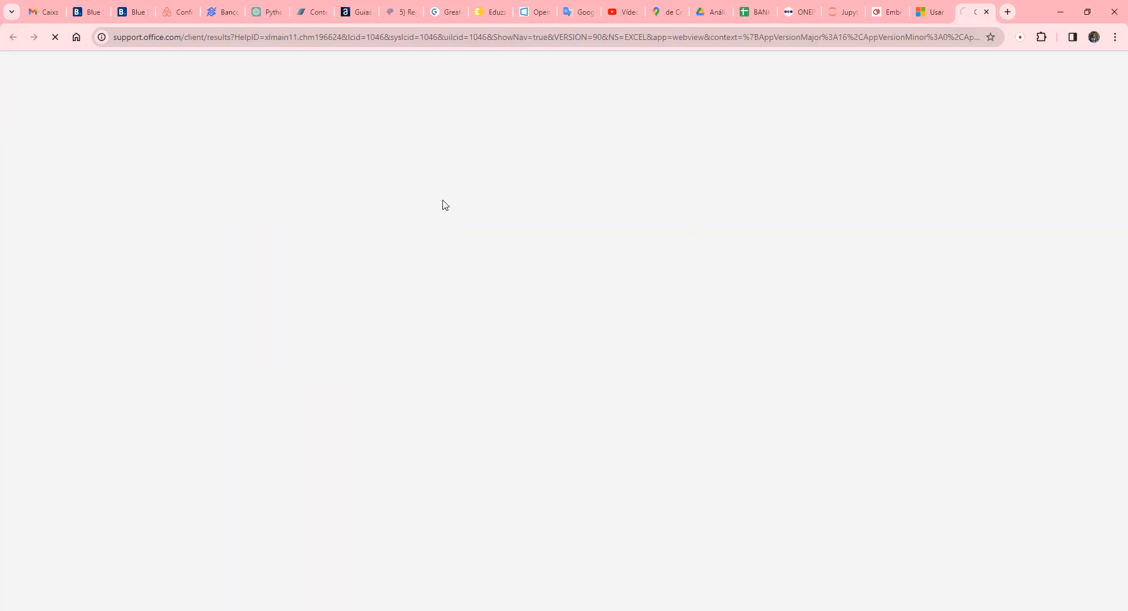
key("alt+Tab")
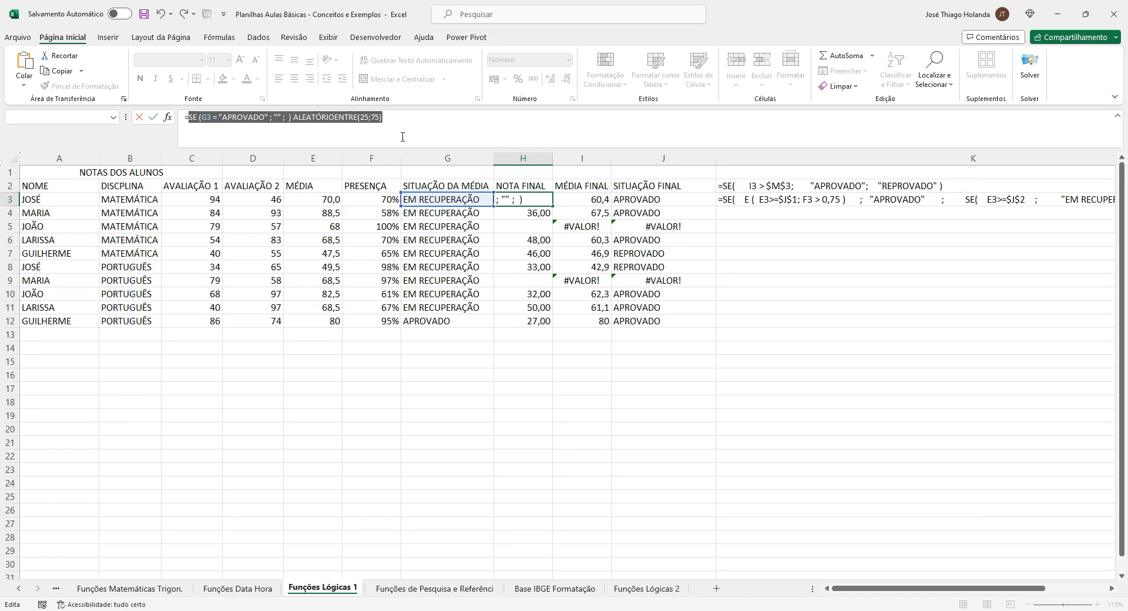
left_click(289, 117)
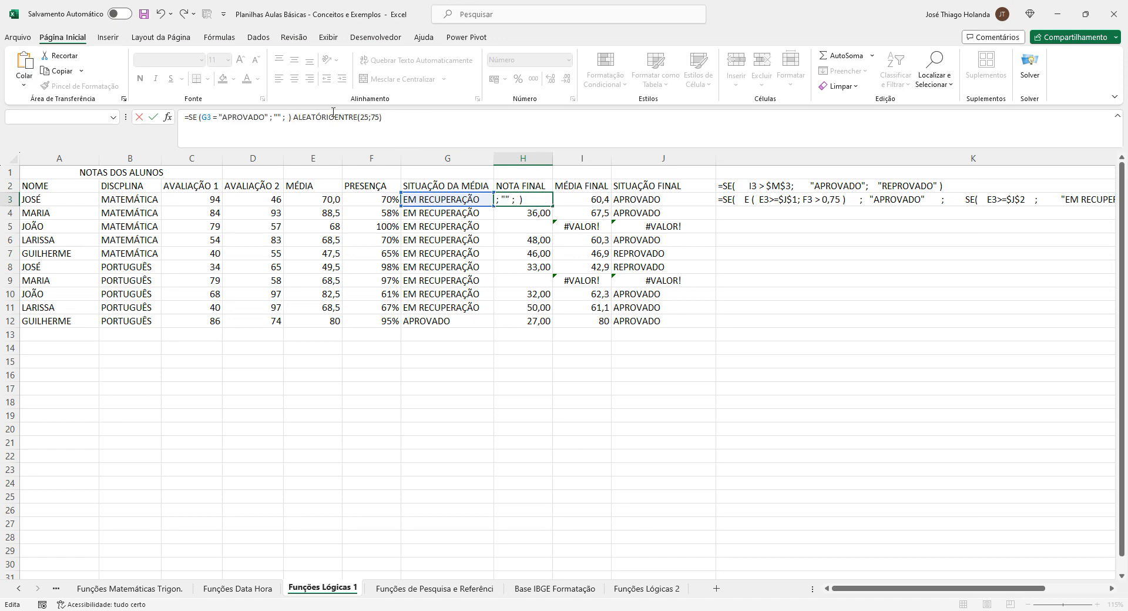
key("BackSpace")
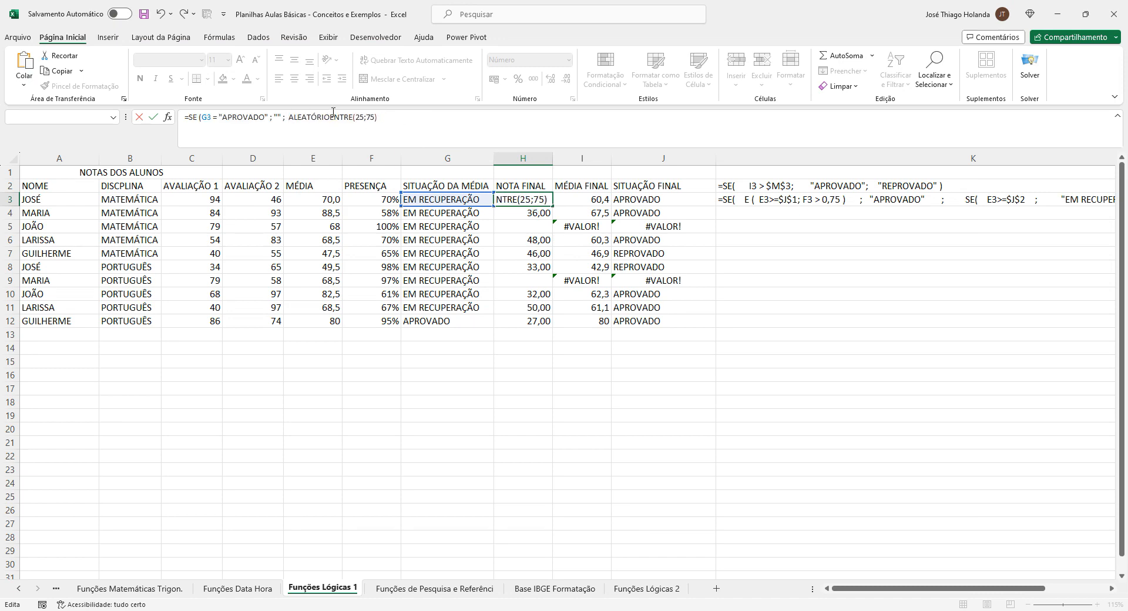
key("Return")
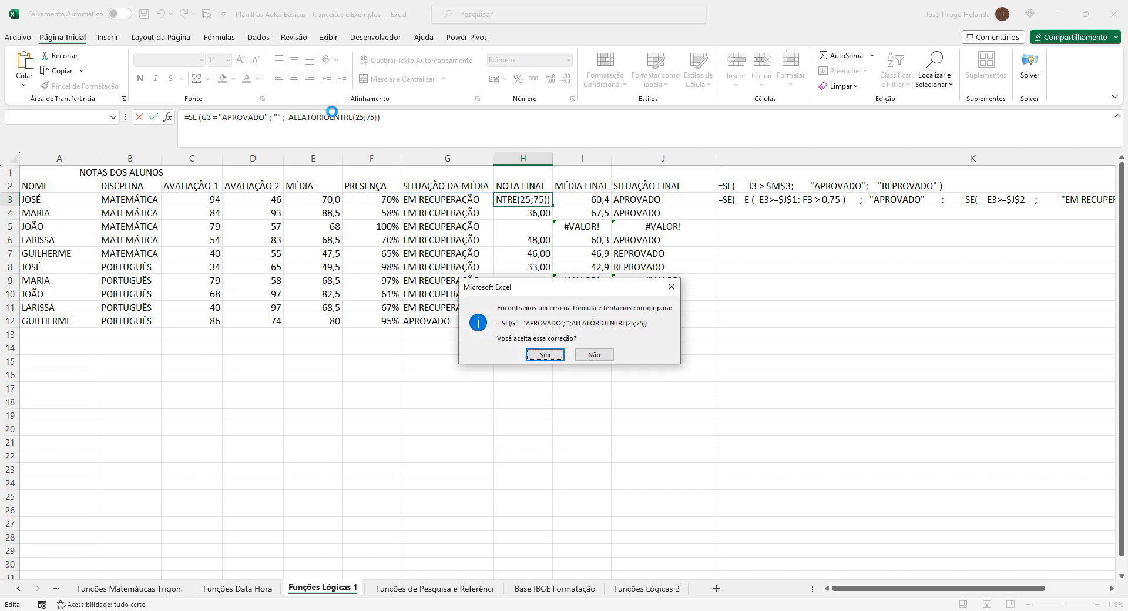
key("Return")
key("Up")
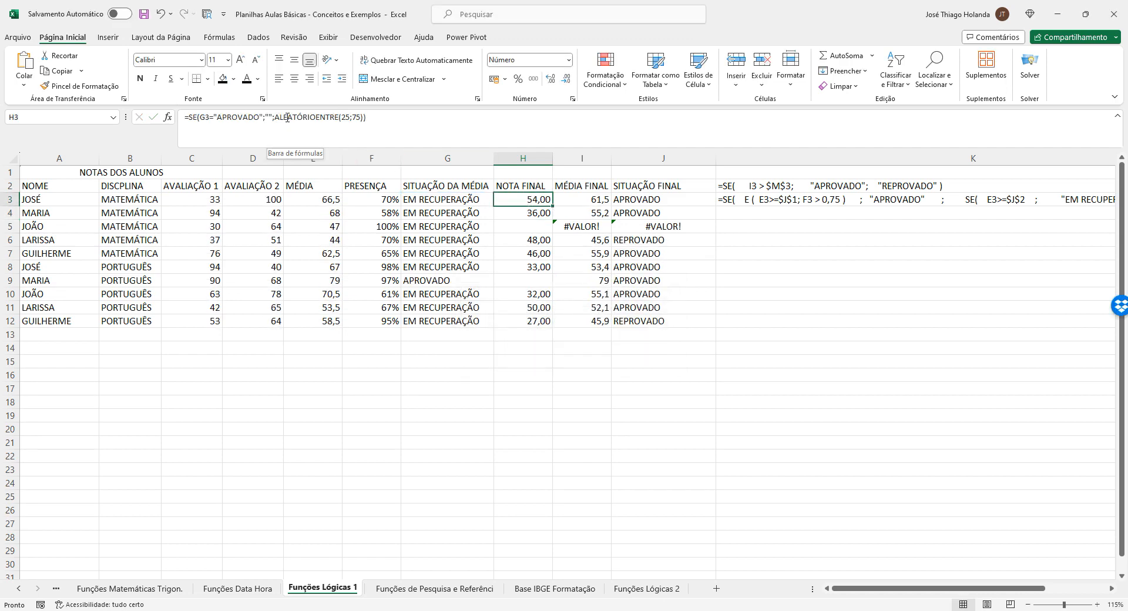
left_click_drag(552, 205, 553, 327)
left_click(552, 358)
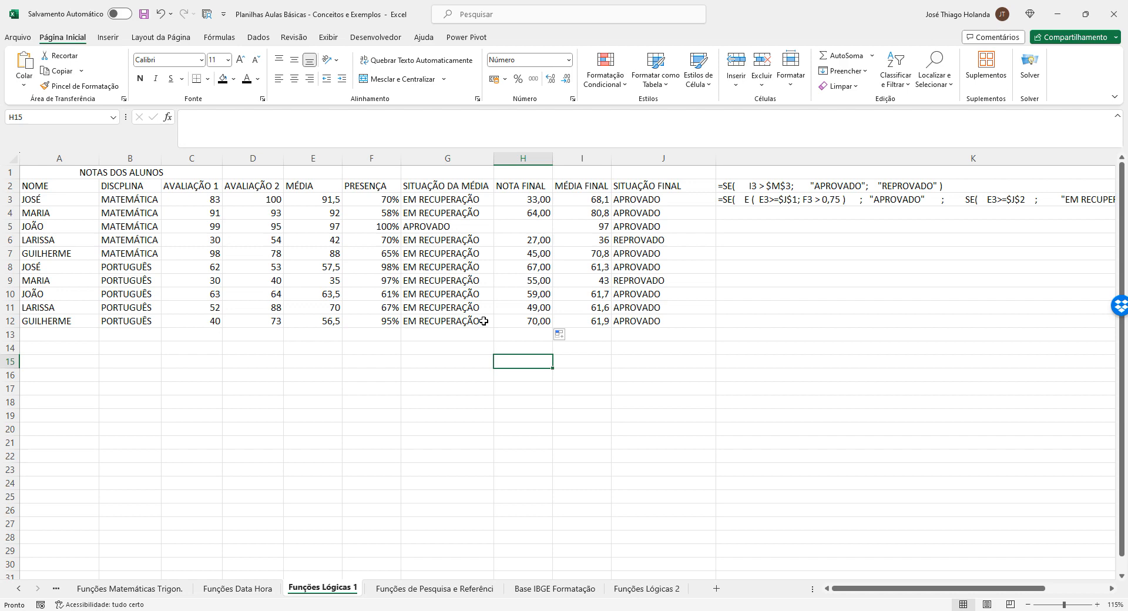
- Replace the PRESENÇA value in F3 with the formula =ALEATÓRIOENTRE(50;100)
left_click(210, 200)
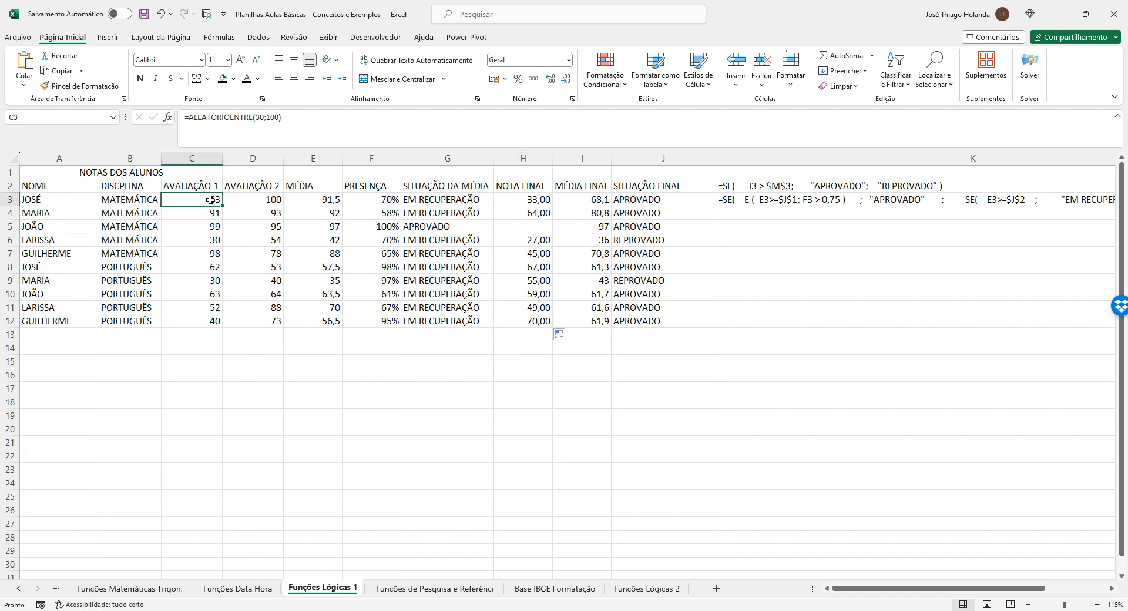
left_click(255, 200)
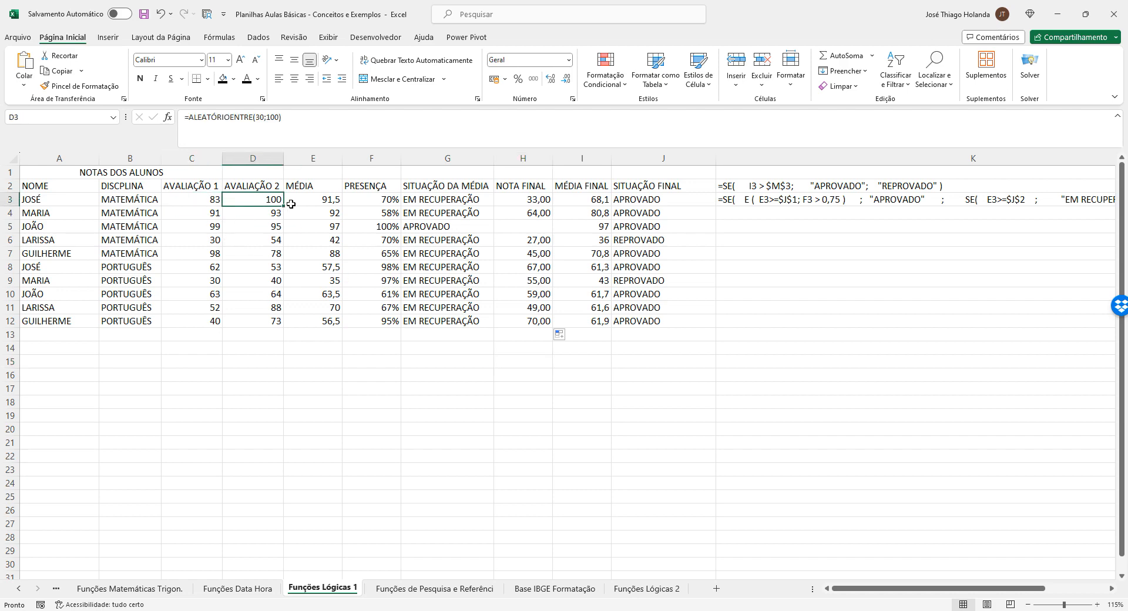
left_click(332, 200)
left_click(384, 200)
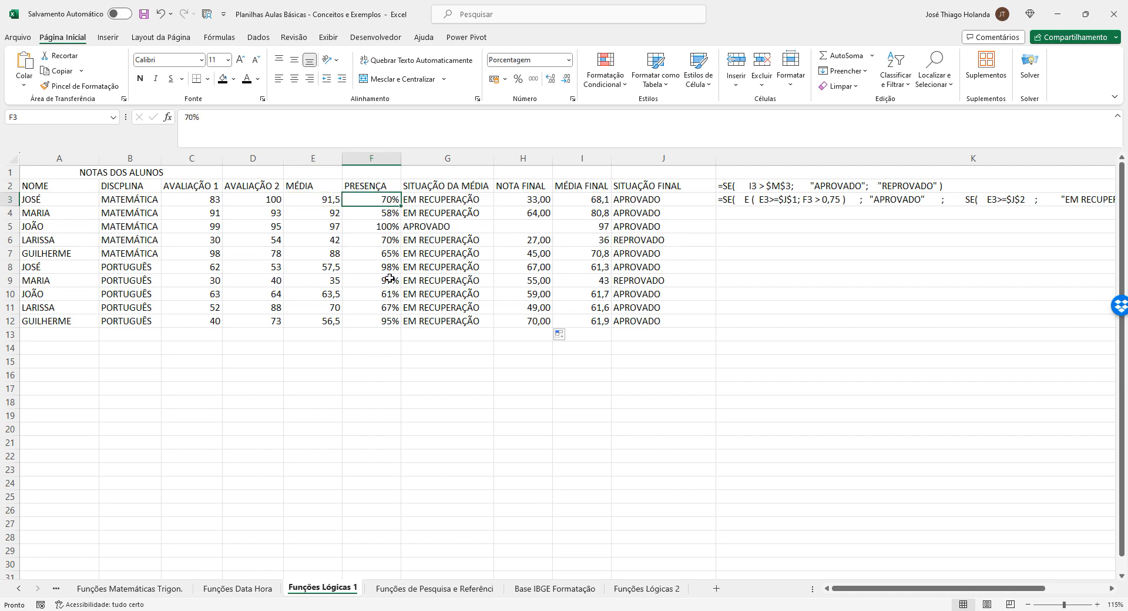
left_click(445, 200)
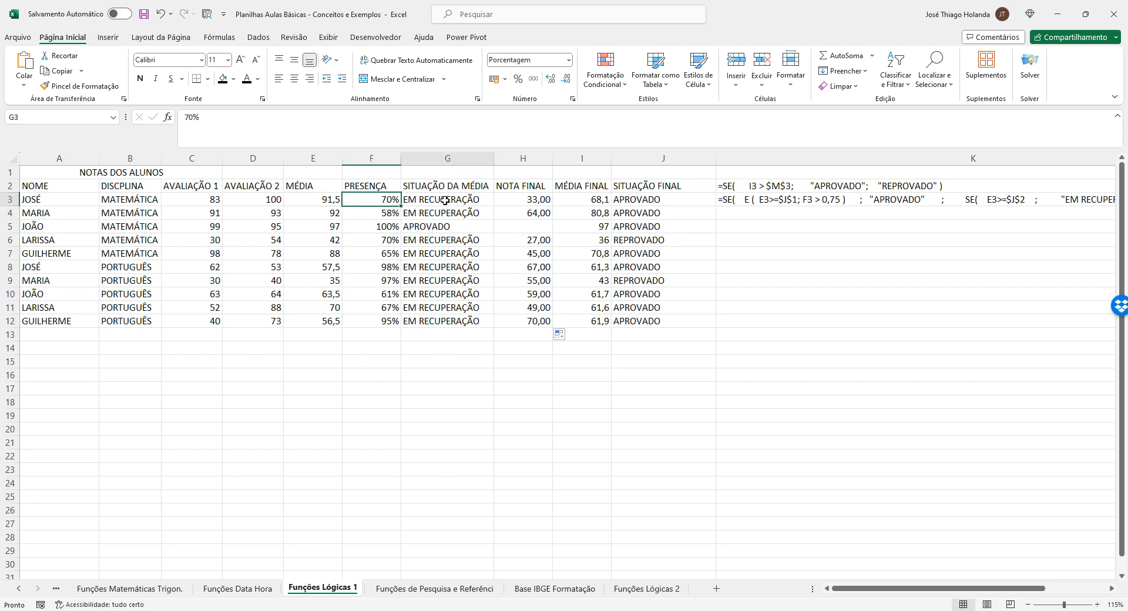
left_click(374, 200)
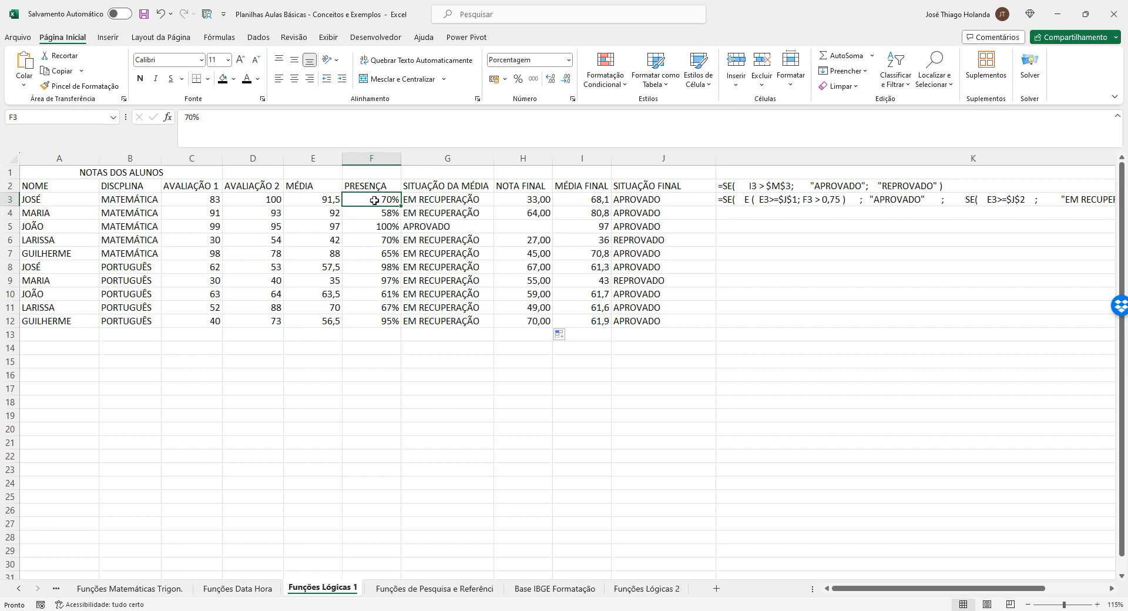
type("=ALE")
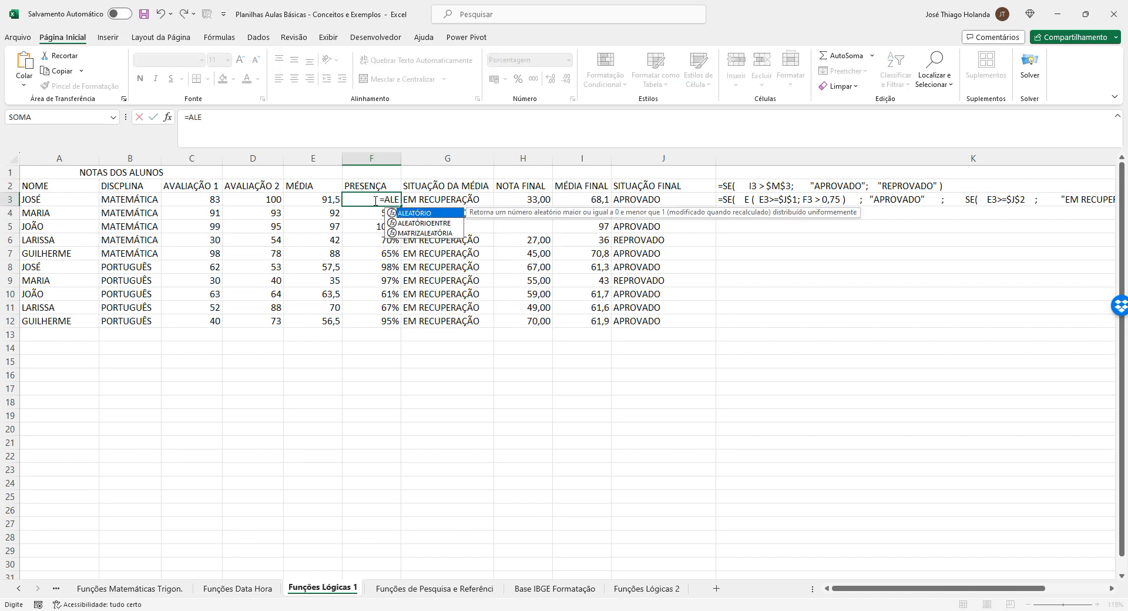
type("A")
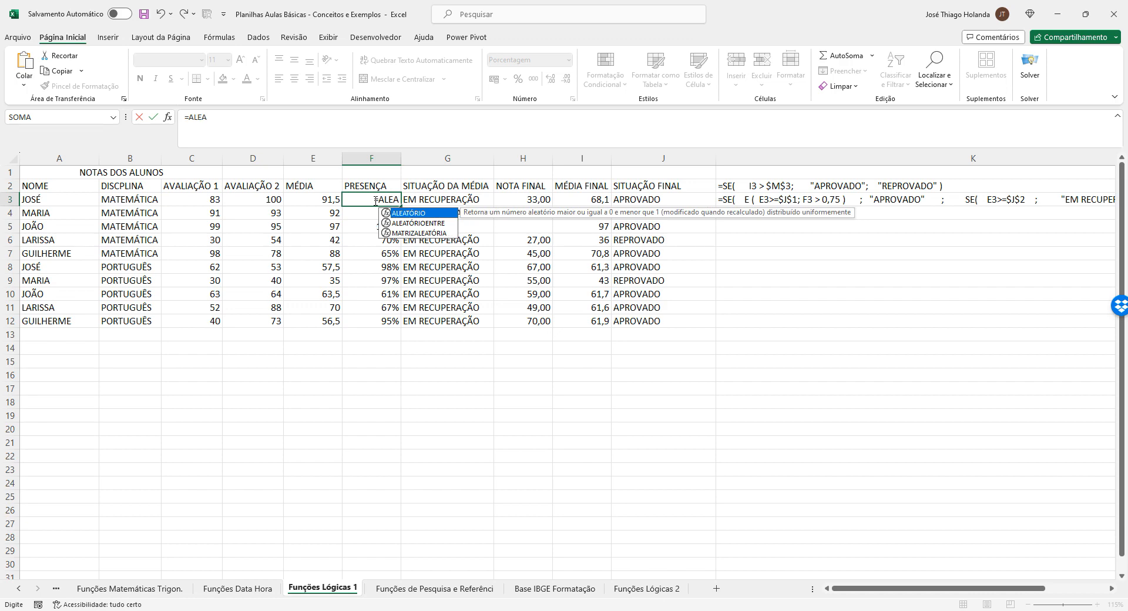
type("TÓRIOENTRE(")
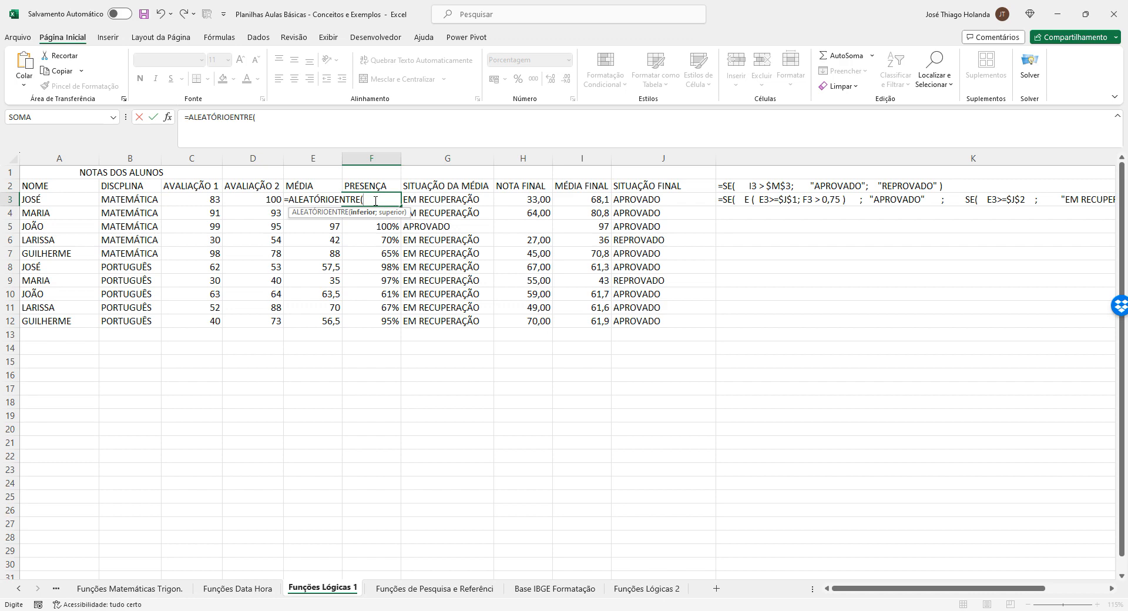
type("50;100")
key("ctrl+Return")
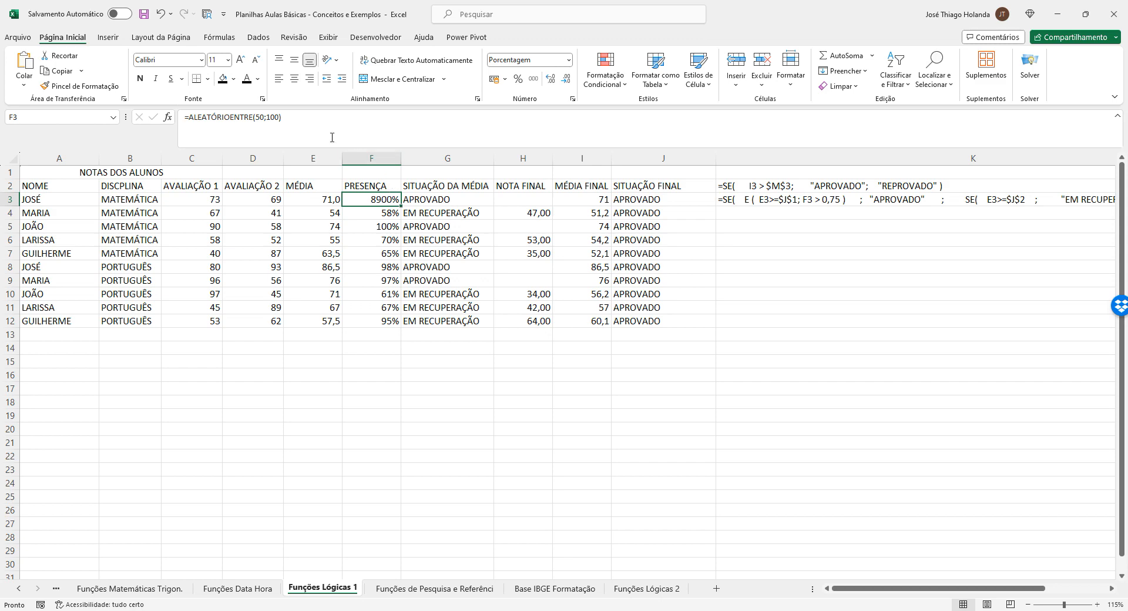
- Apply the Número format to the PRESENÇA cell F3 and fill it down to F12
left_click(568, 59)
left_click(559, 111)
left_click_drag(400, 206, 395, 330)
- Rename the PRESENÇA header in F2 as "PRESENÇA %"
left_click(379, 187)
left_click(362, 131)
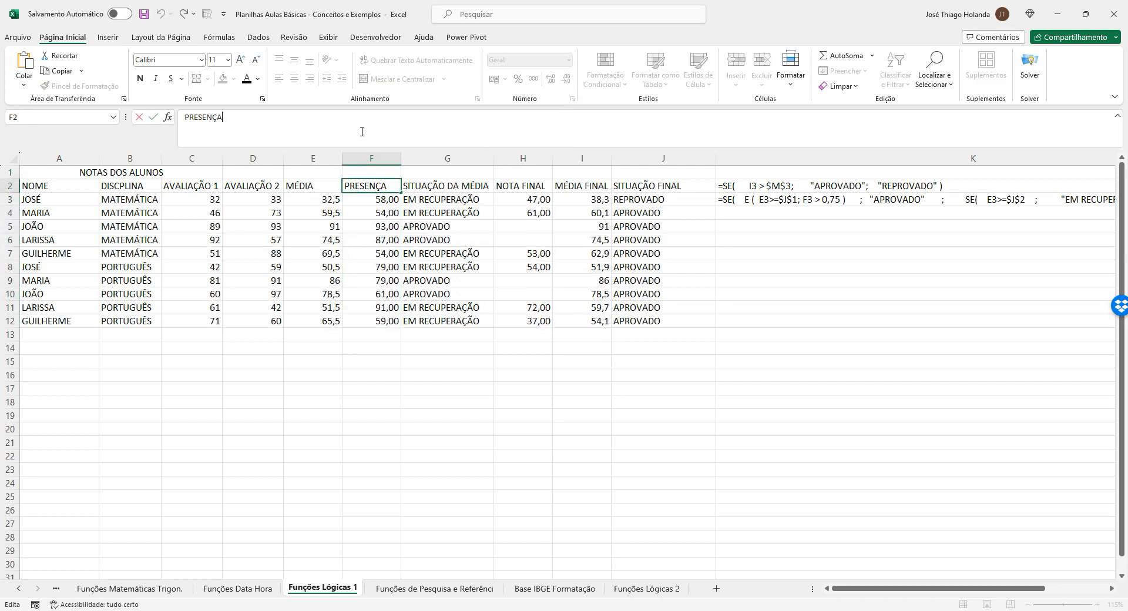
type("%")
key("Return")
key("Up")
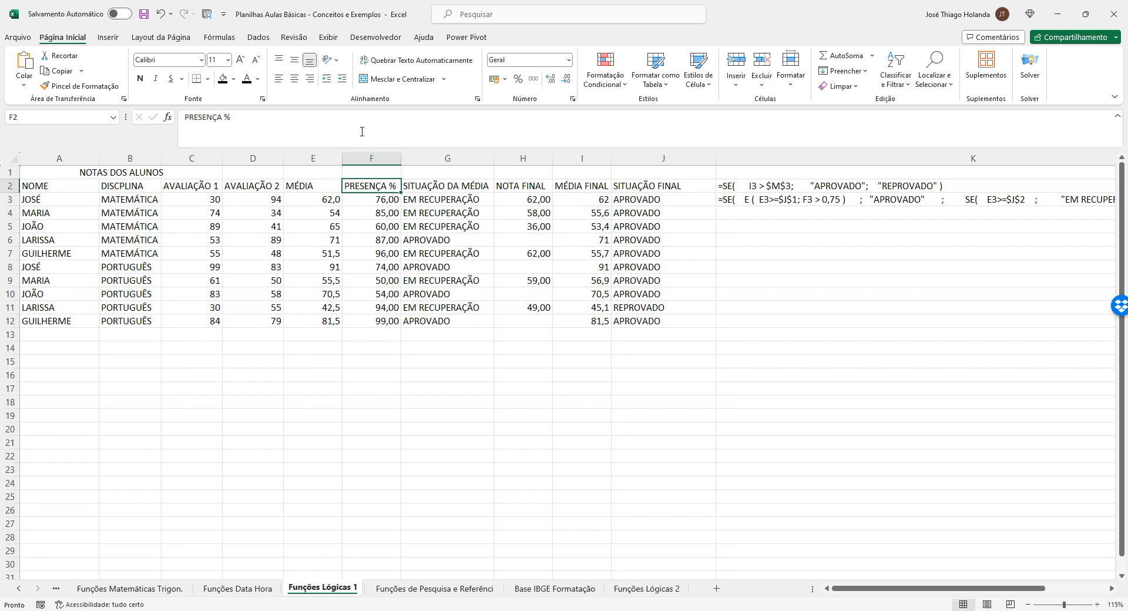
- Examine the formulas in row 3 from the AVALIAÇÃO grades through MÉDIA, PRESENÇA %, SITUAÇÃO DA MÉDIA and NOTA FINAL to MÉDIA FINAL
left_click(371, 199)
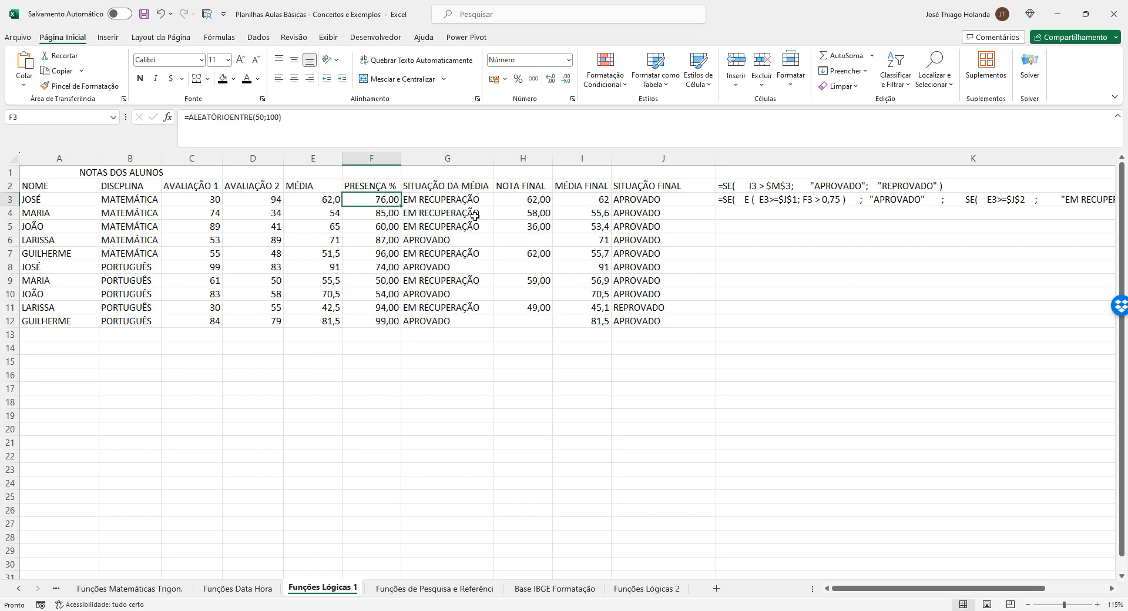
left_click(211, 200)
left_click(261, 200)
left_click(300, 200)
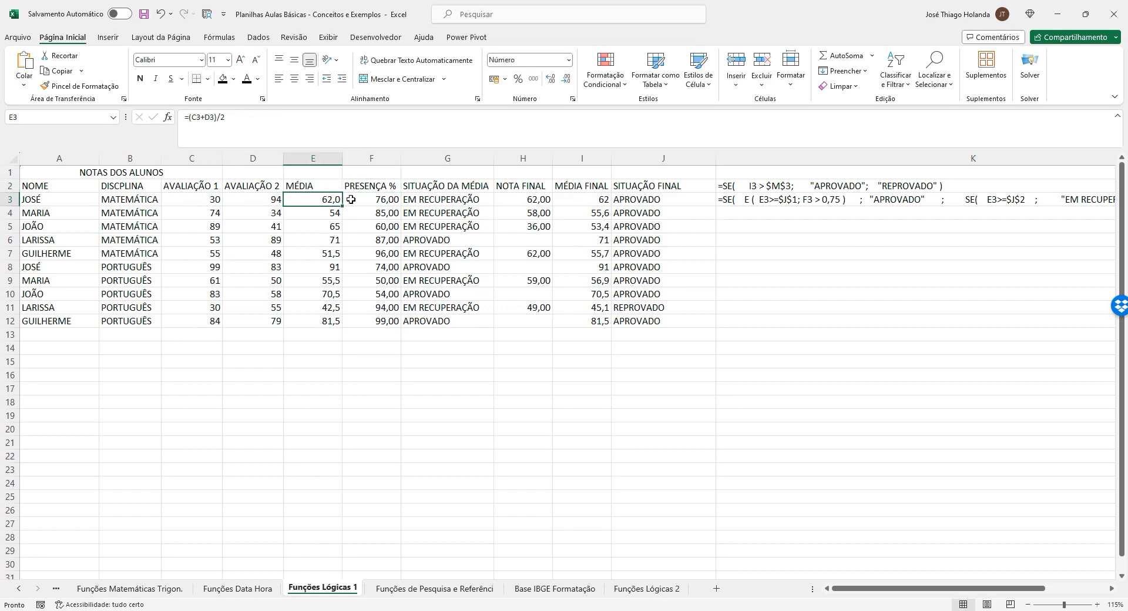
left_click(380, 200)
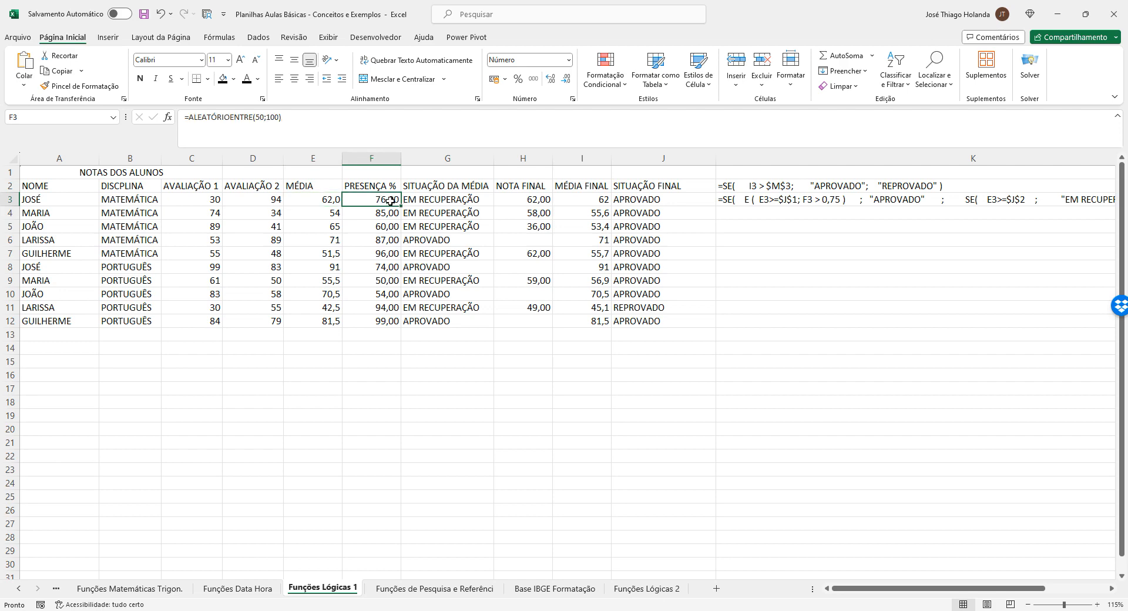
left_click(438, 203)
left_click(335, 199)
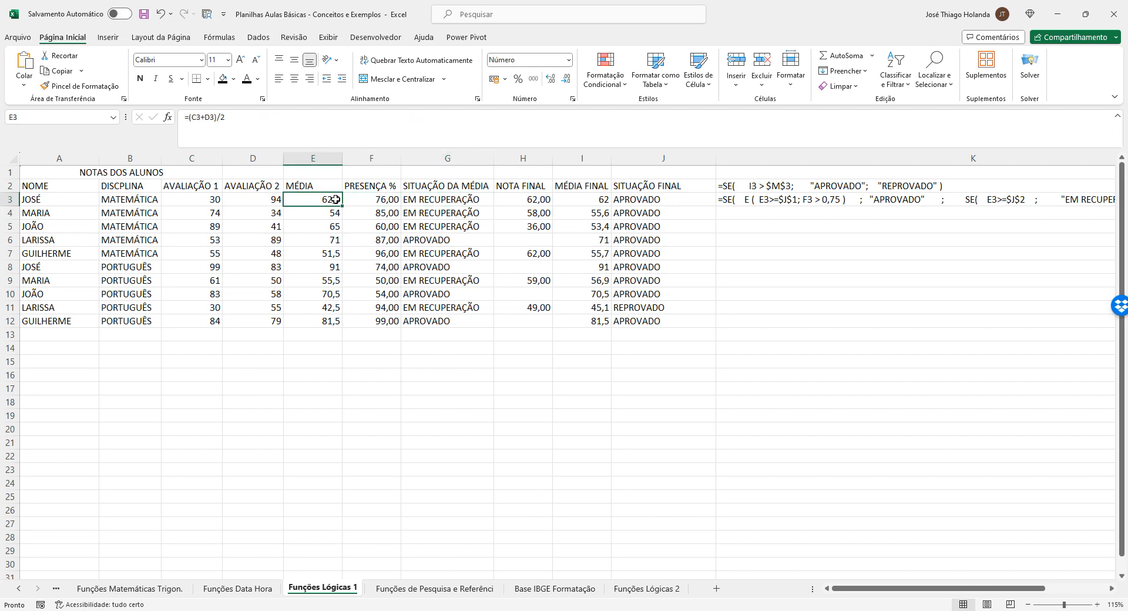
left_click(437, 199)
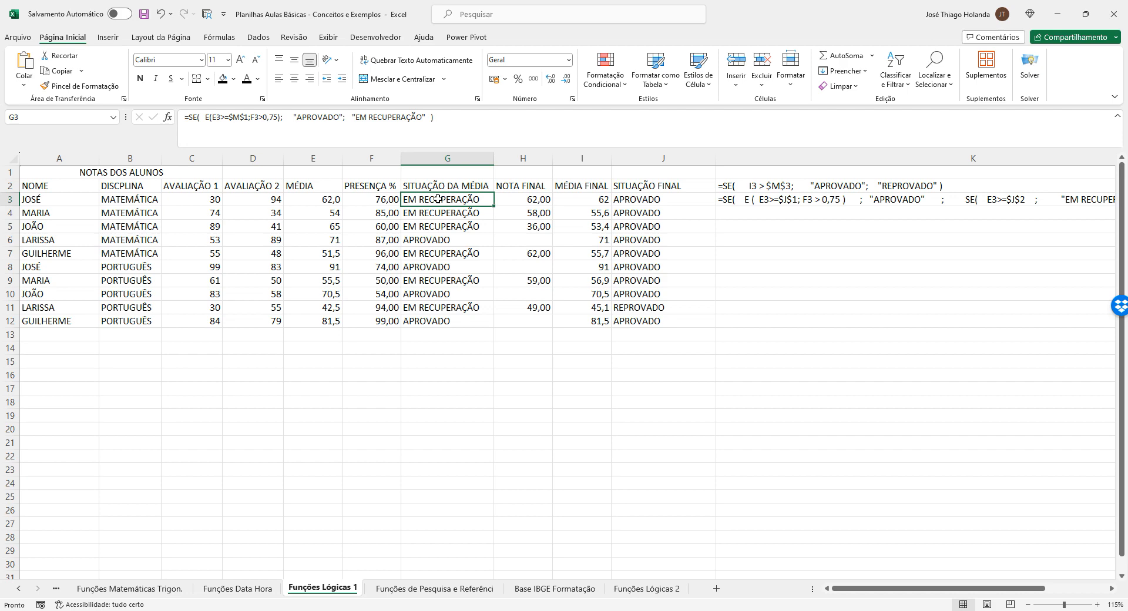
left_click(529, 199)
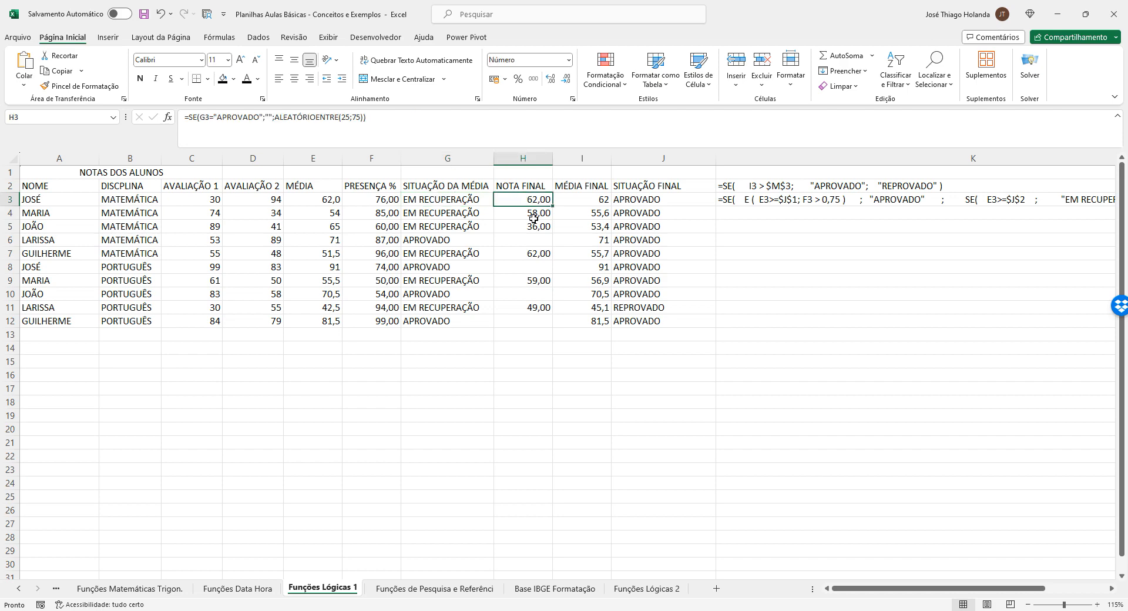
left_click(595, 200)
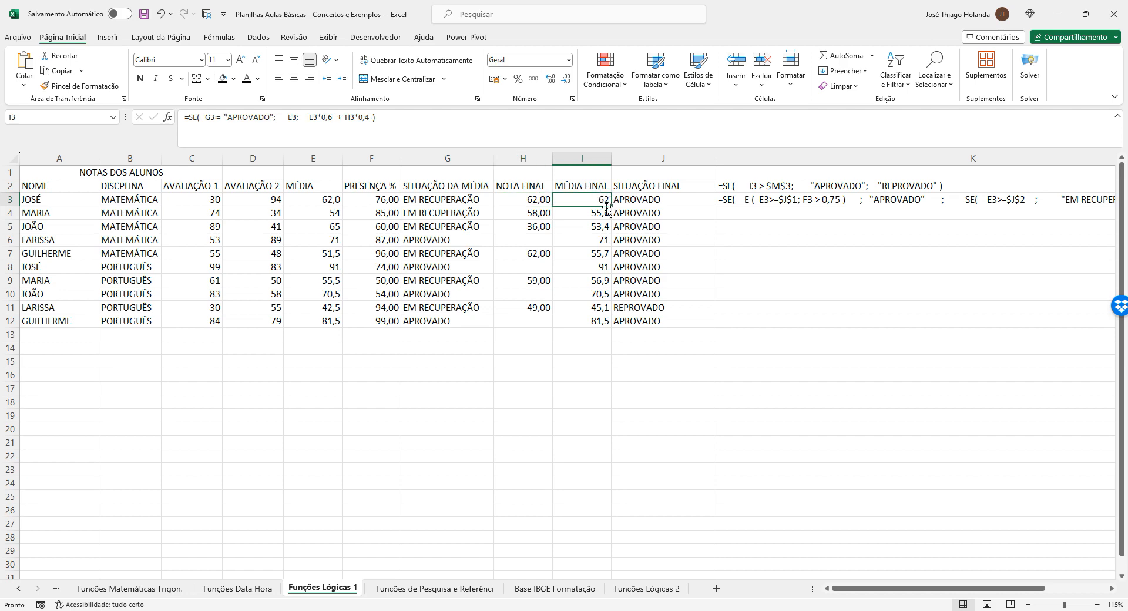
- Format the MÉDIA FINAL values in I3:I12 with two decimal places
left_click_drag(581, 200, 588, 321)
left_click(551, 80)
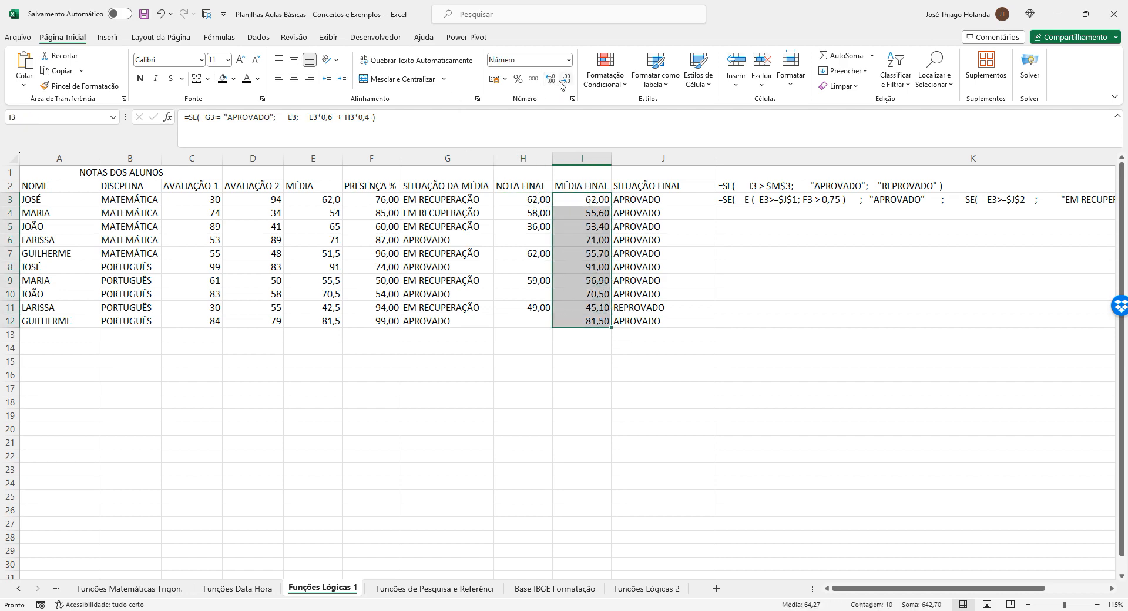
left_click(769, 281)
left_click(647, 256)
left_click(397, 256)
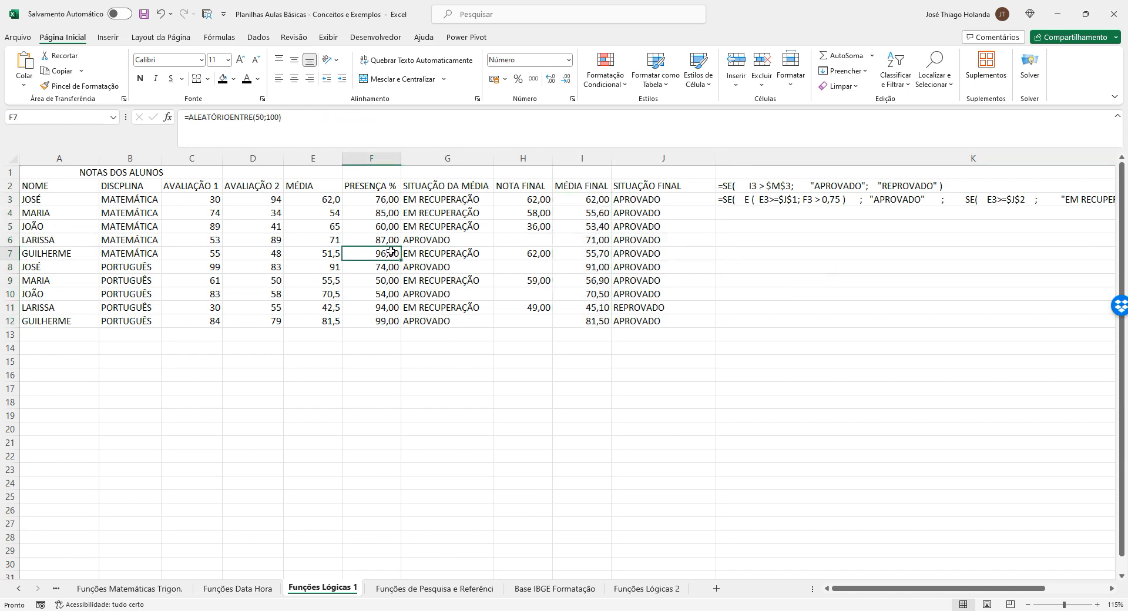
- Format the MÉDIA values in E3:E12 with one decimal place
left_click_drag(317, 201, 323, 318)
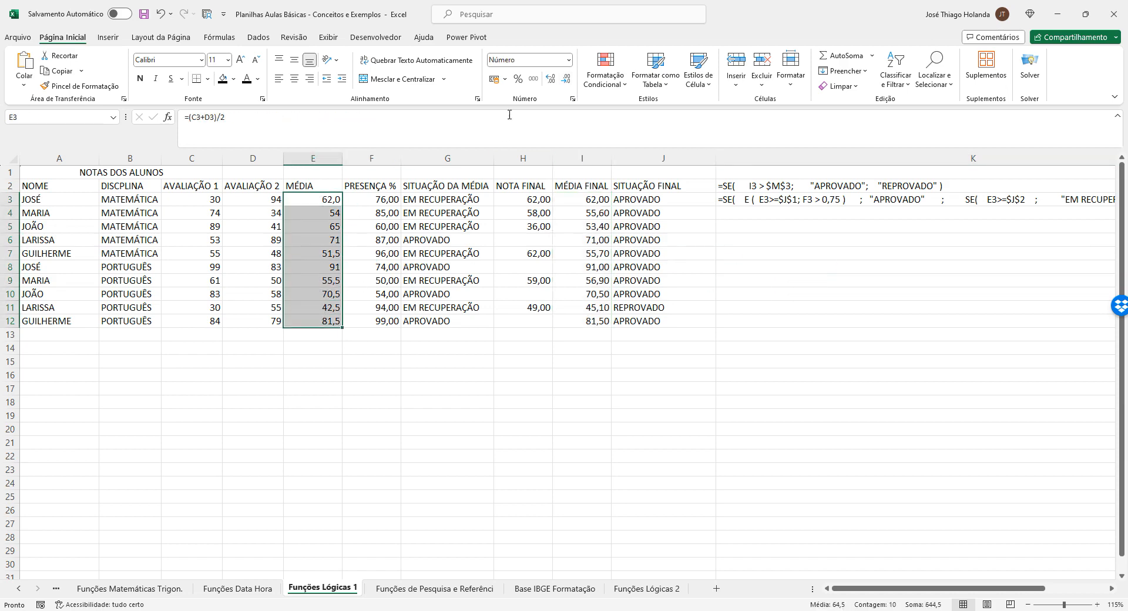
left_click(567, 78)
left_click(551, 78)
left_click(409, 197)
- Re-enter the SITUAÇÃO FINAL formula in J12 unchanged to recalculate all the random grades
left_click(548, 228)
left_click(539, 320)
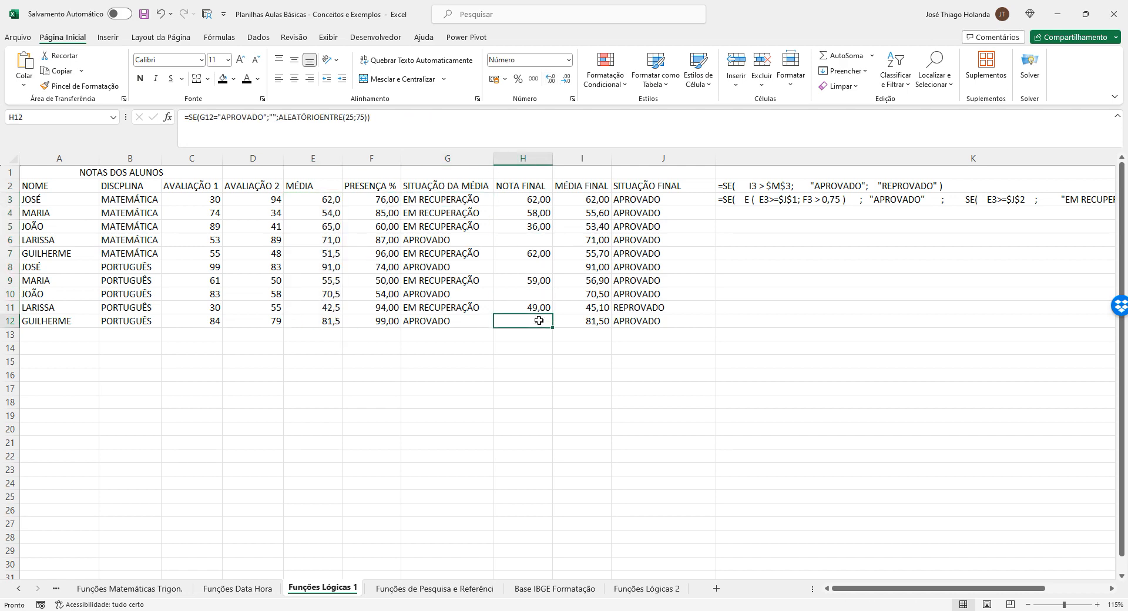
left_click(632, 321)
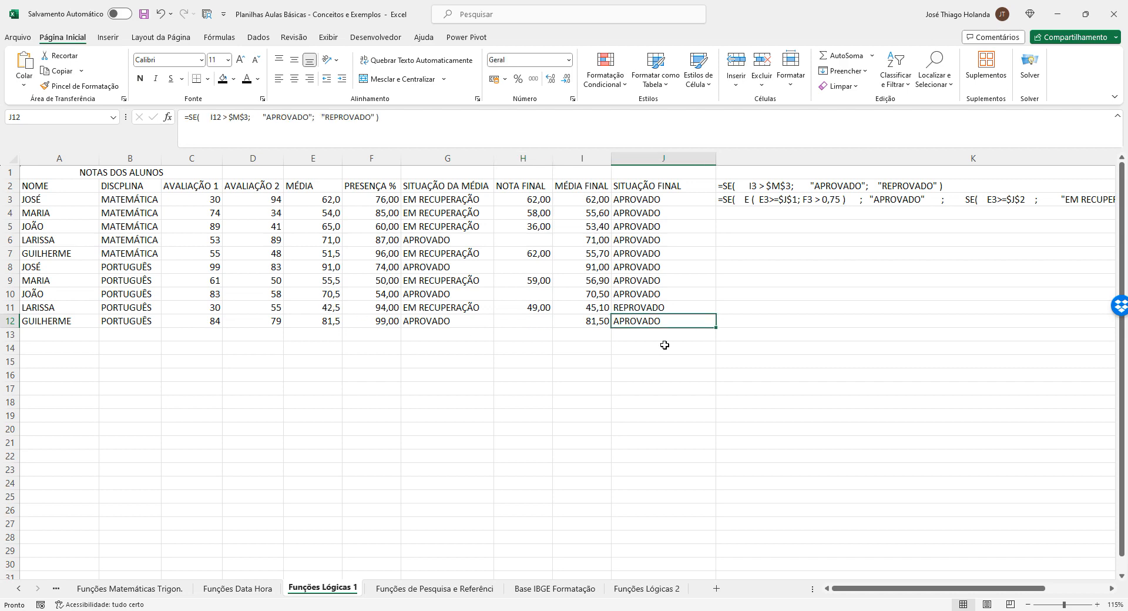
left_click(443, 126)
key("ctrl+Return")
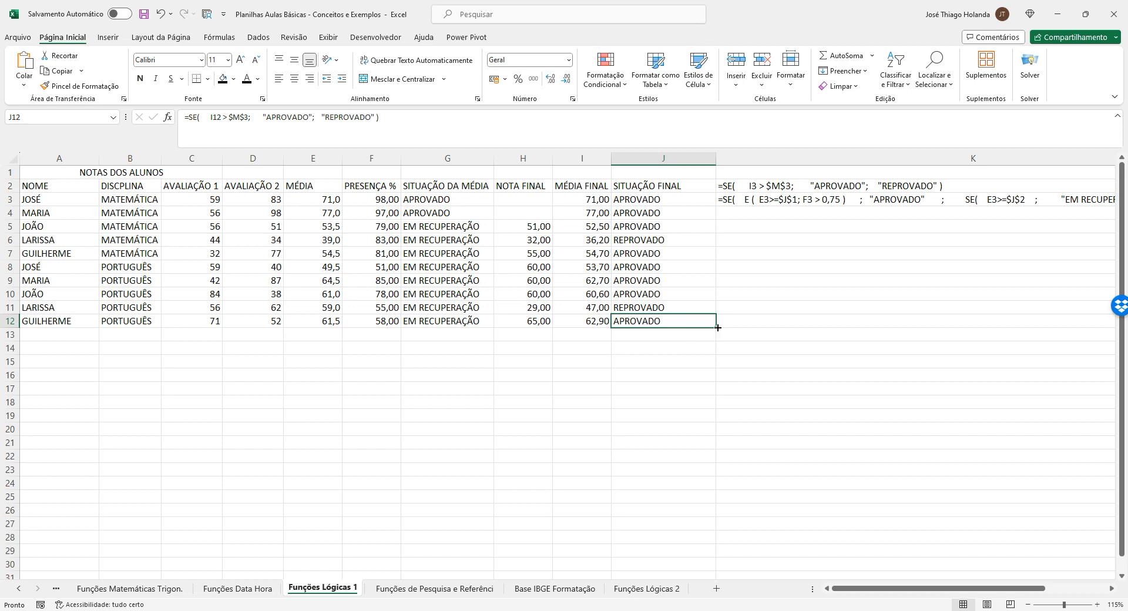
- Regenerate the random grades by refilling the SITUAÇÃO FINAL formula from J3 to J12 and the AVALIAÇÃO 1 formula from C3 to D3
left_click(691, 206)
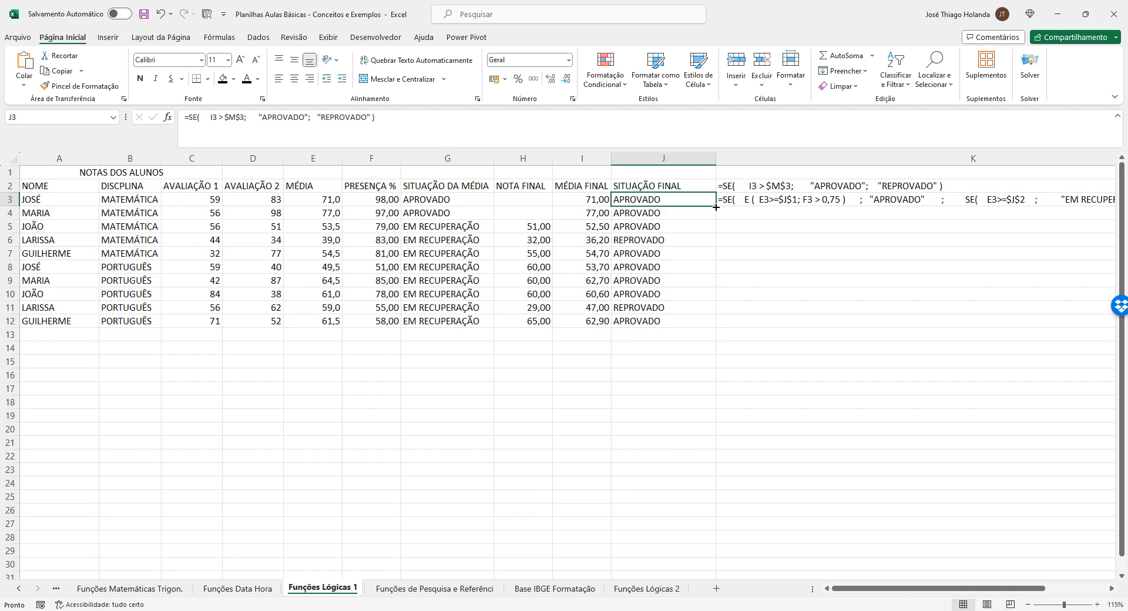
left_click_drag(716, 206, 710, 330)
left_click(730, 230)
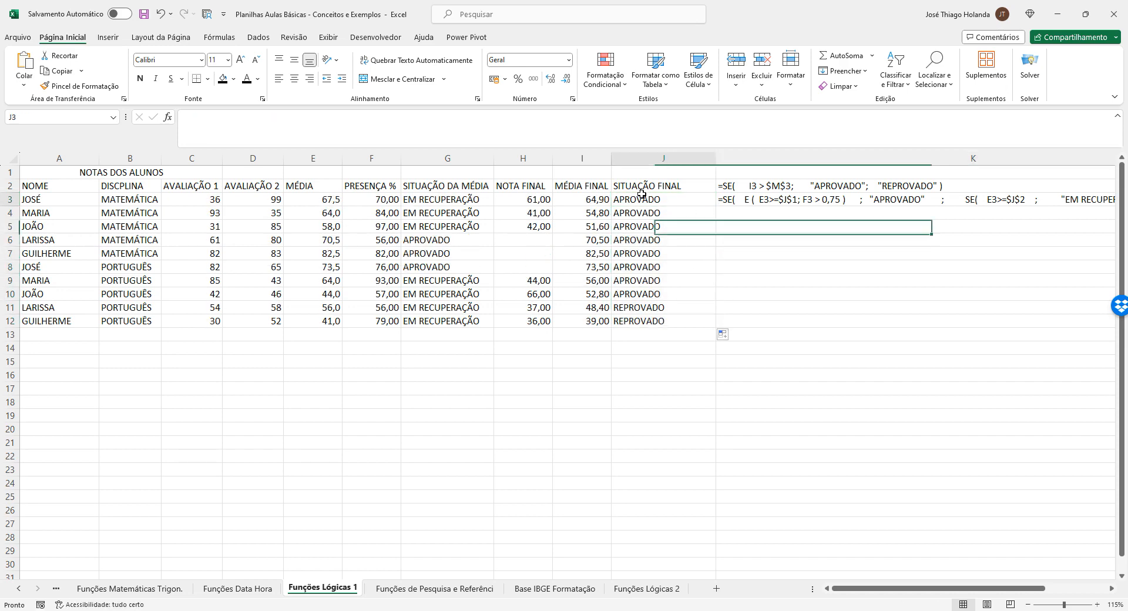
left_click(198, 201)
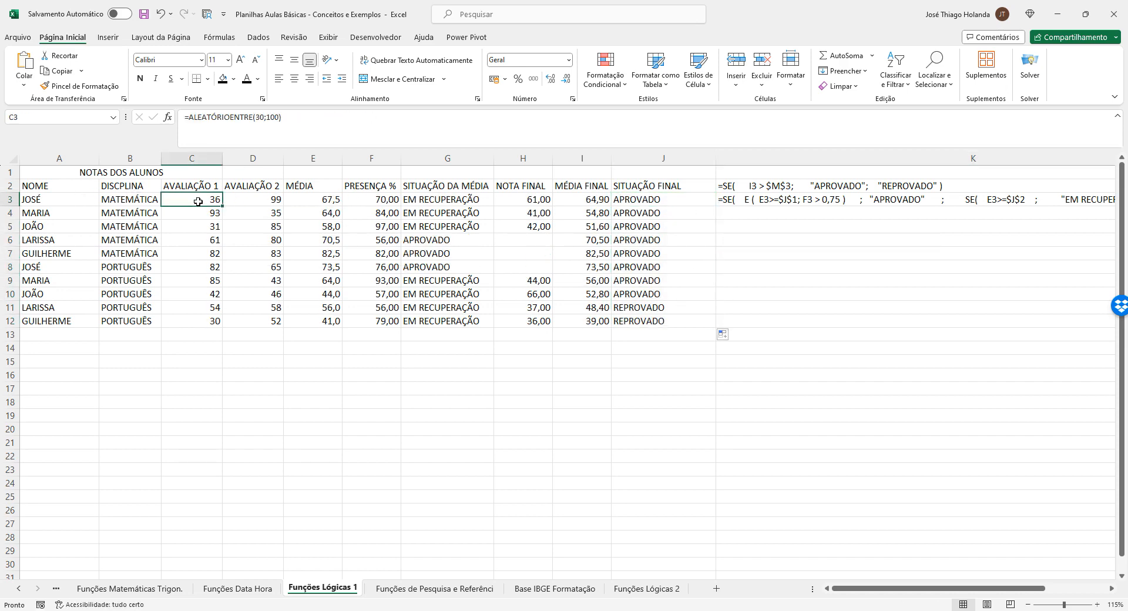
left_click_drag(223, 206, 265, 205)
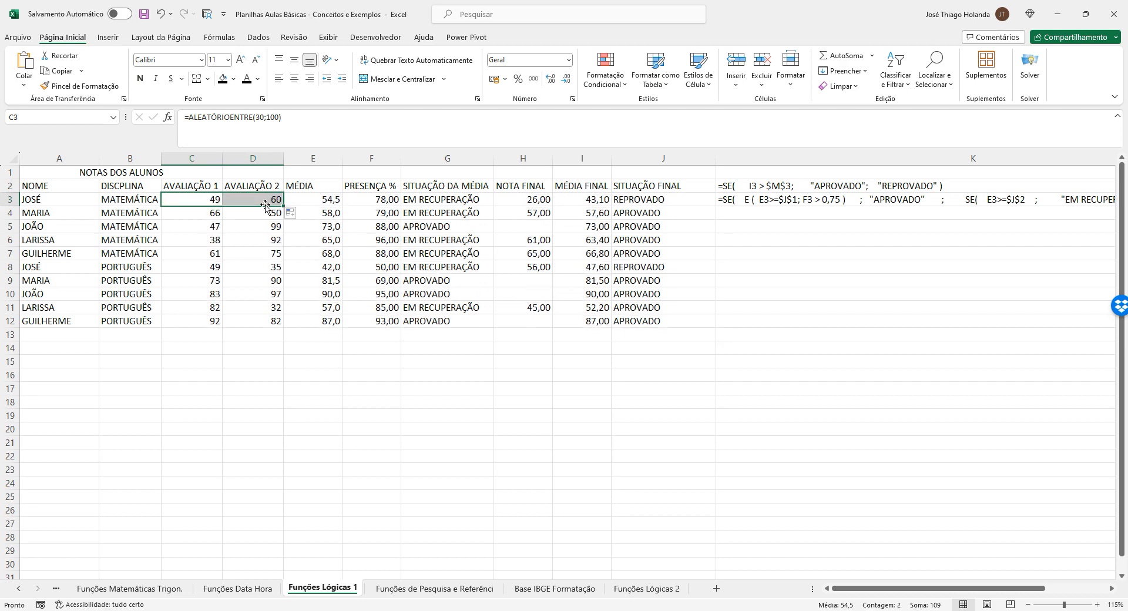
left_click(209, 205)
mouse_move(223, 206)
left_mouse_down()
mouse_move(242, 209)
mouse_move(252, 232)
mouse_move(324, 251)
mouse_move(214, 285)
mouse_move(231, 304)
mouse_move(336, 229)
mouse_move(338, 241)
mouse_move(214, 277)
mouse_move(207, 210)
left_mouse_up()
left_click(442, 361)
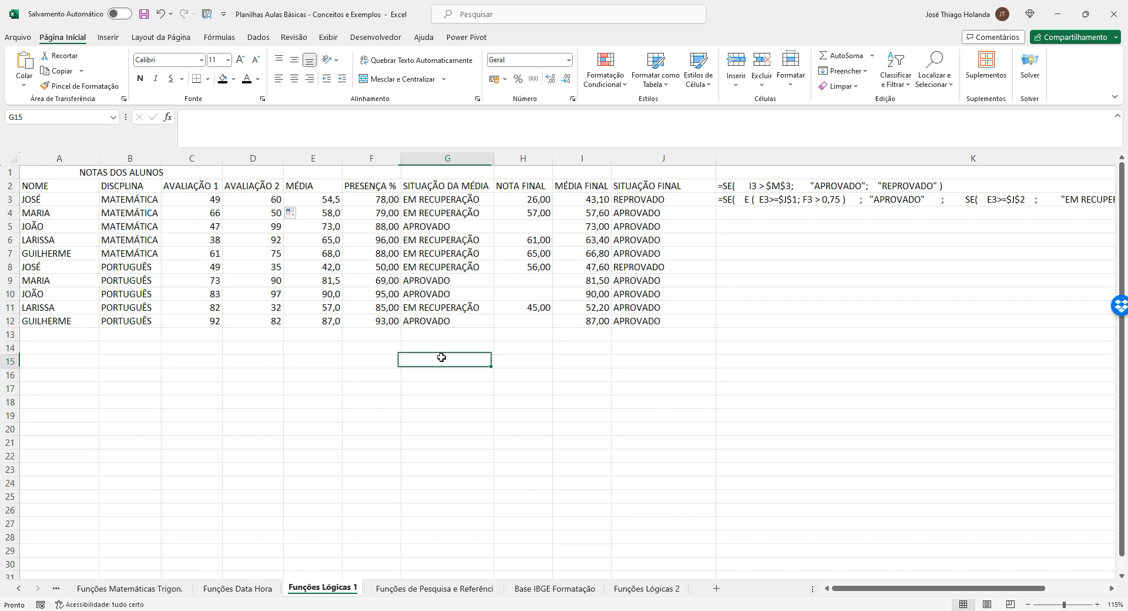
- Refill the SITUAÇÃO FINAL formula from J3 to J12, then review its $M$3 reference in J3 and re-enter the formula unchanged
left_click(637, 199)
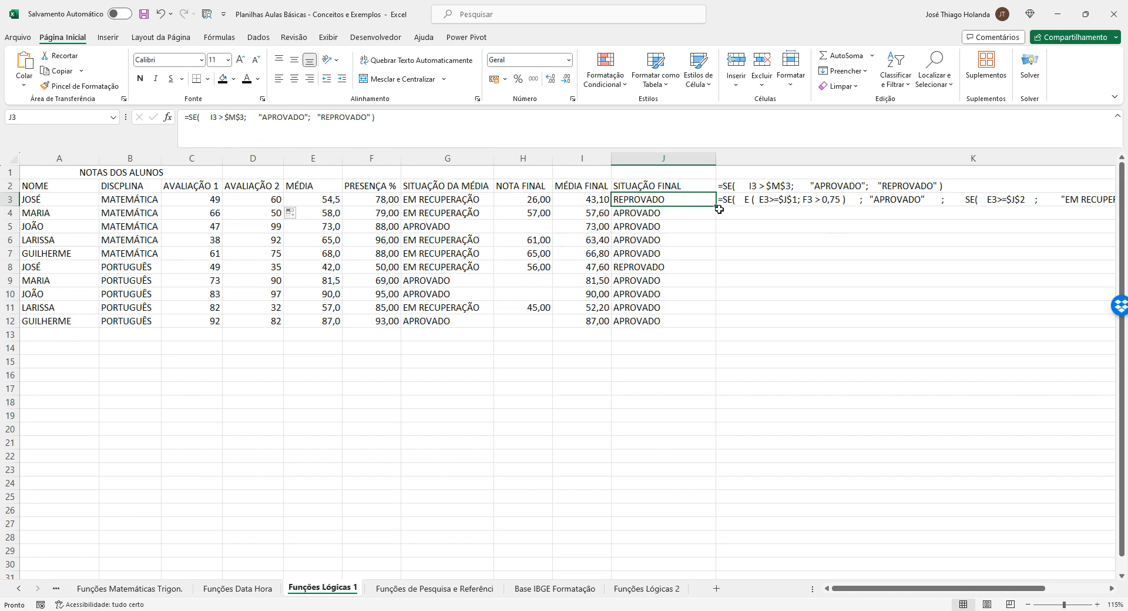
left_click_drag(718, 208, 722, 321)
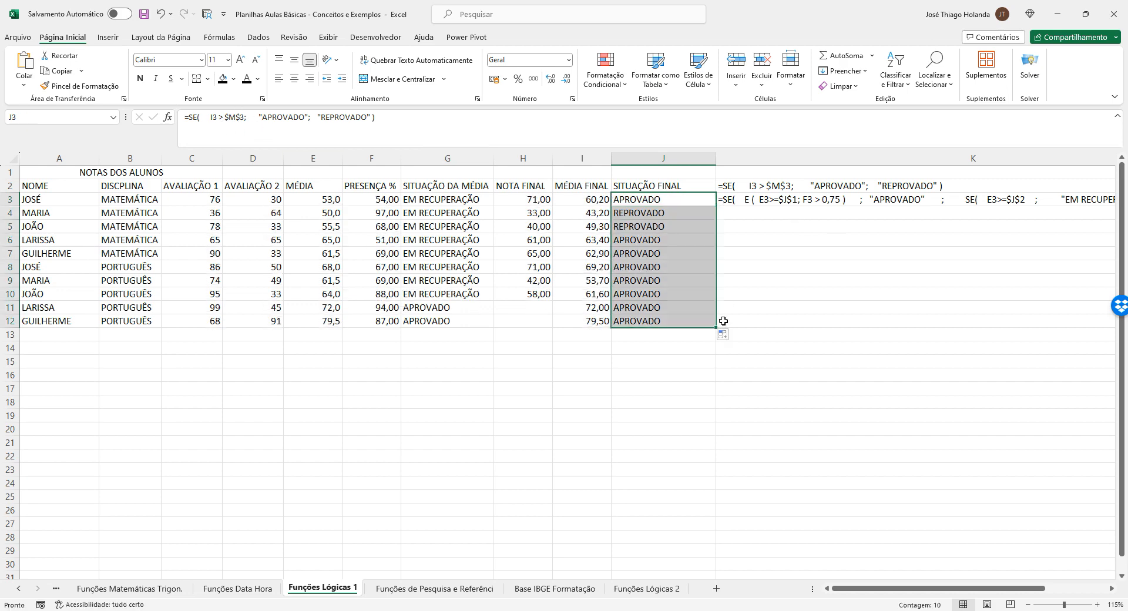
left_click(670, 201)
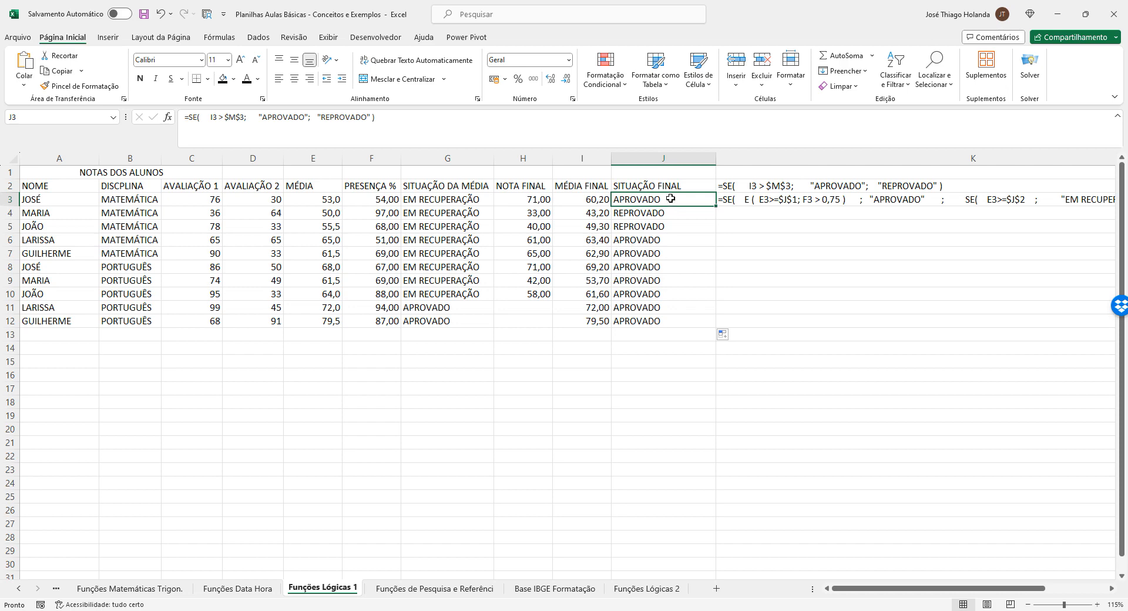
left_click(228, 118)
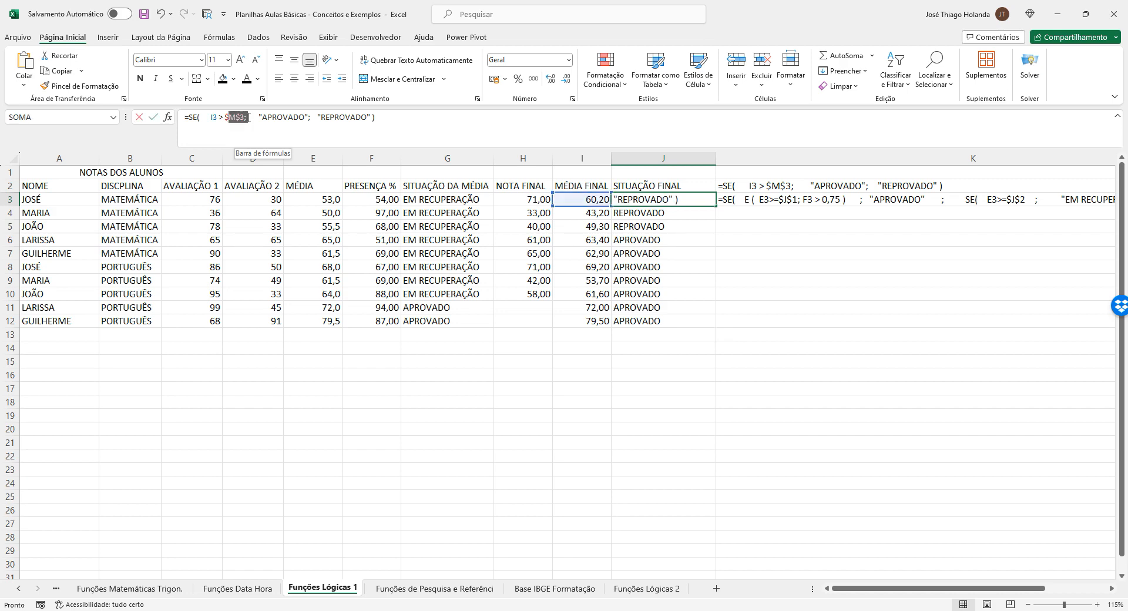
left_click_drag(224, 118, 247, 118)
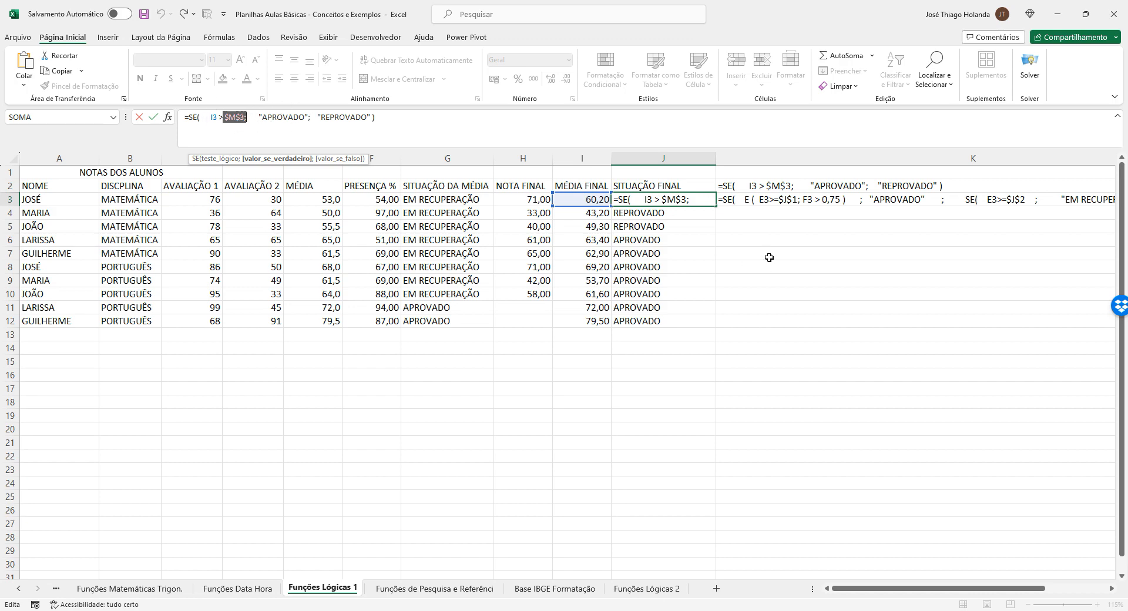
key("Return")
- Check the MÉDIA PARA APROVAÇÃO NA FINAL cutoff in M3 that the SITUAÇÃO FINAL formula references
left_click_drag(858, 589, 938, 582)
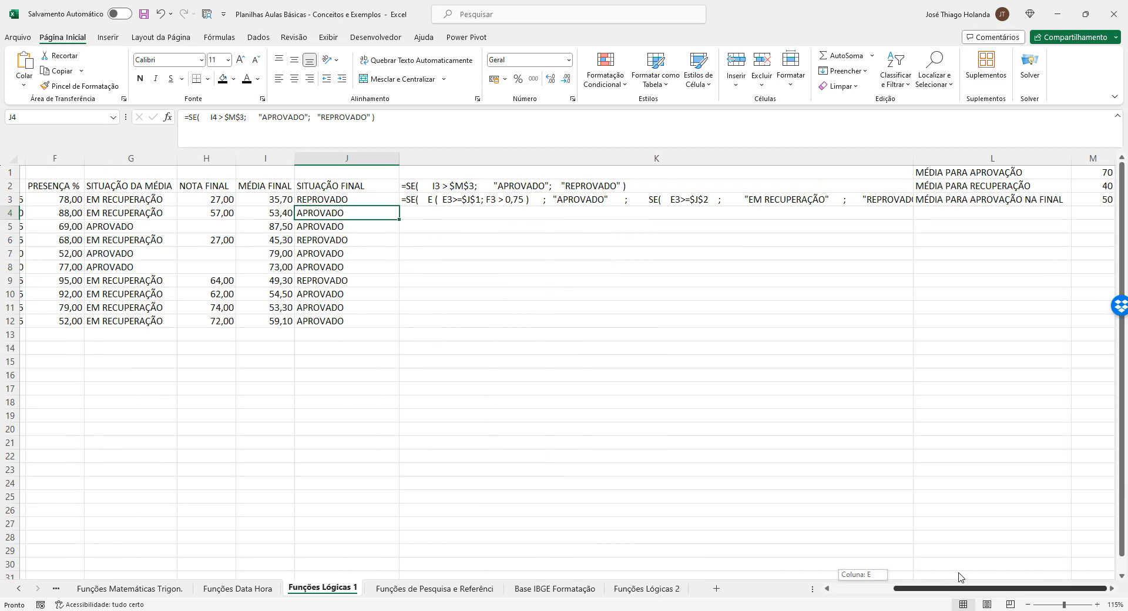
left_click(1110, 199)
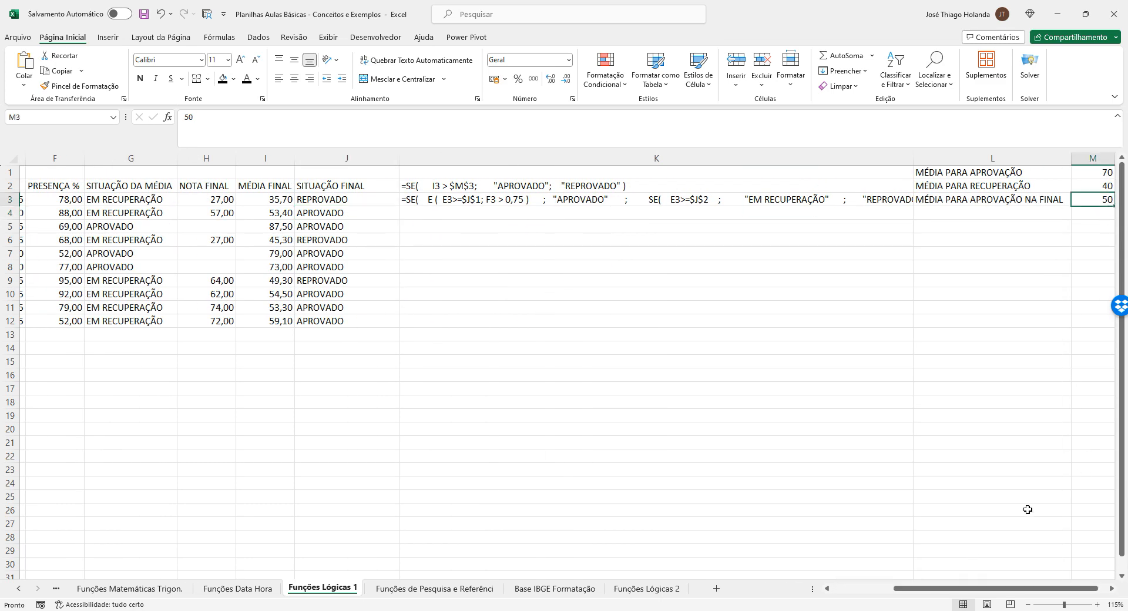
left_click(870, 588)
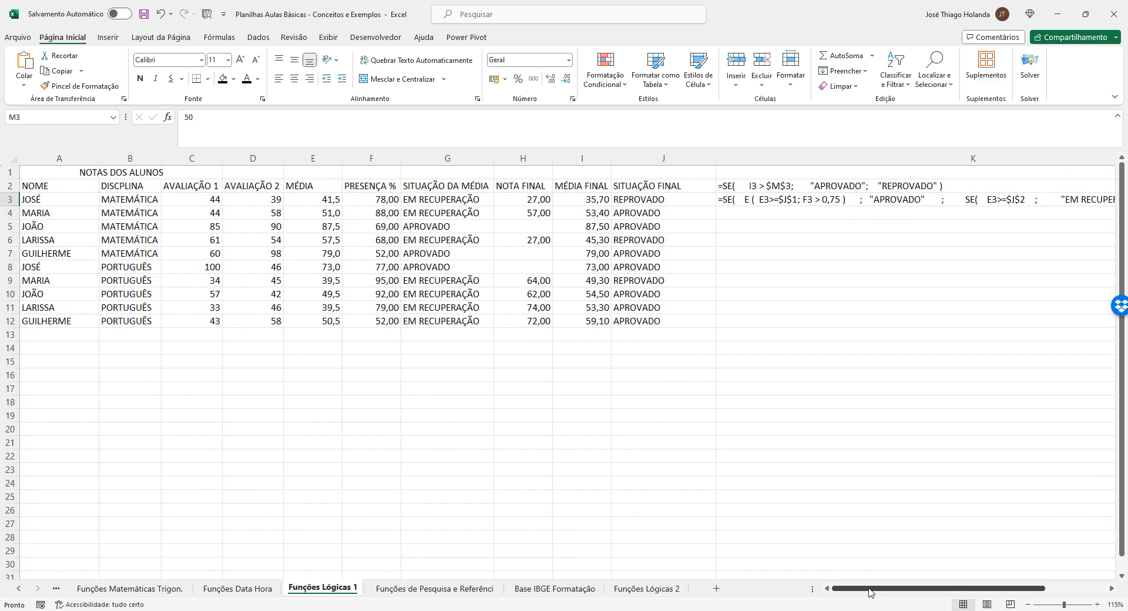
- Compare the MÉDIA FINAL and SITUAÇÃO FINAL results and formulas in rows 3 and 4 against the passing cutoff
left_click(647, 198)
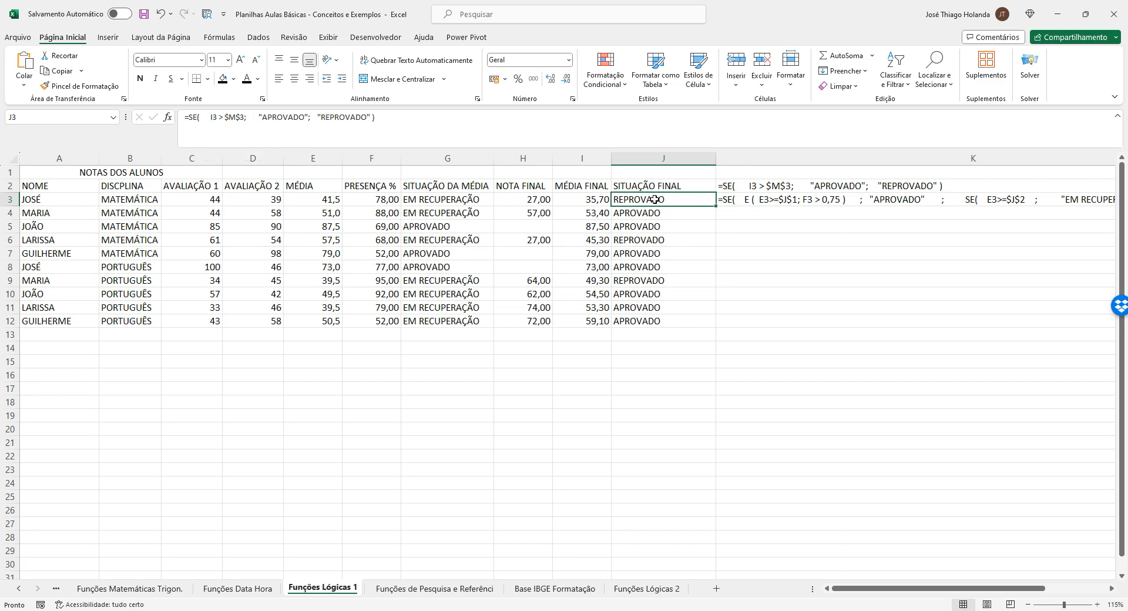
left_click(574, 200)
left_click(665, 199)
left_click(663, 213)
left_click(596, 200)
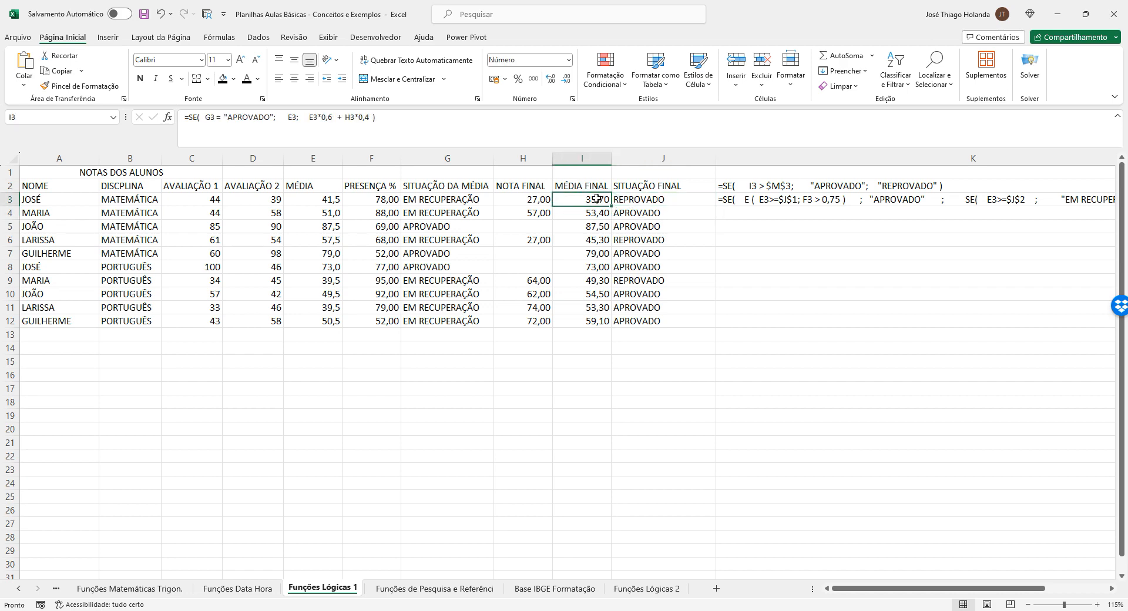
left_click(645, 215)
left_click(586, 213)
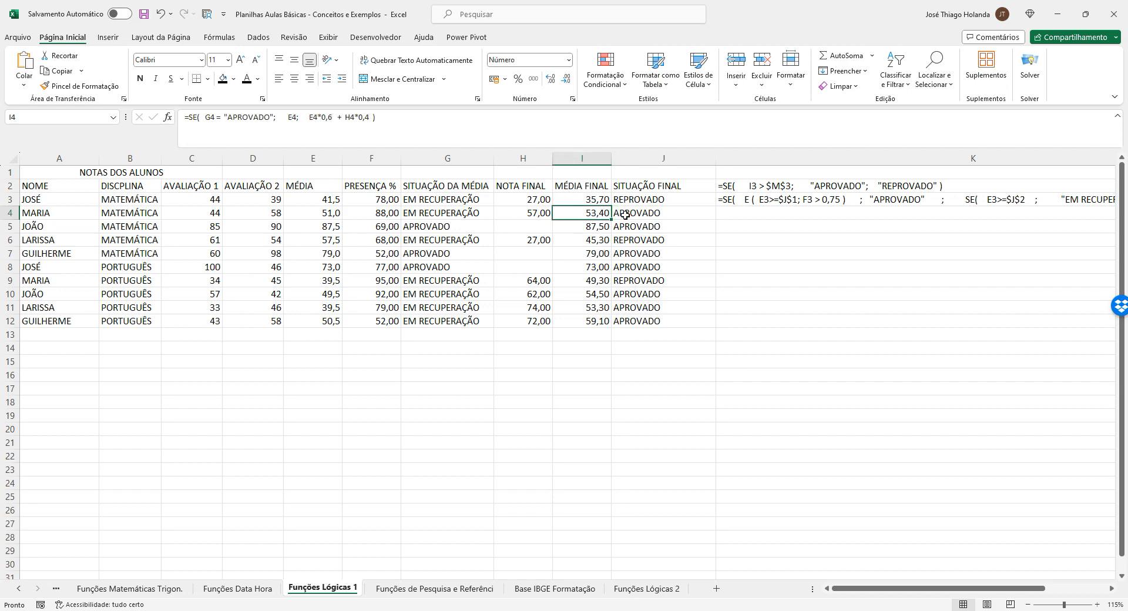
- Examine the SITUAÇÃO FINAL results down column J, from J3 through the last student row
left_click(650, 195)
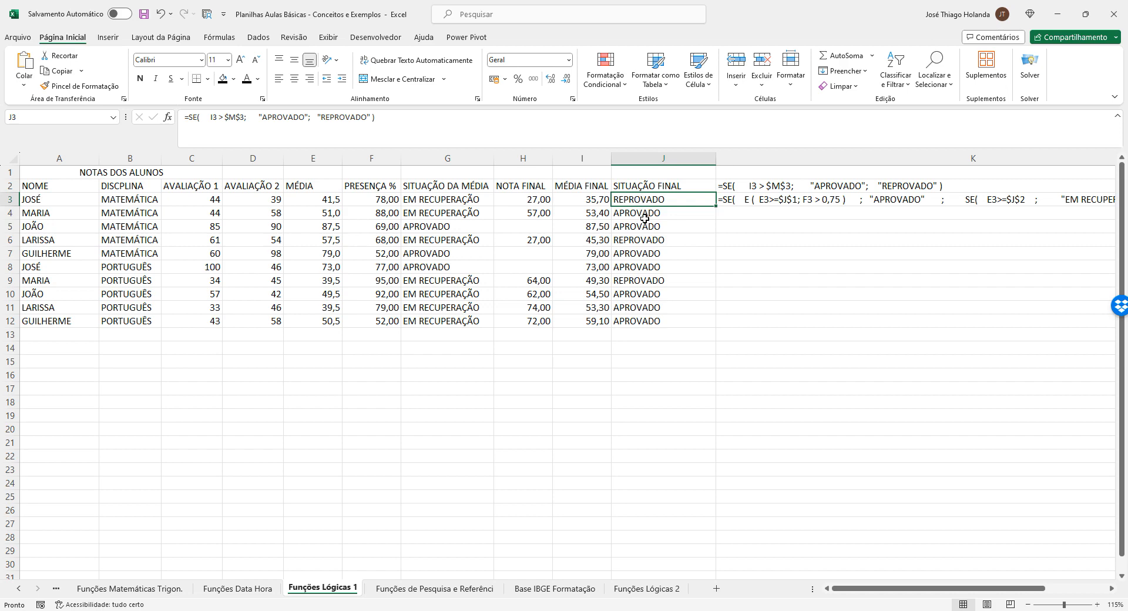
left_click(647, 215)
key("Down")
key("Down")
key("Down")
key("Down")
key("Down")
key("Down")
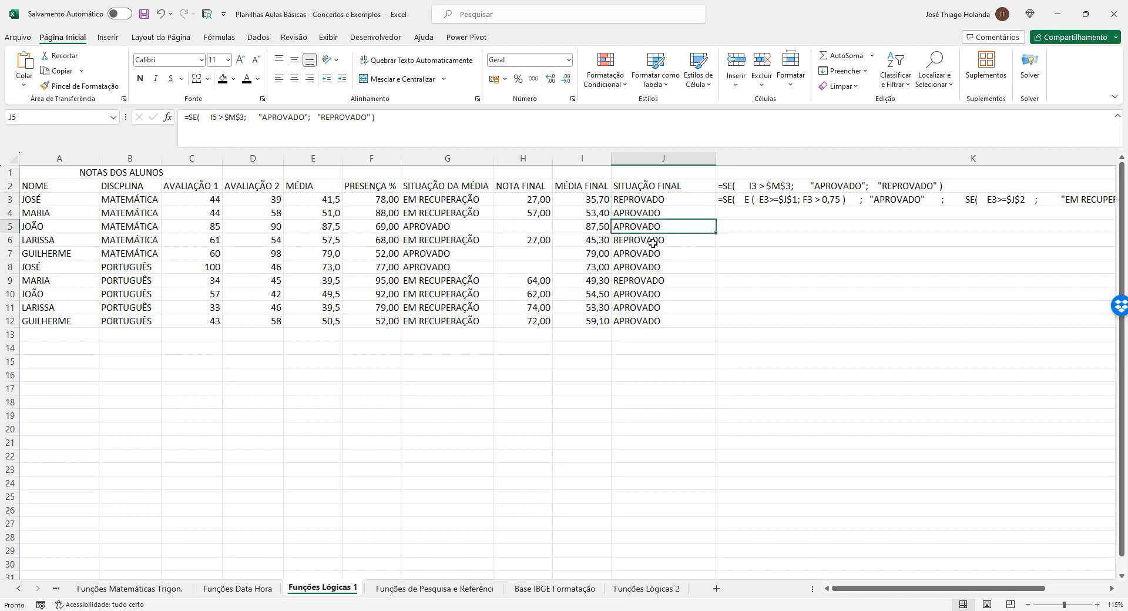
left_click(653, 336)
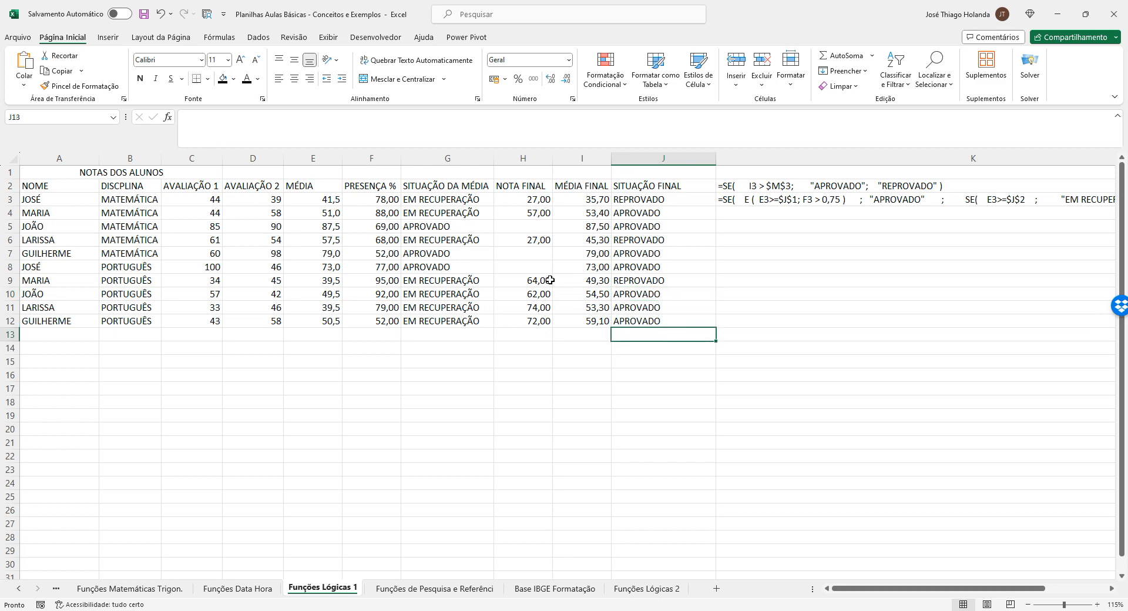